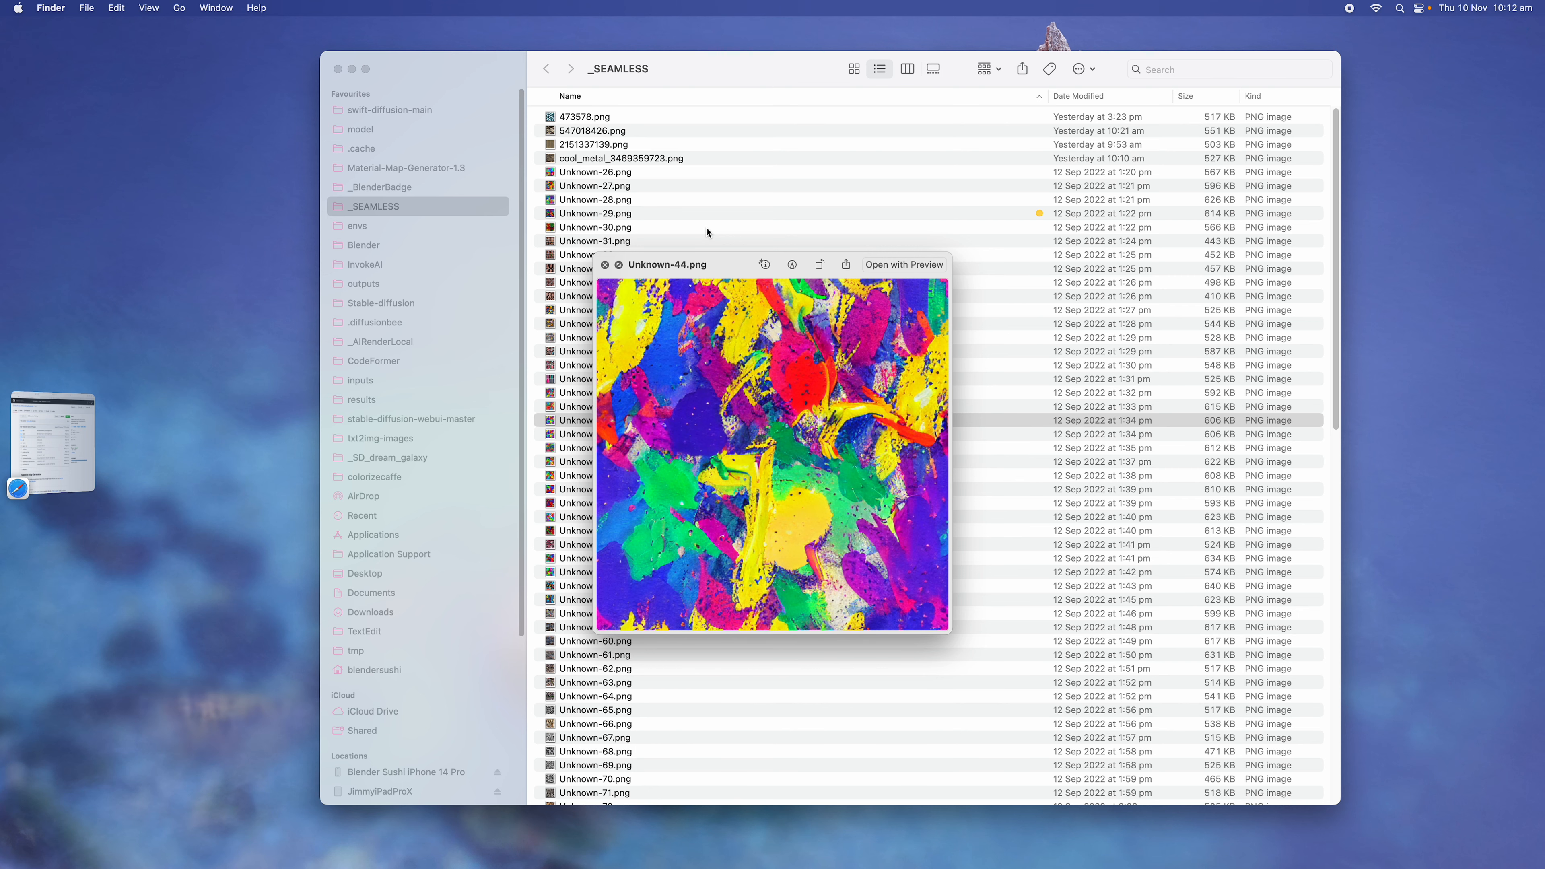
- Preview the Unknown-29.png texture in the _SEAMLESS folder, closing the preview that is already open
click(605, 265)
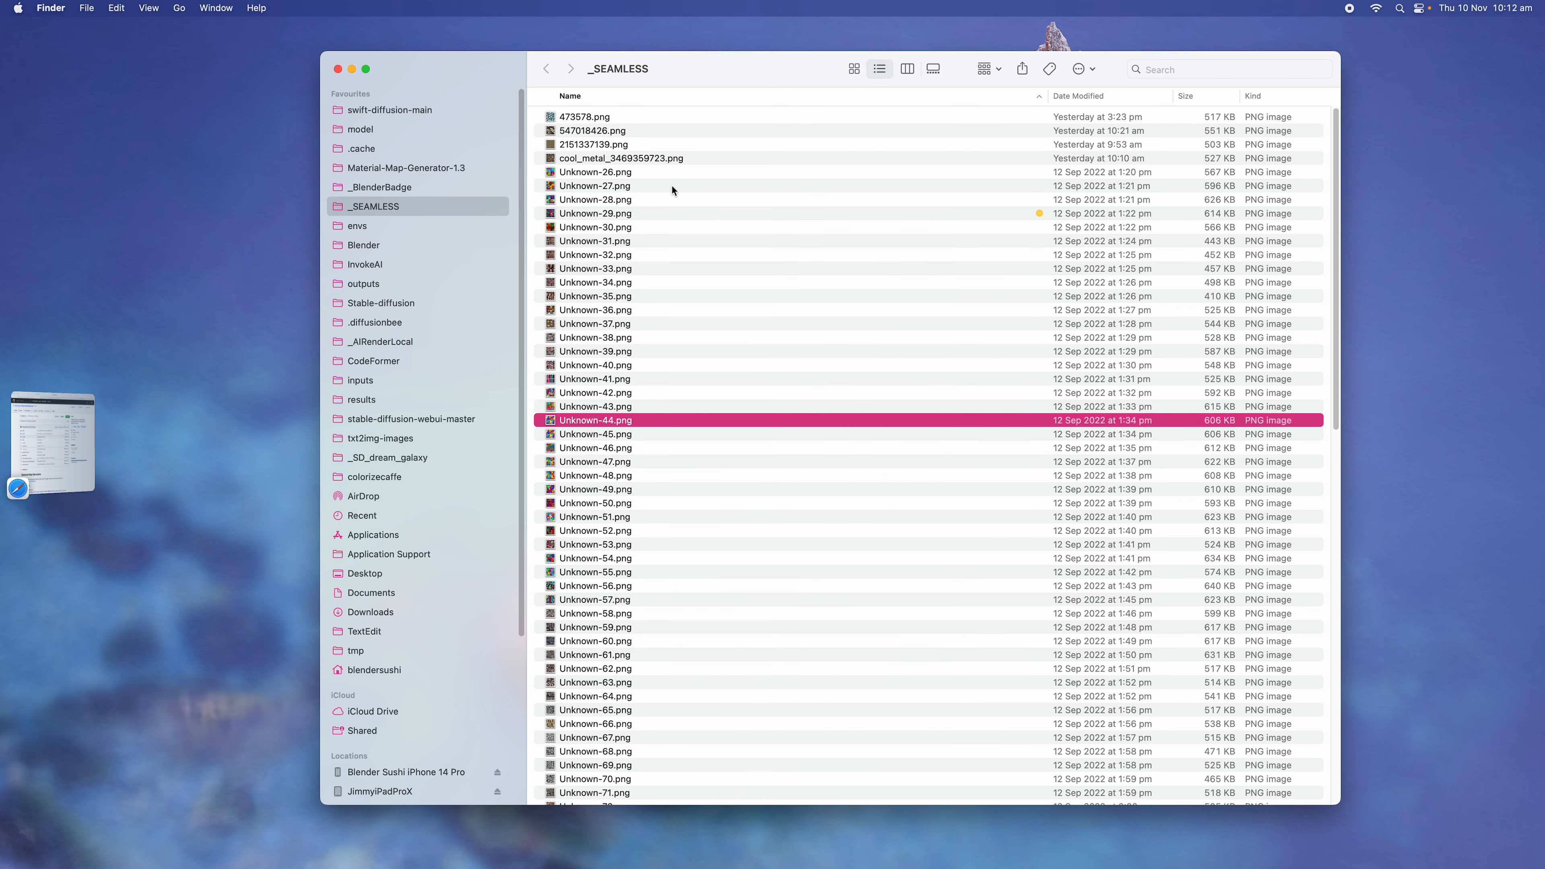
click(677, 212)
key(space)
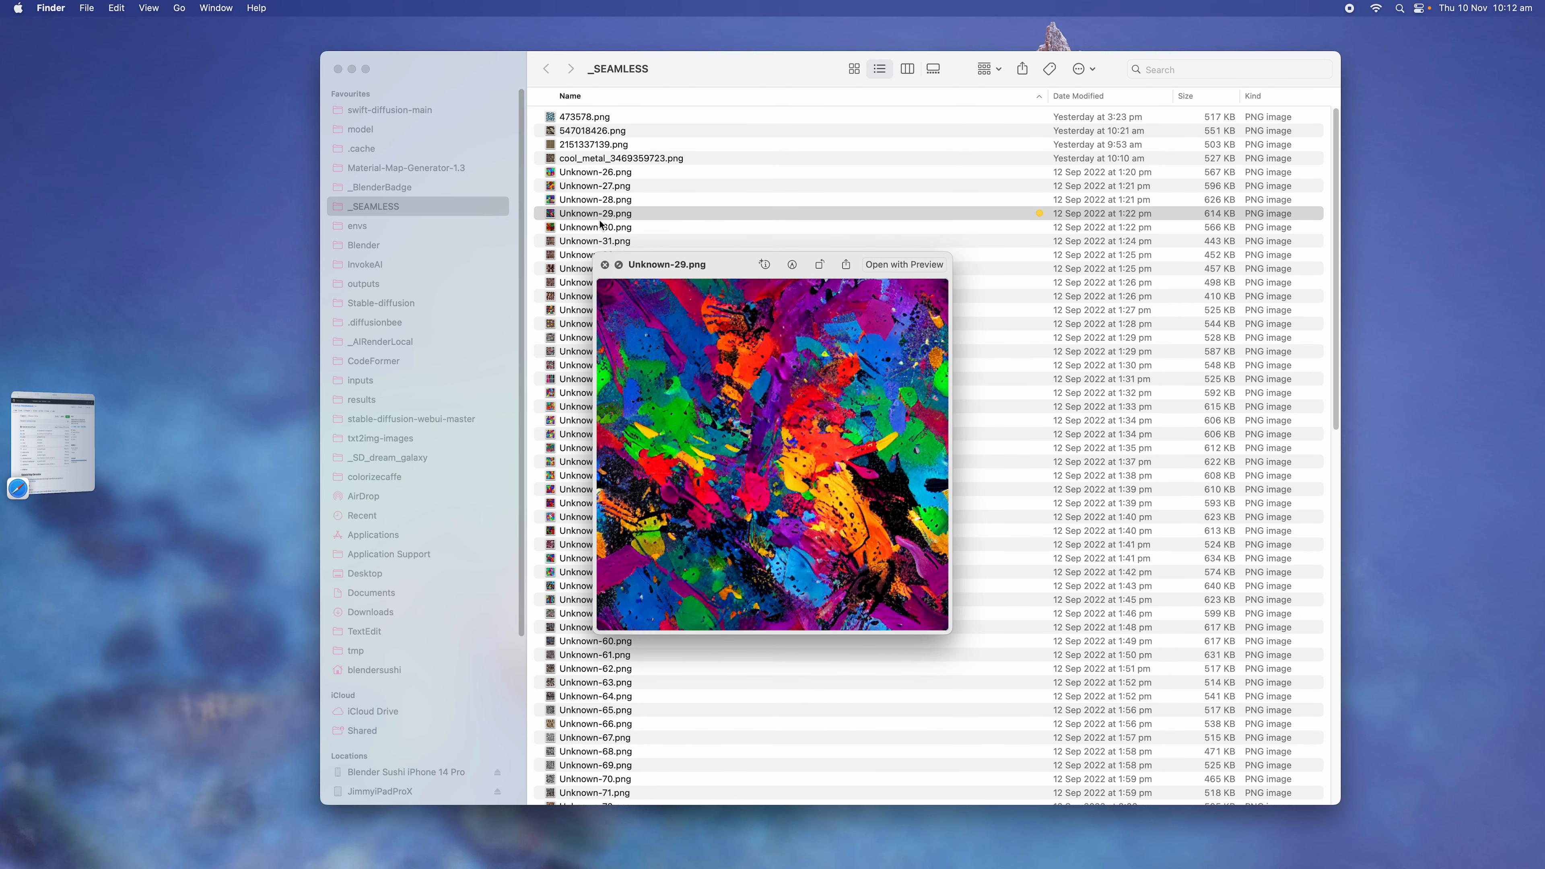
key(space)
- Launch Blender with the default scene and narrow its window
mouse_move(937, 852)
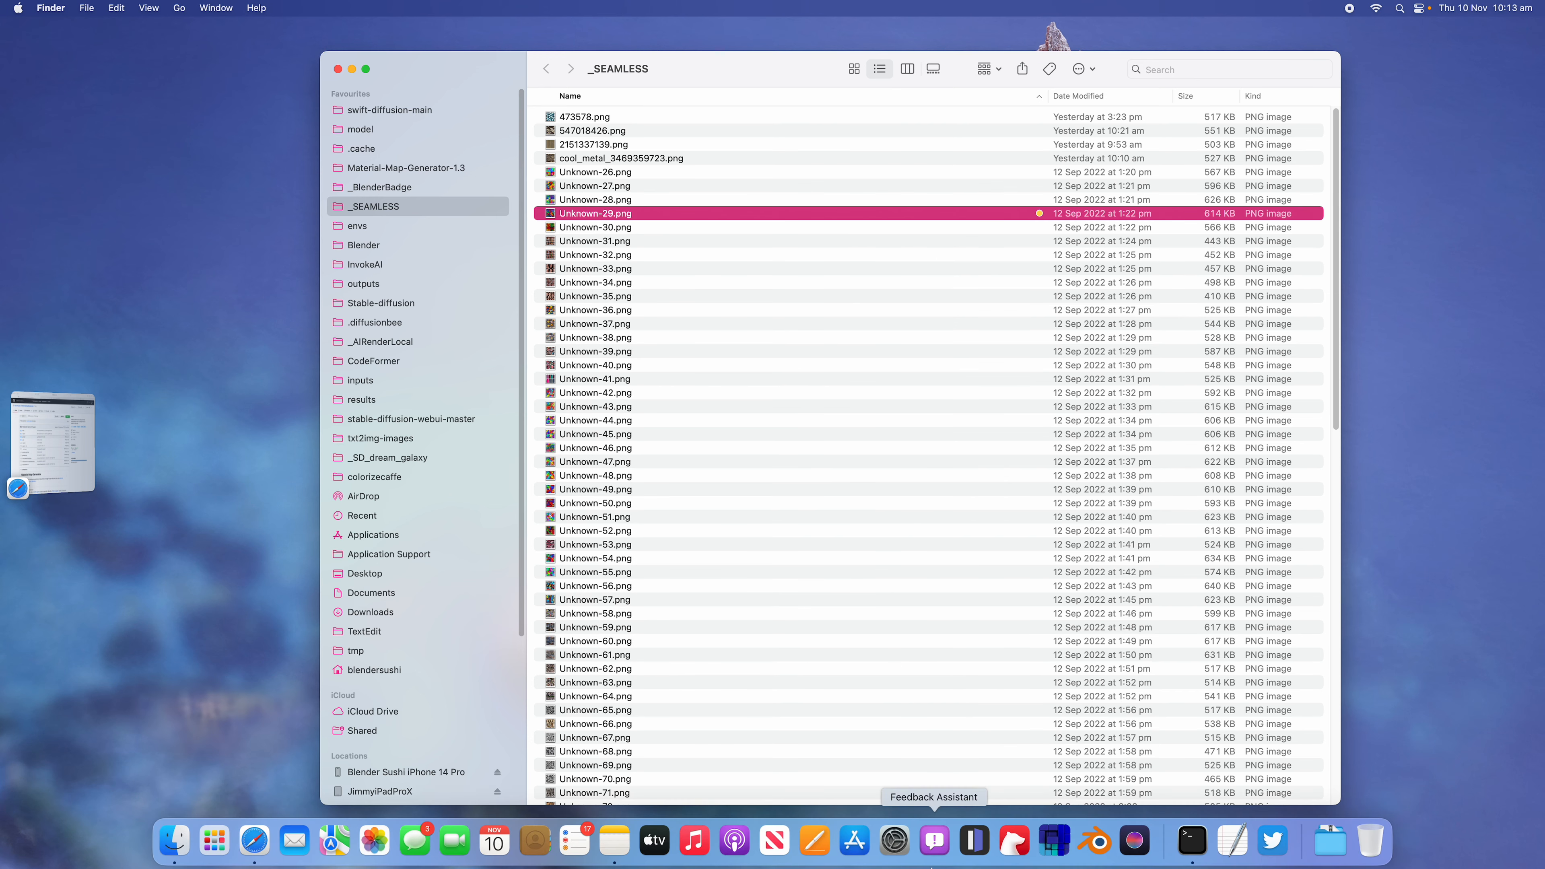
click(1100, 843)
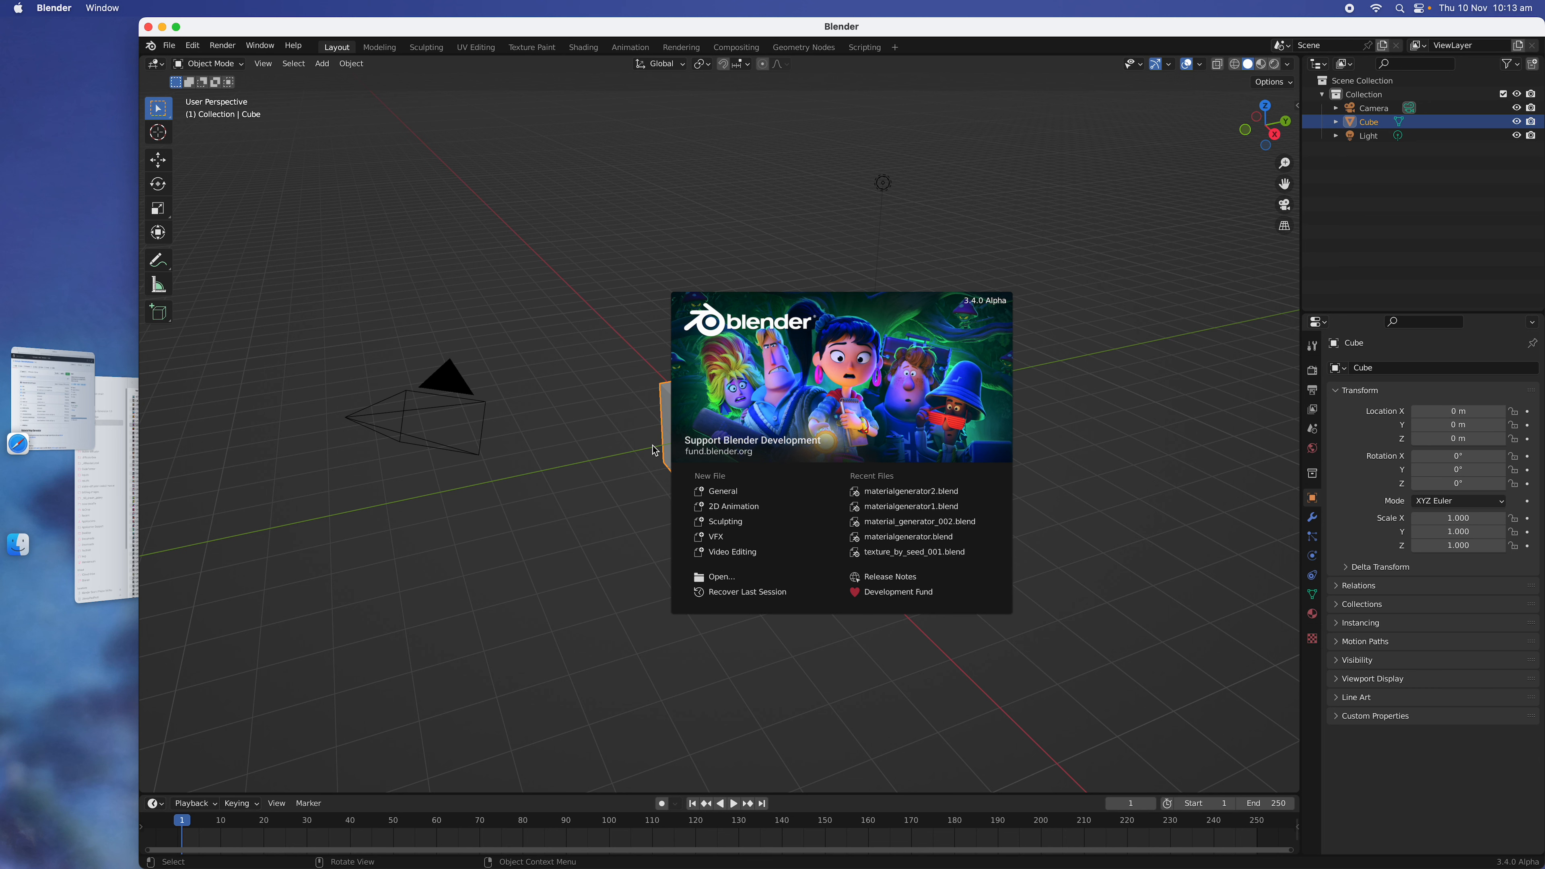
click(440, 225)
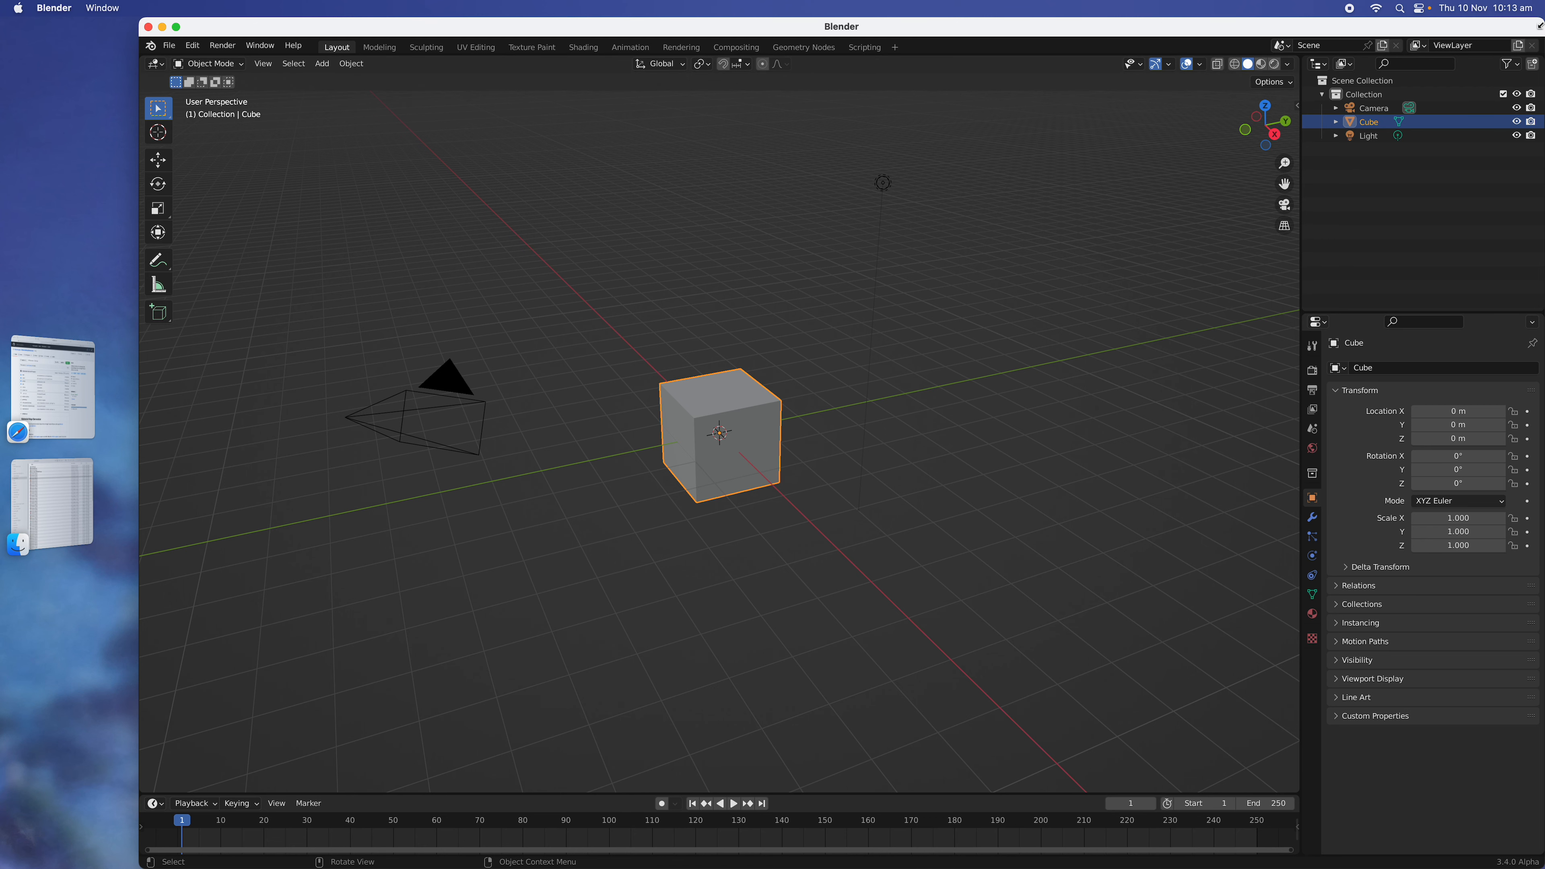
drag(1539, 26, 1321, 25)
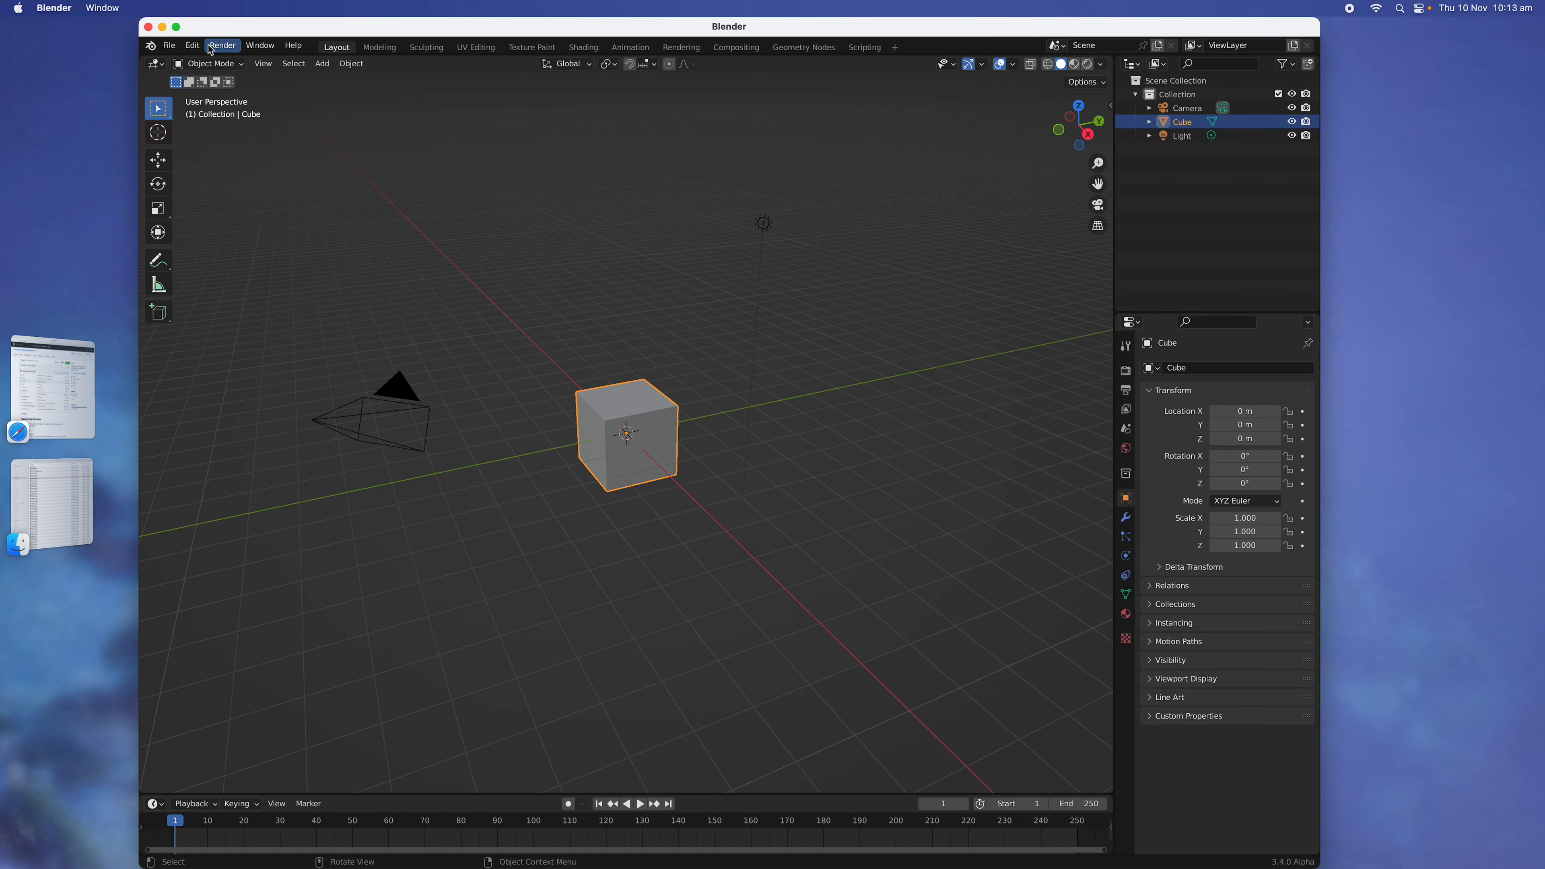
- Find the Material Map Generator add-on in the preferences by searching "materi" and examine its details and dependency options
click(192, 47)
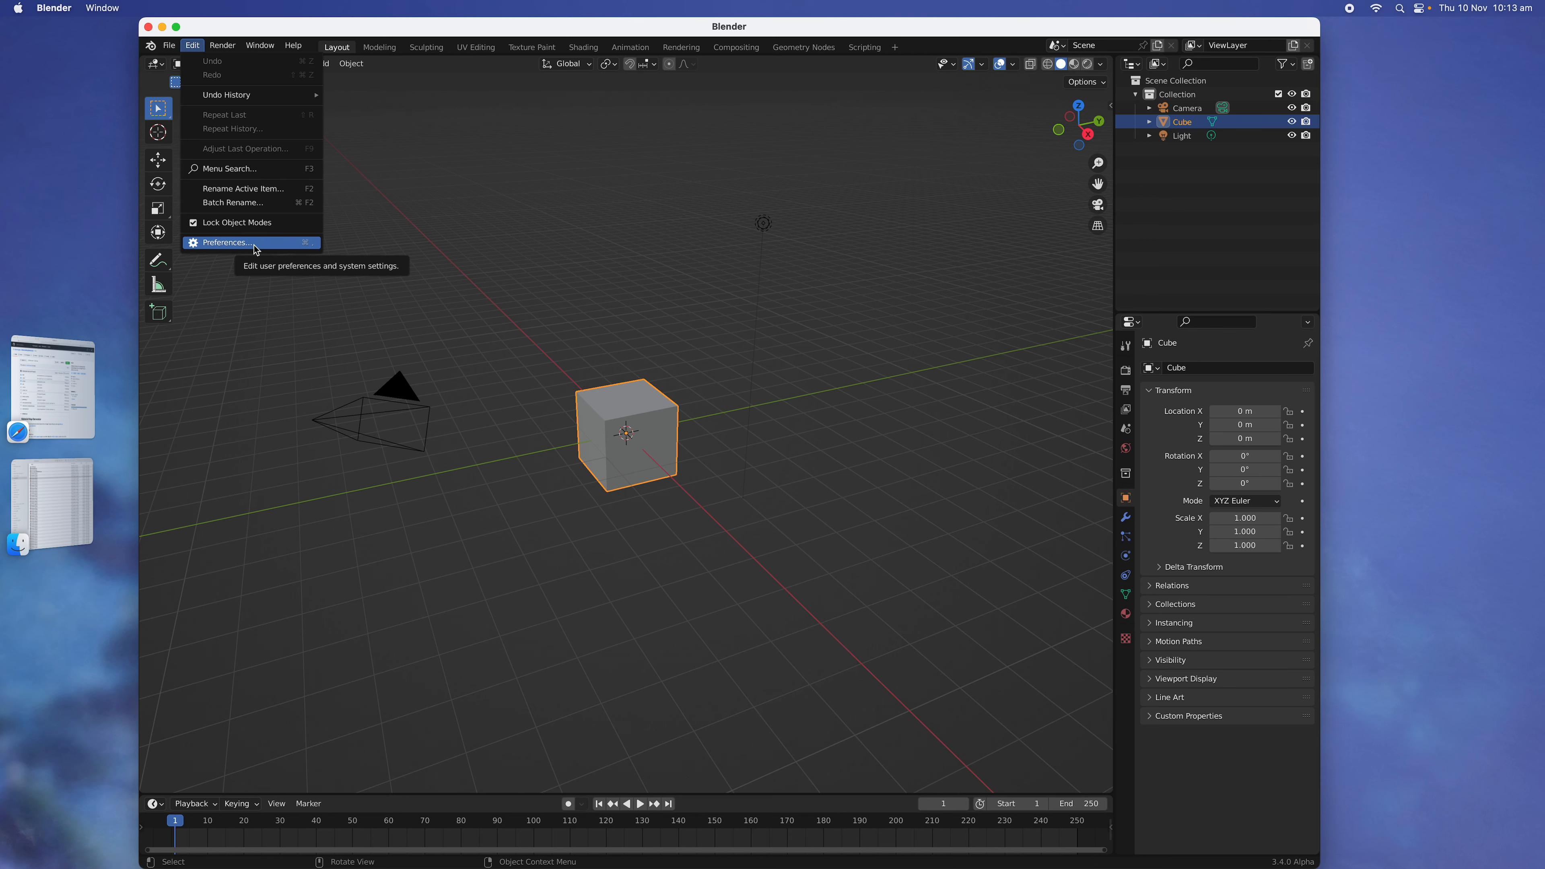
click(256, 243)
drag(535, 68, 702, 146)
click(692, 173)
text(materi)
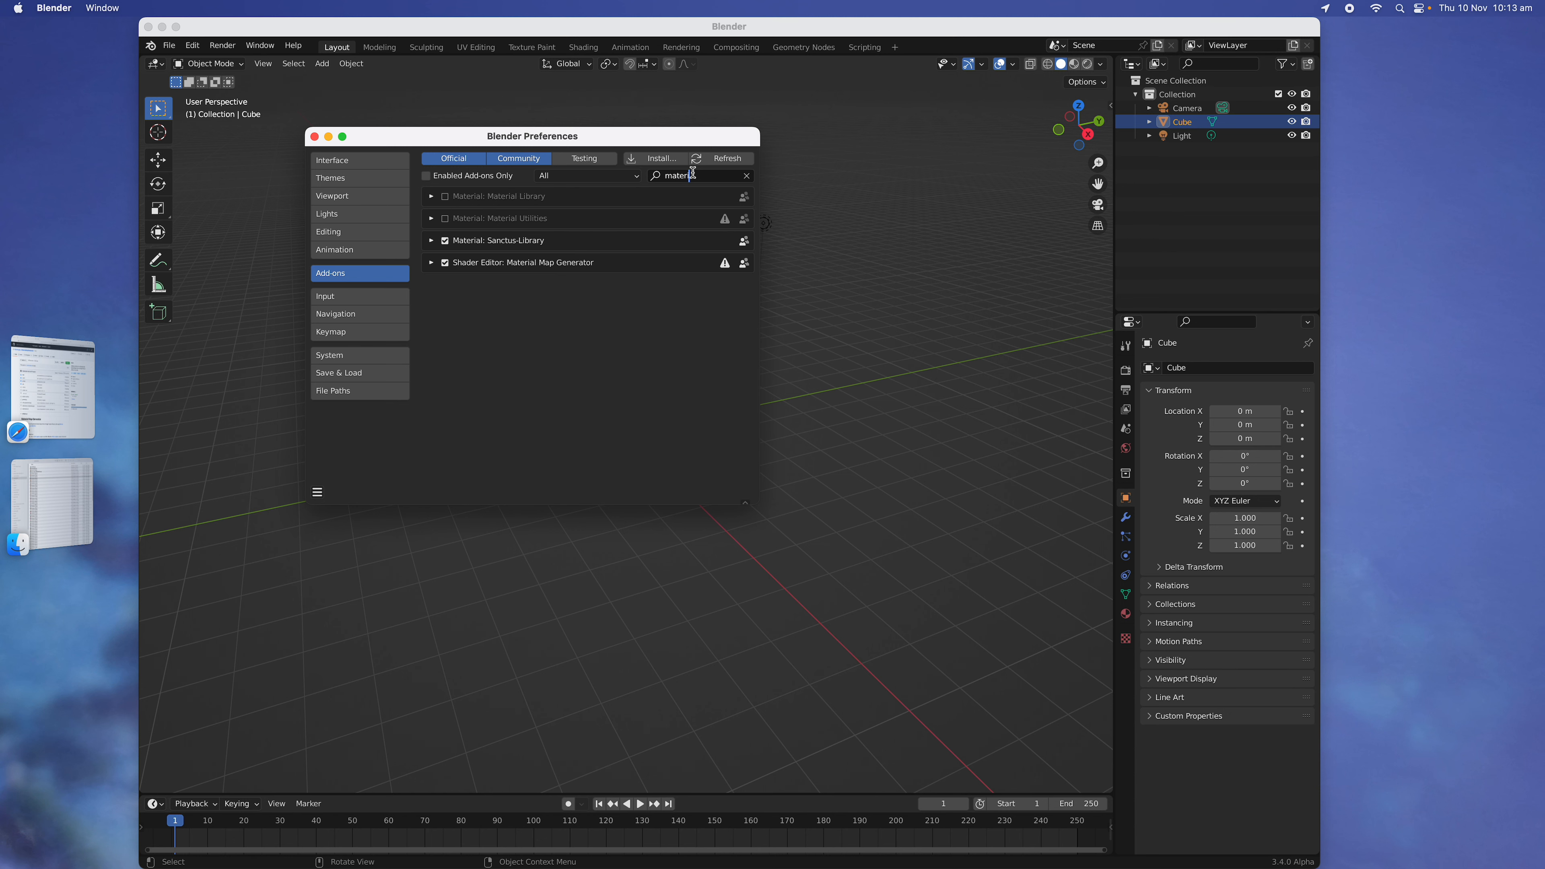
click(432, 263)
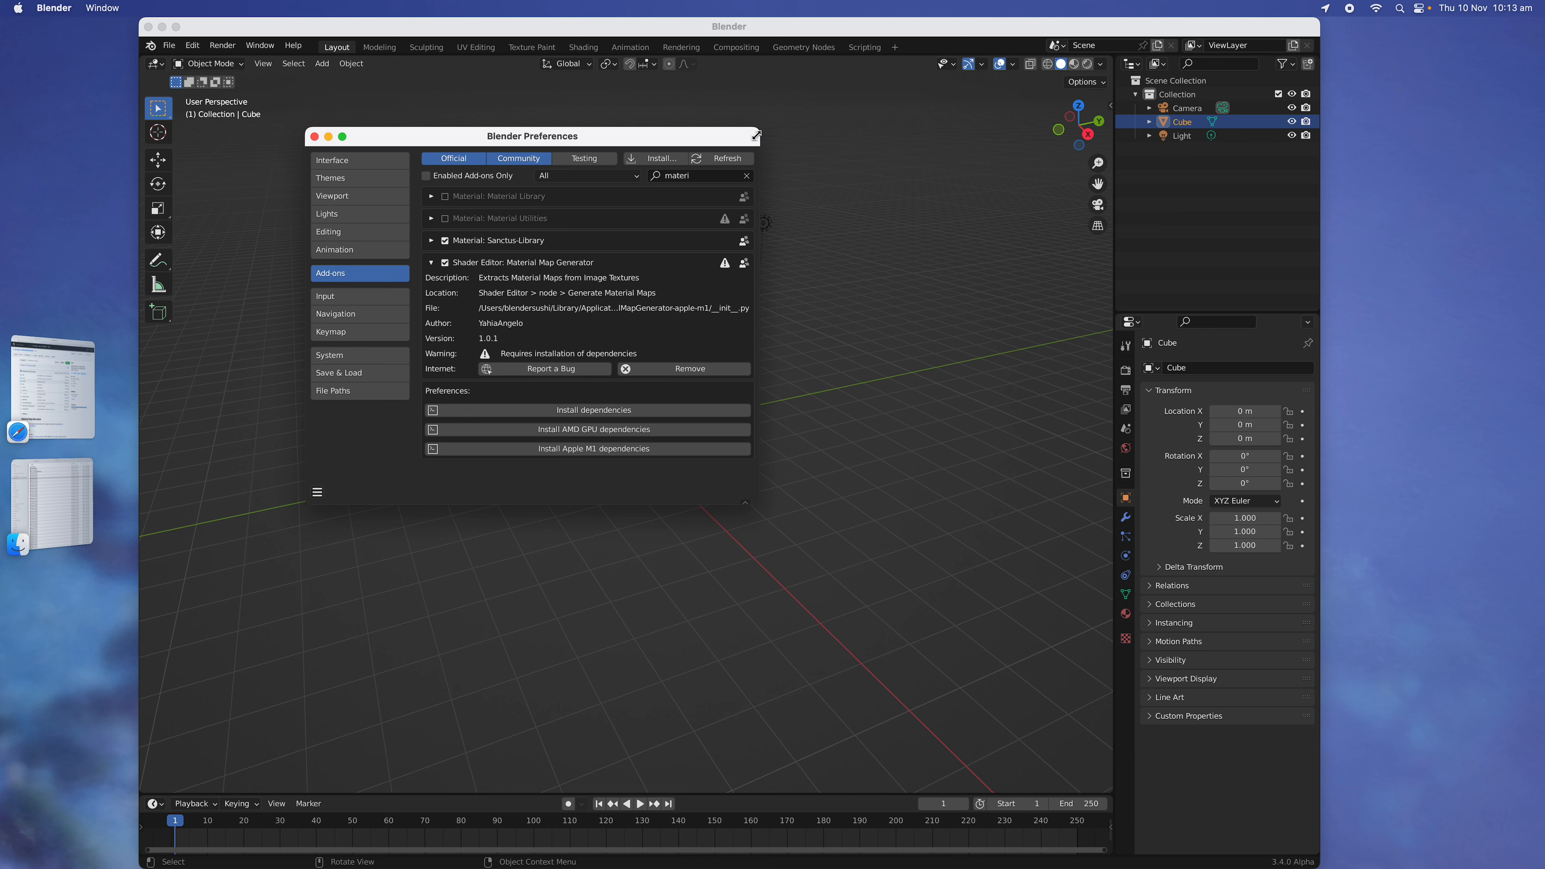
drag(760, 128, 874, 104)
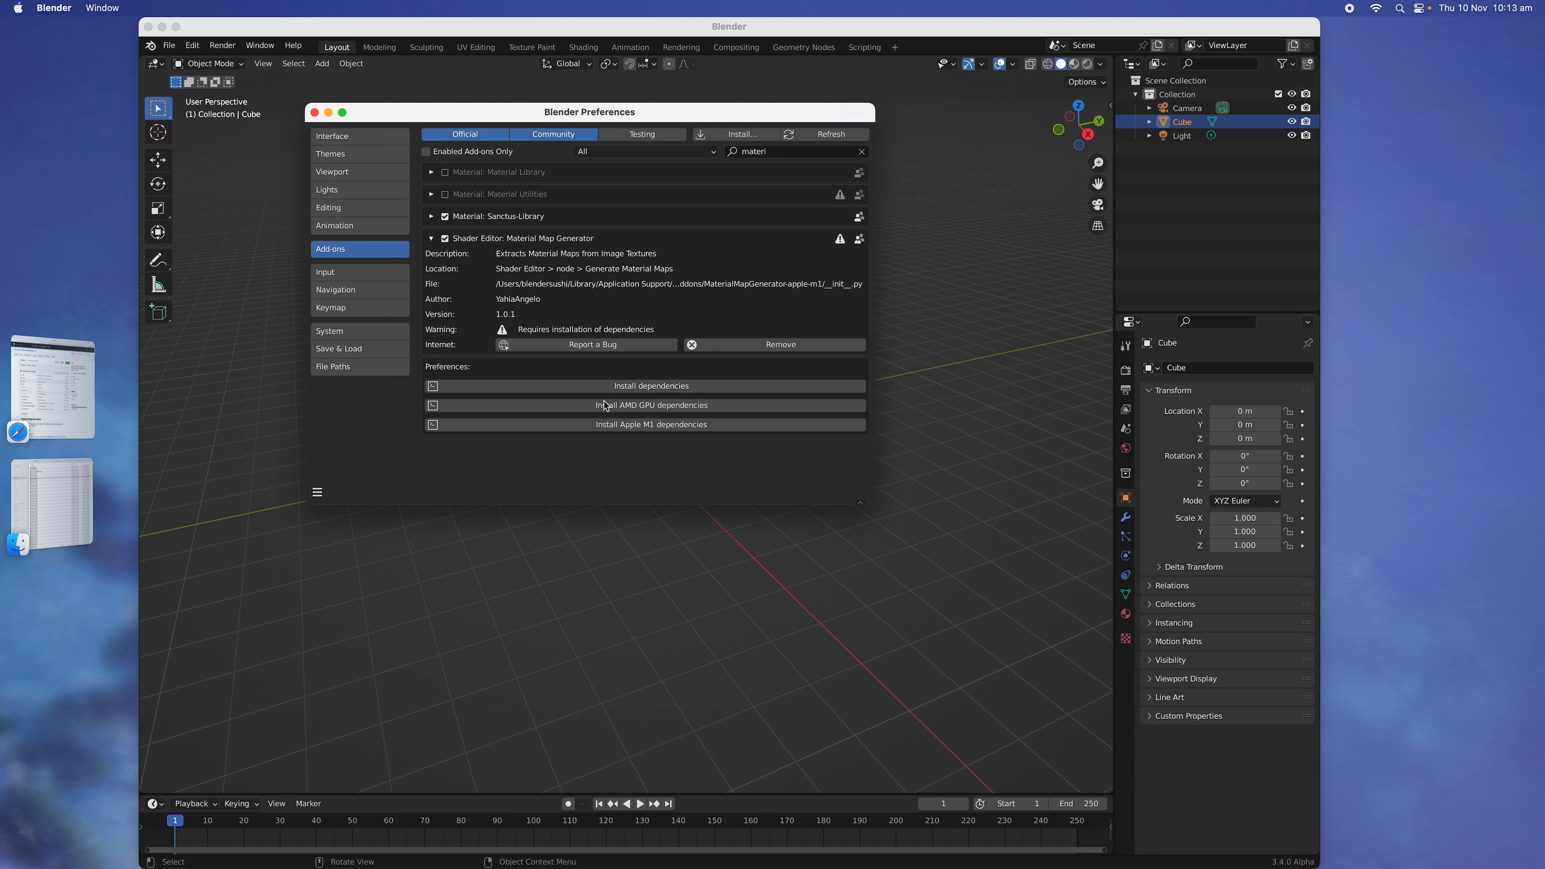
click(315, 113)
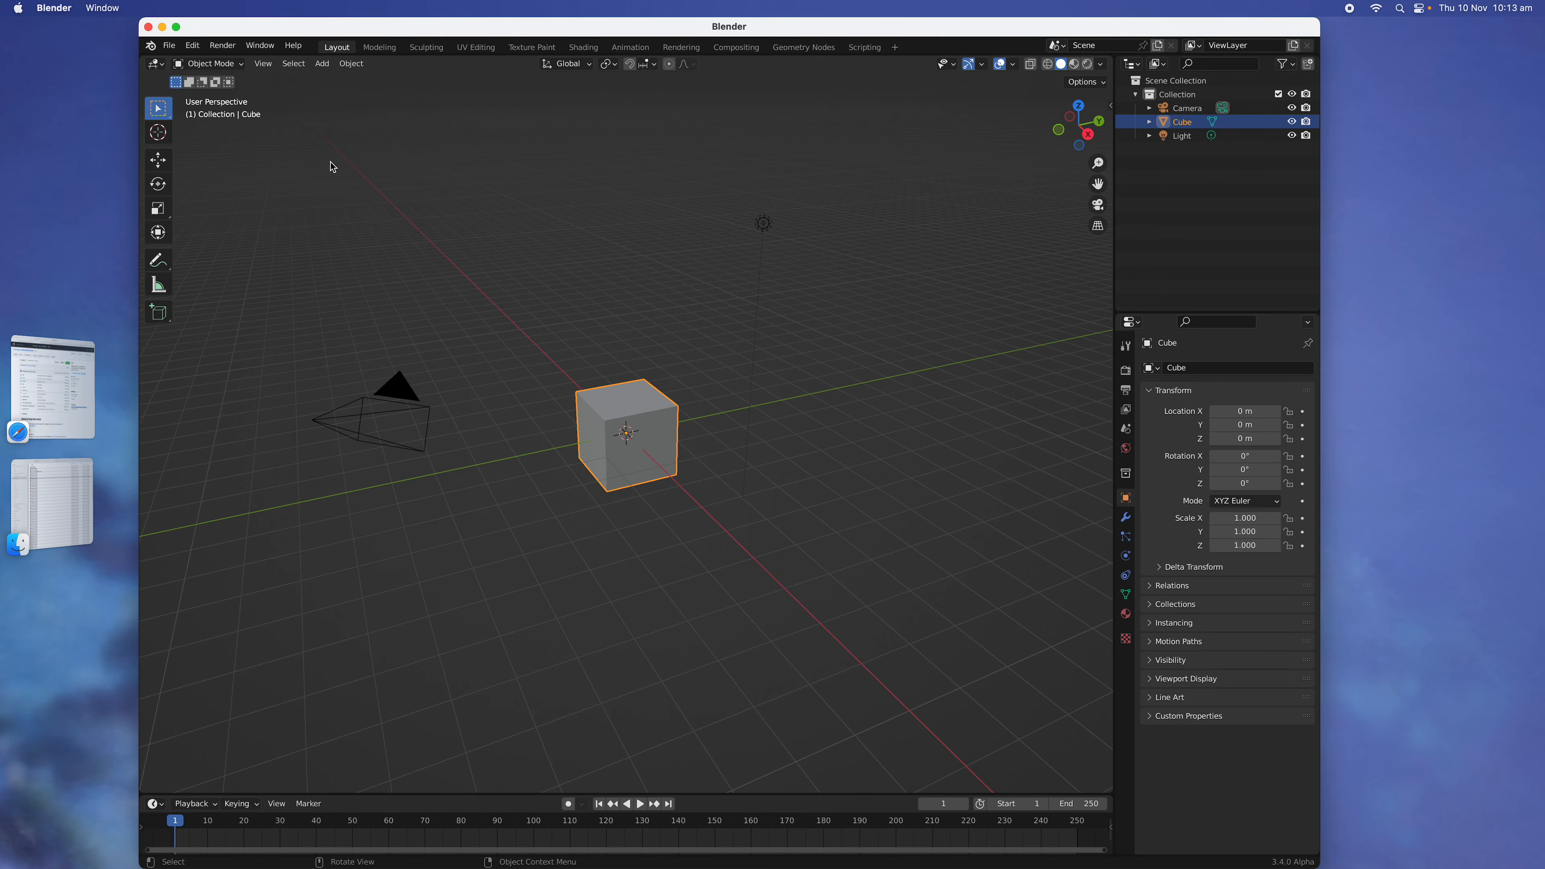
- Close Blender and relaunch it from the executable inside the application package in the BLENDER_34 applications folder
click(148, 28)
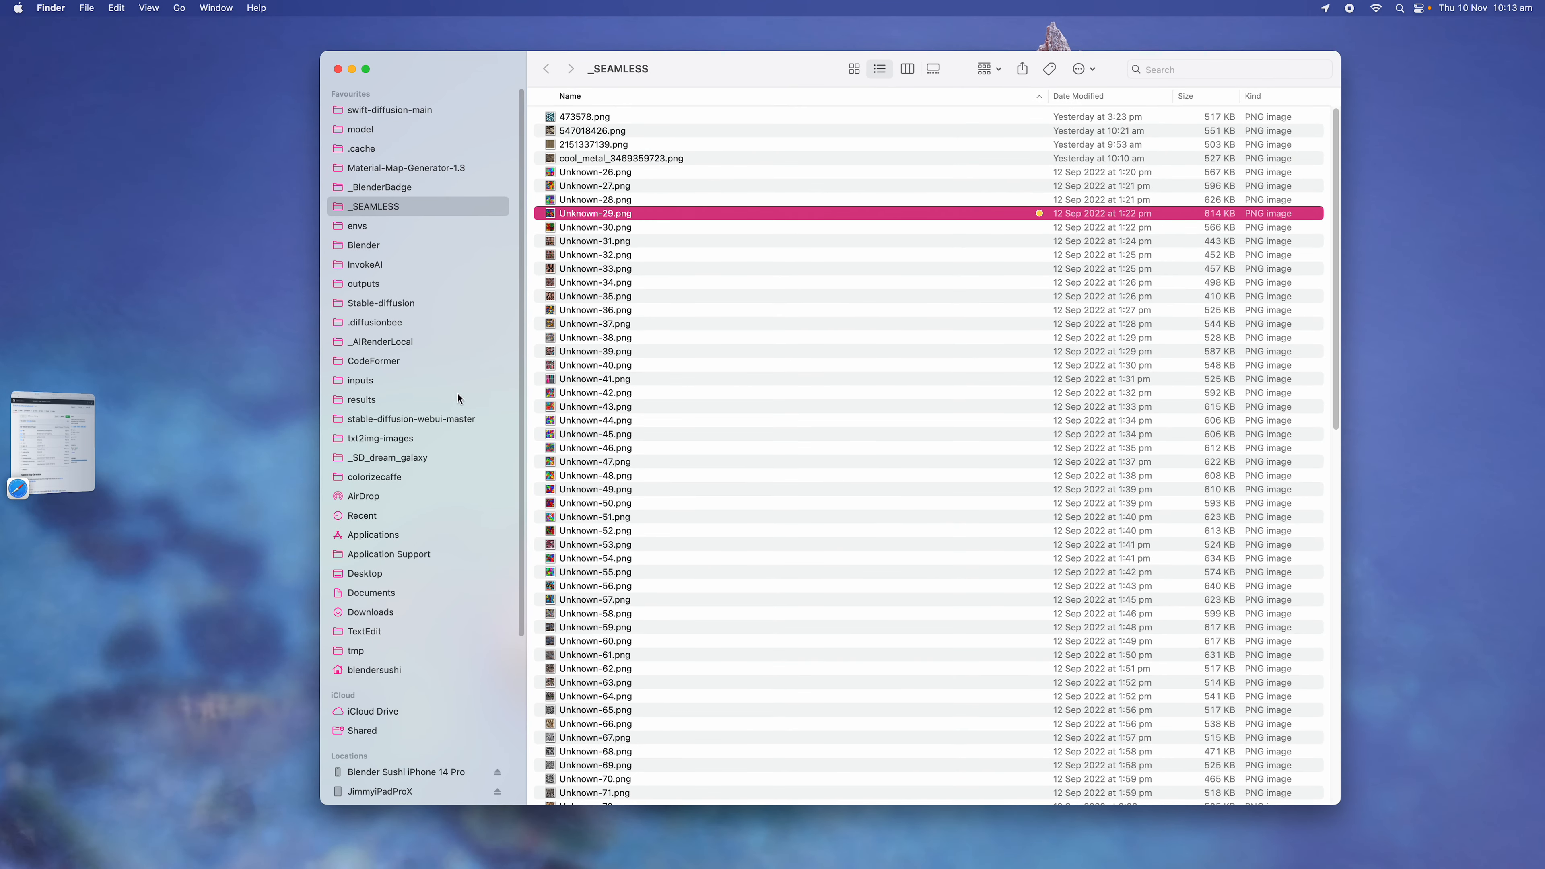
click(434, 535)
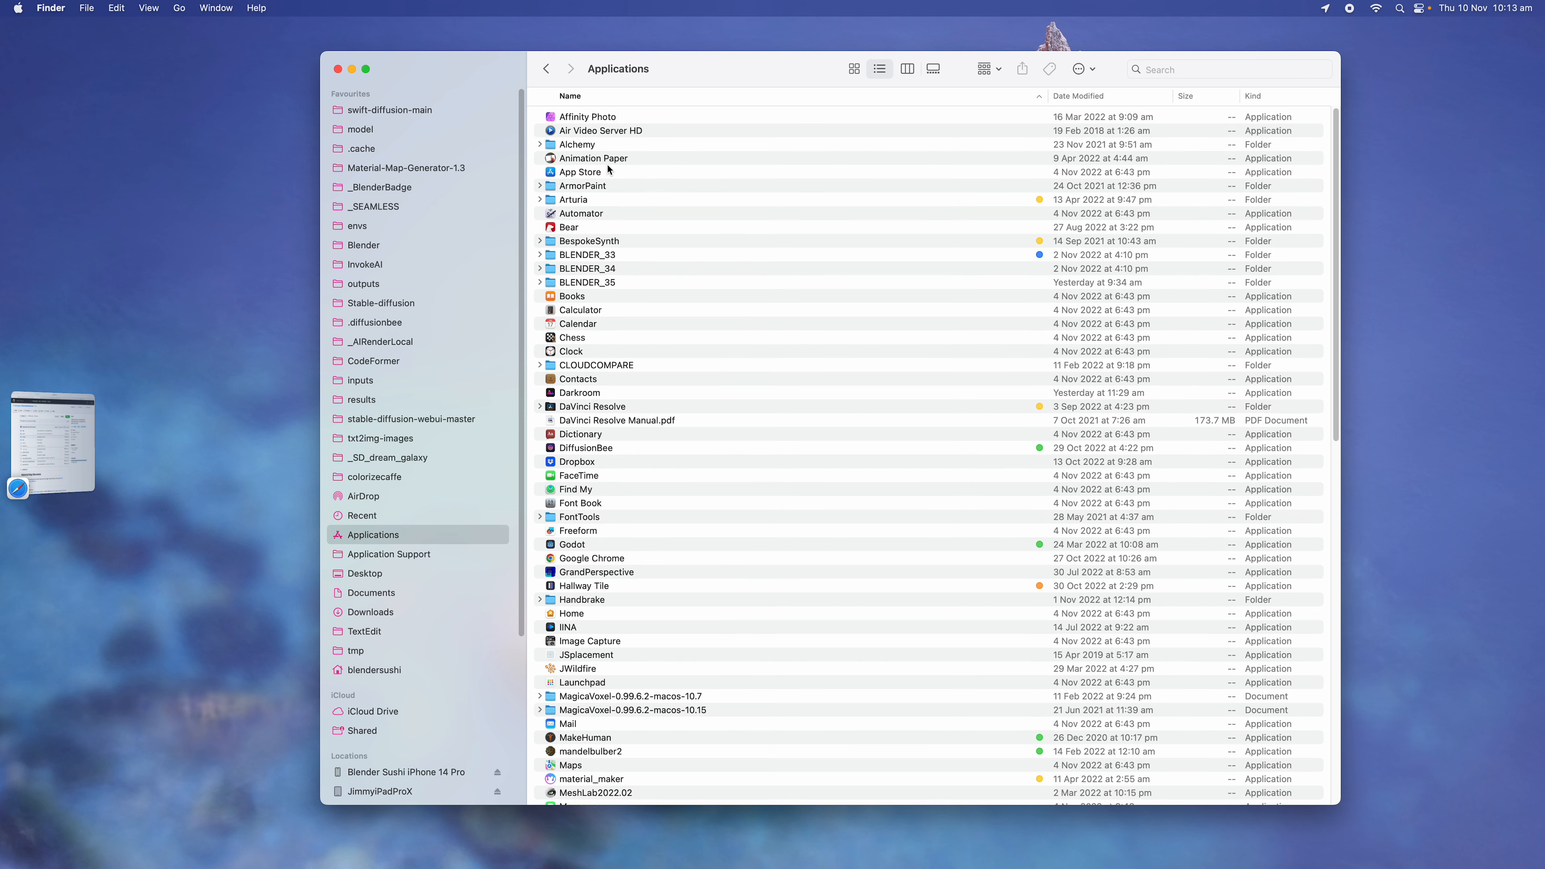
click(616, 269)
double_click(615, 270)
right_click(591, 115)
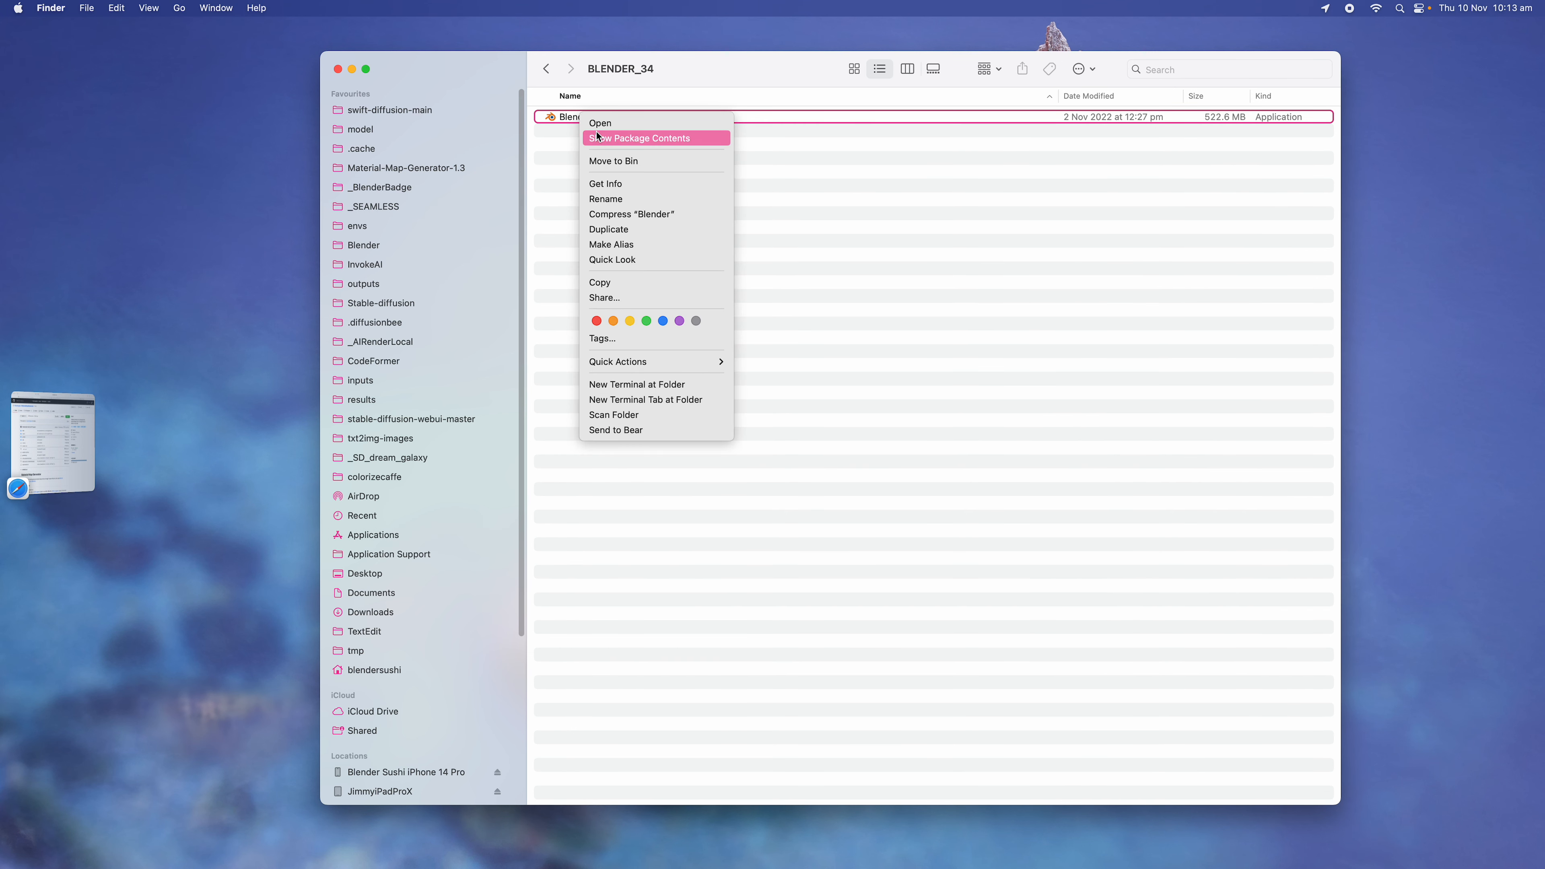
click(597, 136)
double_click(579, 116)
double_click(584, 144)
double_click(588, 117)
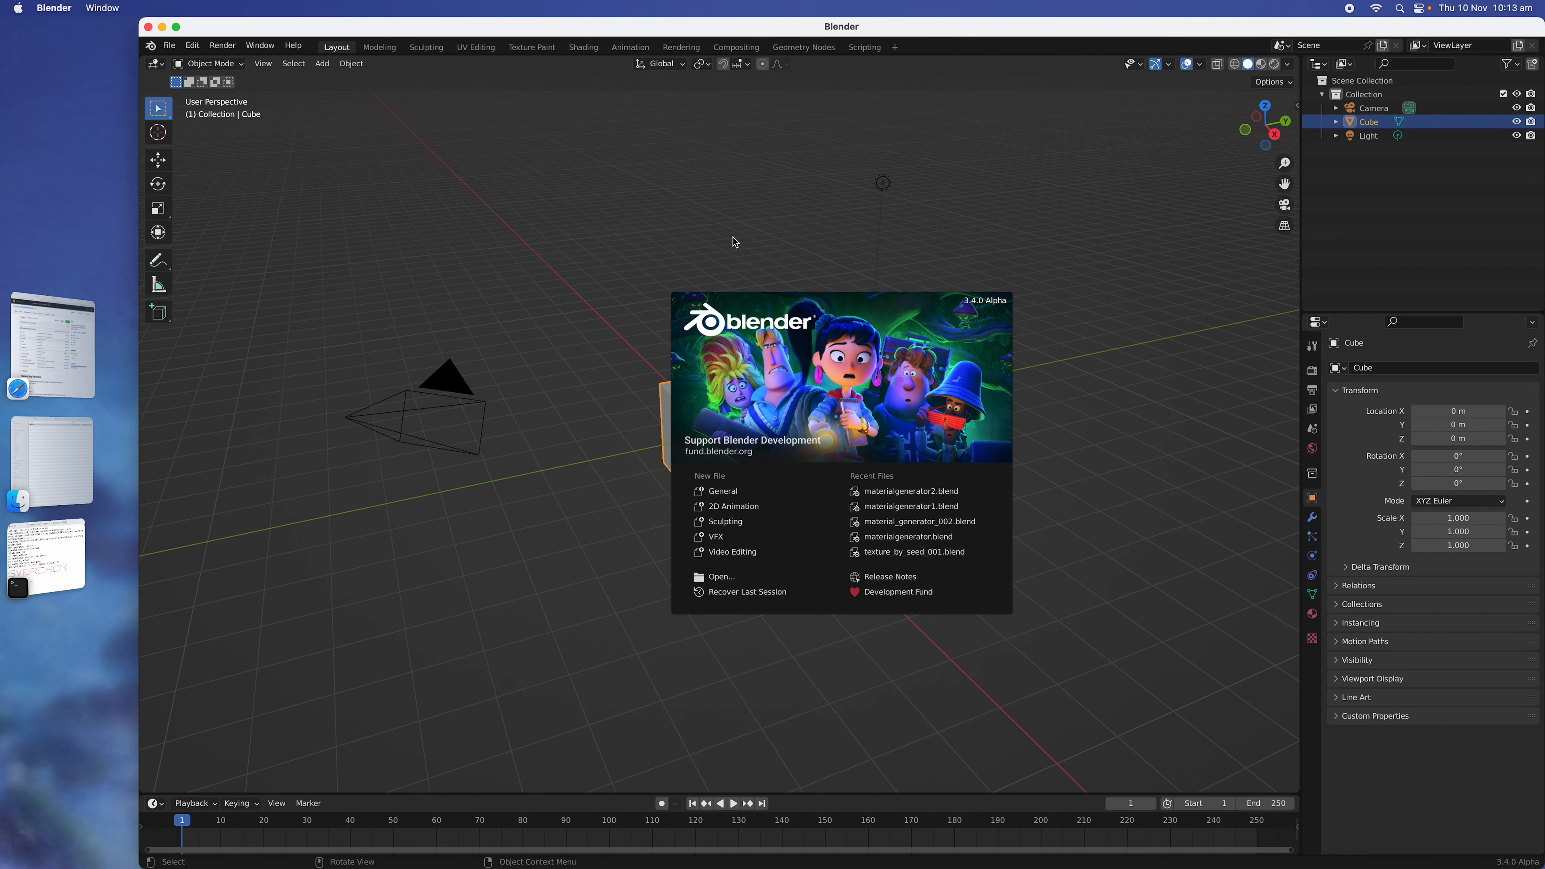
- Arrange the Terminal, Blender and Finder windows so all are accessible, with Finder showing the _SEAMLESS folder
drag(194, 403, 280, 294)
click(499, 185)
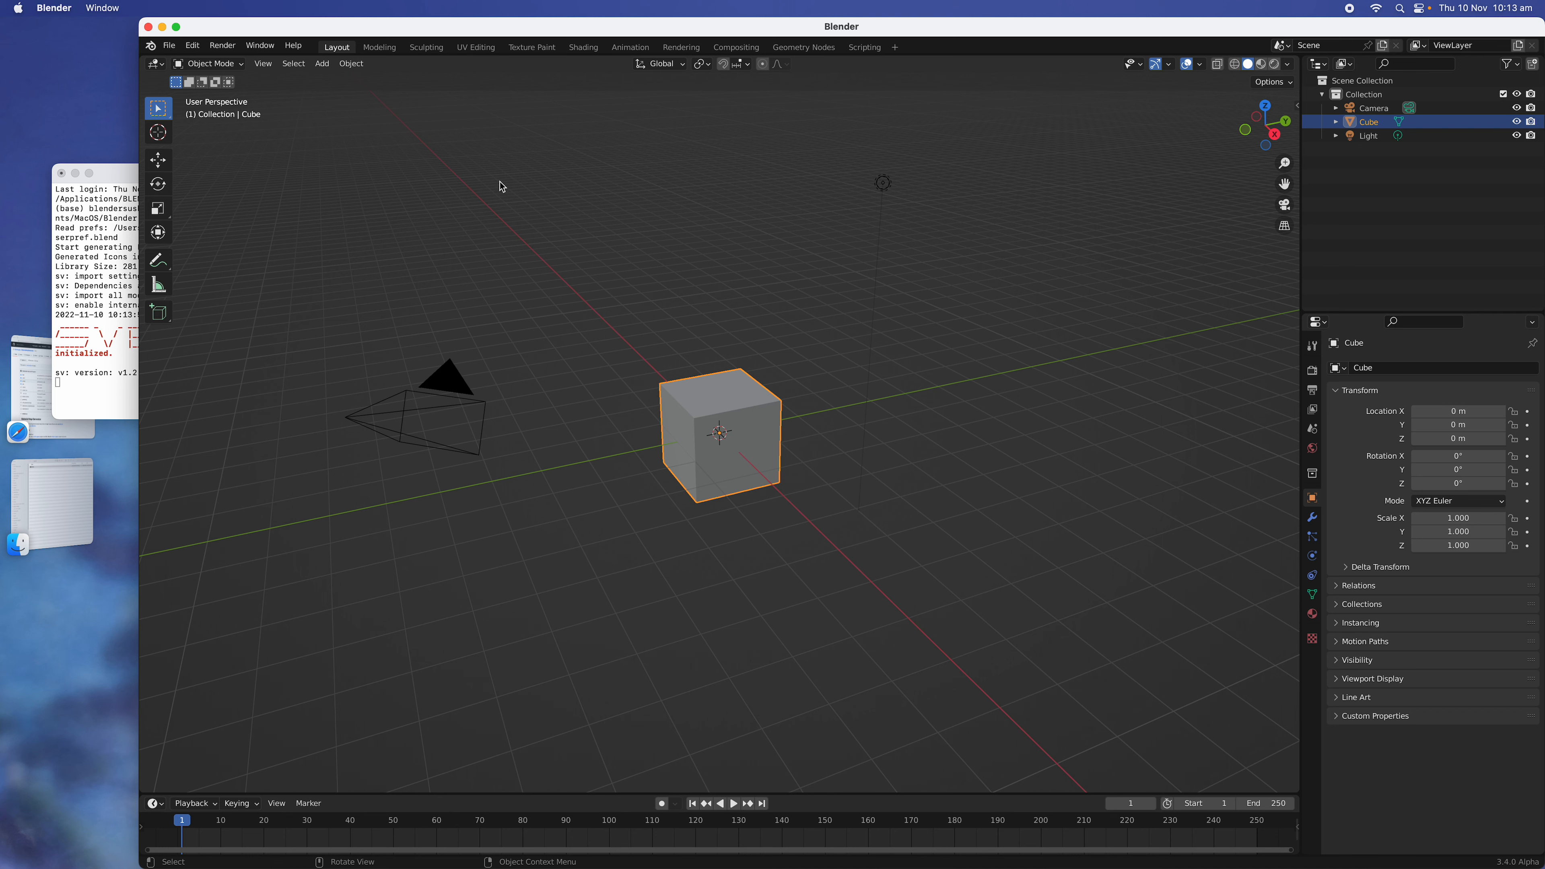
drag(141, 20, 412, 2)
click(441, 174)
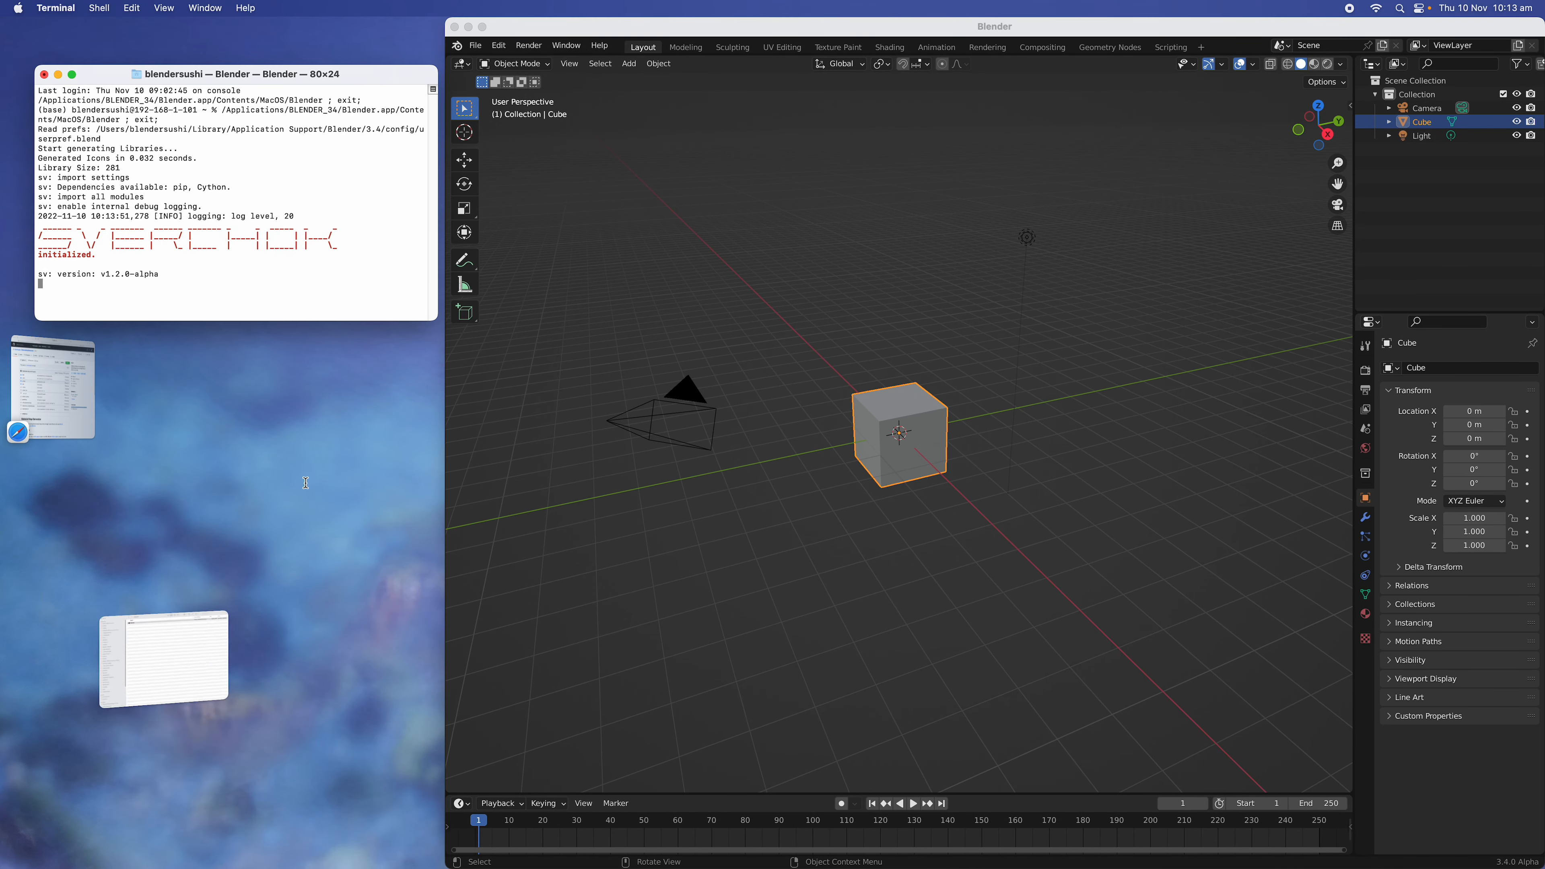
drag(305, 483, 600, 351)
click(153, 291)
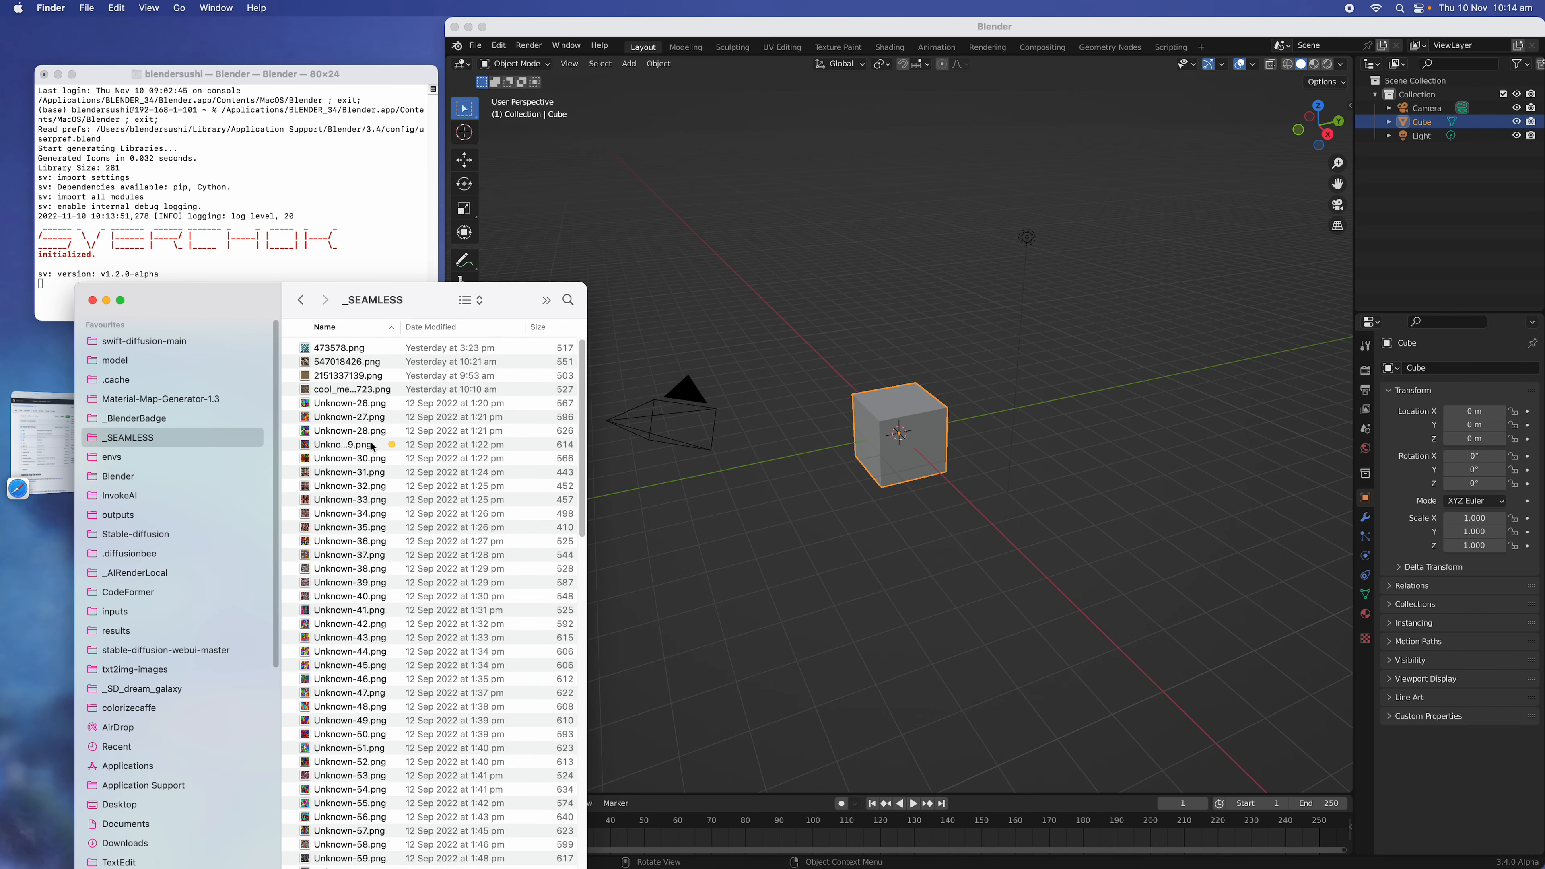
- Take a quick look at Unknown-29.png in the Finder window
click(373, 448)
key(space)
key(space)
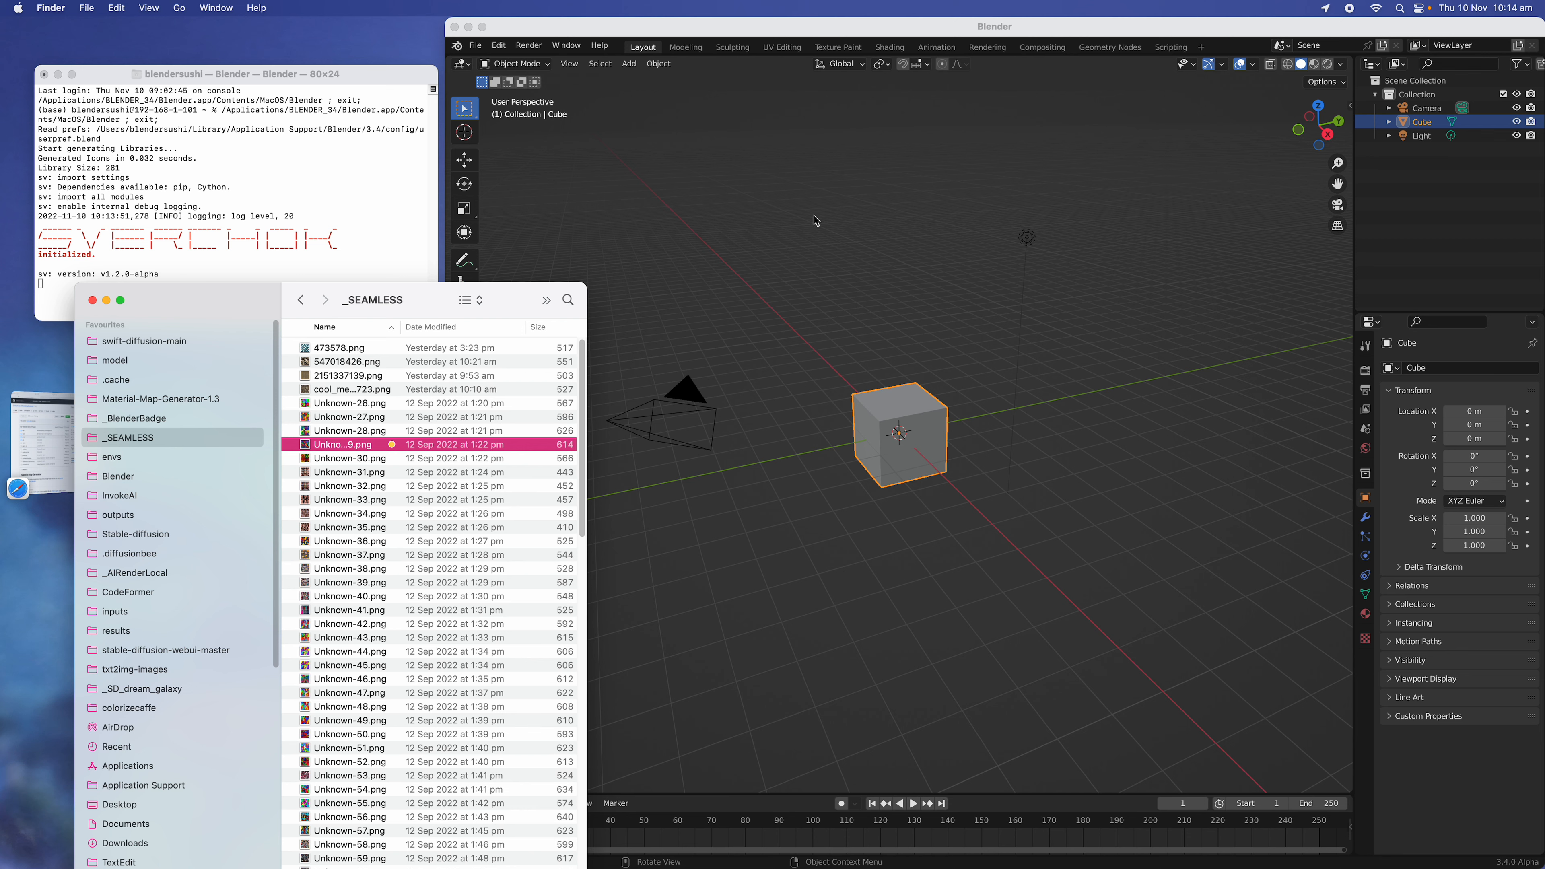
- Switch to Blender and split the 3D viewport into two stacked views
click(816, 221)
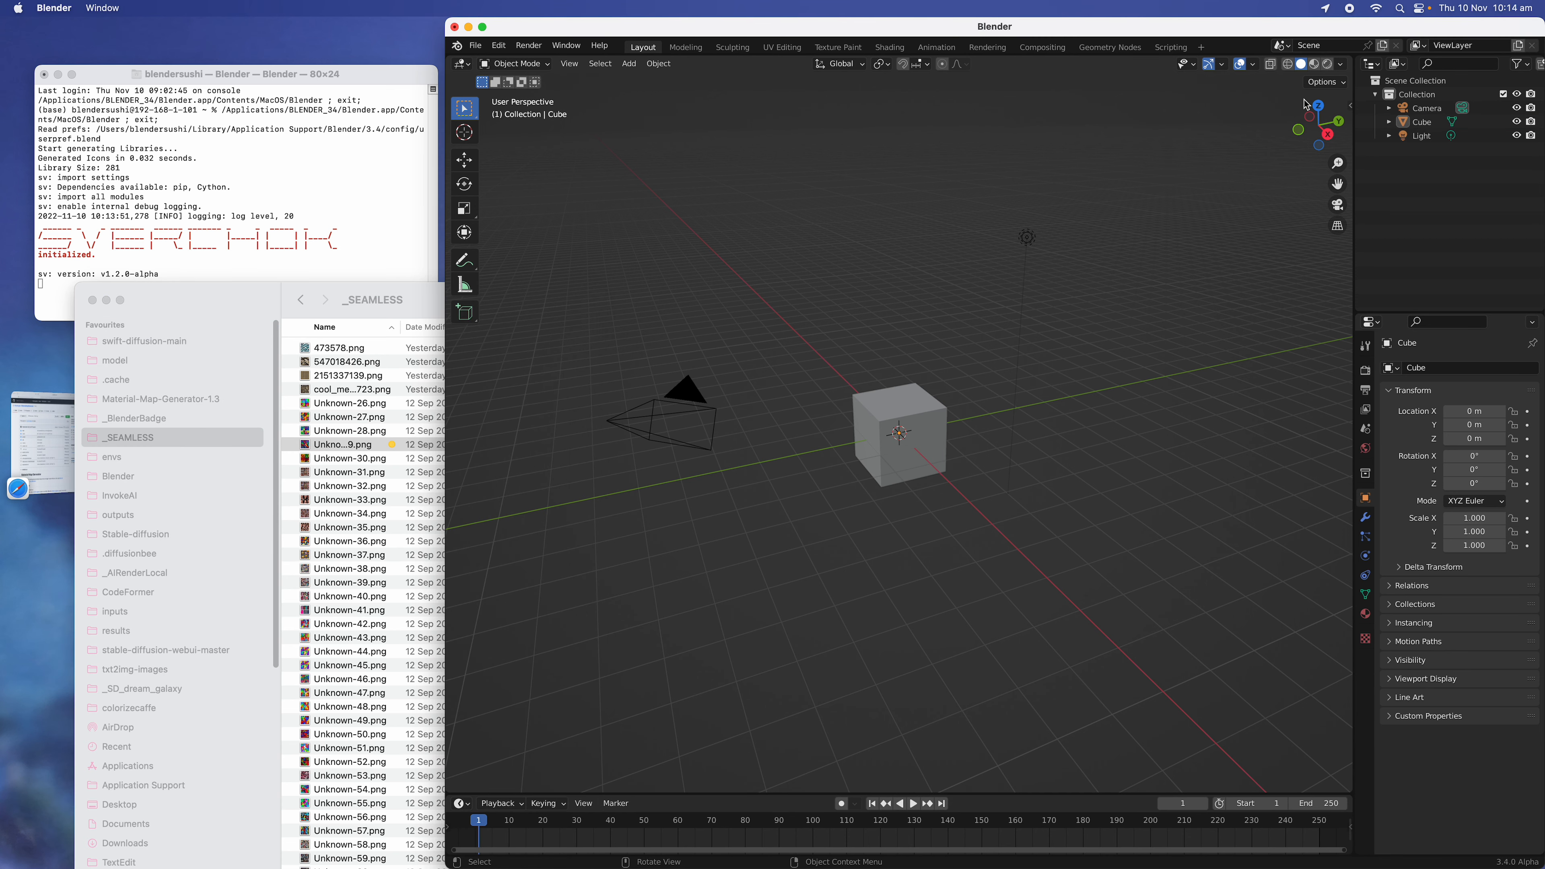
drag(1351, 58, 1256, 433)
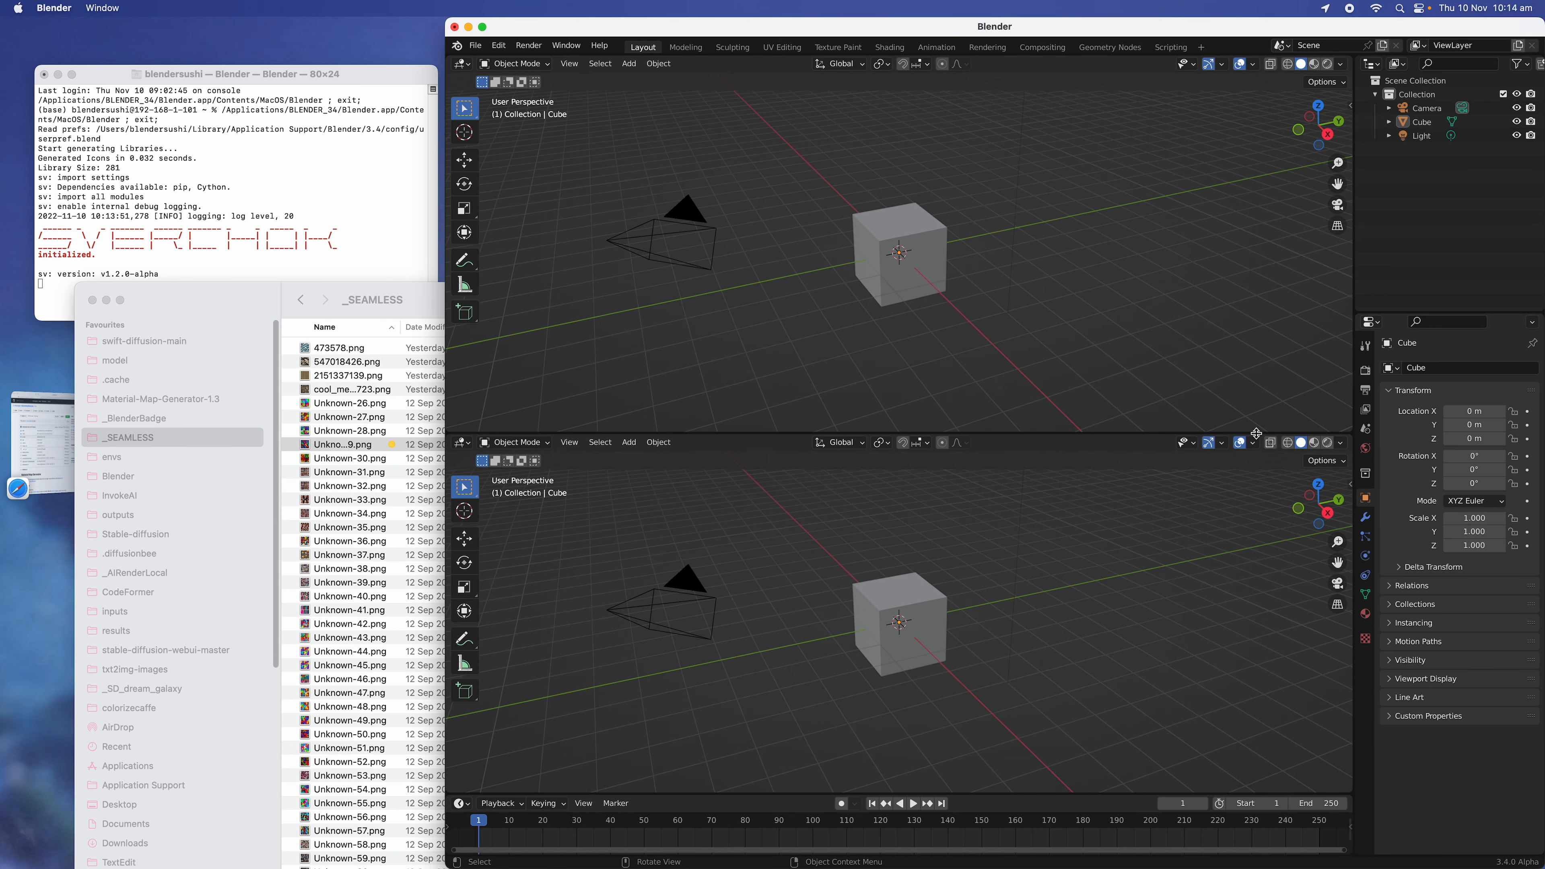
click(461, 63)
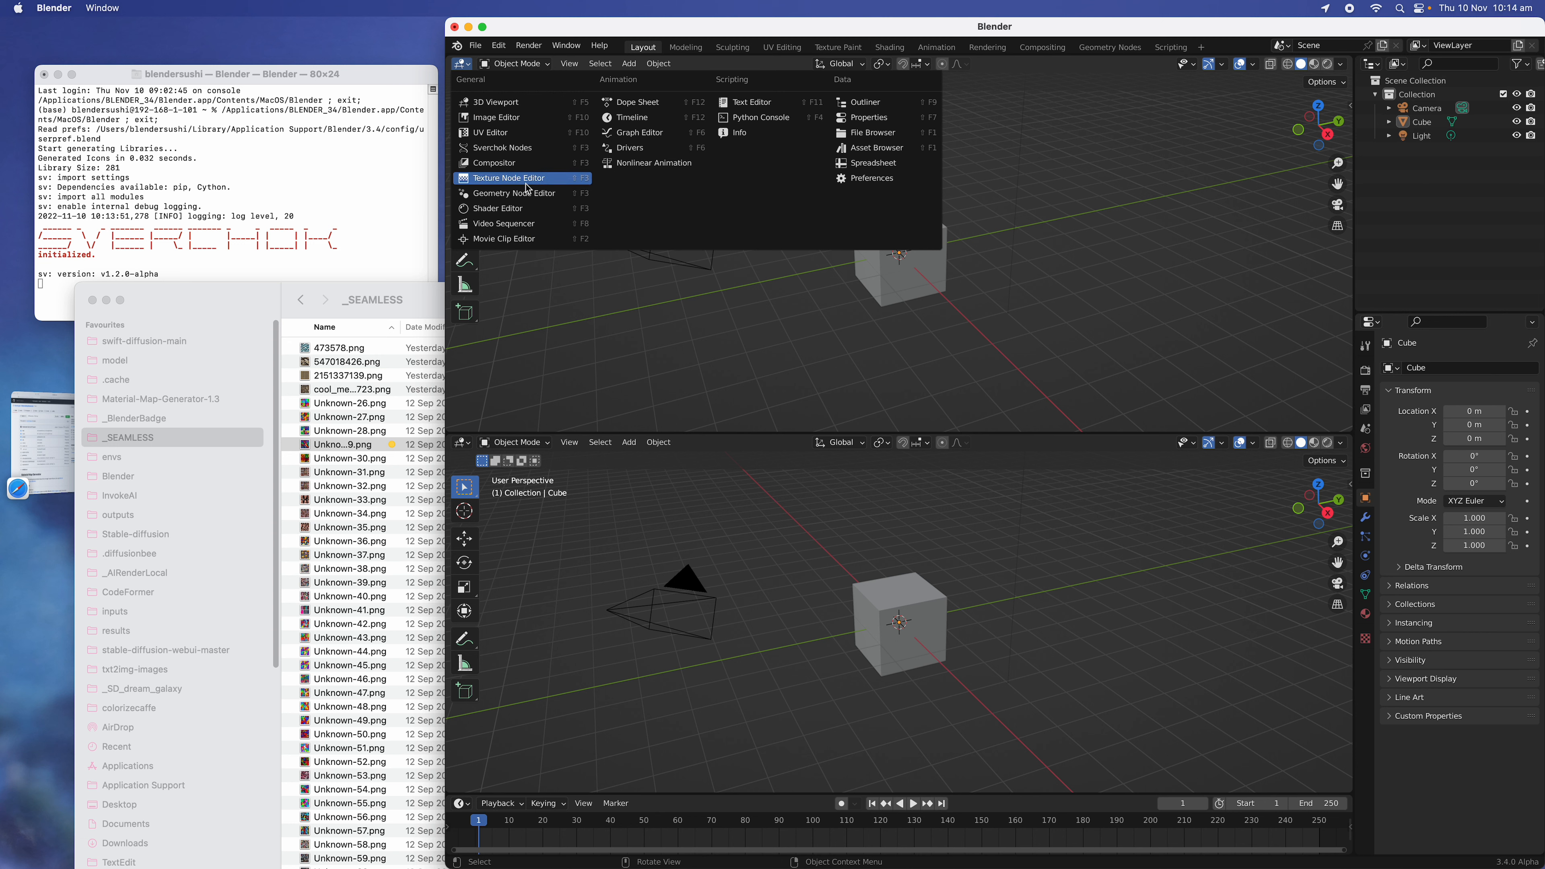
- Select the cube and replace its default material with a new one
click(926, 601)
scroll(926, 601, up, 3)
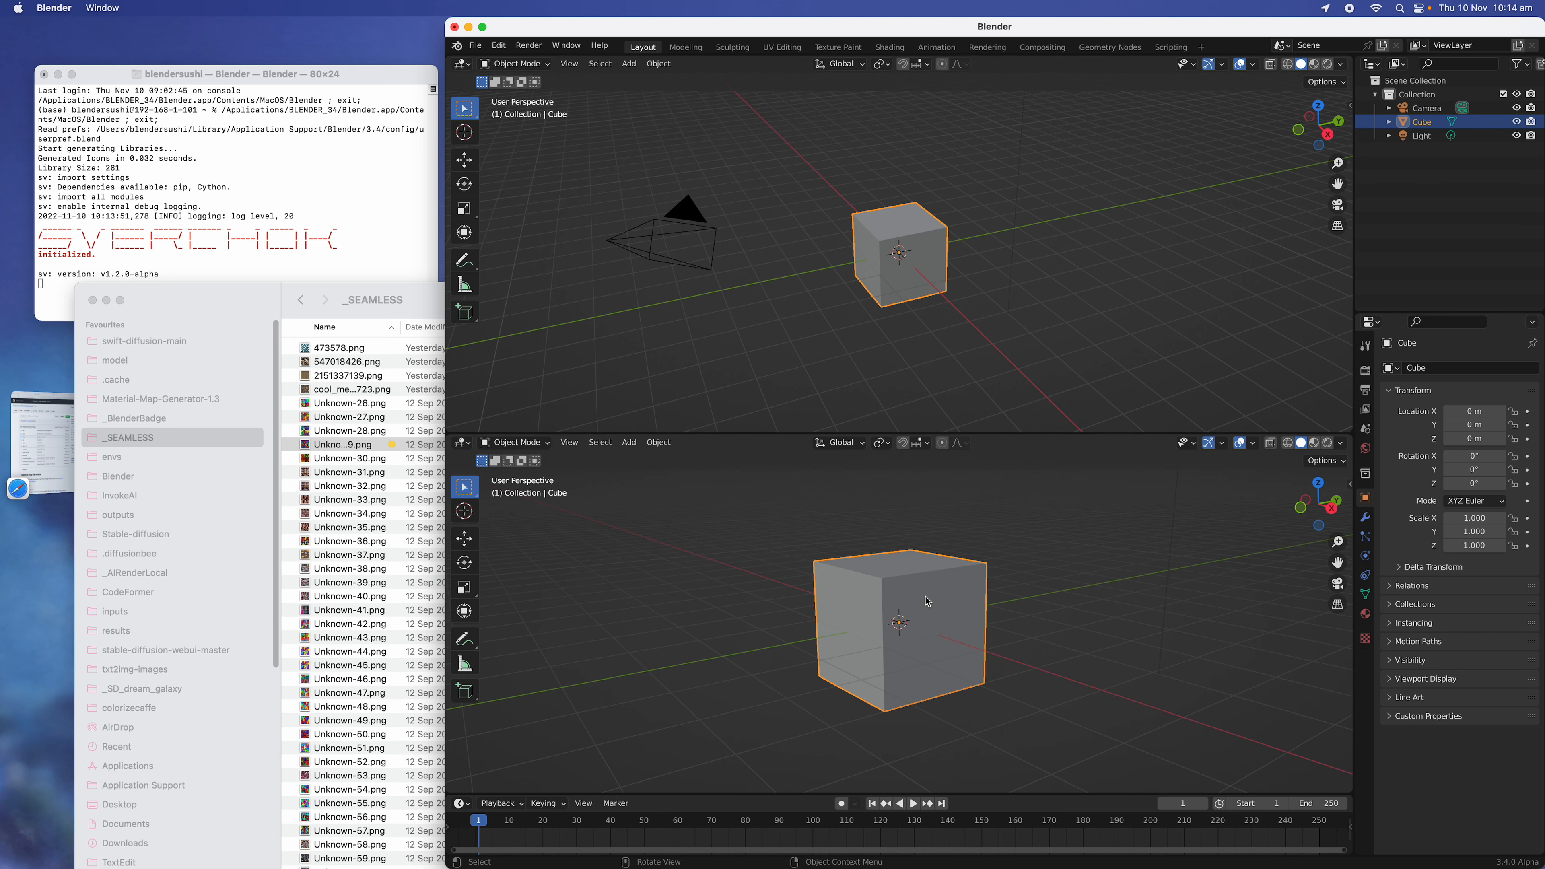
click(1365, 614)
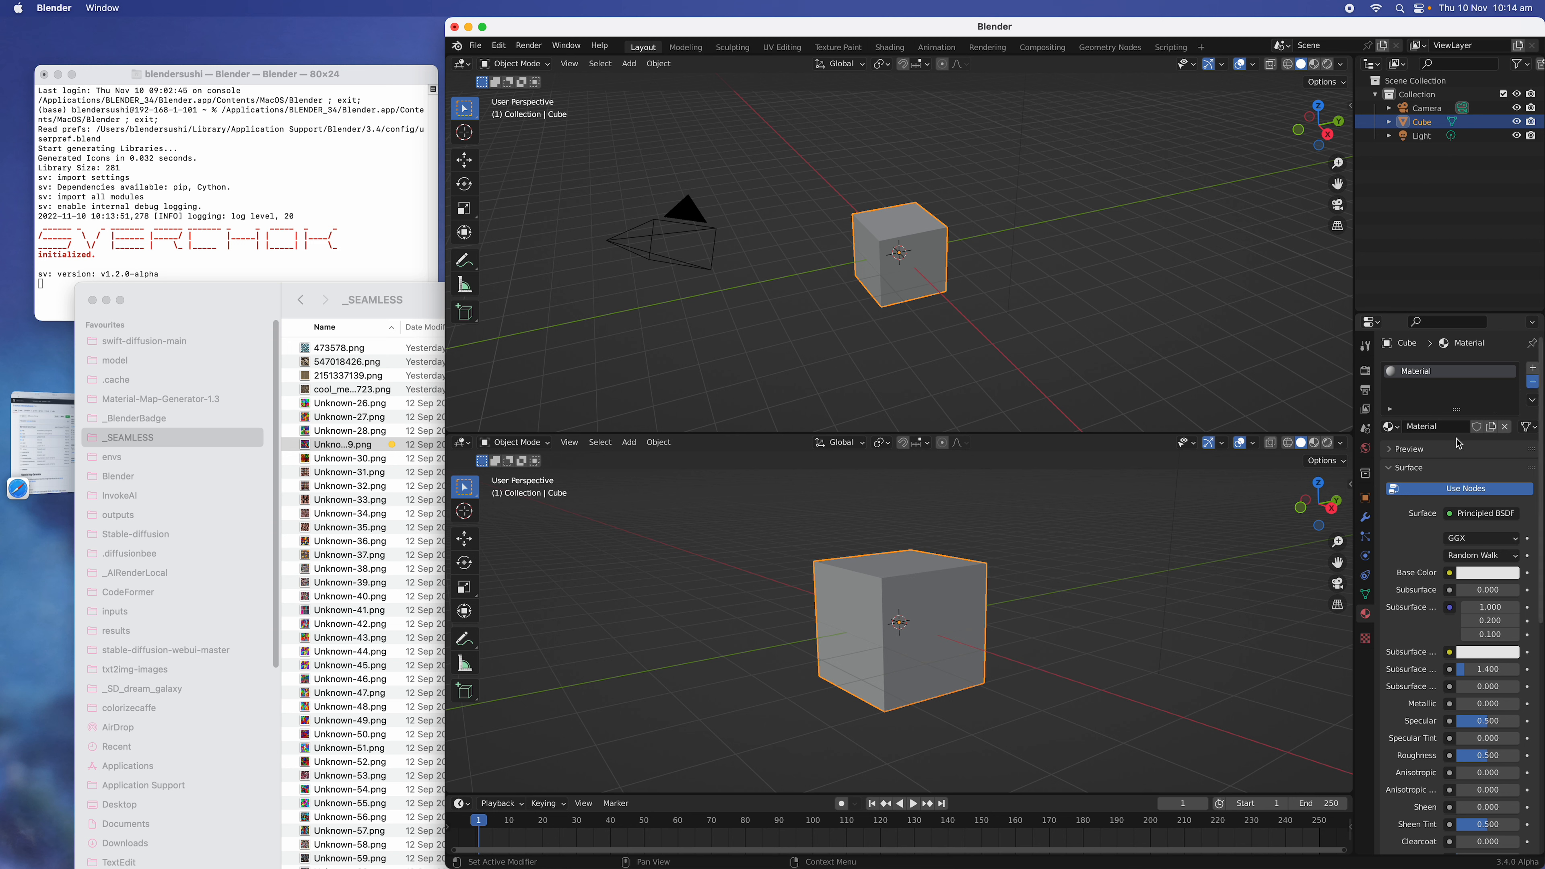
click(1532, 381)
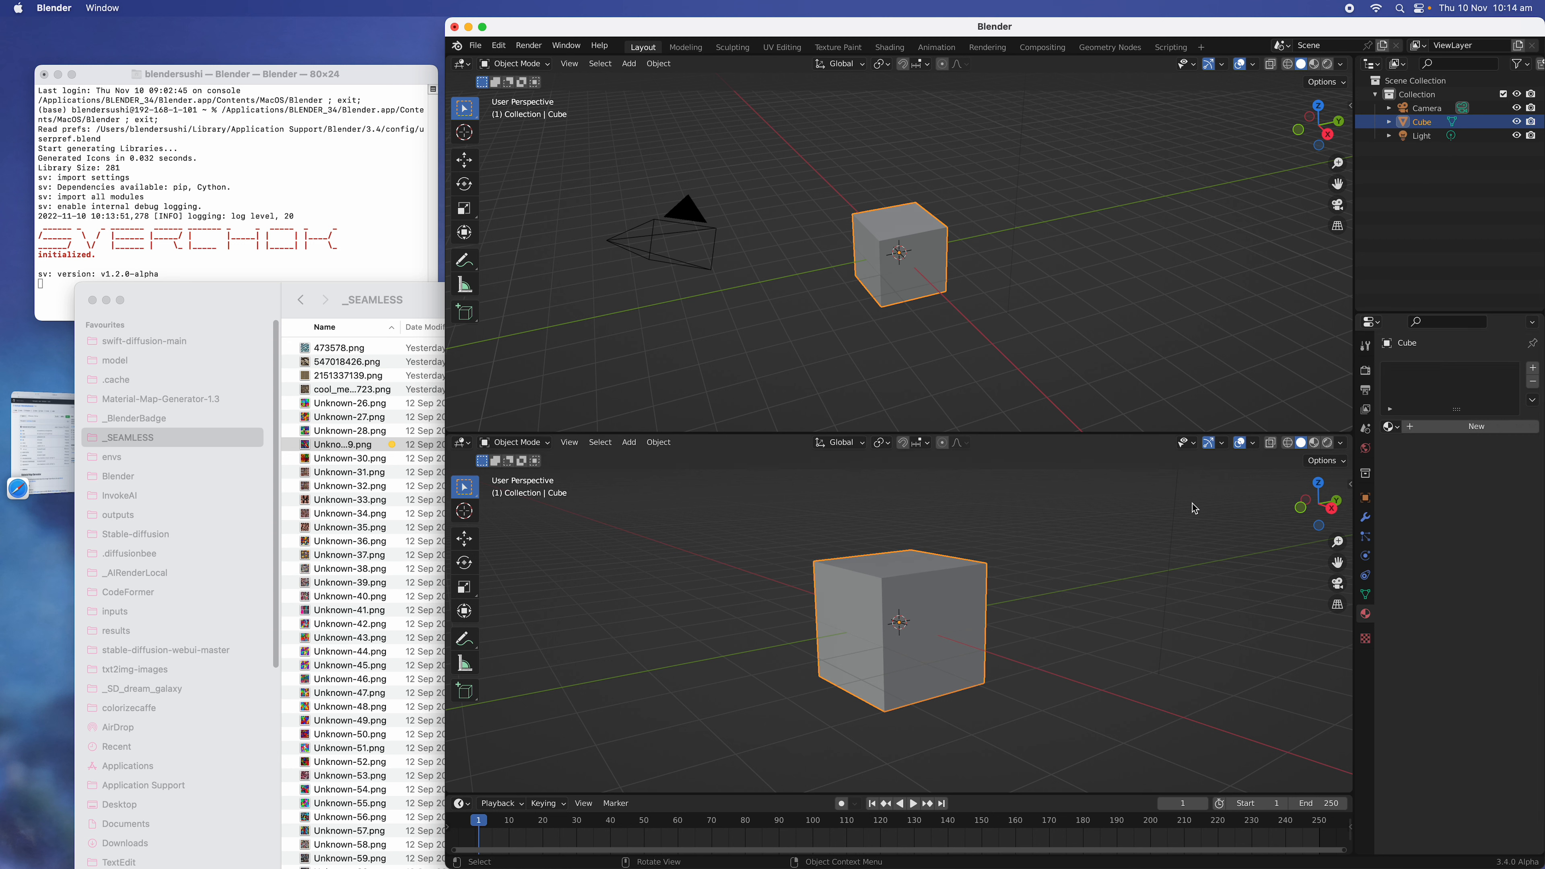
click(1479, 428)
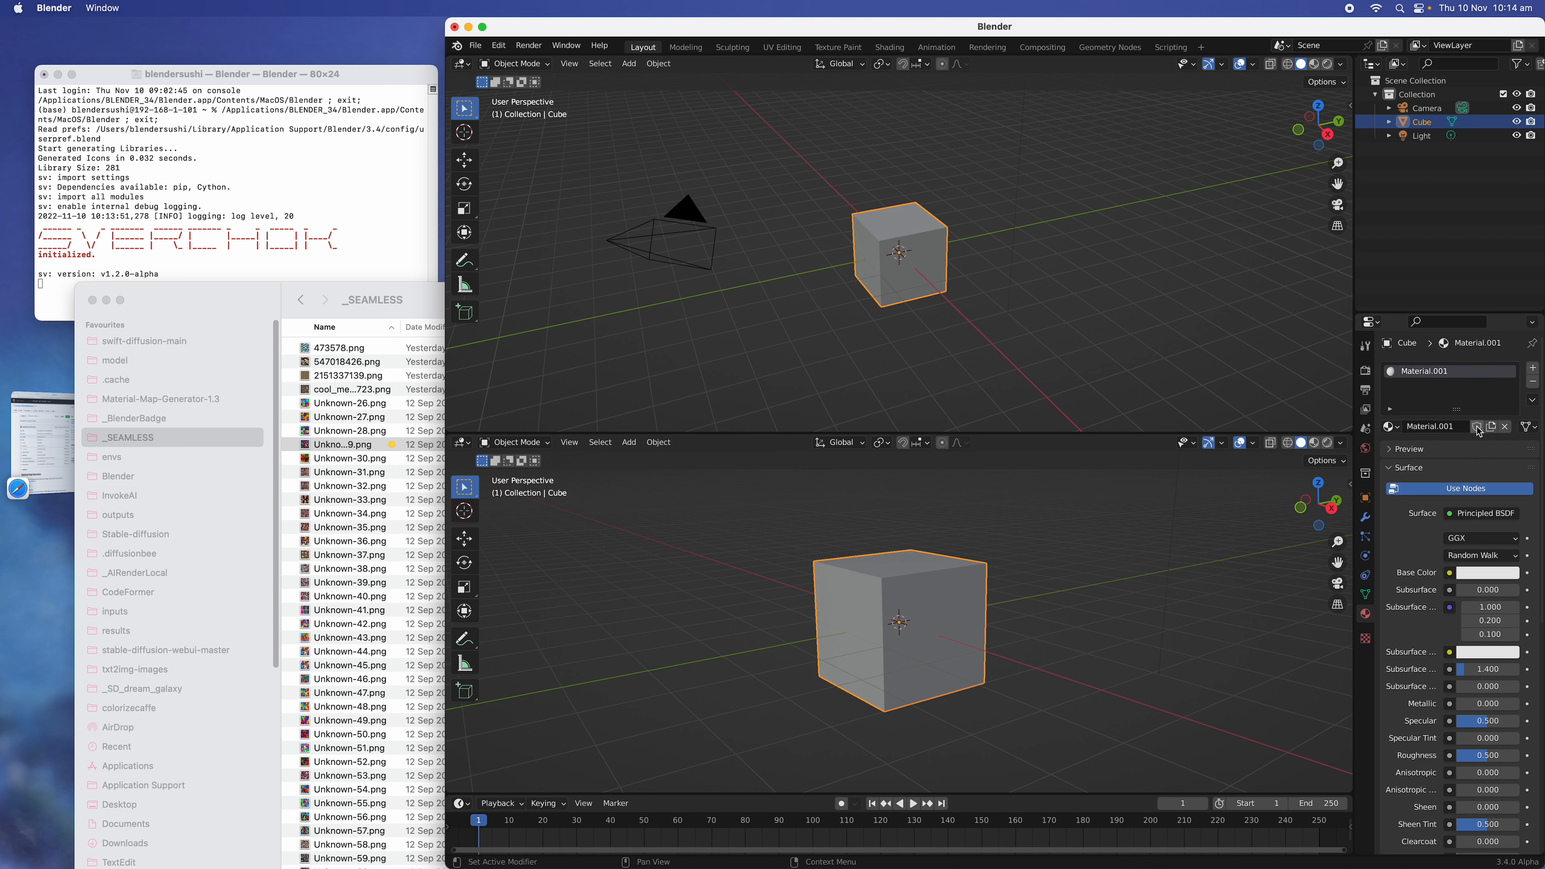
- Change the upper 3D view into a Shader Editor showing the new material's nodes
click(462, 63)
click(497, 209)
middle_drag(785, 262, 869, 173)
scroll(869, 173, up, 4)
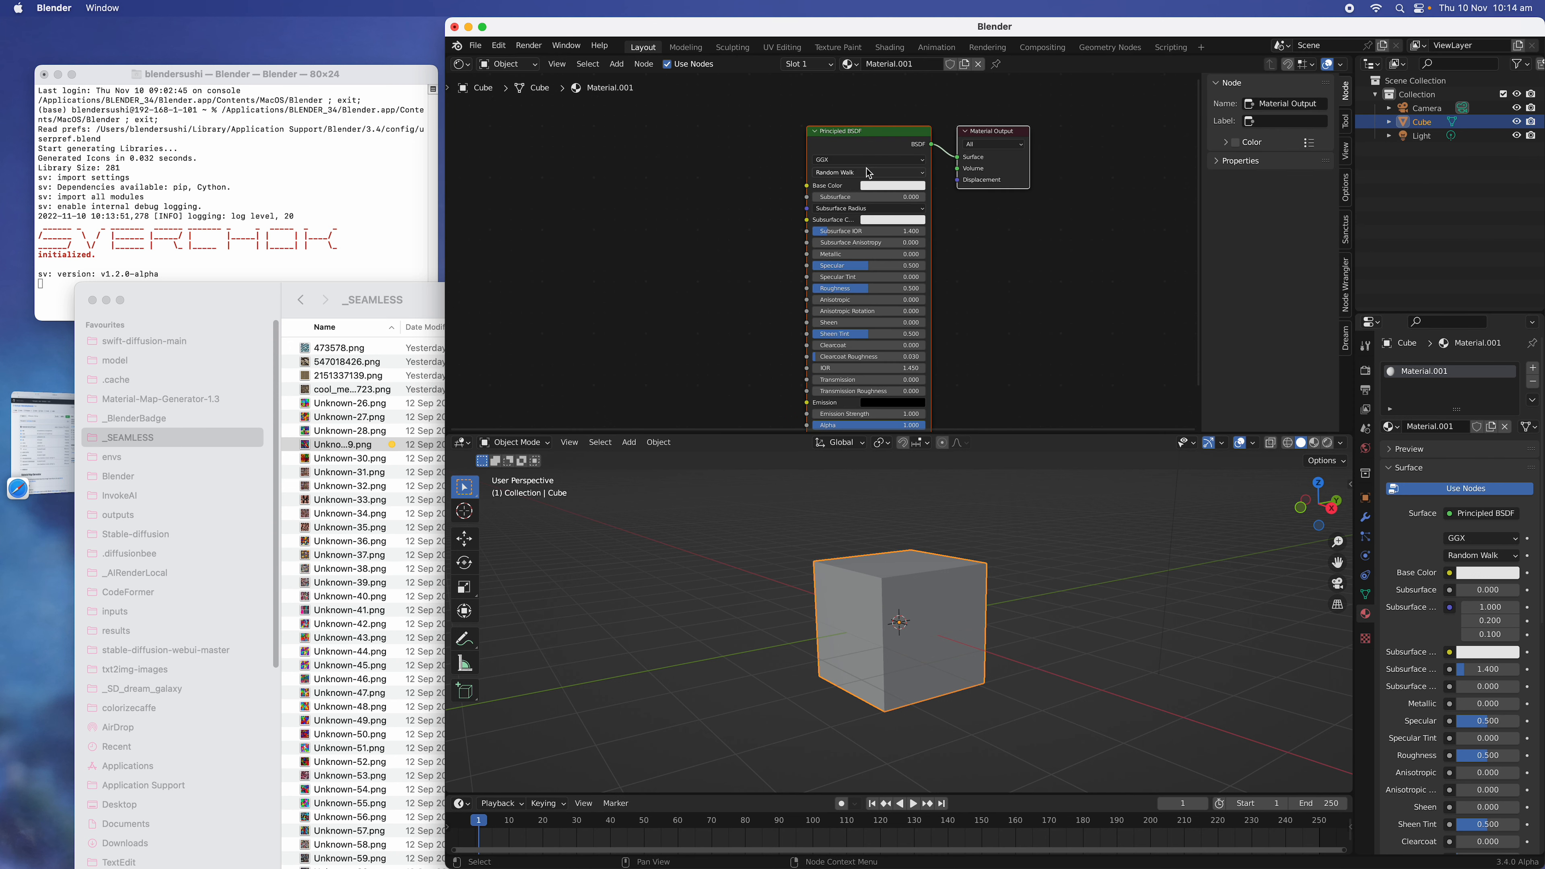
- Add an Image Texture node beside the Principled BSDF node, on its input side
scroll(823, 148, up, 1)
middle_drag(671, 154, 685, 151)
key(shift+a)
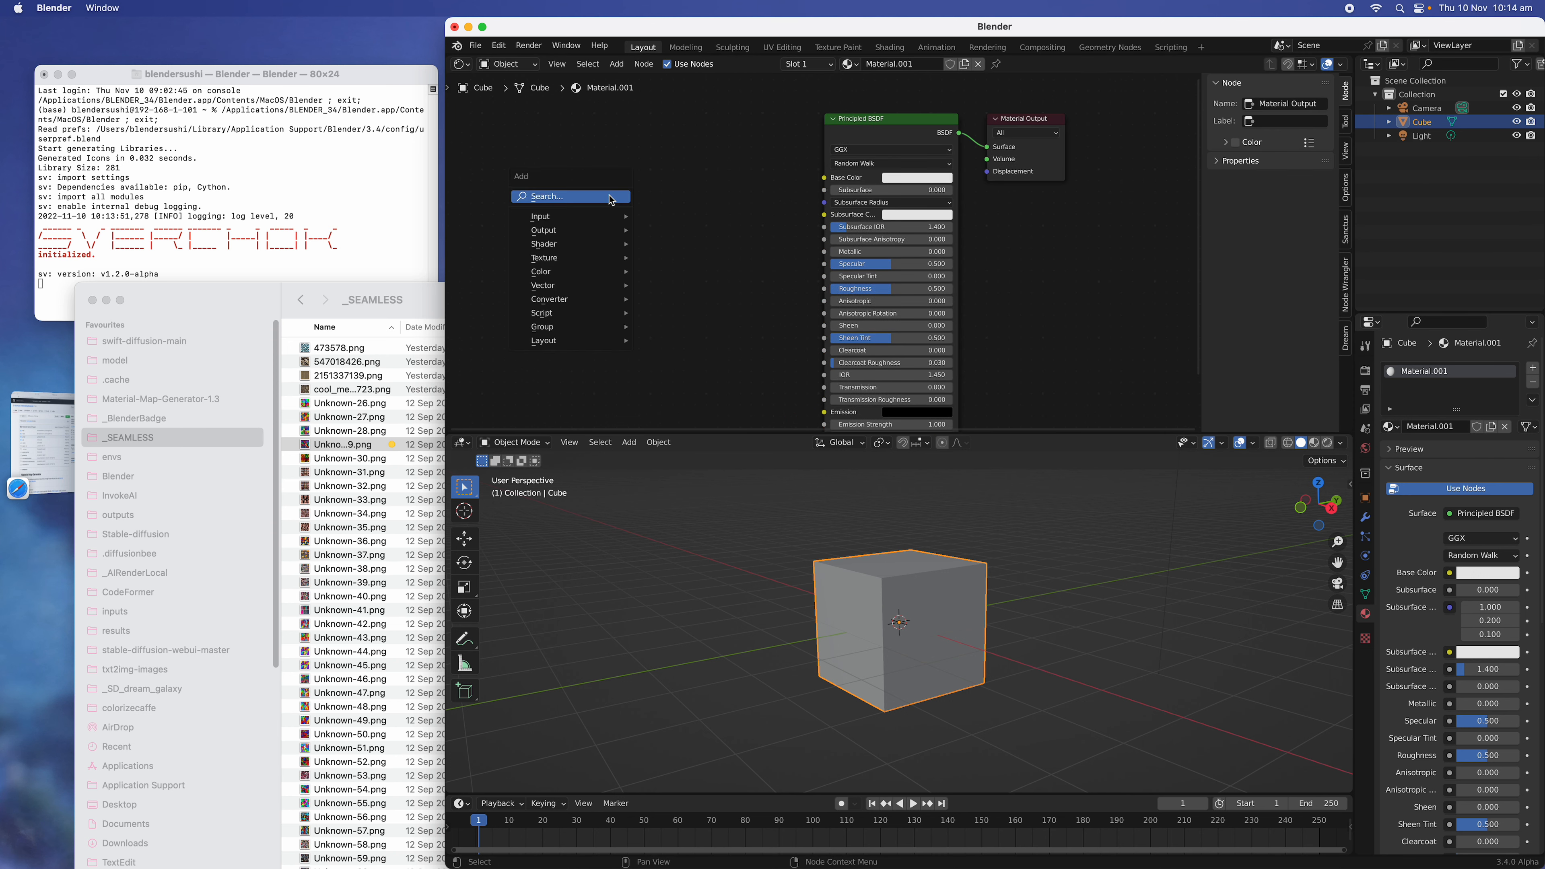
click(609, 195)
text(imag)
key(Return)
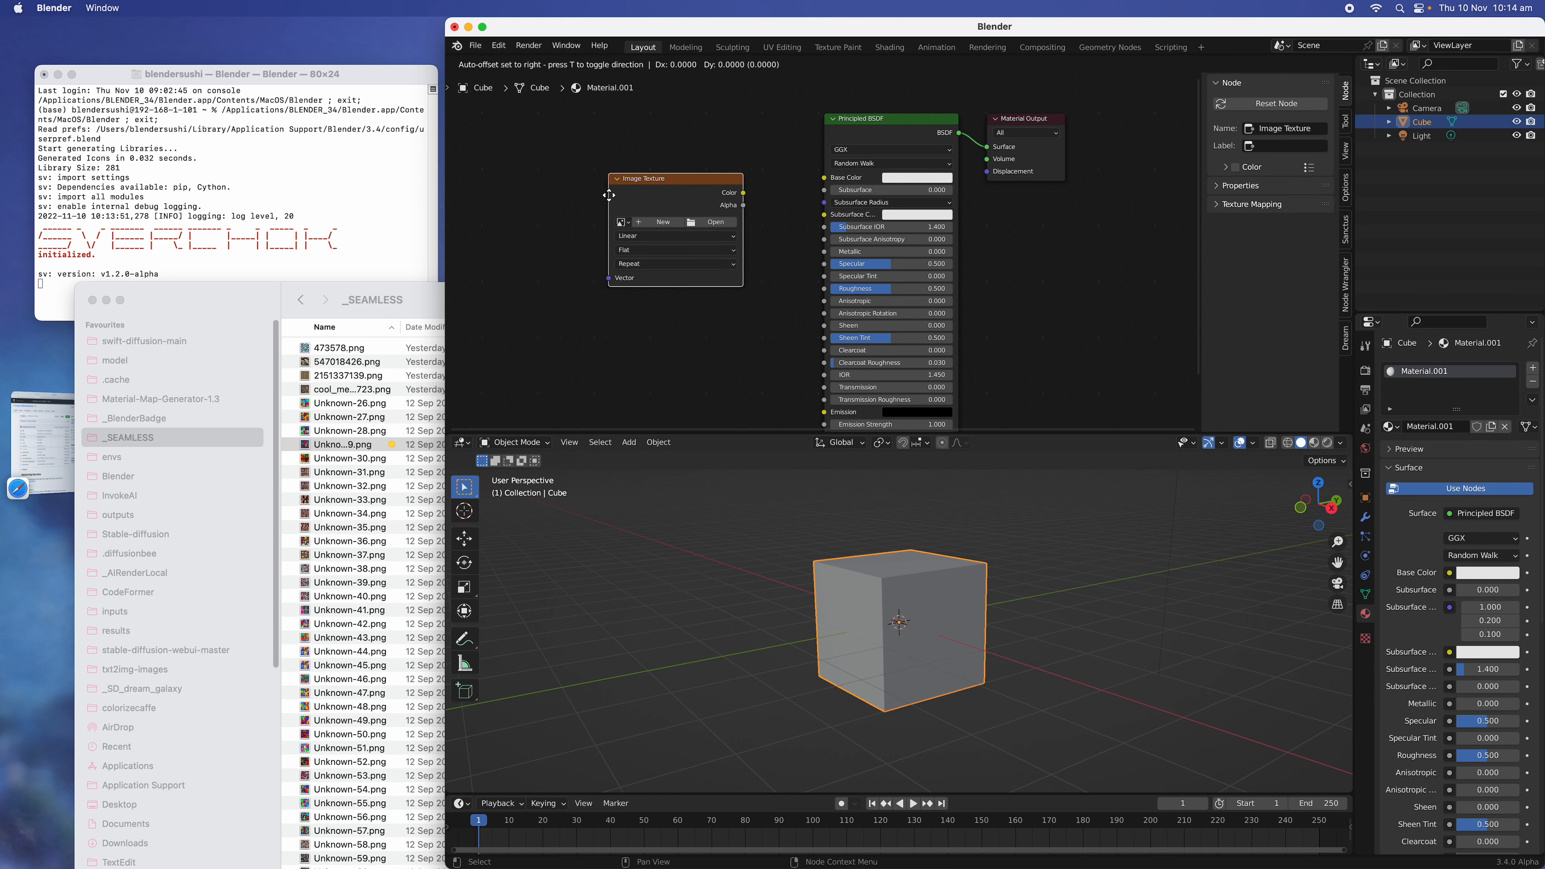
click(609, 195)
- Load Unknown-48.png from the _SEAMLESS folder into the Image Texture node
scroll(642, 206, up, 1)
click(712, 217)
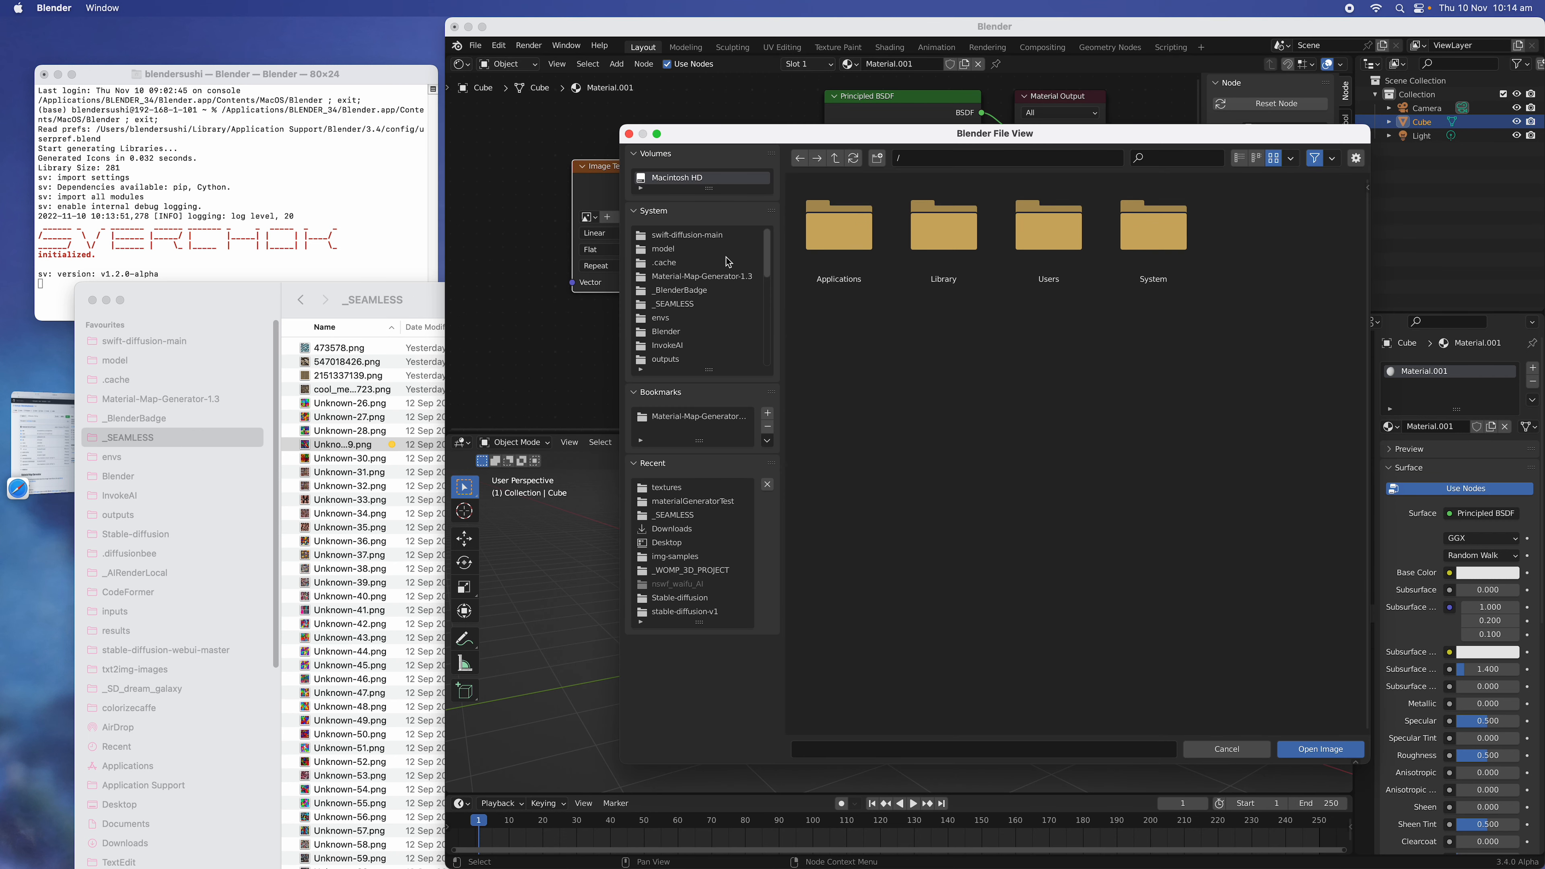
click(717, 275)
scroll(709, 329, down, 2)
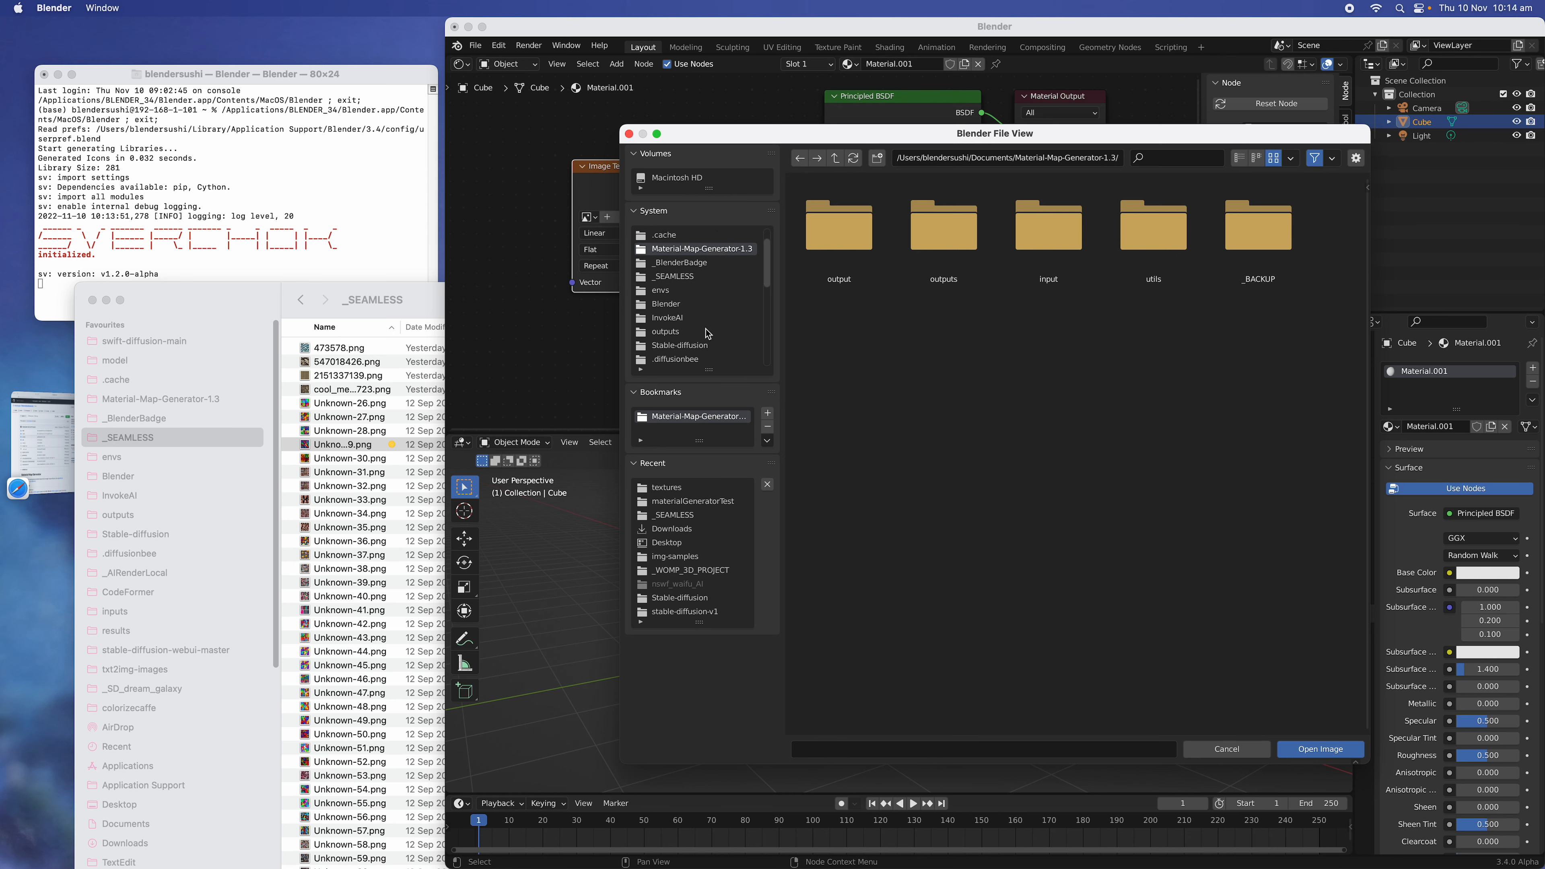
click(702, 279)
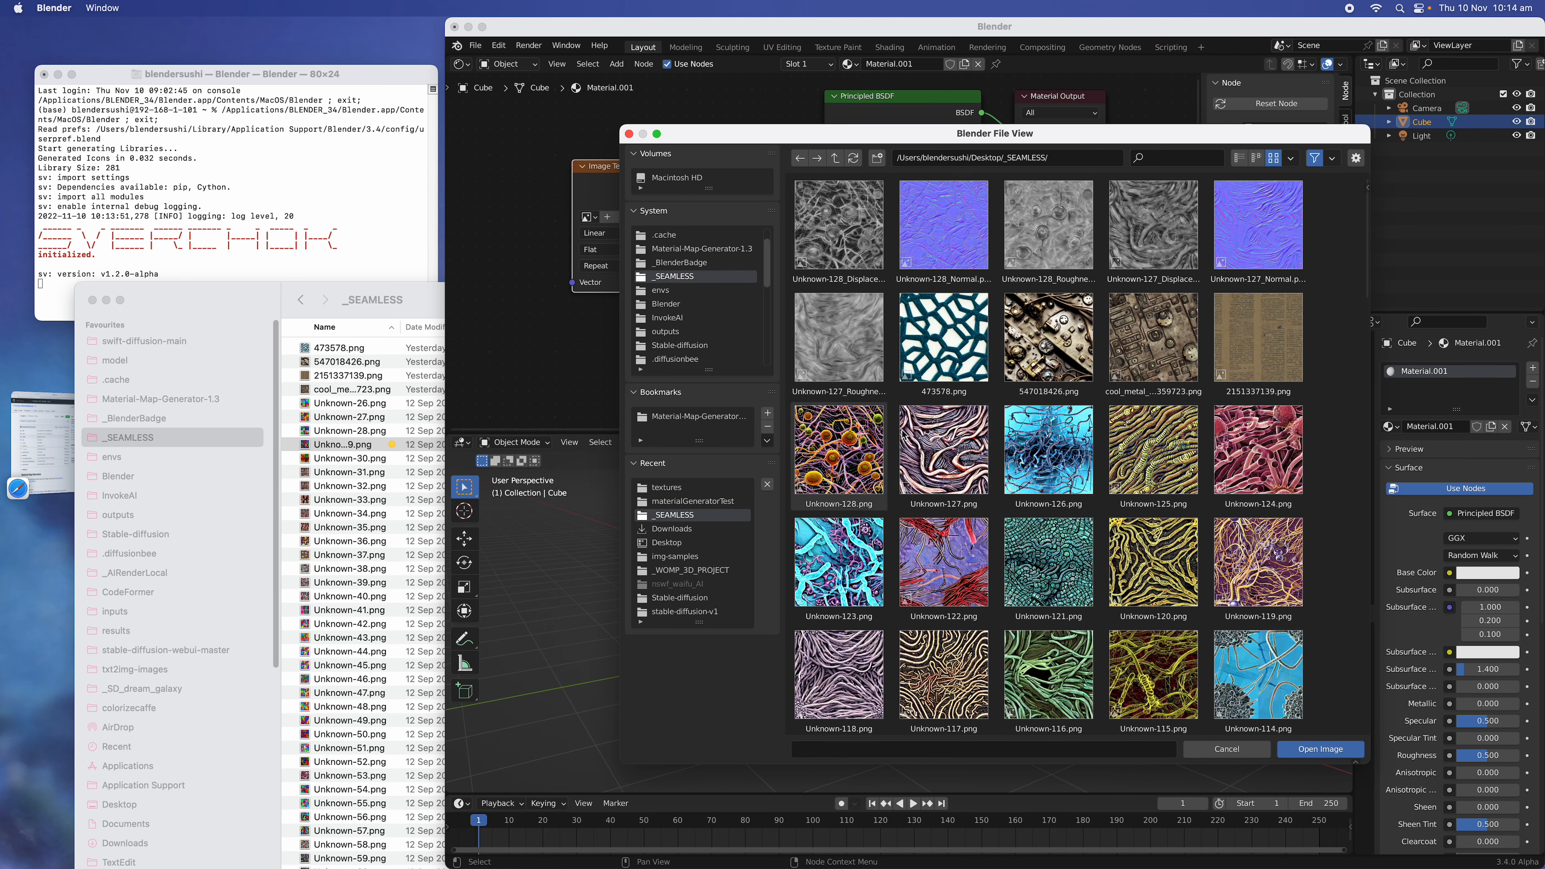
scroll(962, 460, down, 2)
scroll(961, 461, down, 4)
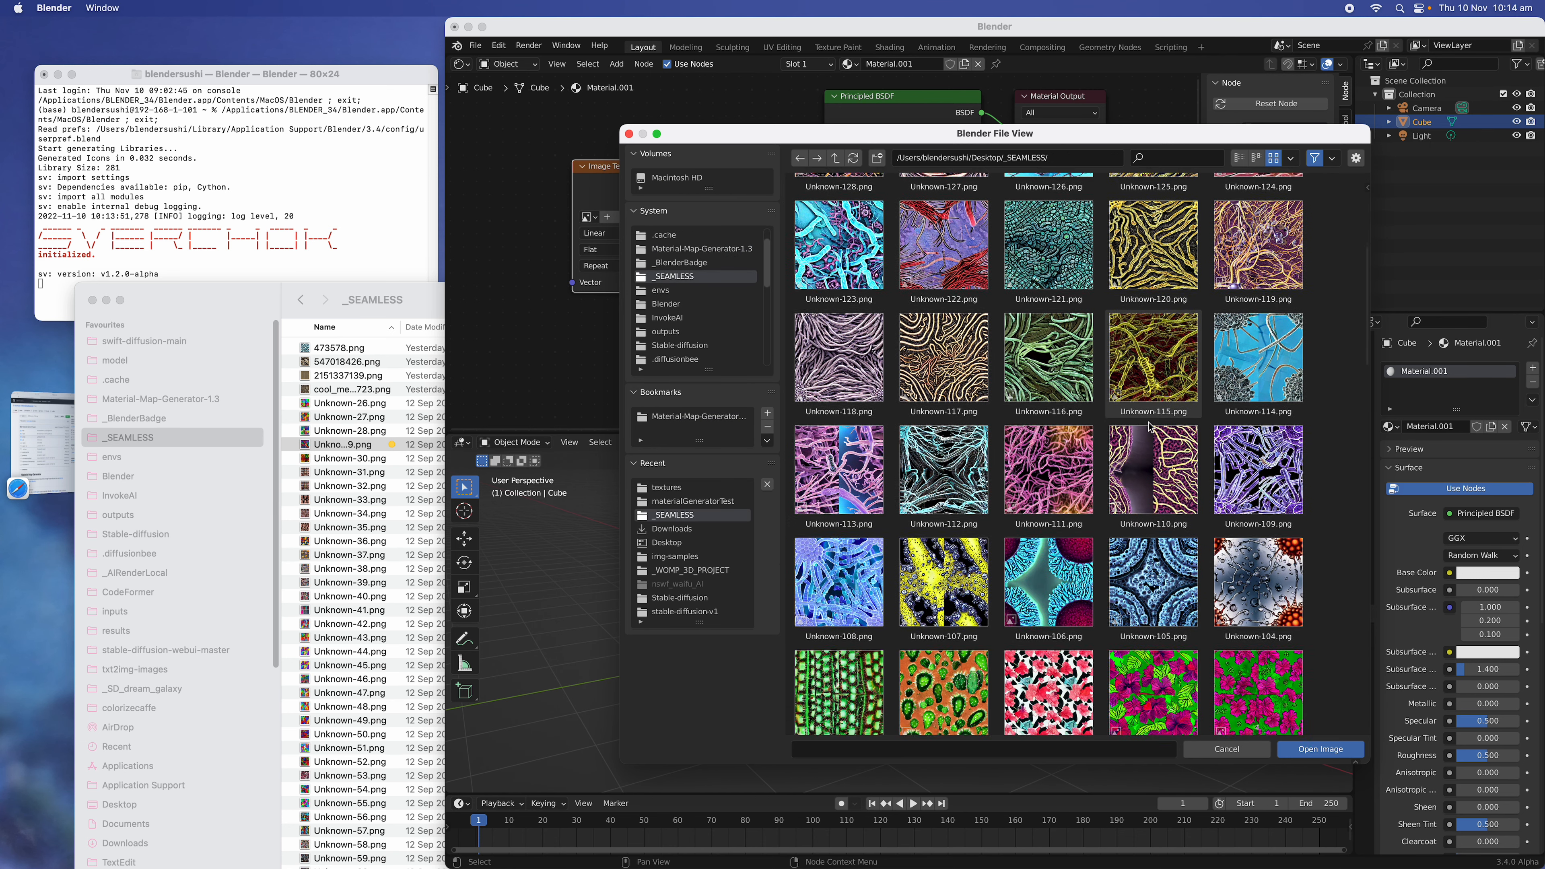
scroll(1223, 420, down, 1)
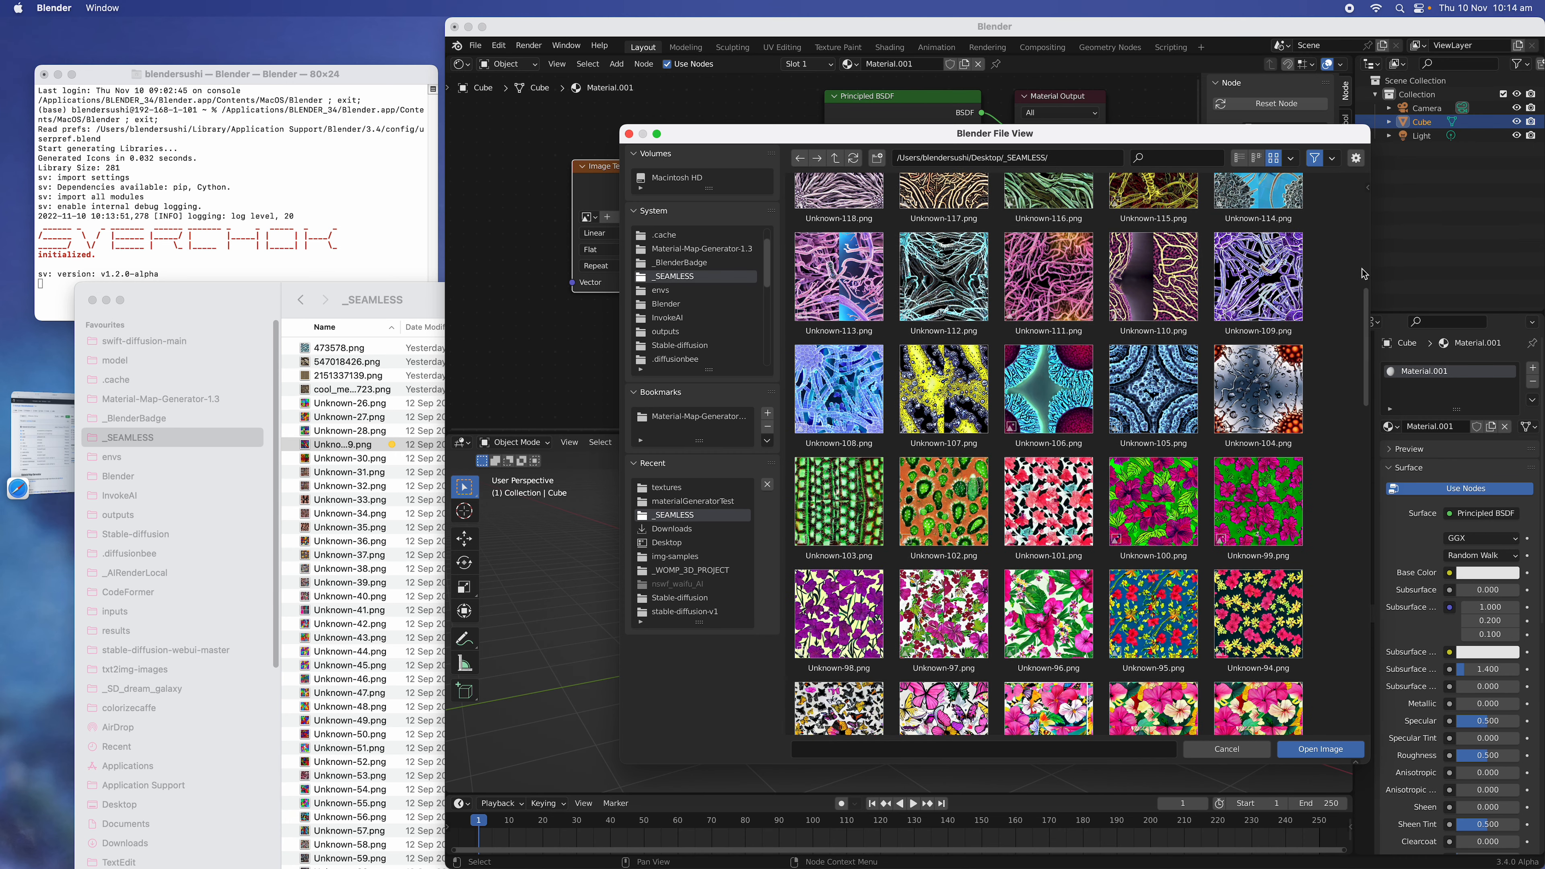
drag(1368, 345, 1345, 642)
click(840, 365)
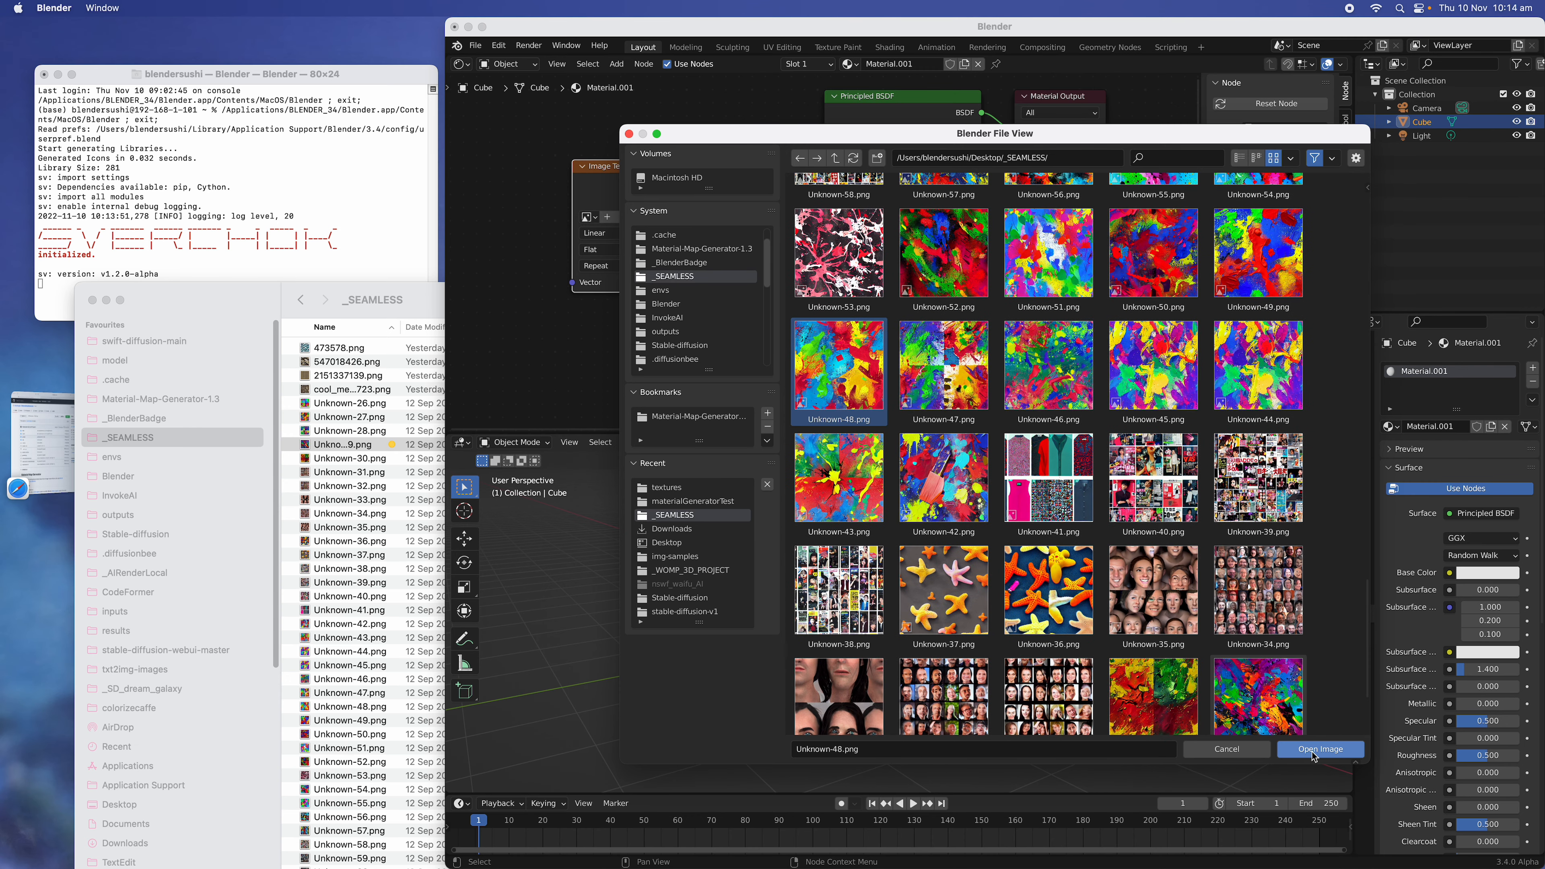
click(1313, 757)
- Generate material maps from the selected Unknown-48.png texture node and bring the Terminal output to the front
middle_drag(706, 165, 708, 165)
click(689, 162)
click(690, 169)
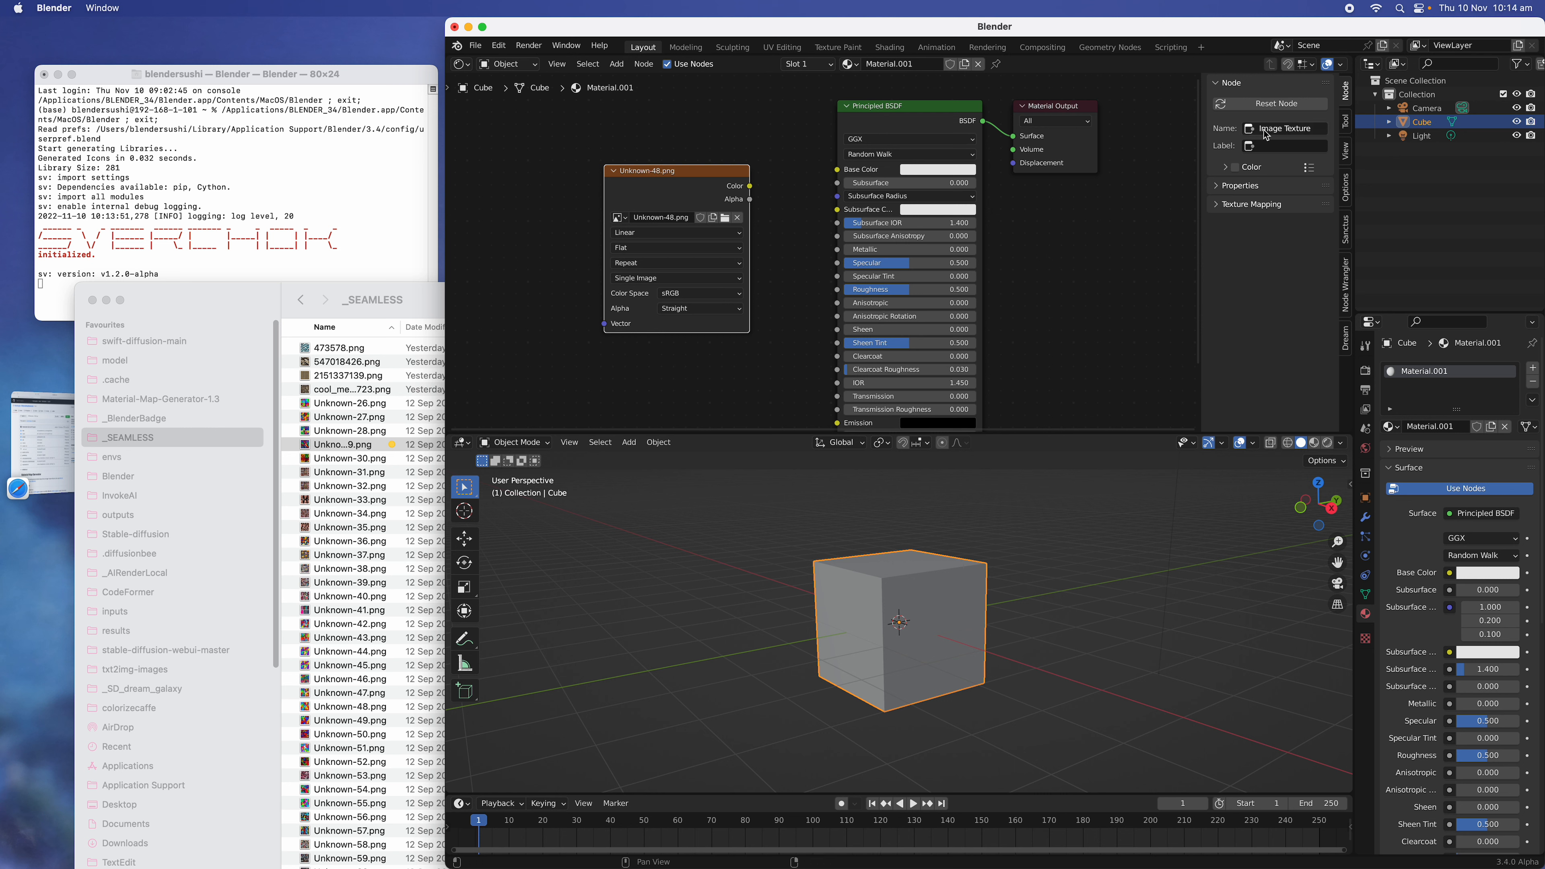
click(643, 64)
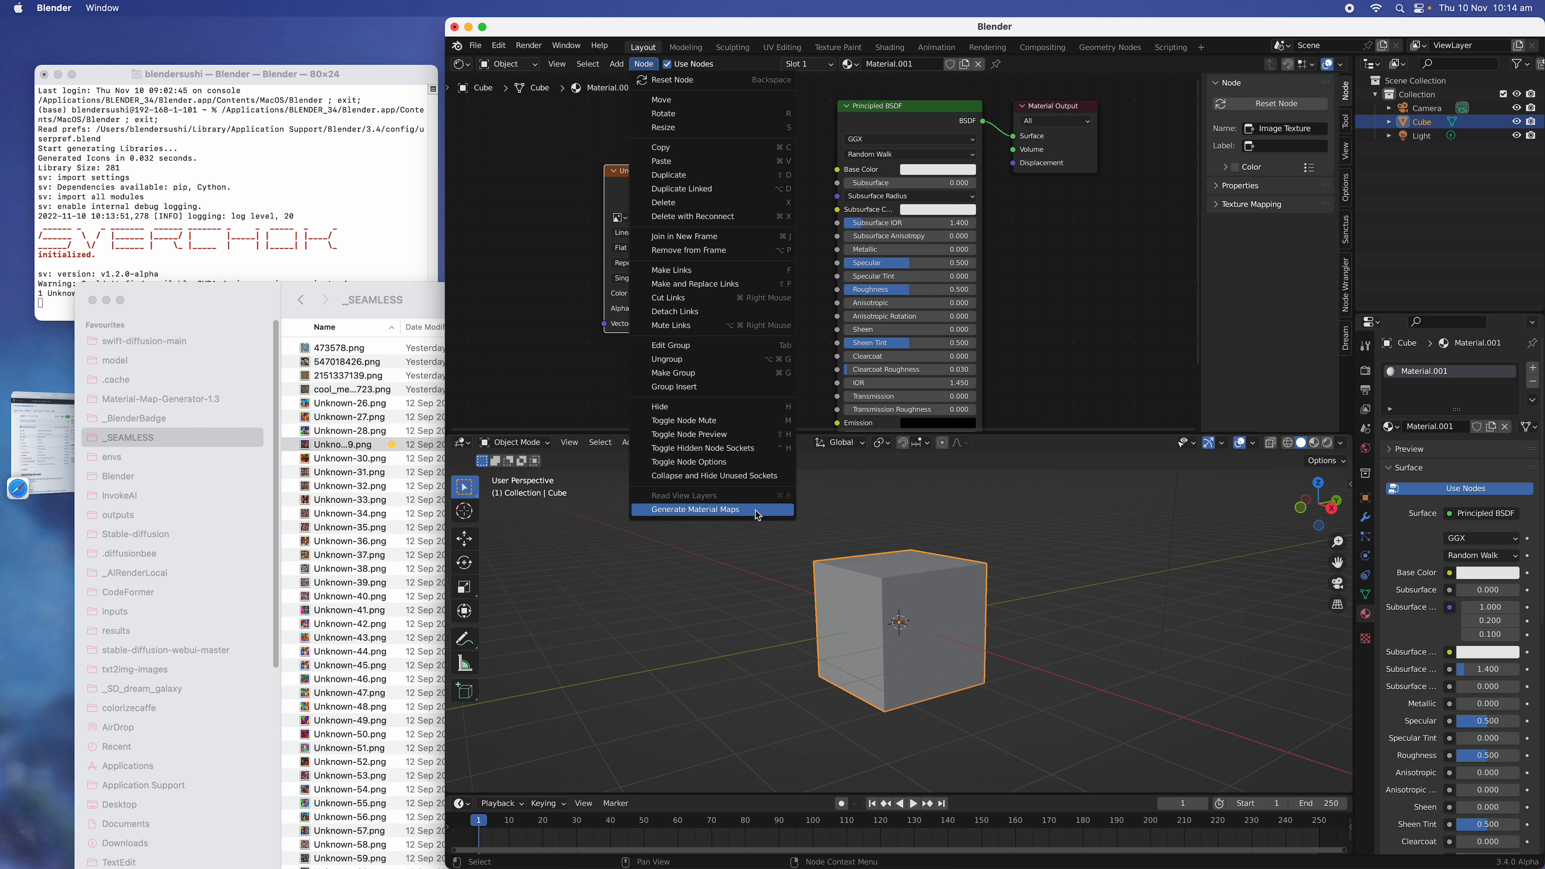
click(318, 76)
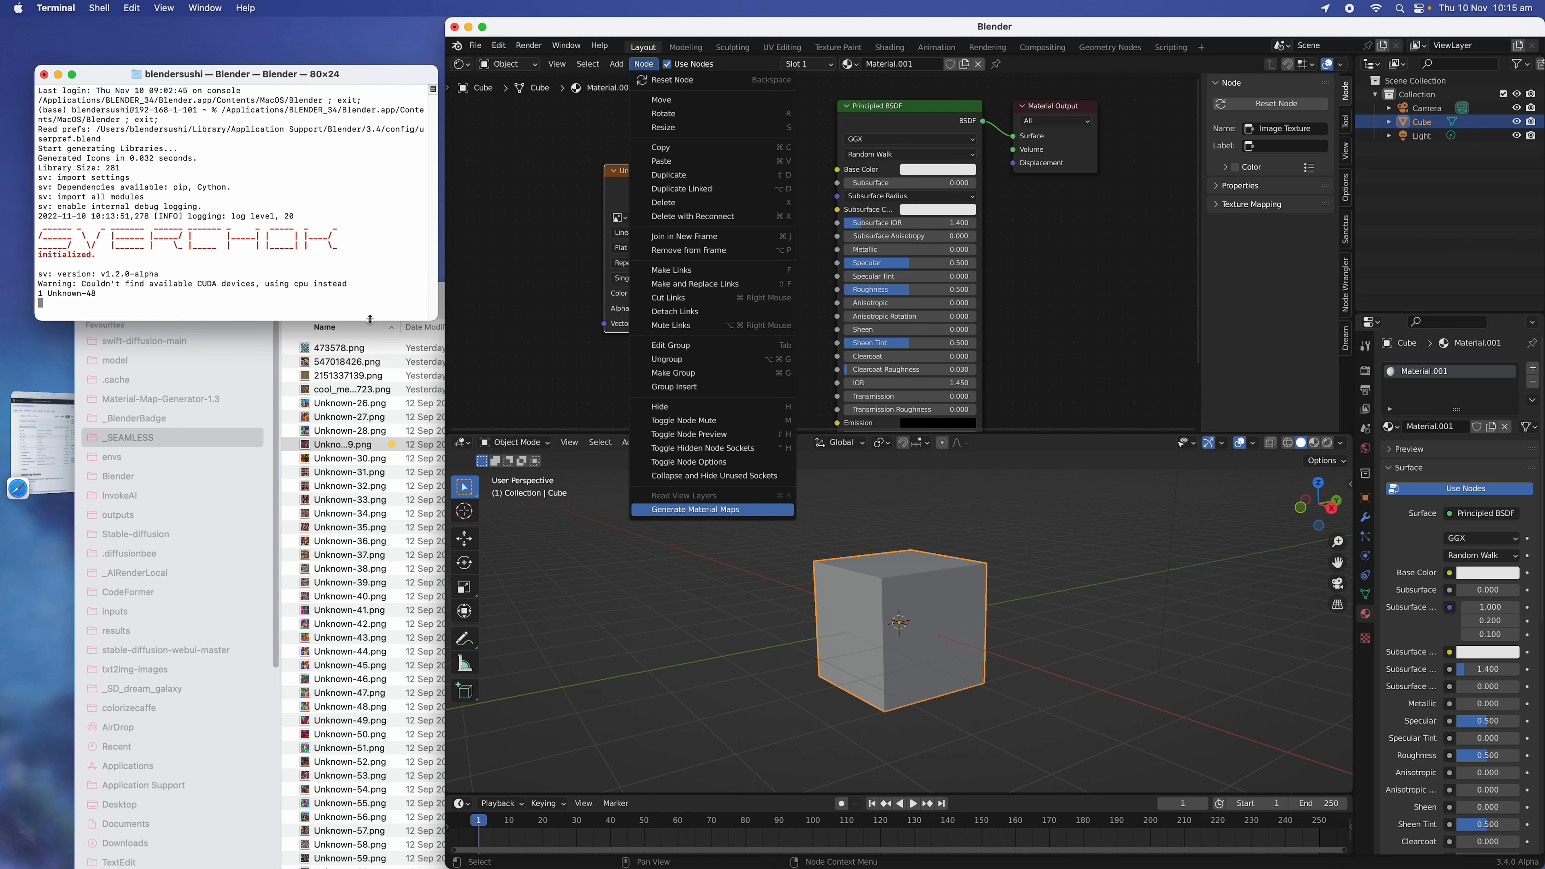
- Switch to Safari and copy the sci-fi rusty metal wall texture prompt from the Lexica page
click(59, 431)
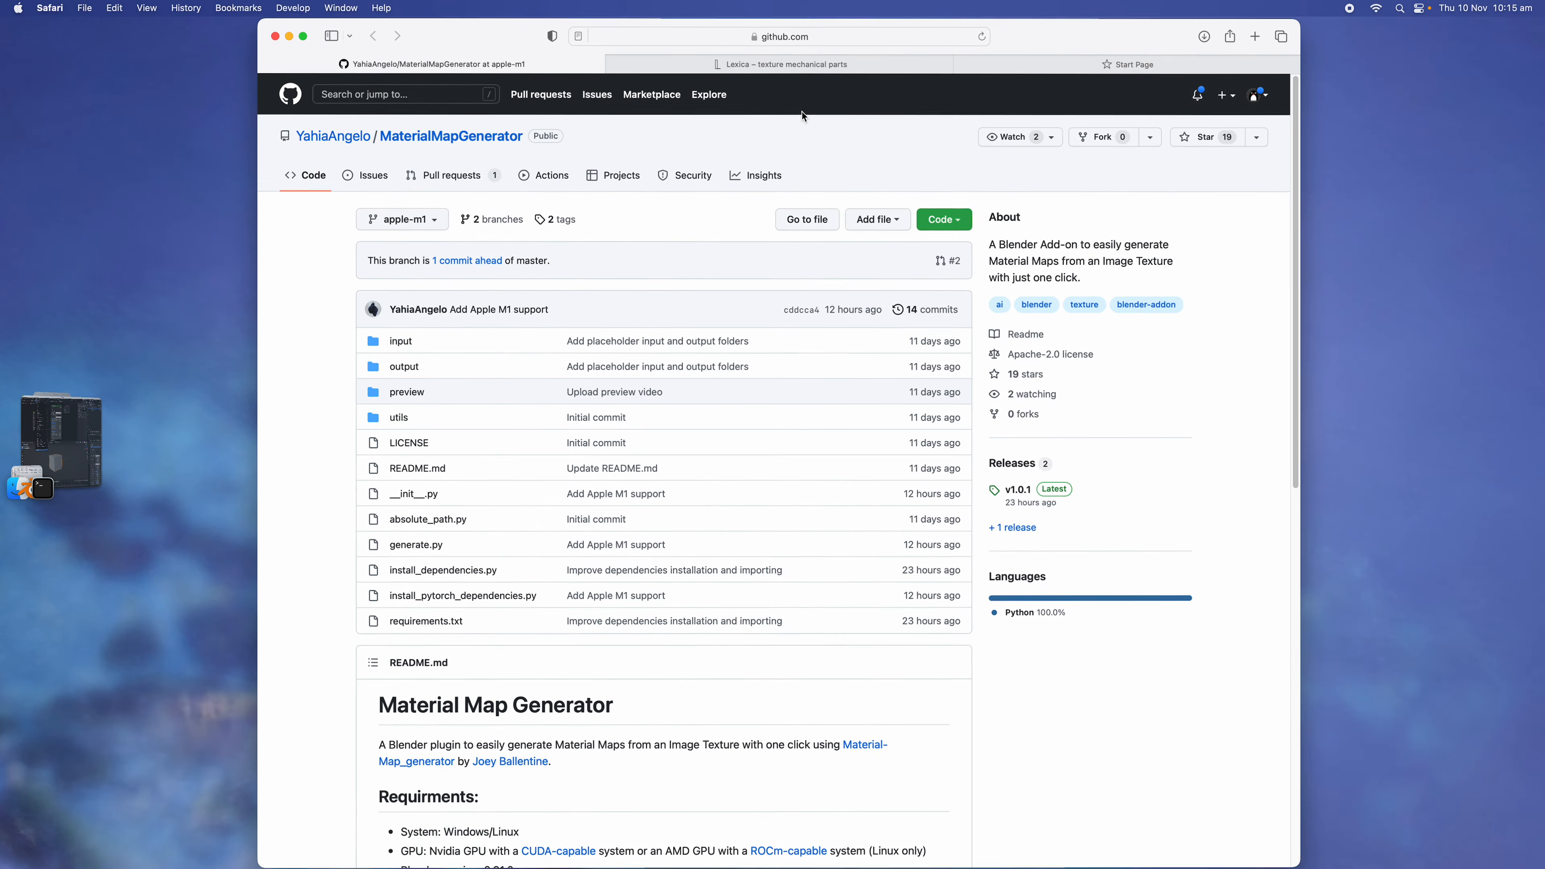
click(817, 68)
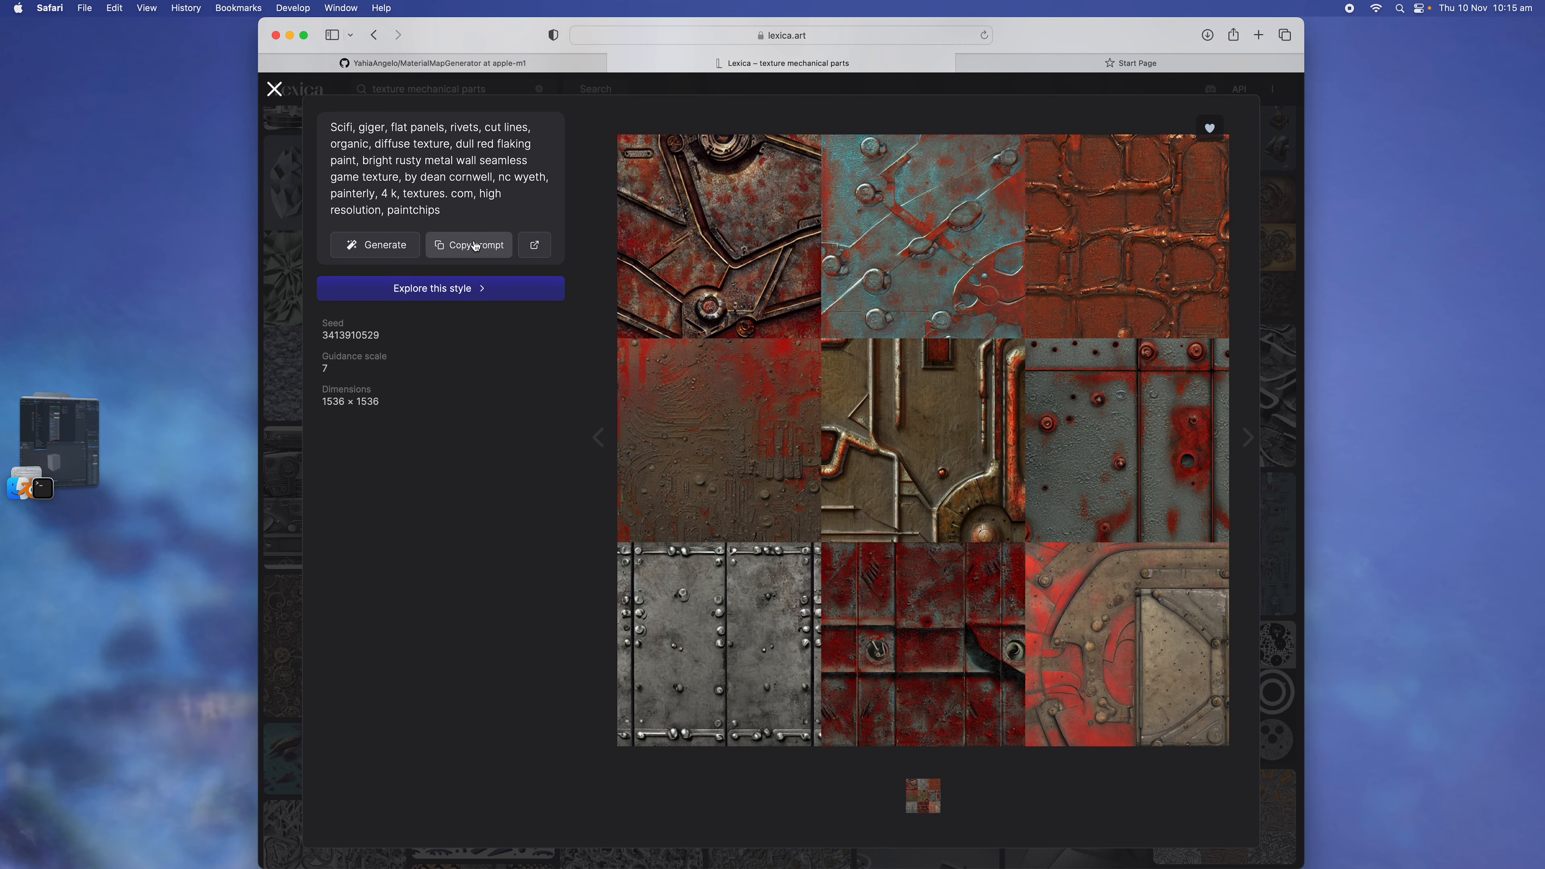
click(506, 241)
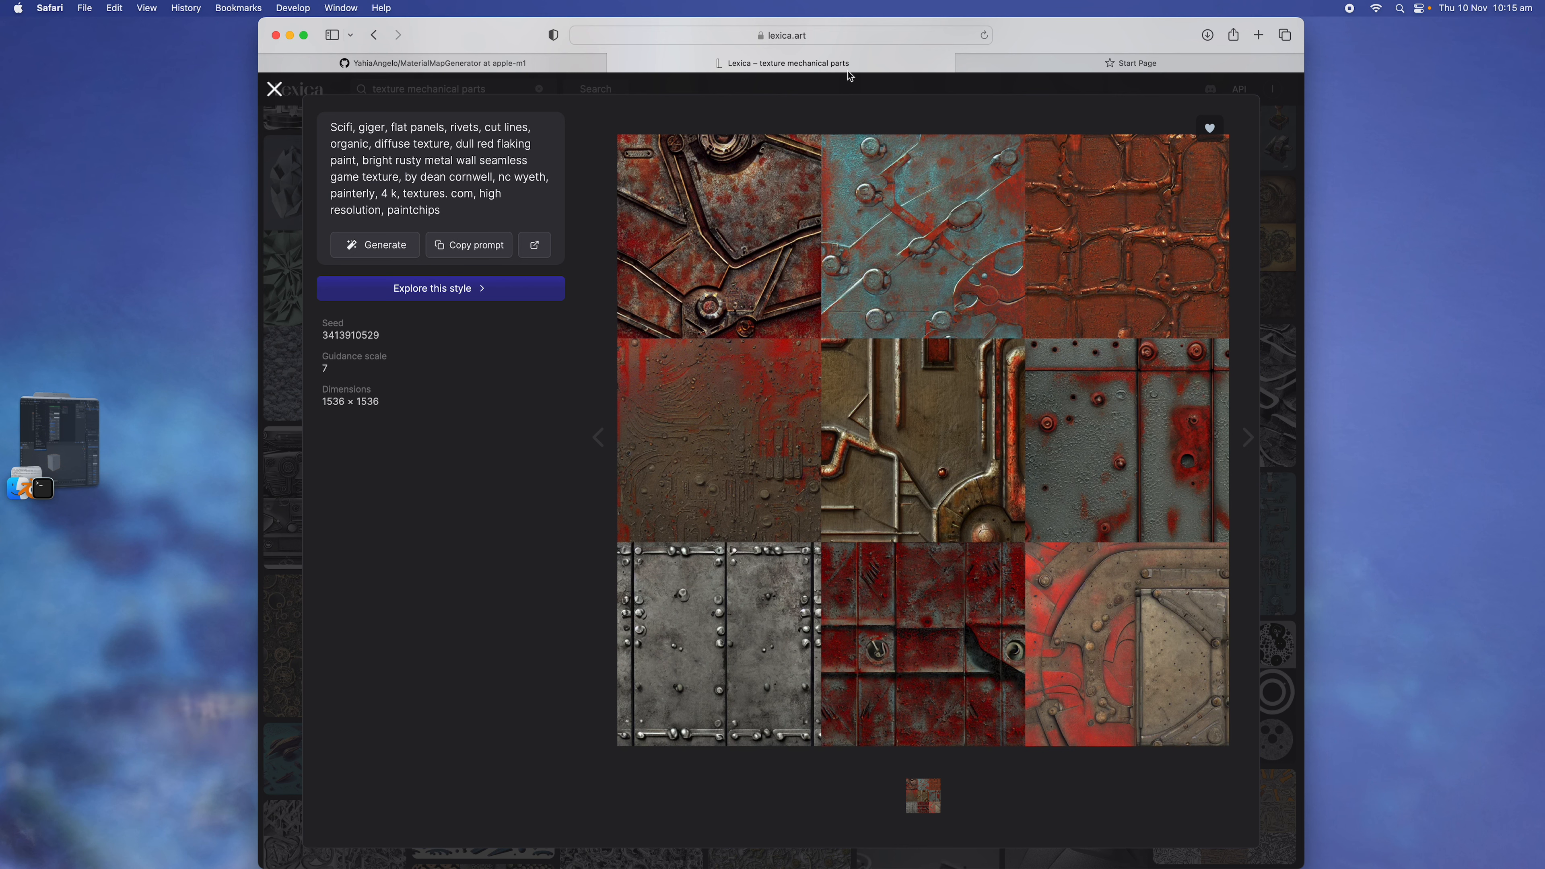
- Open mage.space in the Start Page tab and generate an image from the copied prompt
click(1055, 67)
text(mage.space)
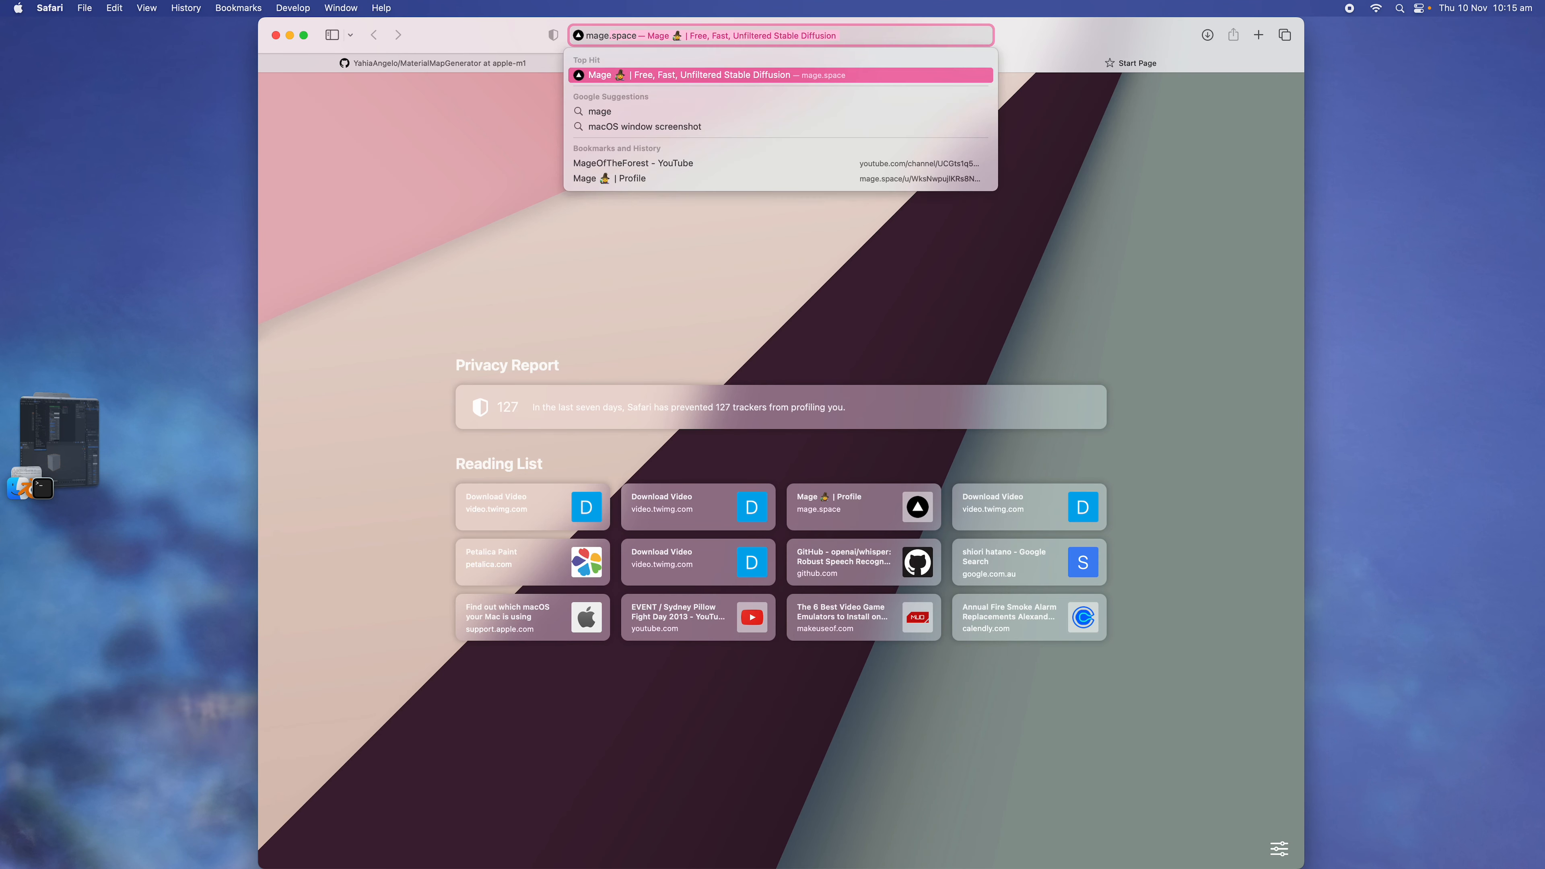
key(Return)
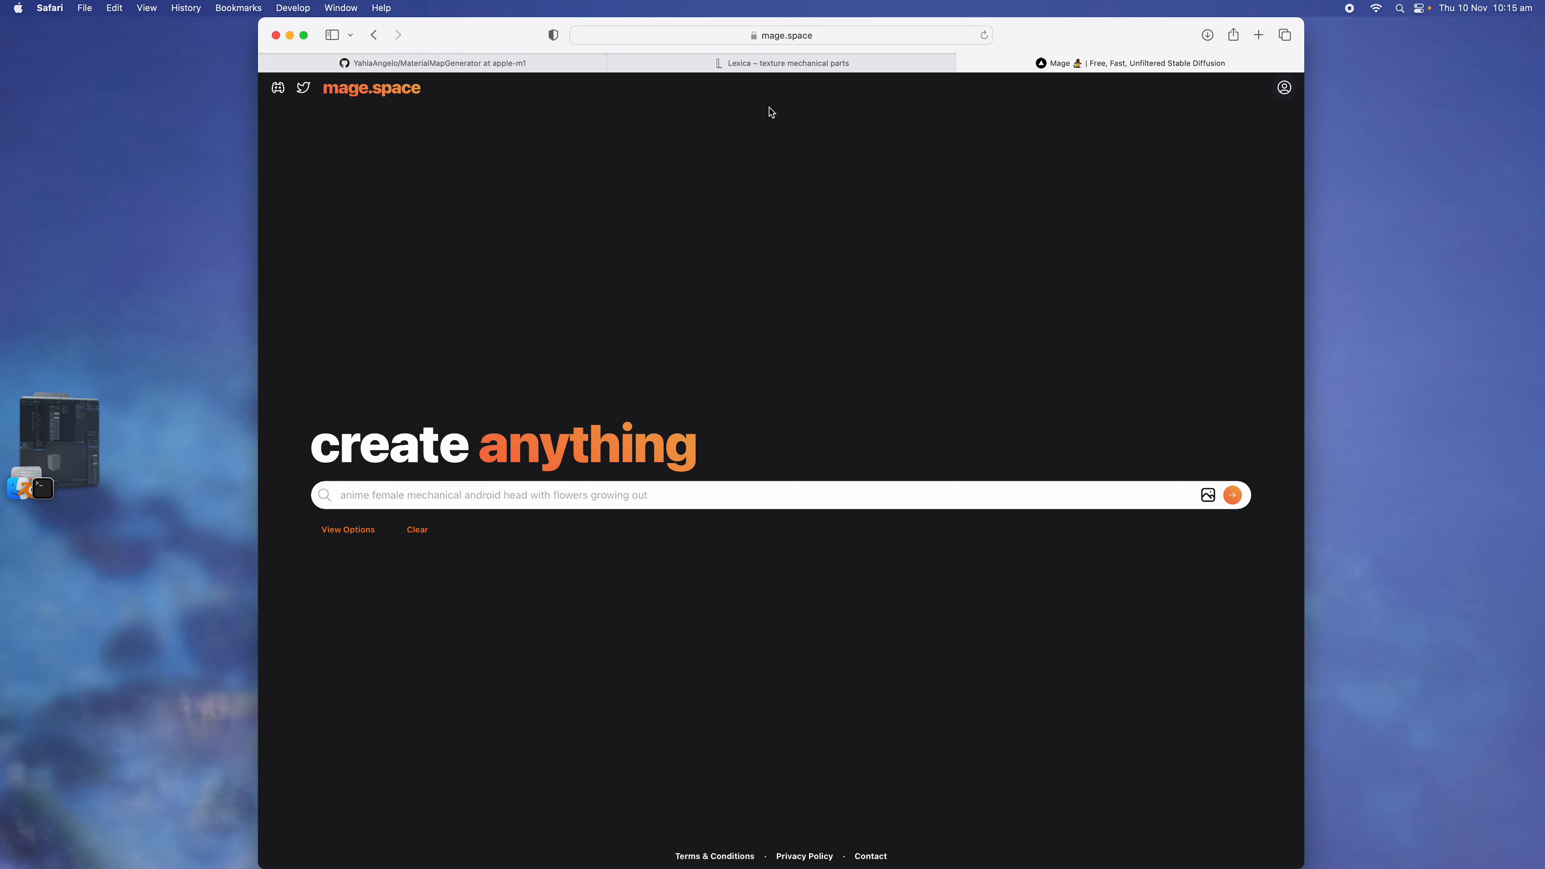
key(super+v)
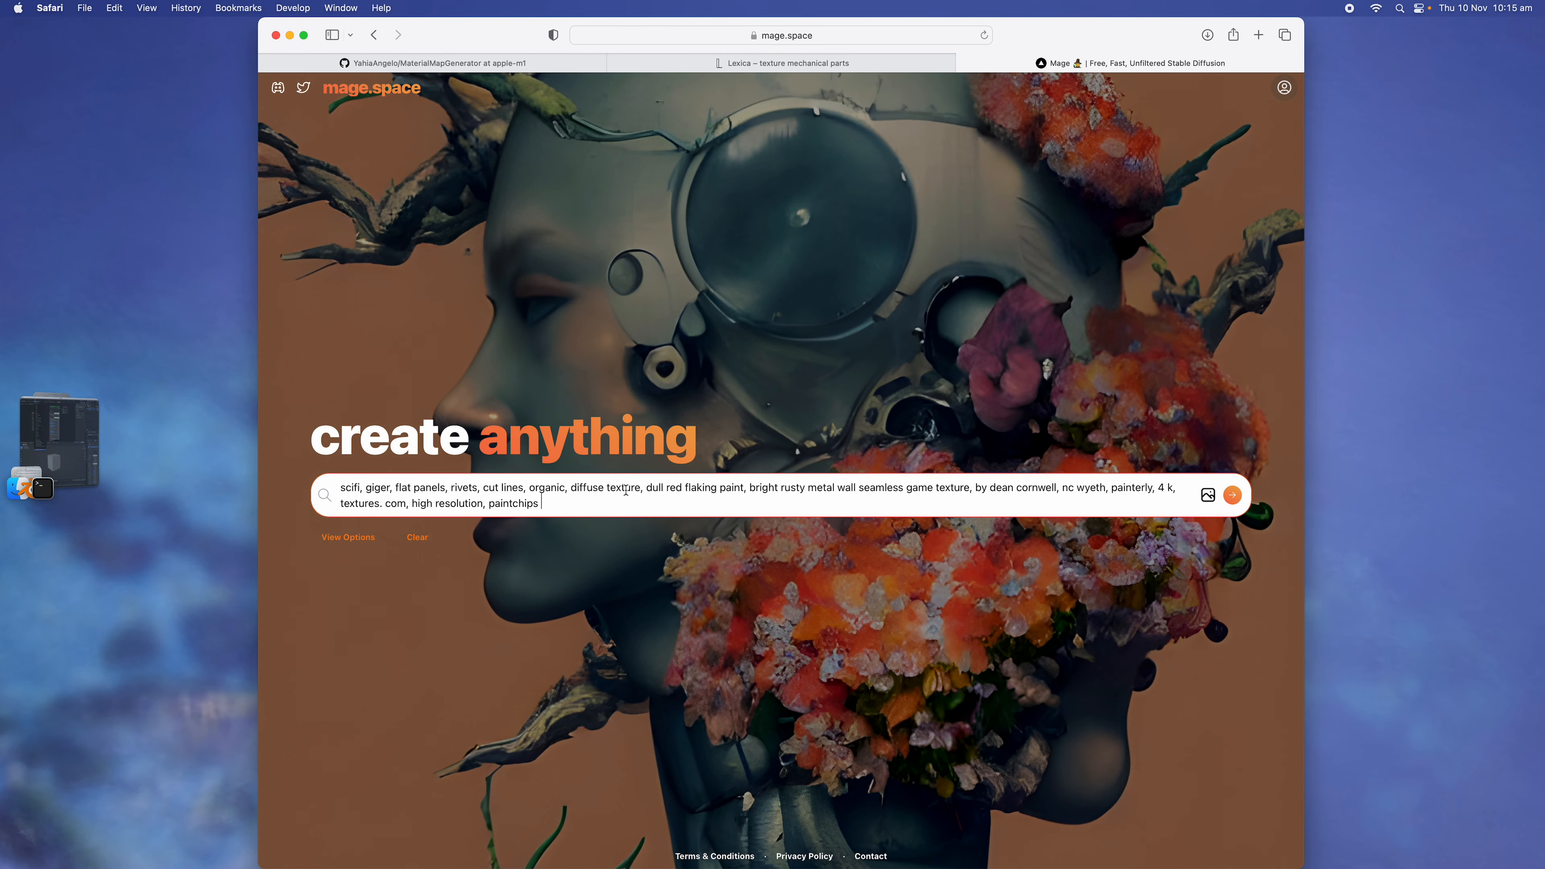
key(Return)
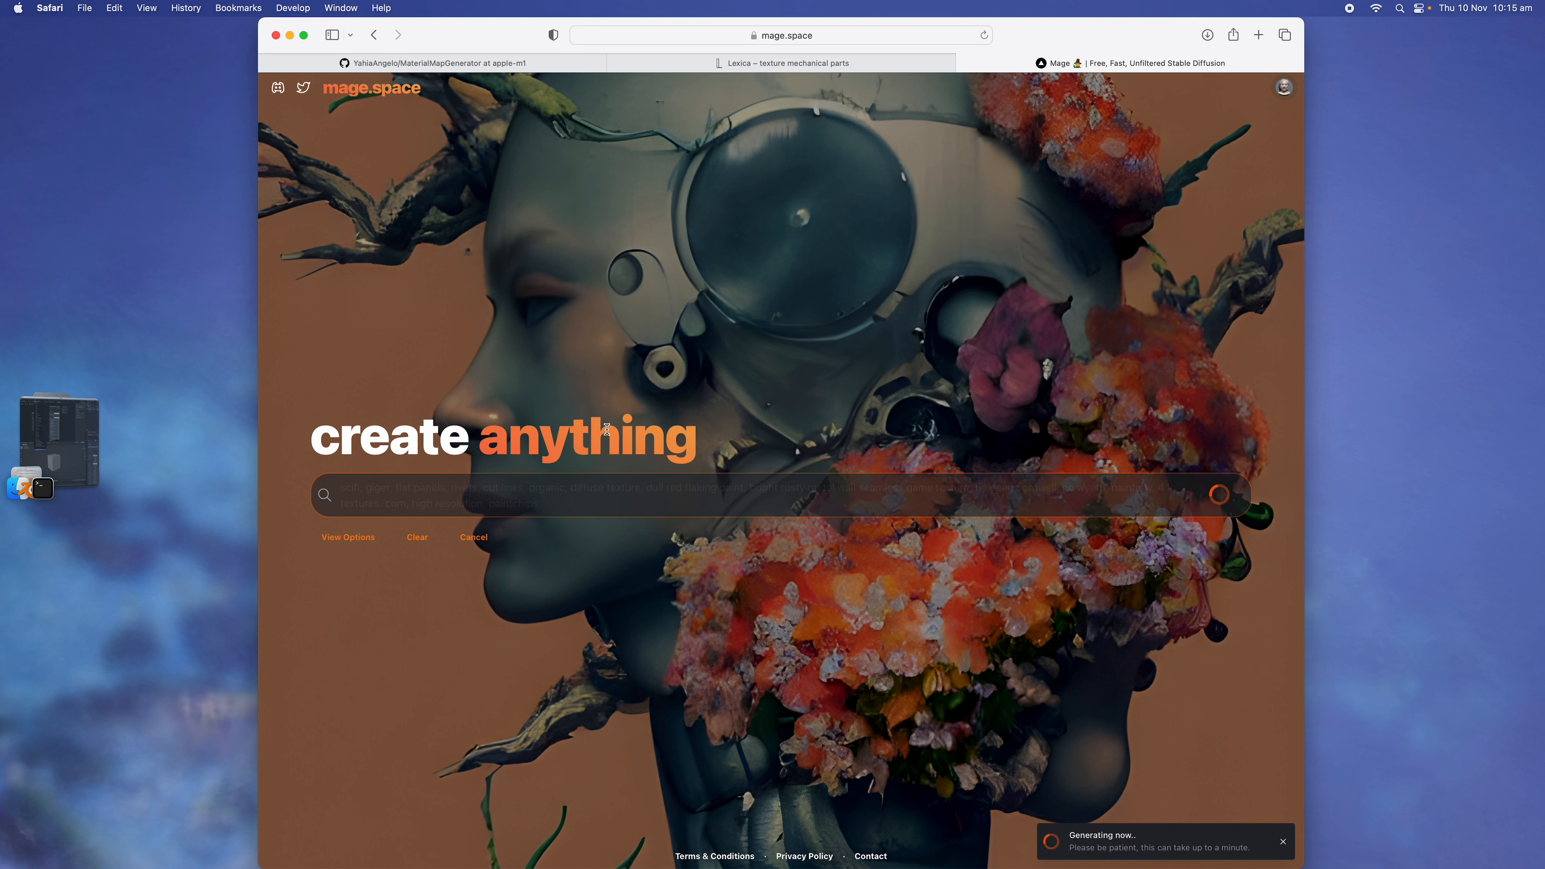
- Switch back to the Terminal beside Blender and make its window taller
click(45, 451)
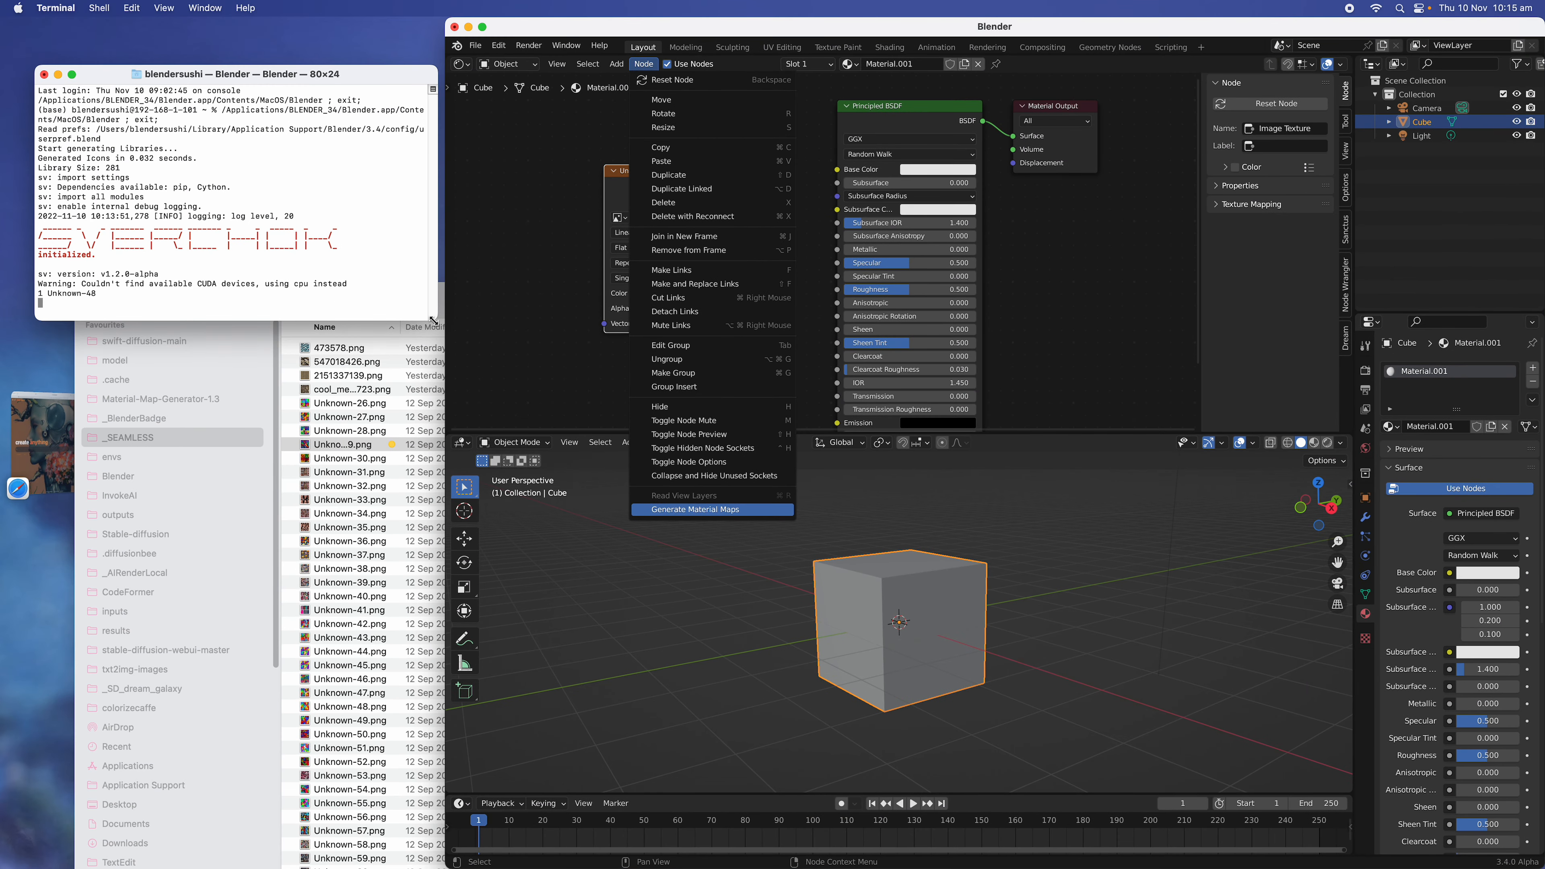
drag(433, 321, 424, 373)
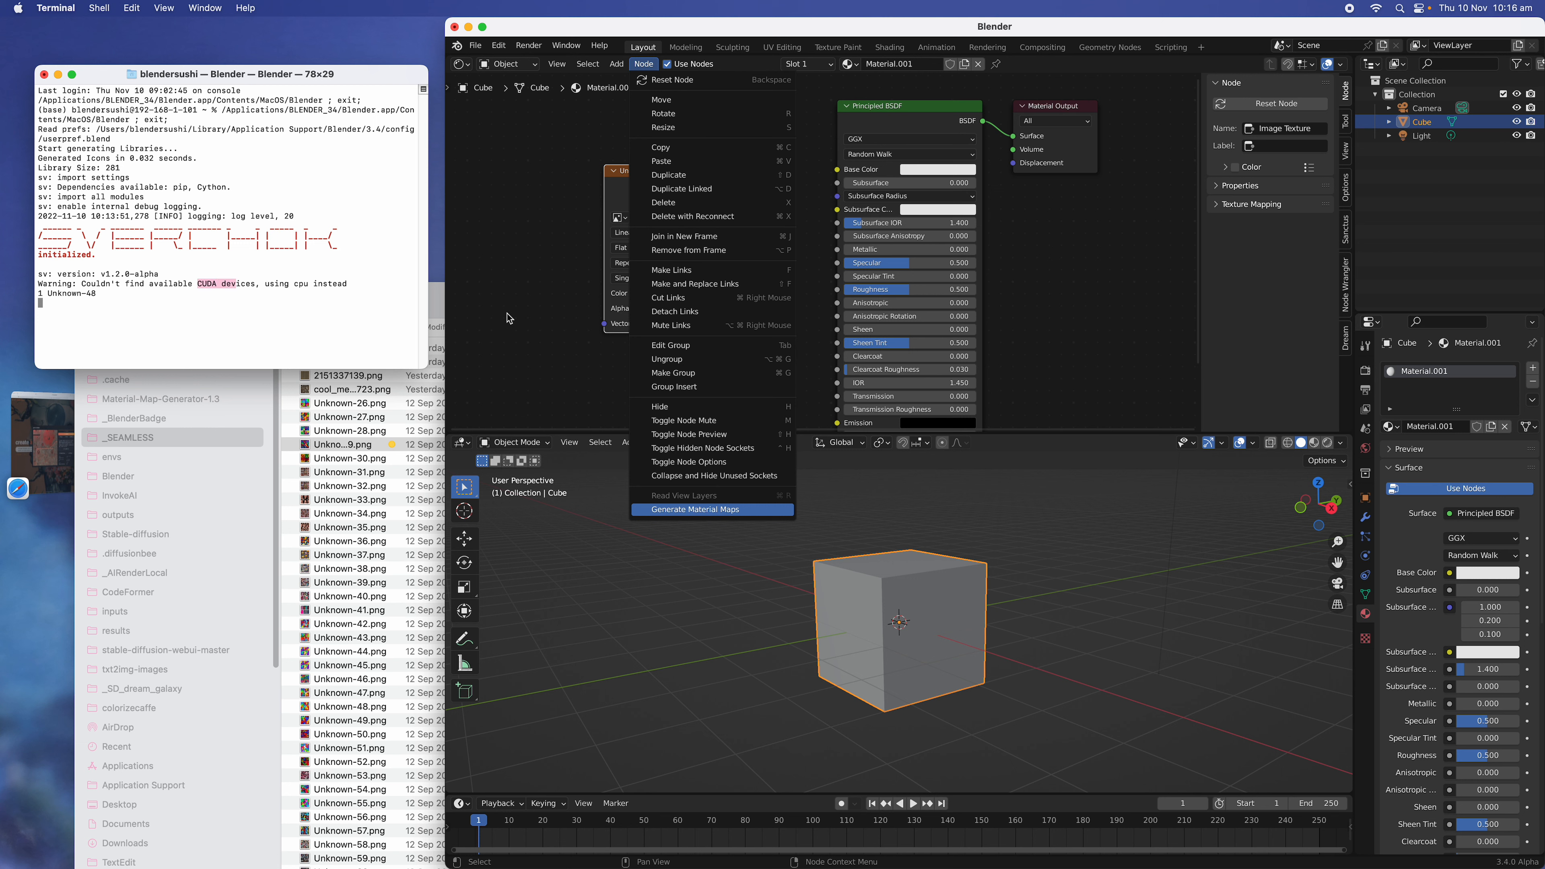
- Return to mage.space in Safari, download the generated rusty metal texture, and start enhancing it
click(71, 413)
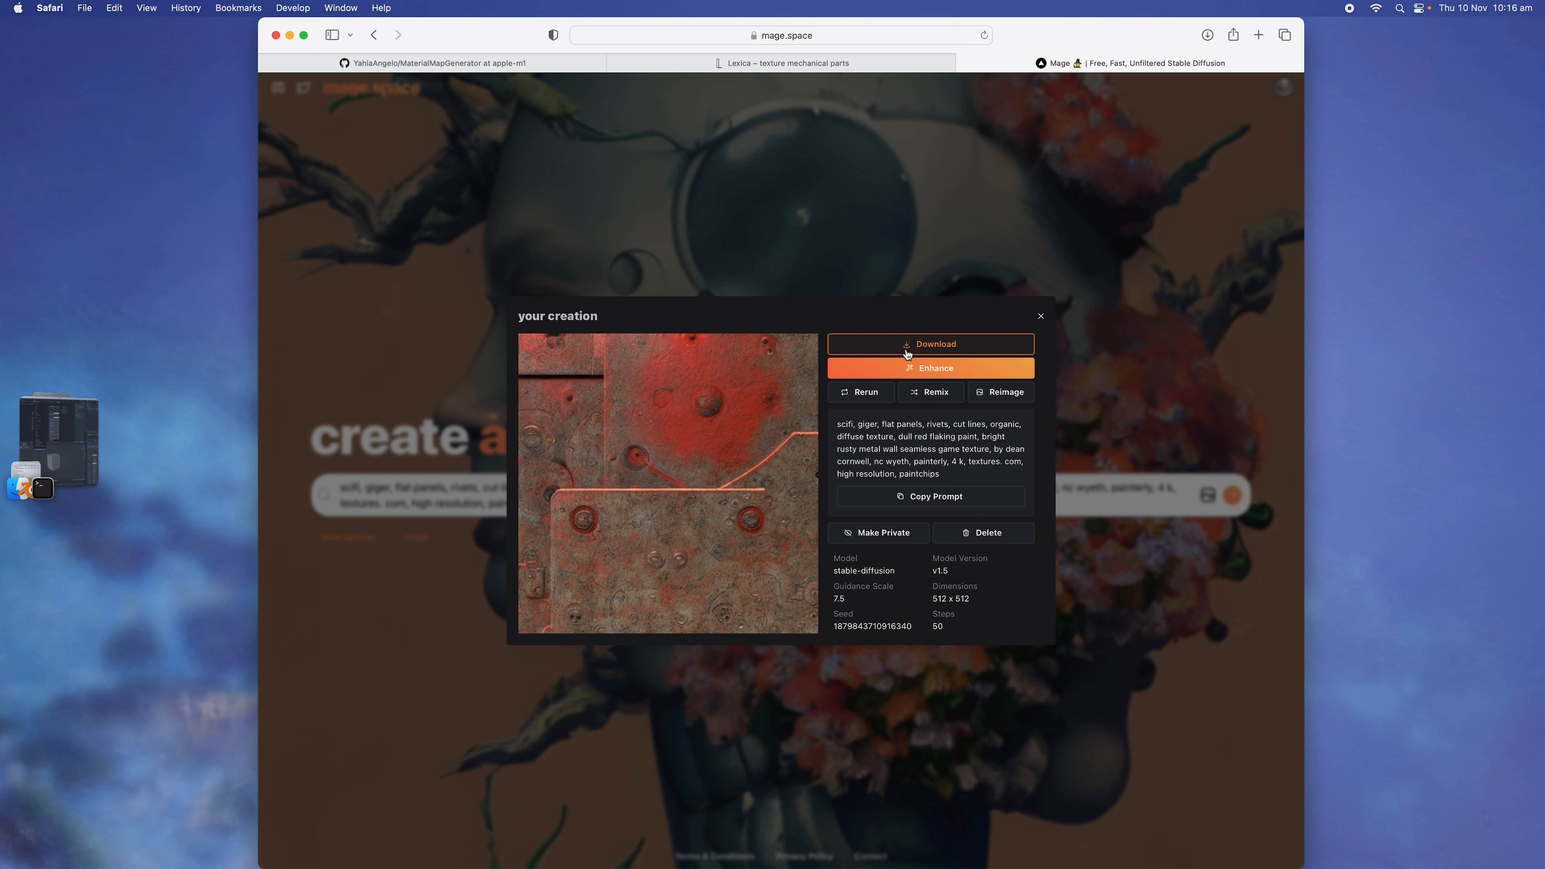
click(883, 345)
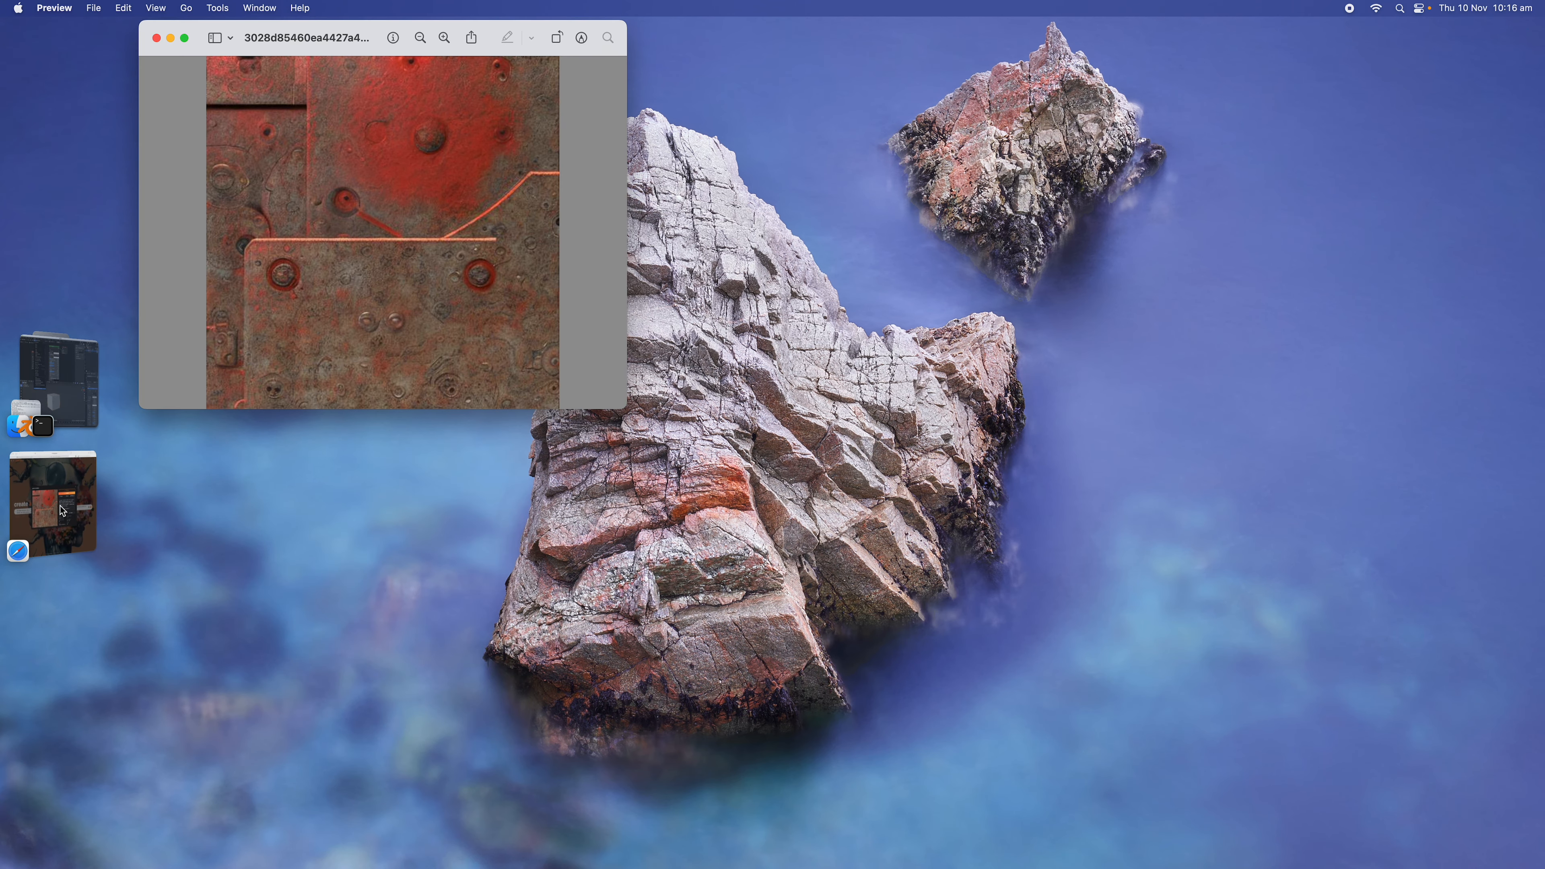
click(62, 509)
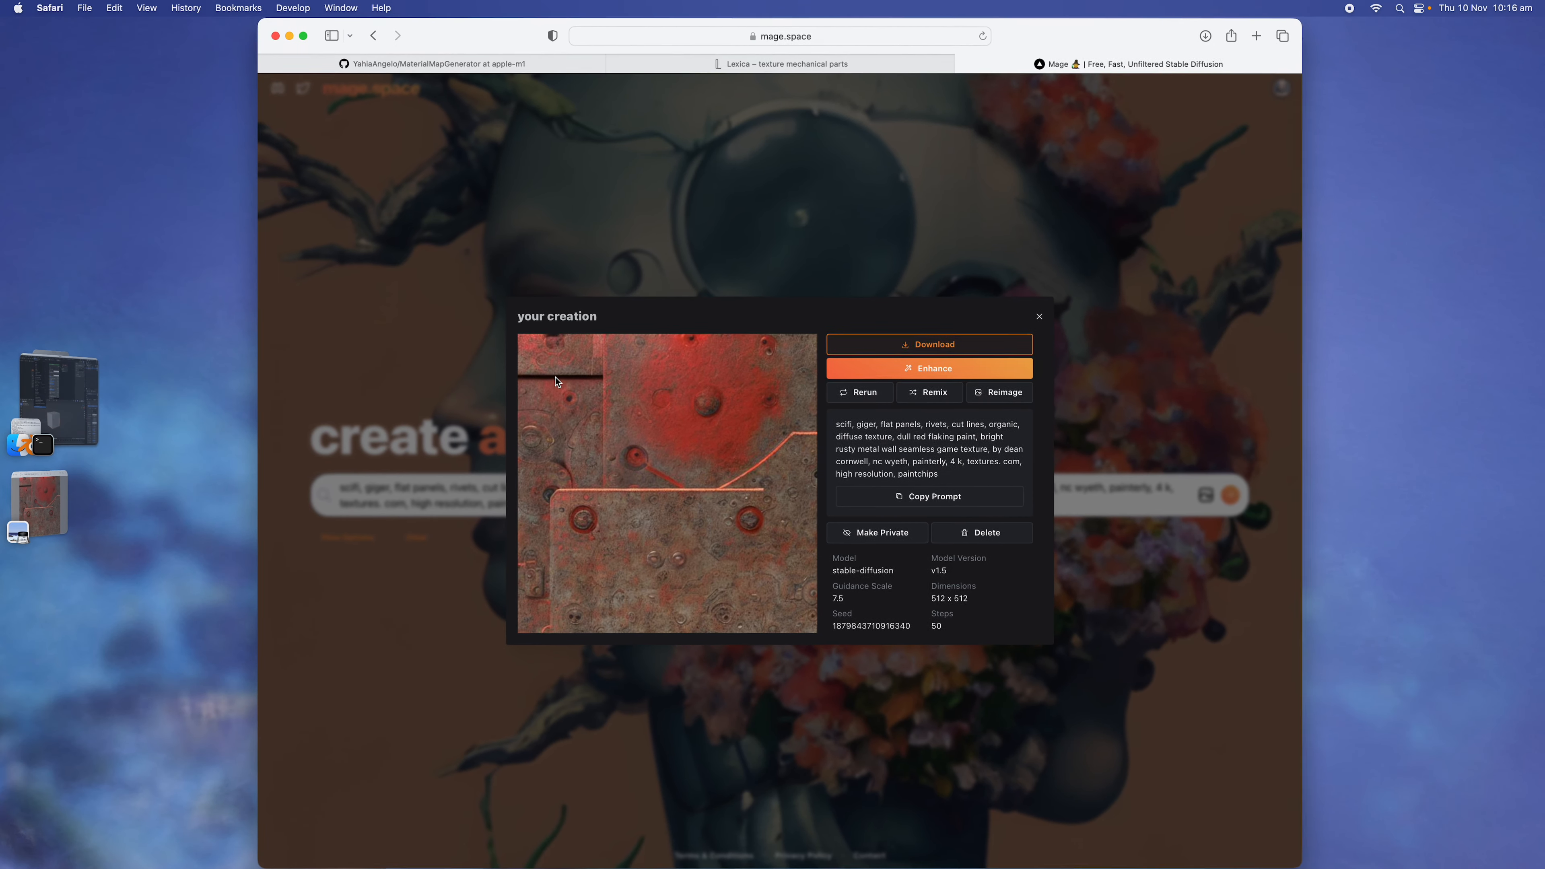
click(892, 370)
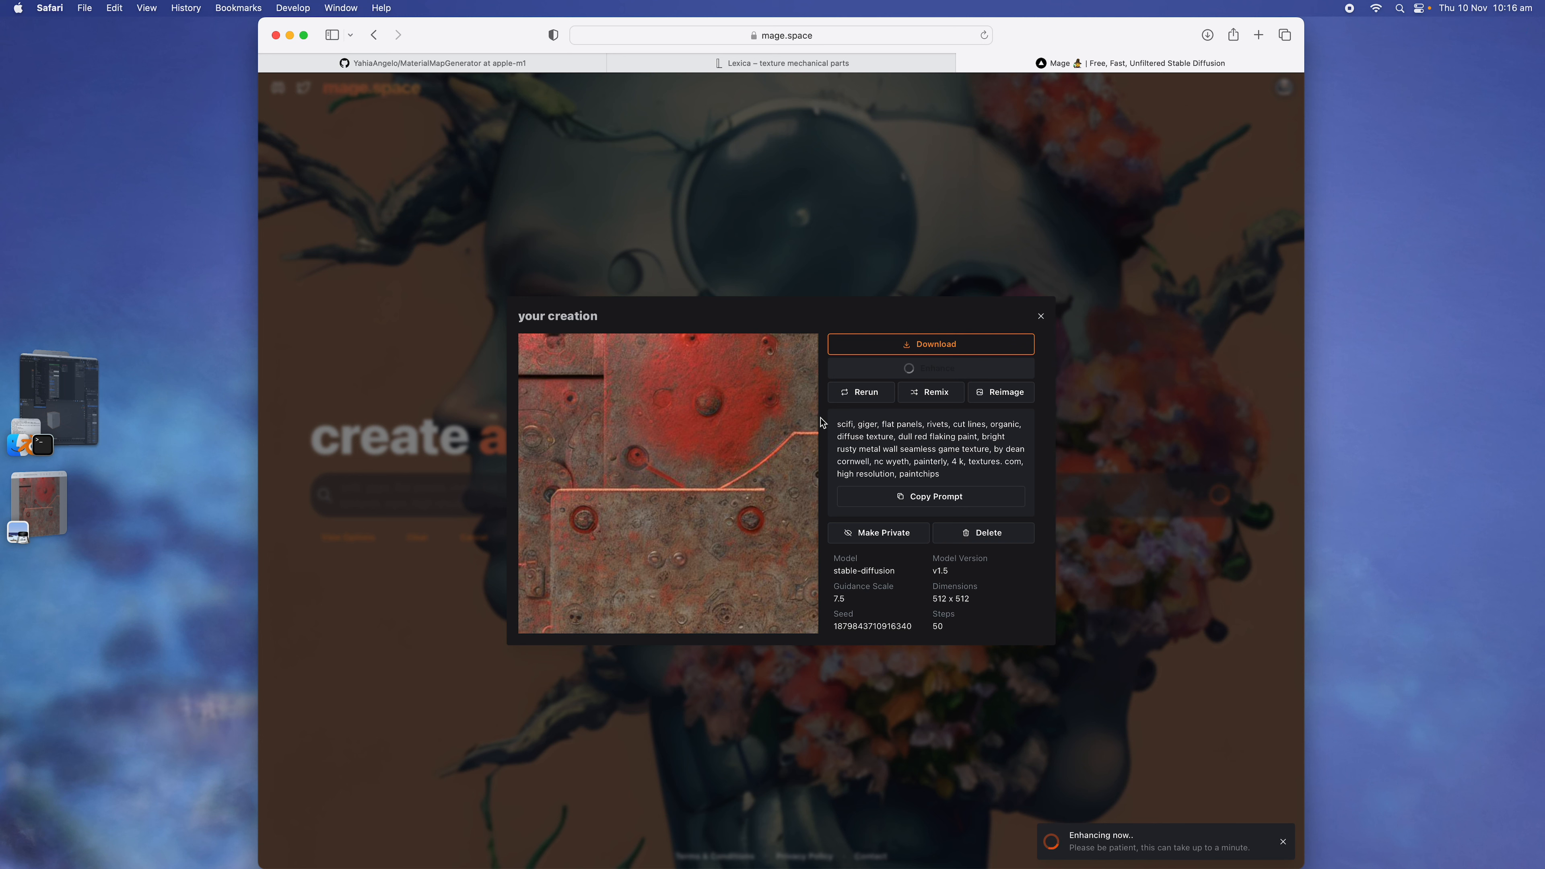
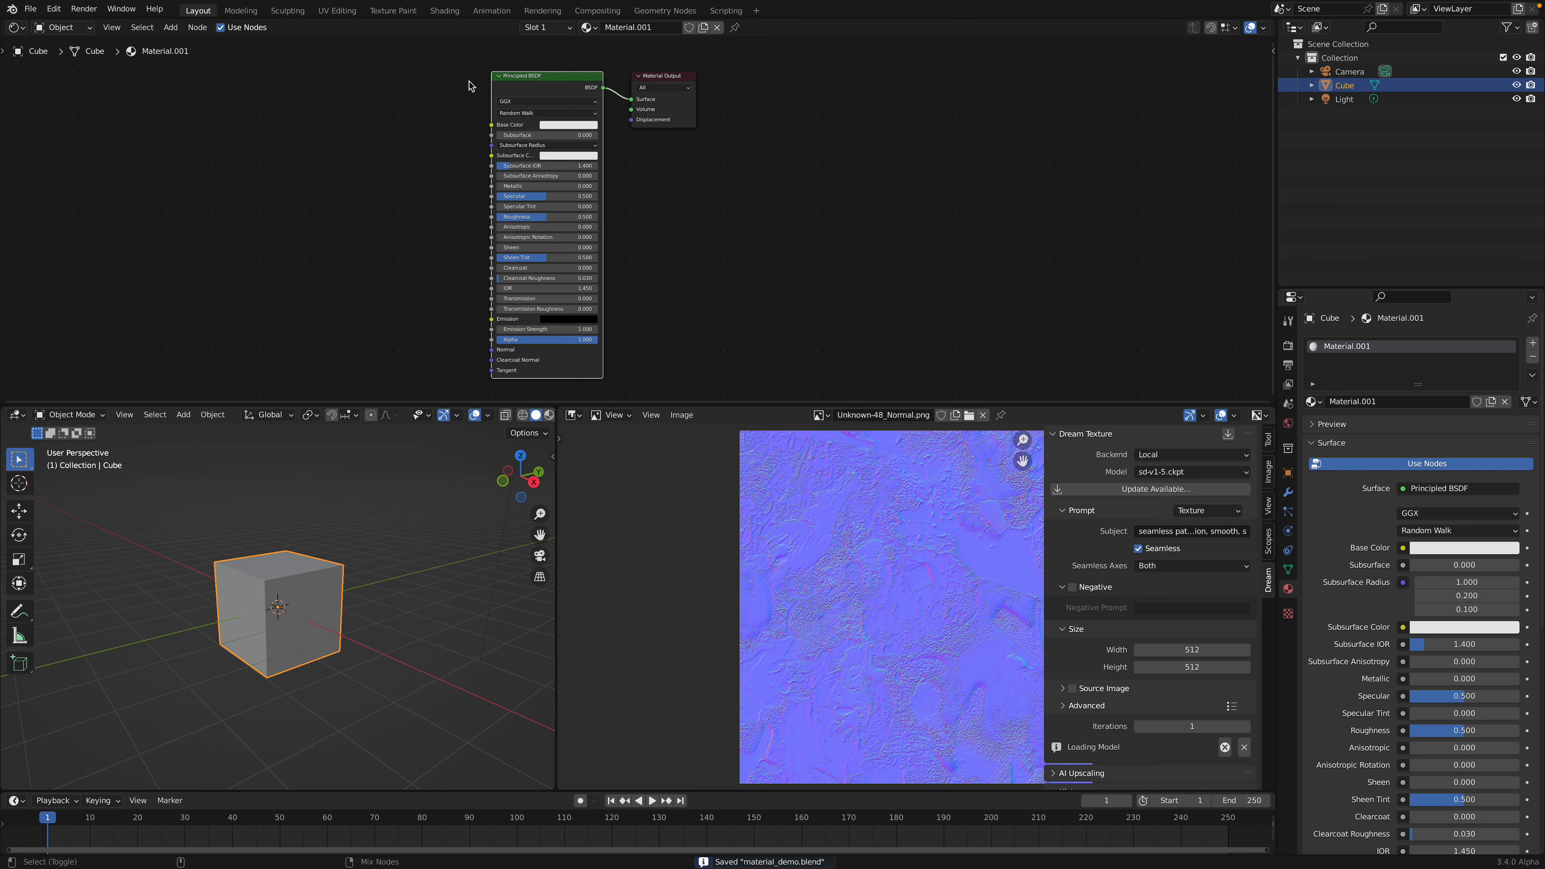
- Run Principled Texture Setup on the Principled BSDF with the Unknown-48 Diffuse, Displacement, Normal and Roughness maps
key(ctrl+shift+t)
double_click(616, 224)
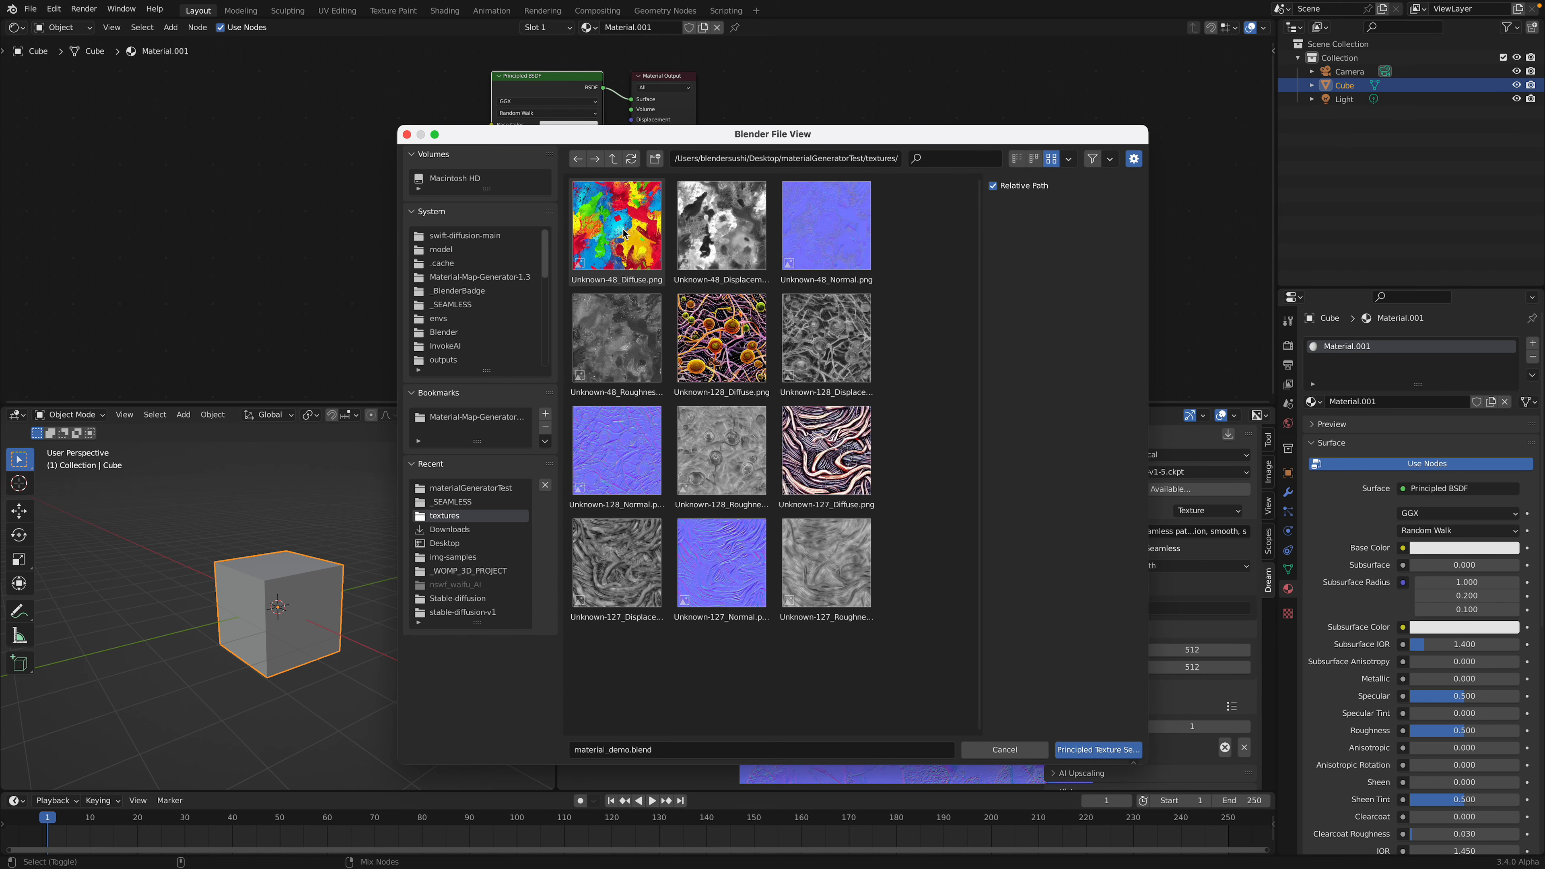
click(646, 238)
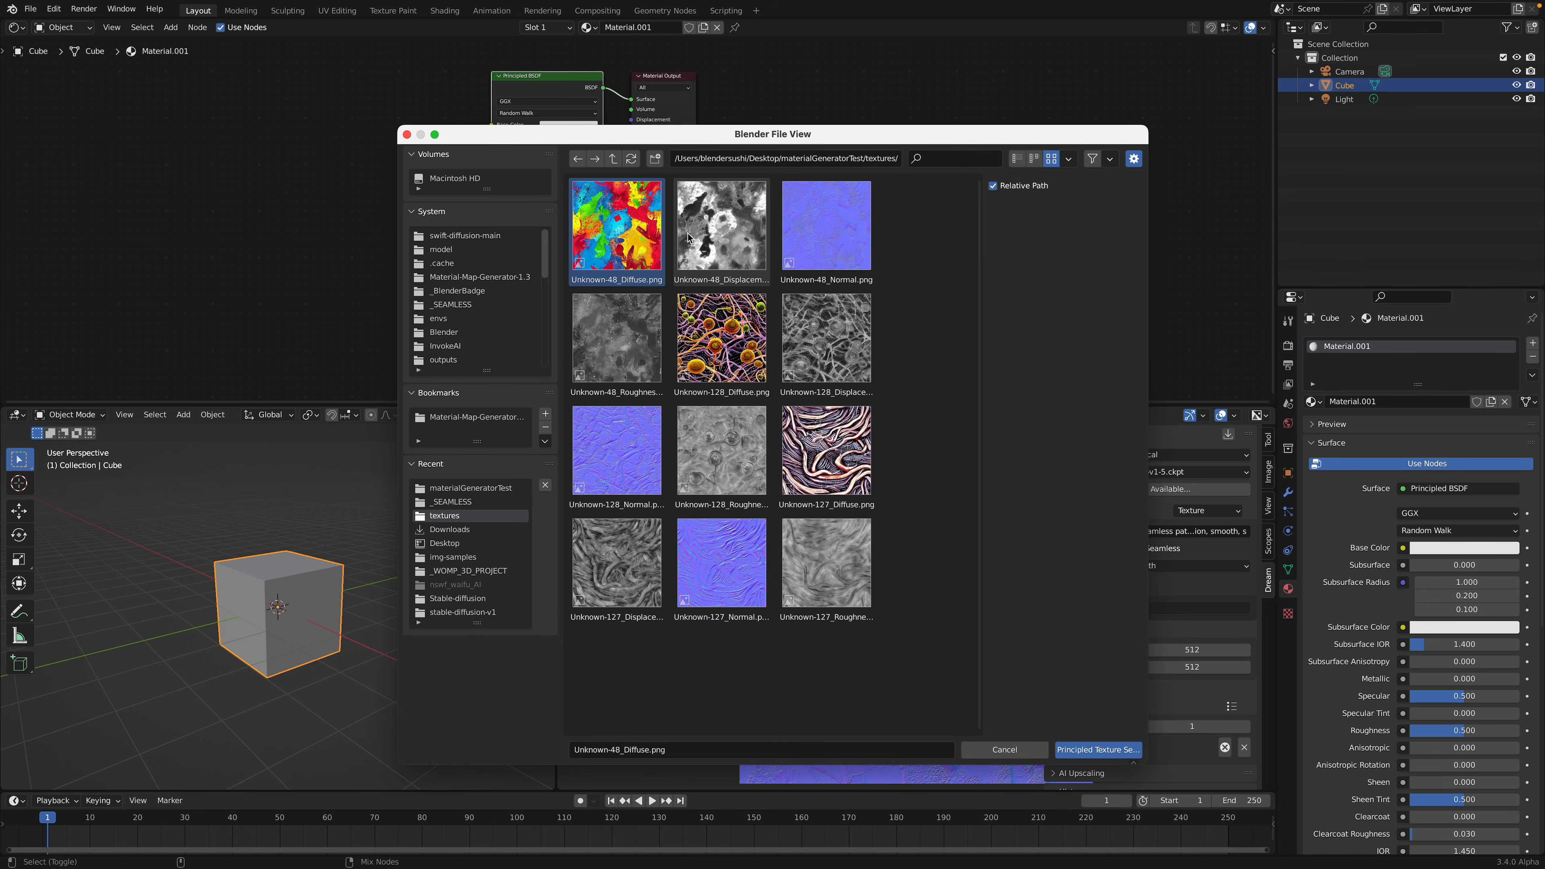
shift+click(636, 344)
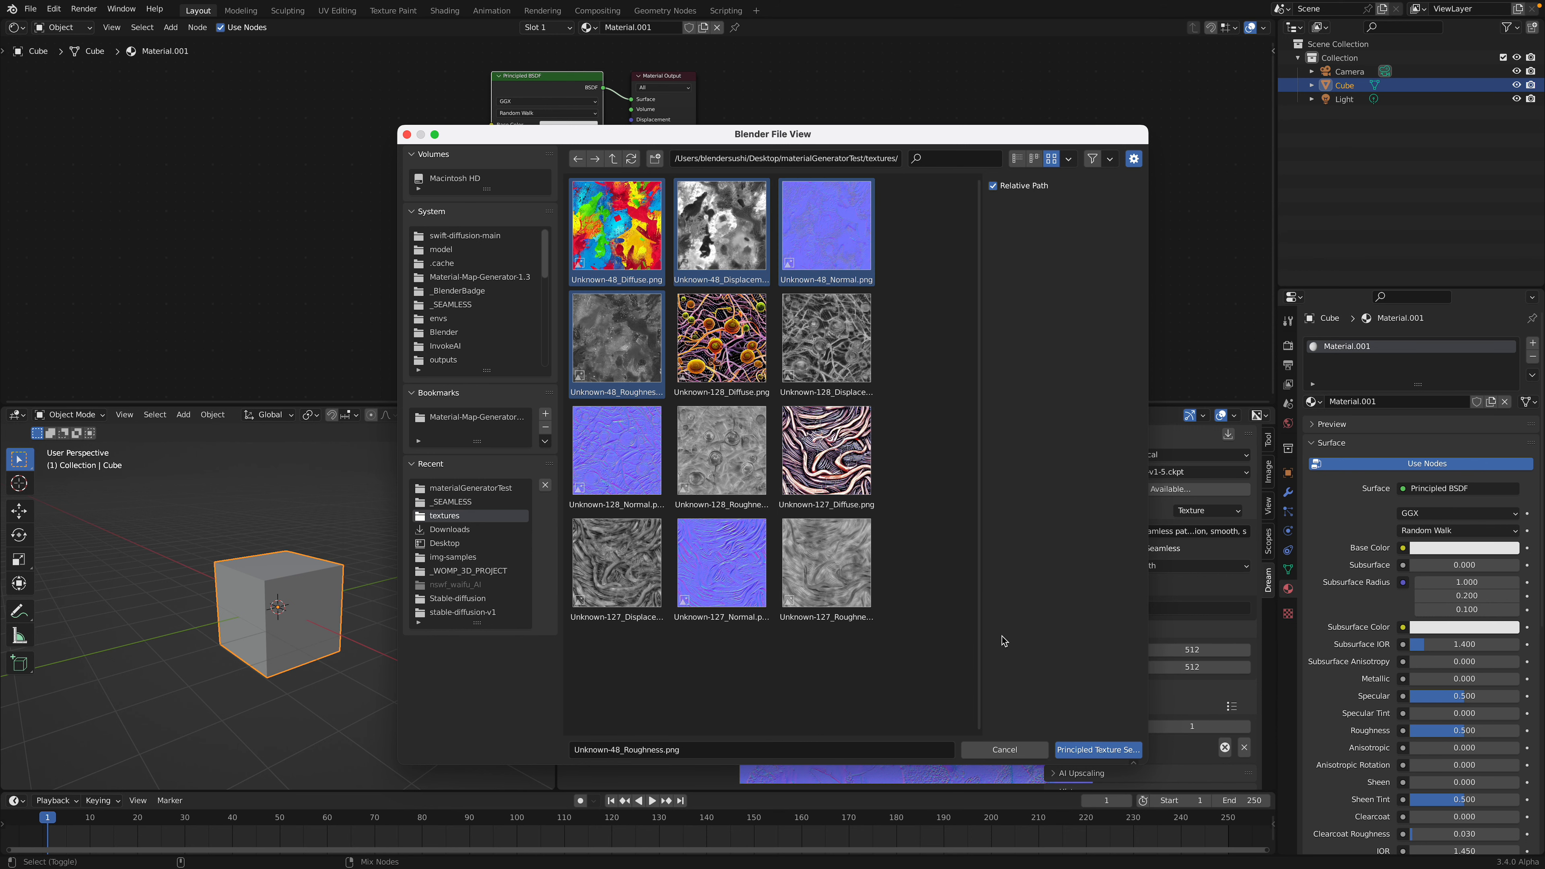
click(1098, 750)
scroll(619, 299, down, 2)
middle_drag(634, 273, 916, 312)
scroll(730, 274, up, 1)
middle_drag(732, 306, 686, 289)
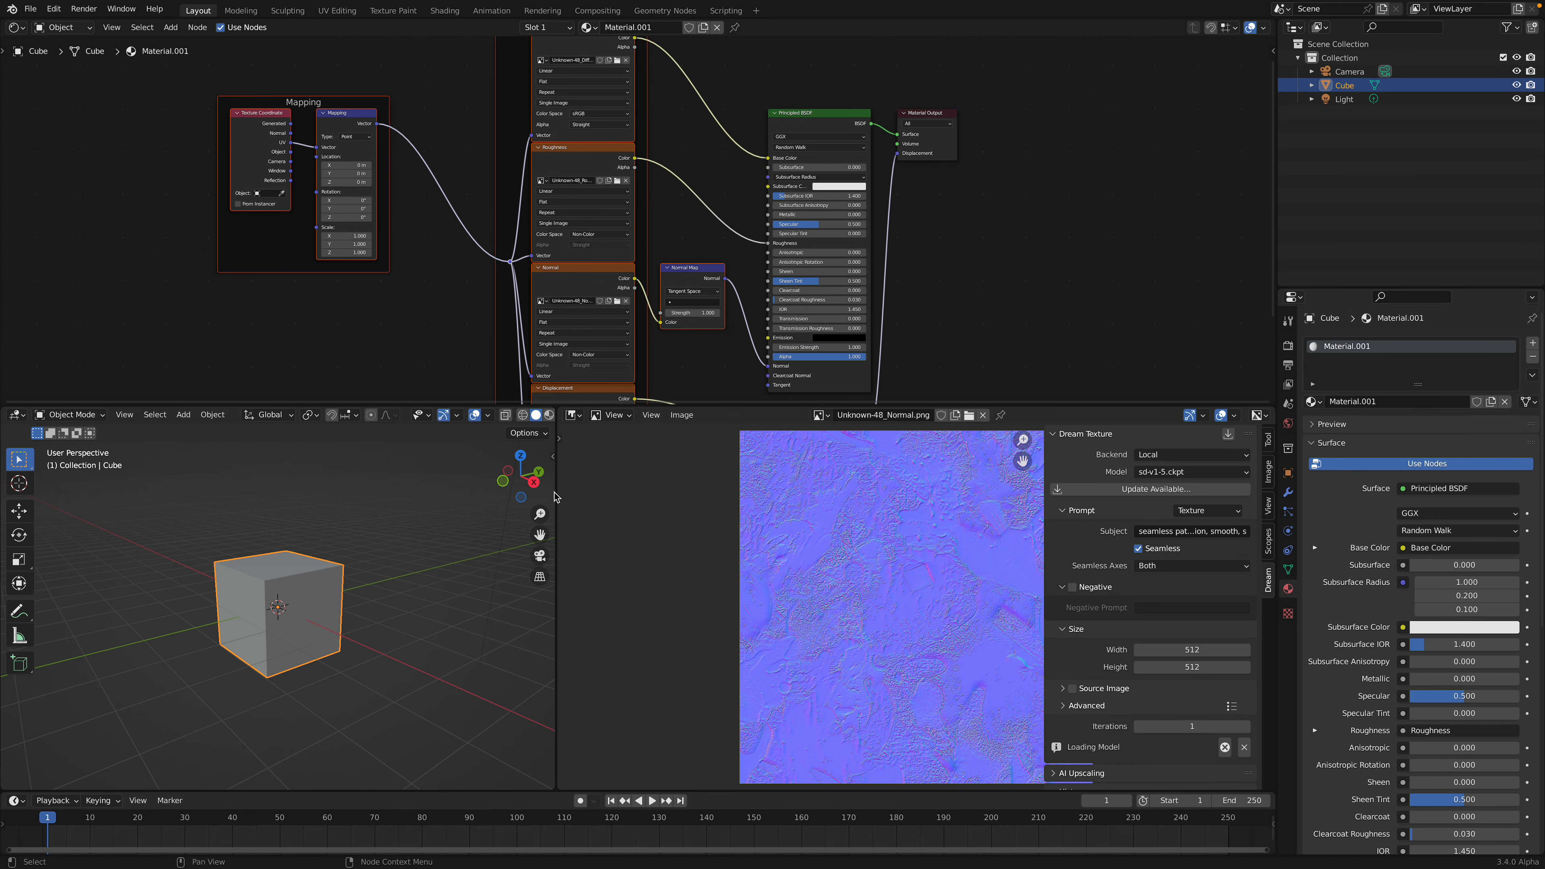
- Widen the 3D viewport at the Image Editor's expense and save the Blender file
scroll(554, 491, up, 3)
drag(556, 493, 828, 487)
scroll(610, 455, down, 2)
middle_drag(610, 455, 560, 469)
scroll(615, 466, down, 1)
key(super+s)
- Add a torus mesh and move it along the X axis to the negative side of the cube
key(shift+a)
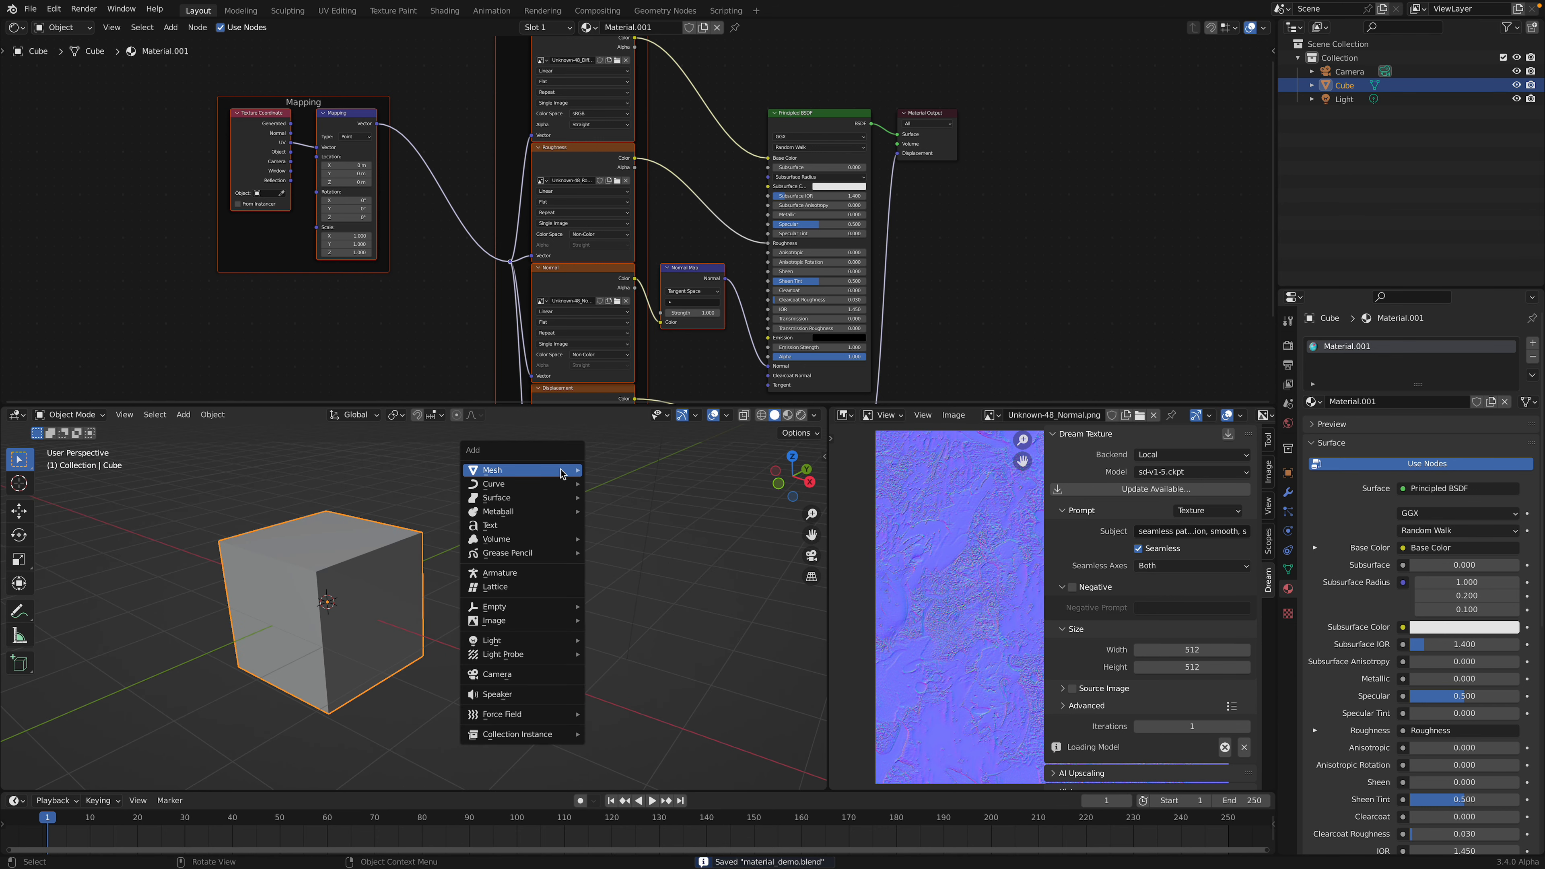
mouse_move(560, 473)
click(615, 560)
key(g)
key(x)
click(394, 531)
- Apply Shade Smooth to the torus
shift+middle_drag(394, 531, 466, 498)
scroll(452, 525, up, 1)
right_click(451, 524)
click(450, 524)
- Add a monkey mesh and move it along the X axis to the cube's other side, opposite the torus
key(shift+a)
mouse_move(466, 497)
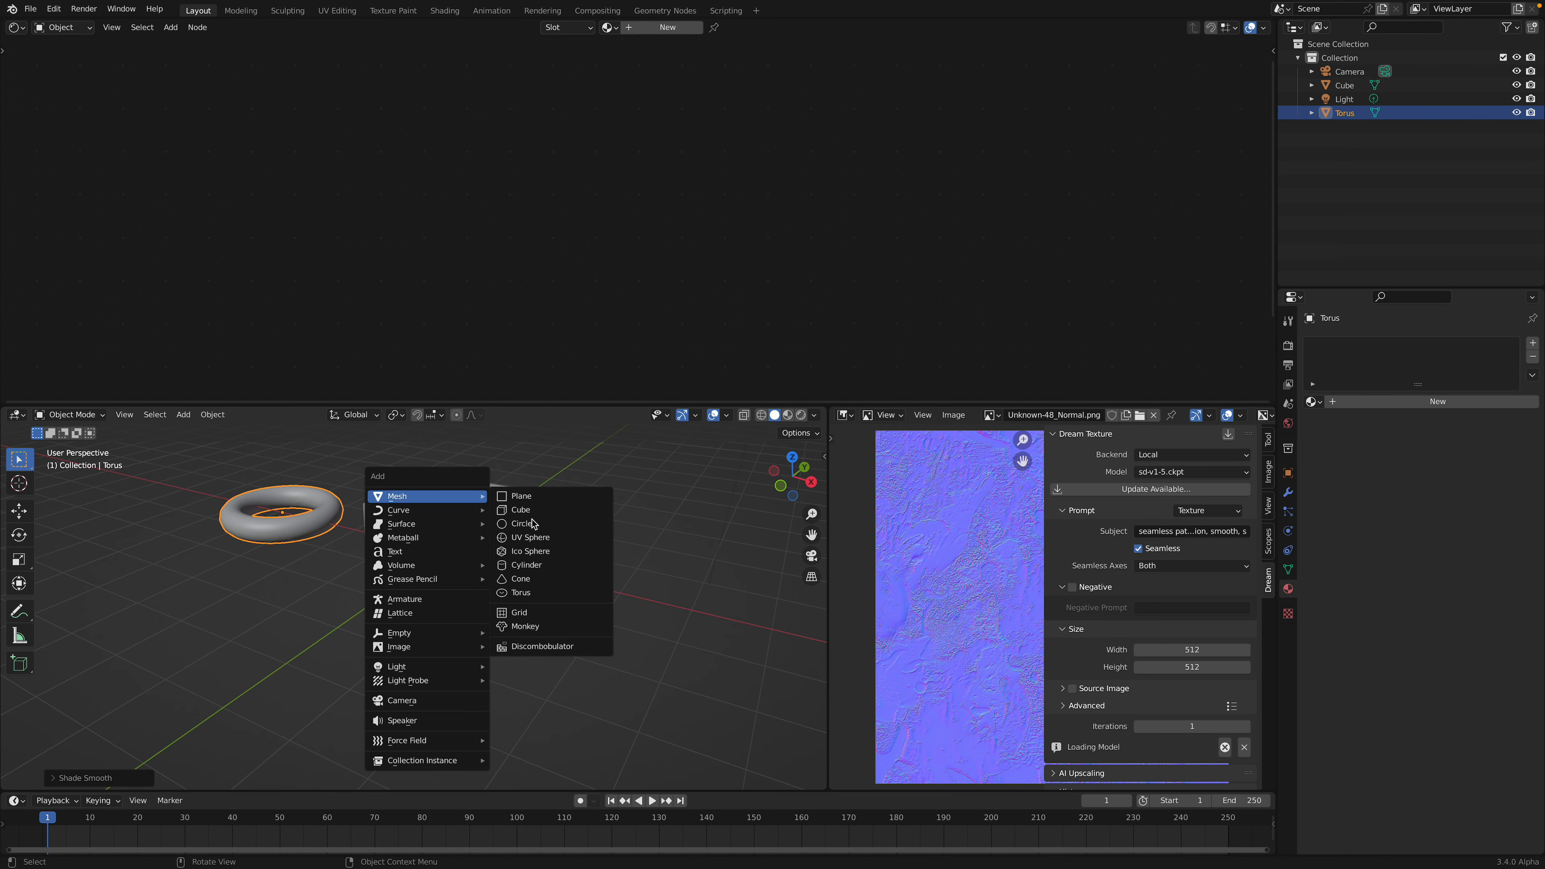
click(542, 627)
key(g)
key(x)
click(616, 556)
- Apply Shade Smooth to the monkey head
right_click(616, 556)
click(616, 556)
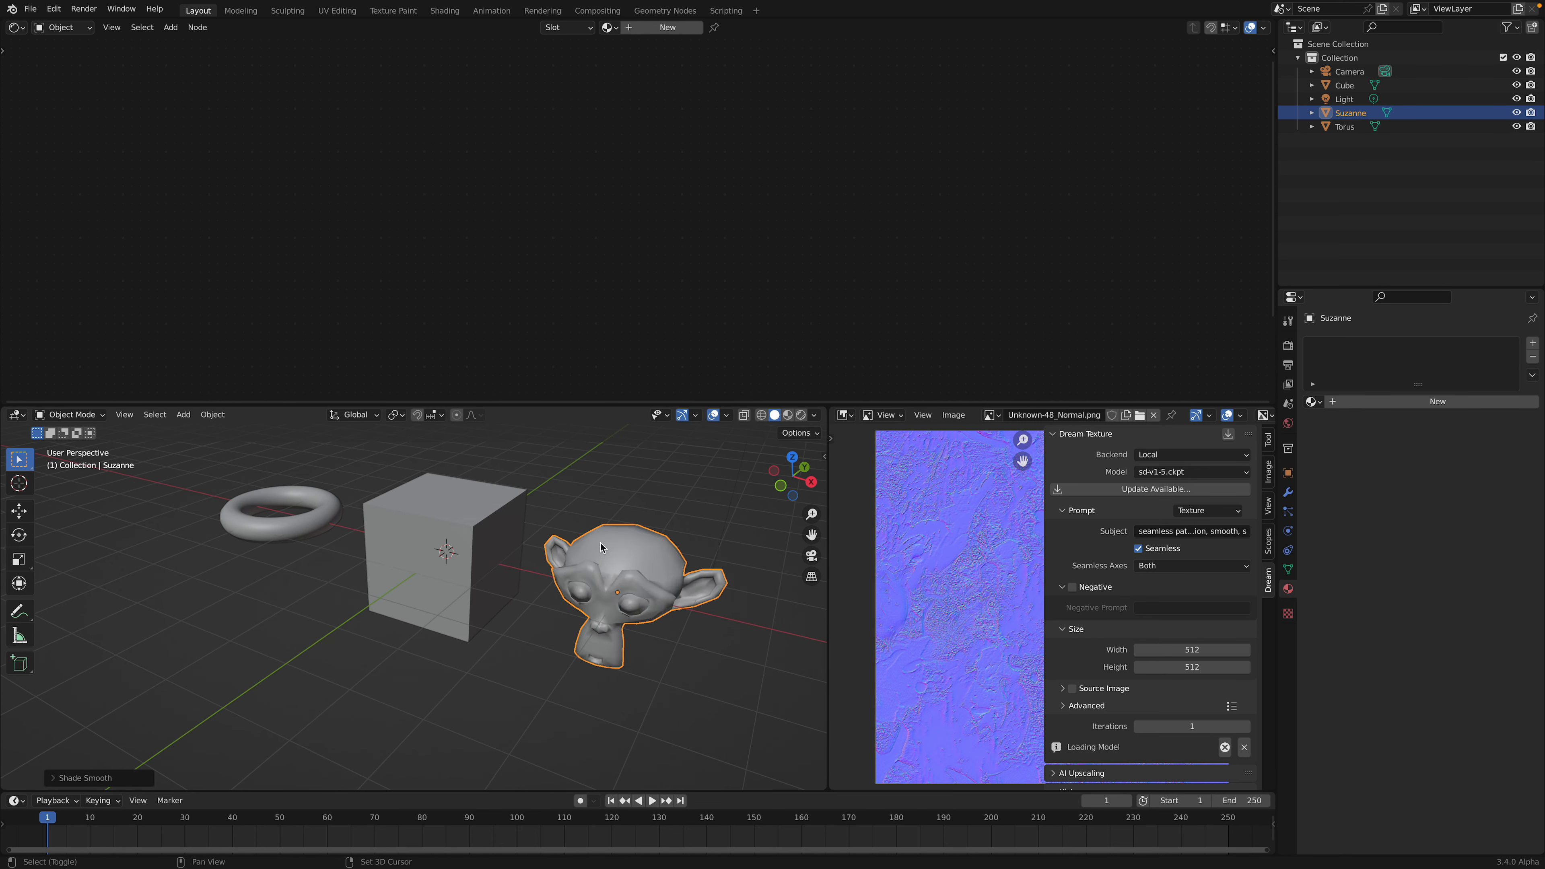
middle_drag(616, 556, 588, 516)
- Enlarge the 3D viewport in height and width, and save the Blender file again
drag(660, 403, 660, 308)
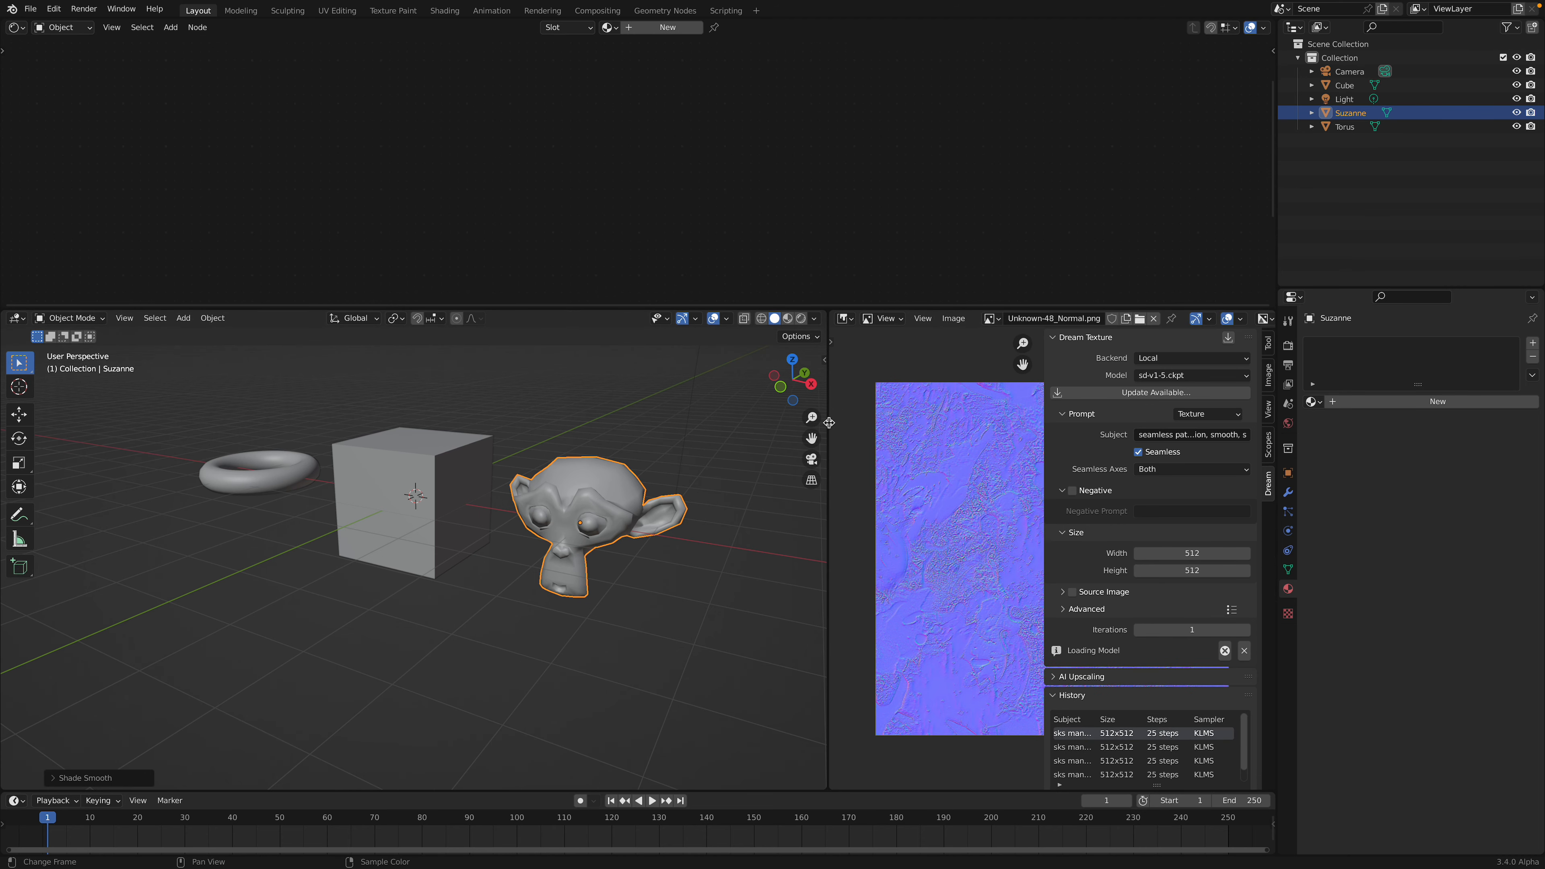
drag(828, 423, 920, 423)
key(ctrl+s)
- Add a level 2 subdivision surface to the monkey head
scroll(635, 460, down, 3)
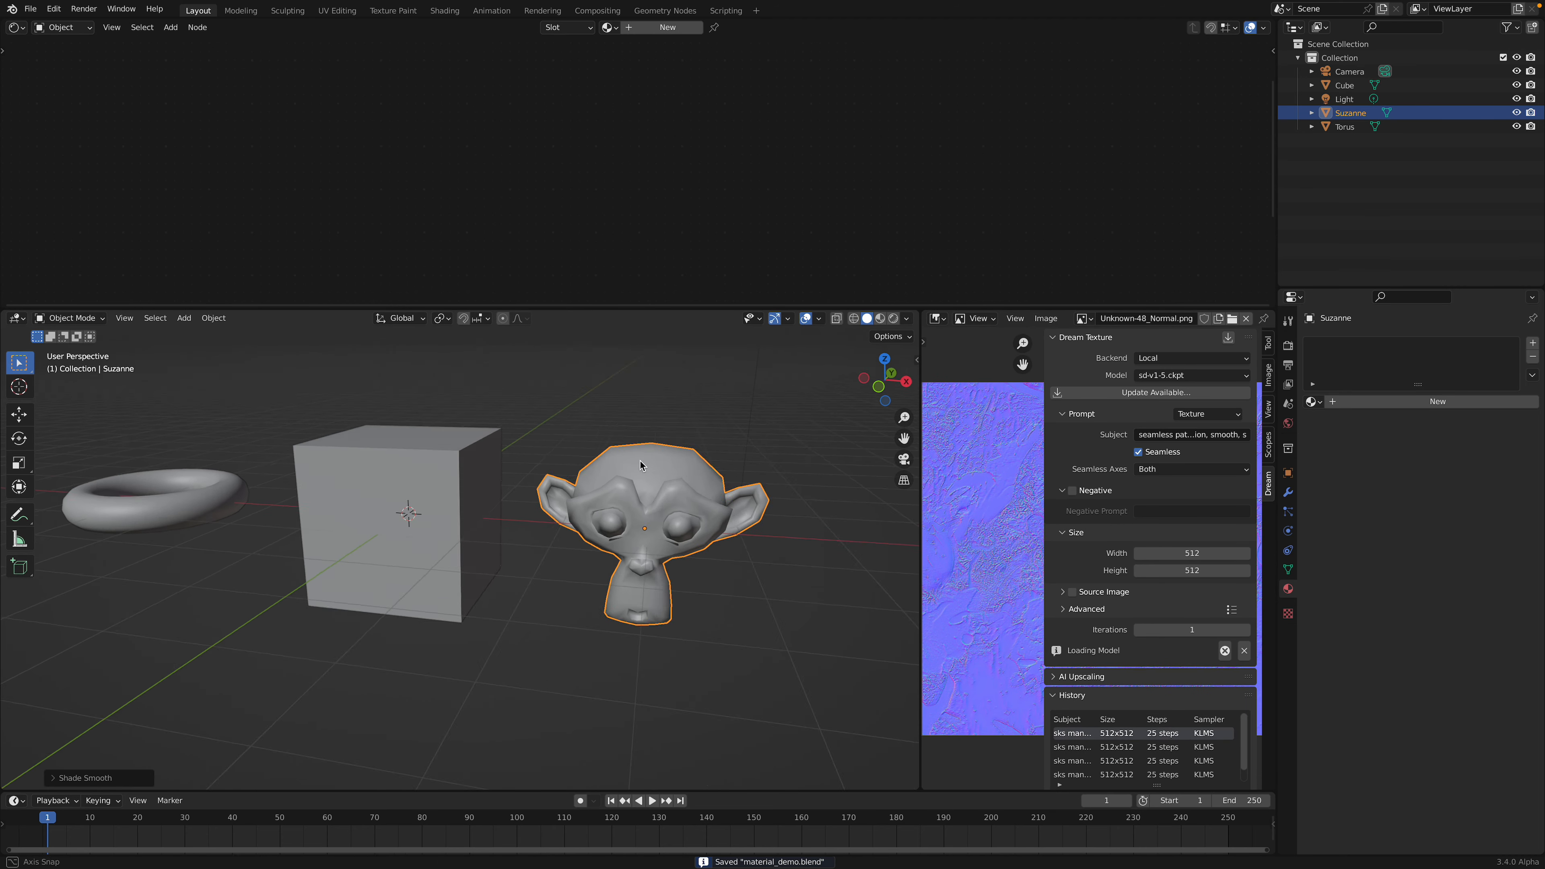
key(ctrl+2)
- Set the scene's render engine to Cycles
click(1289, 345)
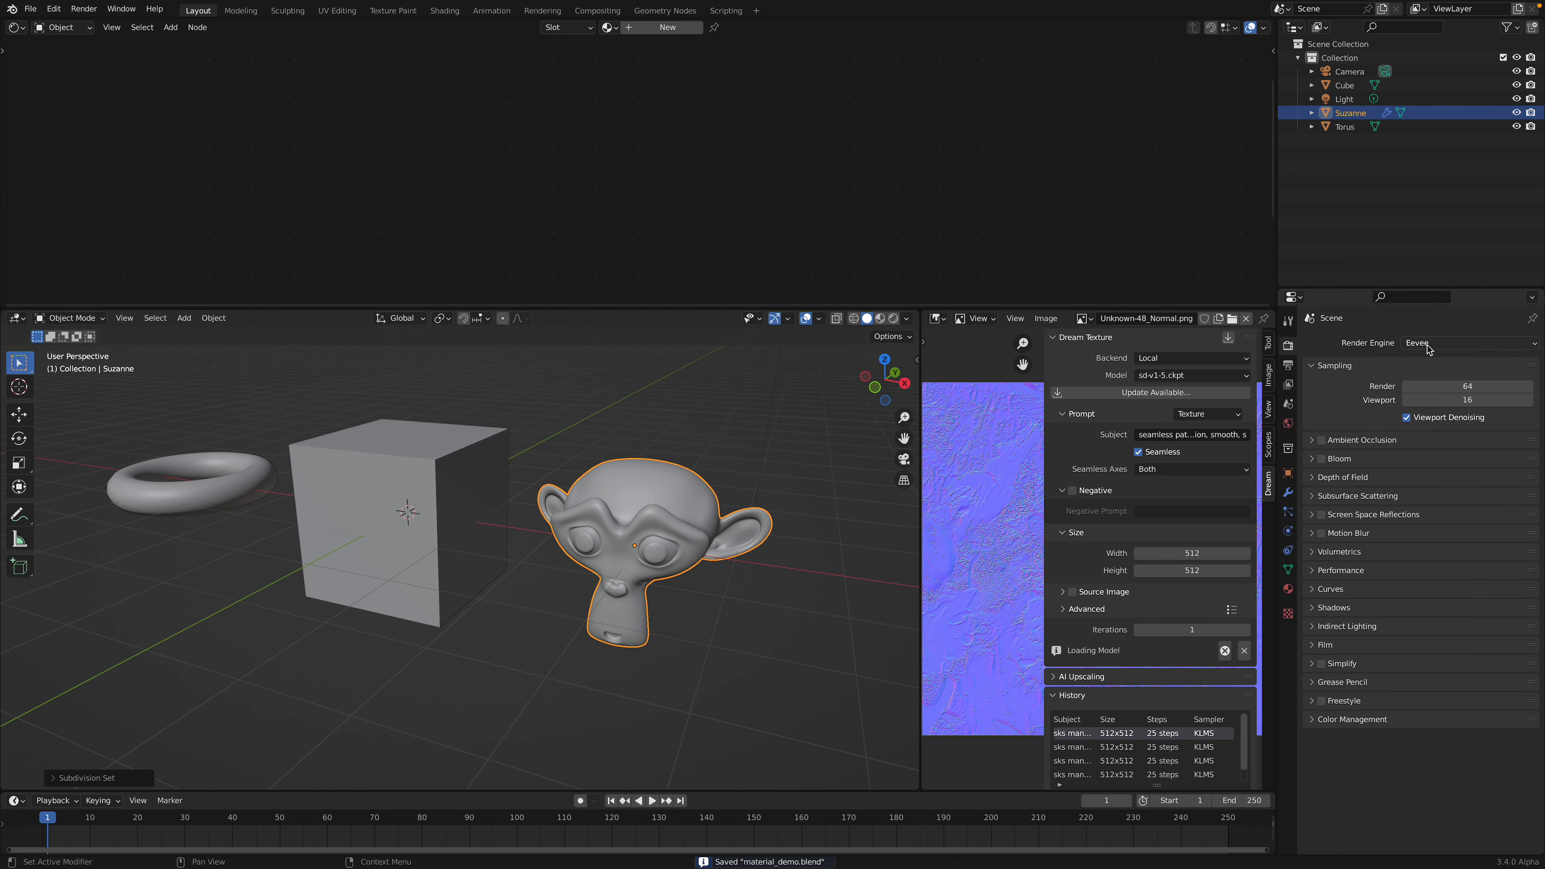
click(1418, 342)
click(1419, 395)
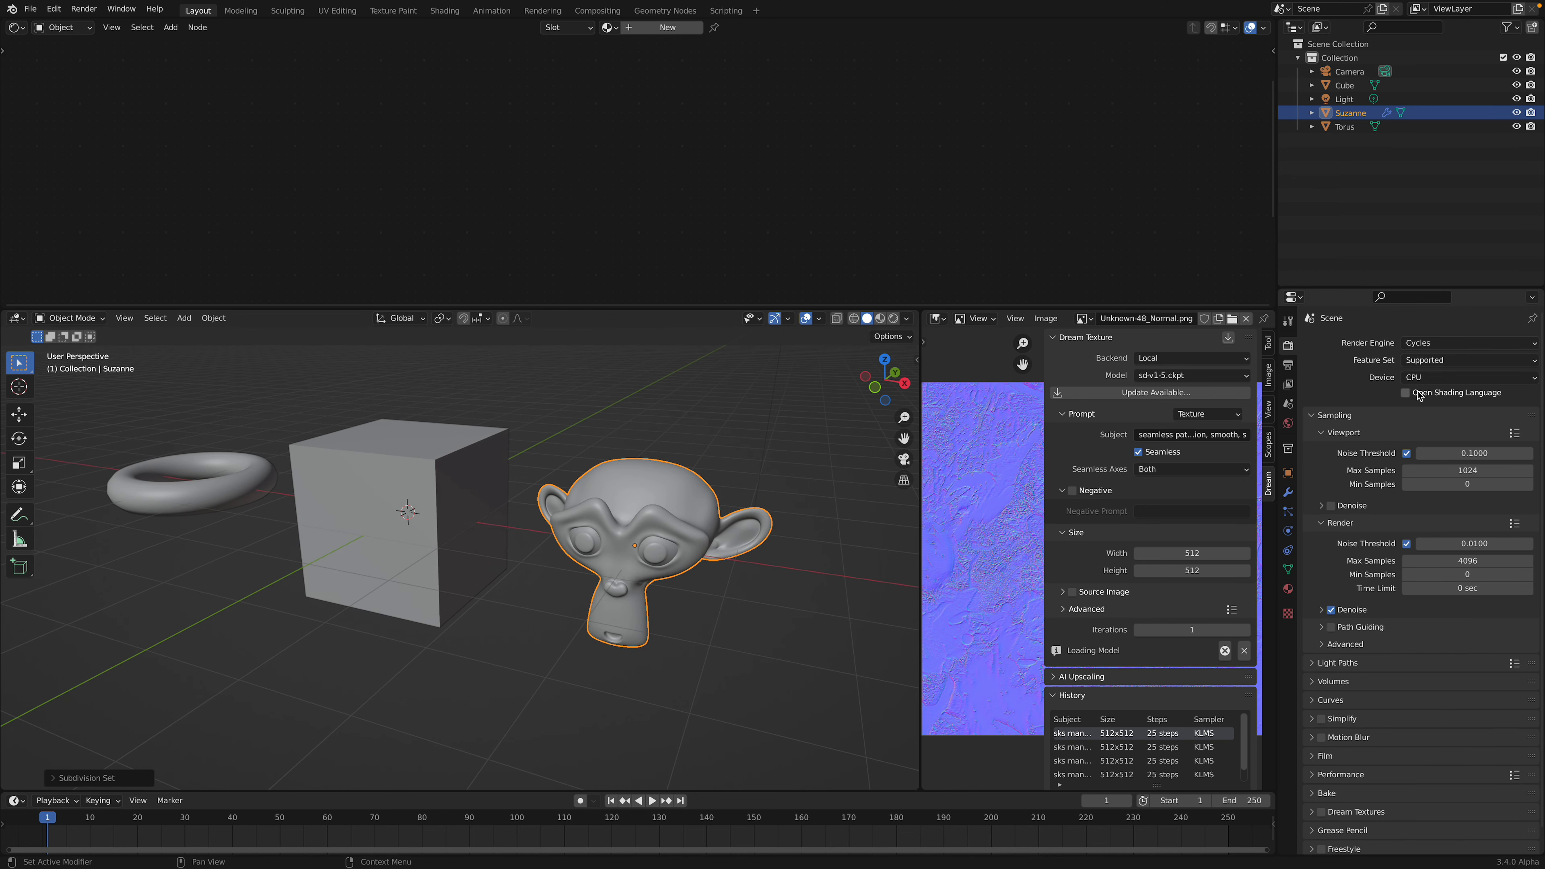
- Reselect Cycles as the render engine, deselect all objects, and save the Blender file
click(1451, 345)
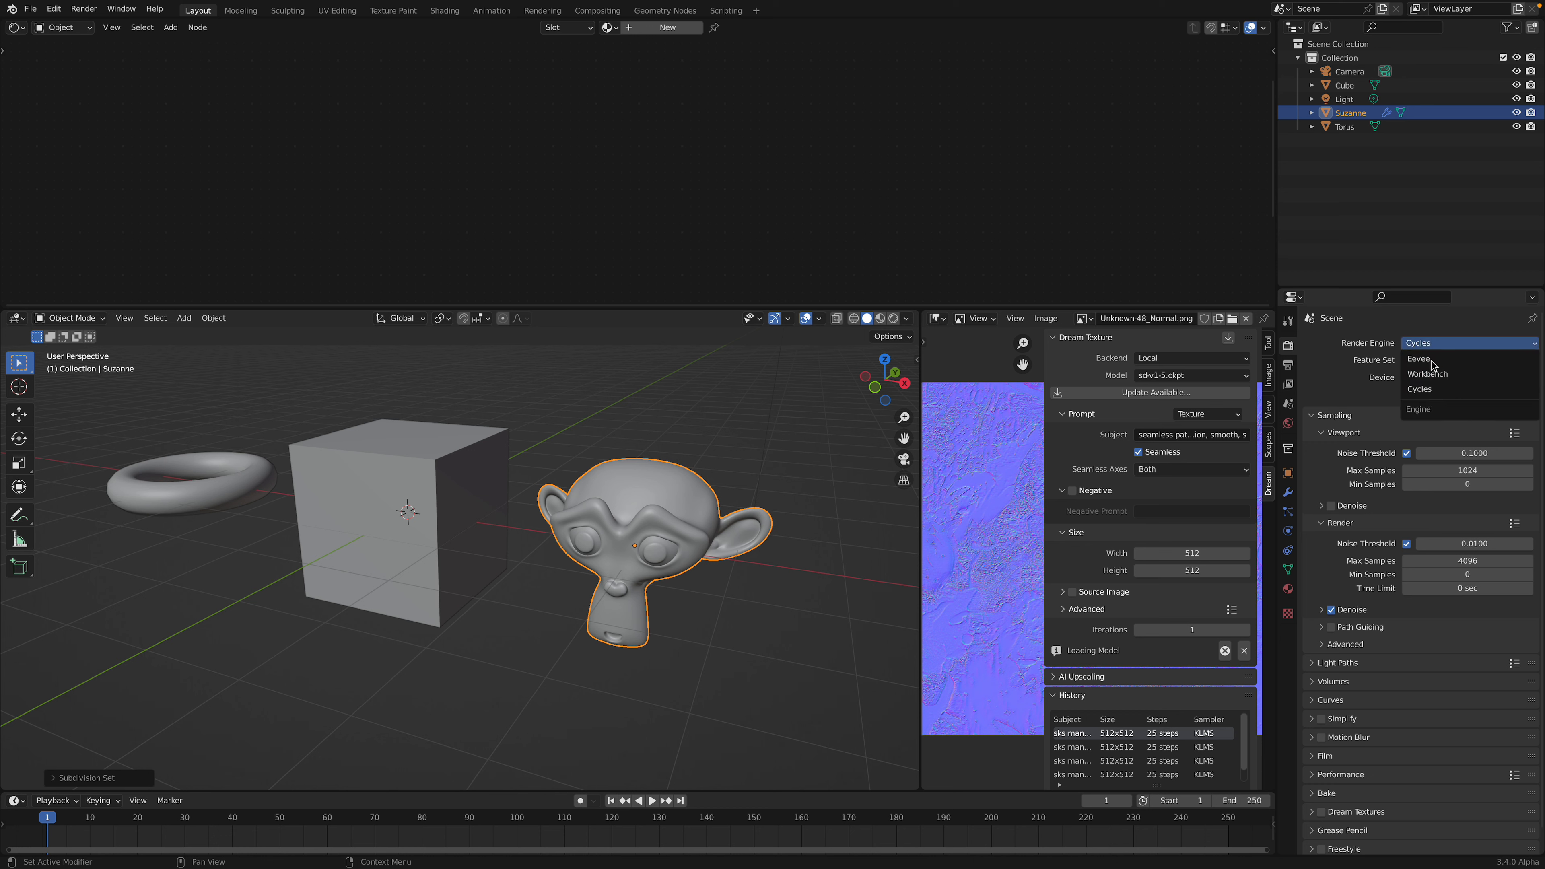
click(1426, 390)
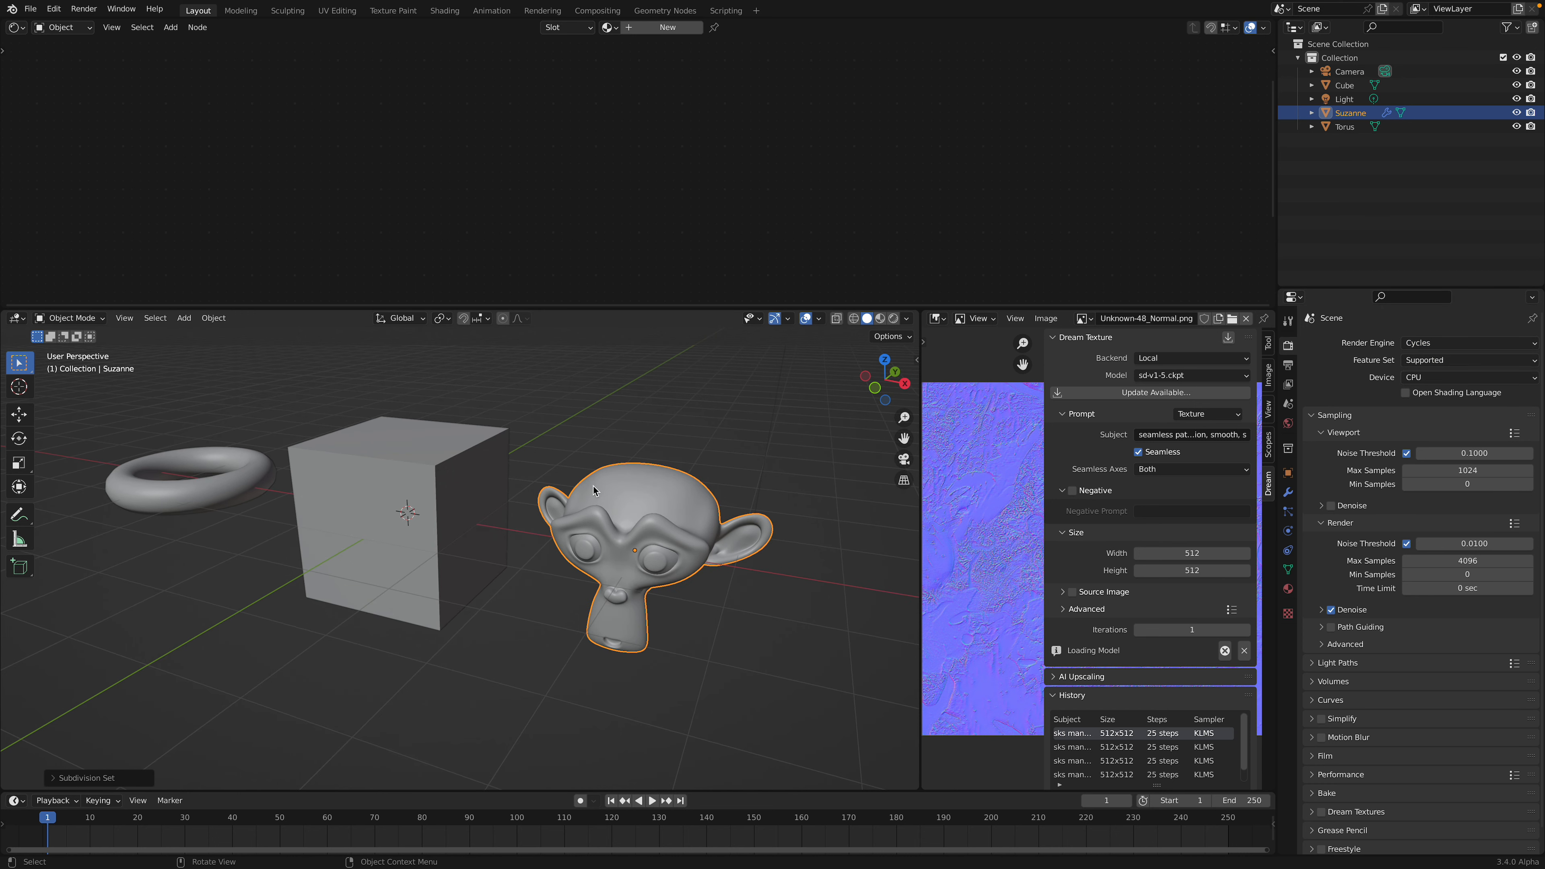
key(alt+a)
key(ctrl+s)
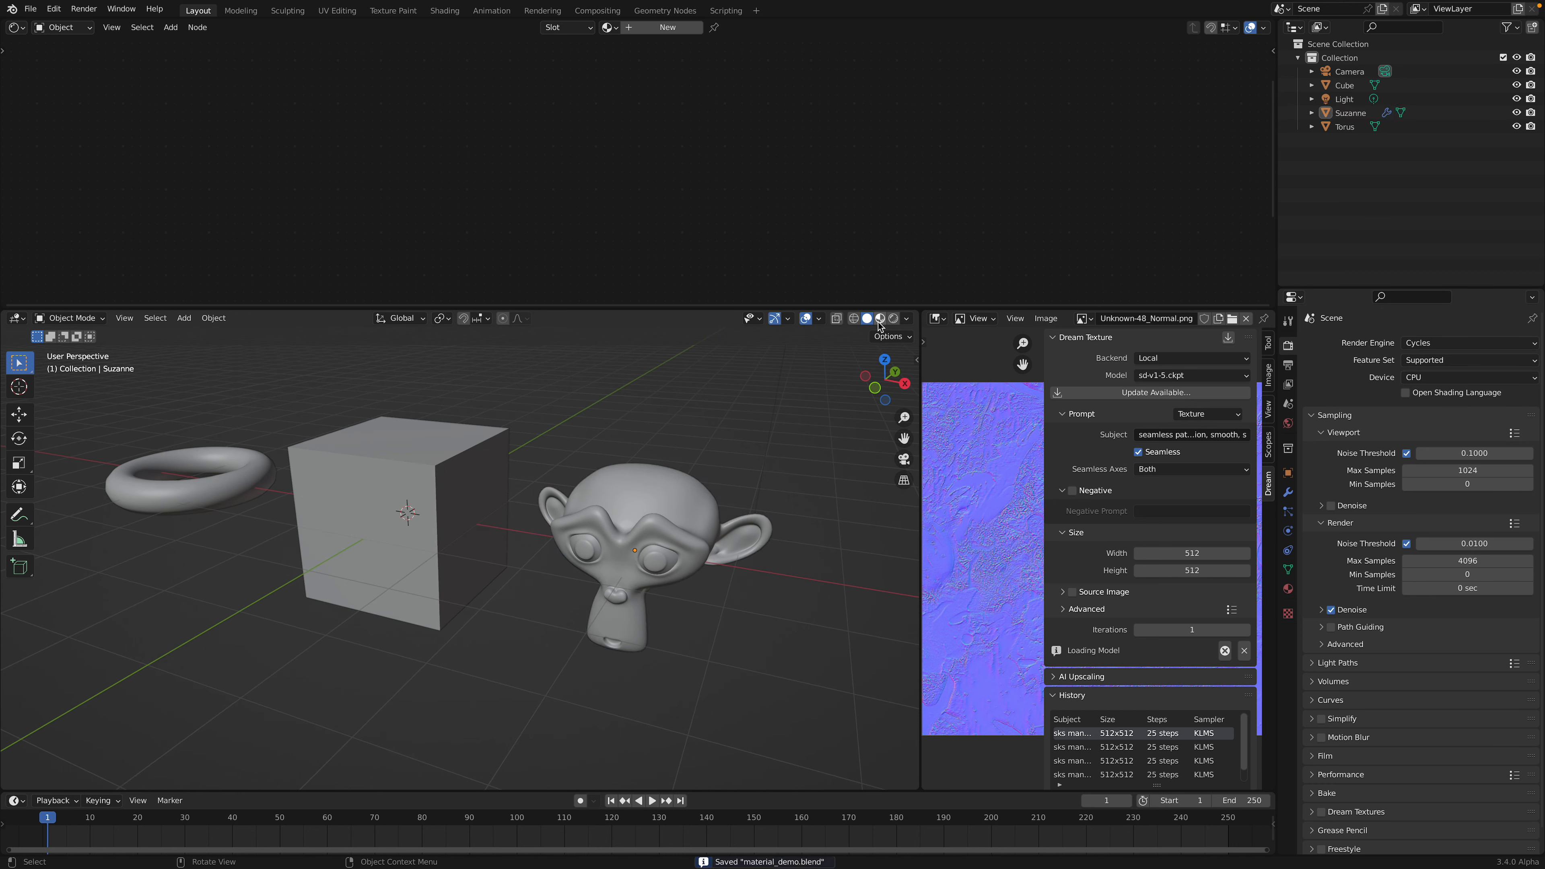
- Preview the scene in Material Preview shading and link the cube's material to the torus and monkey head, saving the file
click(880, 320)
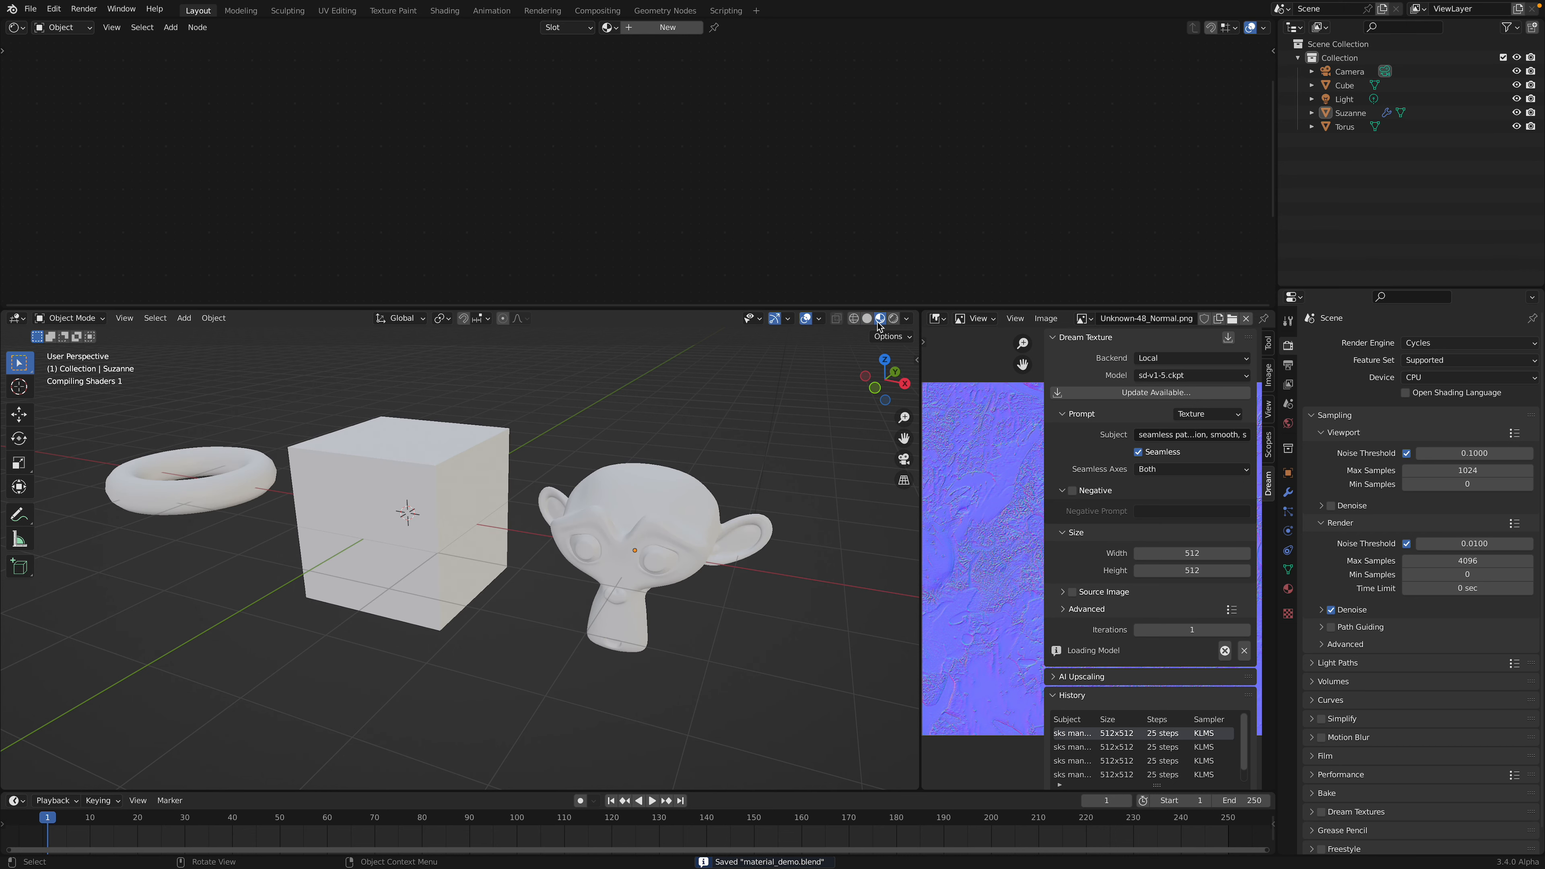
middle_drag(648, 435, 637, 433)
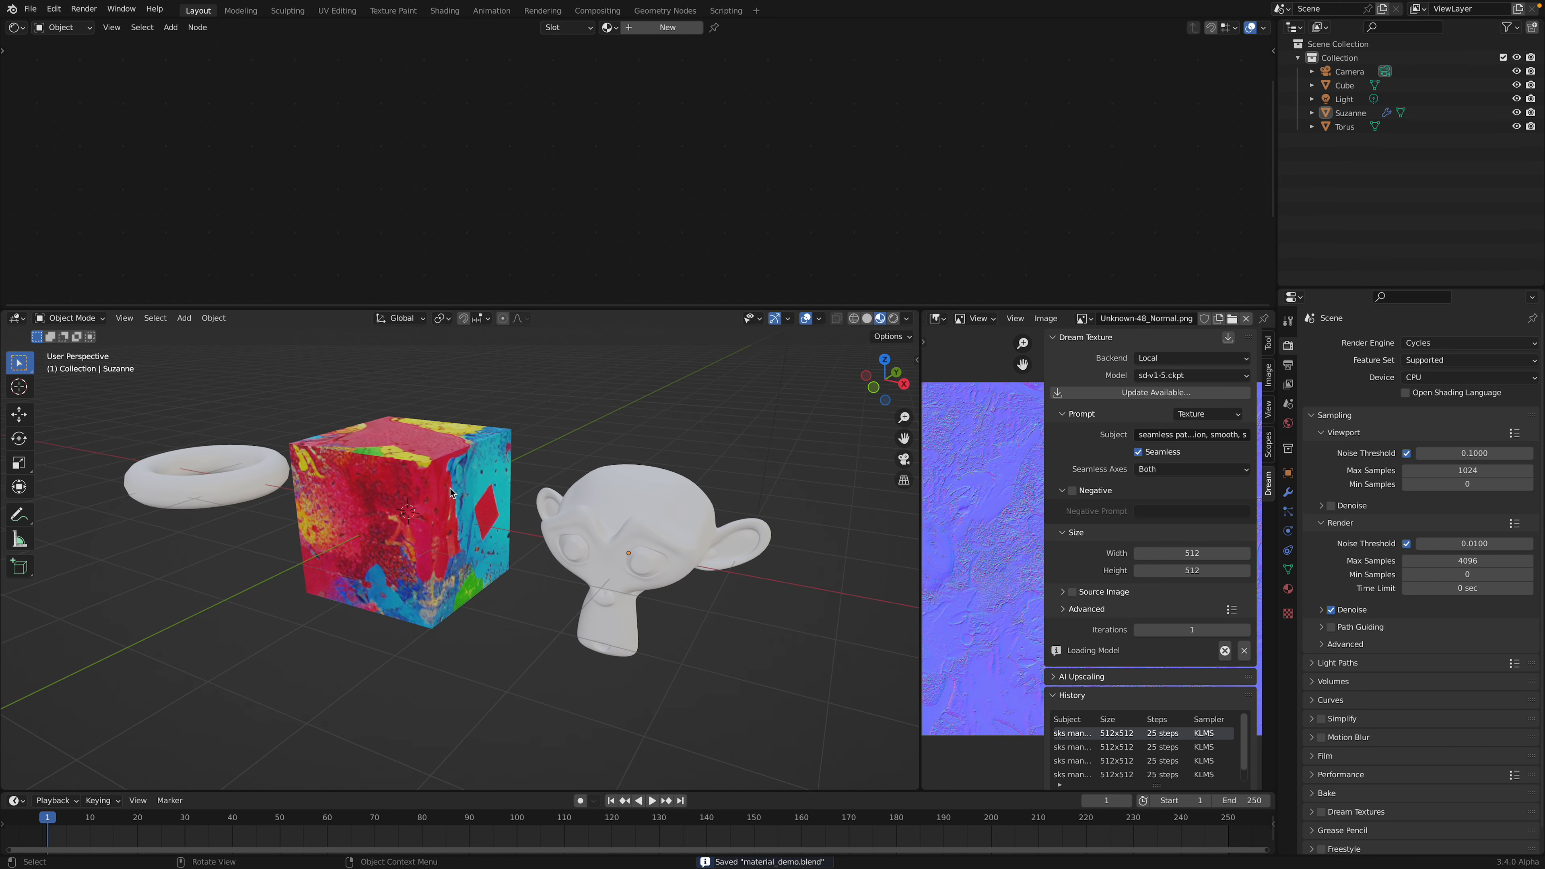
click(245, 475)
middle_drag(365, 505, 377, 487)
shift+click(596, 529)
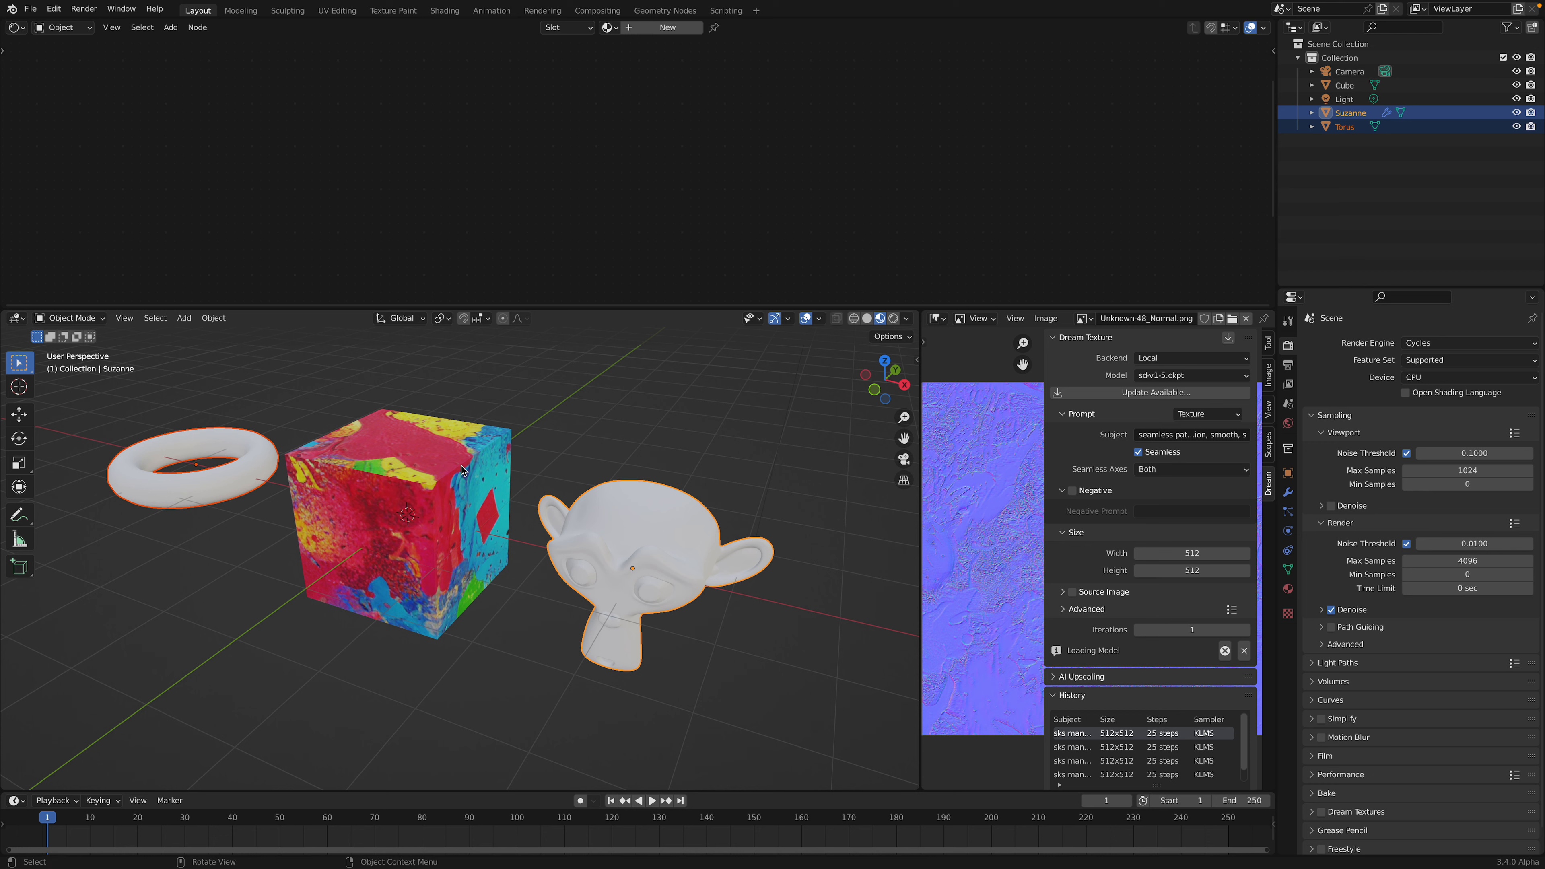
shift+click(471, 473)
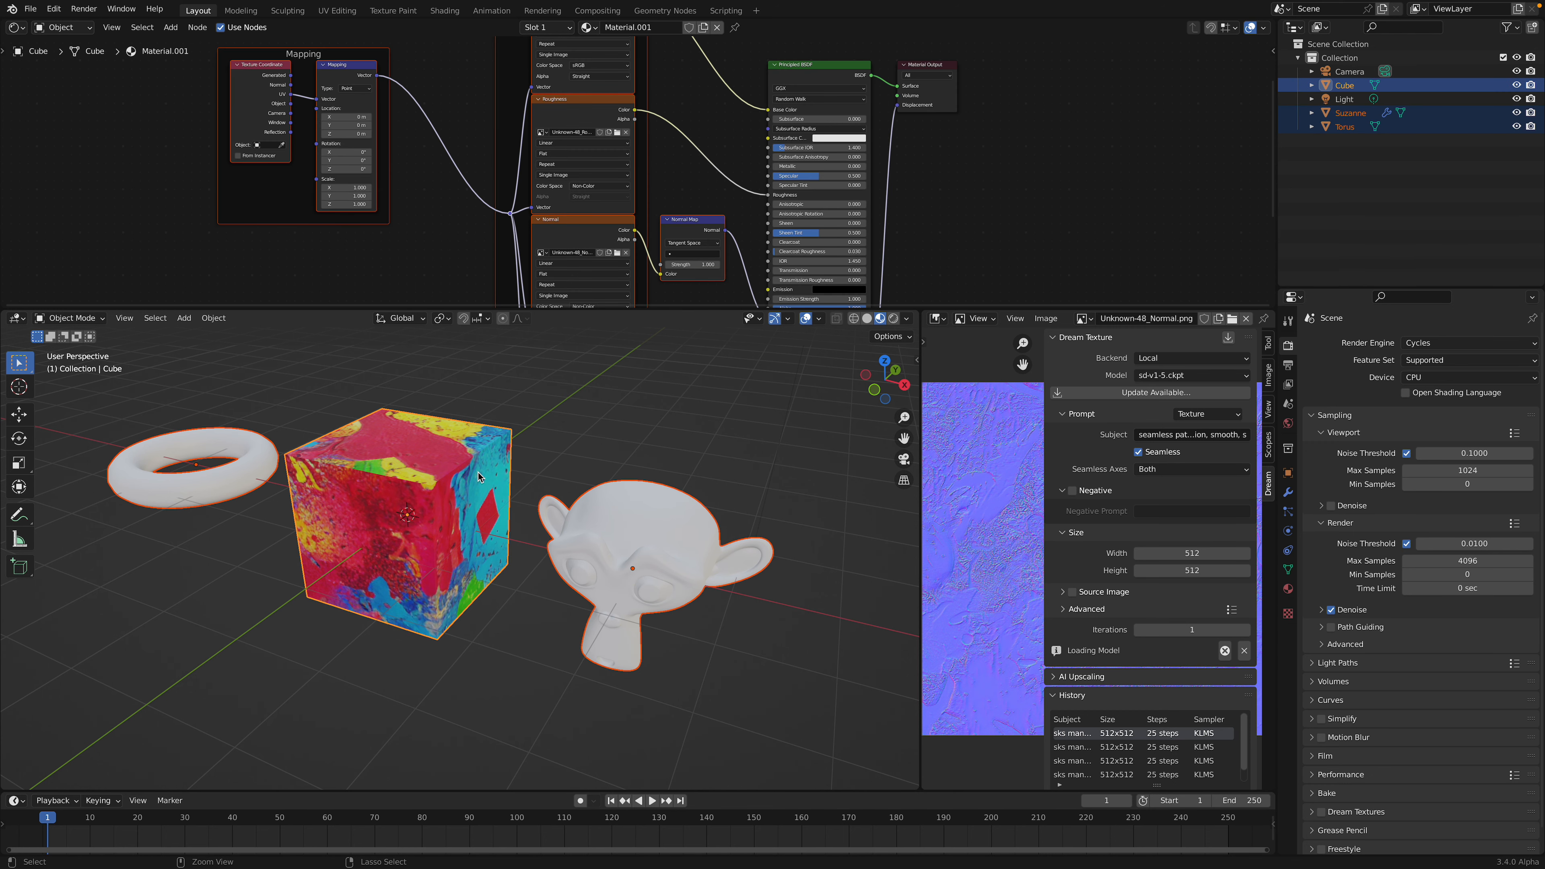
key(ctrl+l)
click(451, 500)
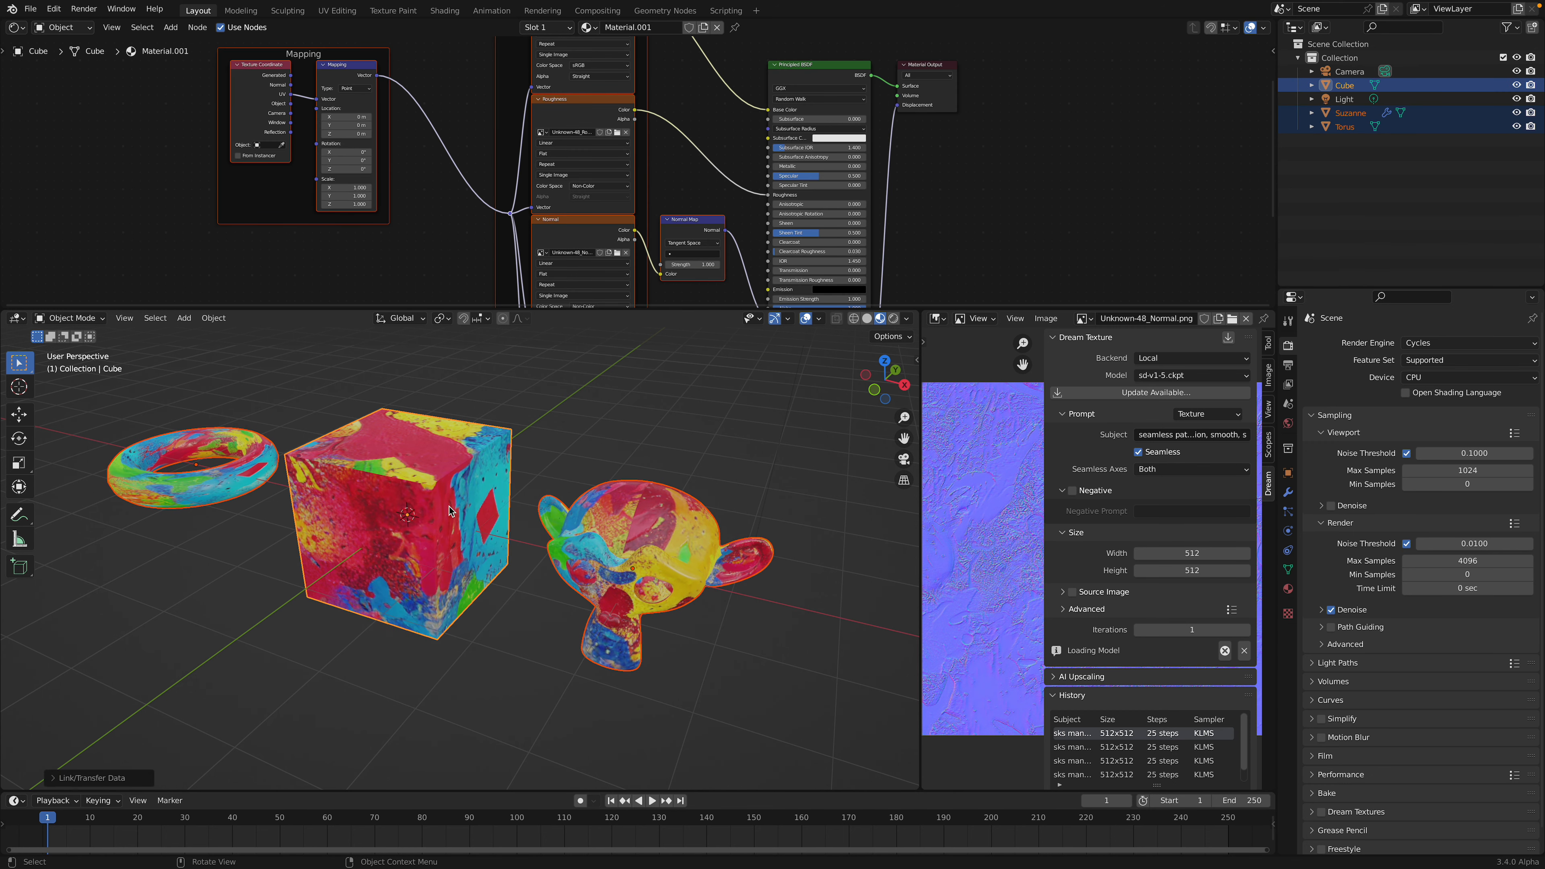
click(619, 477)
key(ctrl+s)
- Select the monkey head and examine the linked material on it up close
click(629, 499)
mouse_move(628, 499)
middle_down()
mouse_move(558, 548)
mouse_move(597, 607)
mouse_move(444, 614)
mouse_move(473, 571)
mouse_move(398, 520)
mouse_move(474, 546)
mouse_move(400, 561)
mouse_move(309, 454)
mouse_move(495, 528)
mouse_move(607, 527)
mouse_move(590, 533)
mouse_move(613, 521)
mouse_move(621, 481)
middle_up()
scroll(557, 549, up, 2)
scroll(444, 614, up, 3)
scroll(444, 614, up, 2)
scroll(444, 613, down, 6)
key(ctrl+s)
scroll(432, 228, down, 2)
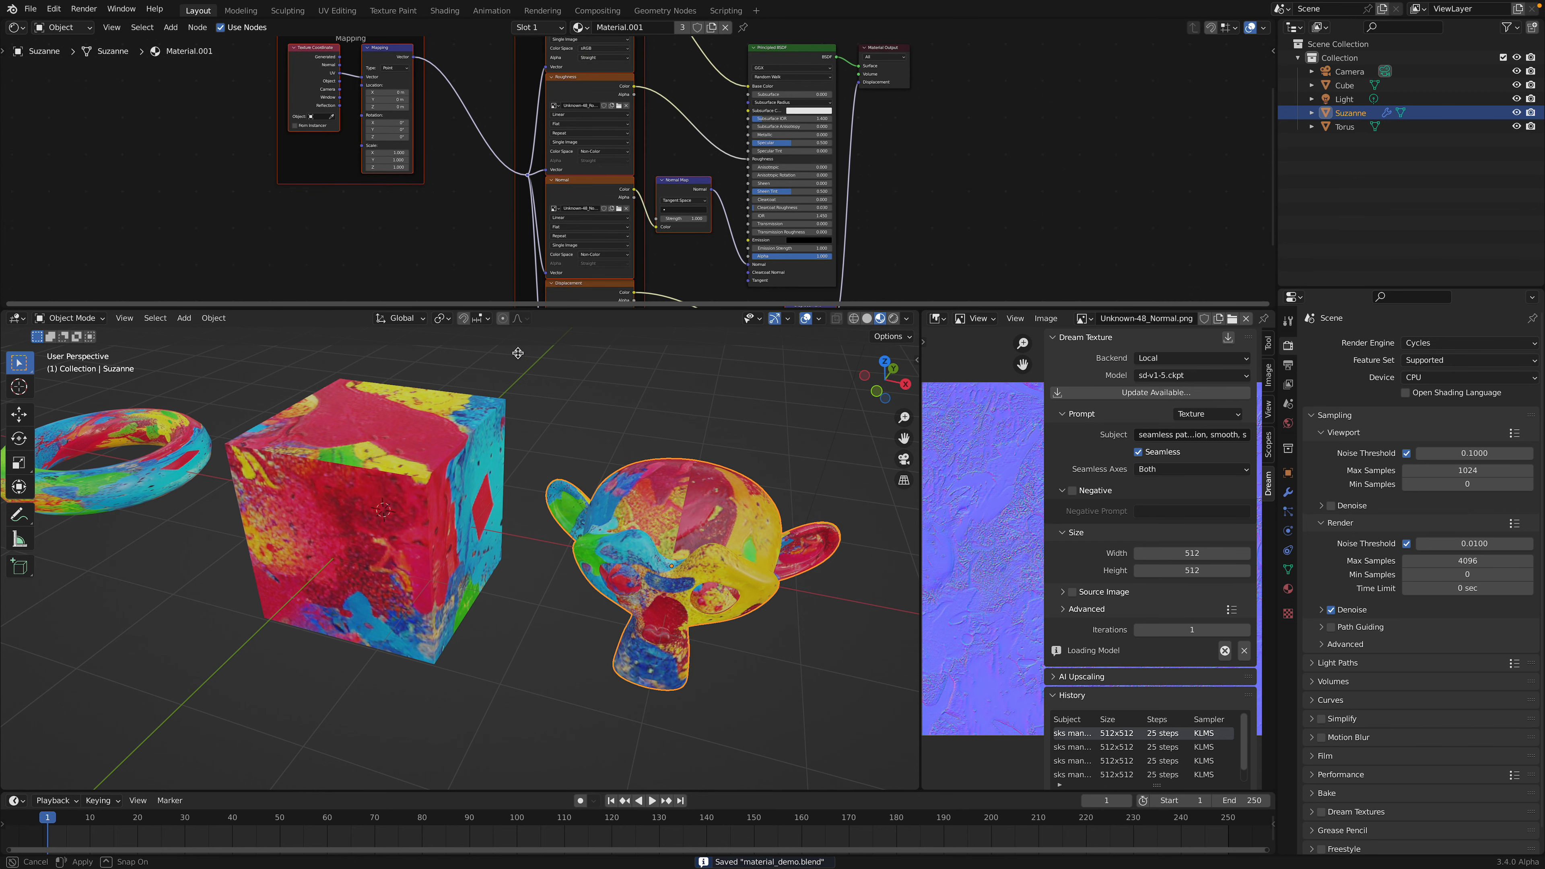
- Make the shader editor taller, set the Normal Map node's strength to 0.6, and save the file
drag(512, 308, 512, 425)
scroll(491, 273, up, 4)
shift+drag(491, 273, 441, 273)
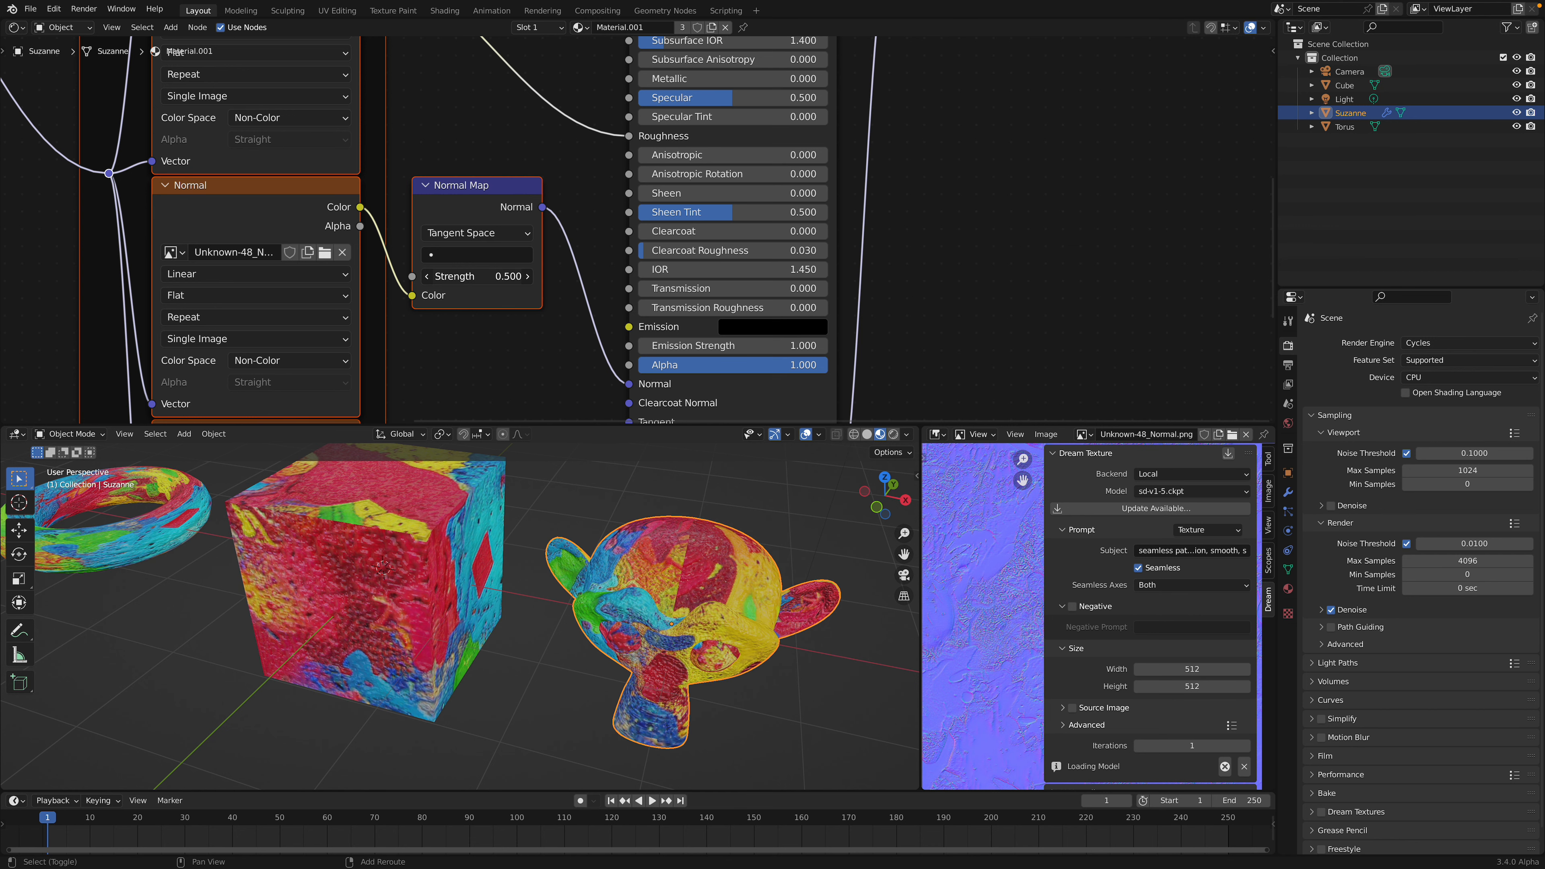
scroll(608, 290, down, 7)
middle_drag(608, 290, 599, 370)
key(ctrl+s)
drag(805, 171, 832, 174)
middle_drag(738, 177, 775, 89)
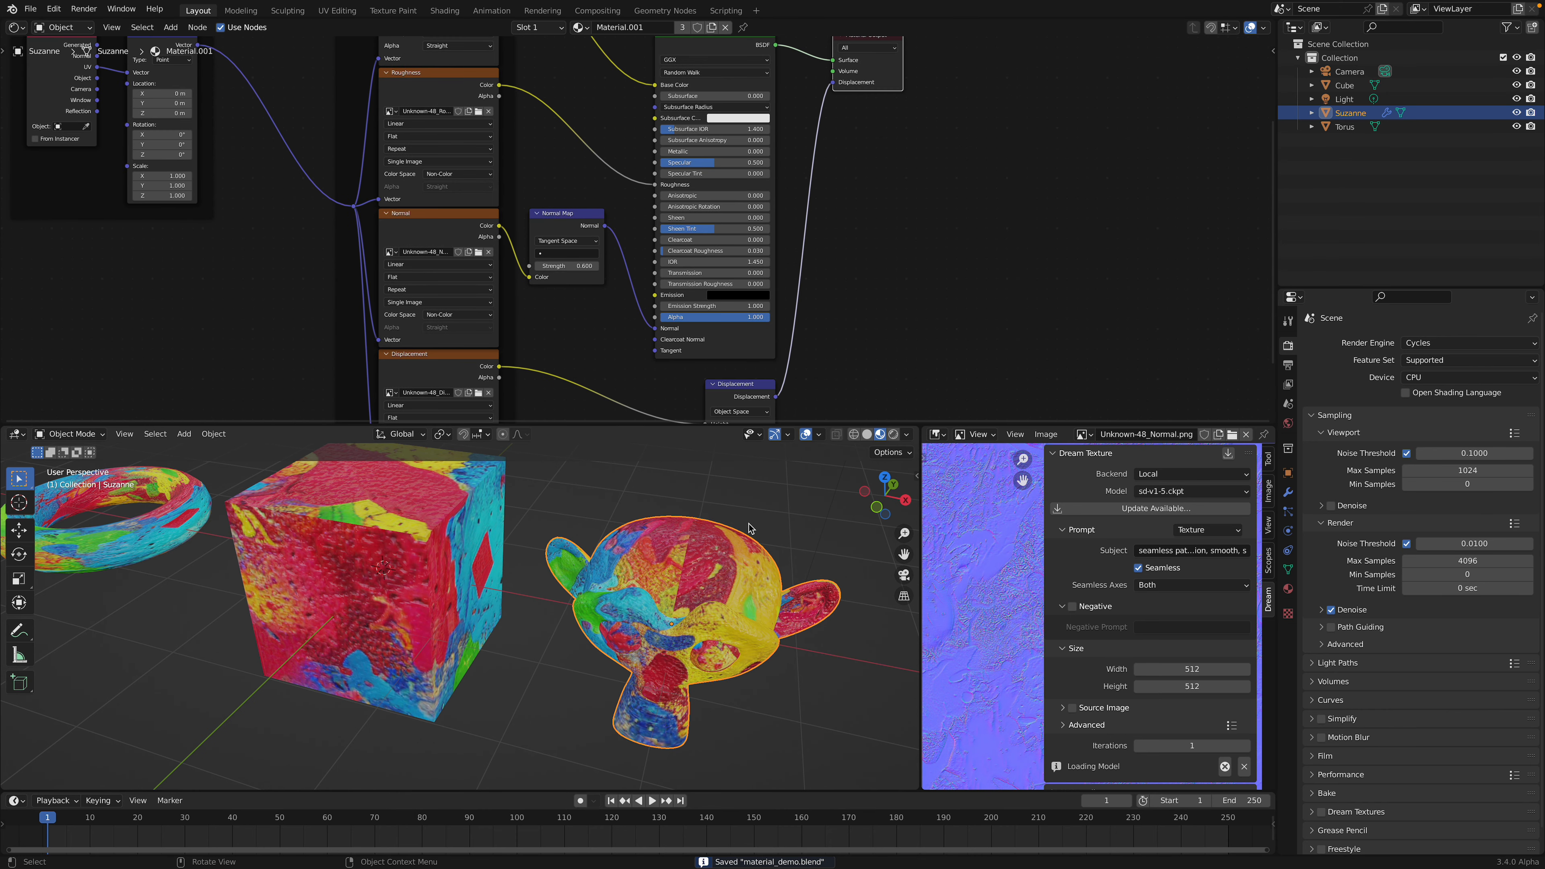
- Set the material's surface displacement method to Displacement and Bump, and save the file
middle_drag(702, 547, 703, 512)
scroll(1358, 635, down, 1)
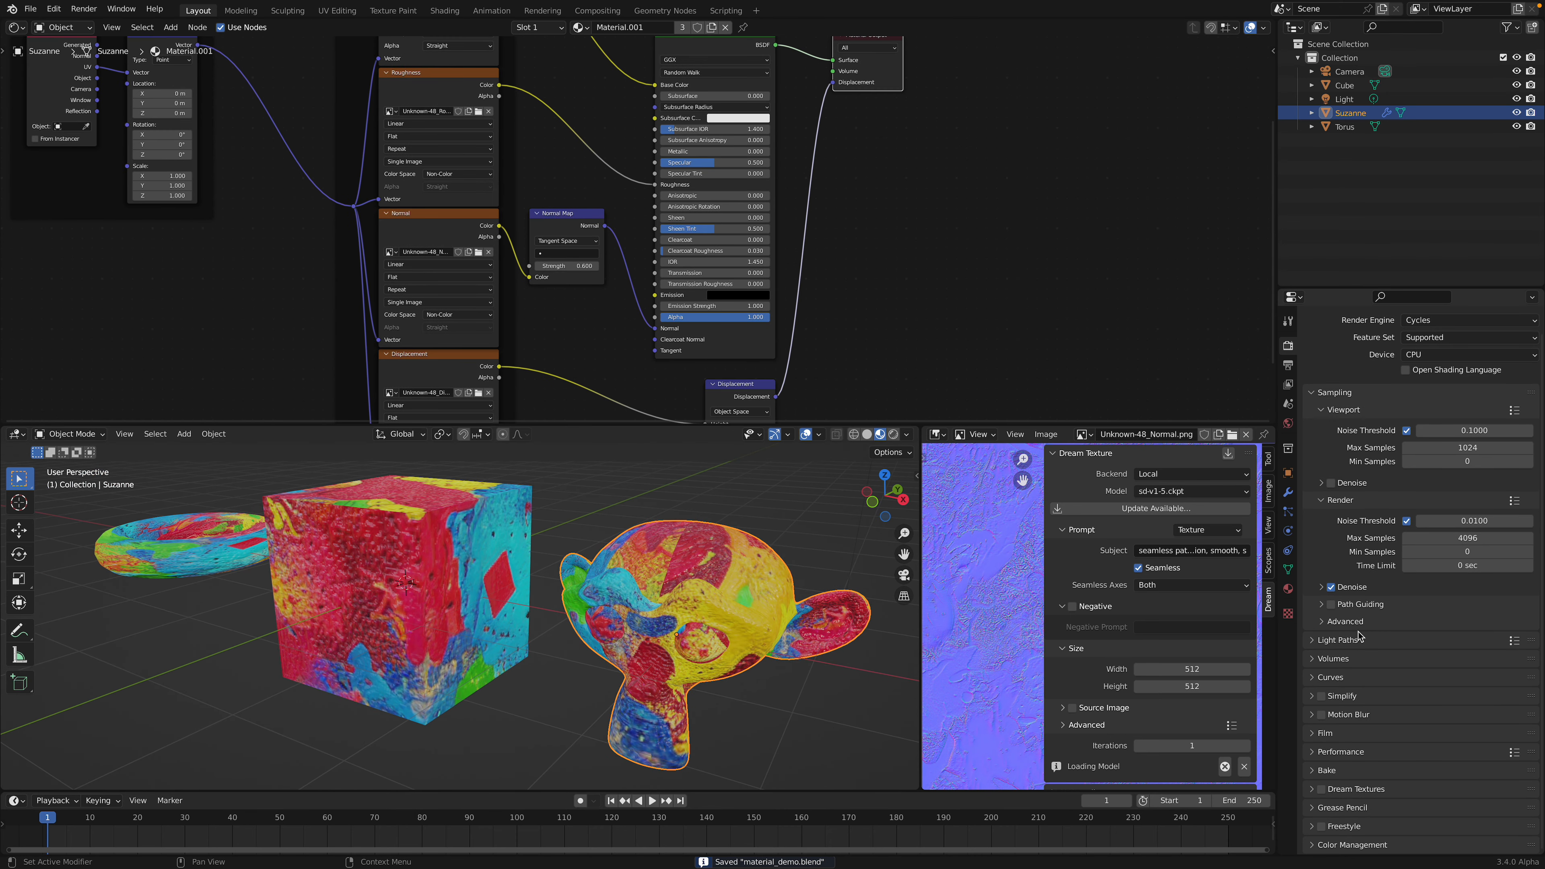
click(1288, 589)
scroll(1380, 659, down, 10)
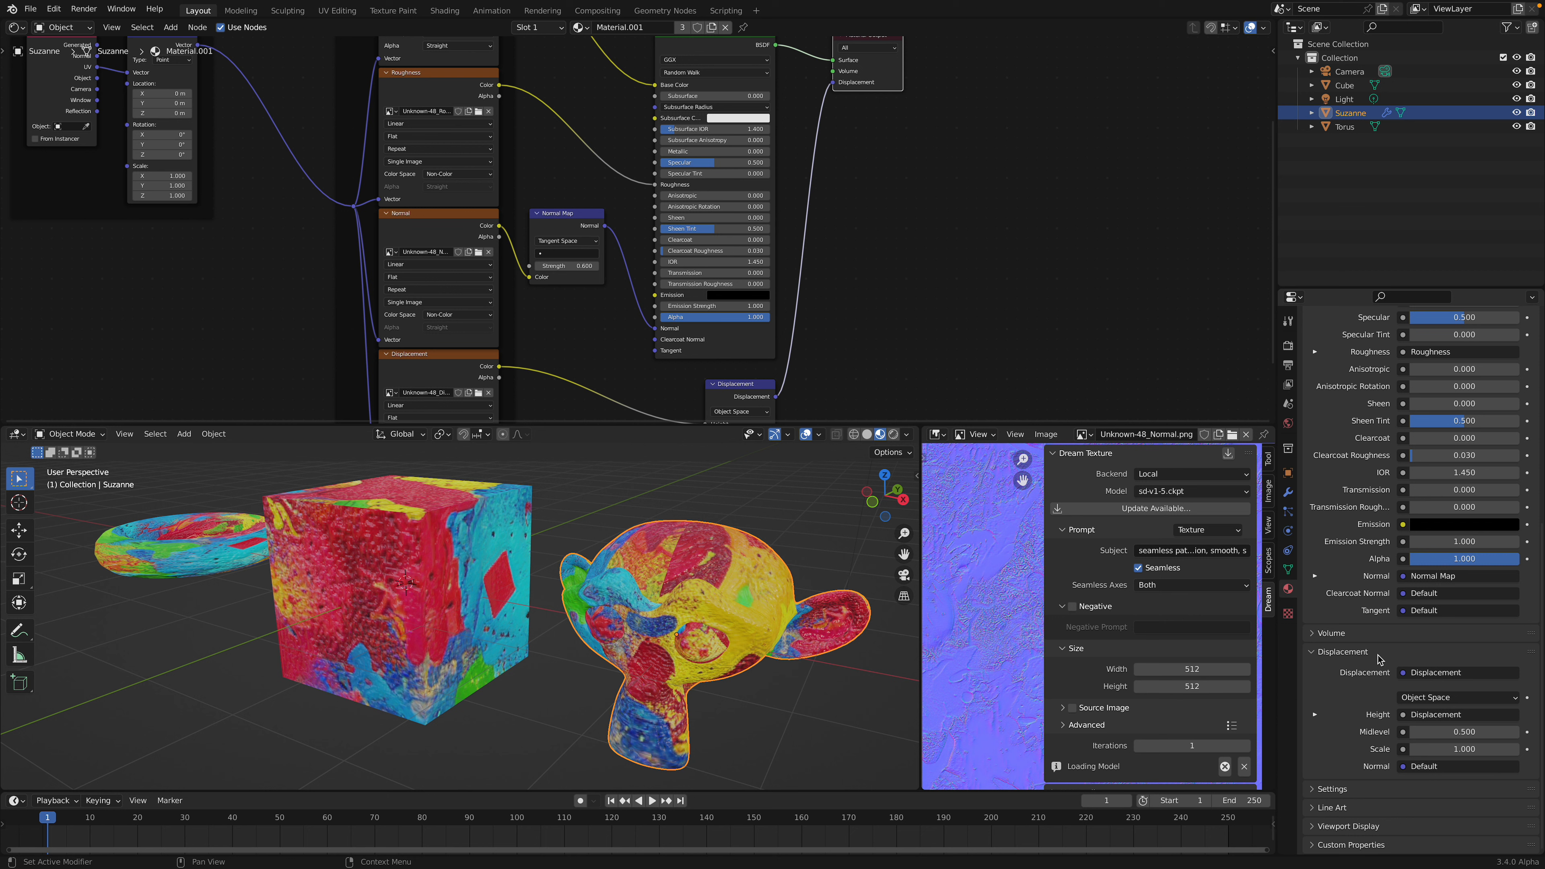
click(1354, 786)
scroll(1357, 785, down, 8)
click(1421, 699)
click(1445, 747)
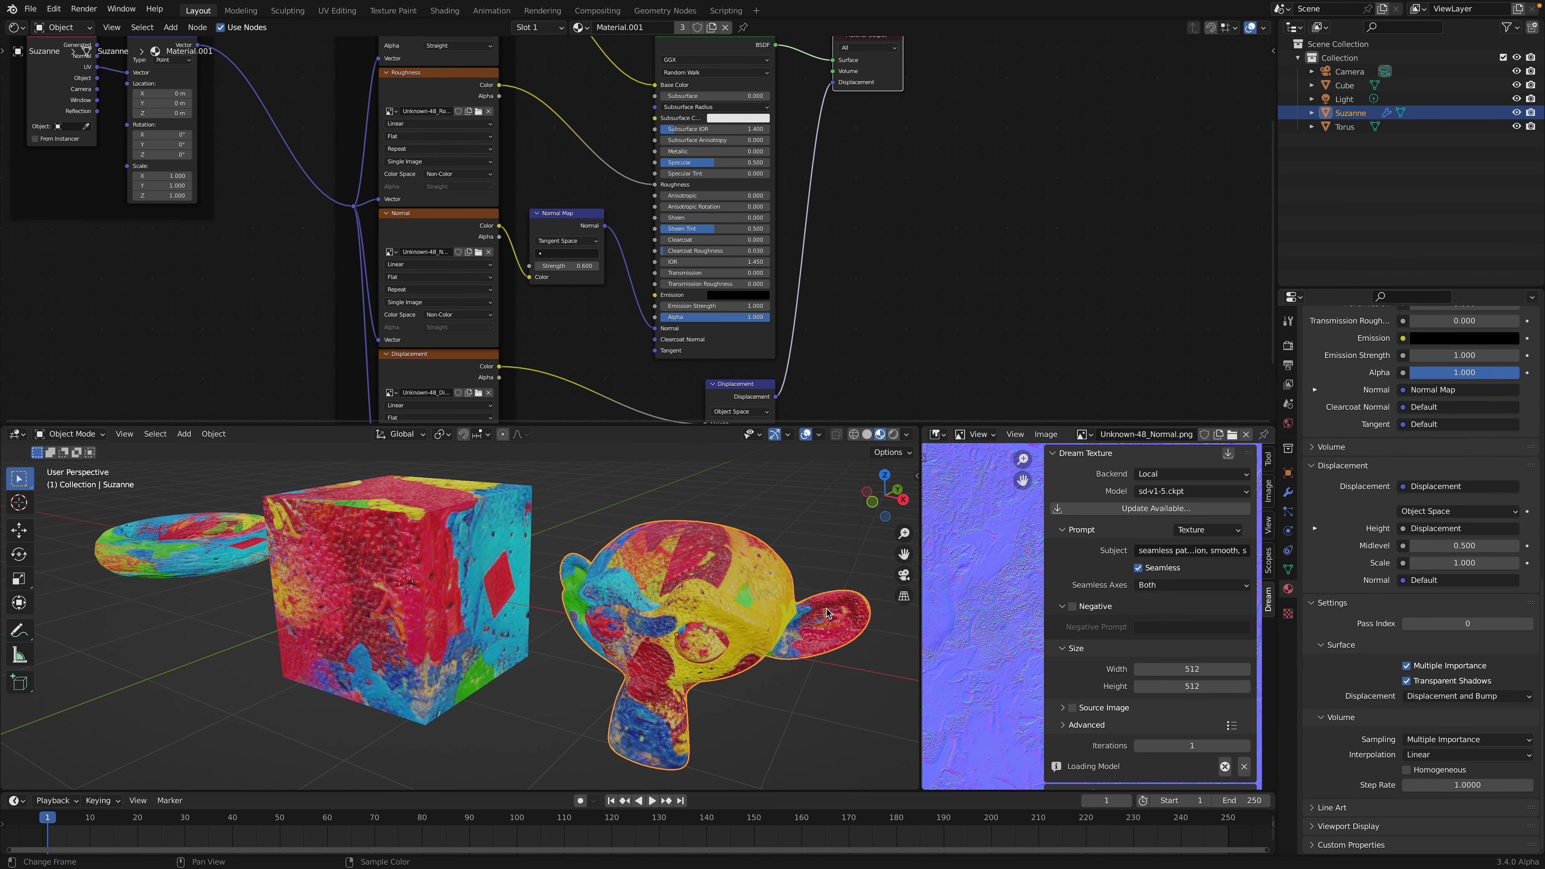
click(766, 524)
middle_drag(765, 523, 760, 477)
key(ctrl+s)
- Try the Normal Map node in Blender Object Space with a strength of 0.26
scroll(536, 289, up, 6)
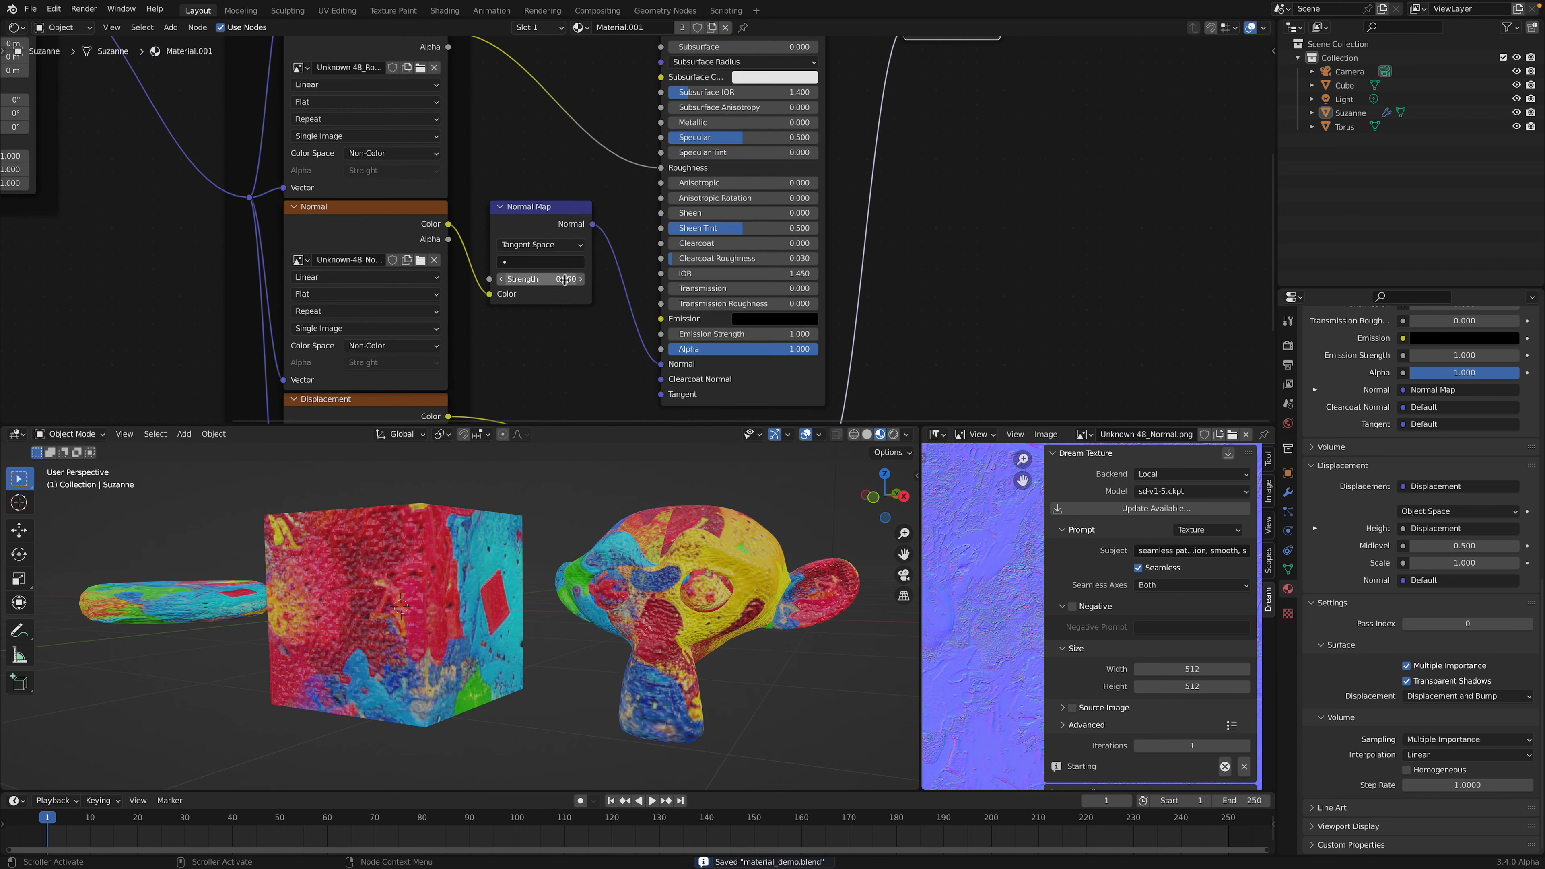
drag(534, 293, 493, 293)
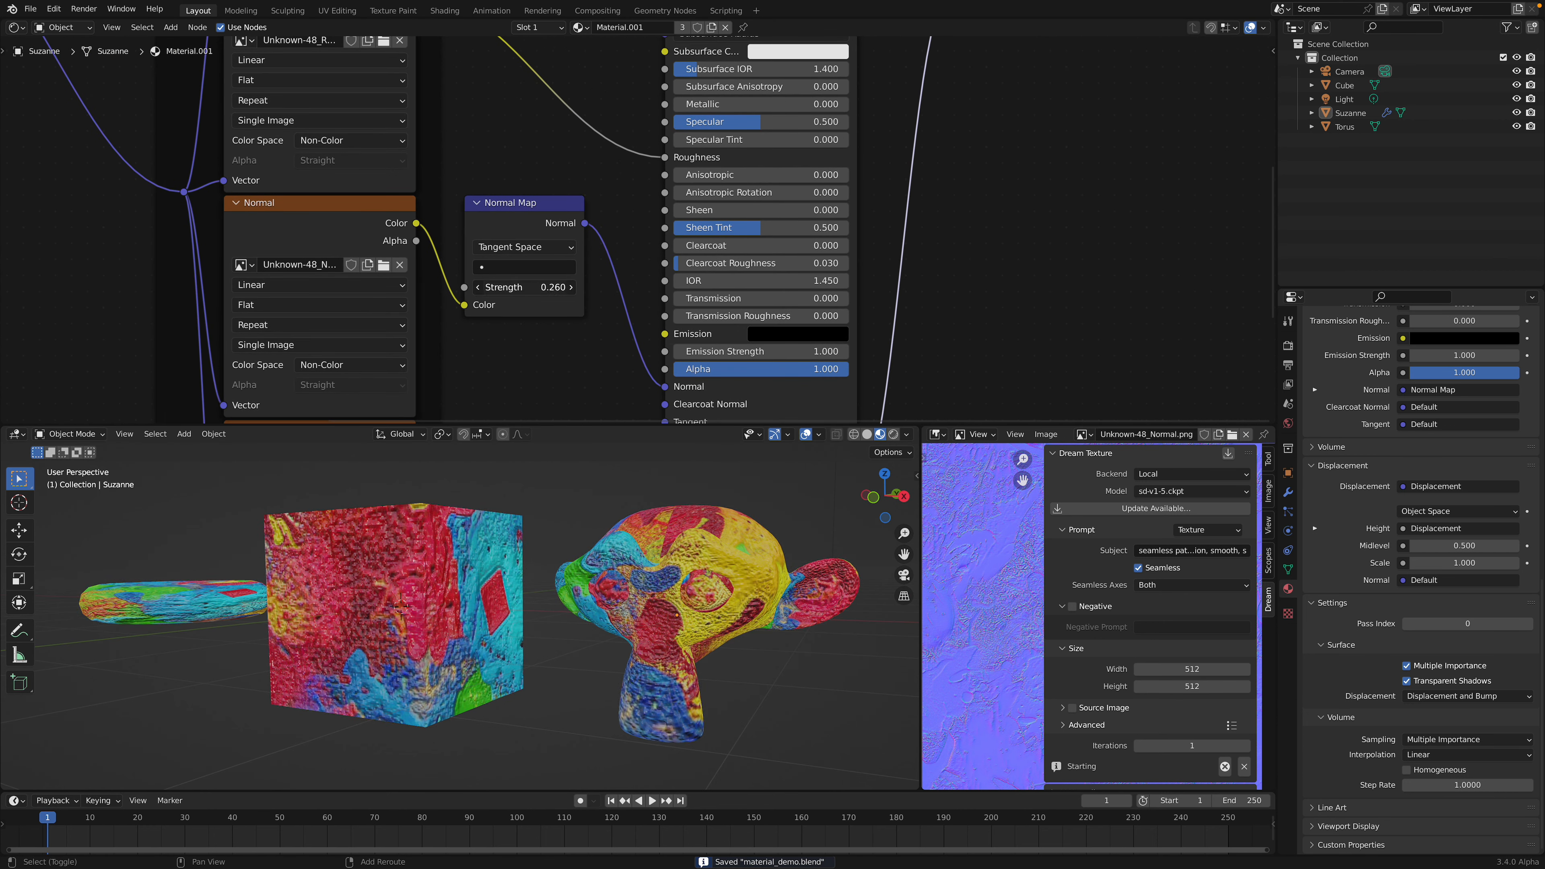
click(550, 250)
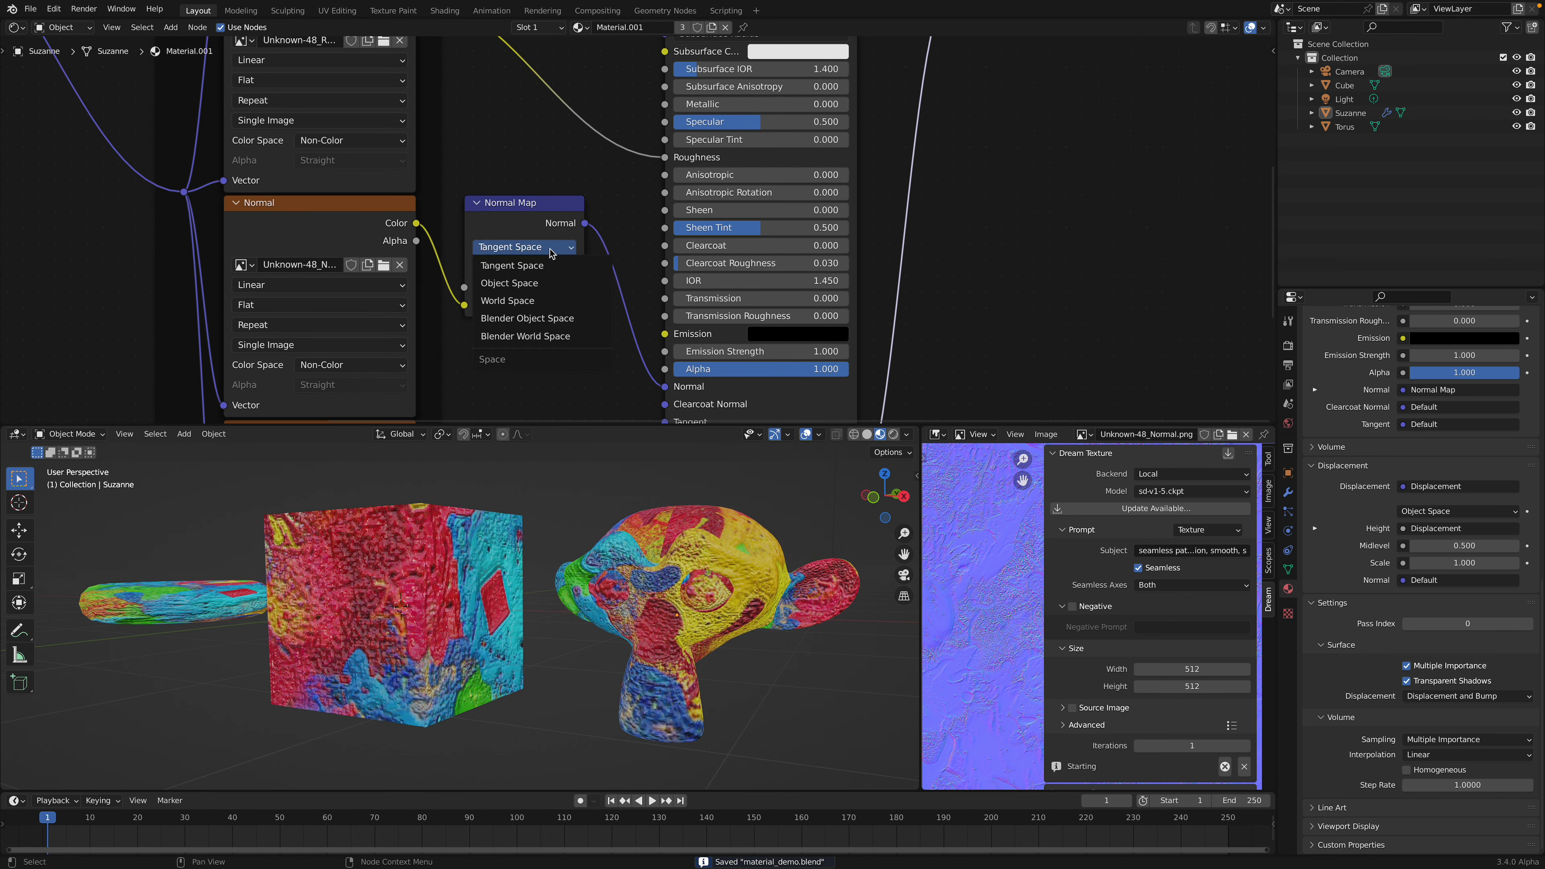
click(555, 319)
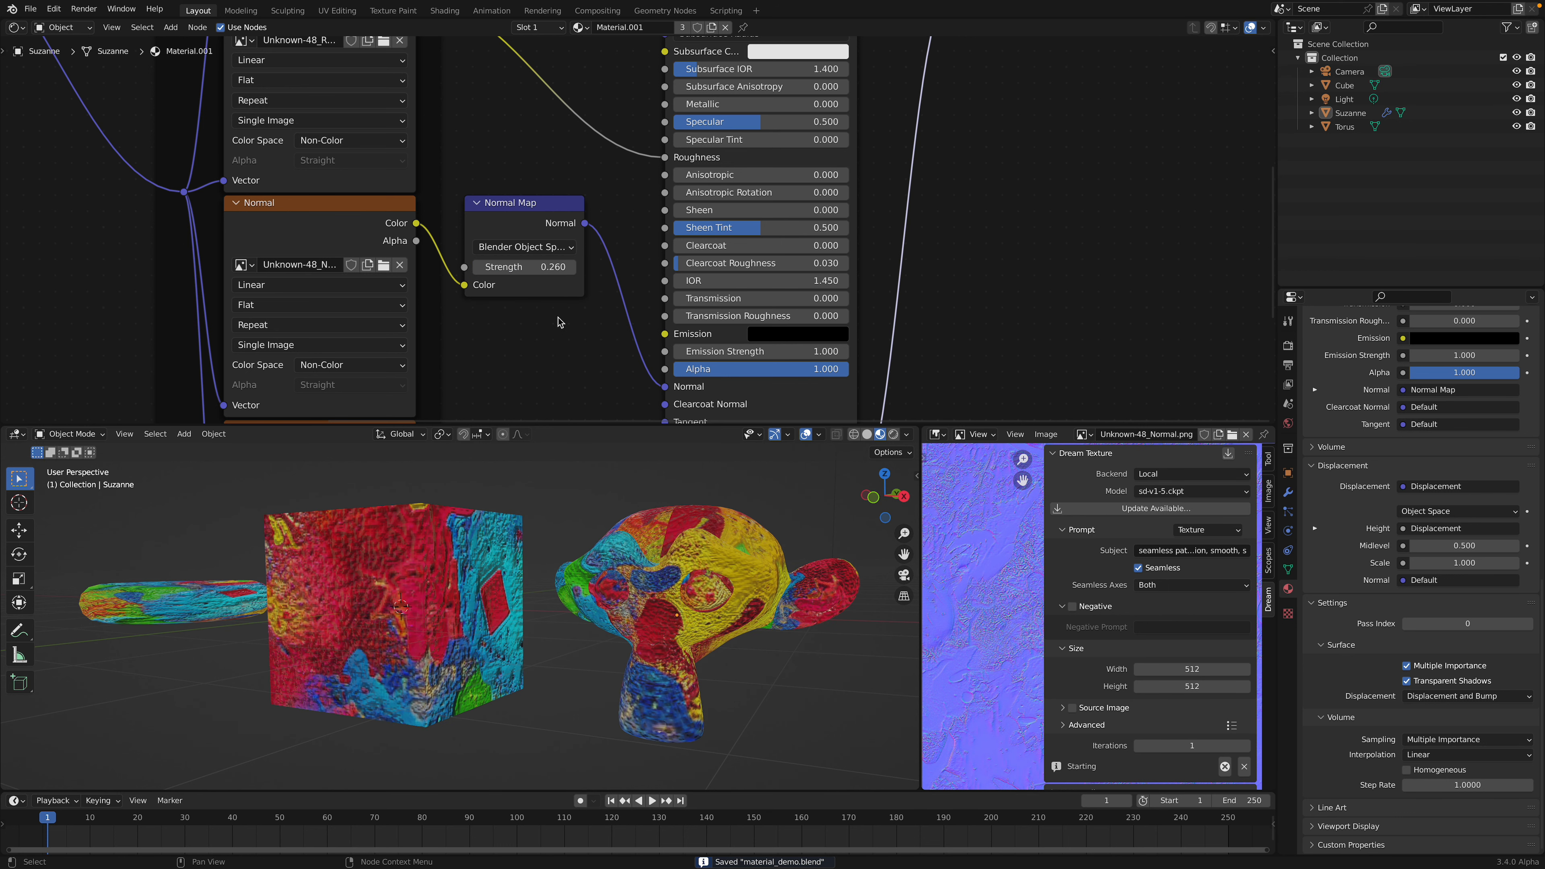
- Switch the Normal Map node to Blender World Space with a strength of 0.1, and save the file
click(551, 247)
click(557, 335)
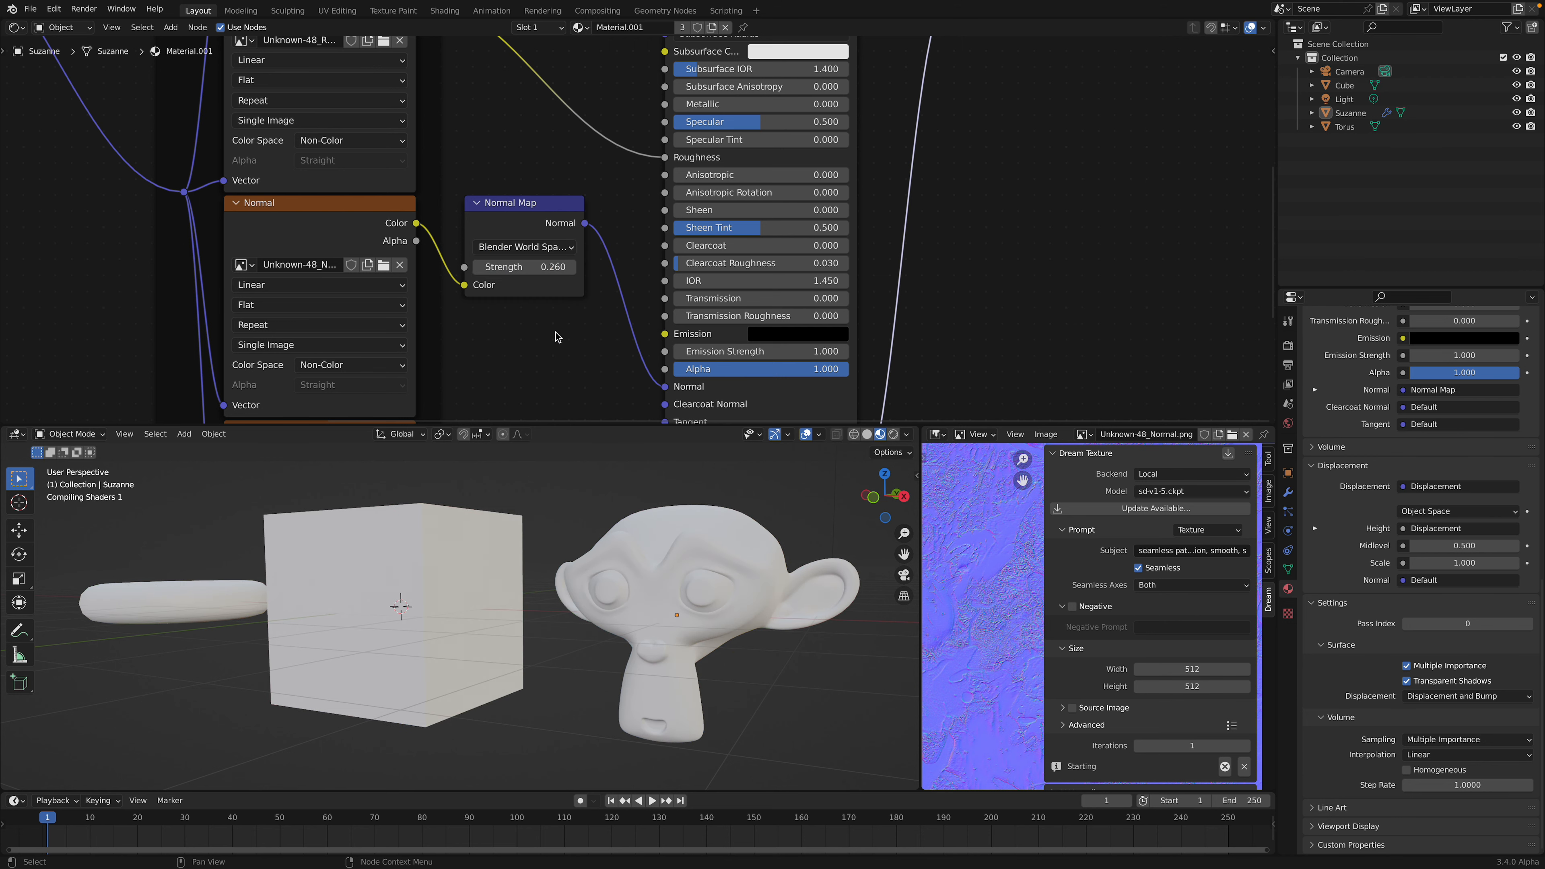
shift+drag(535, 267, 519, 266)
middle_drag(638, 530, 678, 586)
key(ctrl+s)
- Set the Mapping node's X, Y and Z scale to 5.48 and save the file
ctrl+scroll(507, 362, down, 3)
scroll(535, 304, left, 7)
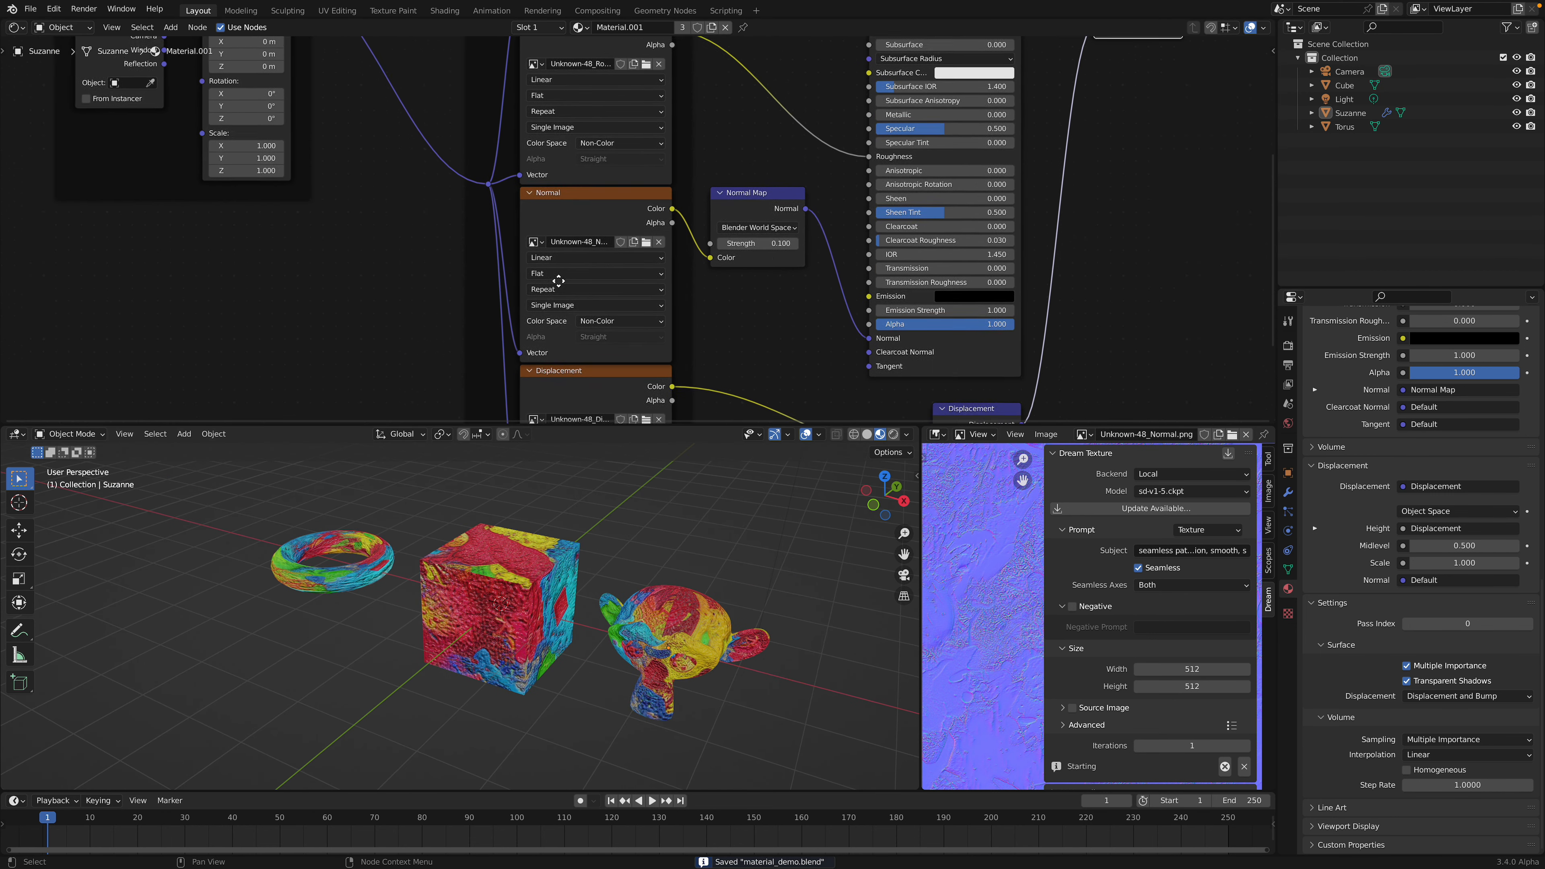
ctrl+scroll(569, 298, up, 2)
scroll(602, 332, left, 3)
ctrl+scroll(632, 346, up, 2)
scroll(499, 280, up, 1)
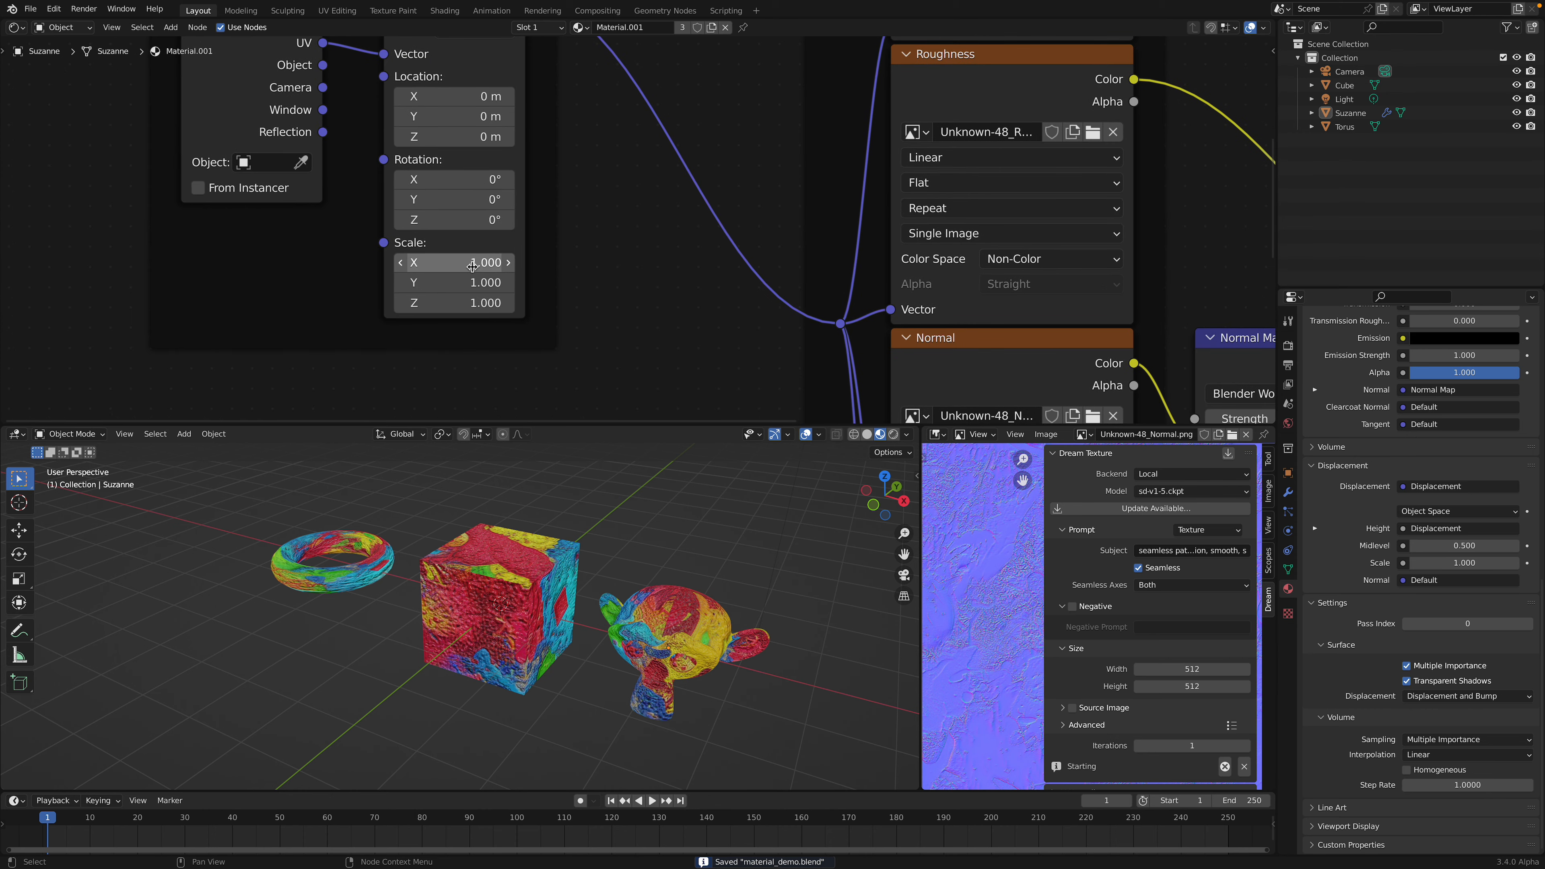
scroll(510, 307, down, 4)
scroll(511, 299, up, 3)
drag(532, 285, 658, 314)
middle_drag(645, 541, 696, 533)
key(ctrl+s)
- Reduce the Normal Map node's strength to 0 and check the result on the objects
middle_drag(862, 301, 633, 182)
scroll(804, 258, up, 1)
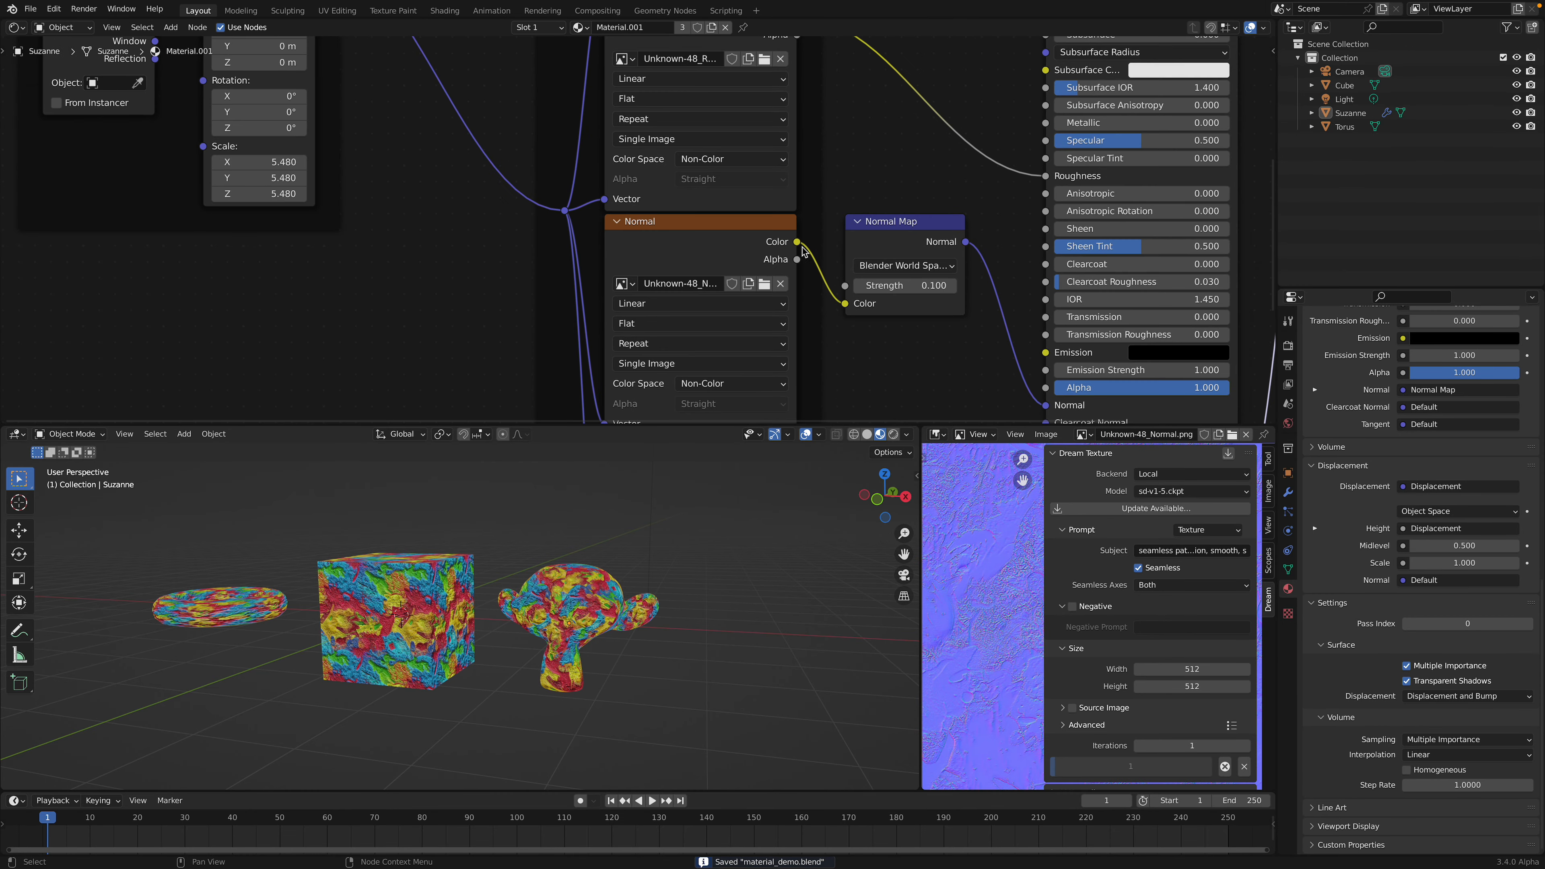
middle_drag(804, 258, 669, 268)
scroll(663, 269, up, 6)
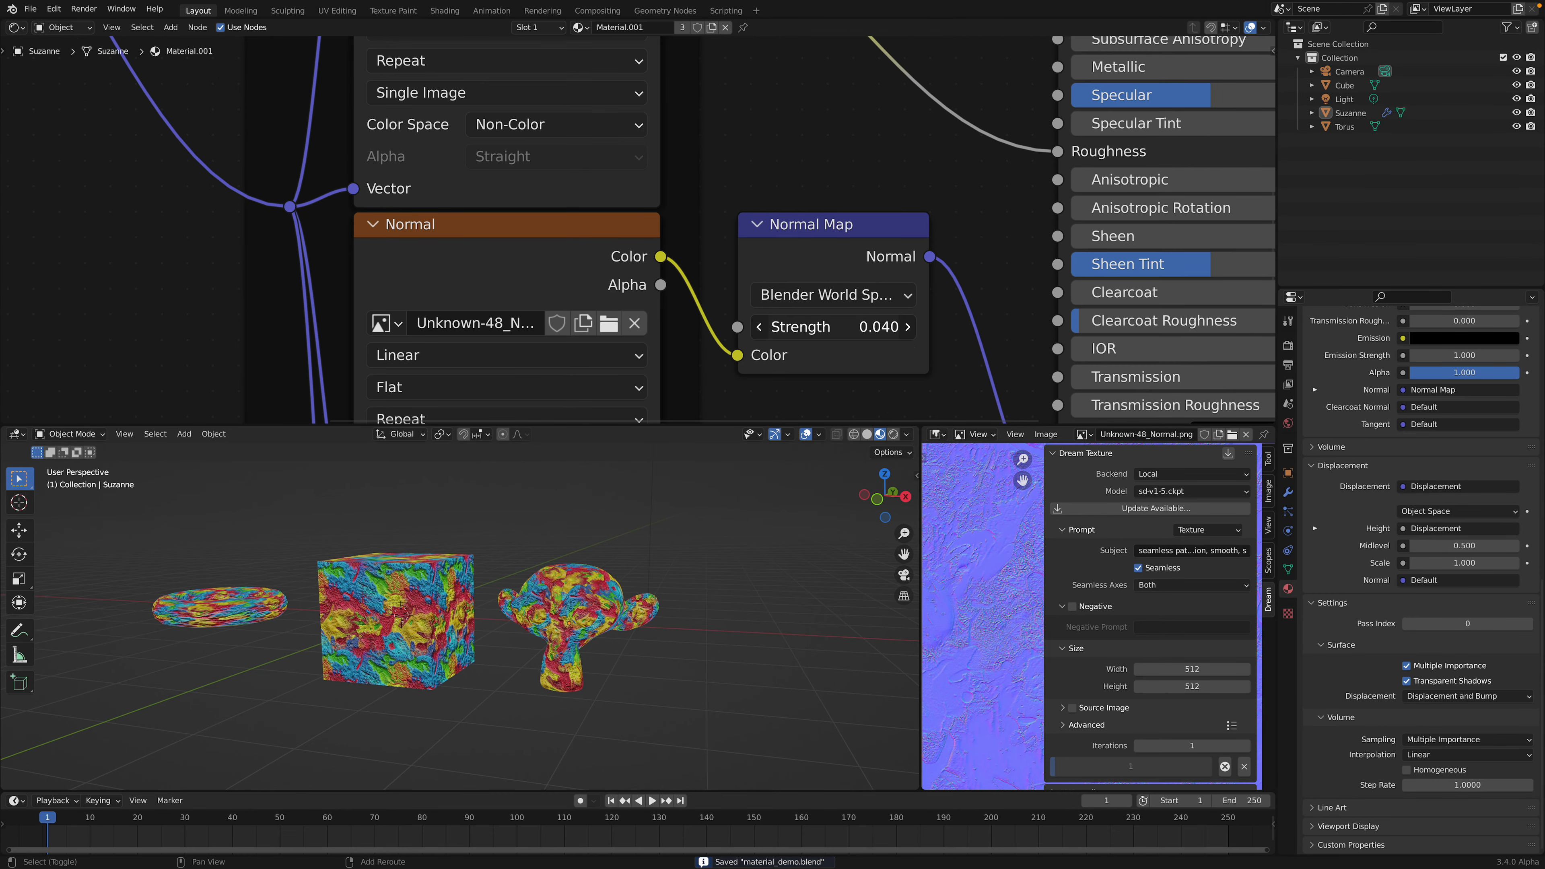
scroll(665, 561, up, 3)
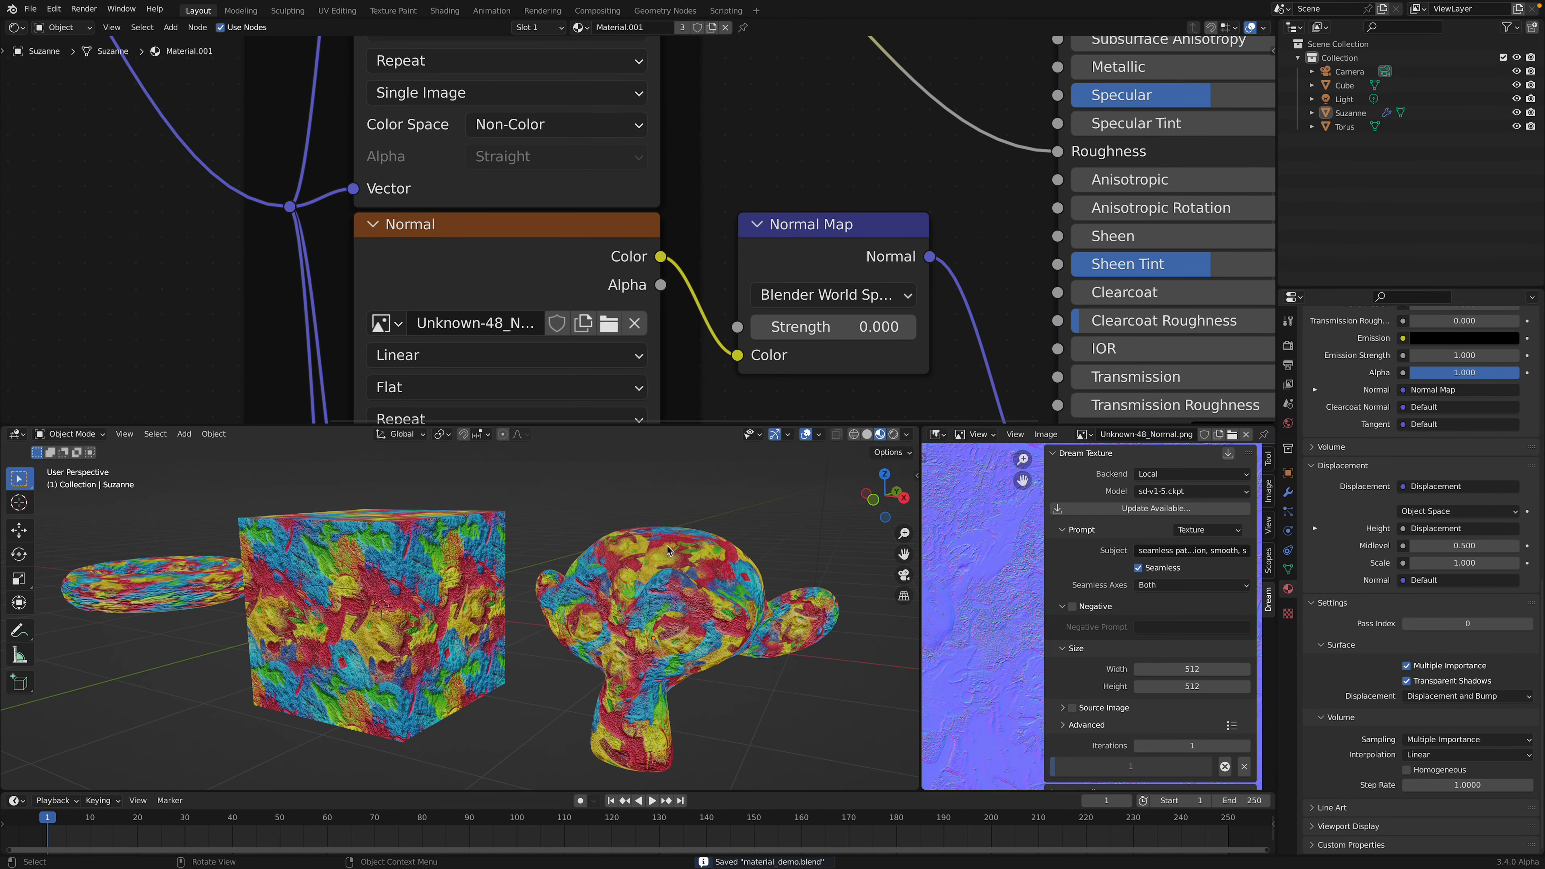
scroll(668, 550, down, 2)
scroll(883, 410, down, 5)
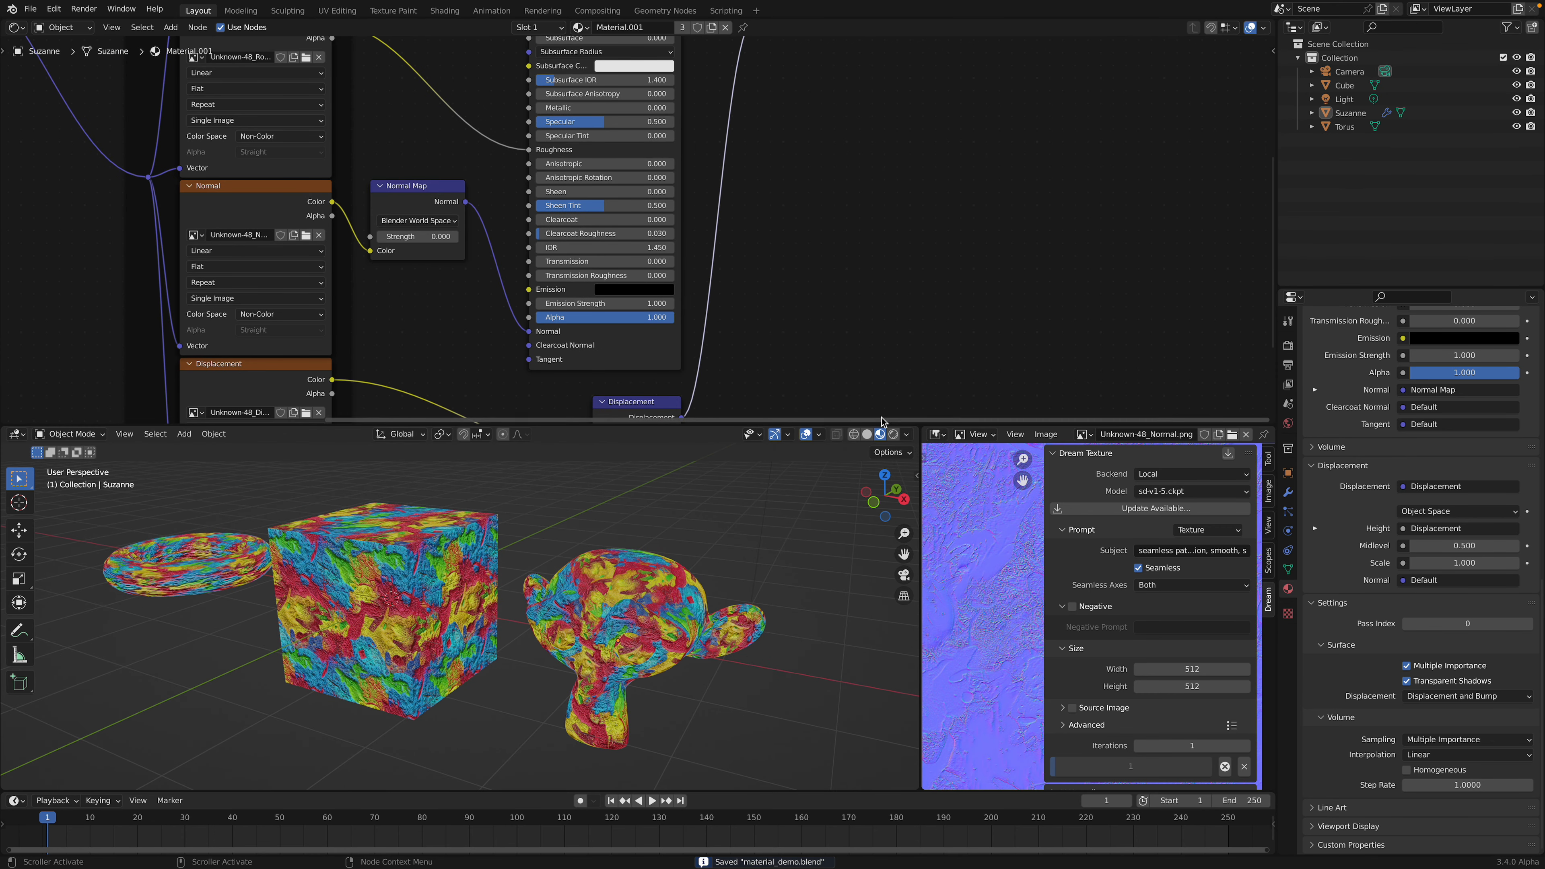
- Switch the viewport to Rendered shading, set the Displacement node's scale to 0.05, and save the file
click(893, 433)
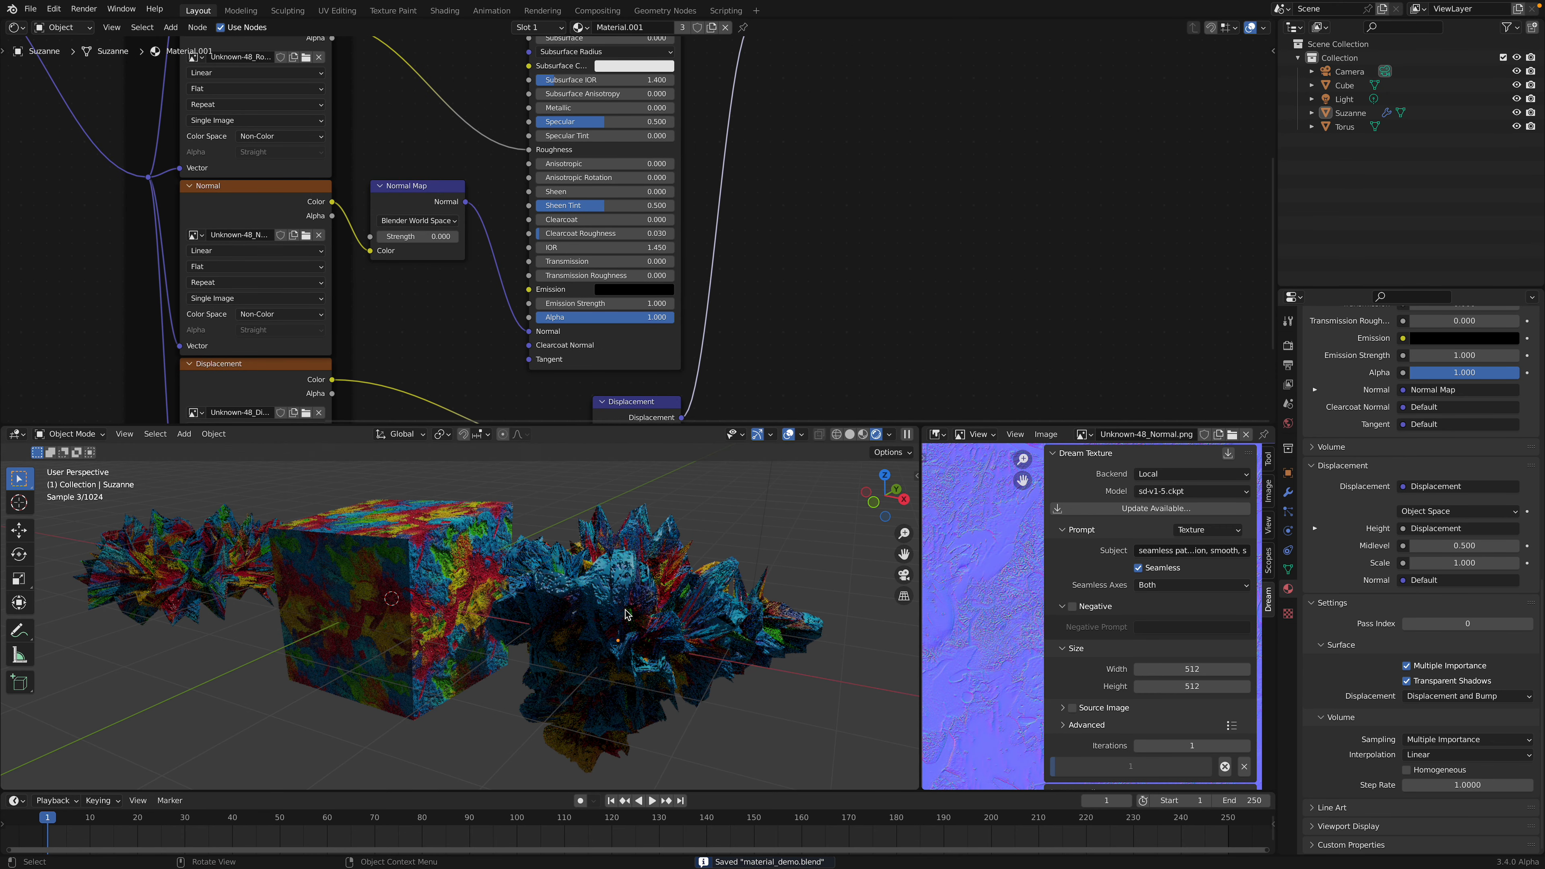
click(627, 615)
scroll(693, 195, down, 3)
scroll(659, 333, up, 2)
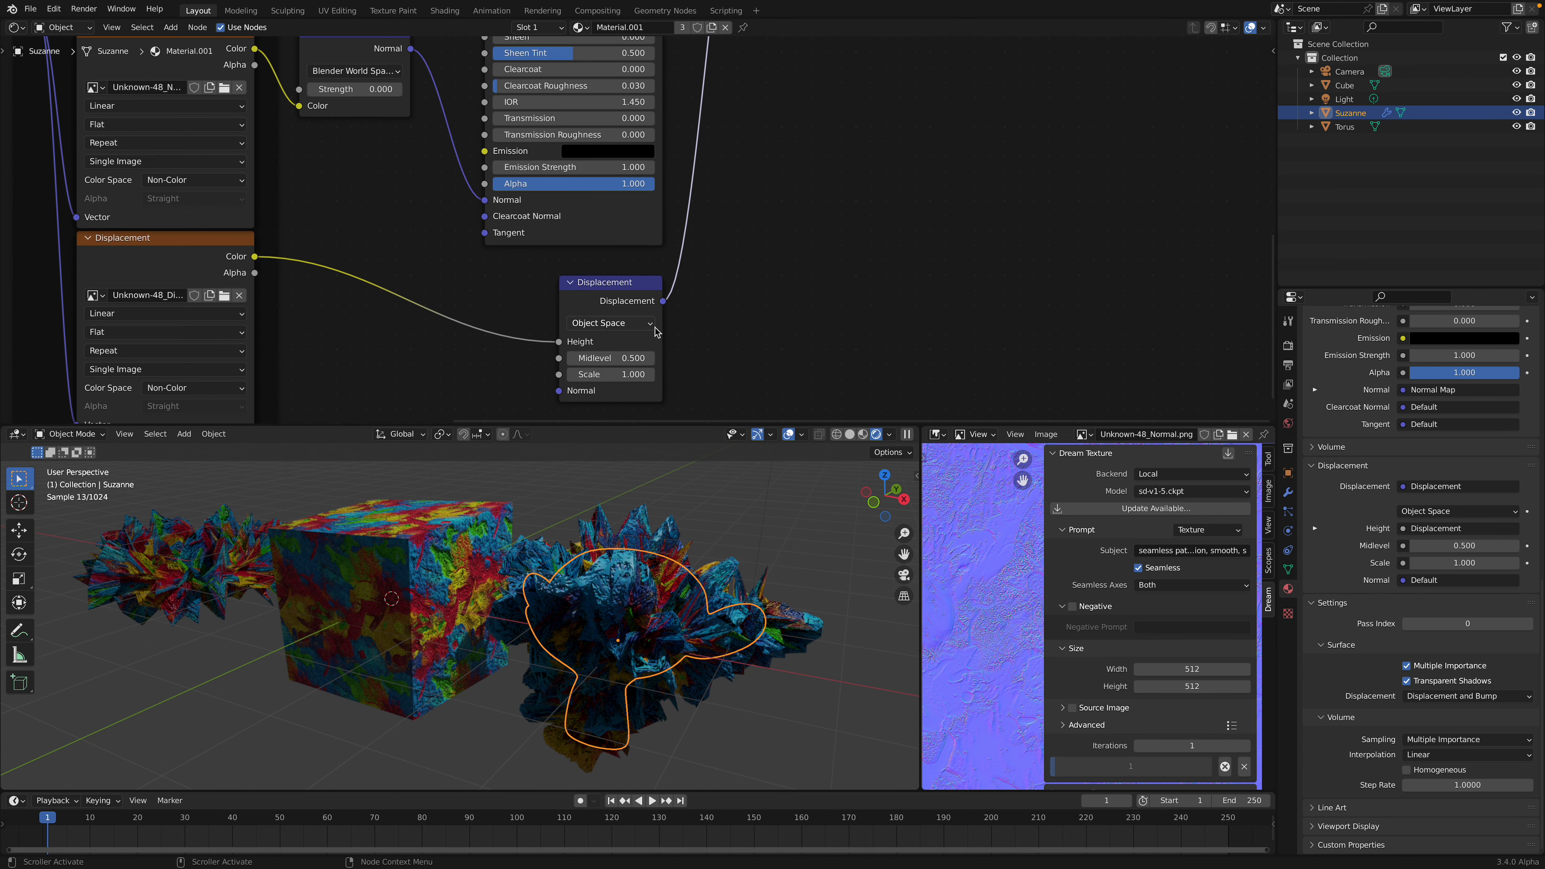
scroll(658, 333, up, 1)
click(609, 399)
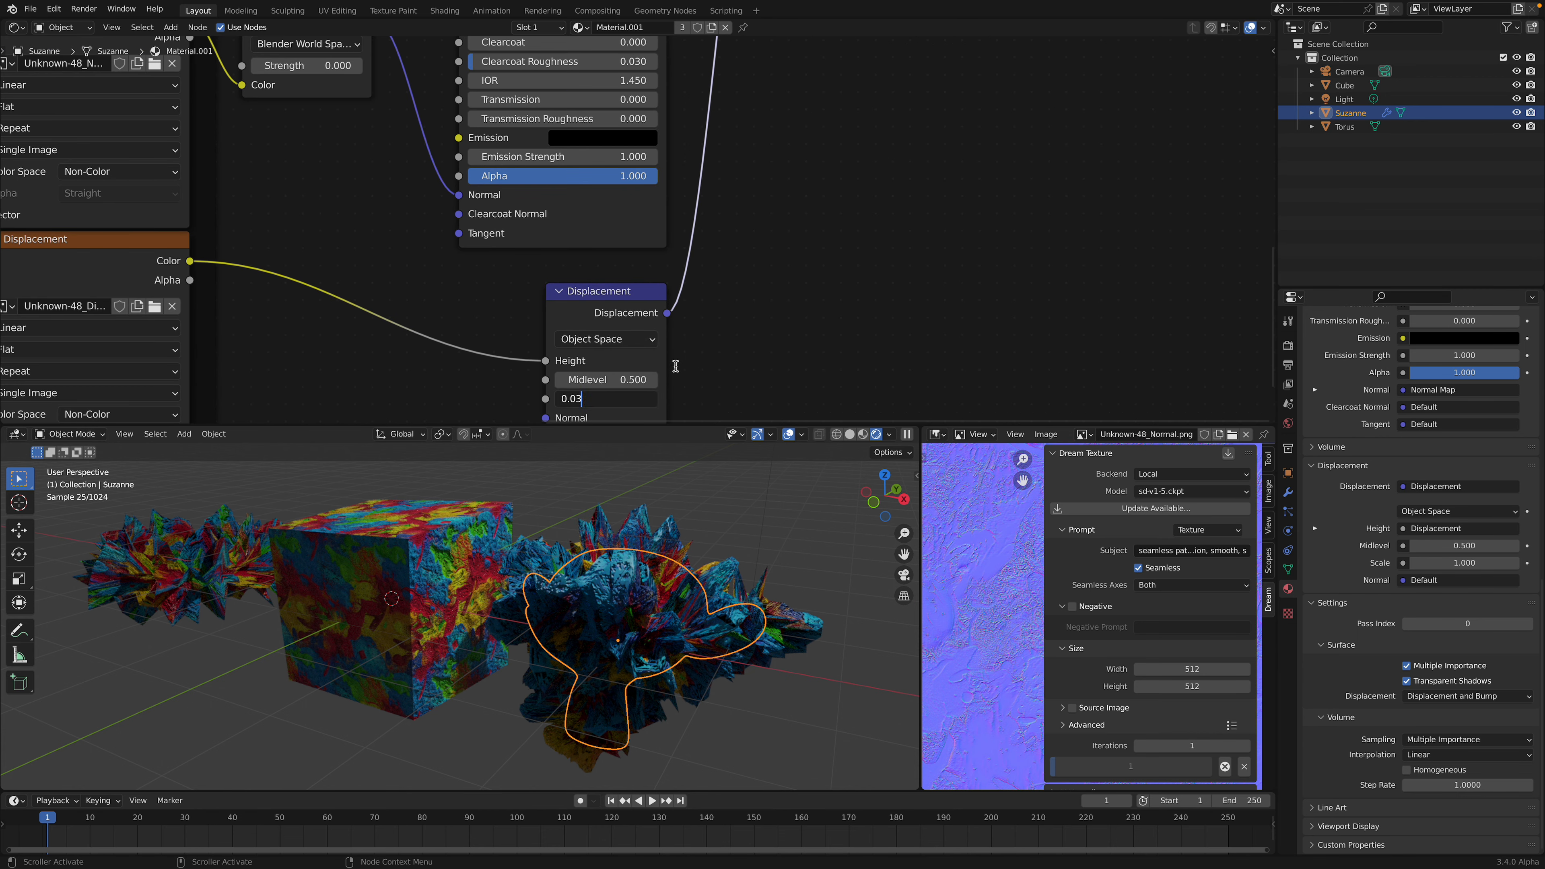
key(Return)
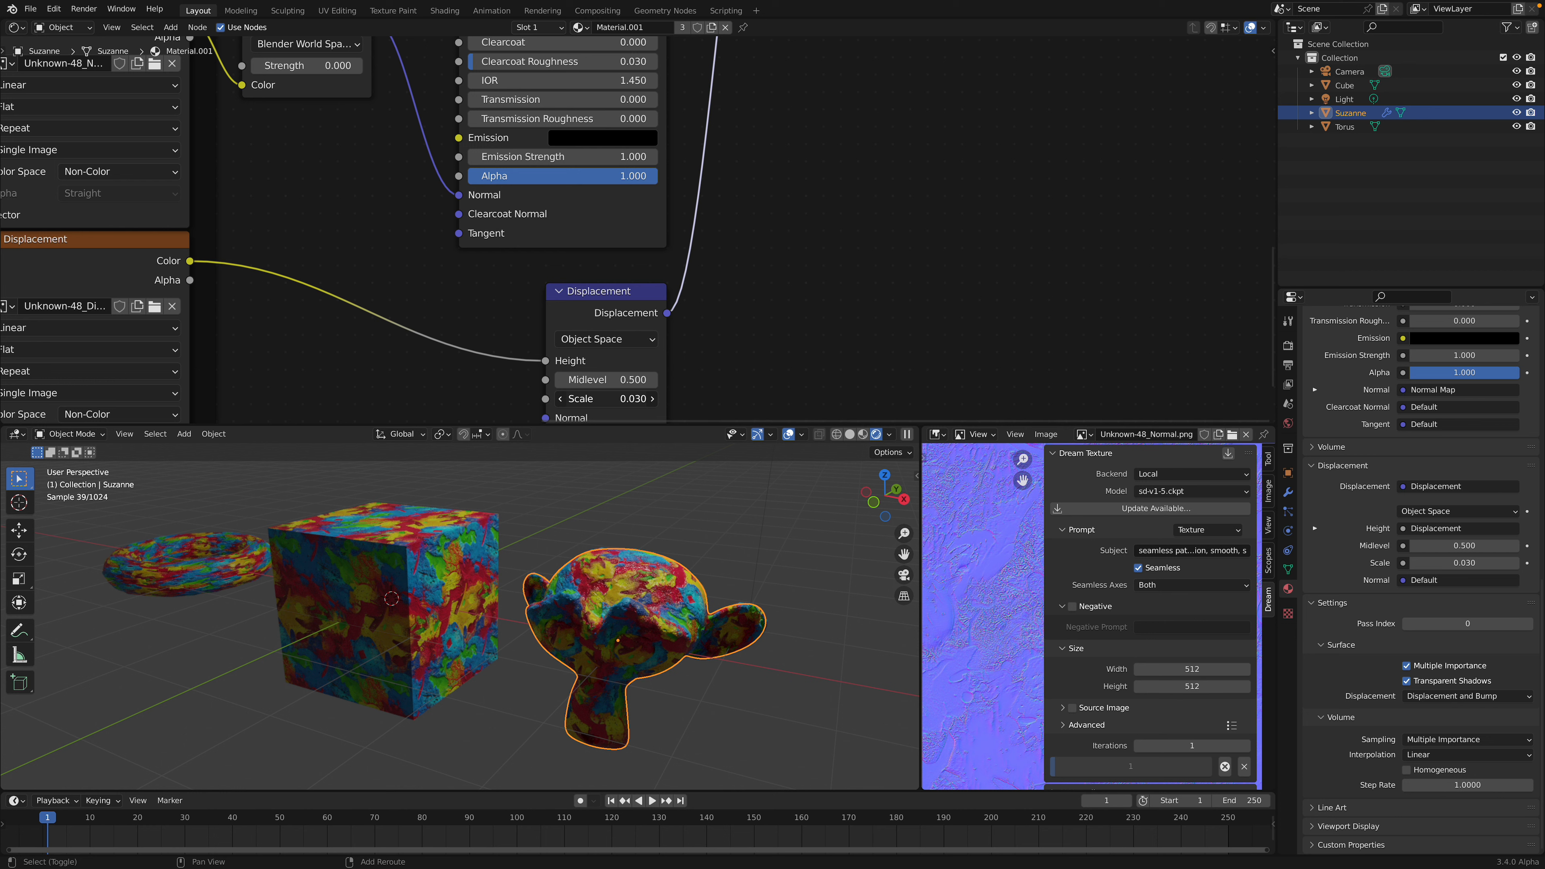
drag(609, 399, 613, 399)
key(ctrl+s)
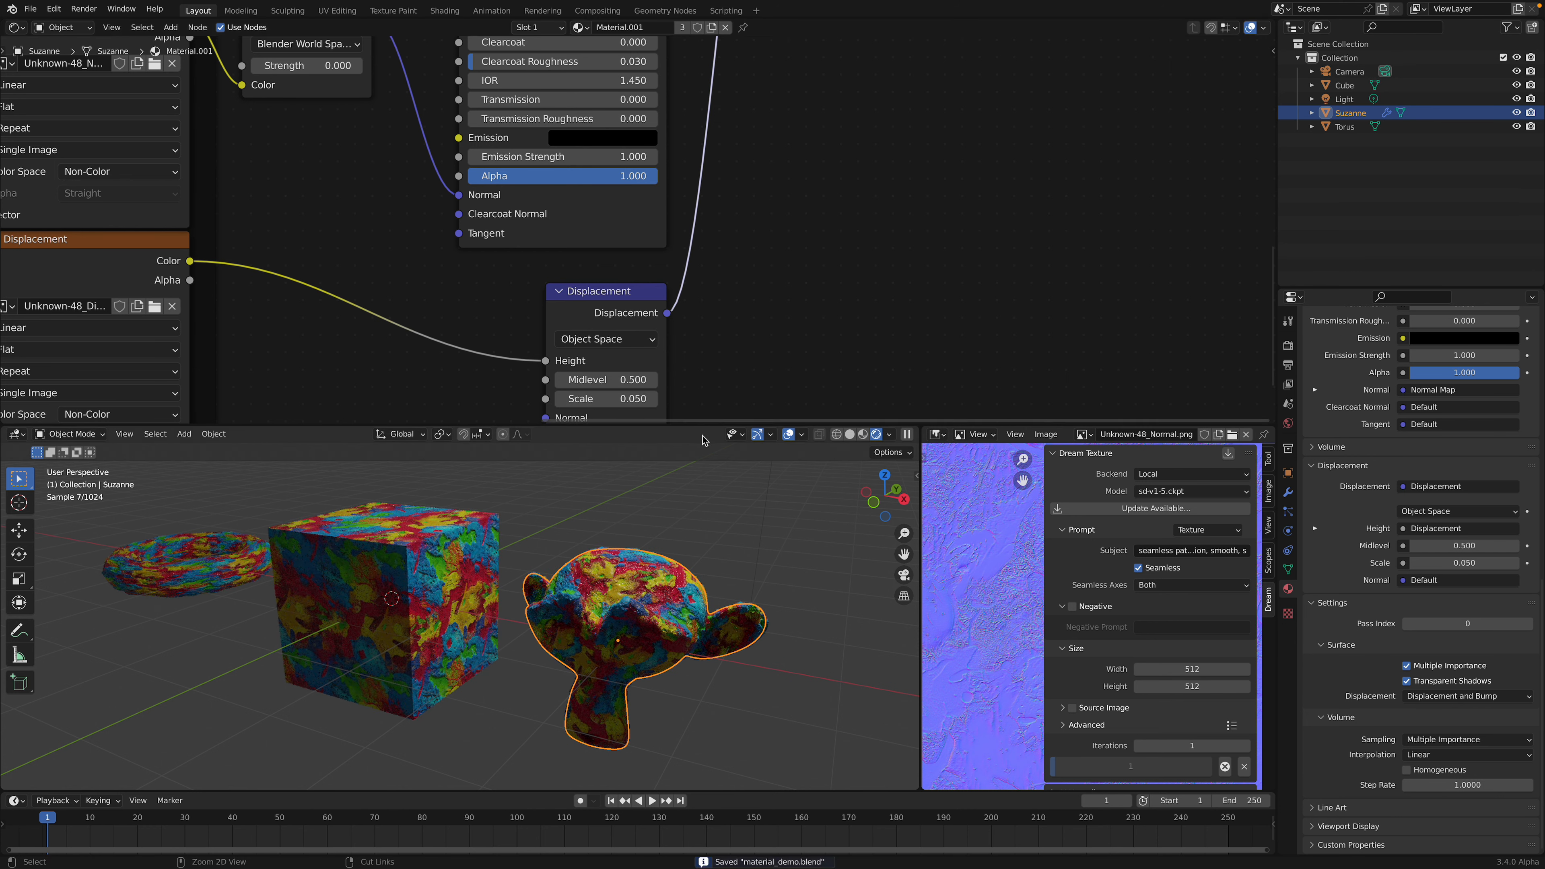
- Resize the editors by widening the image editor into the 3D viewport's space and adjusting the shader editor to about 40% of the window height
drag(715, 422, 714, 251)
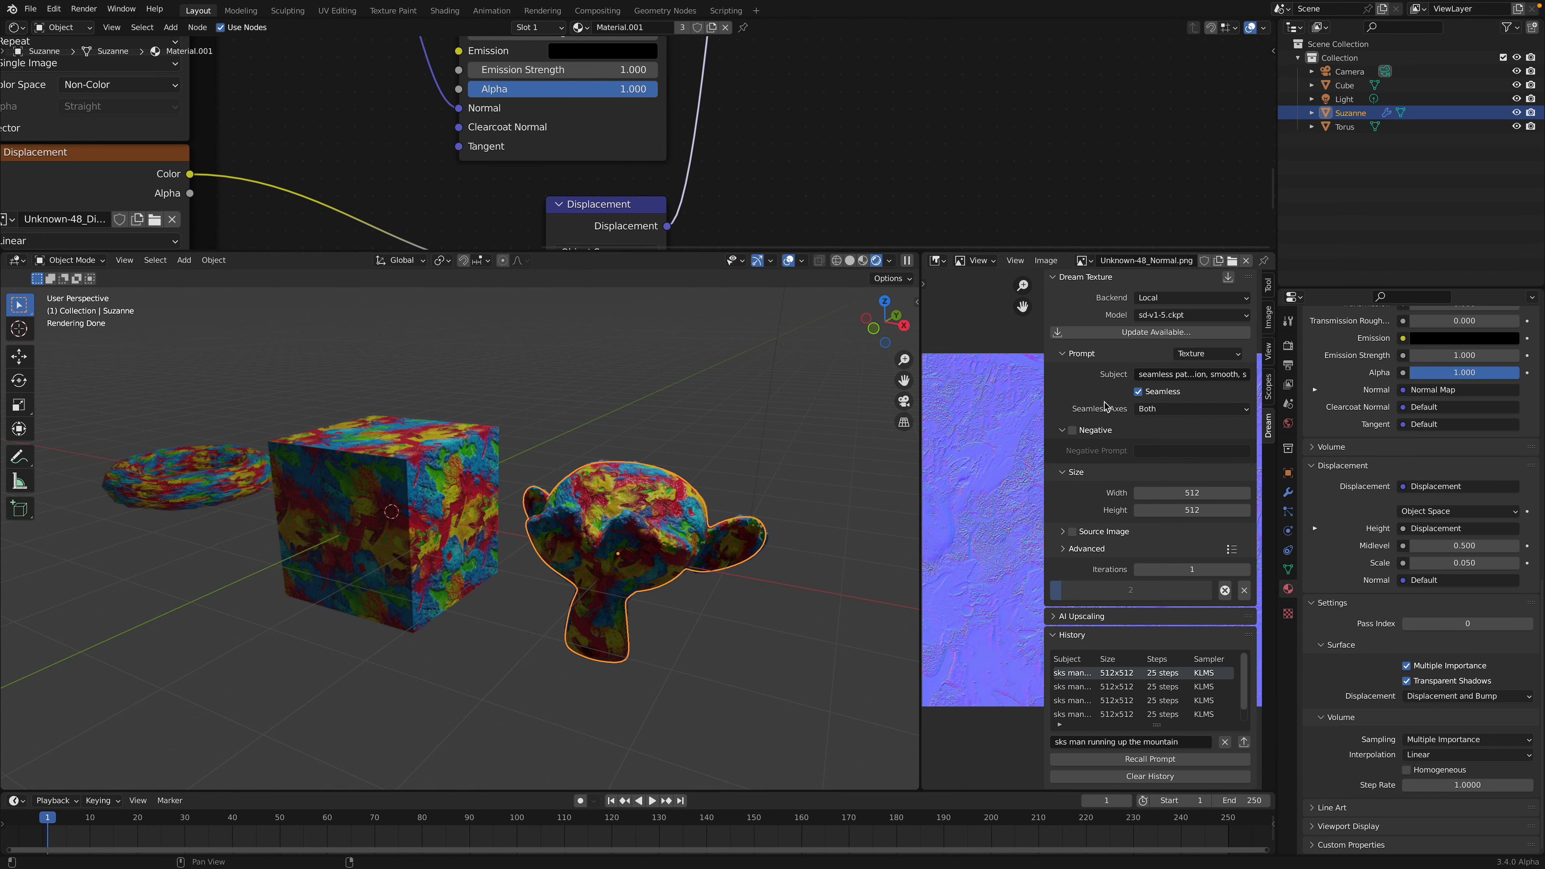
drag(918, 368, 784, 368)
click(1159, 297)
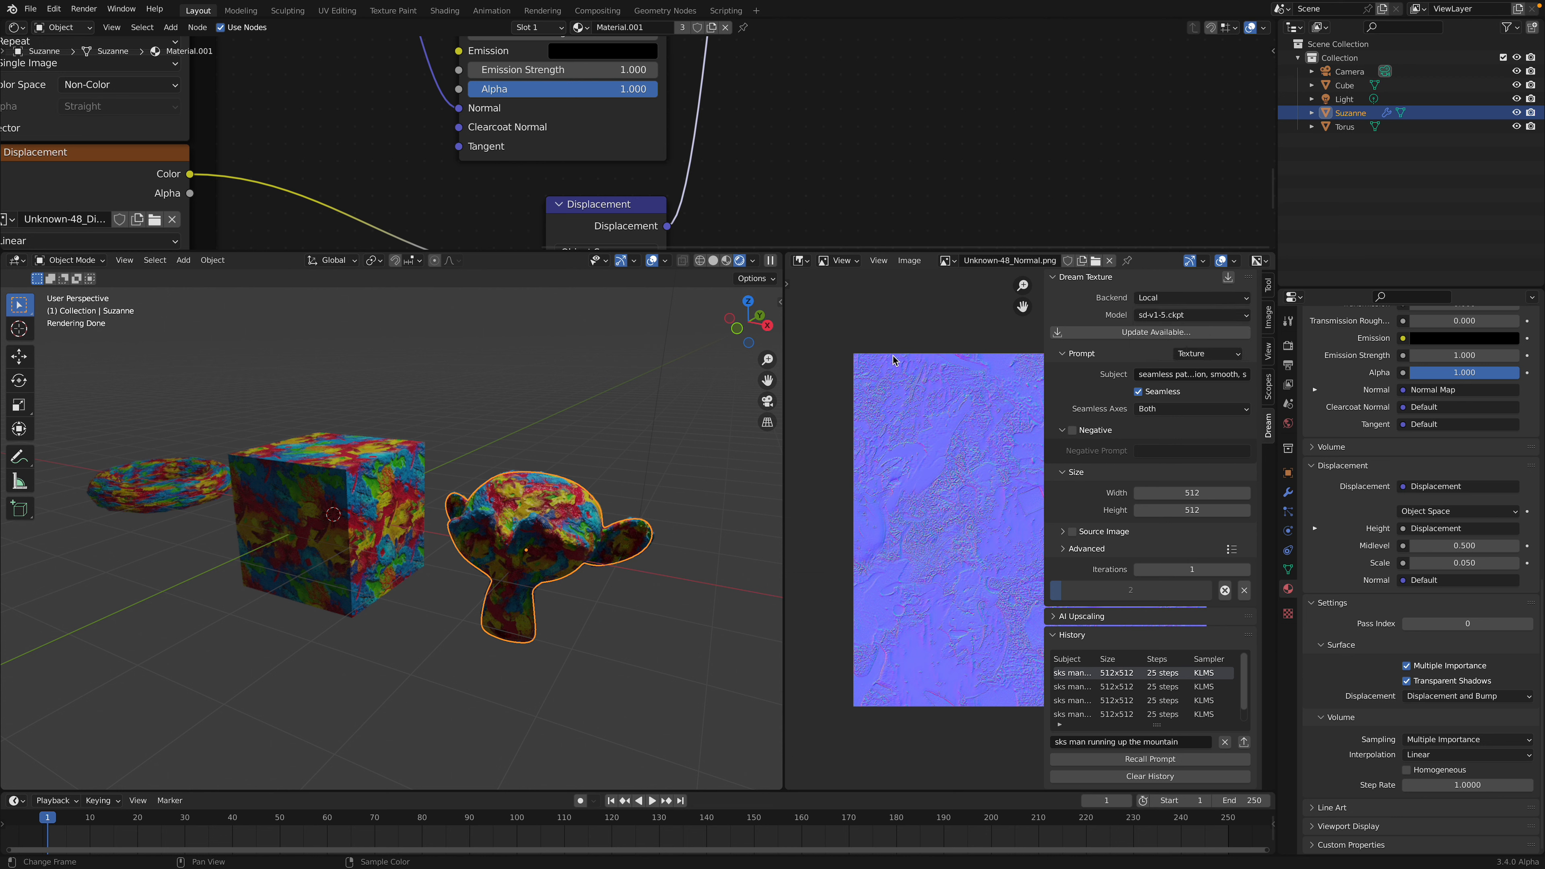
drag(785, 352, 649, 351)
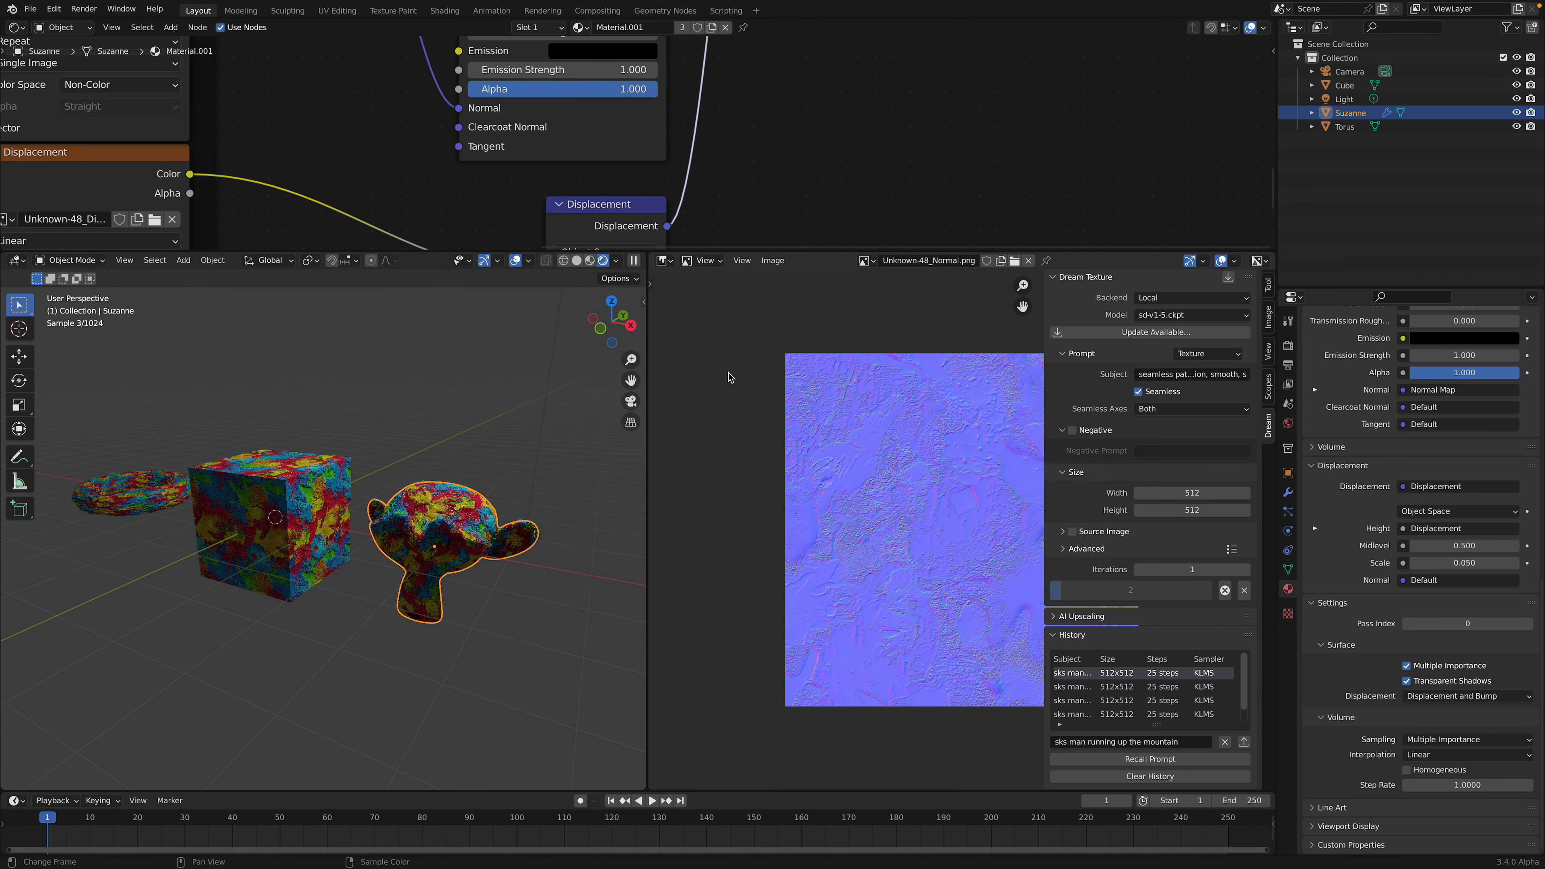
scroll(1168, 673, down, 1)
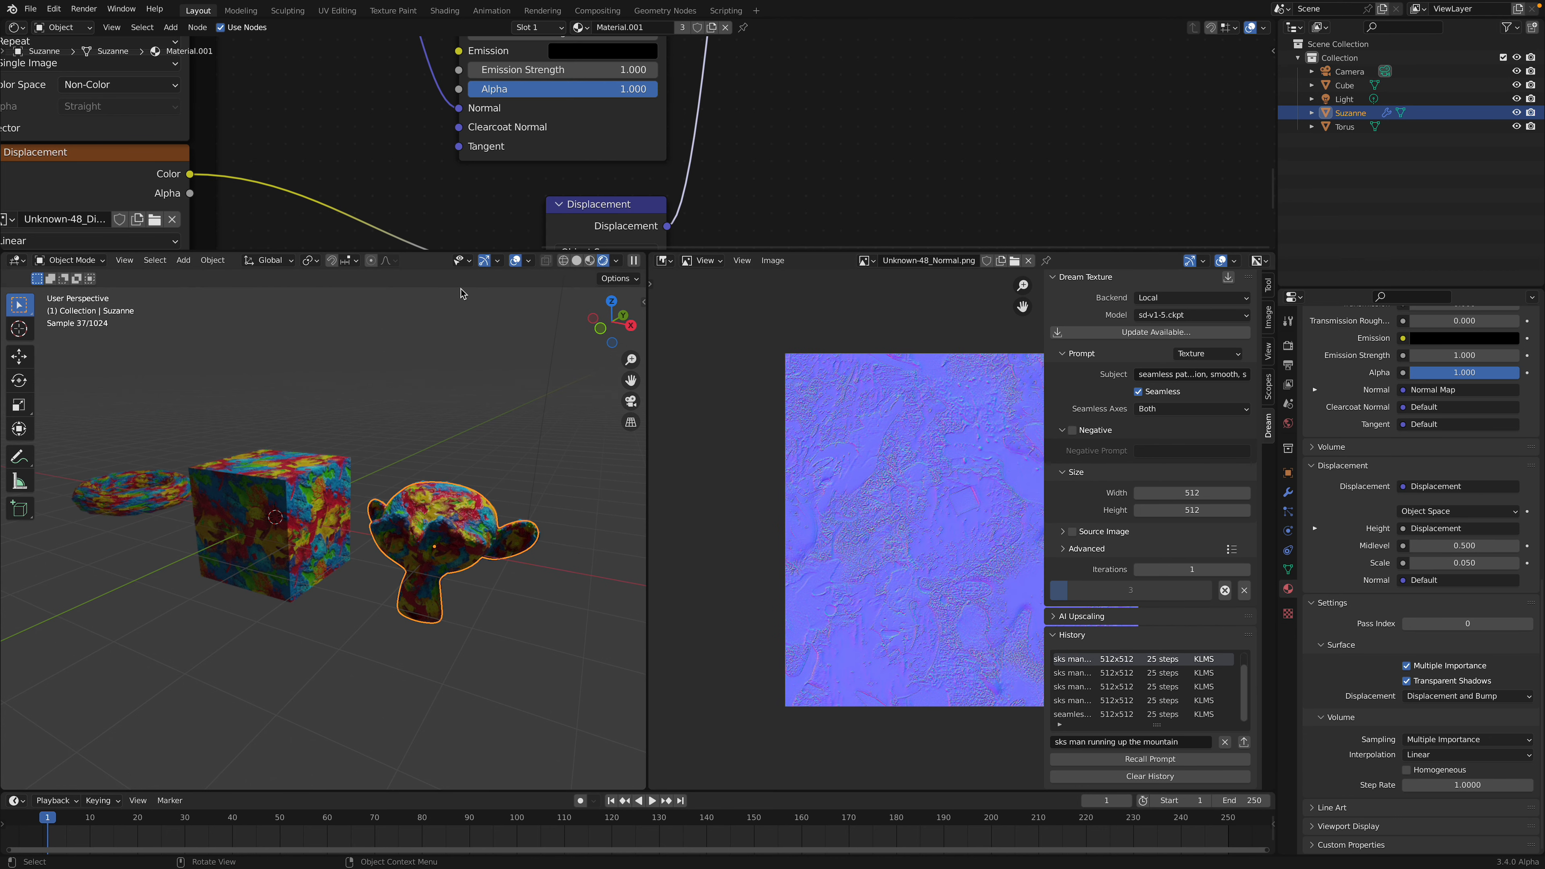
drag(466, 250, 465, 368)
scroll(587, 179, down, 4)
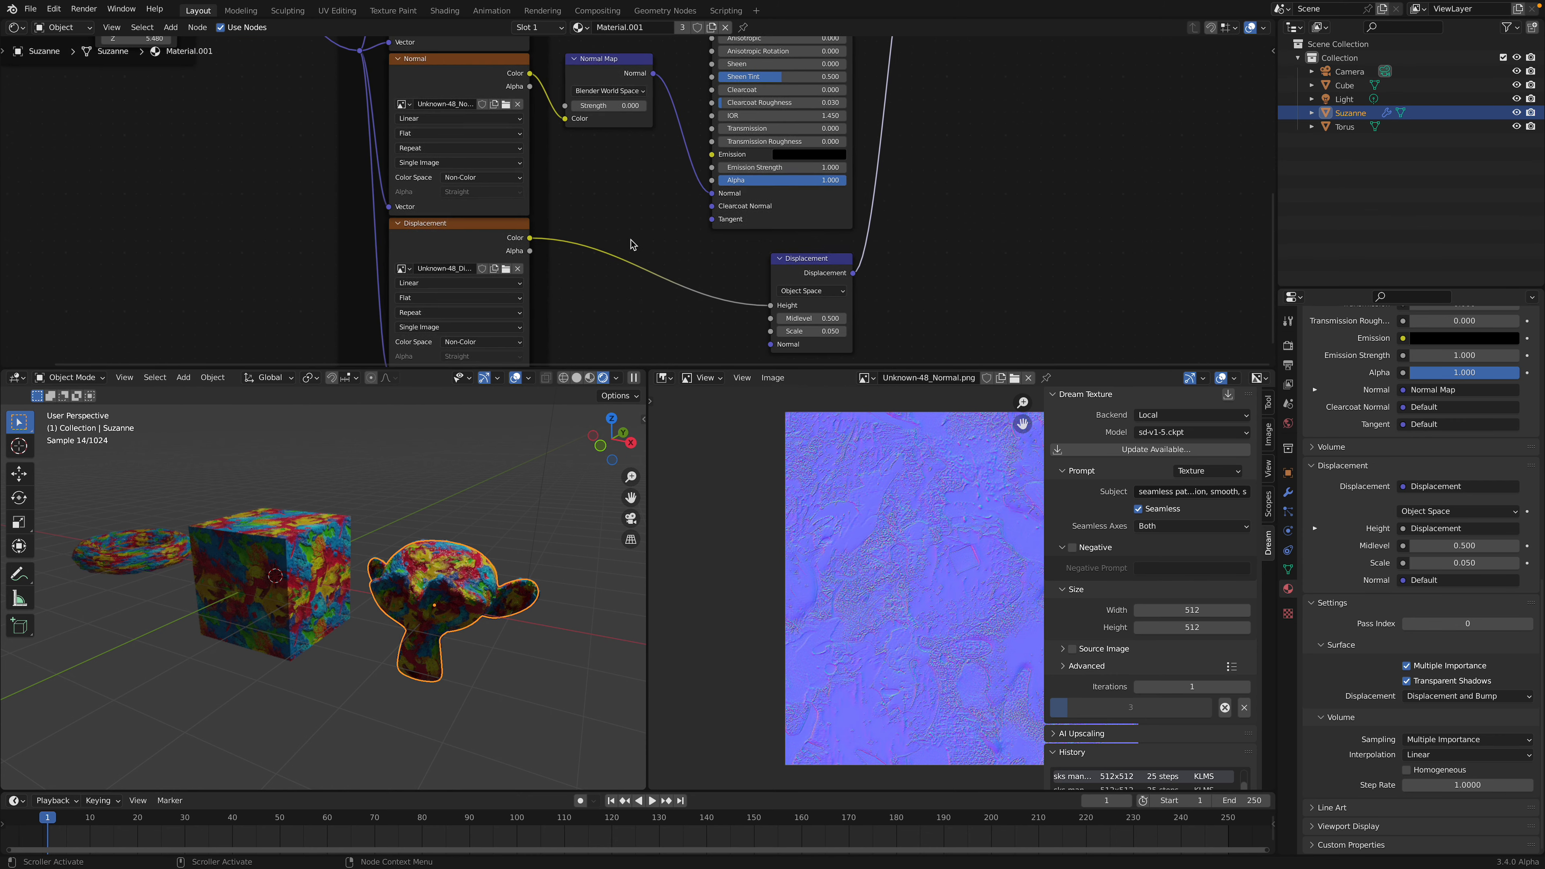
- Find the Material Map Generator add-on by searching the preferences for "material" and review its details
middle_drag(587, 179, 624, 263)
scroll(559, 180, down, 2)
middle_drag(559, 179, 575, 204)
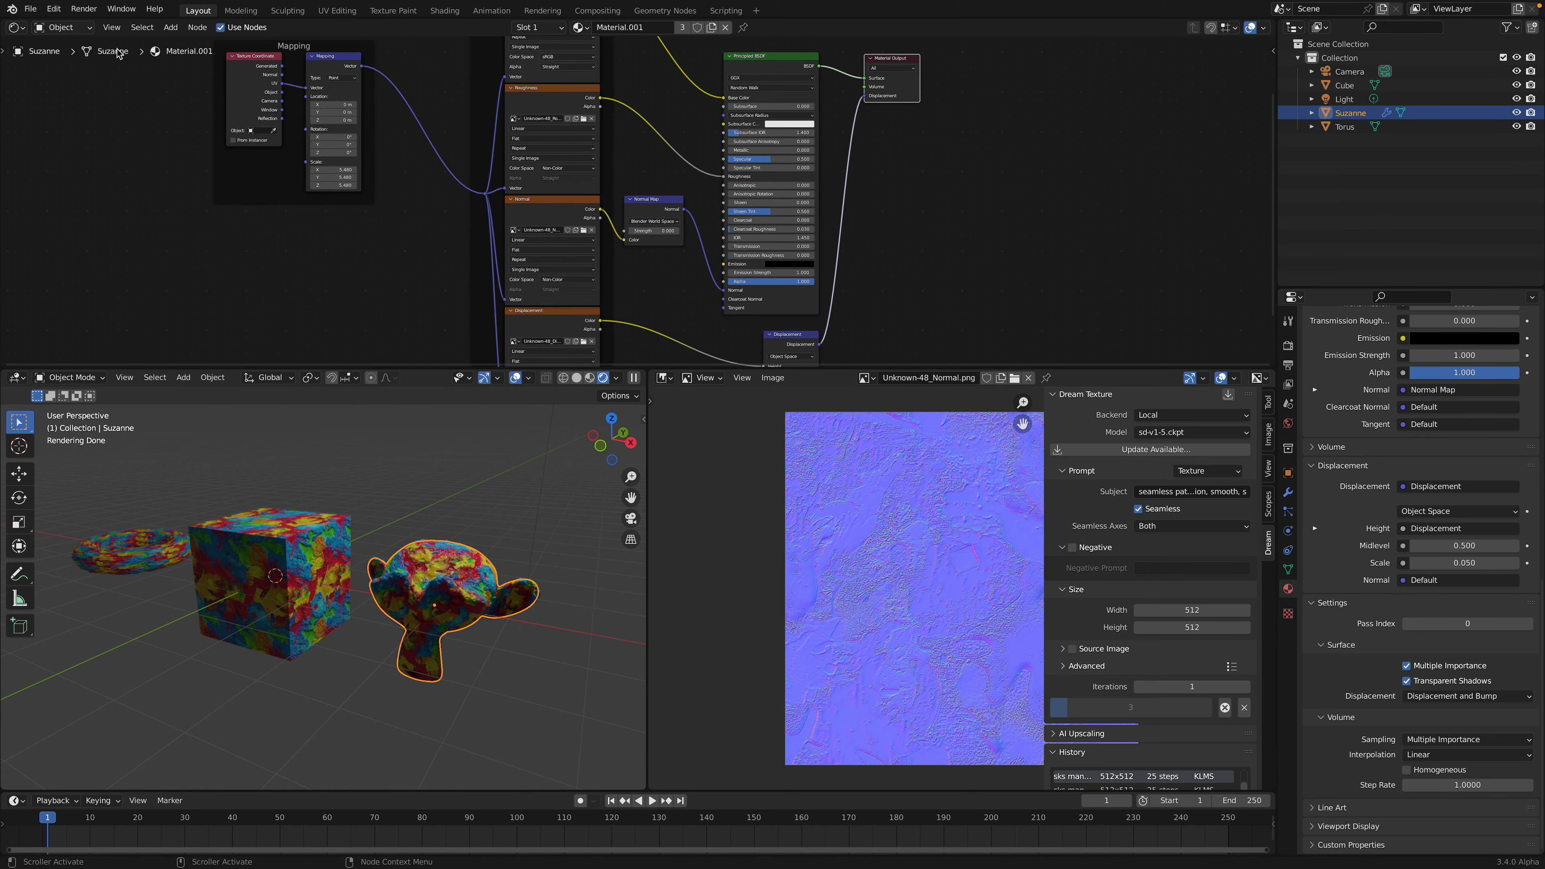
click(54, 8)
click(85, 209)
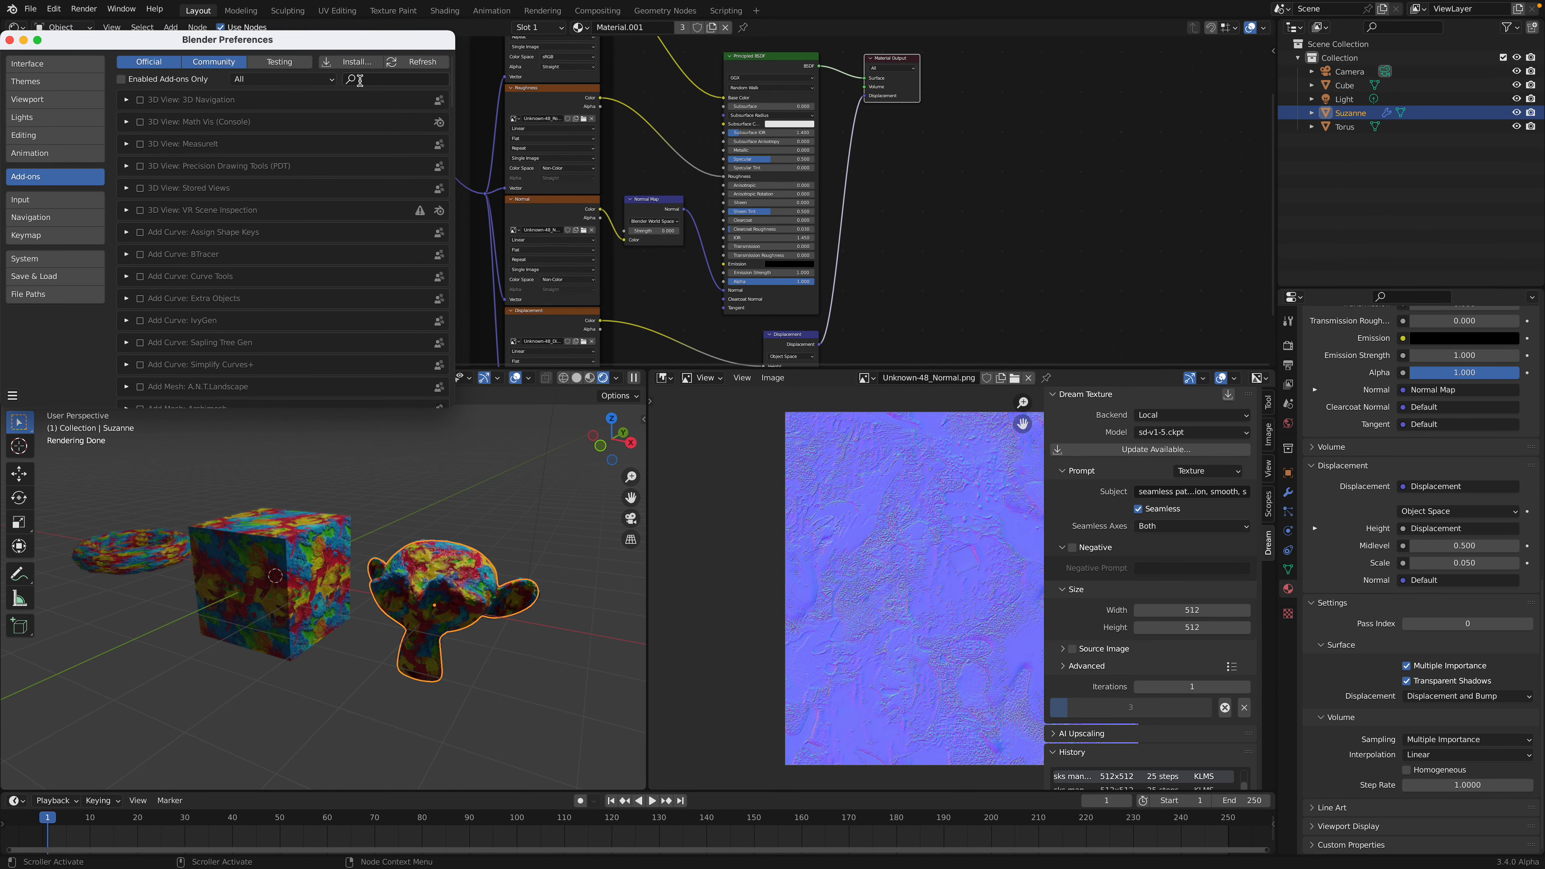
text(material)
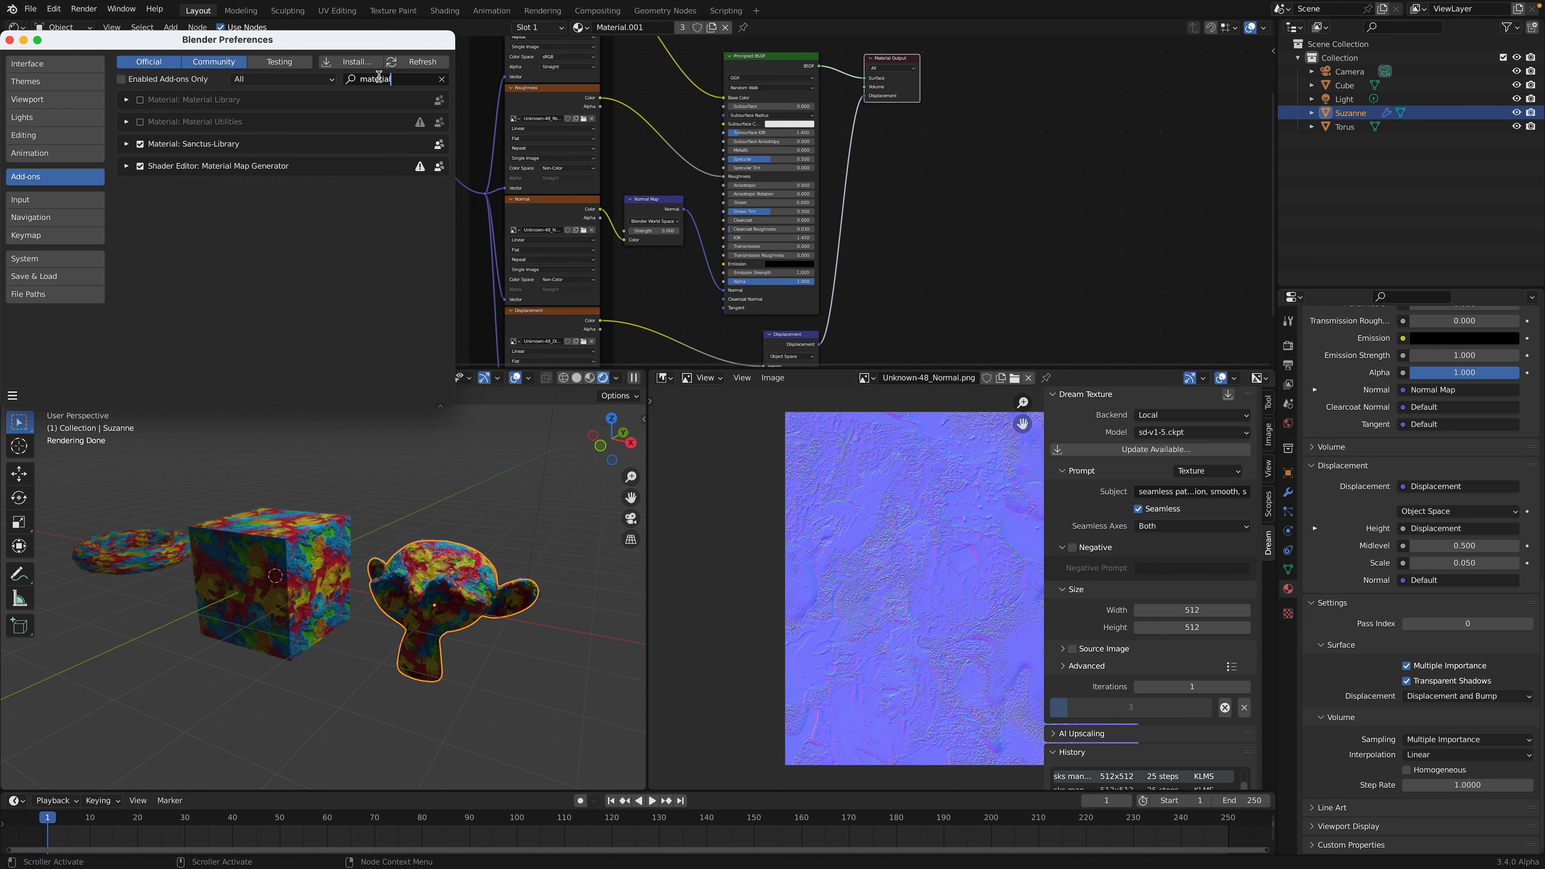
click(127, 166)
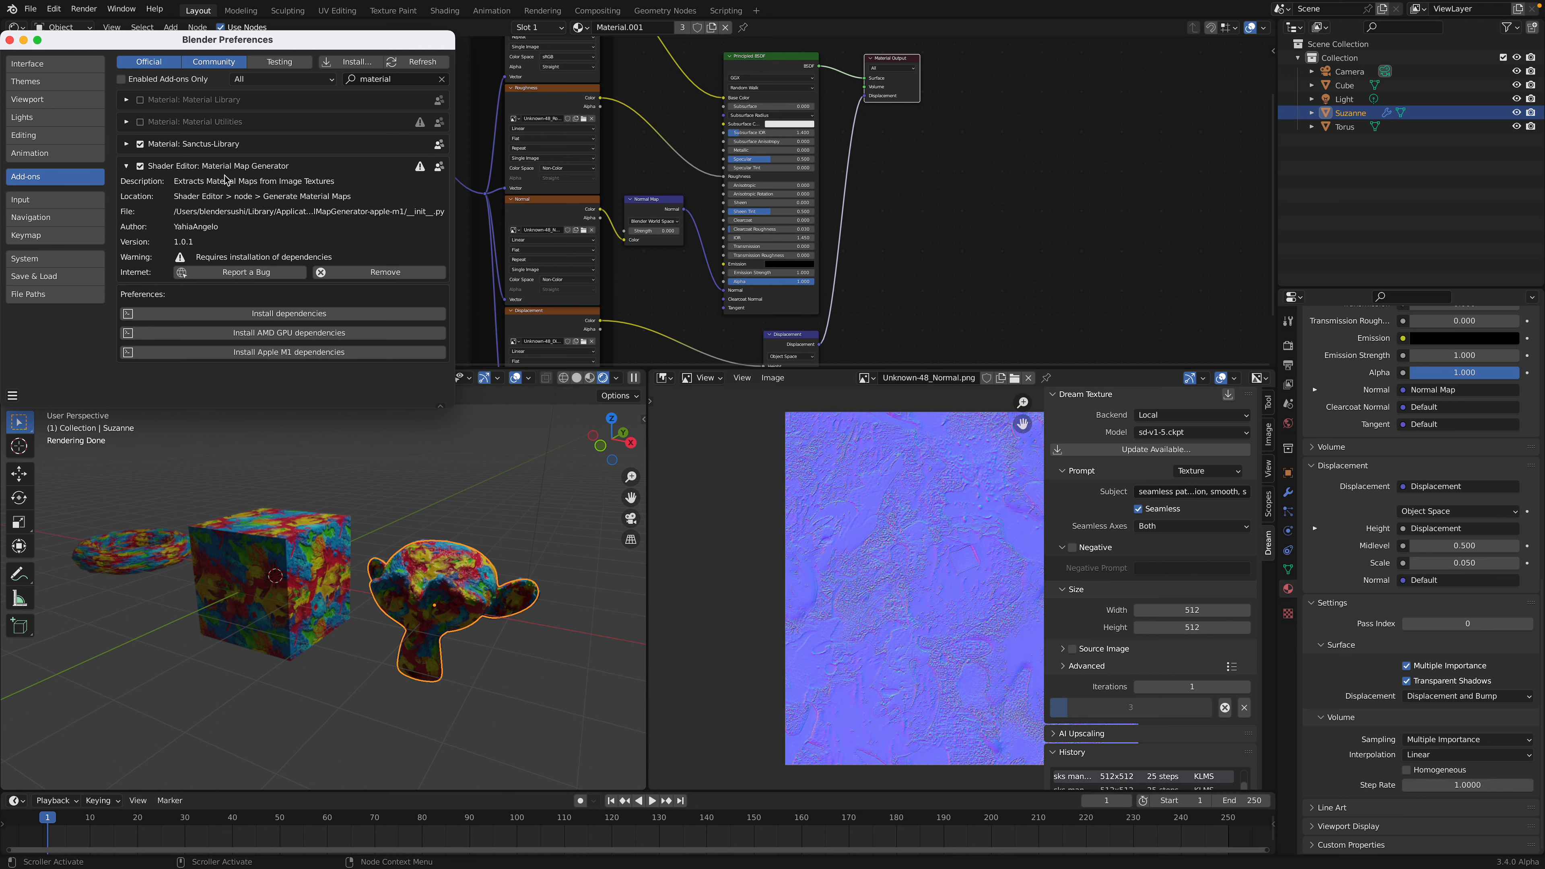
click(10, 40)
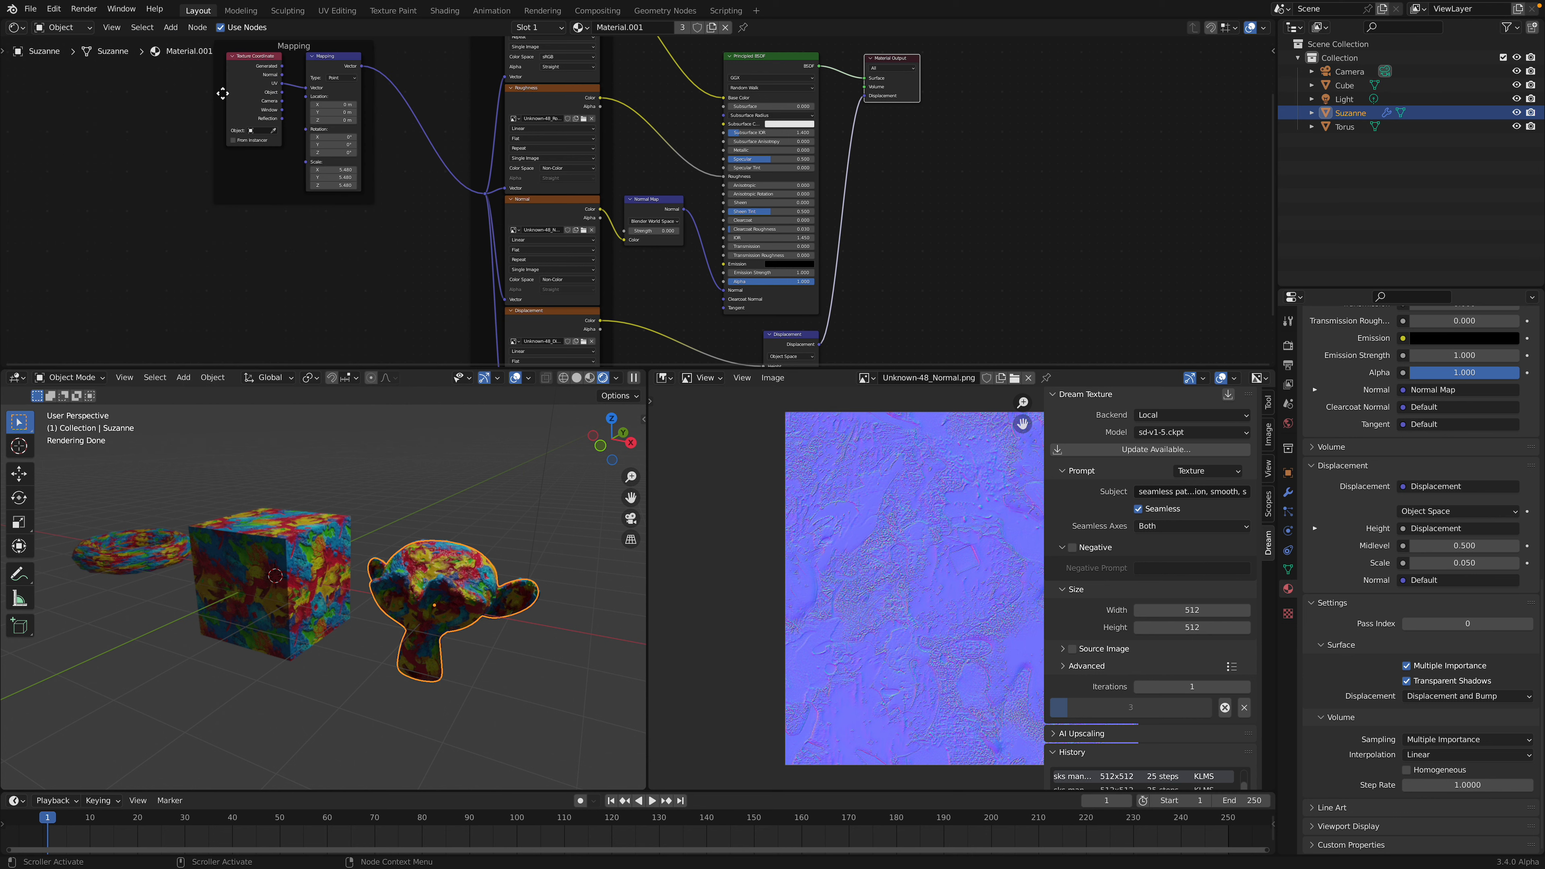
- Locate the Generate Material Maps command among the shader node operations and save the file
scroll(343, 166, up, 5)
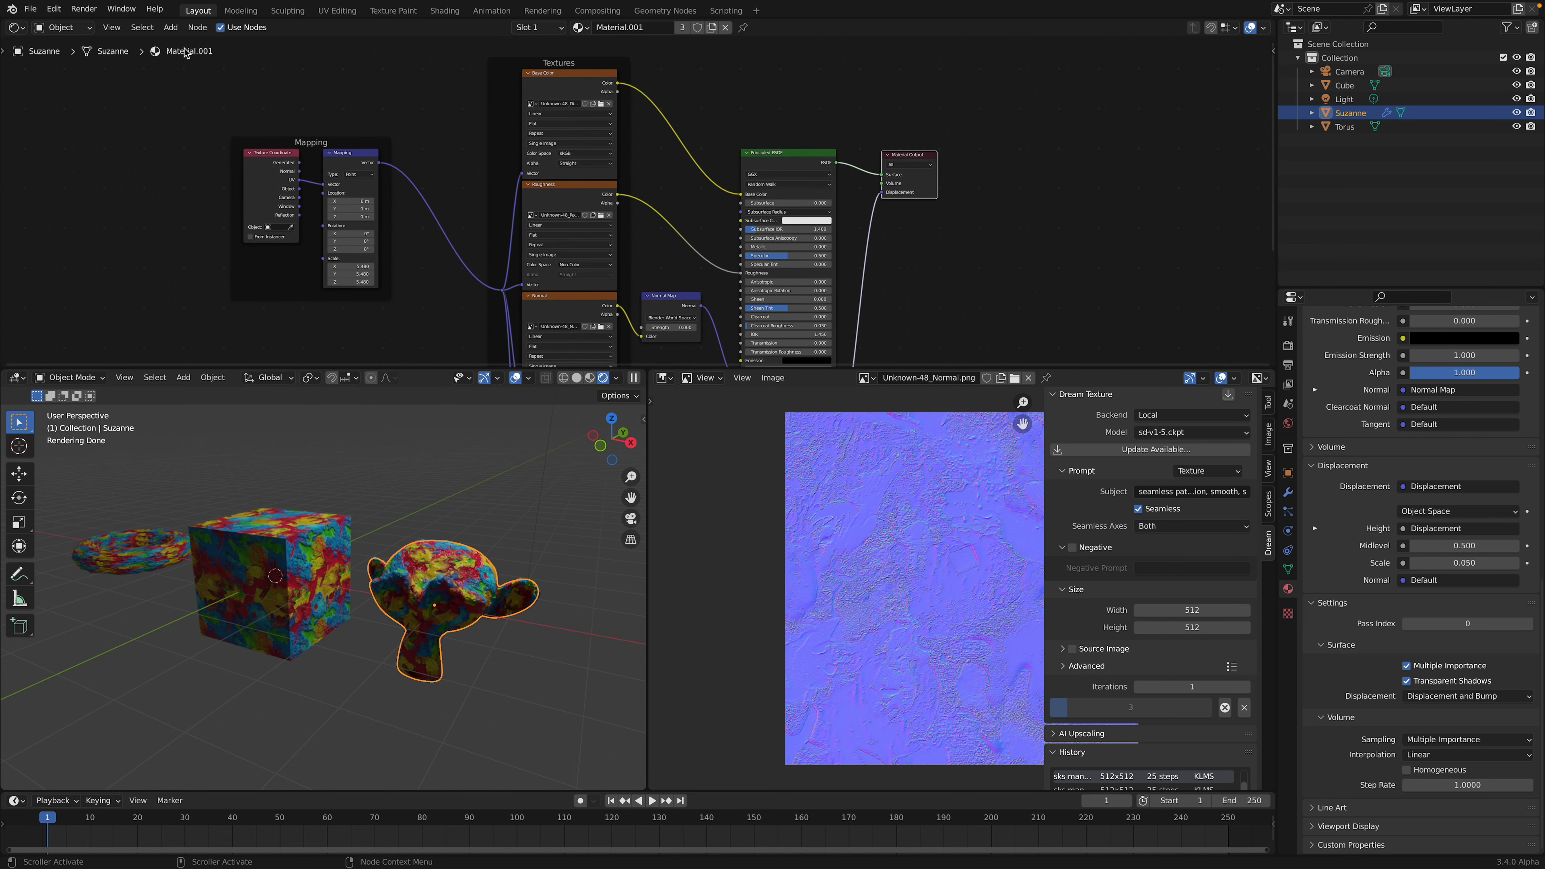
click(206, 28)
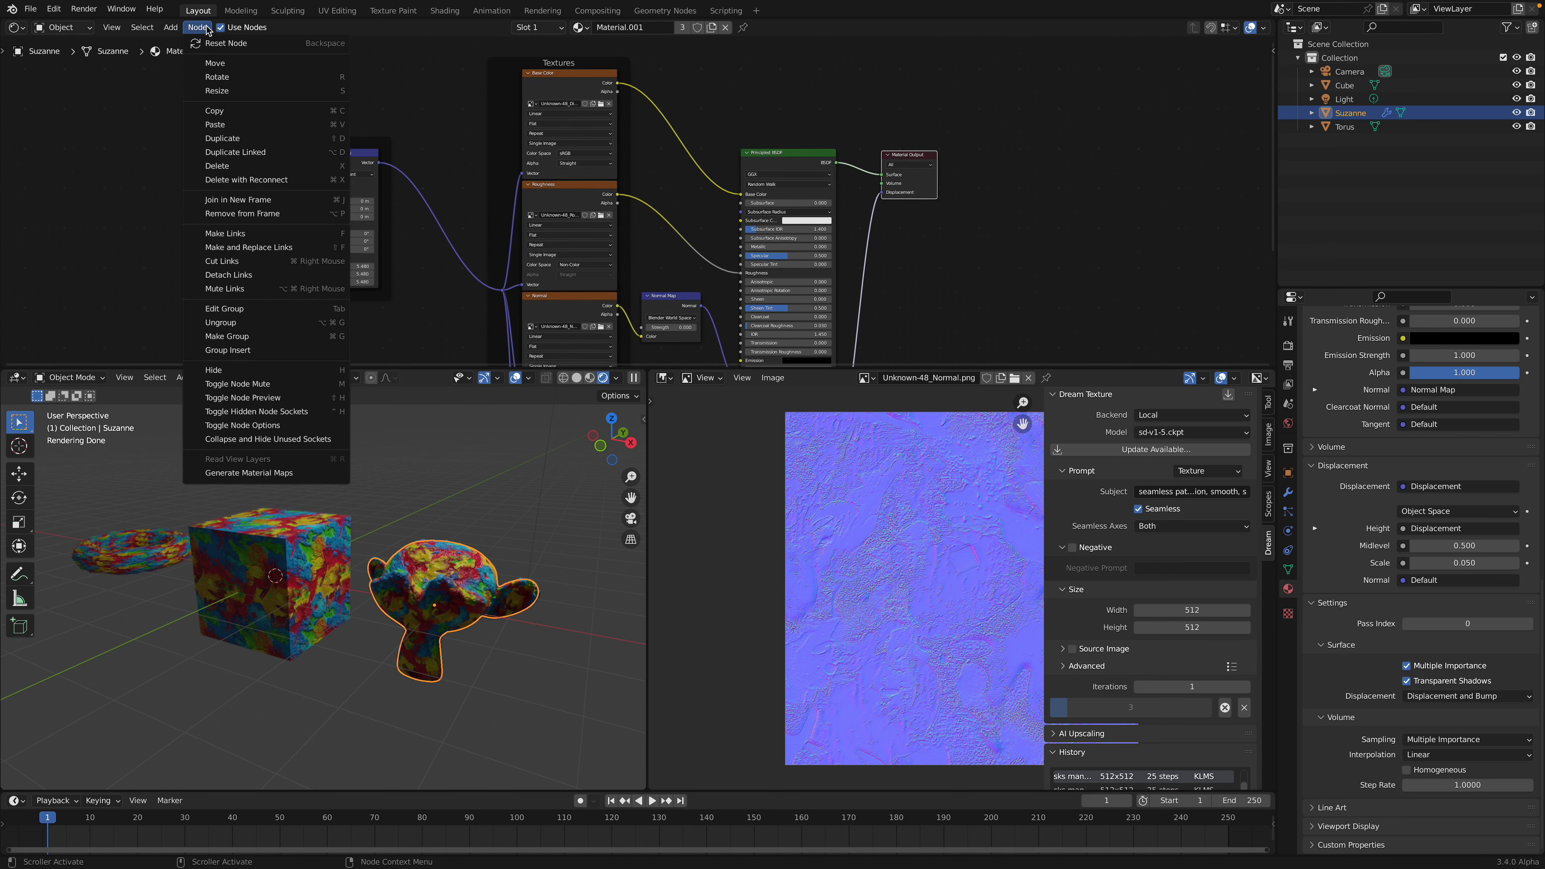
click(287, 474)
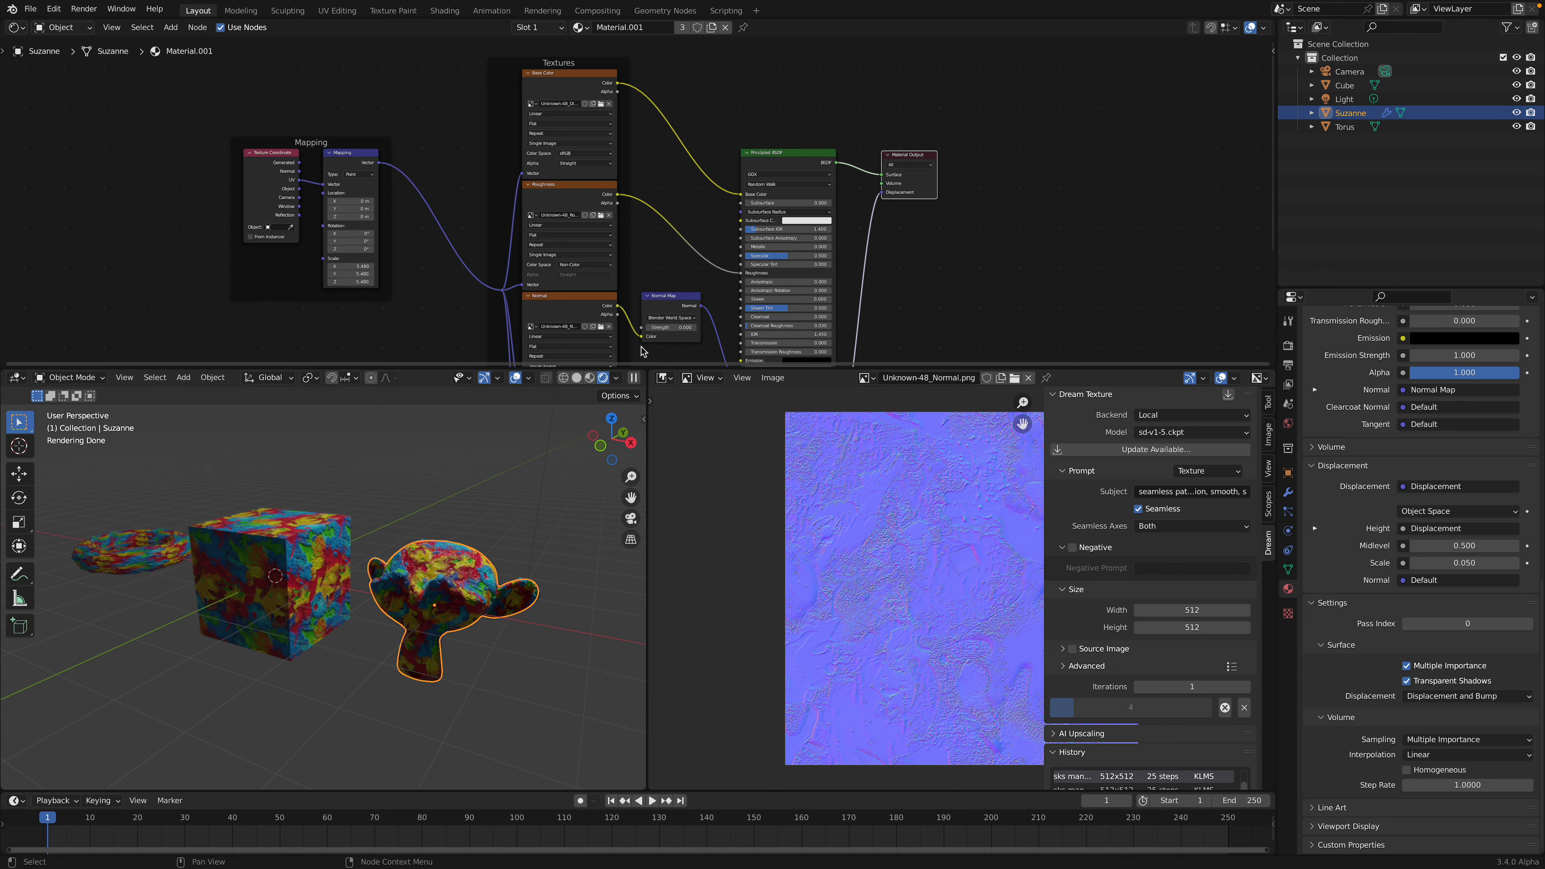
click(207, 30)
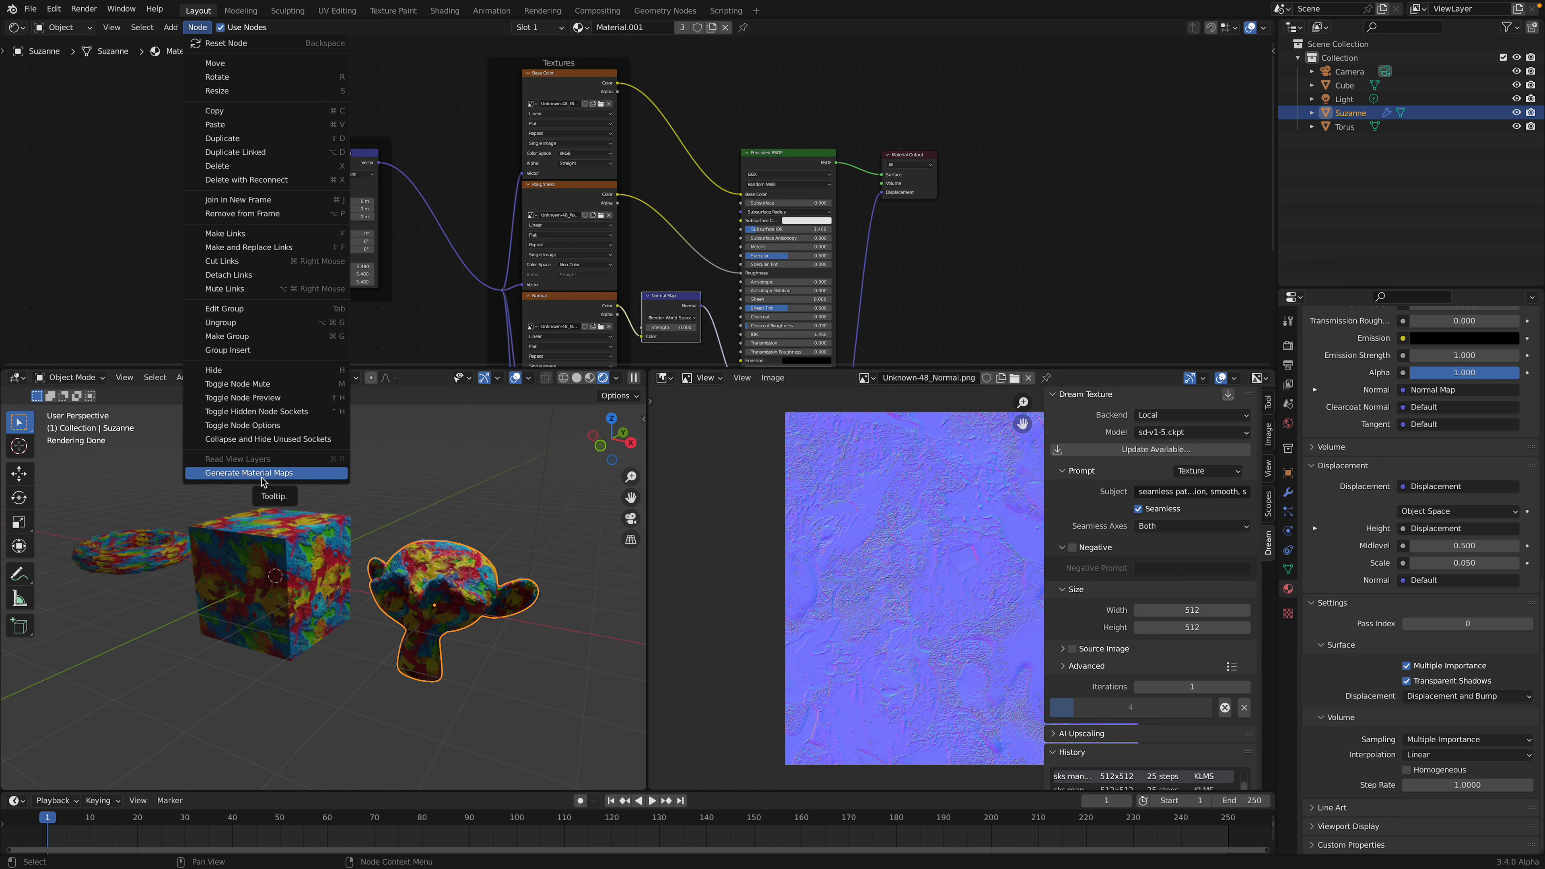
click(283, 473)
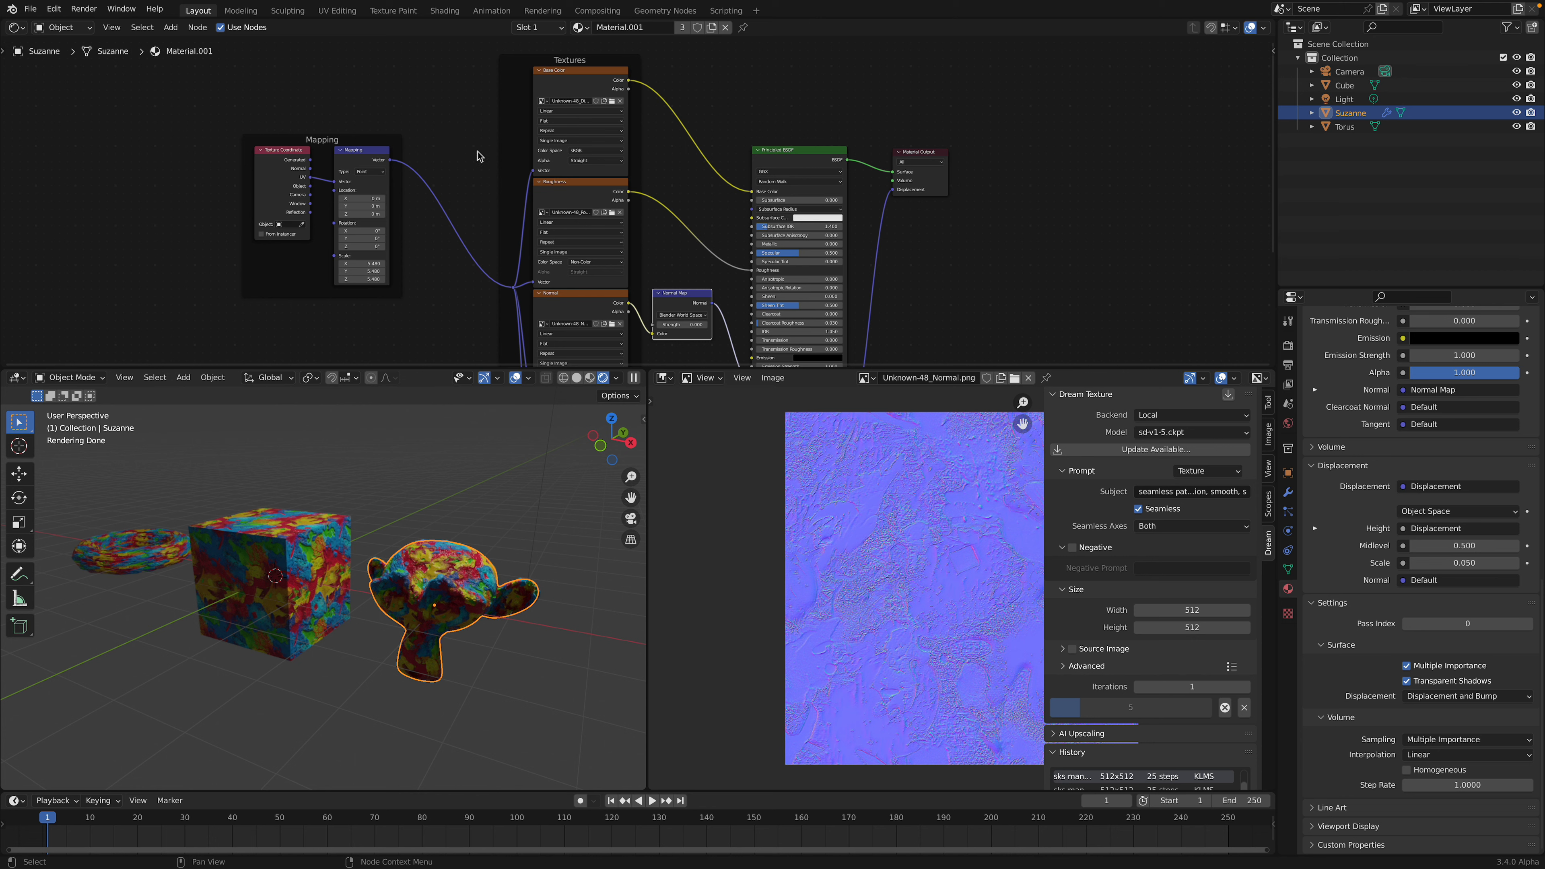
key(ctrl+s)
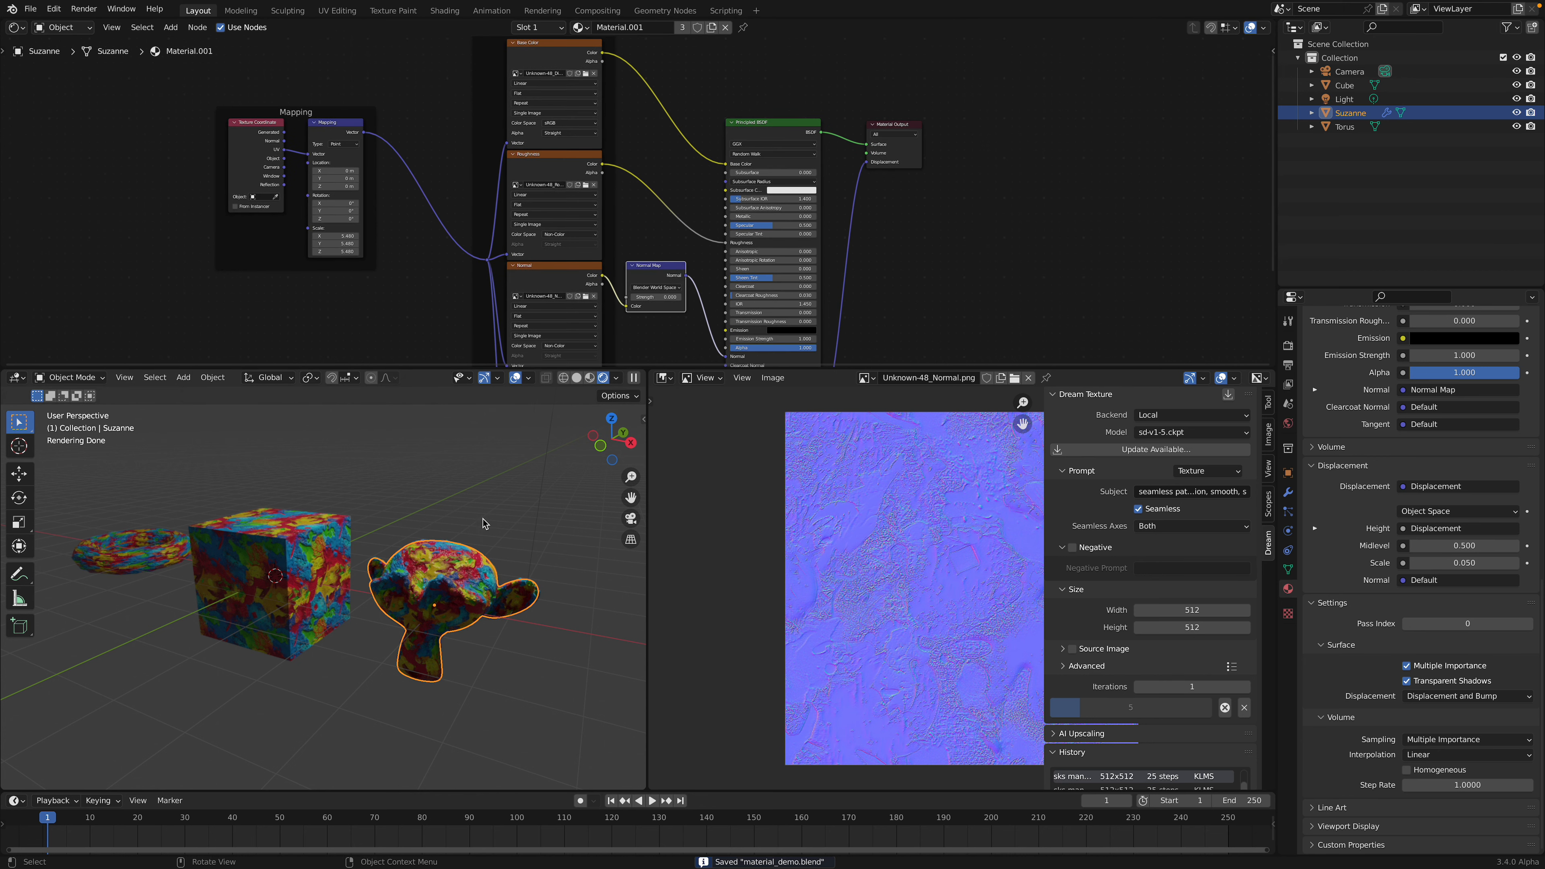
- Widen the 3D viewport into the image editor's space and move the point light to just above the objects
scroll(484, 524, up, 3)
drag(648, 526, 902, 526)
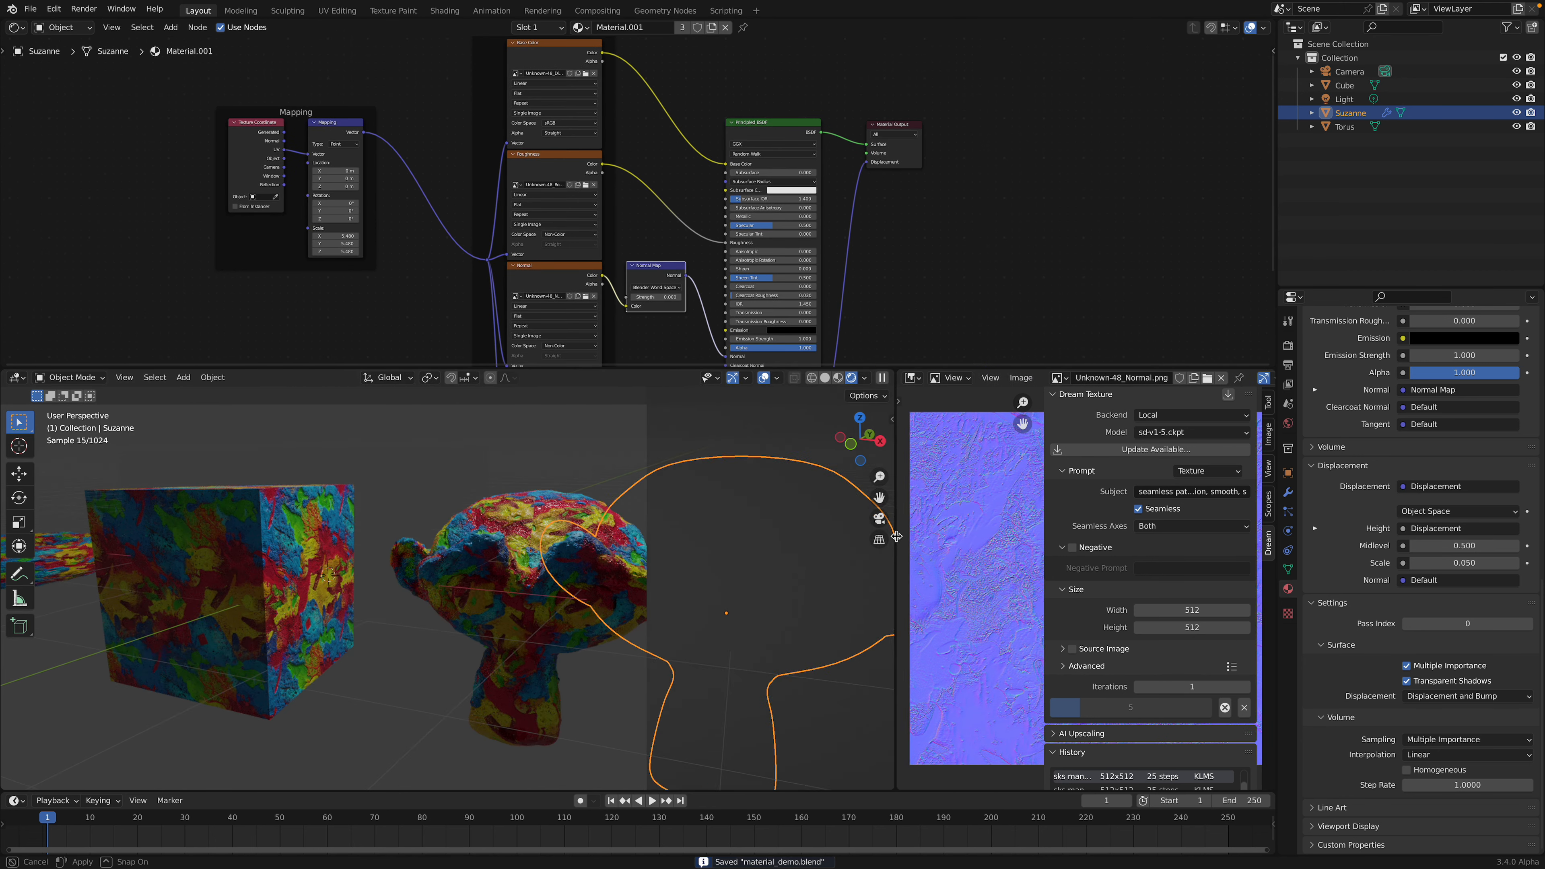
scroll(724, 493, down, 5)
click(547, 416)
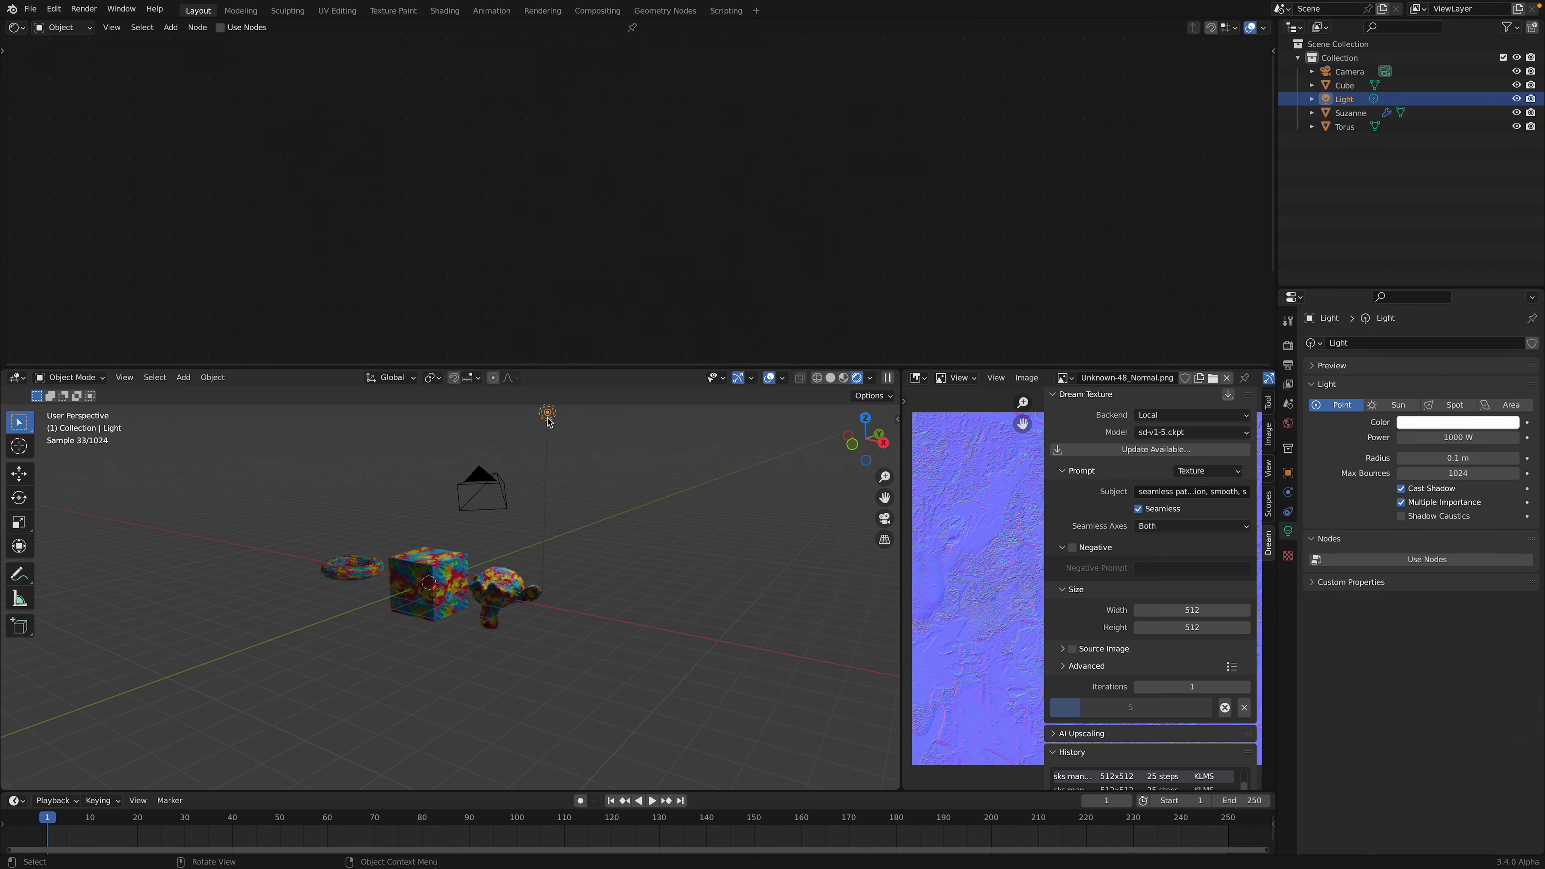
key(g)
click(372, 522)
scroll(396, 508, up, 3)
key(g)
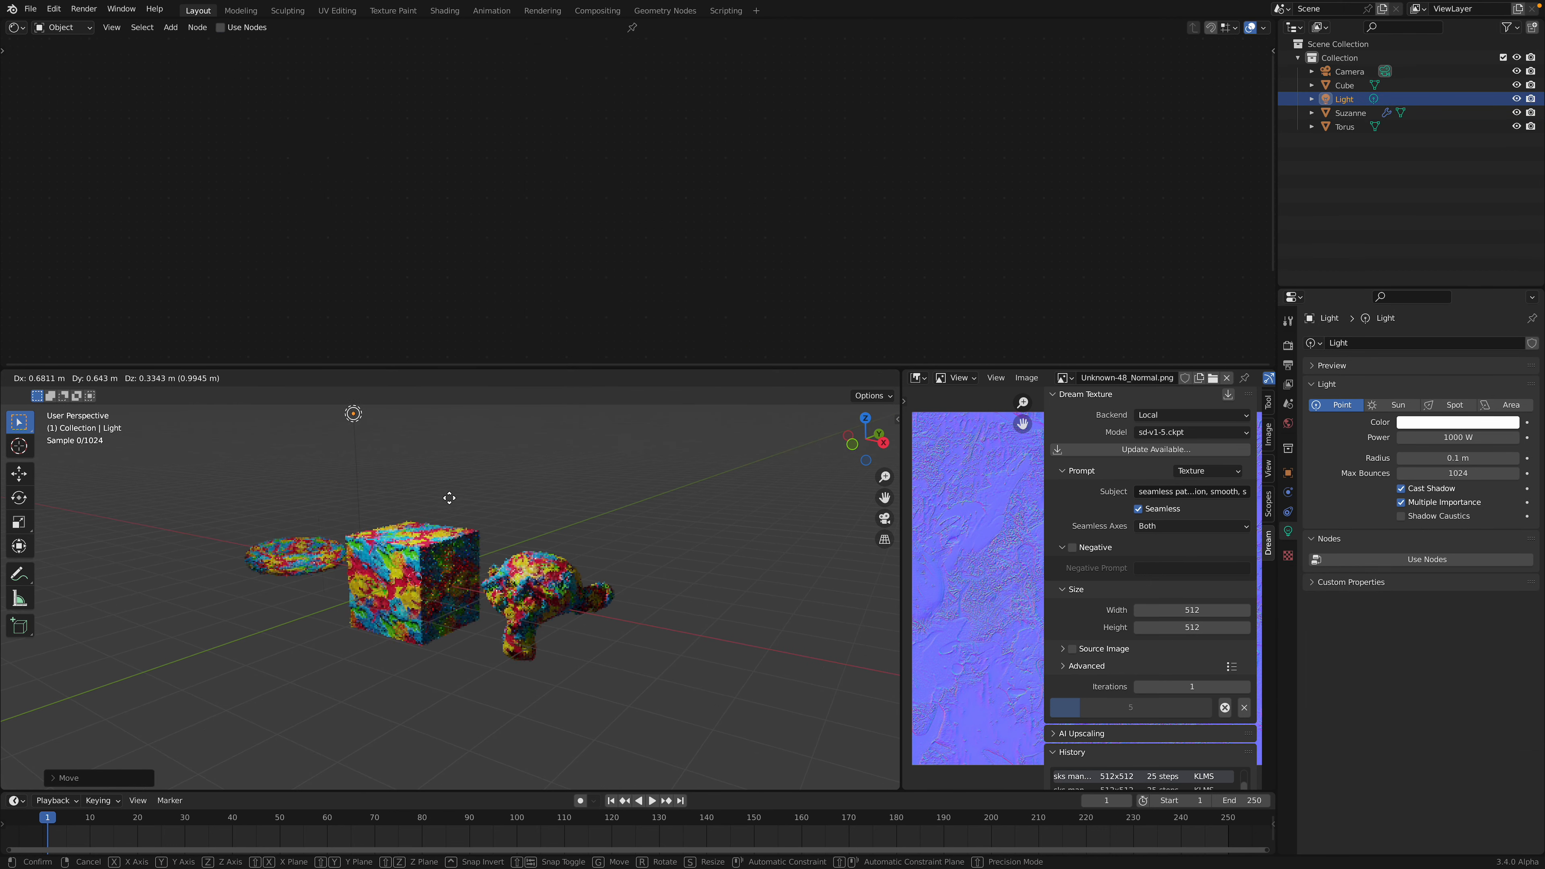
click(395, 513)
- Delete the cube and the torus, keeping only the Suzanne head
mouse_move(392, 517)
middle_down()
mouse_move(590, 539)
mouse_move(518, 577)
mouse_move(394, 542)
middle_up()
scroll(590, 539, up, 4)
scroll(430, 548, down, 4)
shift+middle_drag(430, 548, 666, 571)
click(516, 550)
key(x)
click(516, 550)
click(377, 531)
key(Delete)
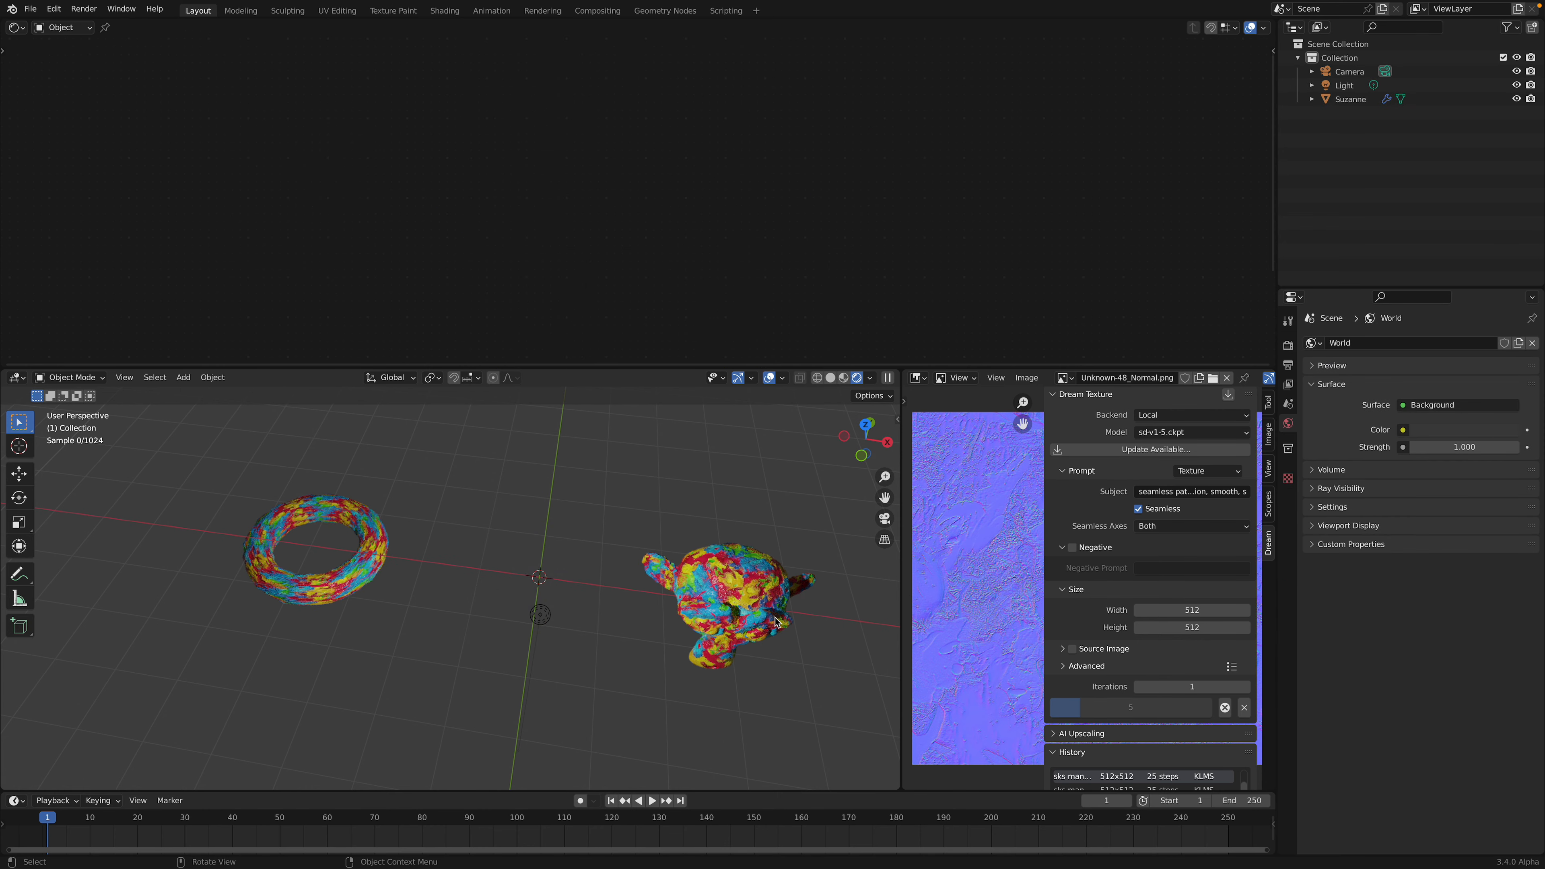
- Move the Suzanne head along X to the scene centre, at about X -0.05 m, and save the file
drag(776, 622, 631, 544)
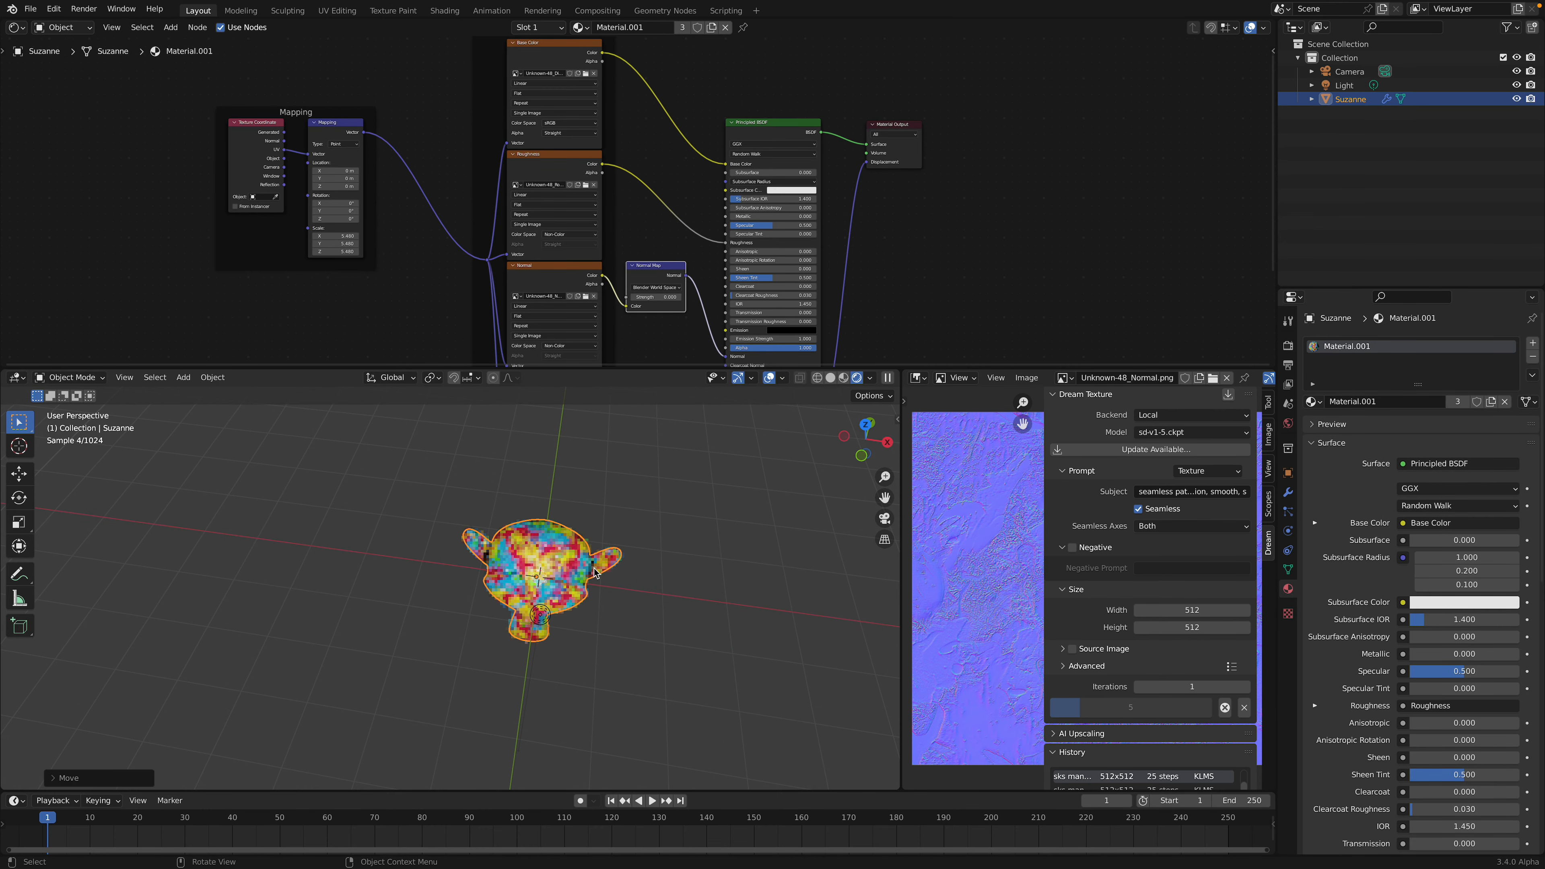
shift+middle_drag(631, 544, 535, 544)
key(super+s)
middle_drag(644, 559, 635, 531)
- Switch the viewport to Solid shading and show the Dynamic Sky settings in a widened viewport sidebar
click(832, 378)
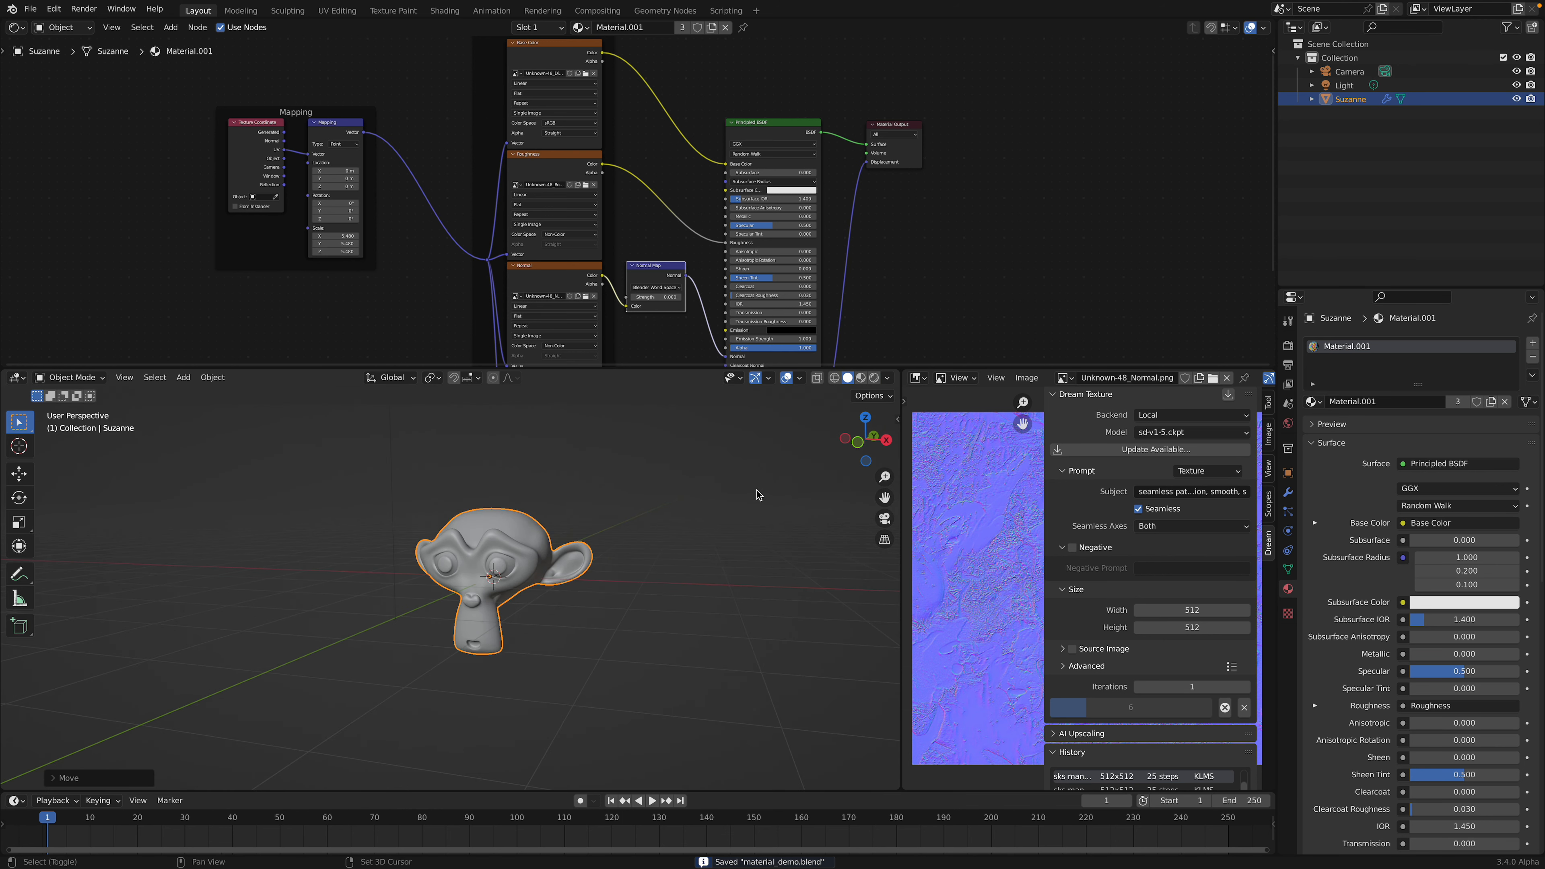
click(898, 419)
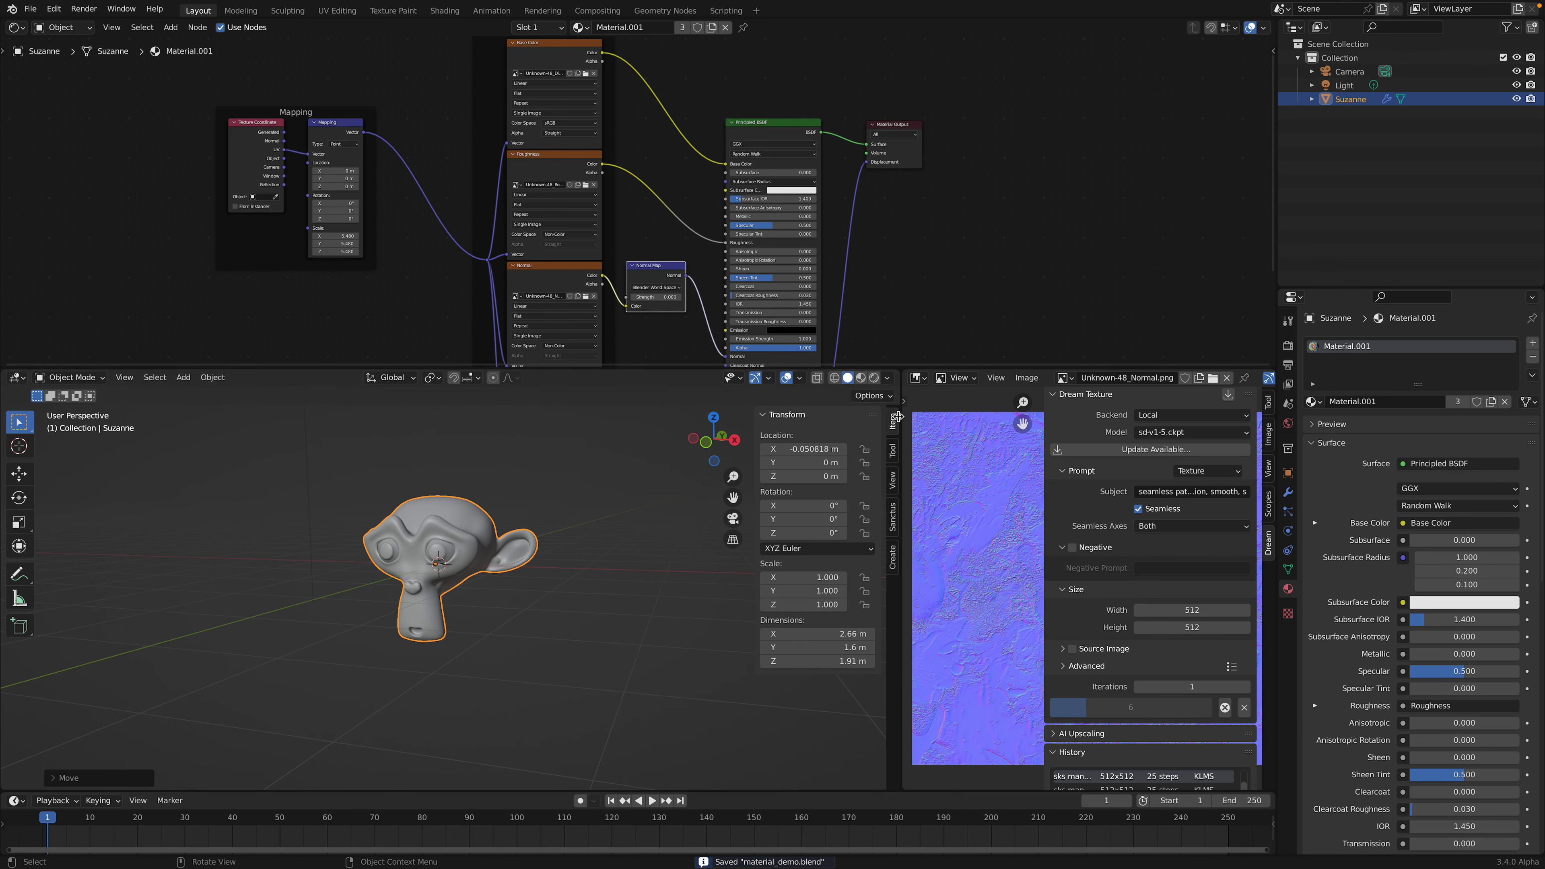
click(895, 561)
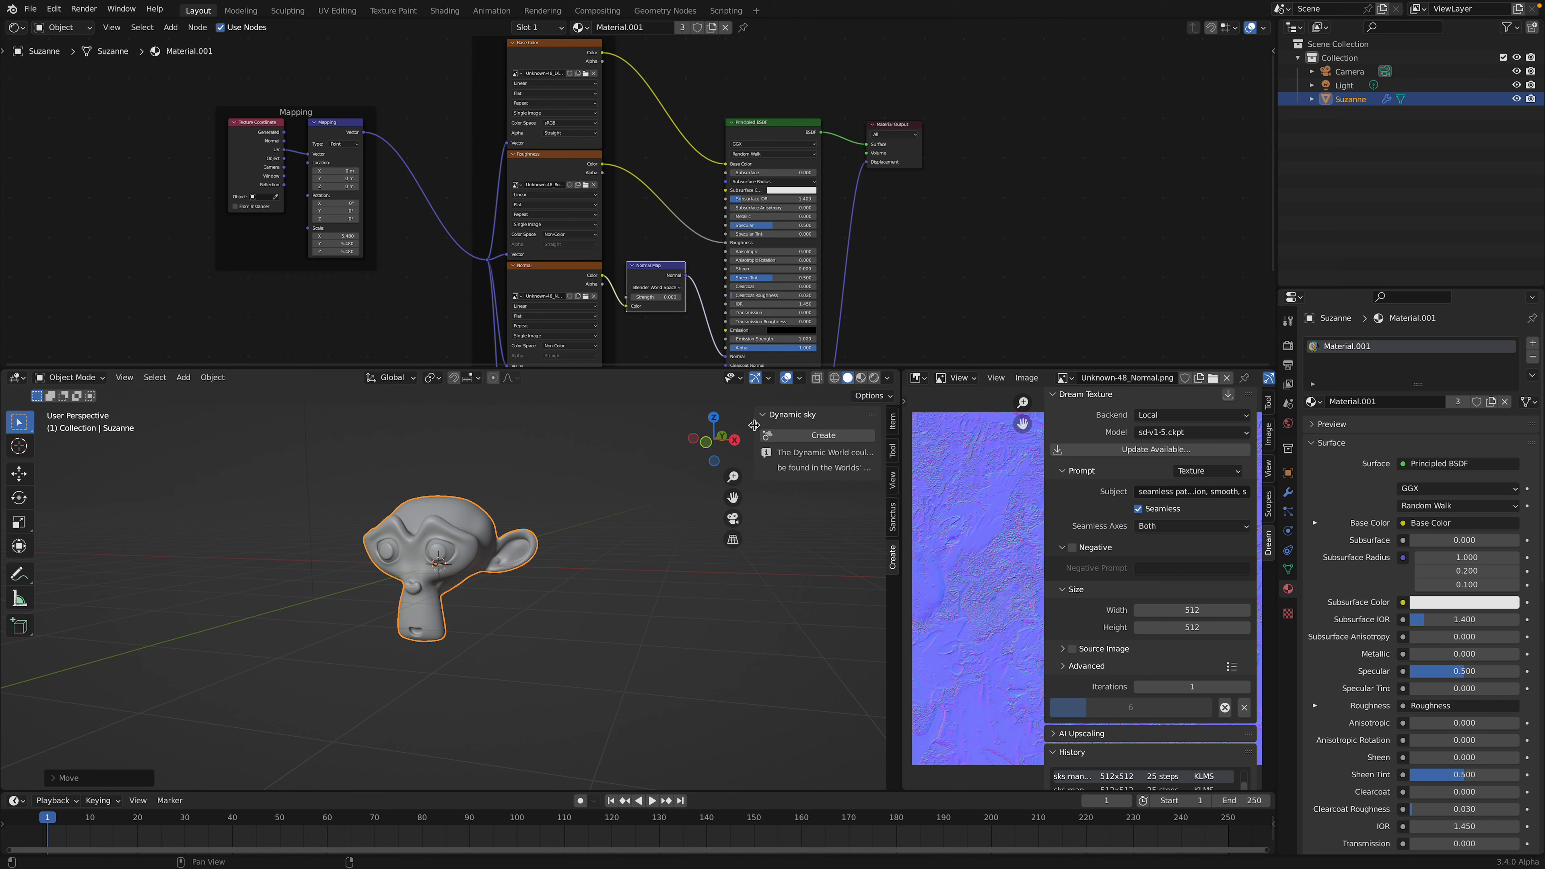
drag(755, 425, 702, 425)
- Find the Lighting: Dynamic Sky add-on by searching the preferences for "sky" and review its details
click(53, 8)
click(97, 205)
text(sky)
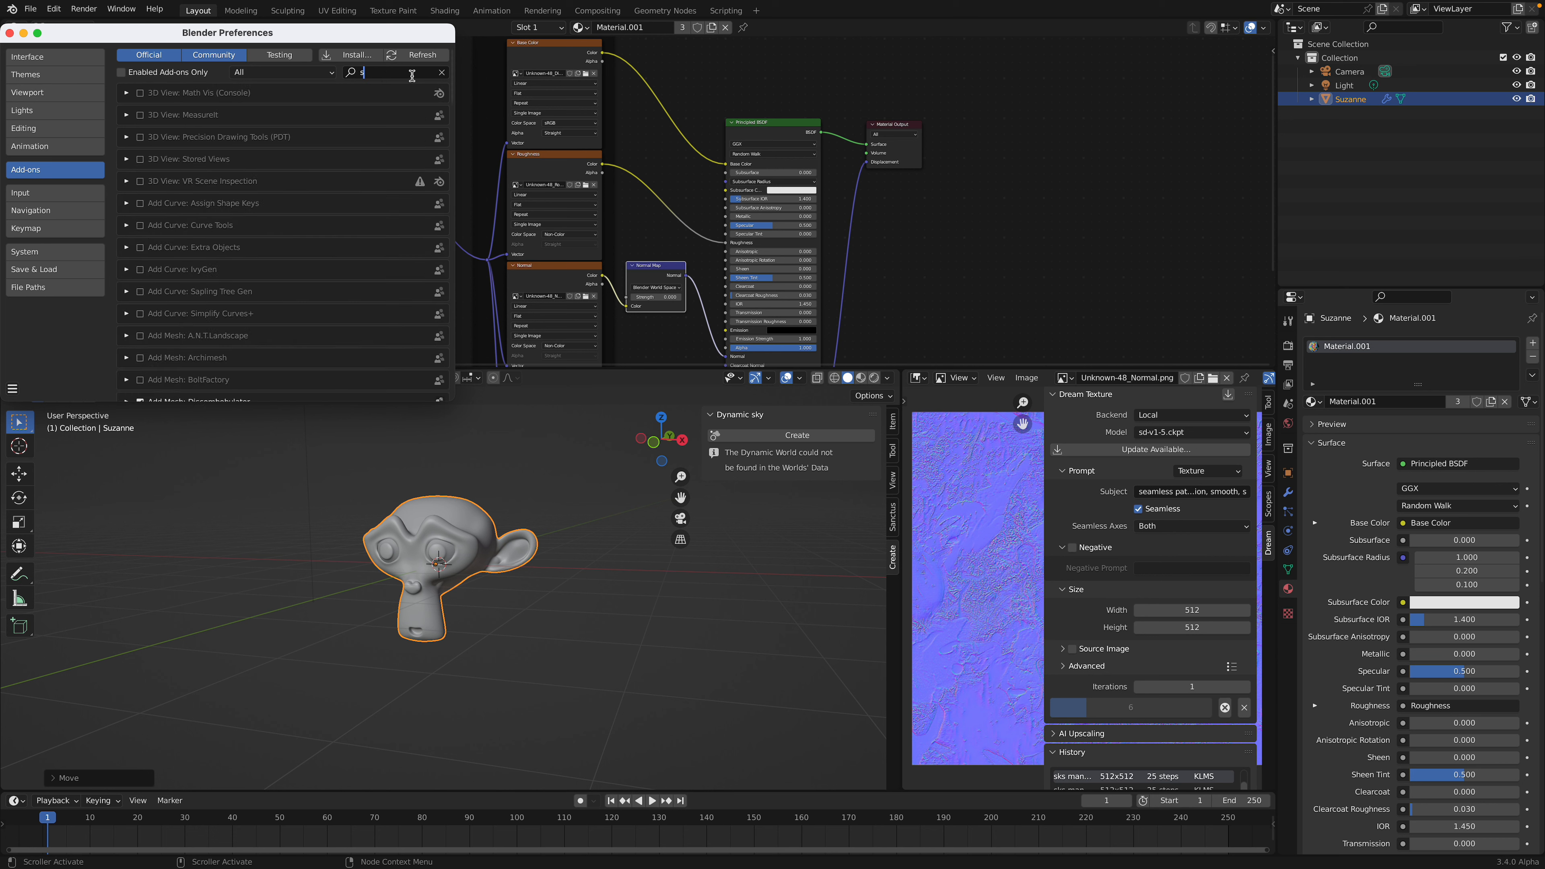
click(126, 138)
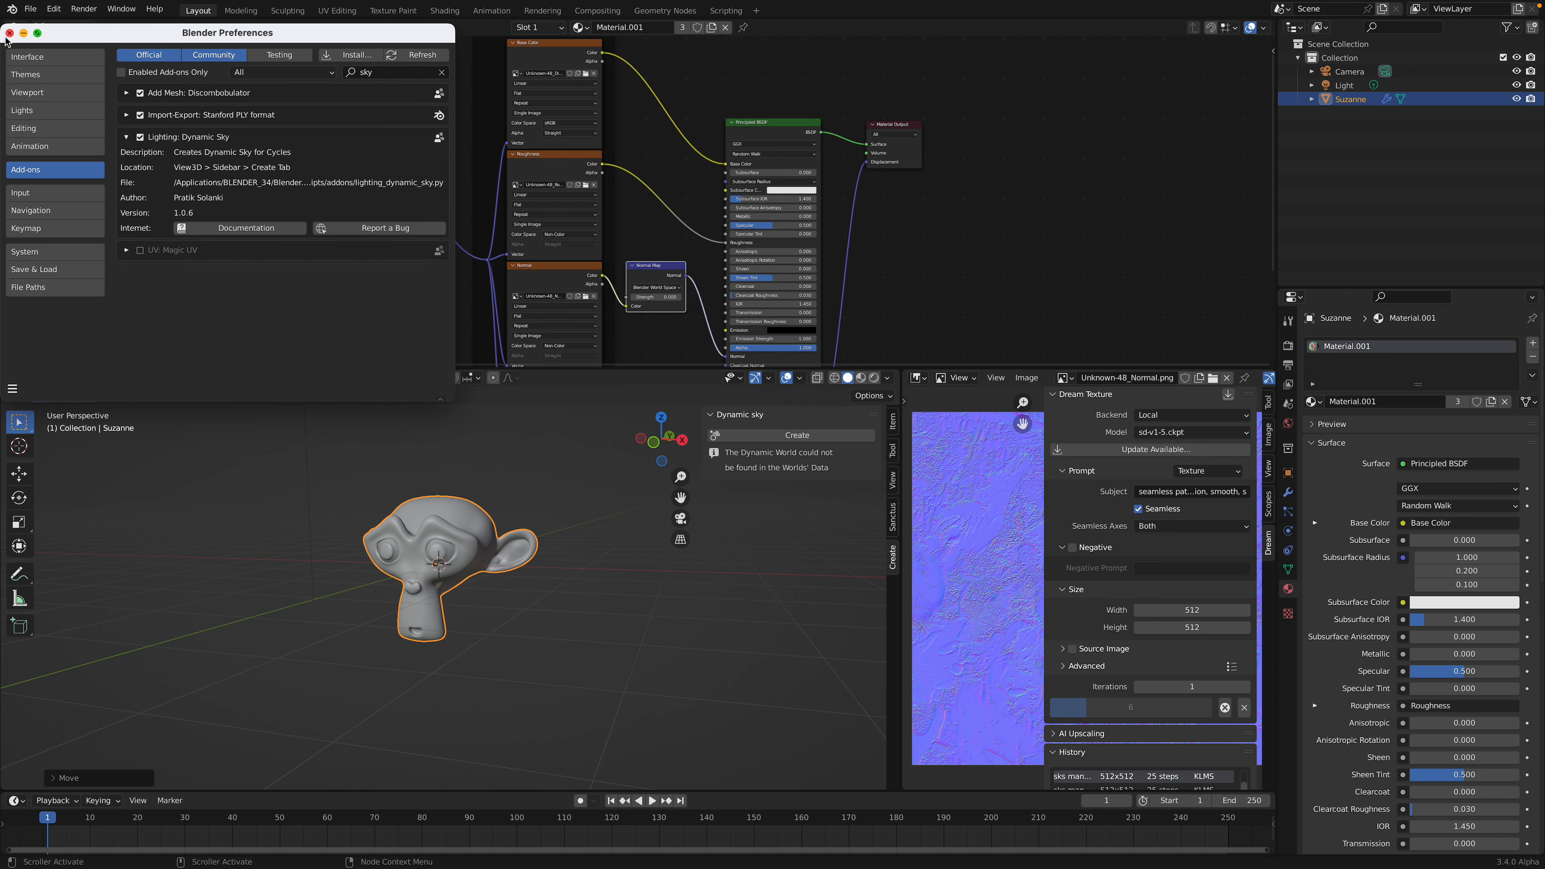
- Create a dynamic sky and assign the Dynamic_1 world to the scene
click(727, 429)
click(761, 436)
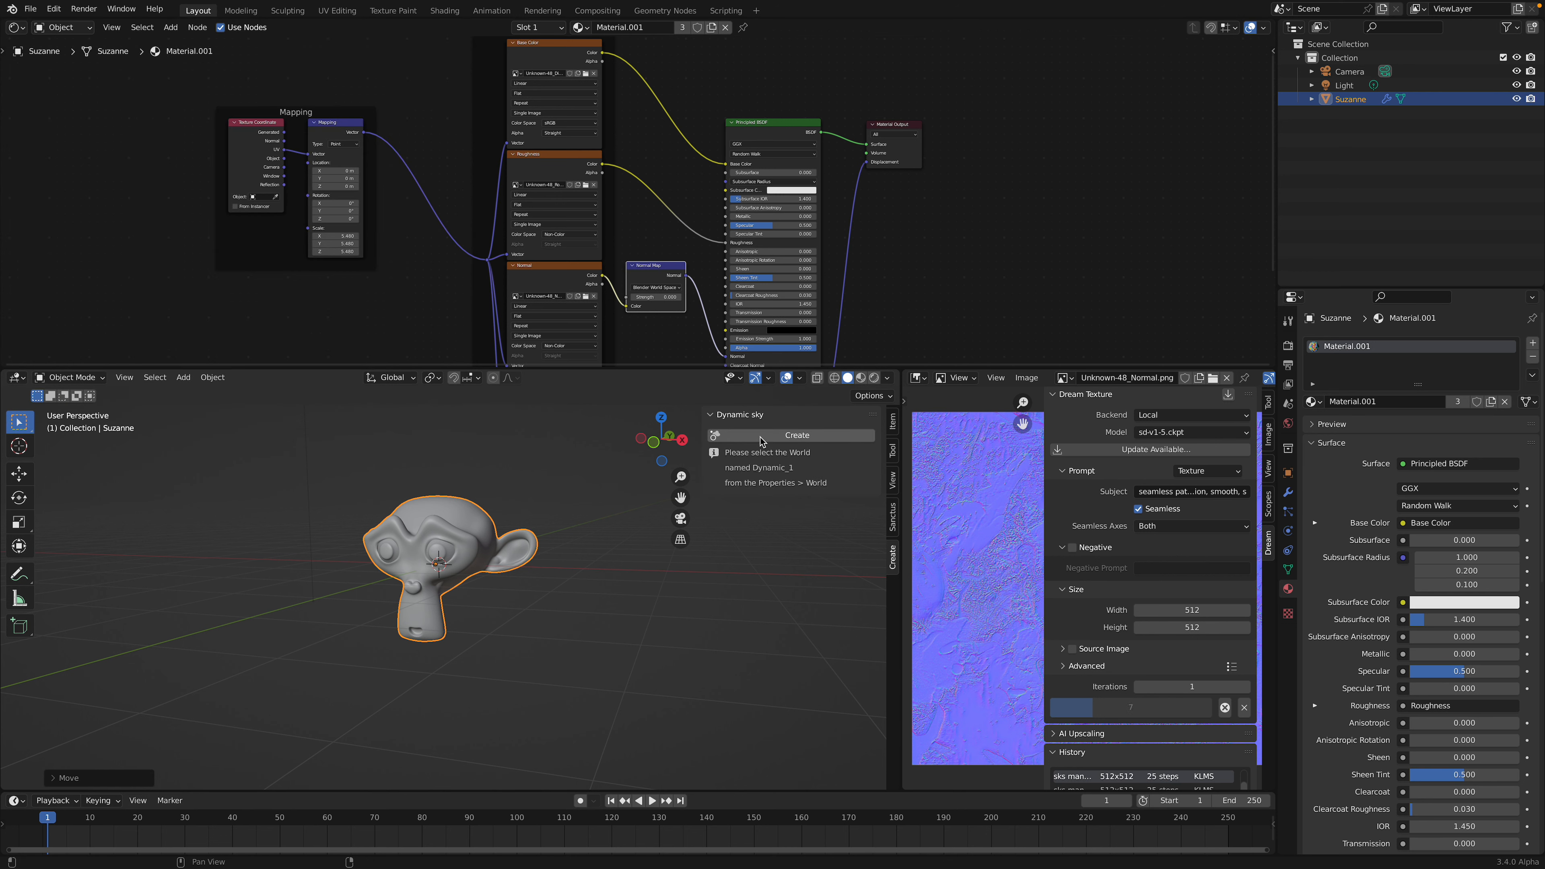
middle_drag(581, 501, 587, 516)
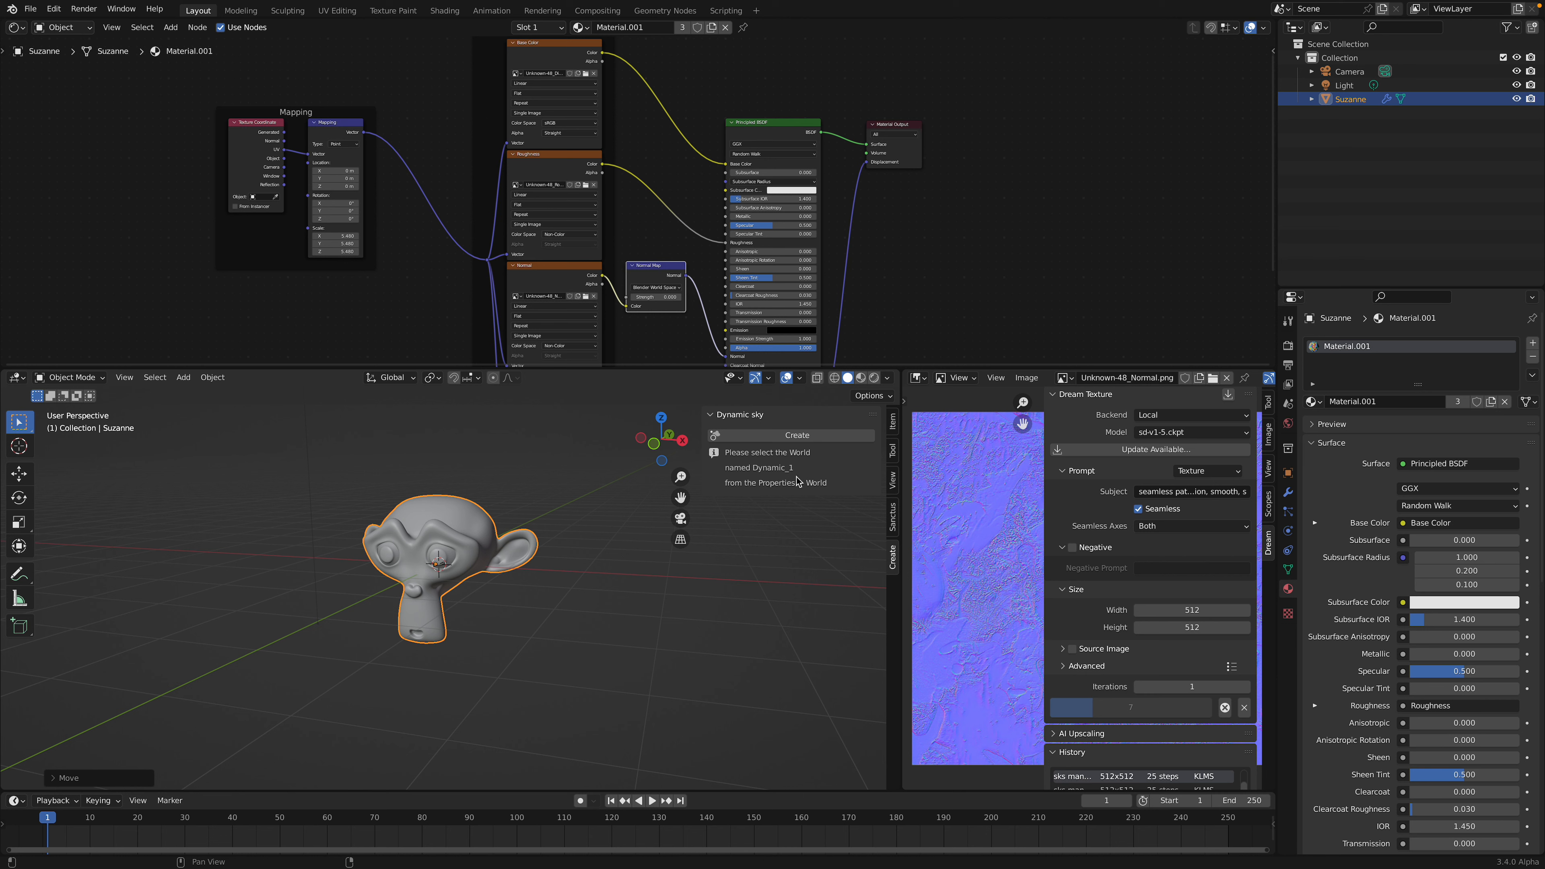
click(1289, 425)
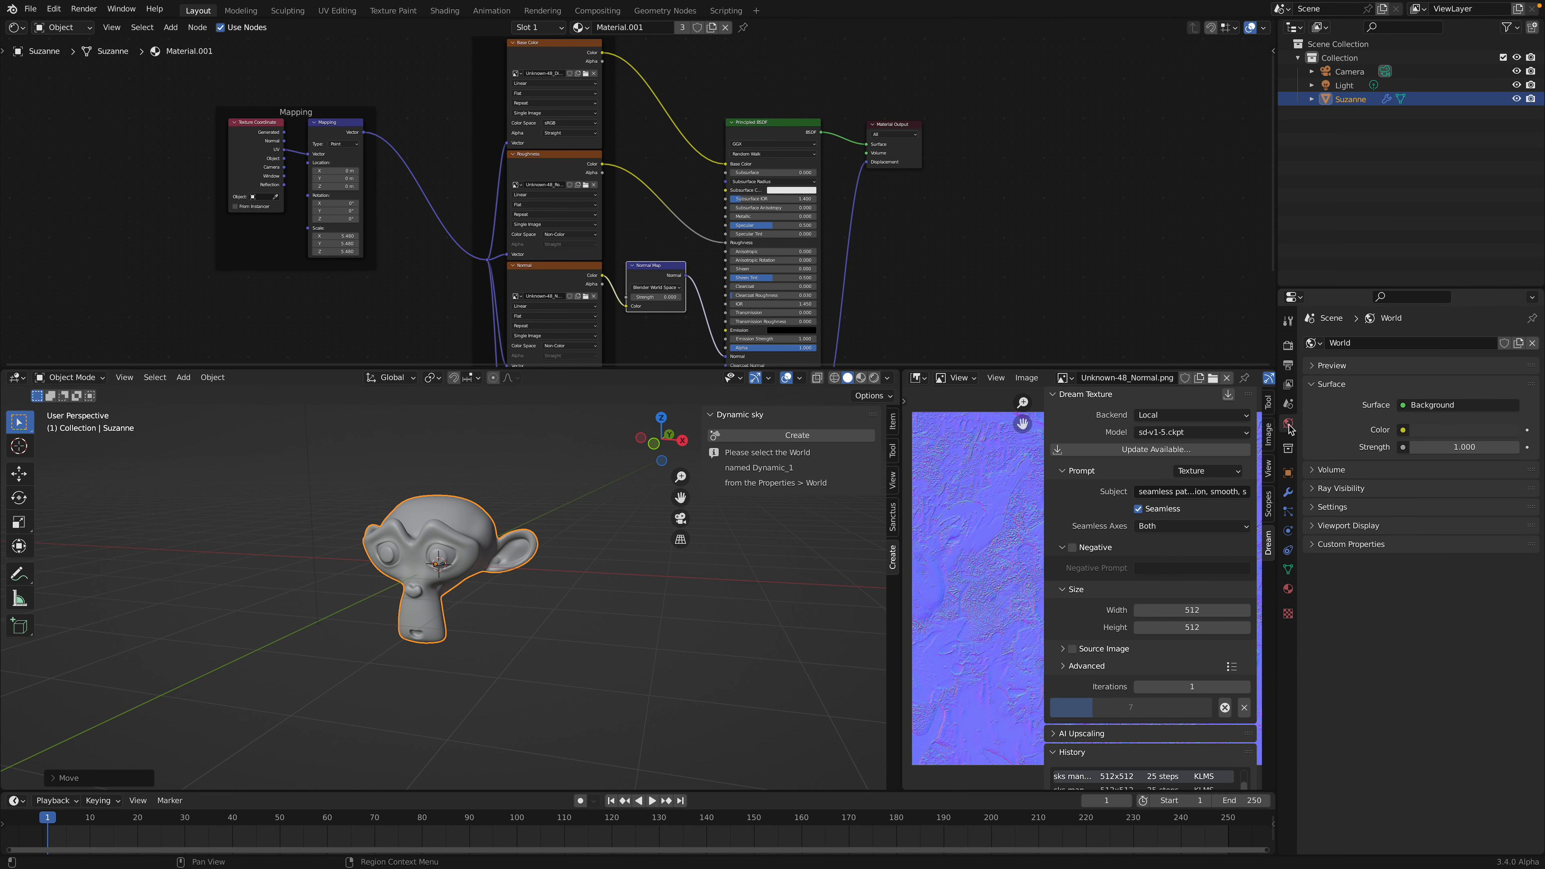
click(1316, 344)
click(1332, 364)
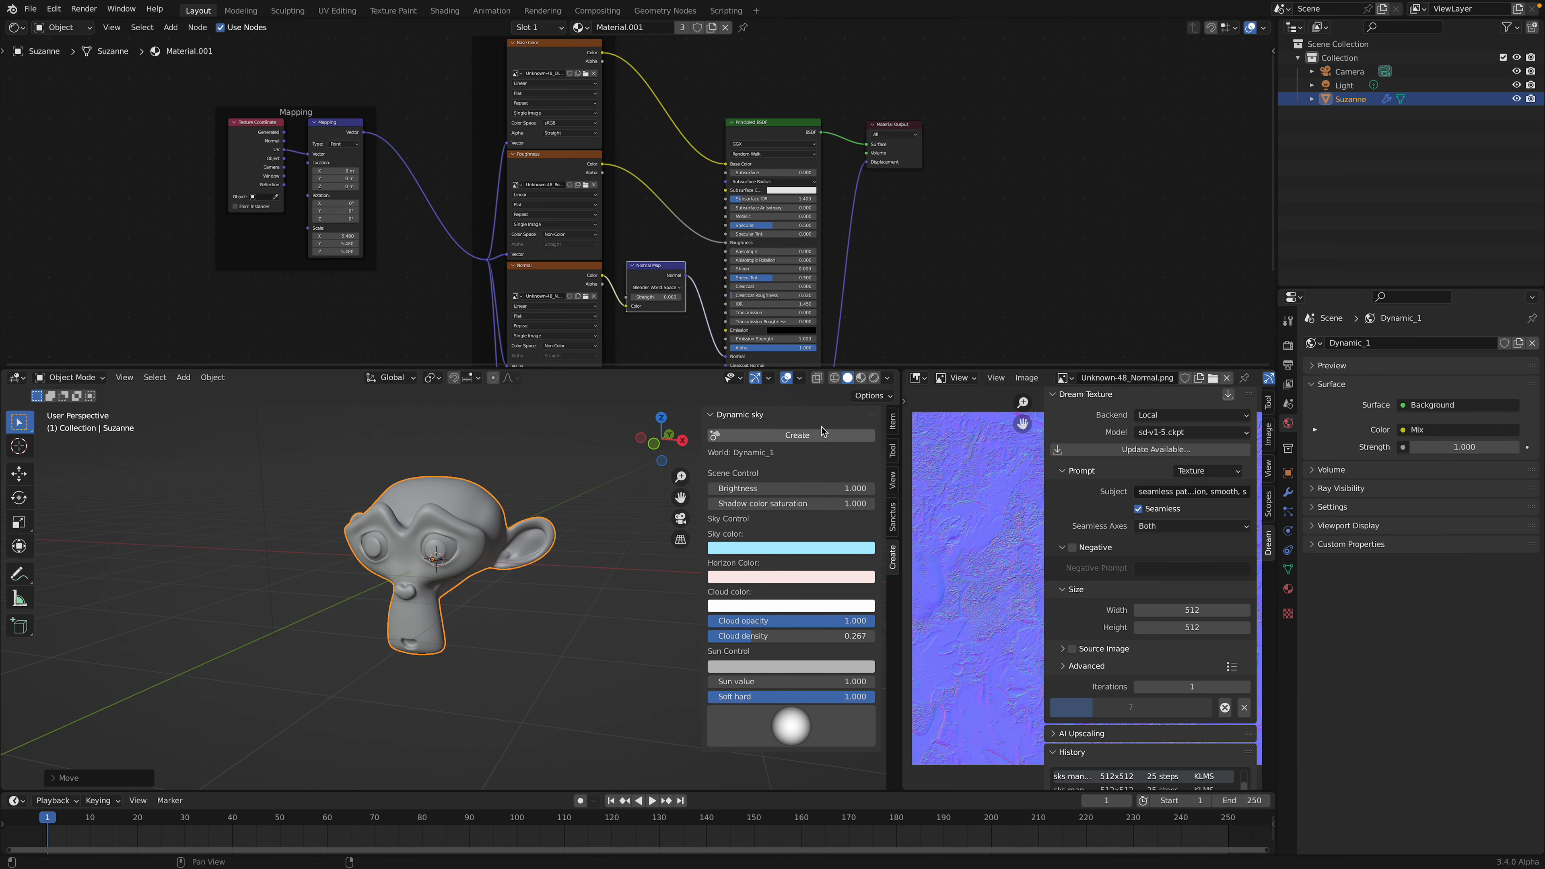
- Switch the viewport to Rendered shading and enlarge it by shrinking the shader editor's height
click(874, 378)
scroll(490, 523, up, 2)
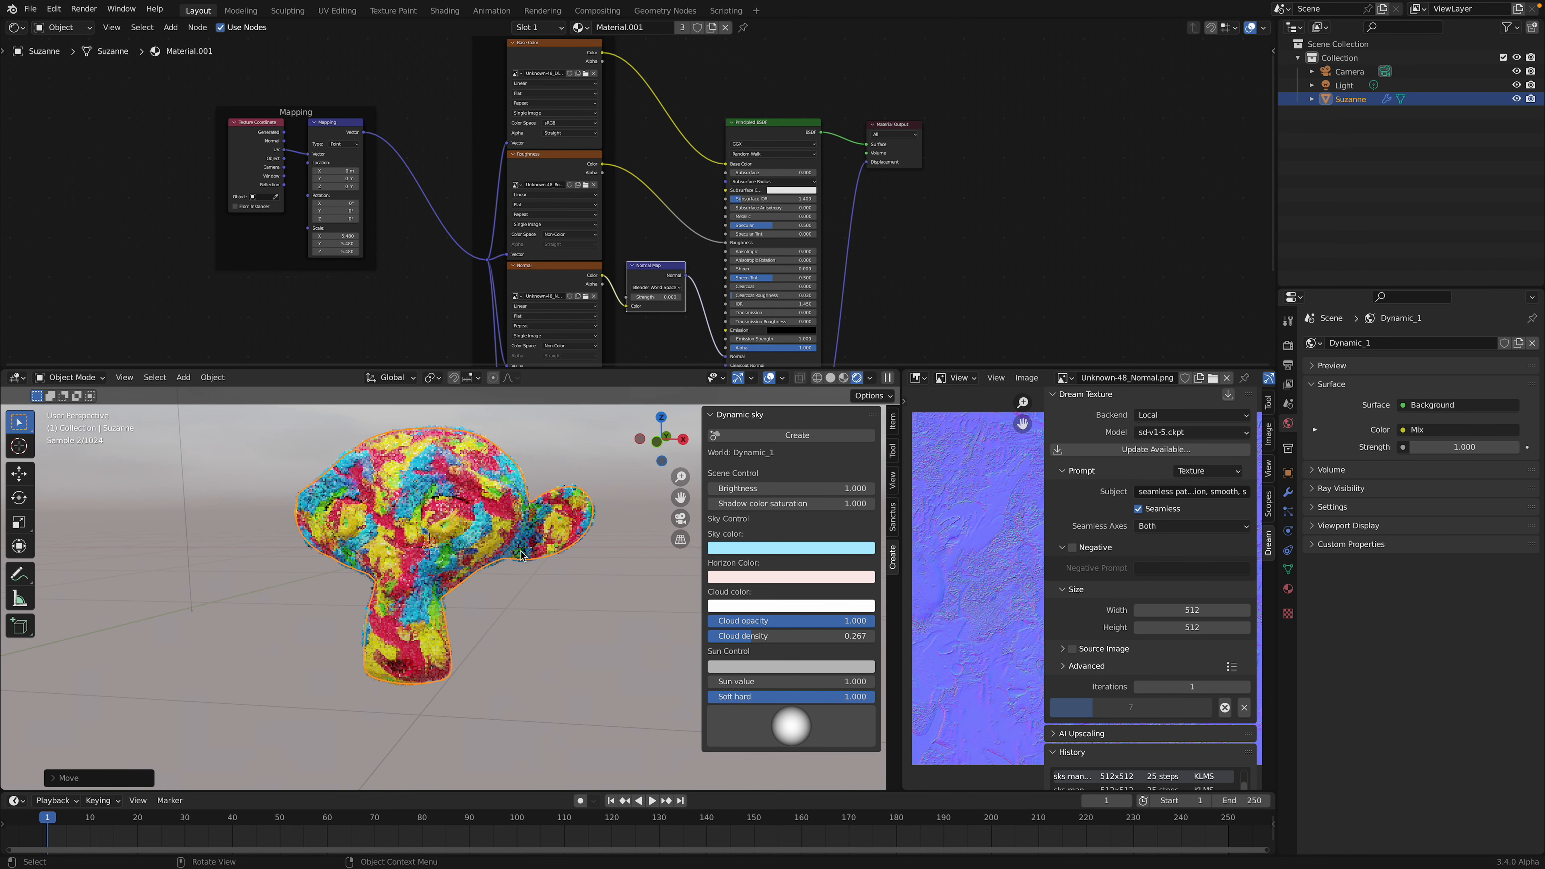
scroll(529, 463, up, 2)
drag(565, 369, 564, 299)
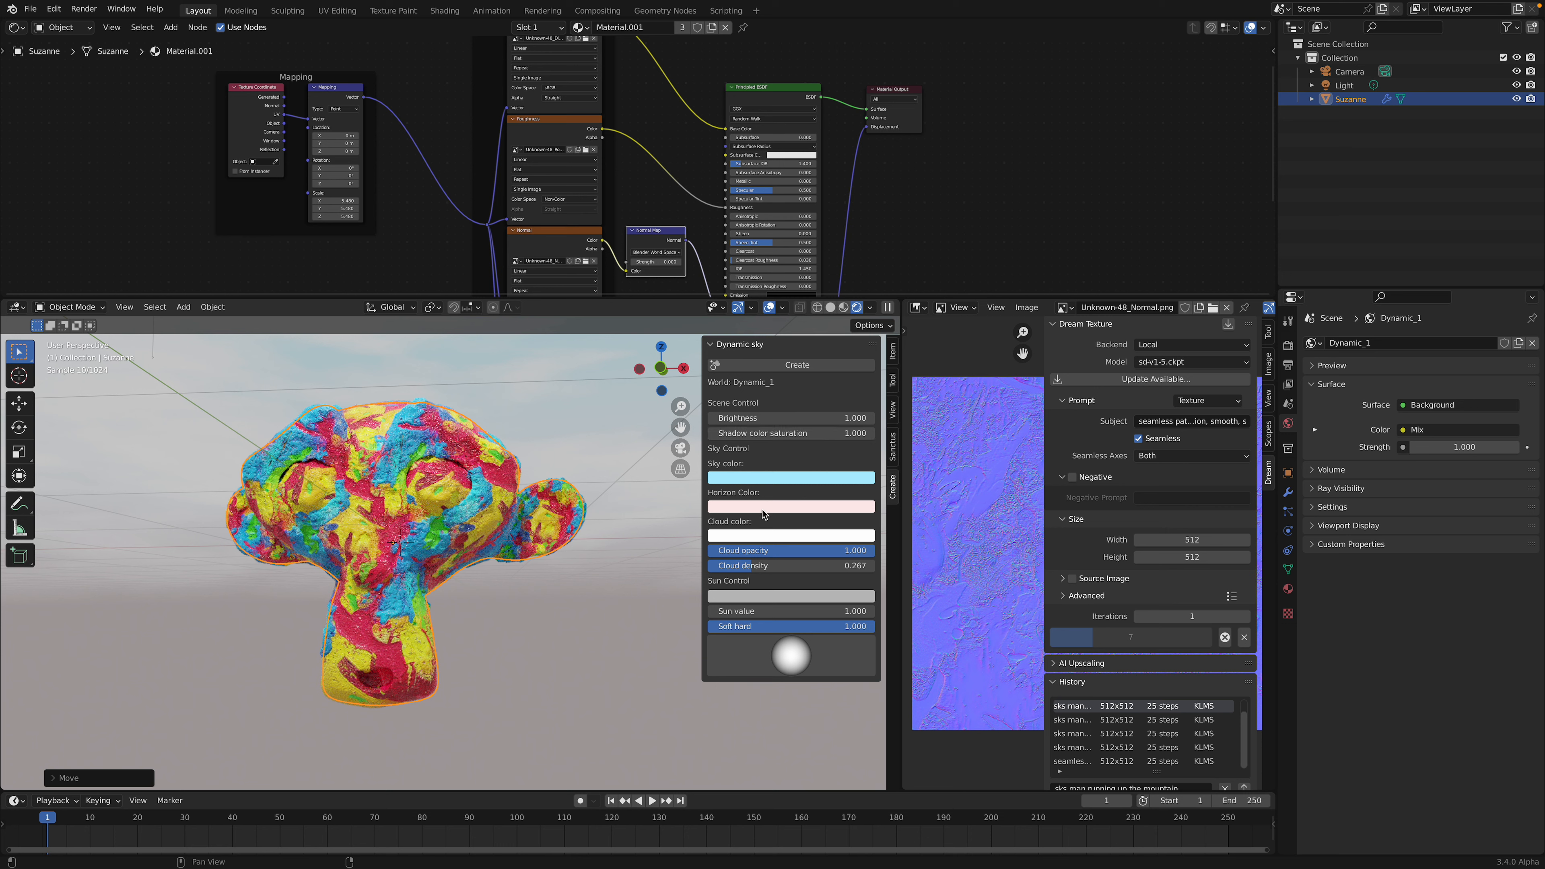
- Widen the Dynamic Sky settings, raise the cloud density to 0.599 and make the sky color a deeper blue
drag(702, 487, 665, 487)
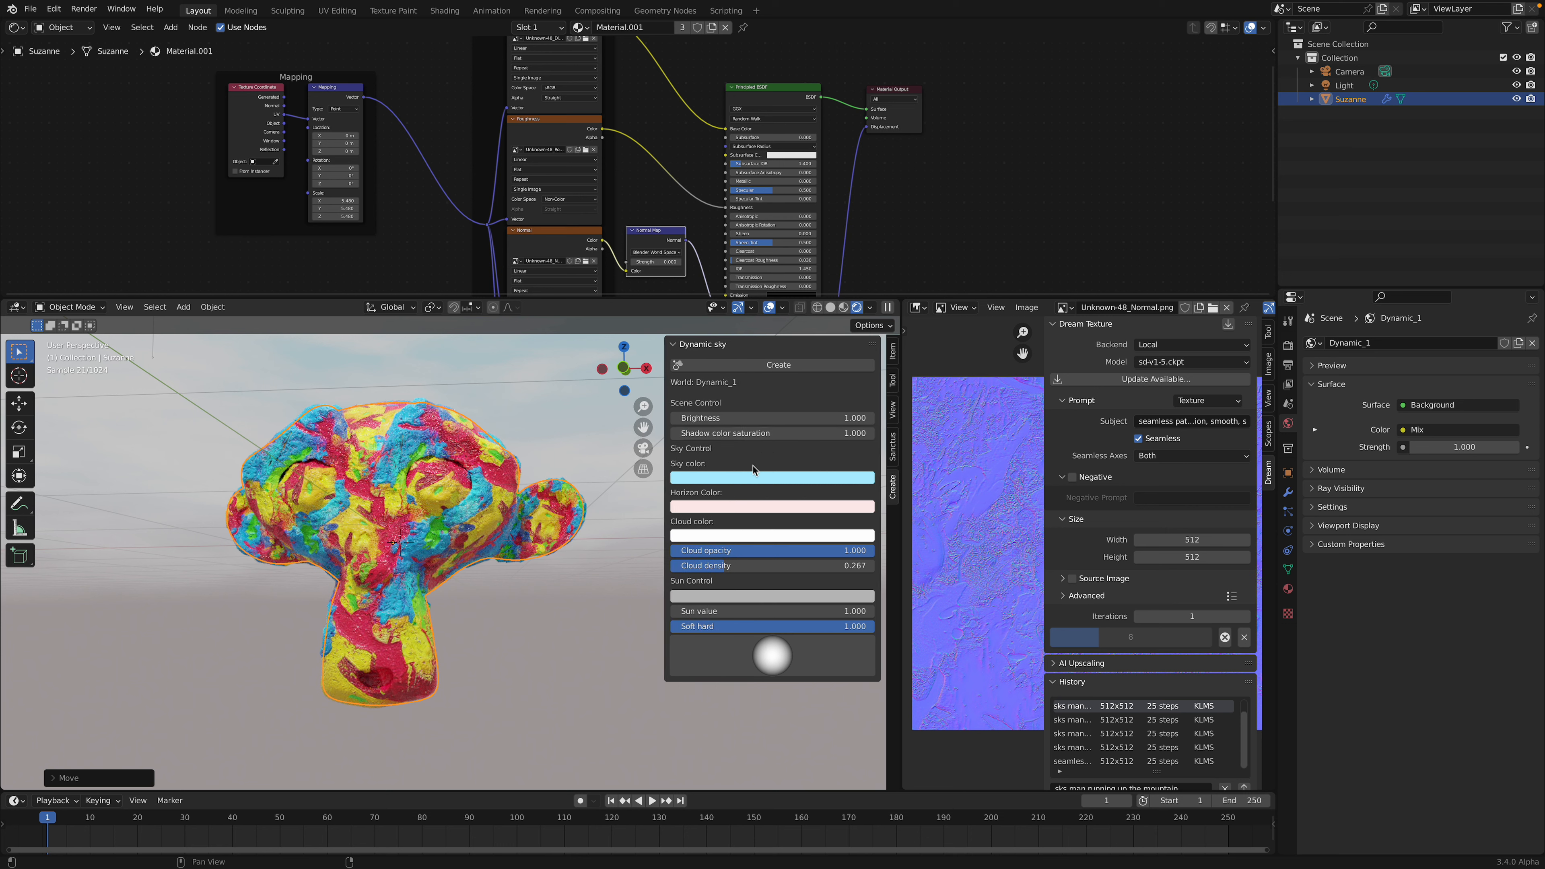
drag(730, 561, 792, 565)
click(772, 478)
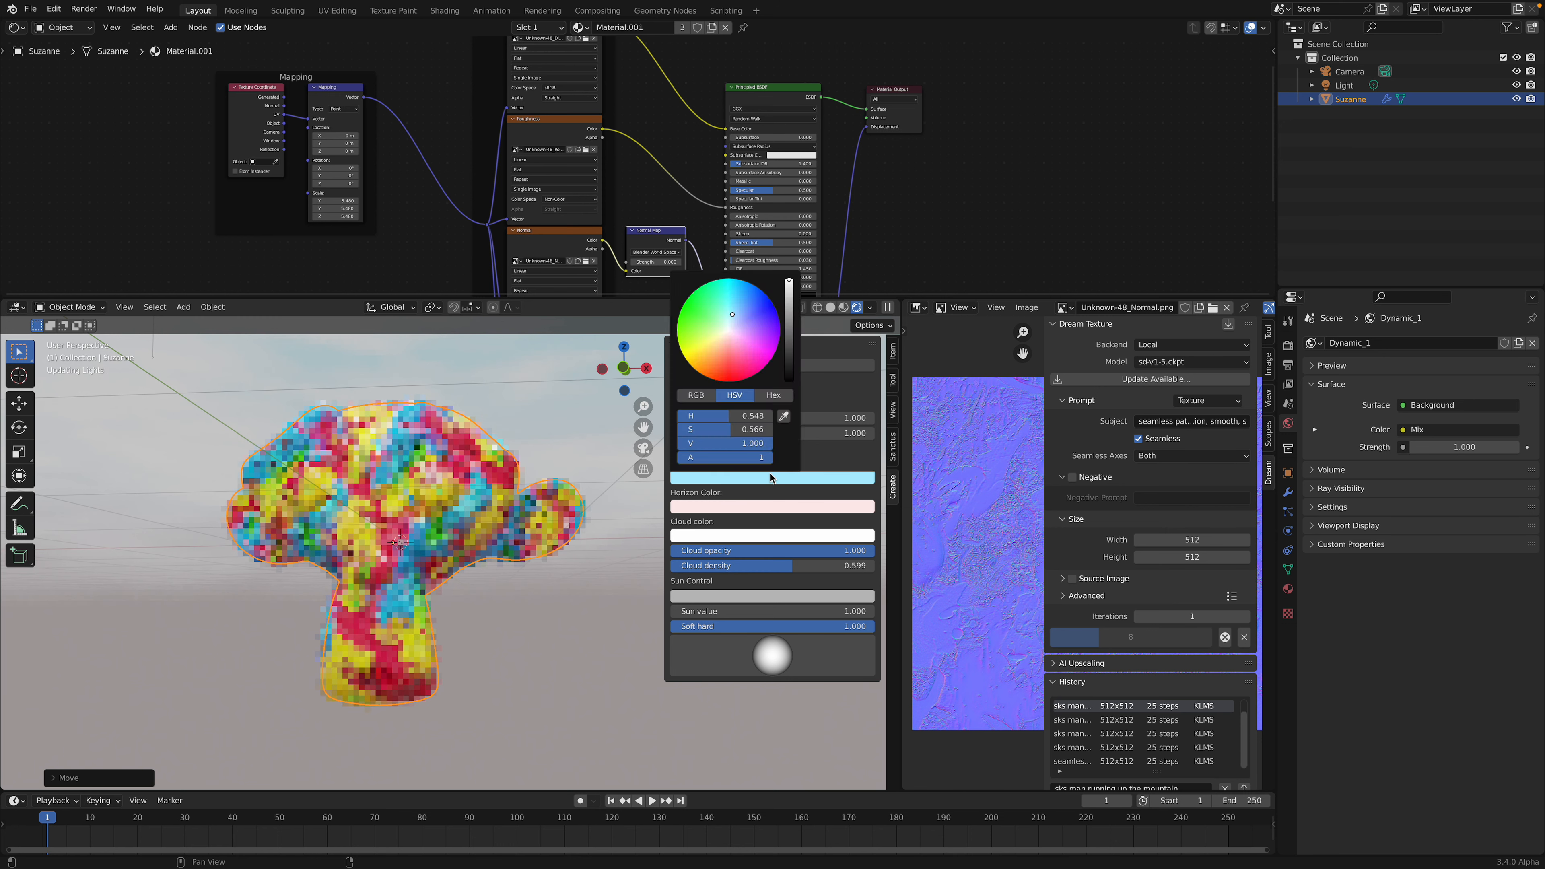
drag(740, 315, 734, 301)
middle_drag(587, 409, 494, 487)
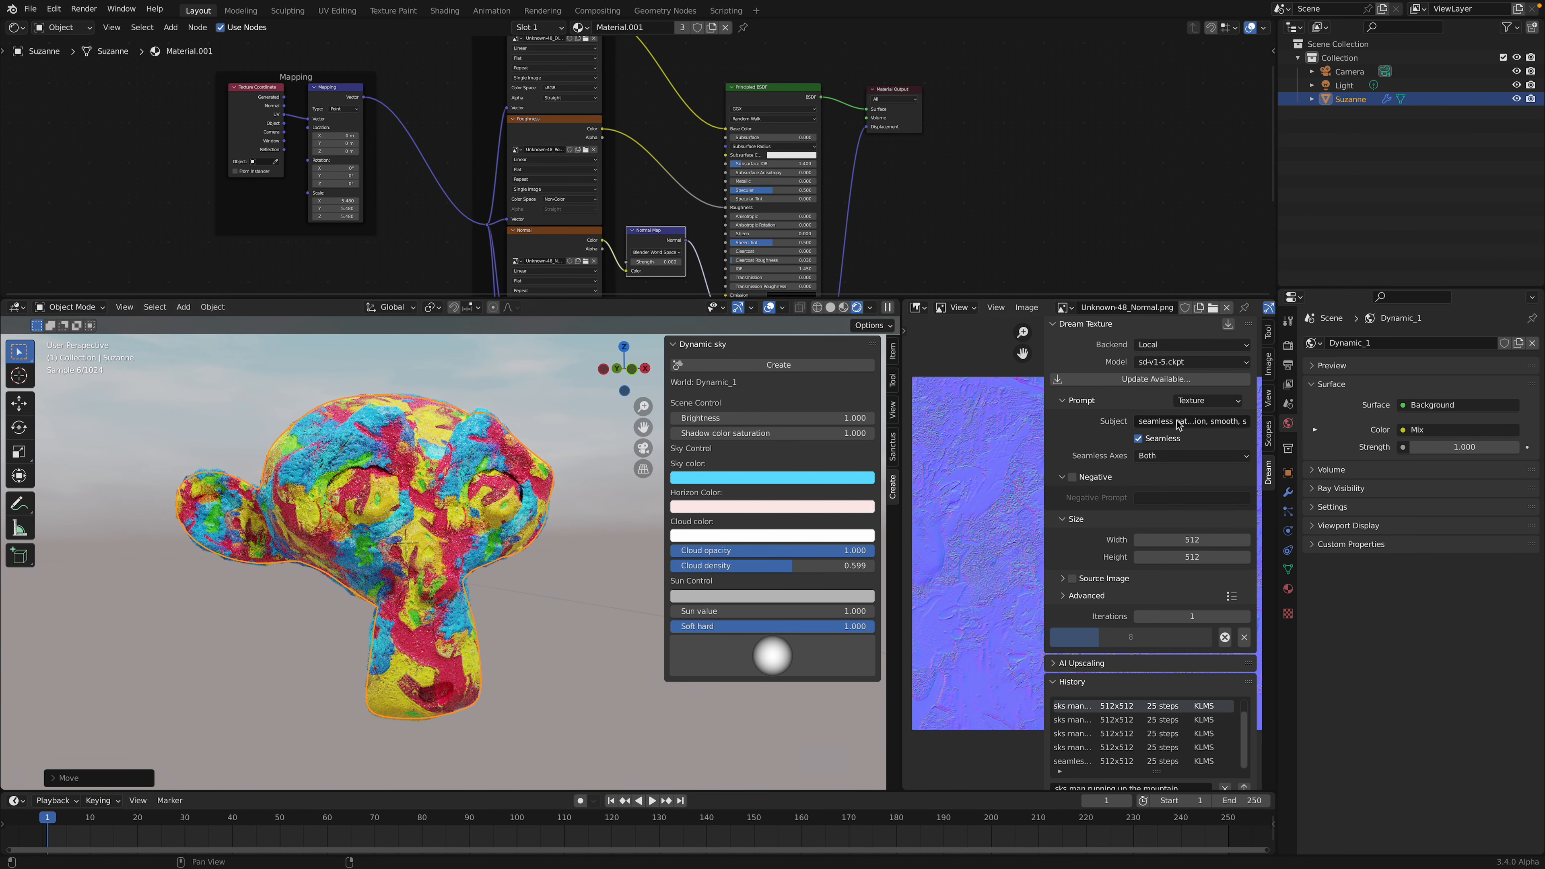
- Bring up the render properties, hide the viewport overlays and save the file
click(1289, 345)
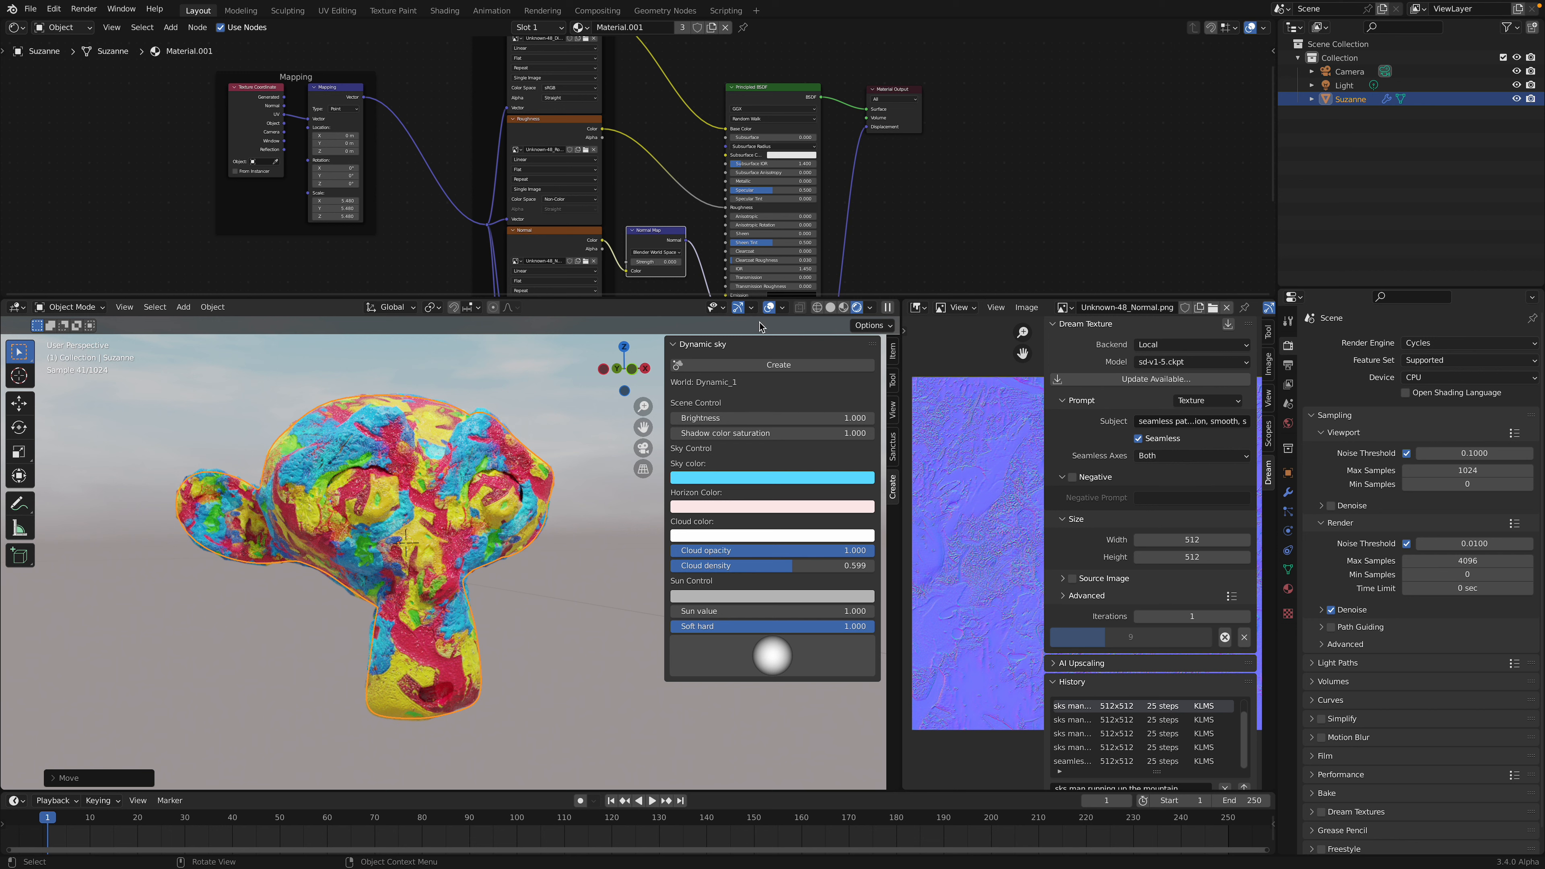
click(769, 307)
key(ctrl+s)
middle_drag(575, 523, 663, 506)
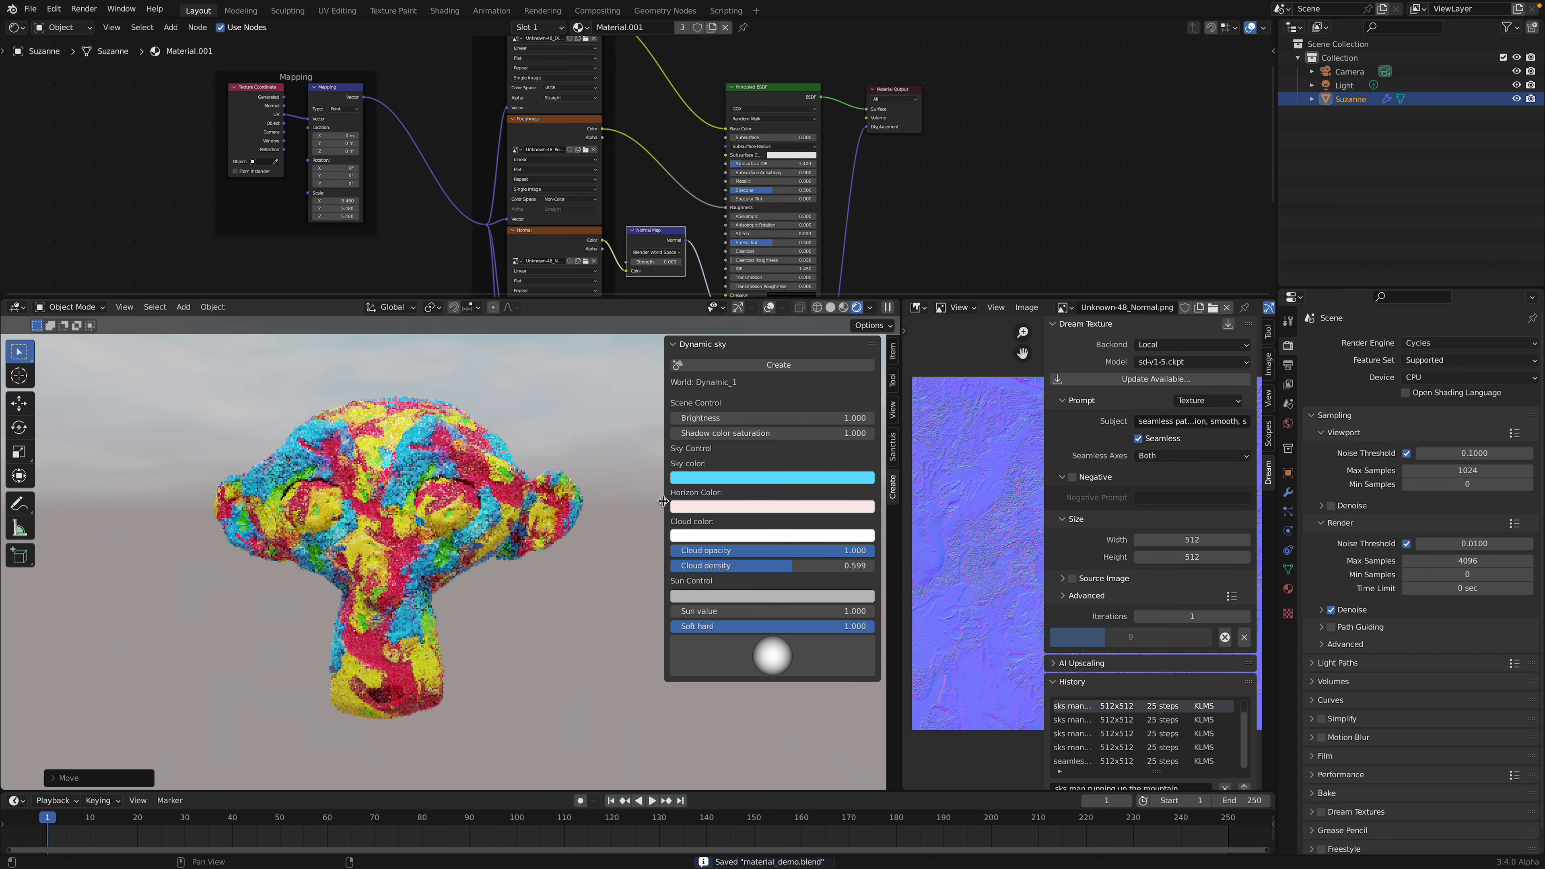
- Change the dynamic sky's horizon color to pink, with hue 0.878, saturation 0.492 and value 0.962
click(698, 507)
drag(734, 375, 738, 369)
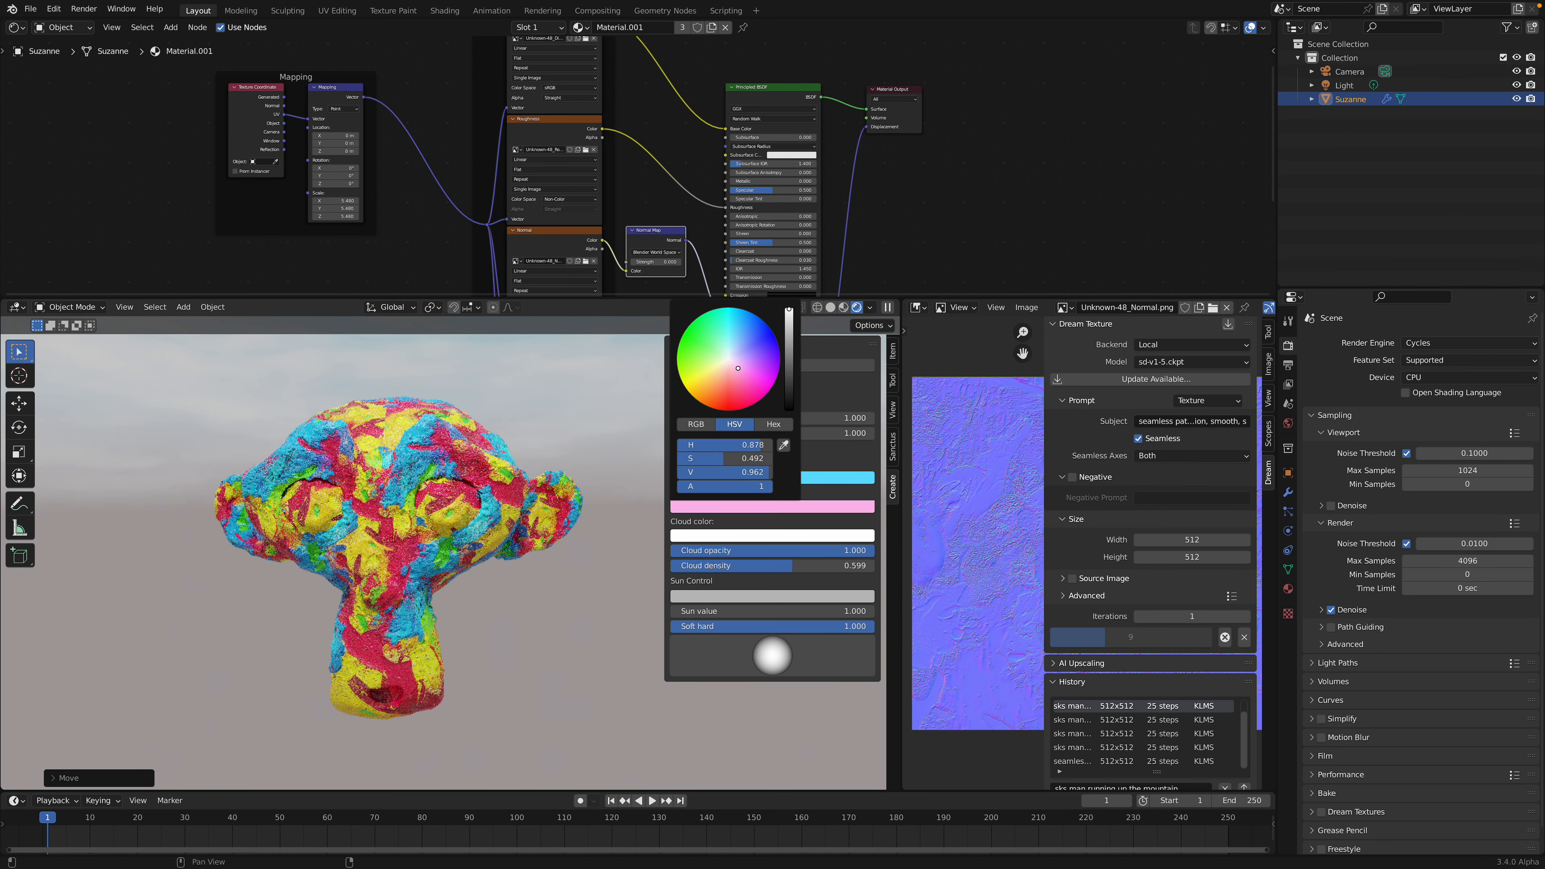
click(582, 446)
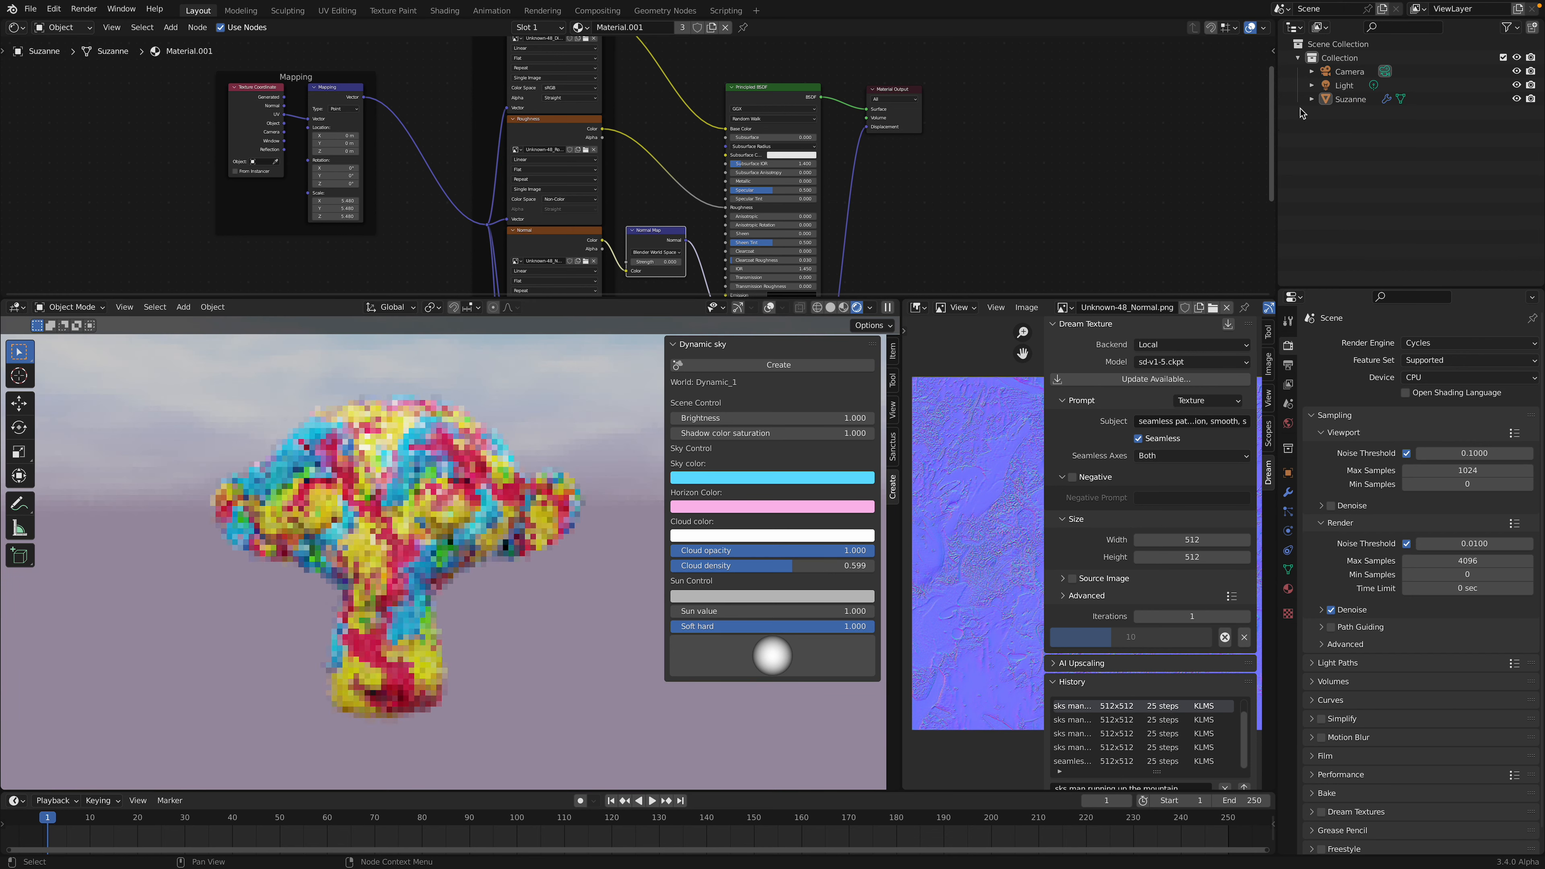
- Select the point light and move it to a new spot near the Suzanne head
click(1343, 85)
key(g)
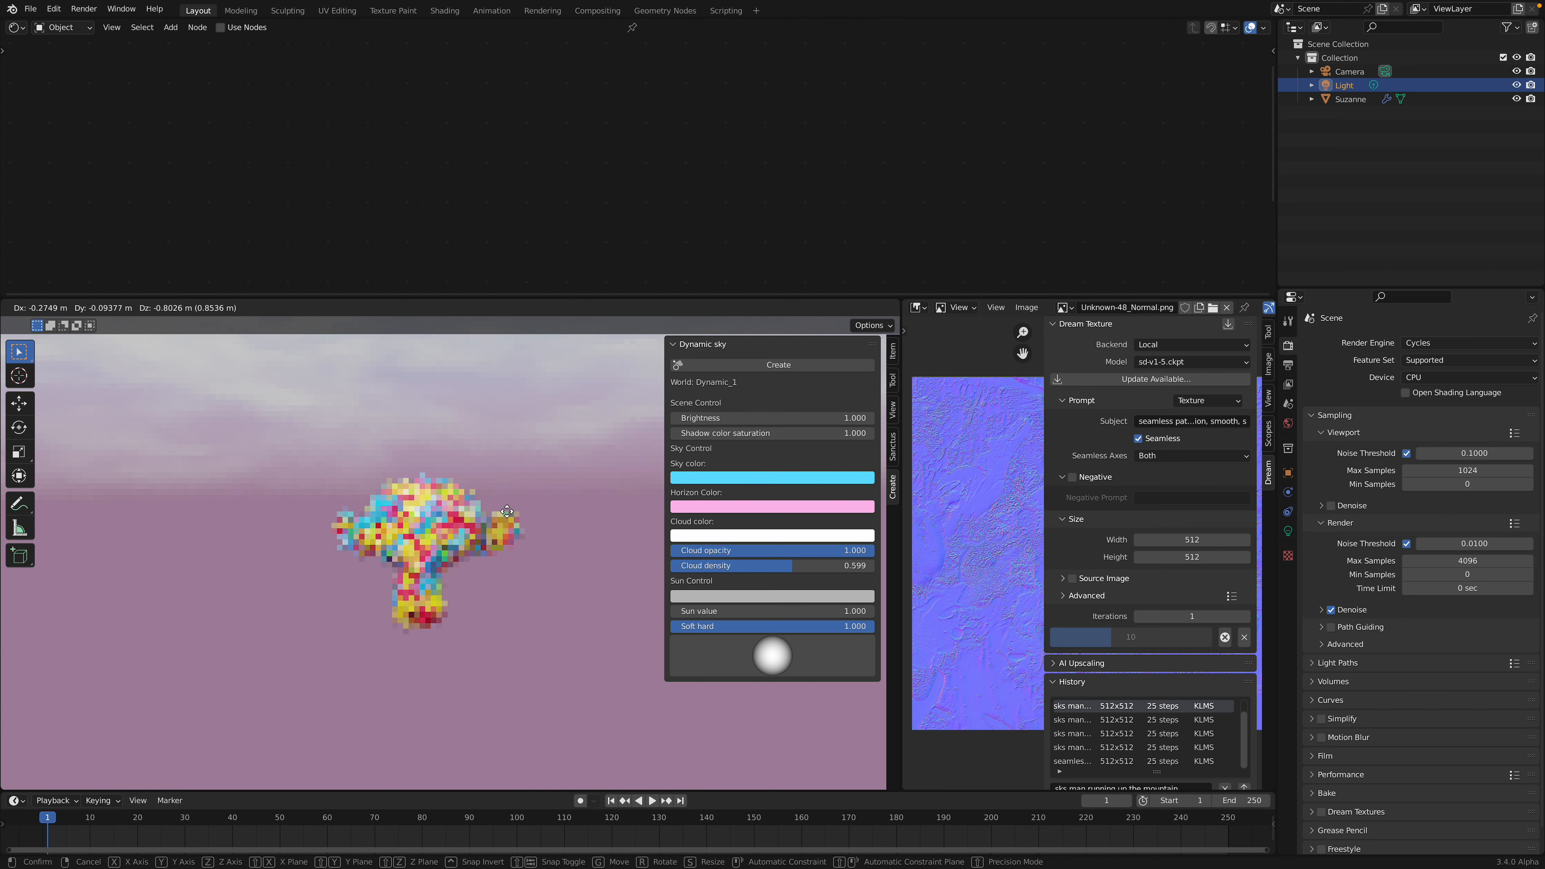
click(500, 653)
- Change the dynamic sky's sky color to a stronger blue, with hue 0.594, saturation 0.978 and value 1.000
click(752, 506)
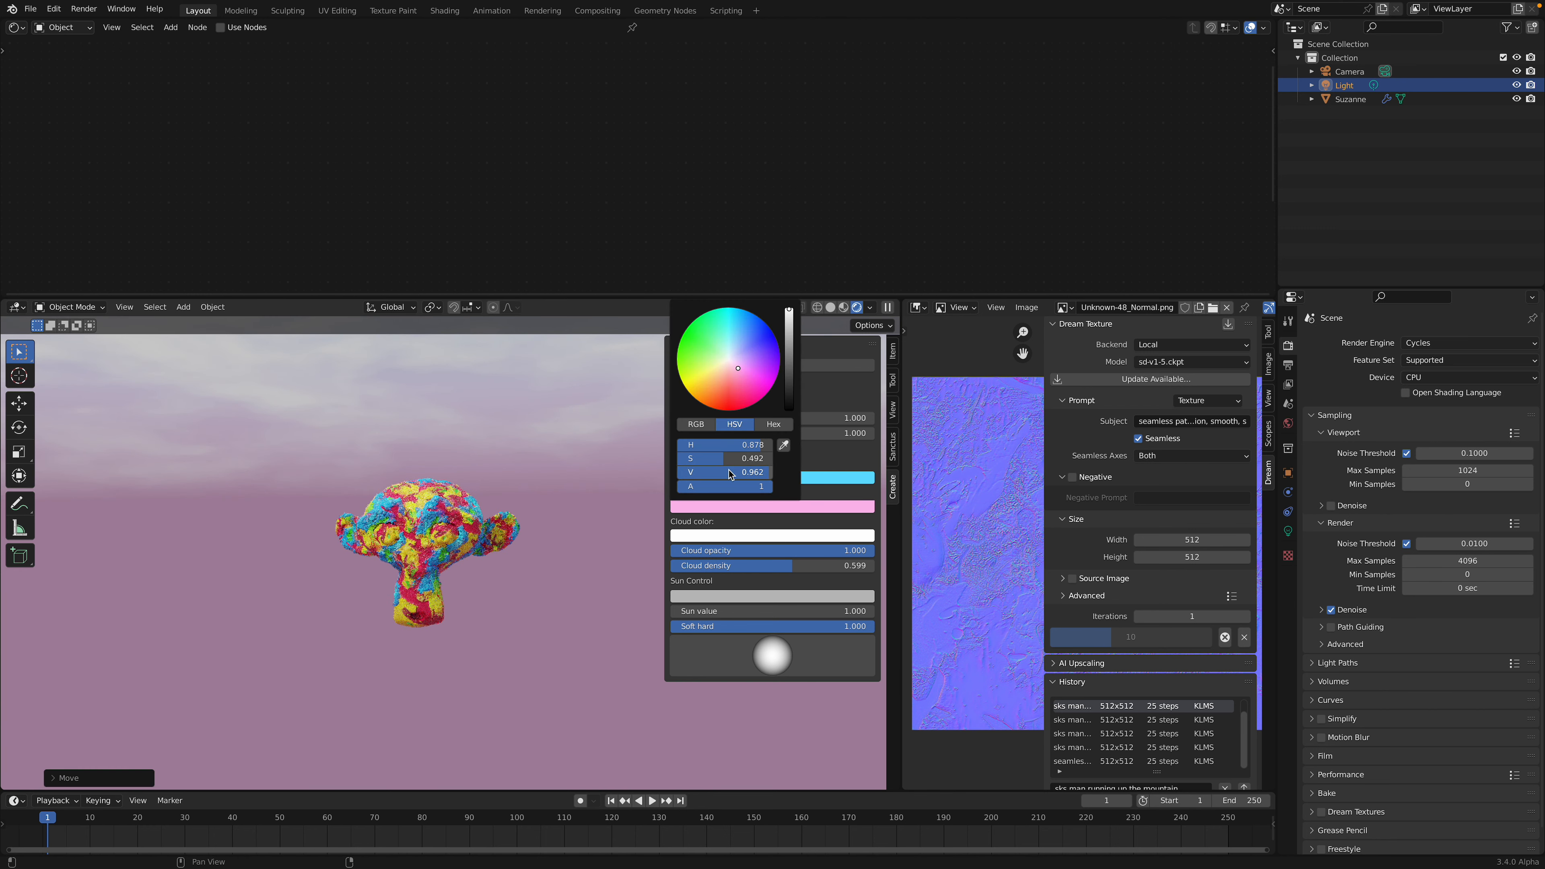
click(786, 478)
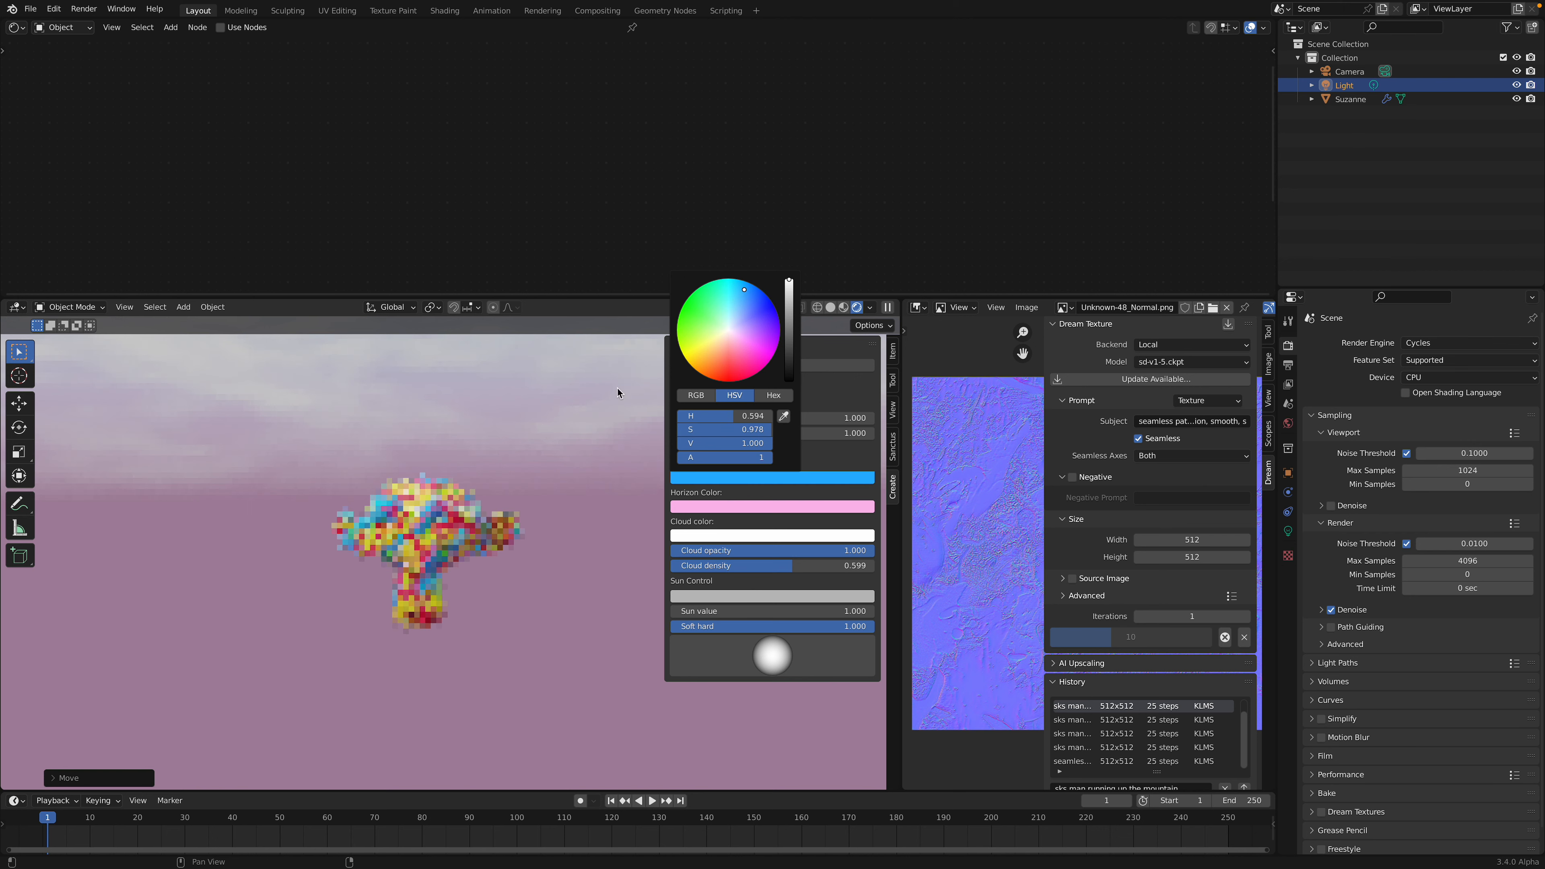
click(476, 487)
middle_drag(488, 475, 475, 507)
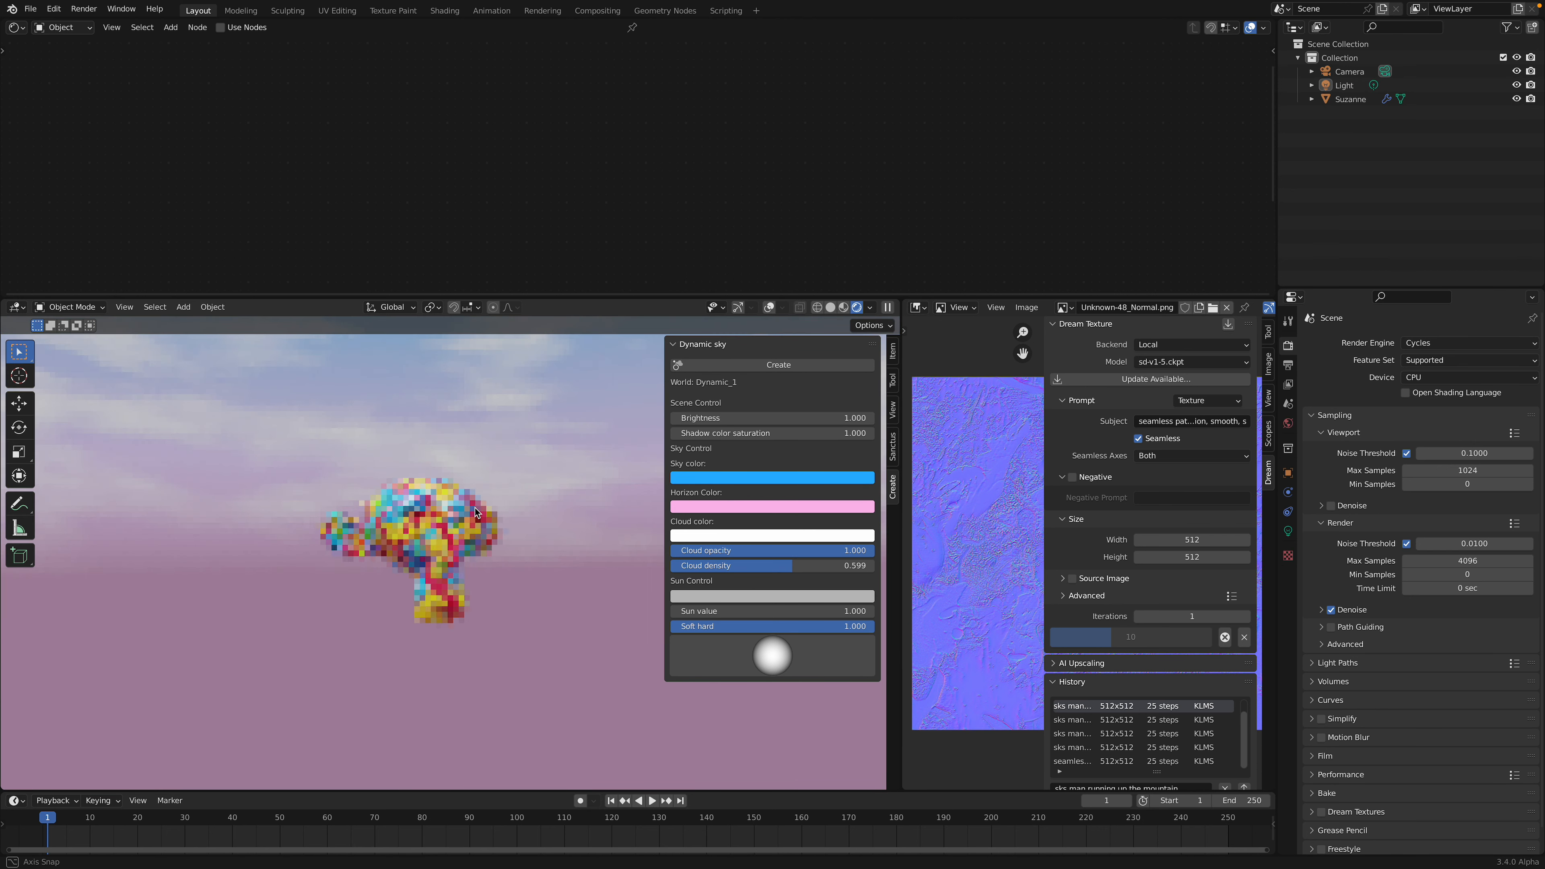
- Soften the dynamic sky's horizon color to a lighter pink, keeping its value at 0.962
click(721, 507)
click(731, 362)
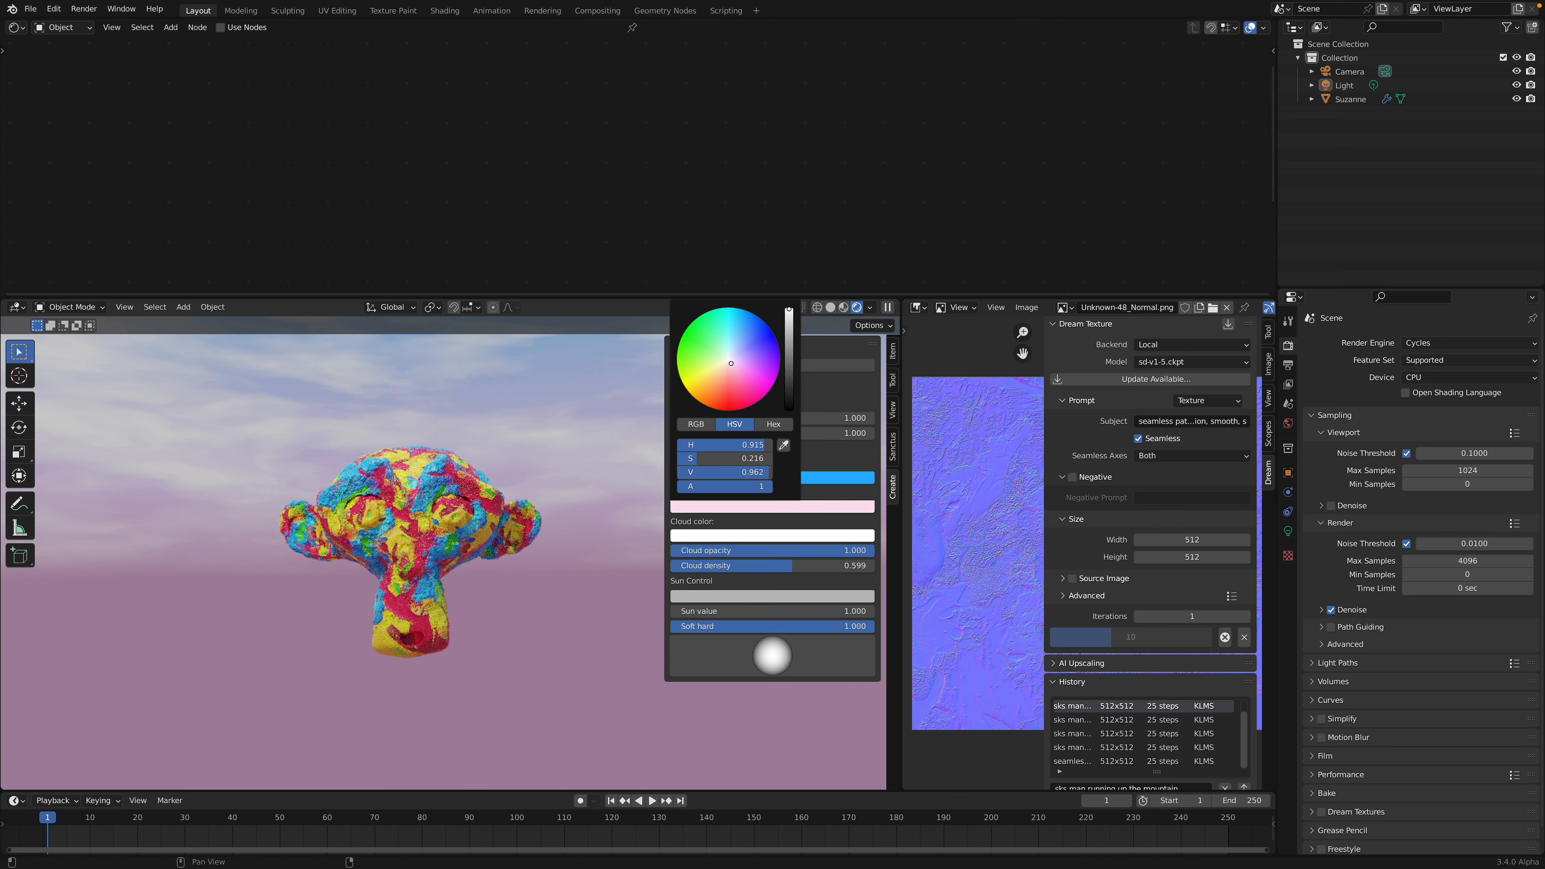
drag(731, 363, 736, 365)
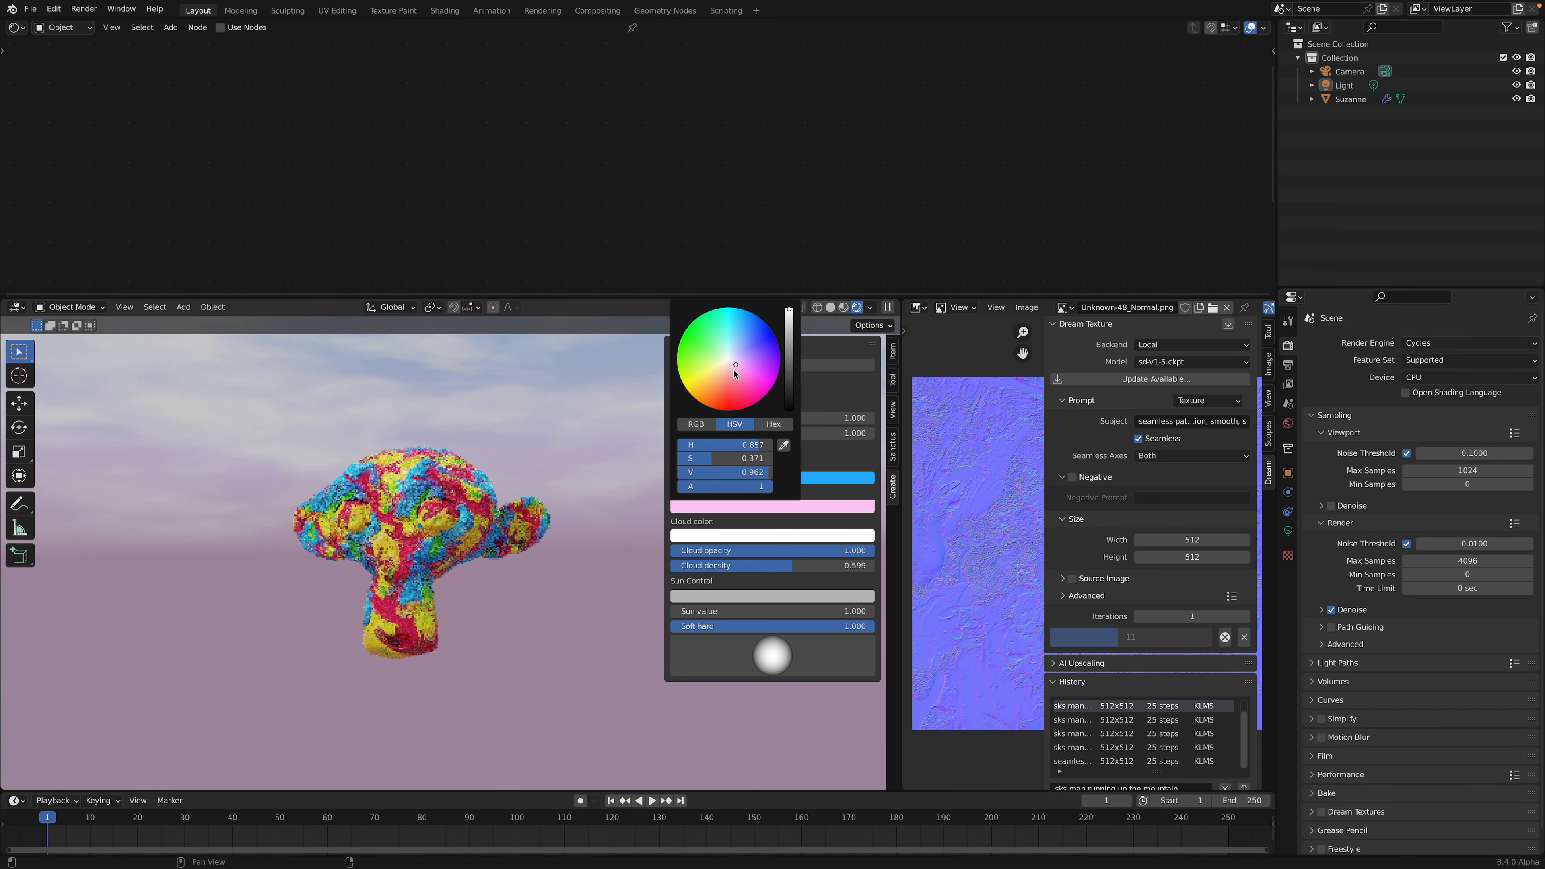
middle_drag(461, 462, 413, 433)
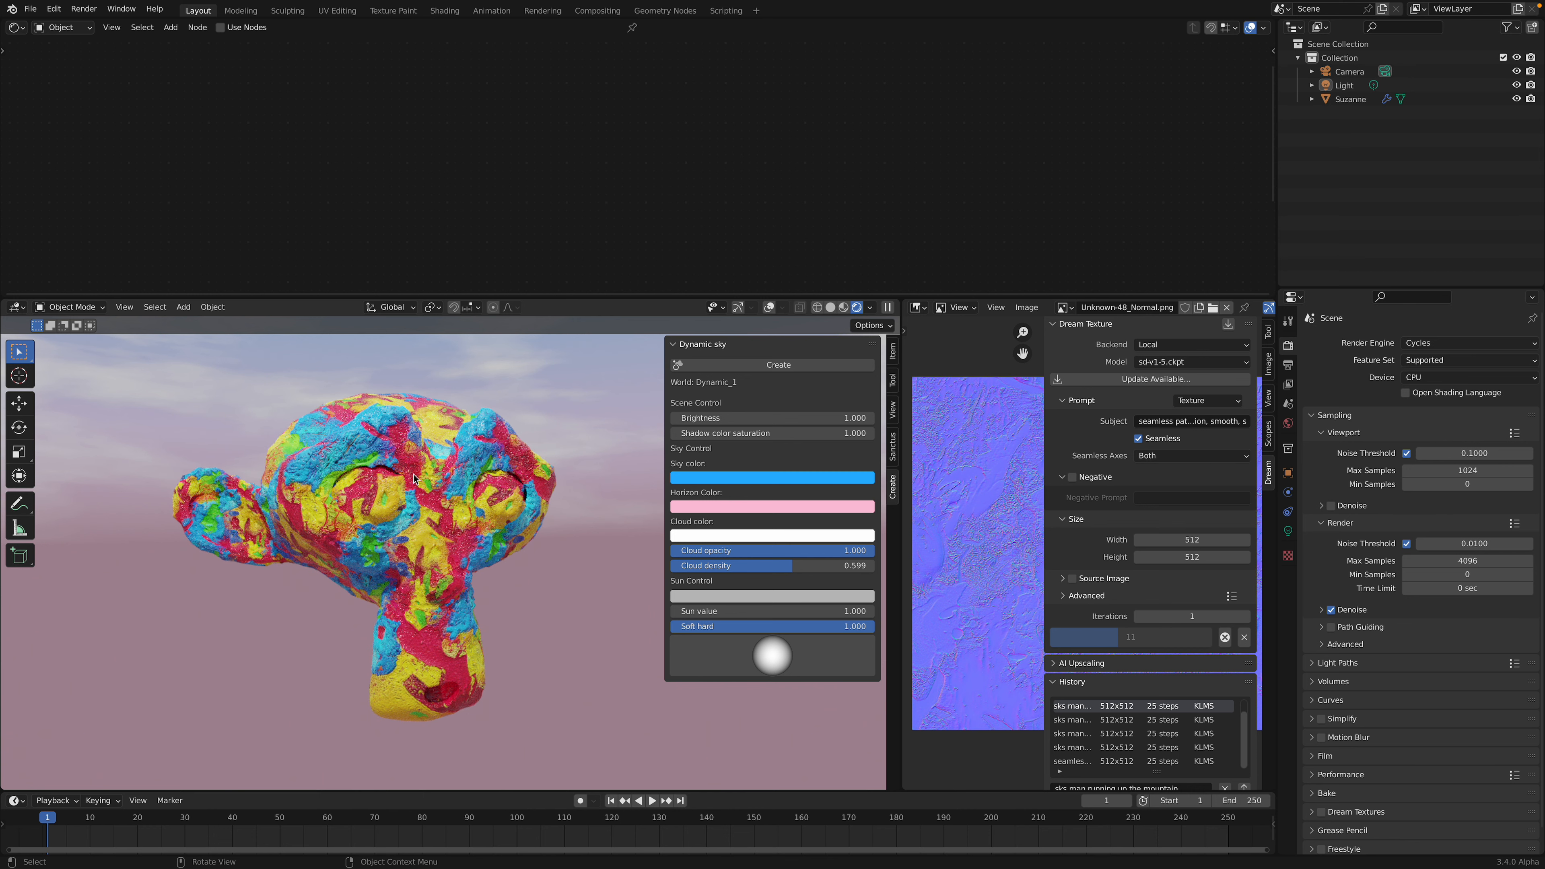
scroll(455, 554, up, 2)
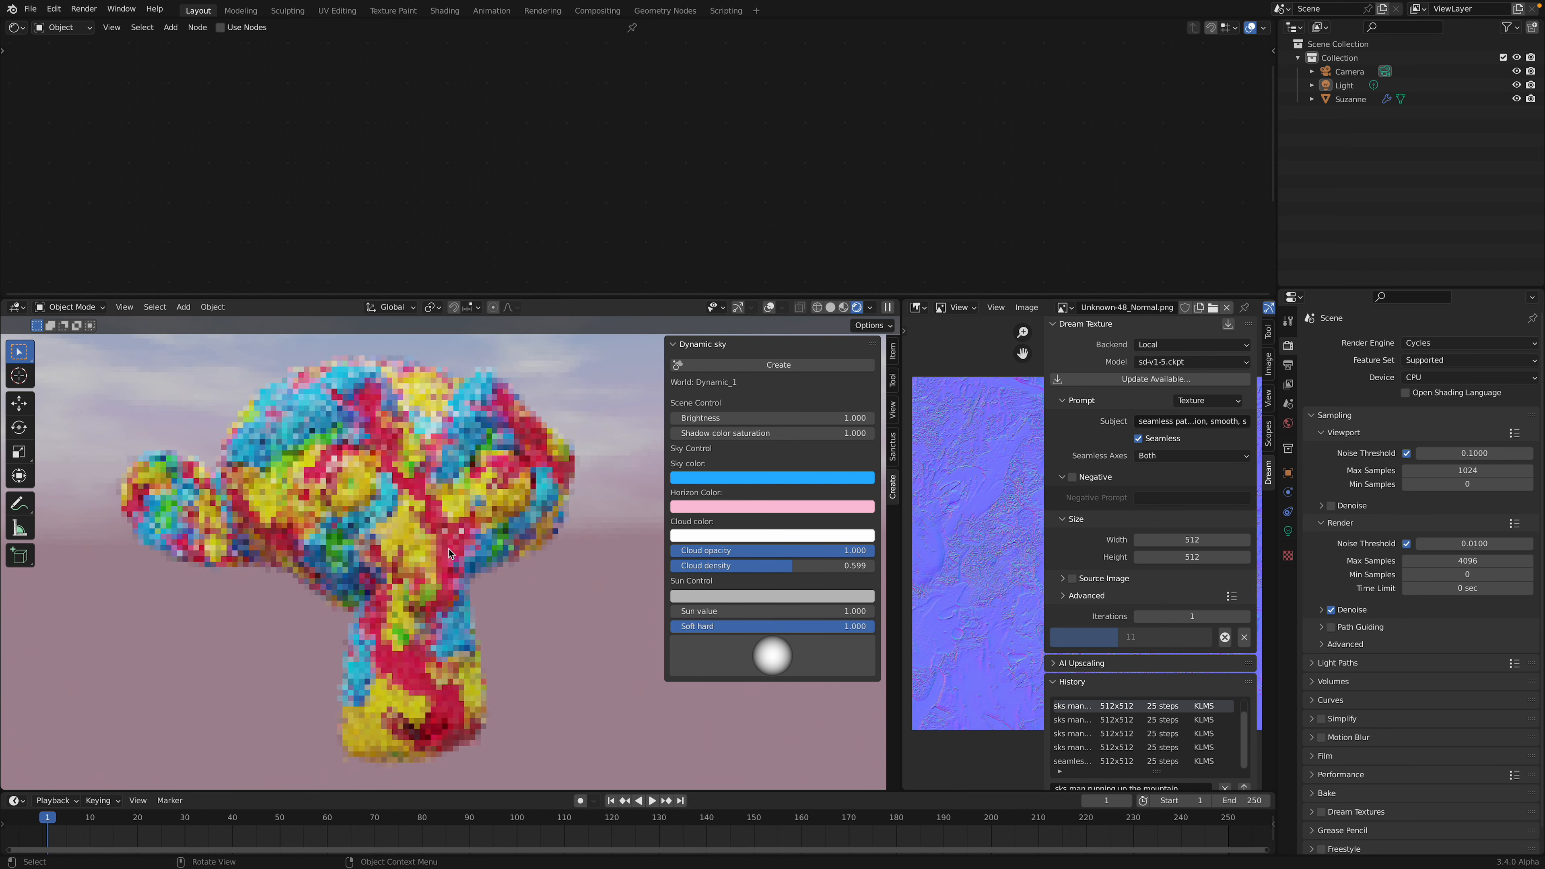
- Select the Suzanne head and make the shader editor taller to work on the material's Normal Map node
click(473, 436)
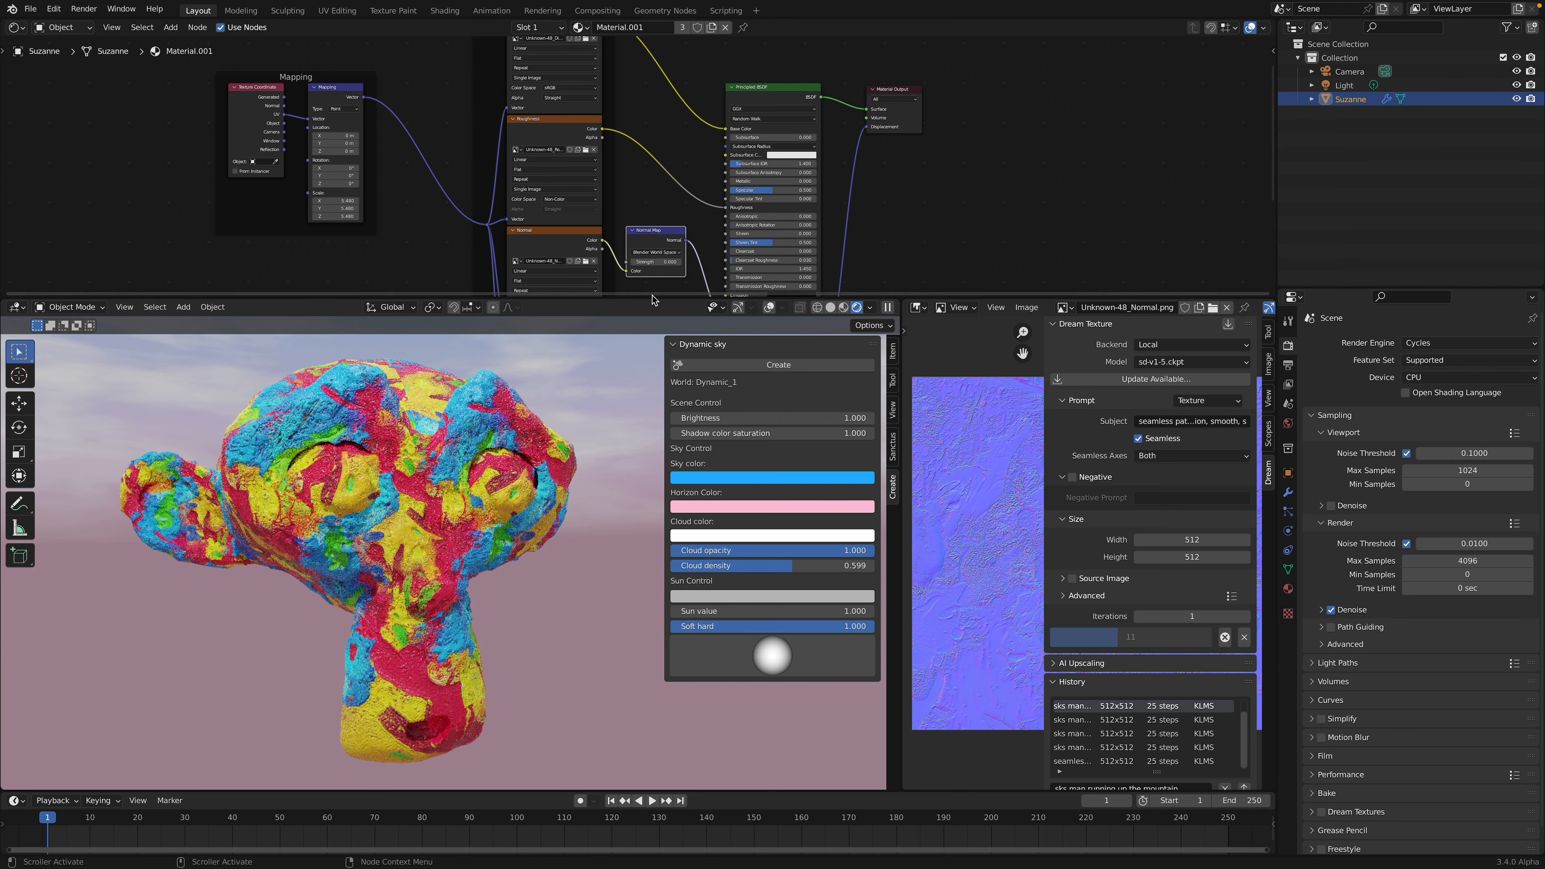
drag(653, 299, 651, 378)
scroll(622, 271, up, 4)
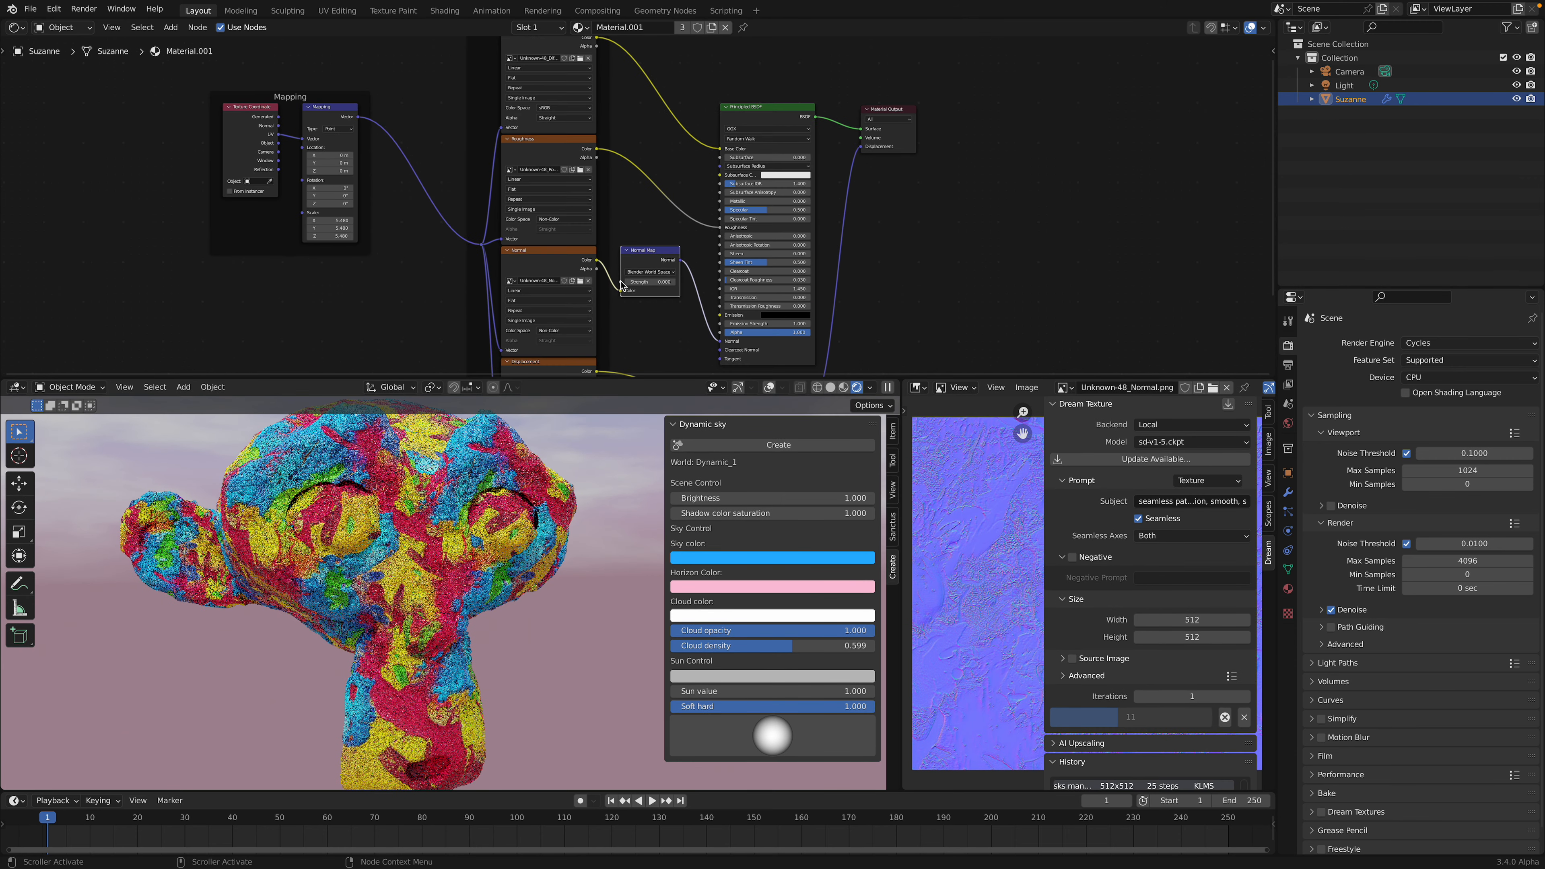
scroll(622, 272, up, 1)
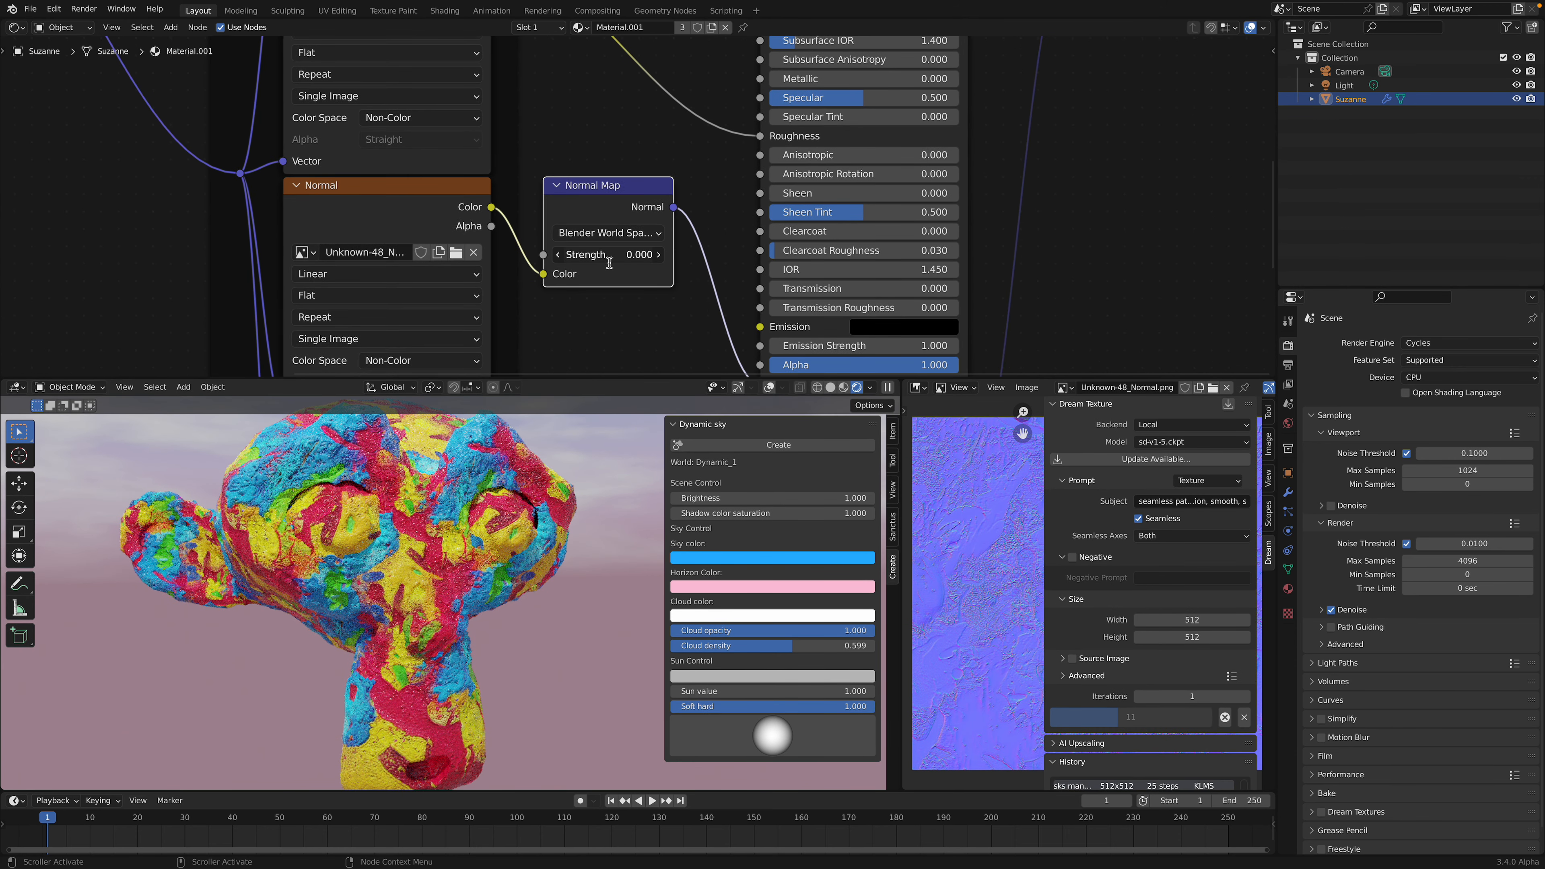
- Set the Normal Map node to Tangent Space with a strength of 0.32
key(Return)
click(631, 234)
click(624, 261)
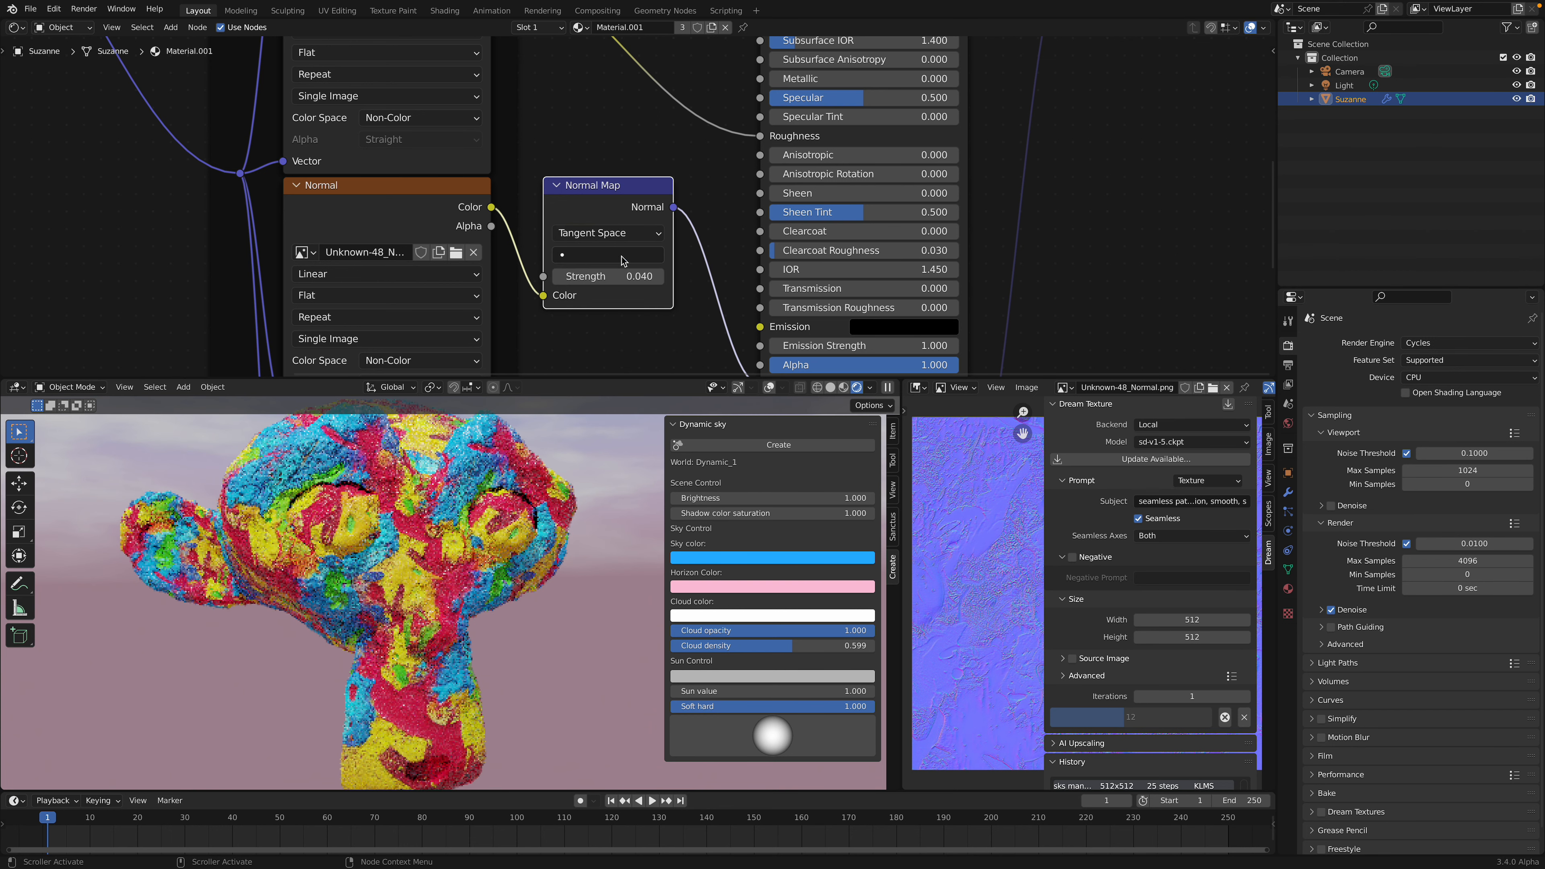
click(620, 275)
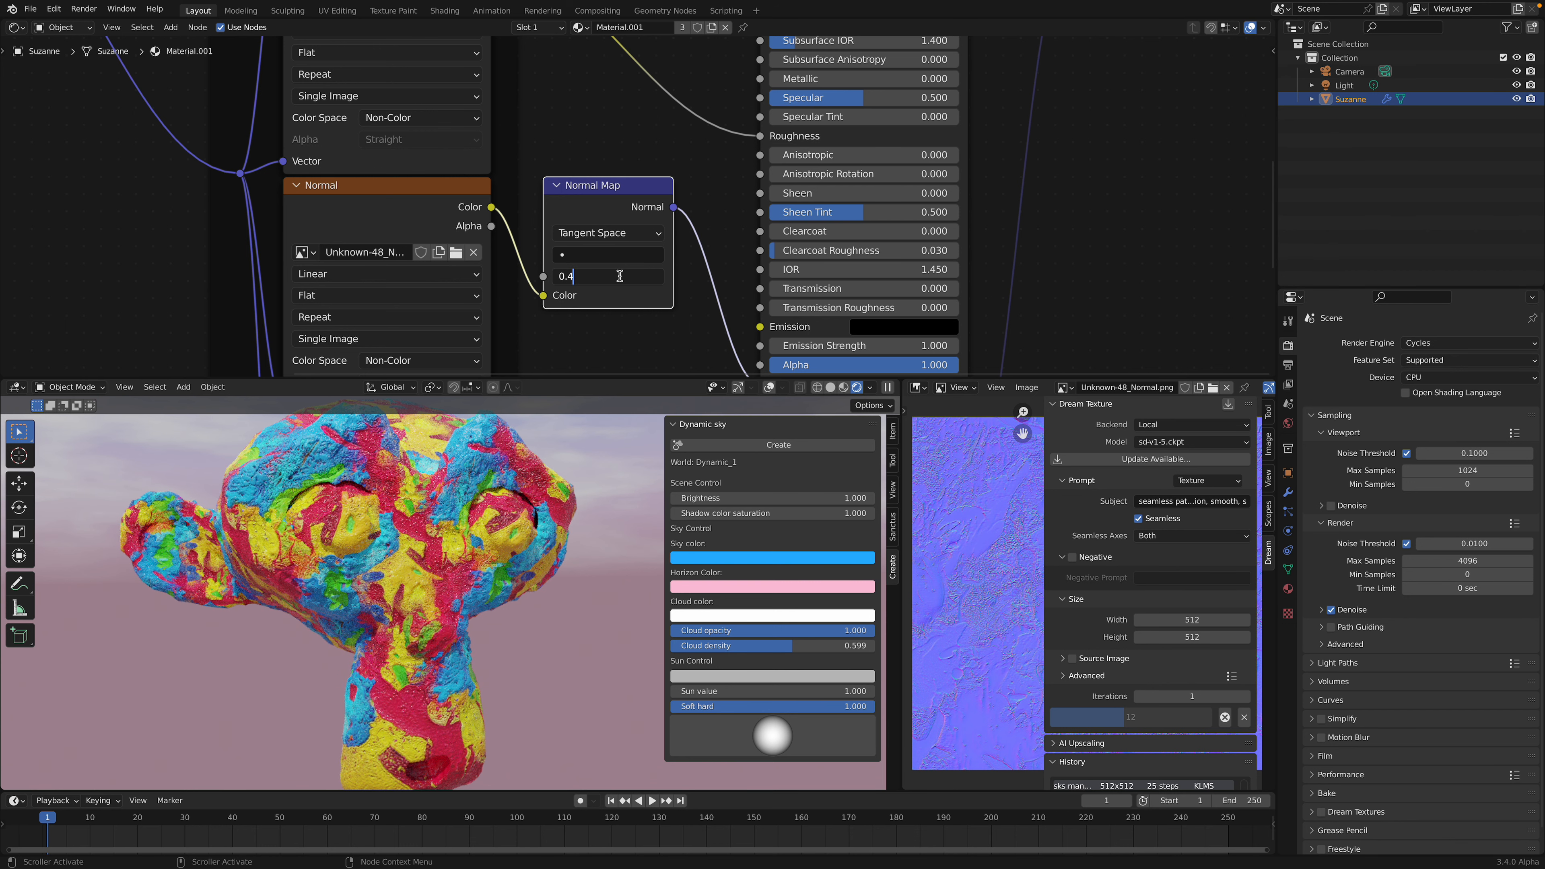
text(0.32)
key(Return)
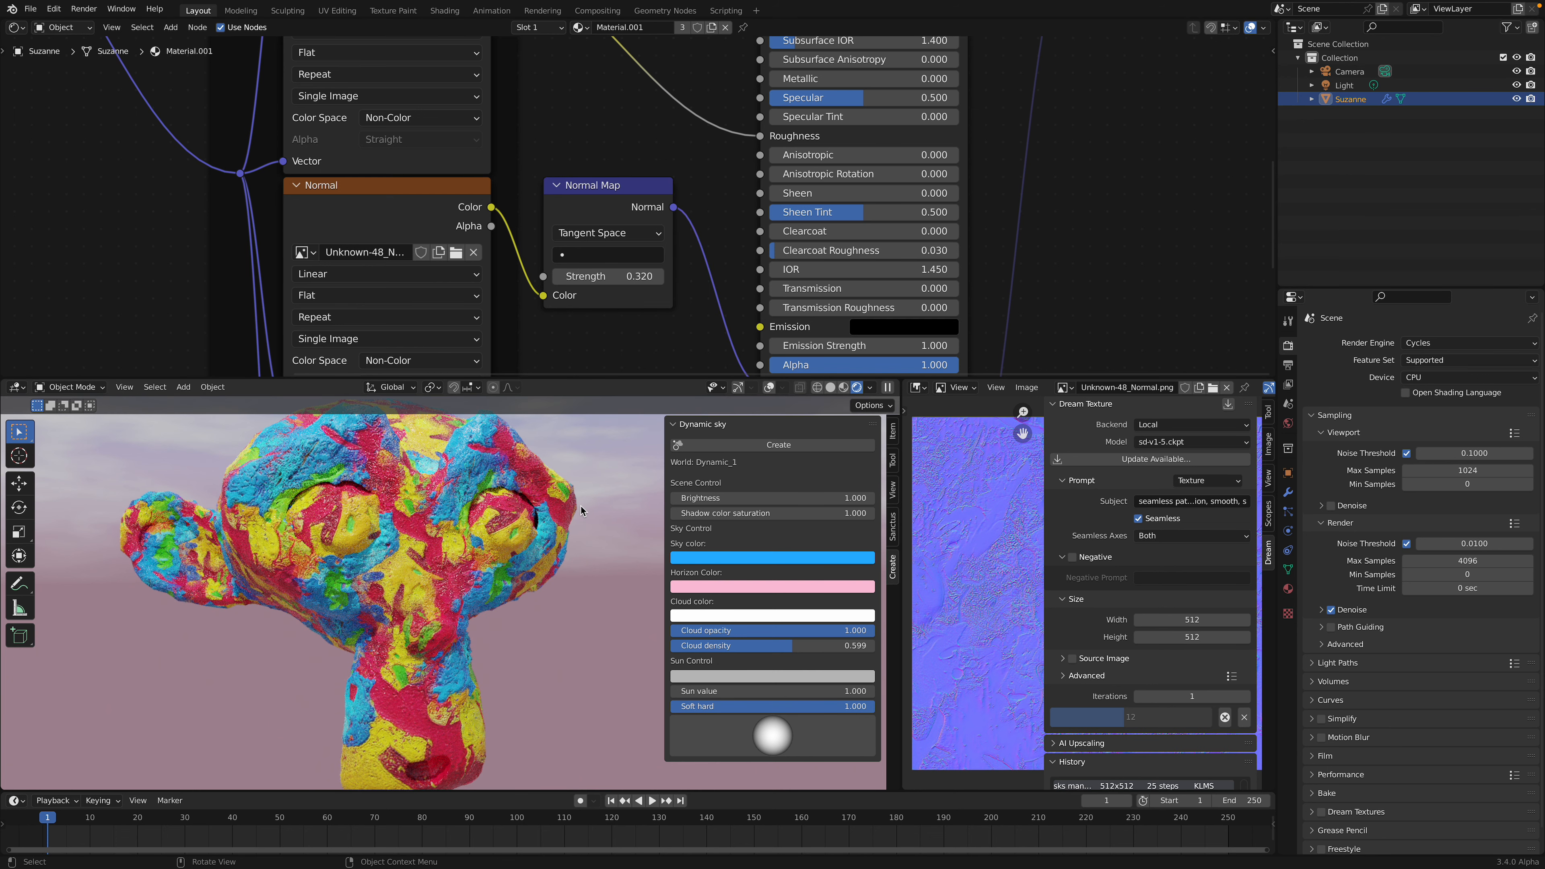
- Save the material demo file with the adjusted normal map
scroll(354, 606, down, 1)
middle_drag(469, 567, 498, 433)
key(ctrl+s)
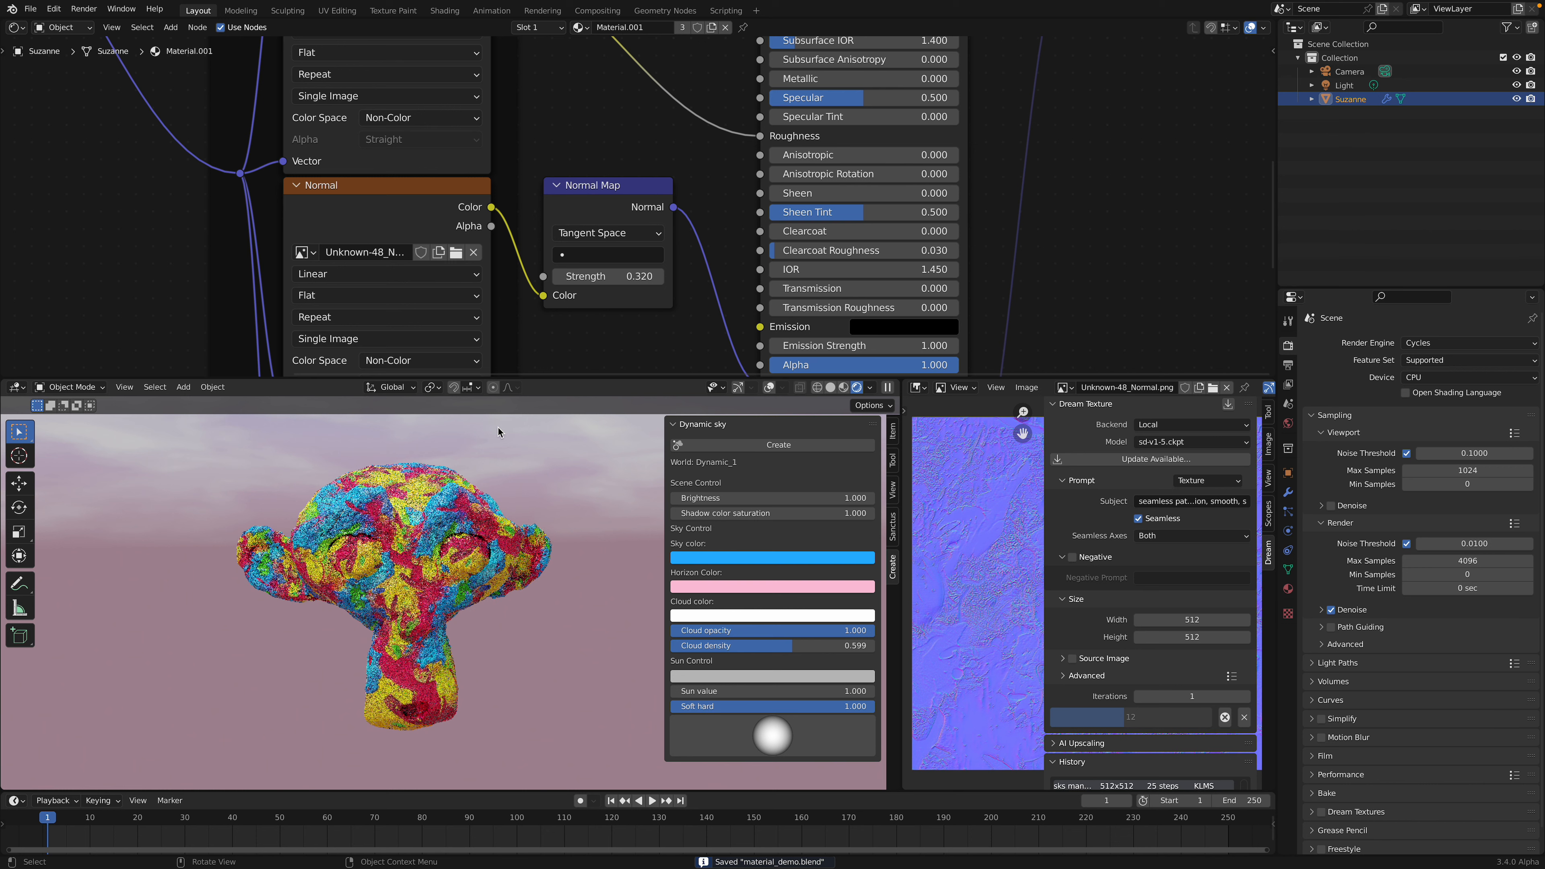
- Switch the 3D viewport to Solid shading with its sidebar hidden, and save the file
click(833, 389)
key(n)
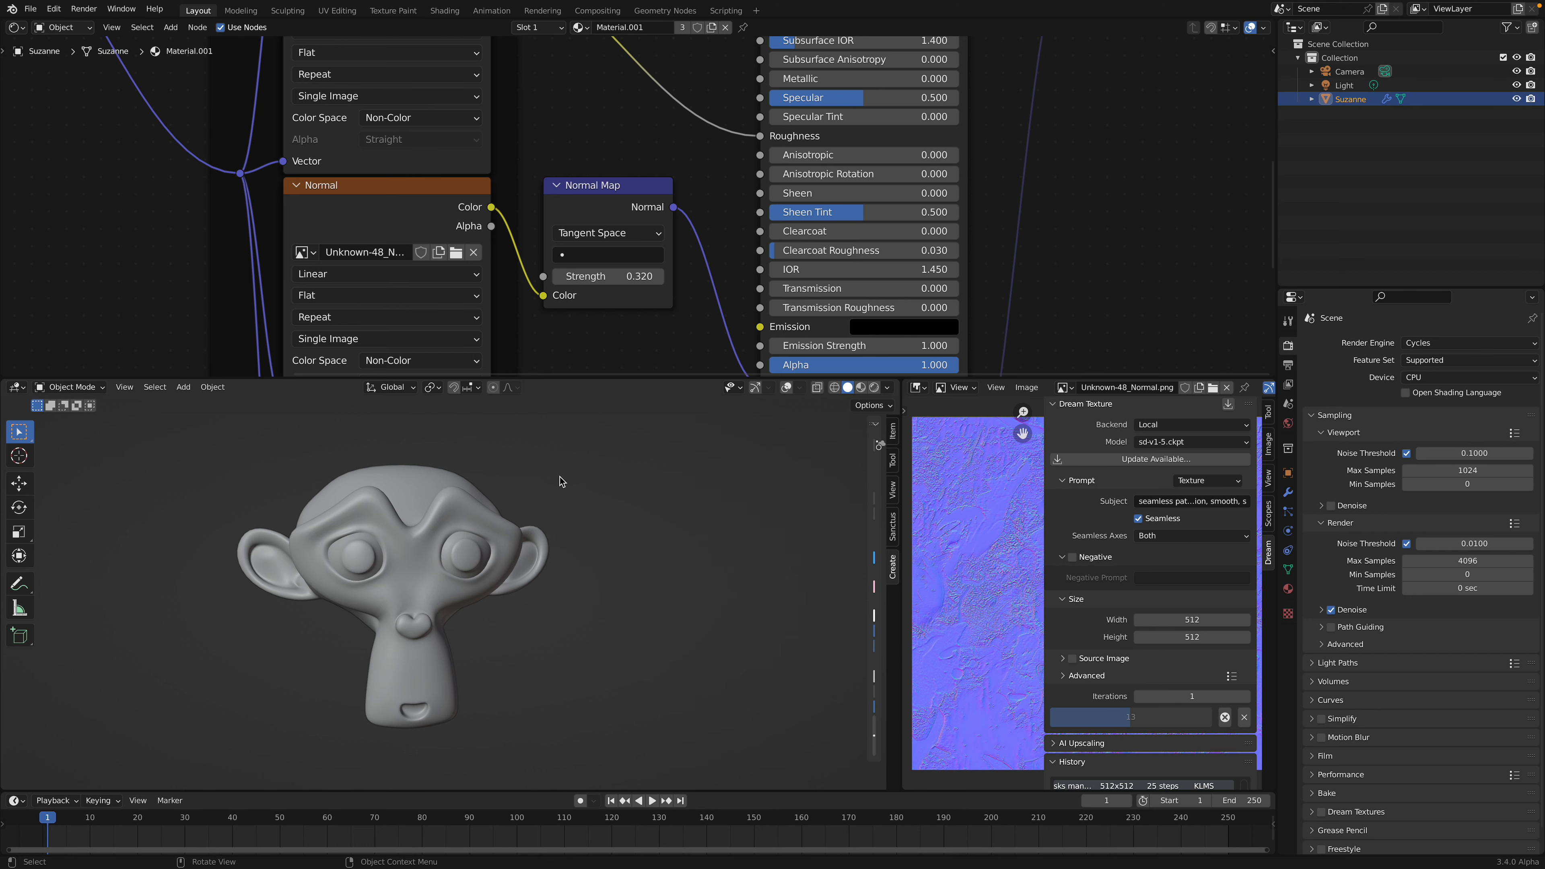
scroll(579, 476, down, 3)
key(ctrl+s)
scroll(629, 310, down, 1)
scroll(629, 311, down, 10)
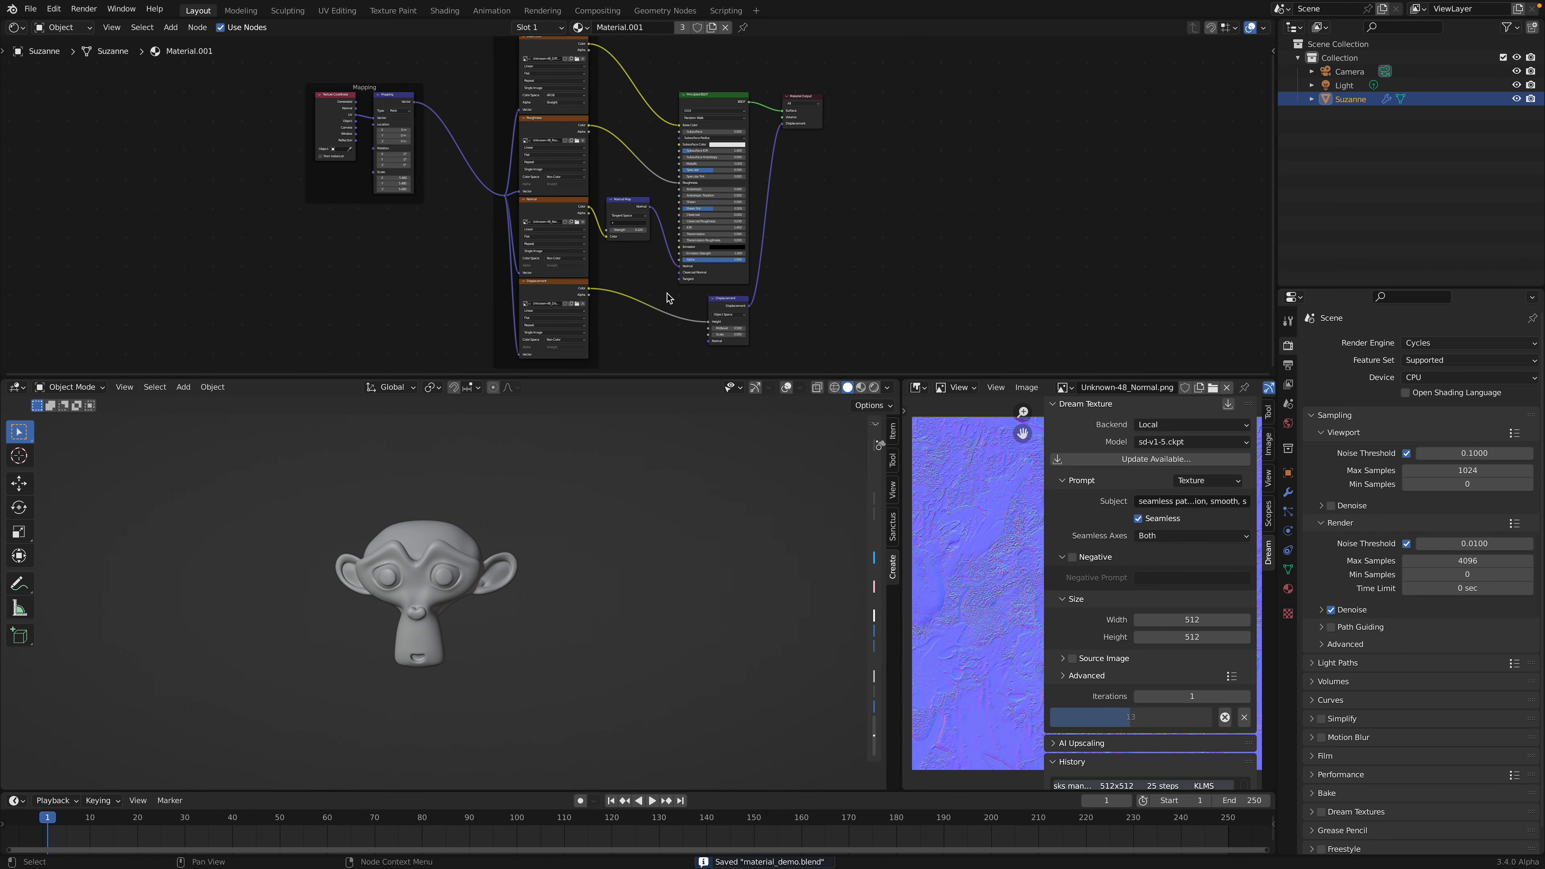
- Turn the gizmos and overlays back on in the 3D viewport
middle_drag(678, 302, 628, 295)
scroll(527, 528, up, 3)
middle_drag(527, 533, 684, 461)
click(755, 387)
click(786, 387)
scroll(669, 479, left, 2)
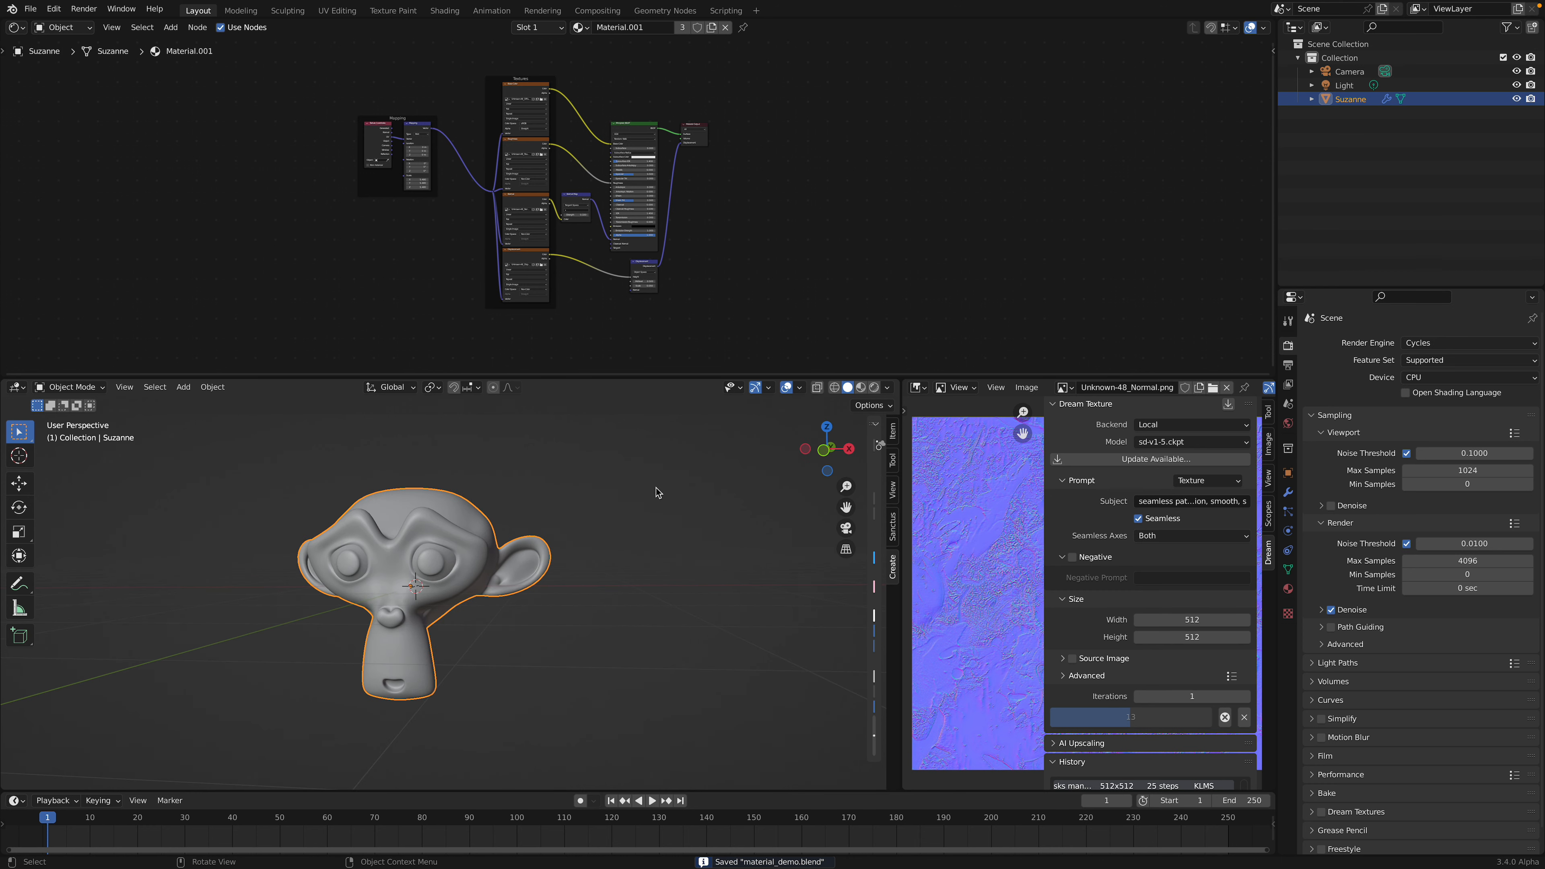
- Save an incremented copy of the file as material_demo1.blend
click(30, 8)
click(70, 114)
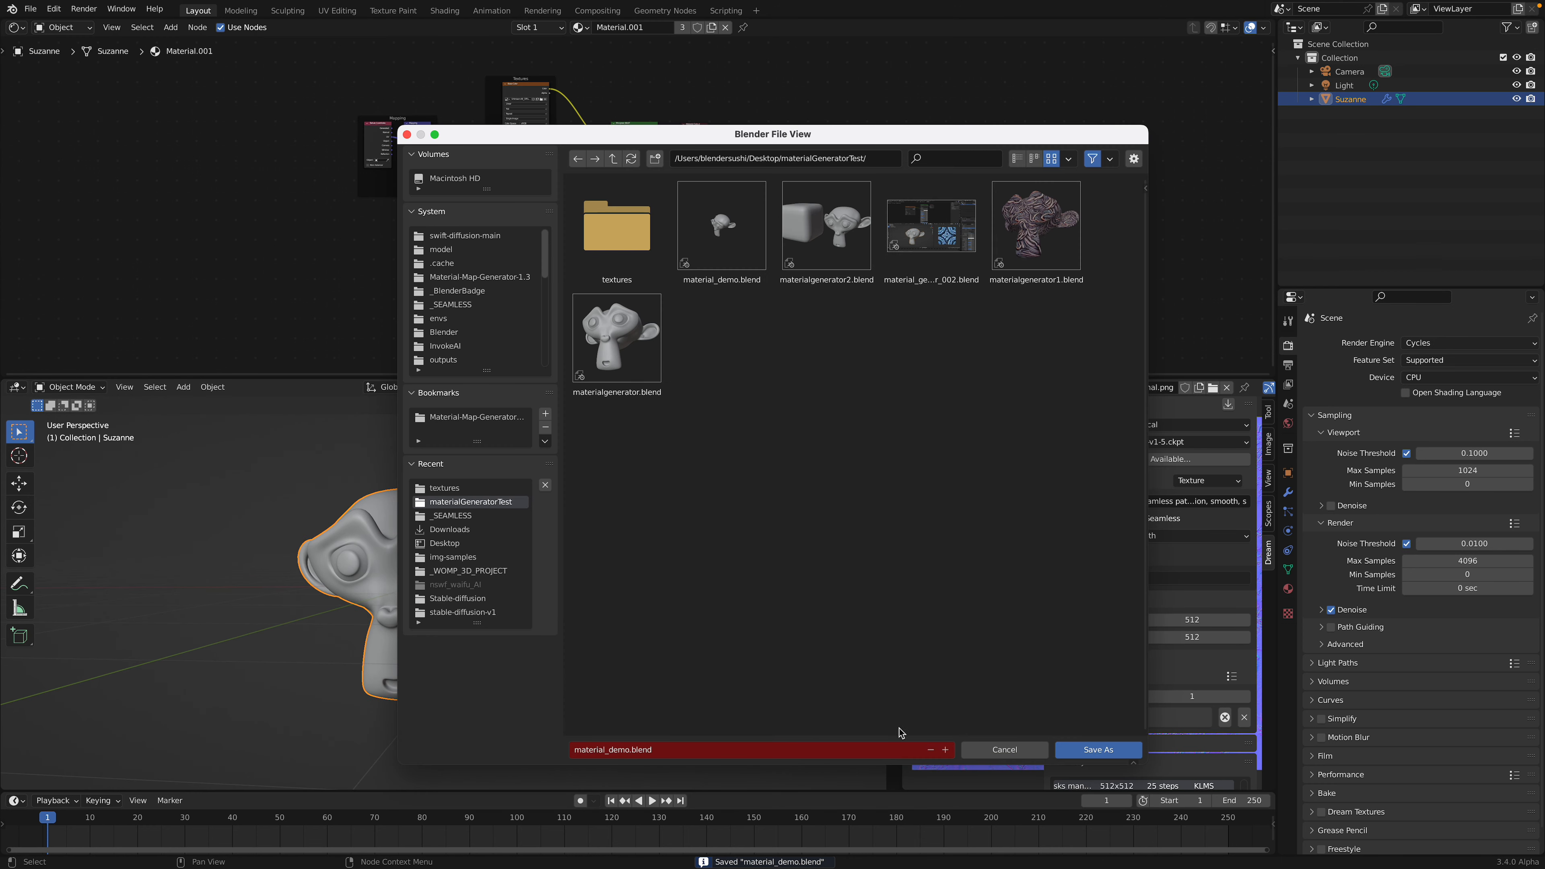
click(948, 750)
click(1094, 750)
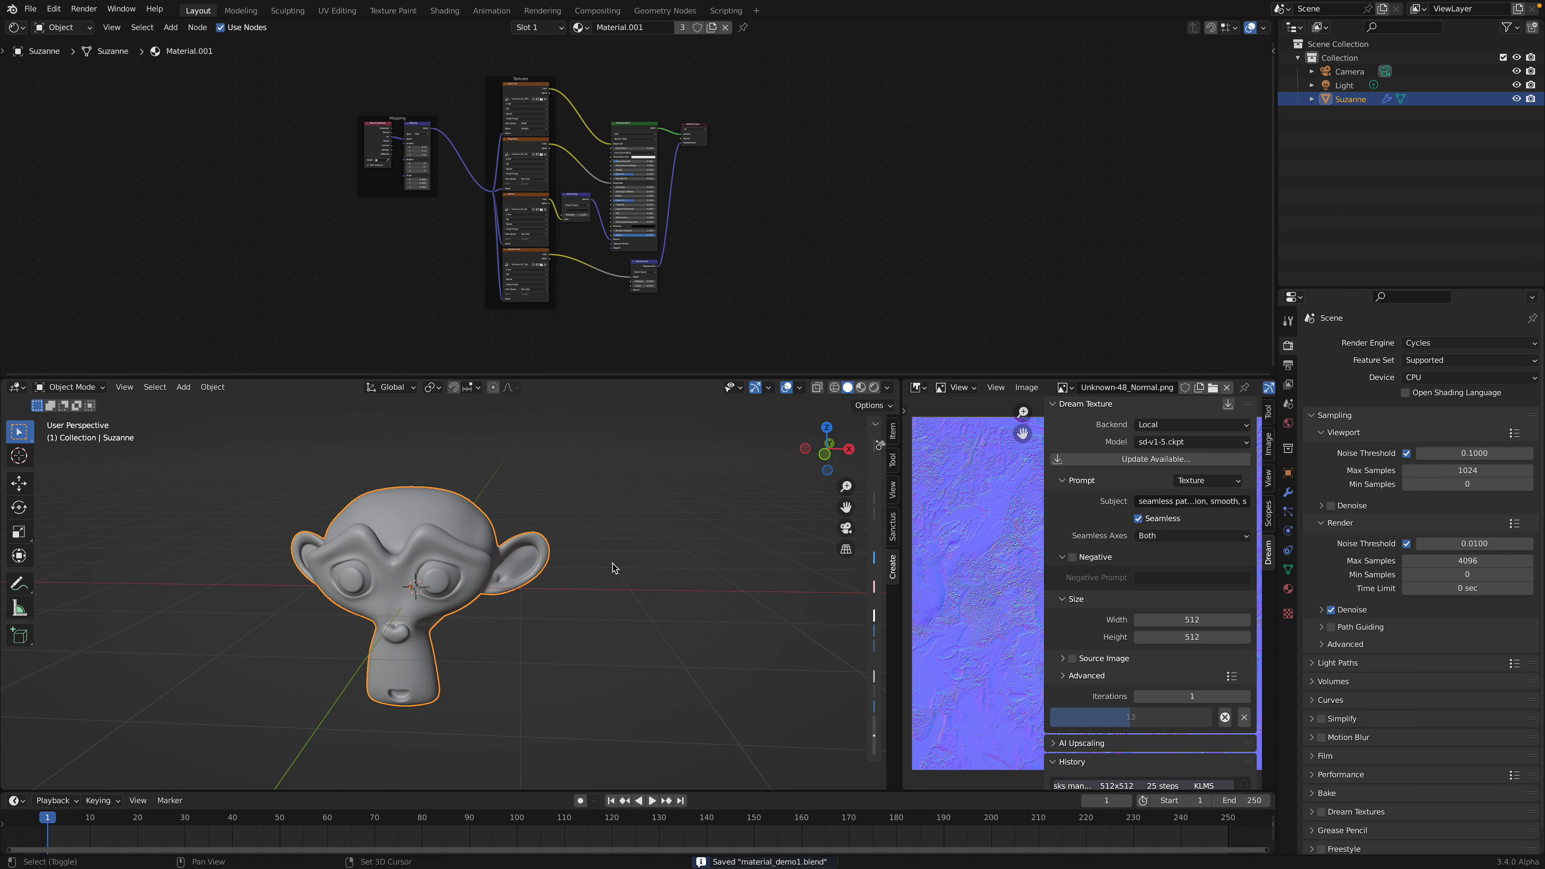
middle_drag(620, 560, 614, 548)
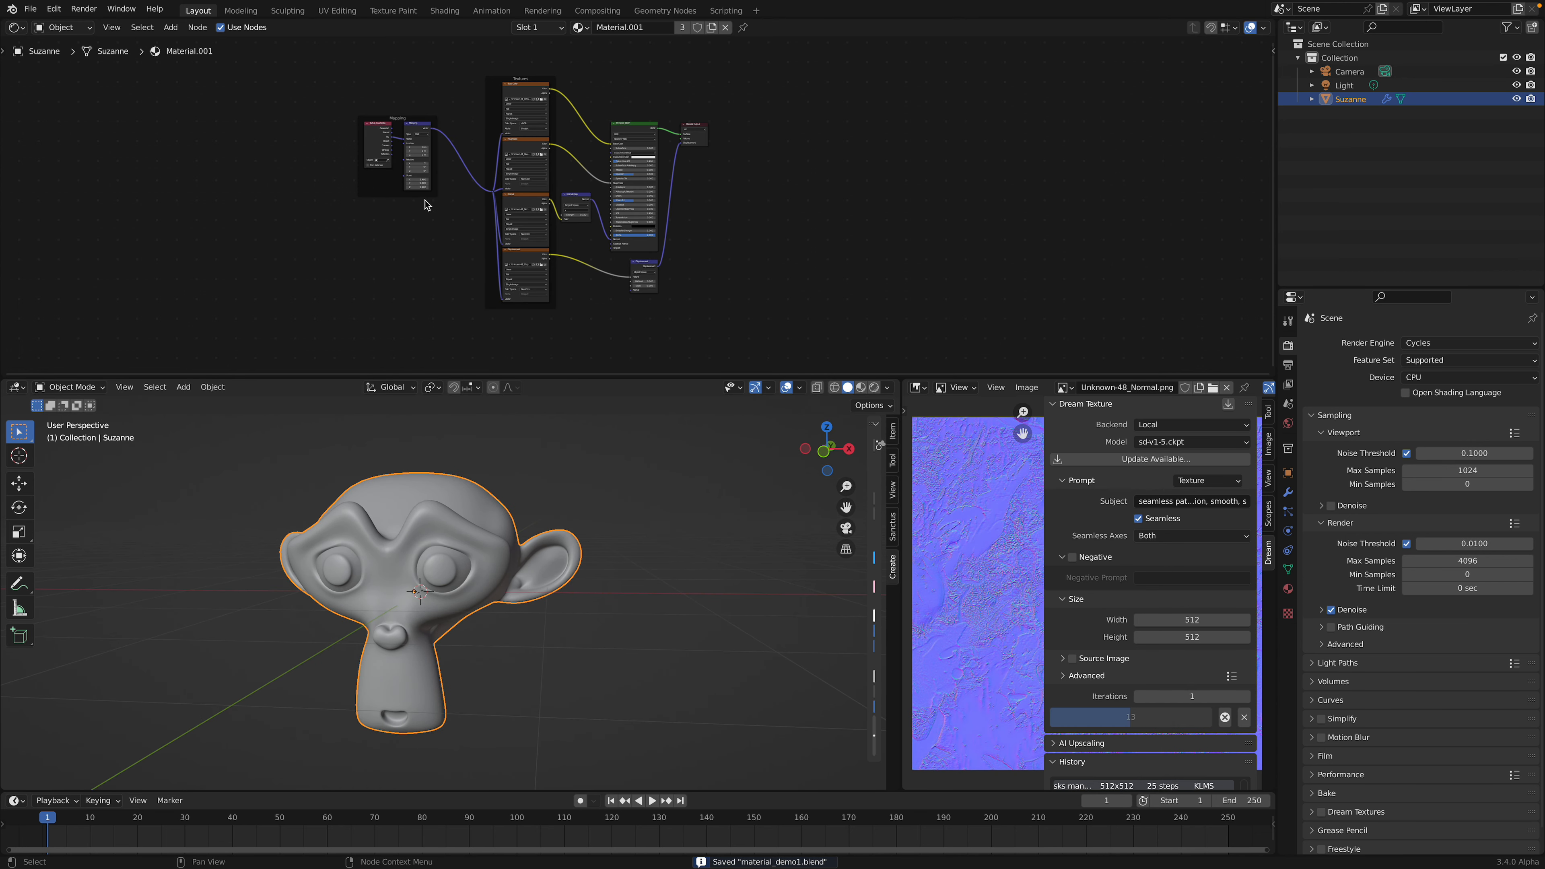
- Change the shader editor into a Geometry Node Editor and create a new node tree on Suzanne
middle_drag(376, 215, 357, 217)
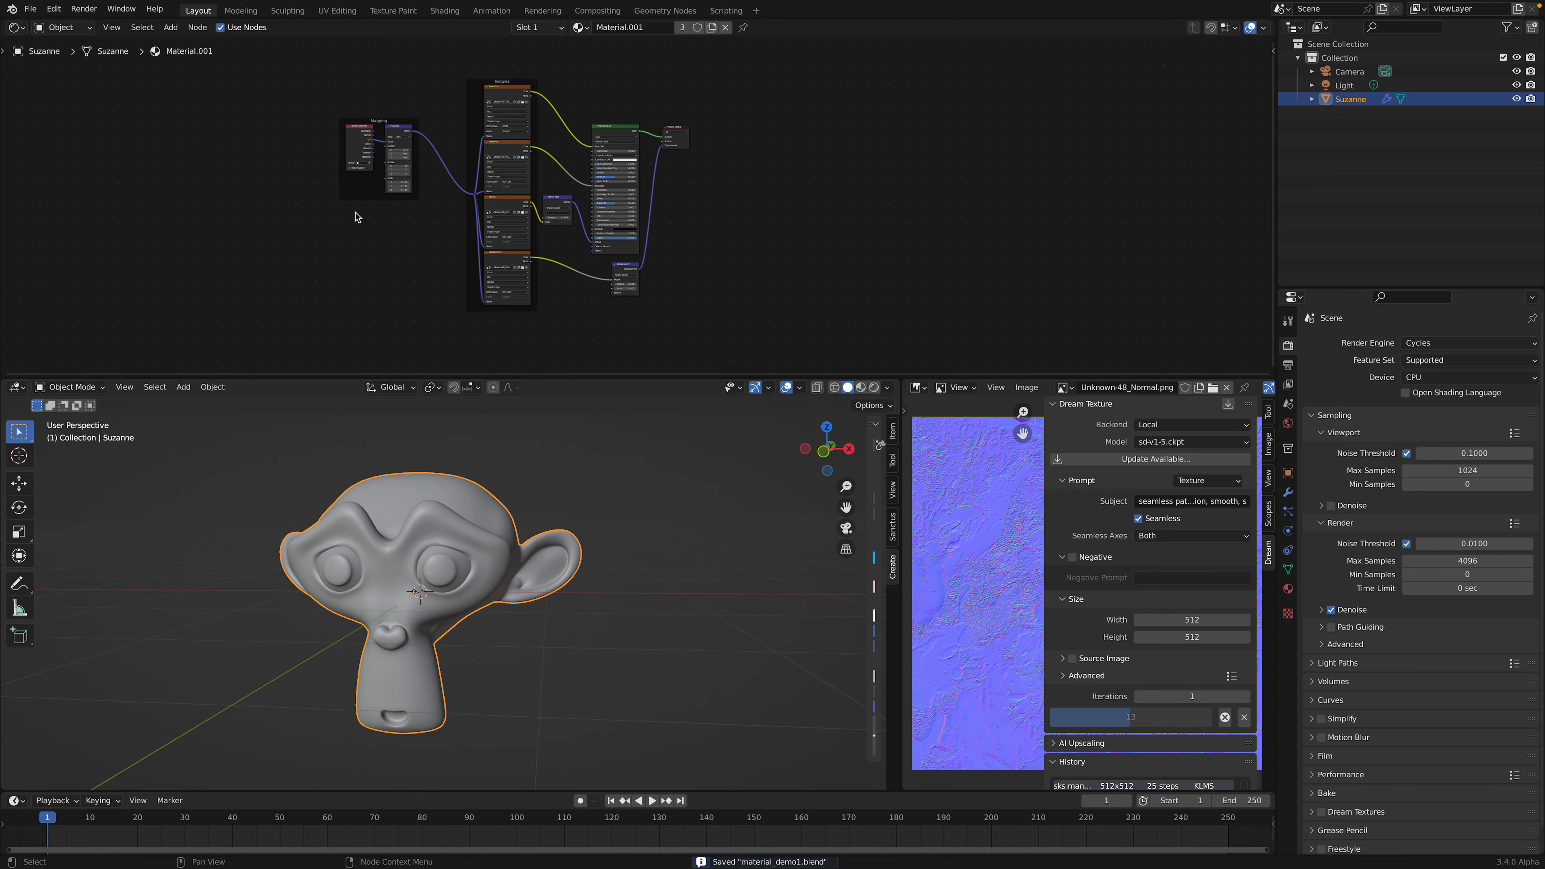
click(16, 27)
click(79, 157)
click(615, 28)
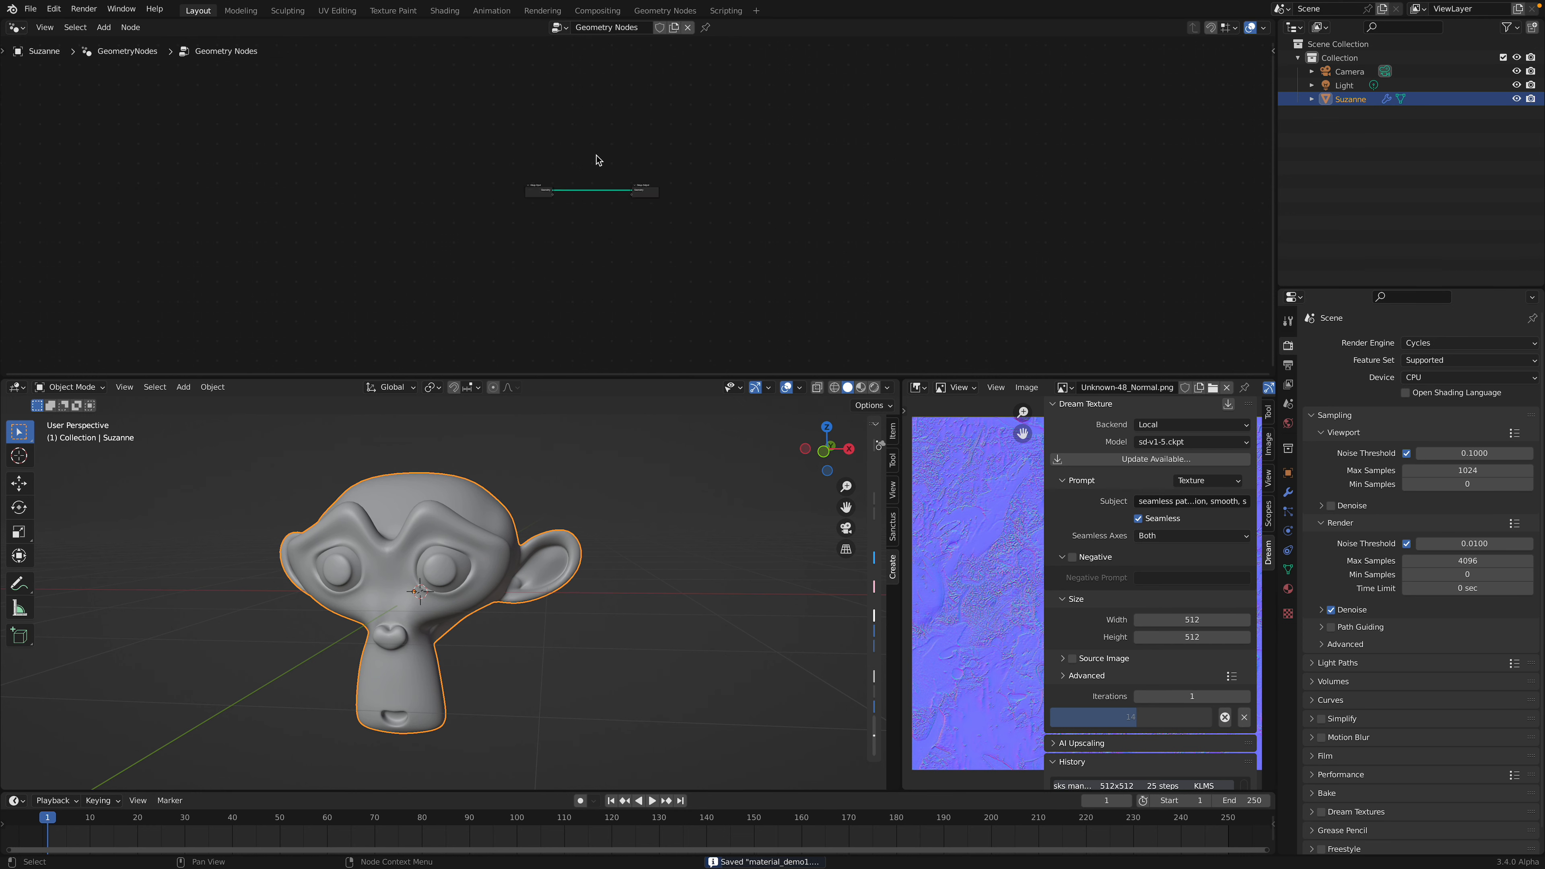
- Spread the Group Input and Group Output nodes of Suzanne's node tree further apart
middle_drag(563, 214, 543, 221)
scroll(543, 221, up, 3)
drag(439, 153, 344, 135)
drag(699, 133, 771, 160)
middle_drag(666, 205, 642, 245)
scroll(641, 245, up, 1)
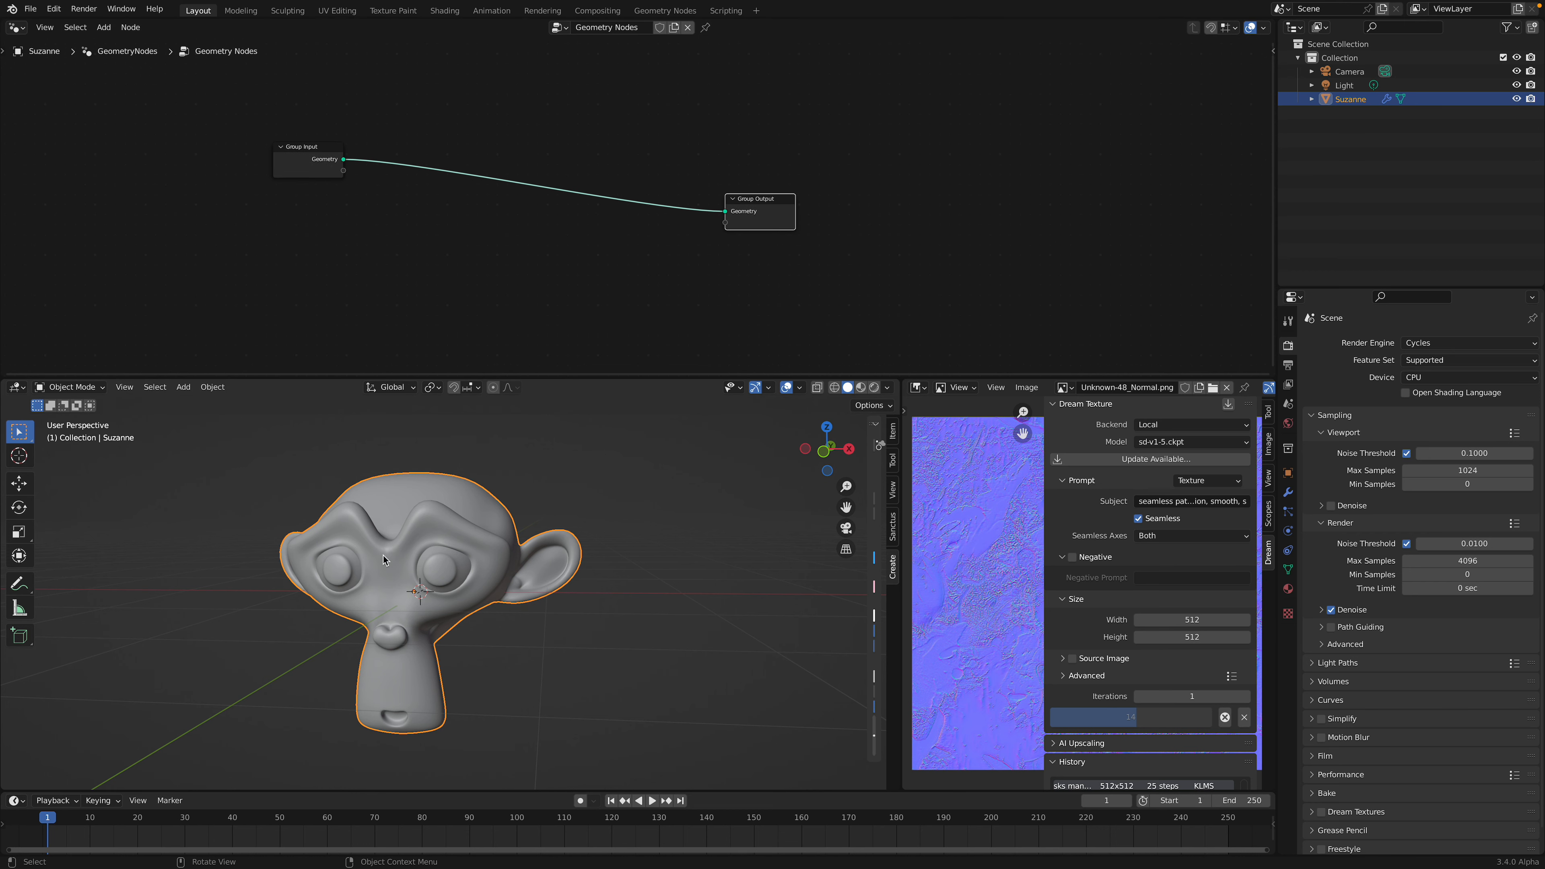
- Add a cube to the scene and move it beside the Suzanne head
scroll(469, 563, down, 2)
shift+middle_drag(469, 563, 479, 583)
middle_drag(479, 584, 467, 587)
scroll(349, 300, up, 1)
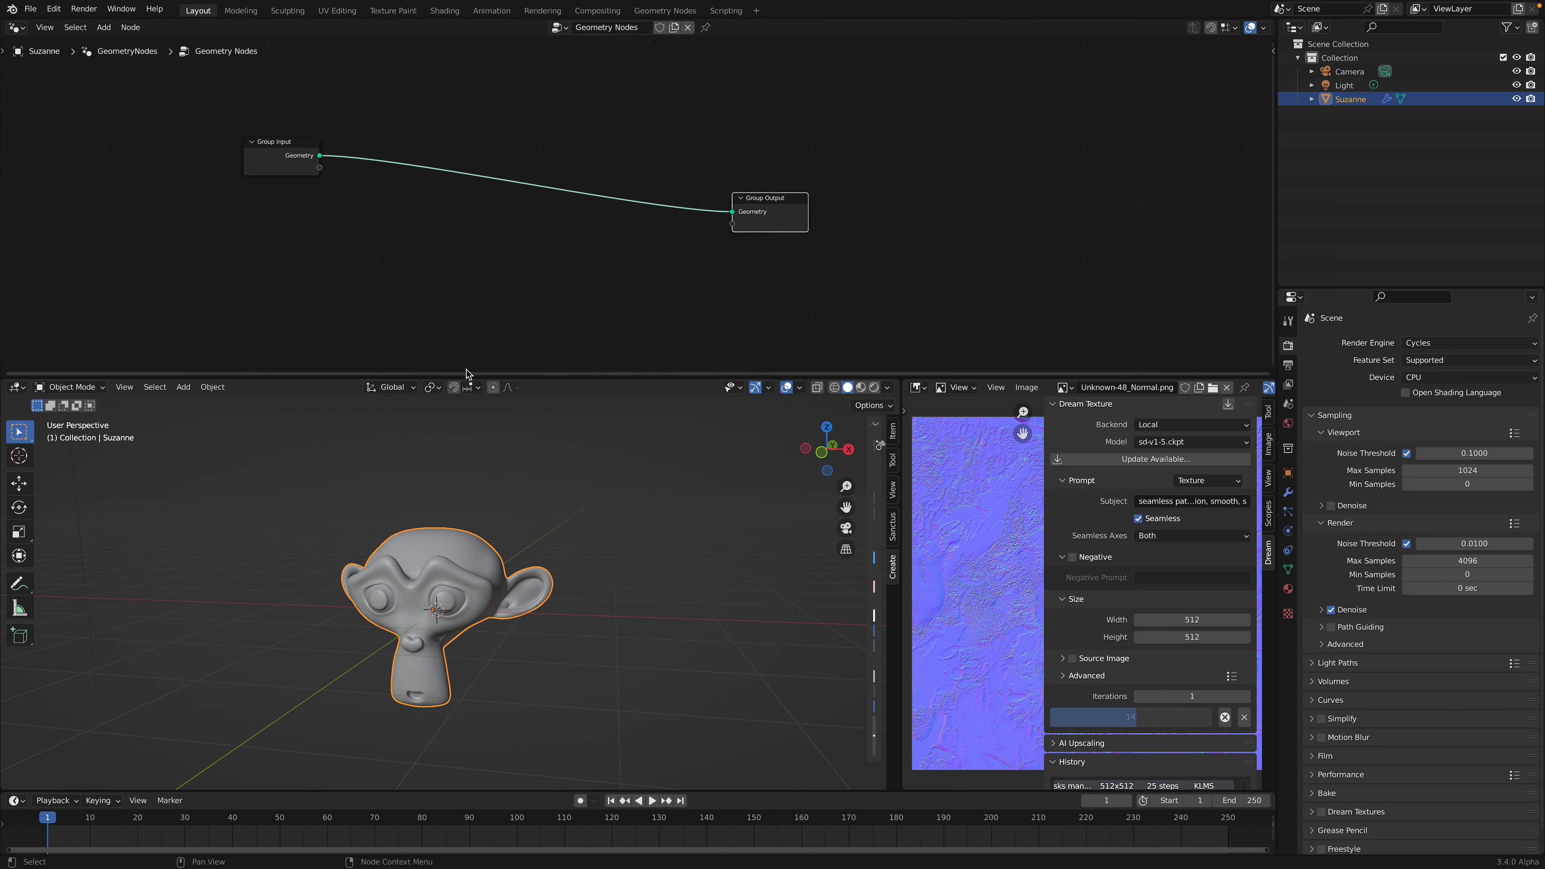
scroll(527, 523, down, 1)
shift+middle_drag(528, 522, 406, 502)
key(shift+a)
mouse_move(407, 501)
click(467, 517)
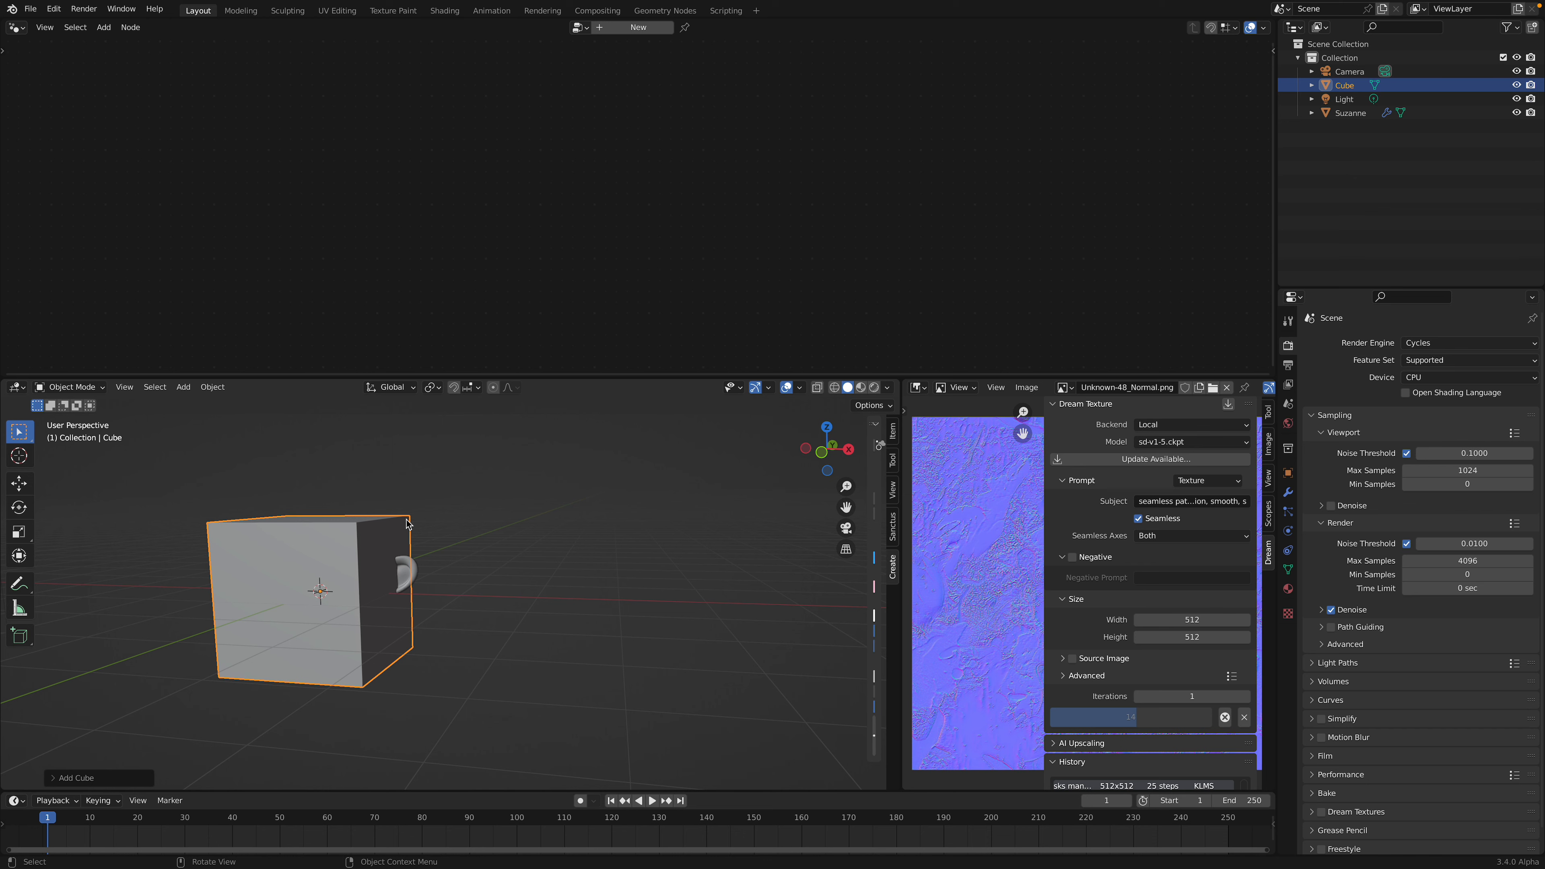
key(g)
click(583, 518)
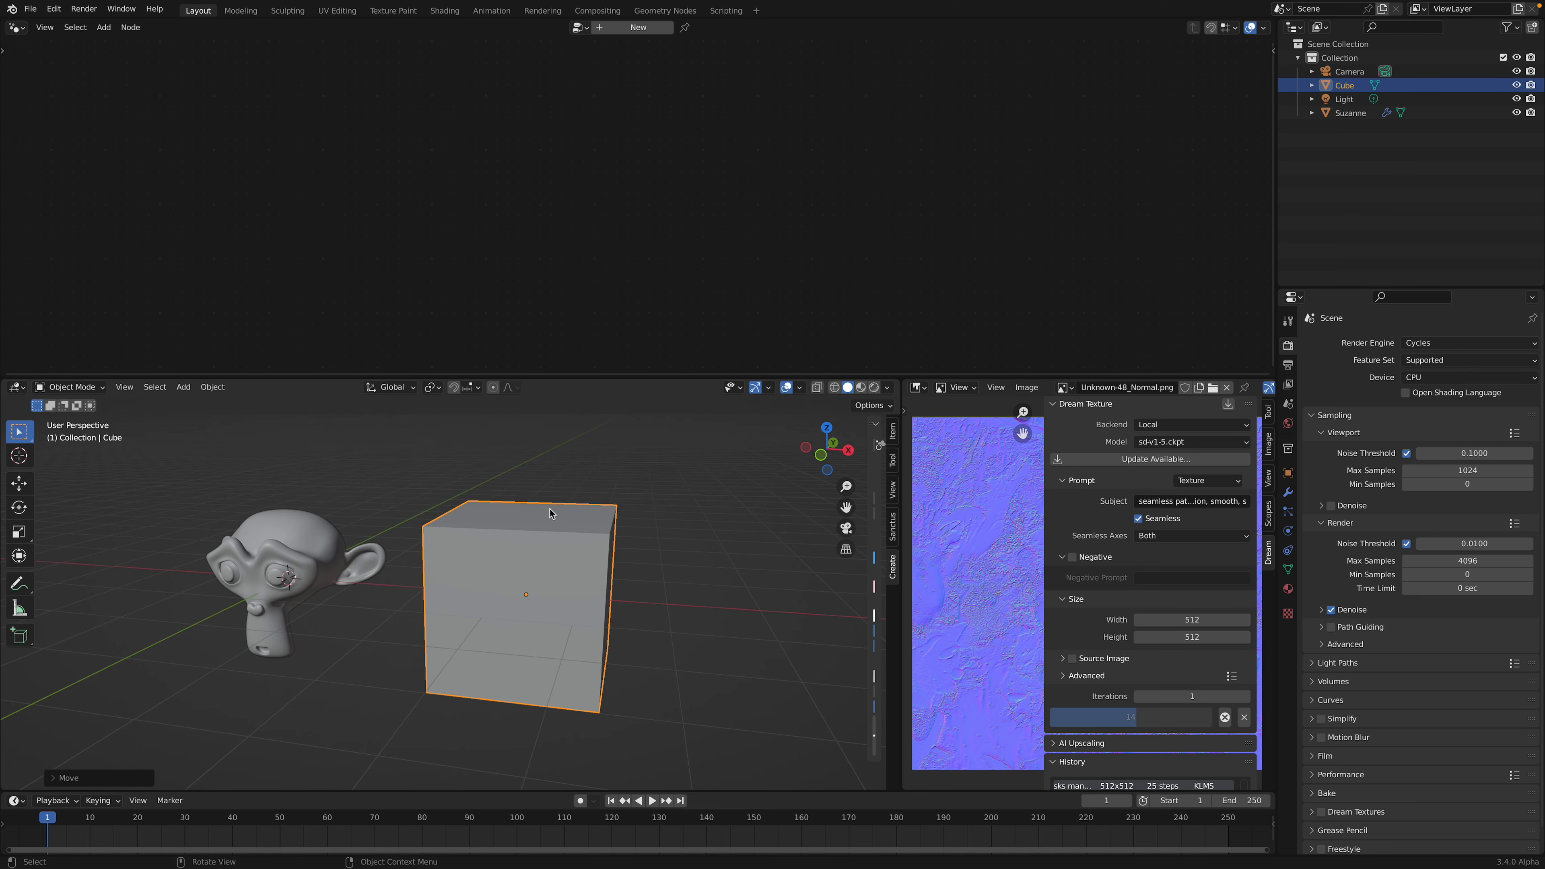
- Select Suzanne and remove the GeometryNodes modifier from it, keeping the Subdivision modifier
click(359, 536)
click(480, 557)
click(360, 536)
click(481, 559)
click(295, 546)
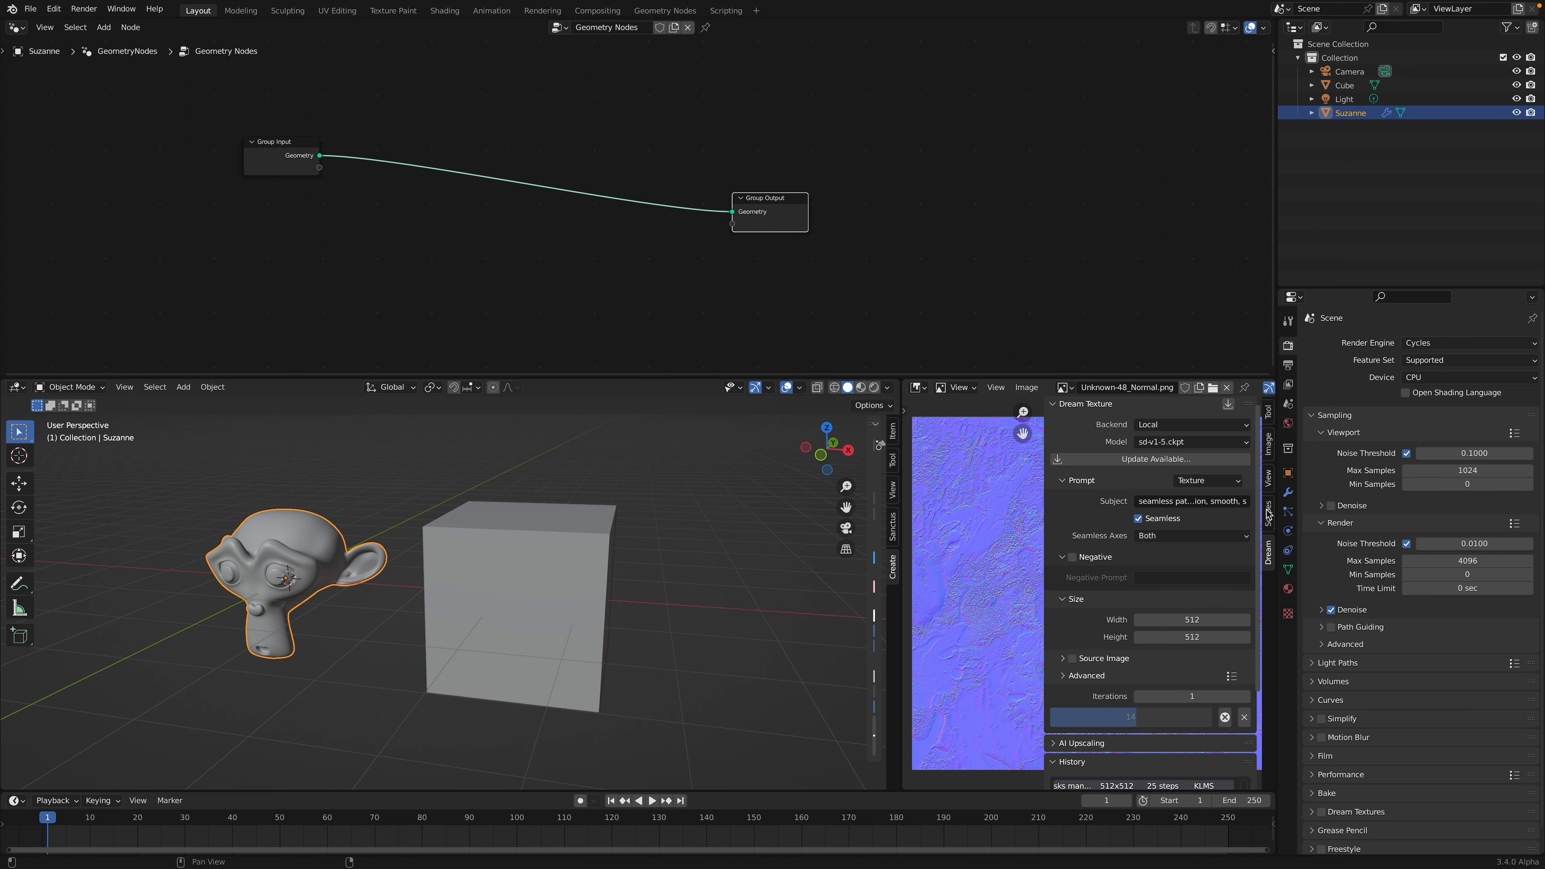
click(1290, 493)
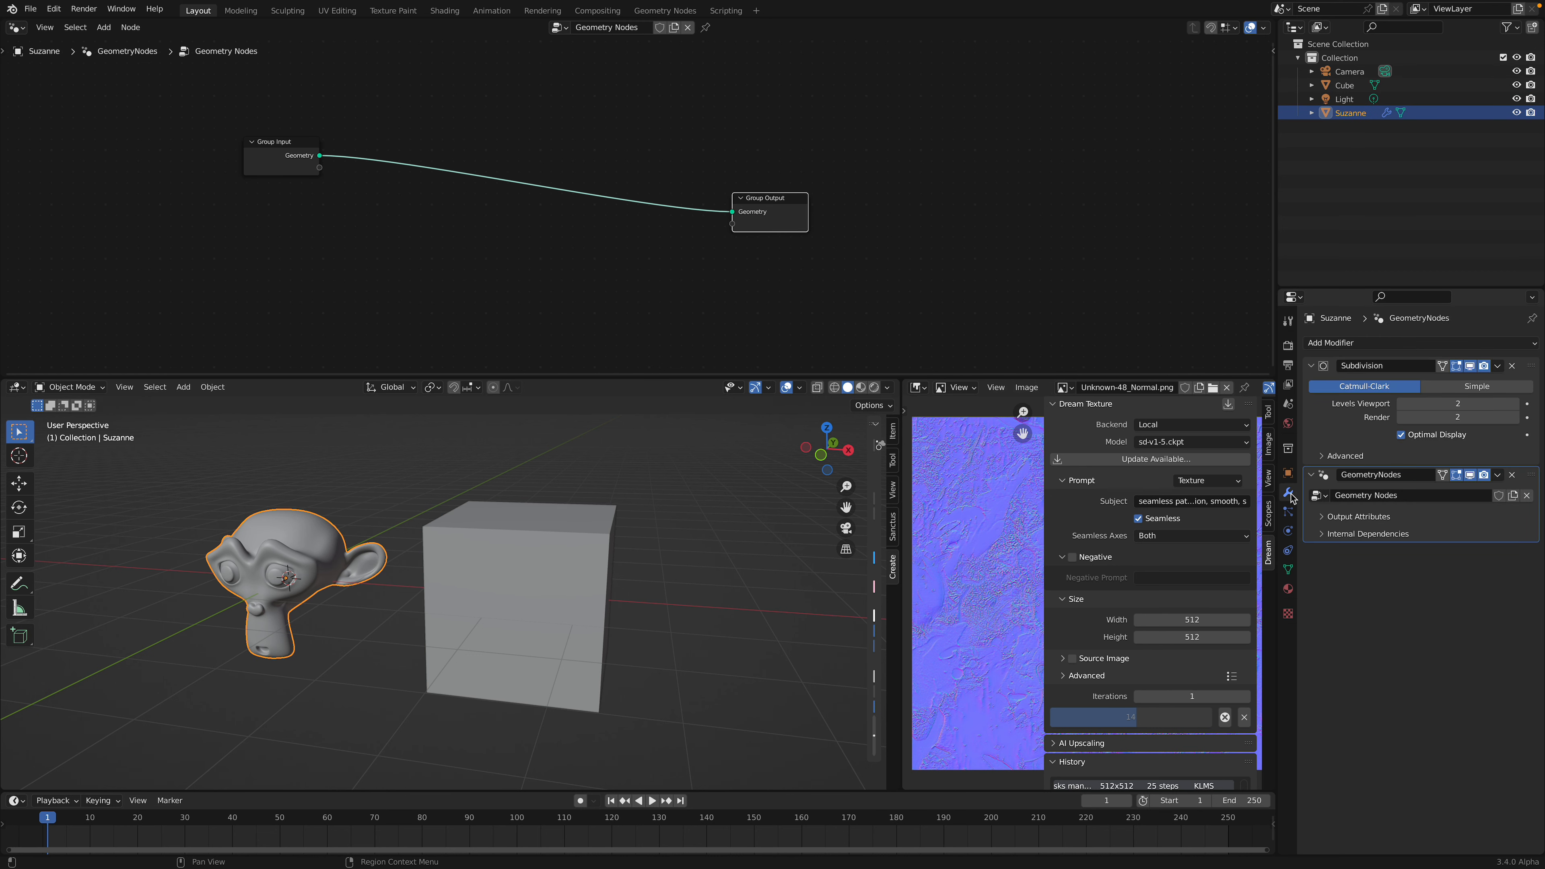
click(1512, 475)
- Add a Geometry Nodes modifier to the cube and create a new node tree for it
click(550, 543)
click(1352, 344)
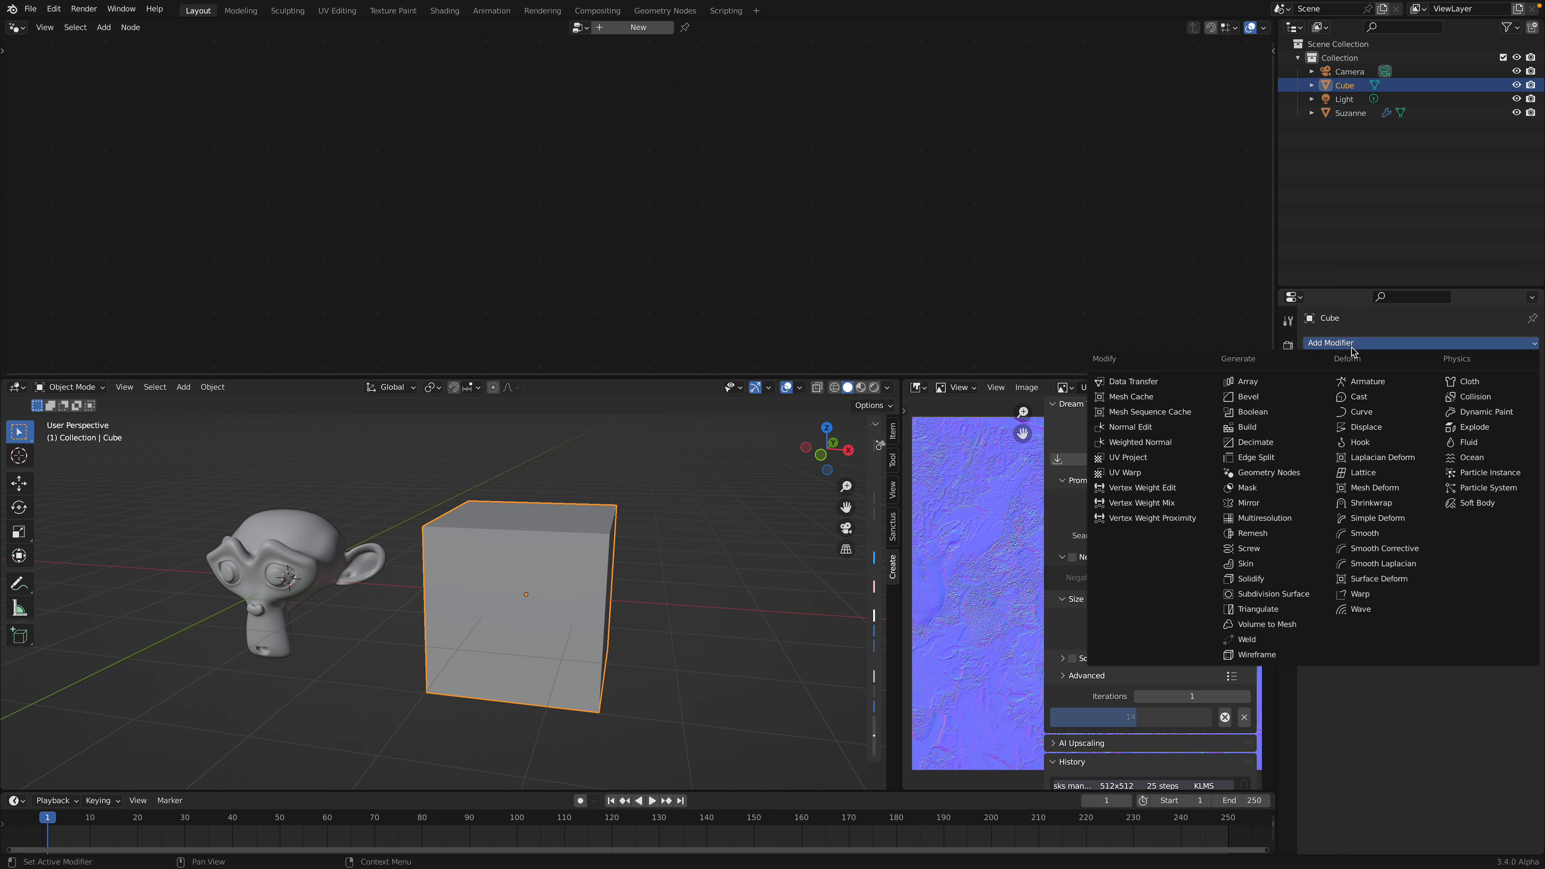
click(1264, 472)
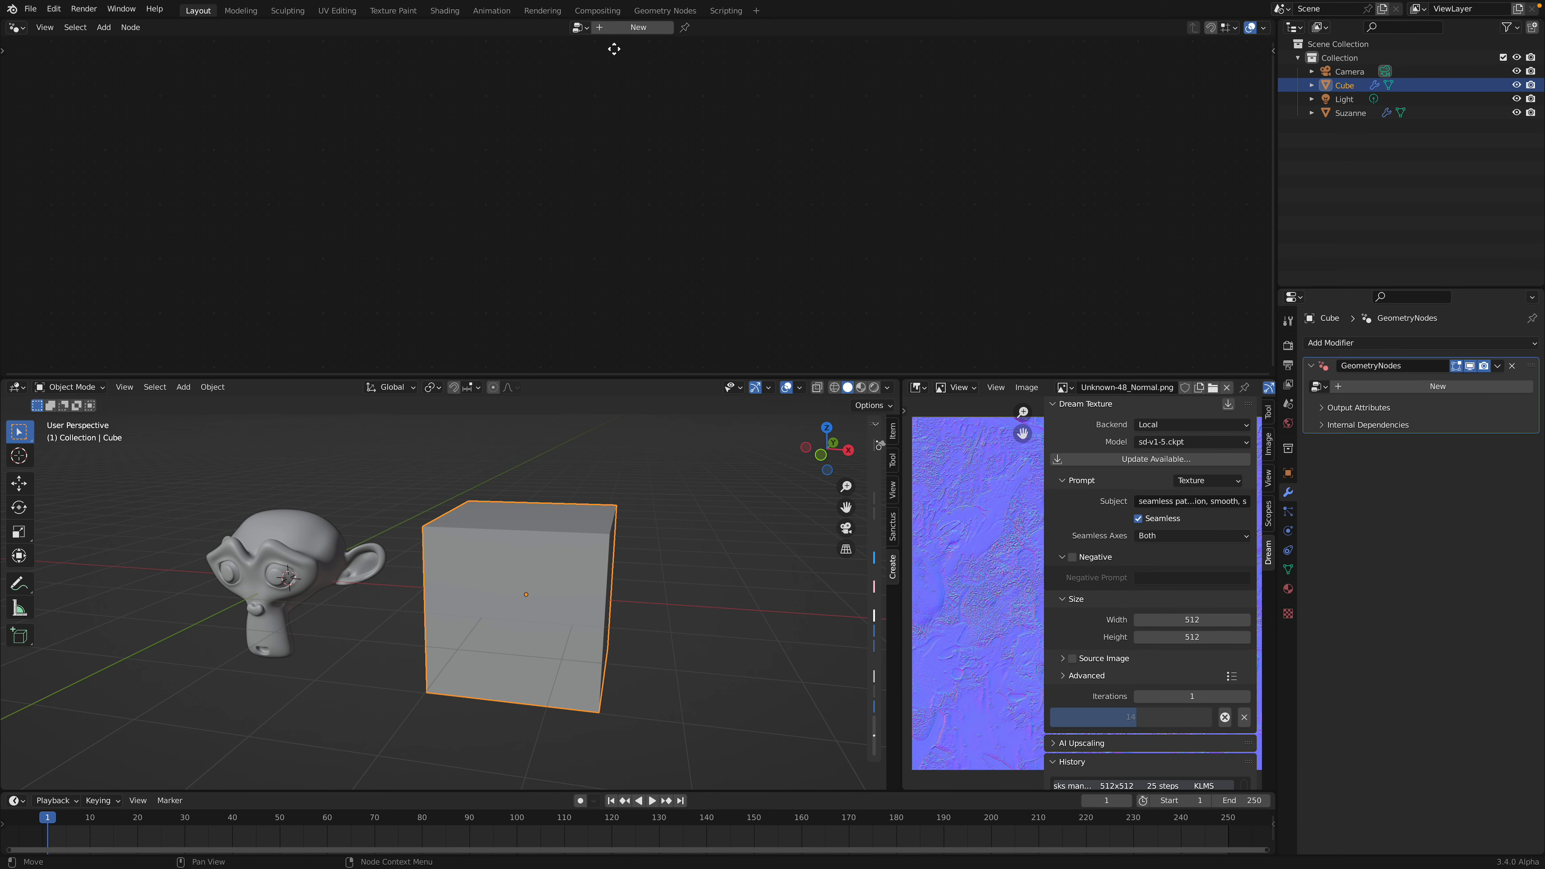
click(621, 29)
- Add a Points node to the cube's geometry node tree
scroll(529, 159, up, 2)
key(shift+a)
click(448, 38)
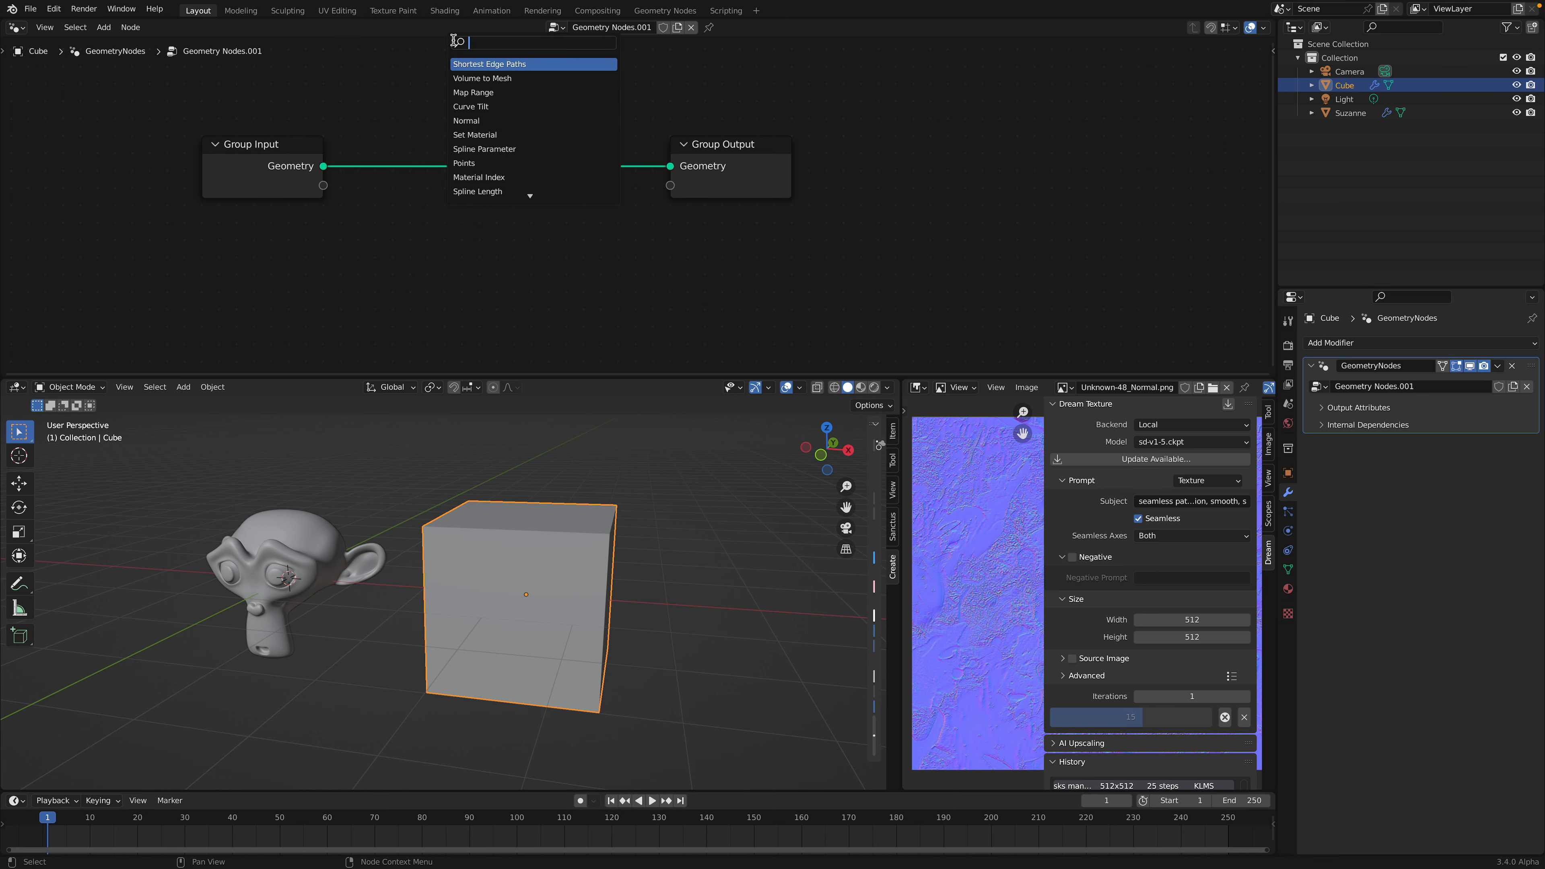
text(random)
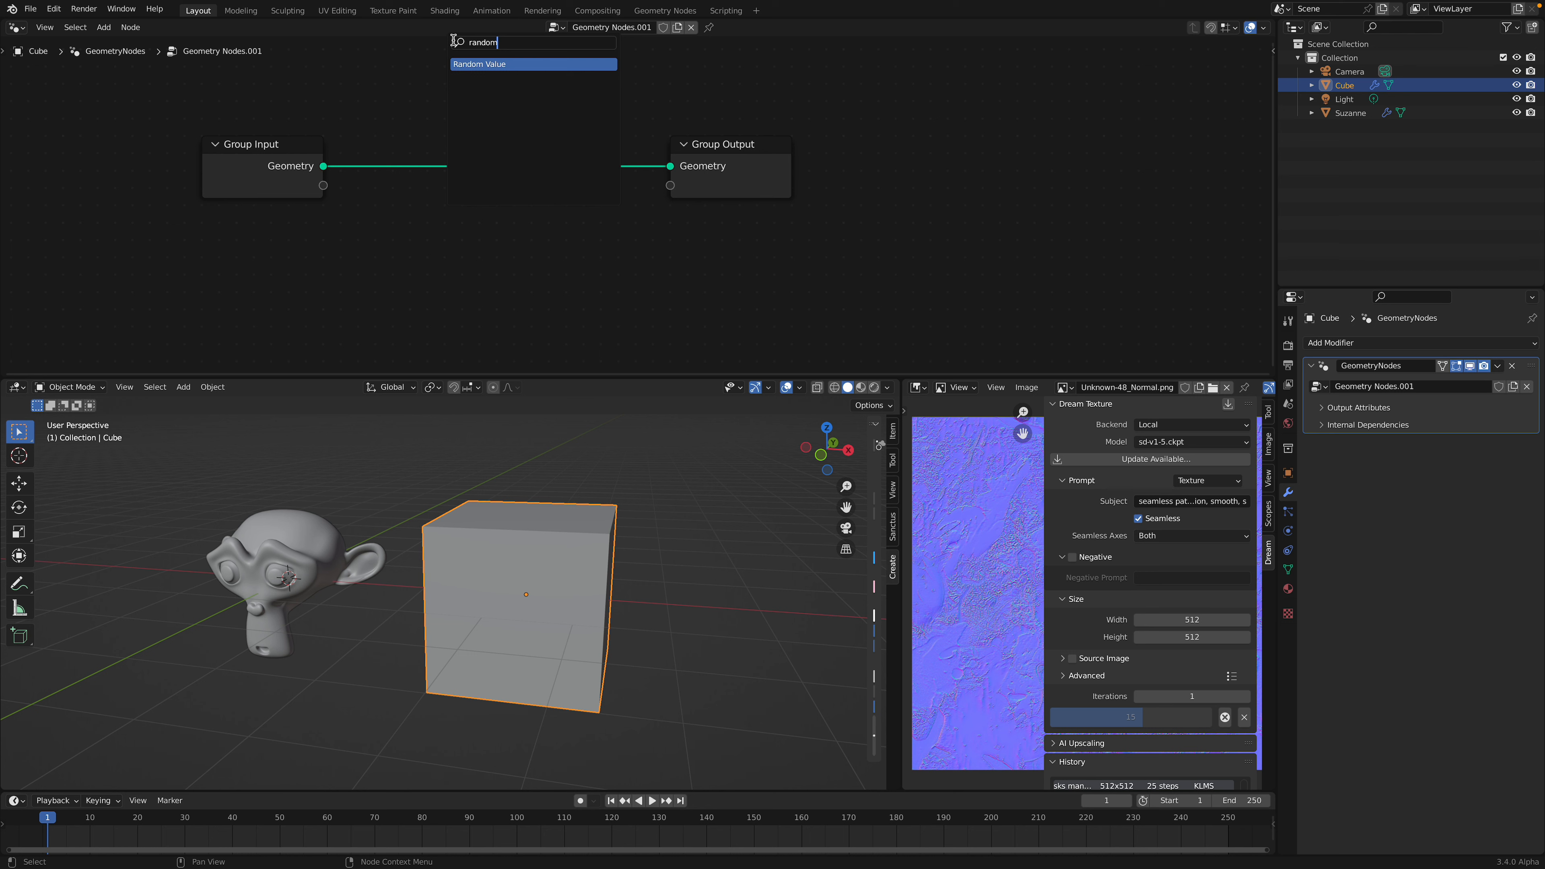
key(super+a)
text(poin)
key(Return)
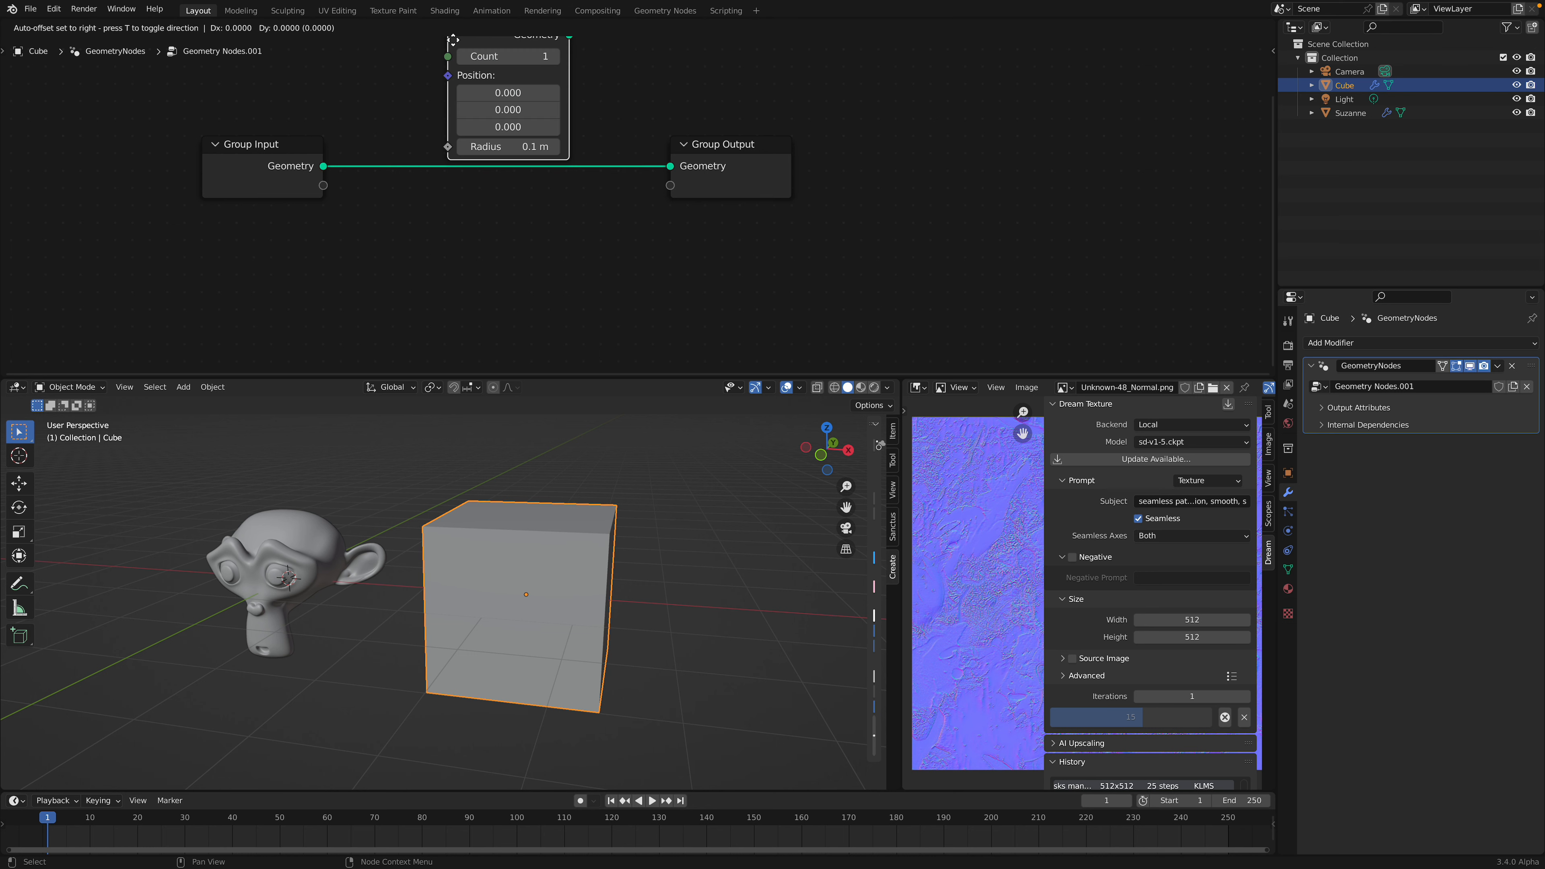
click(494, 215)
- Connect the Points node's geometry to the Group Output and place the node just after the Group Input
scroll(495, 214, down, 1)
drag(588, 212, 665, 176)
drag(522, 190, 434, 121)
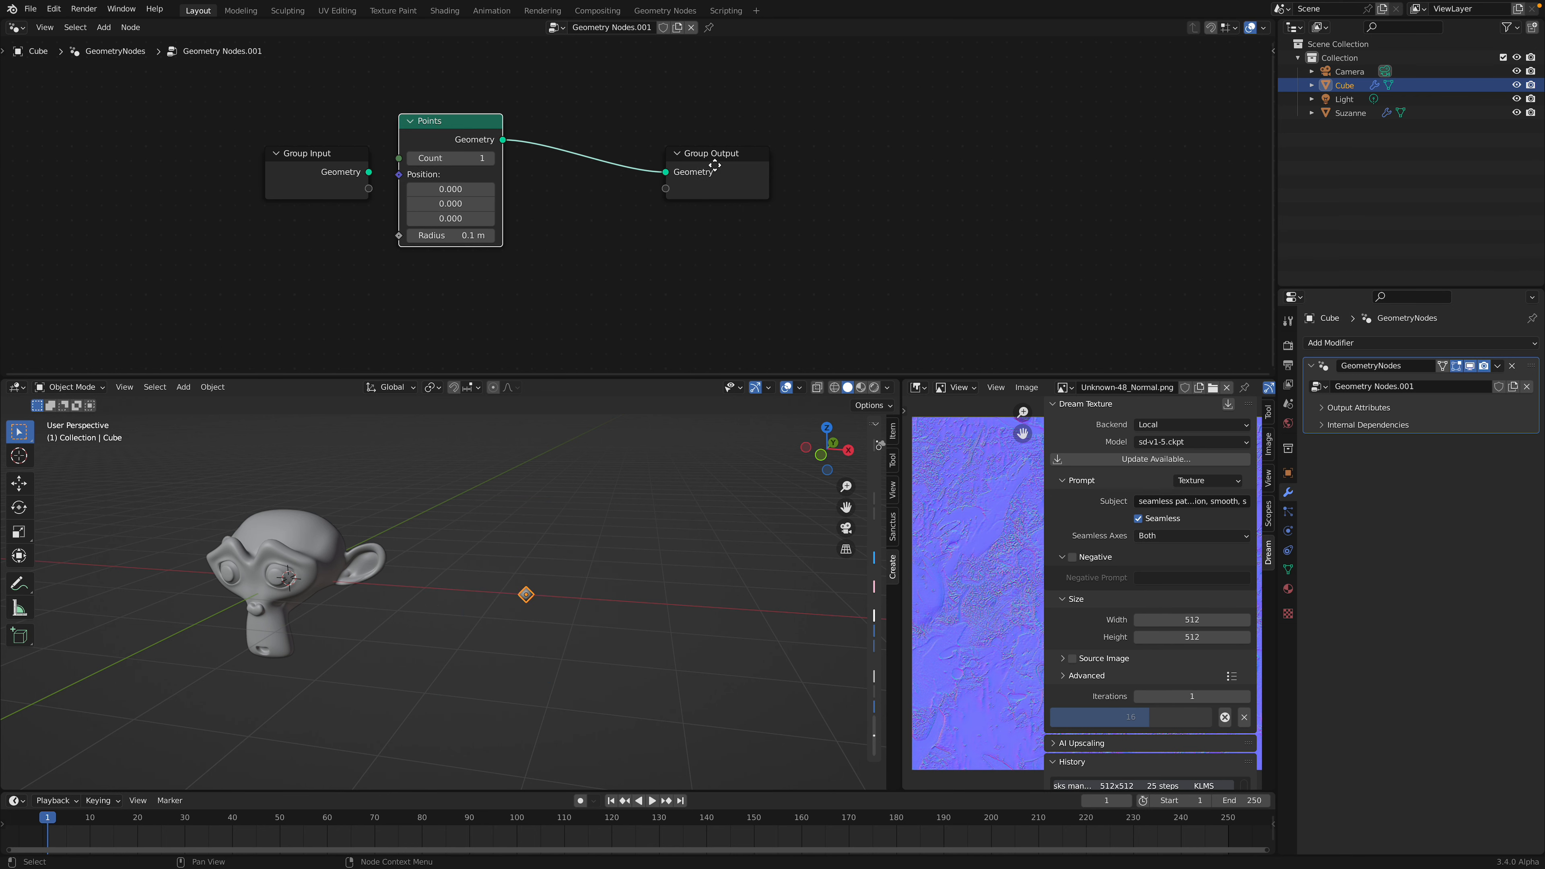
- Move the Group Output node farther from the Points node to make room between them
drag(704, 159, 788, 170)
scroll(679, 182, up, 2)
middle_drag(672, 182, 660, 179)
key(shift+a)
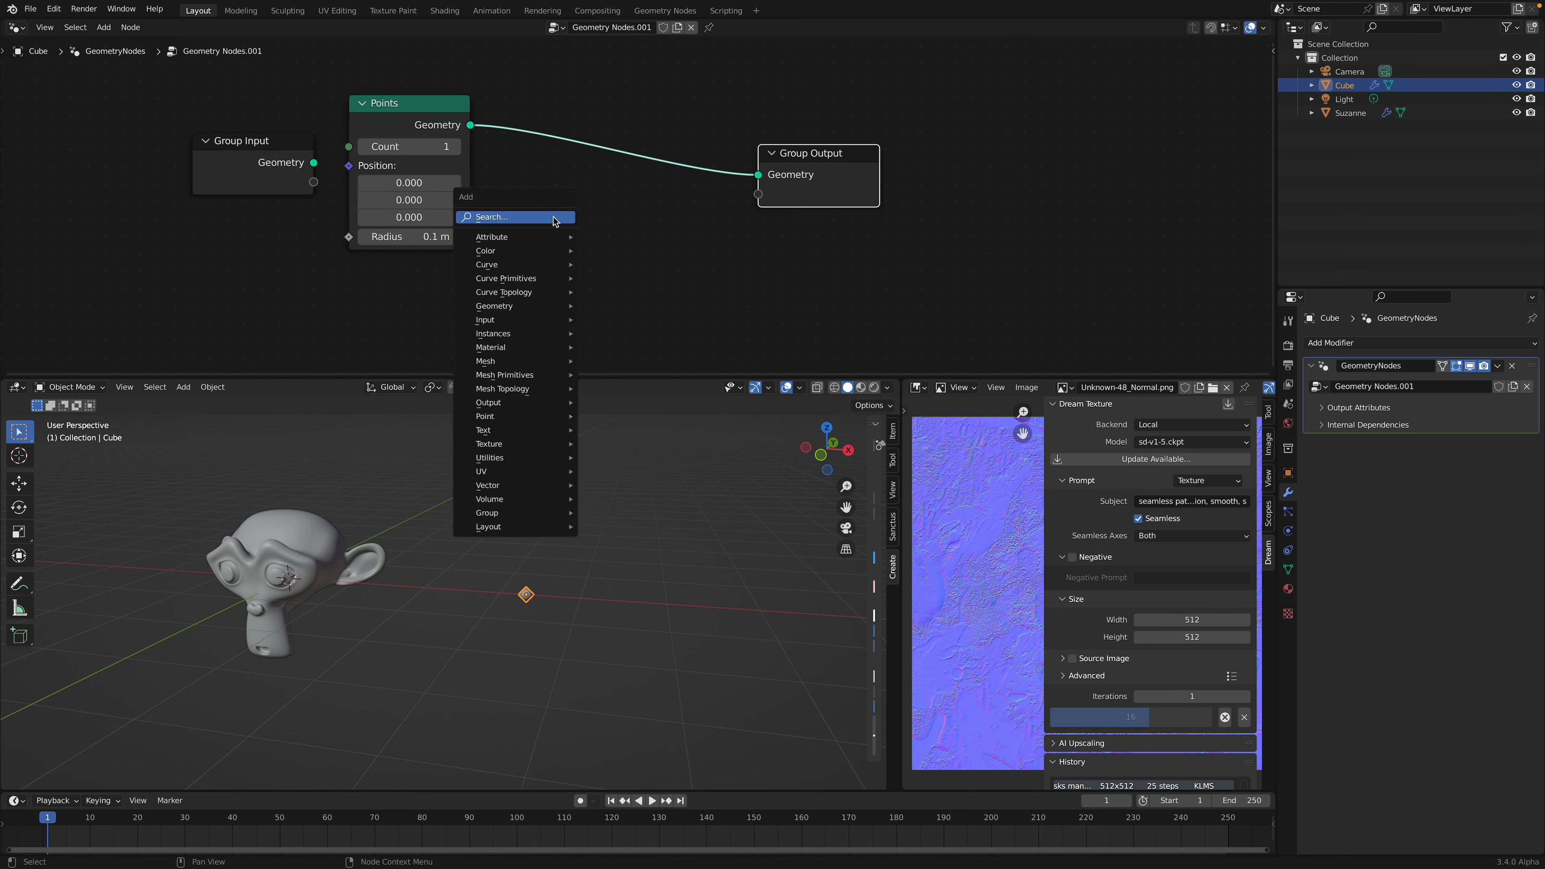
text(instan)
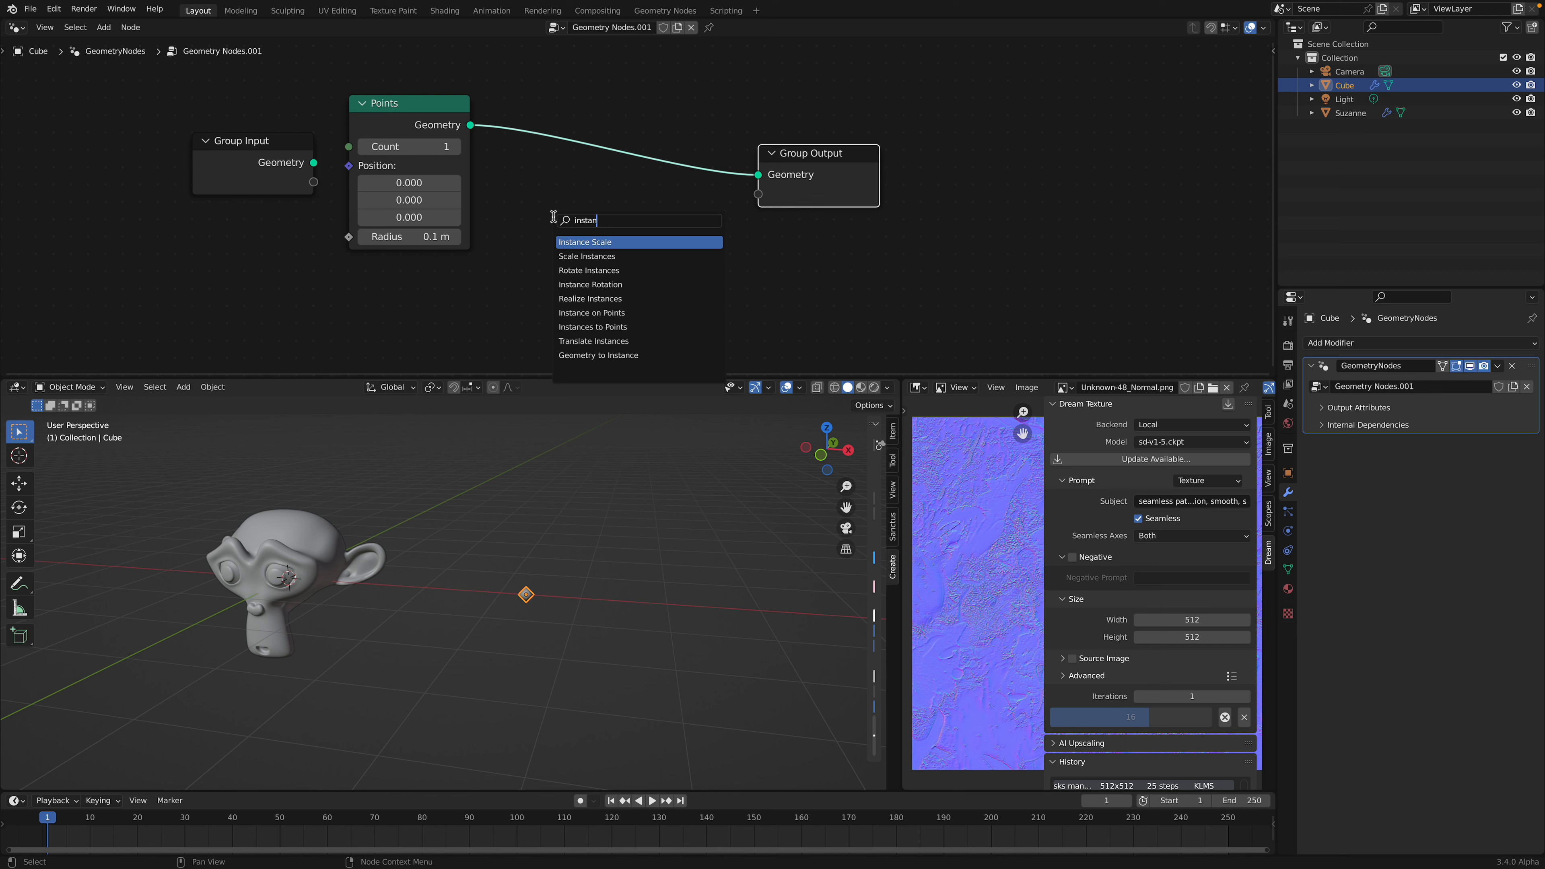
key(Escape)
- Set the Points node's count to 57 and add a Random Value node below the Group Input
drag(416, 144, 433, 151)
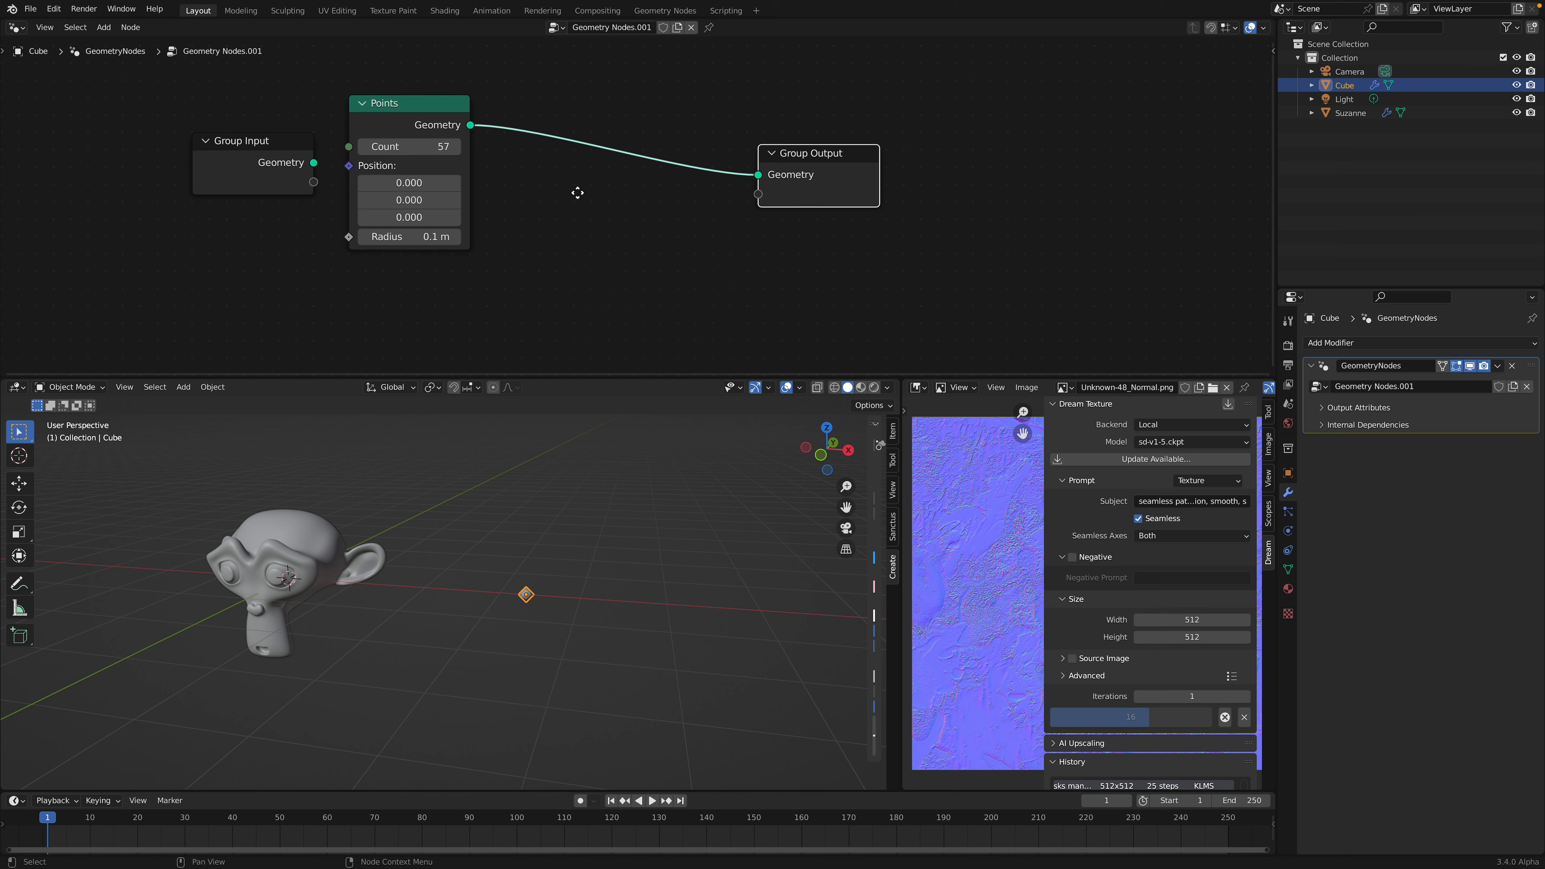
middle_drag(326, 256, 487, 212)
key(shift+a)
text(random)
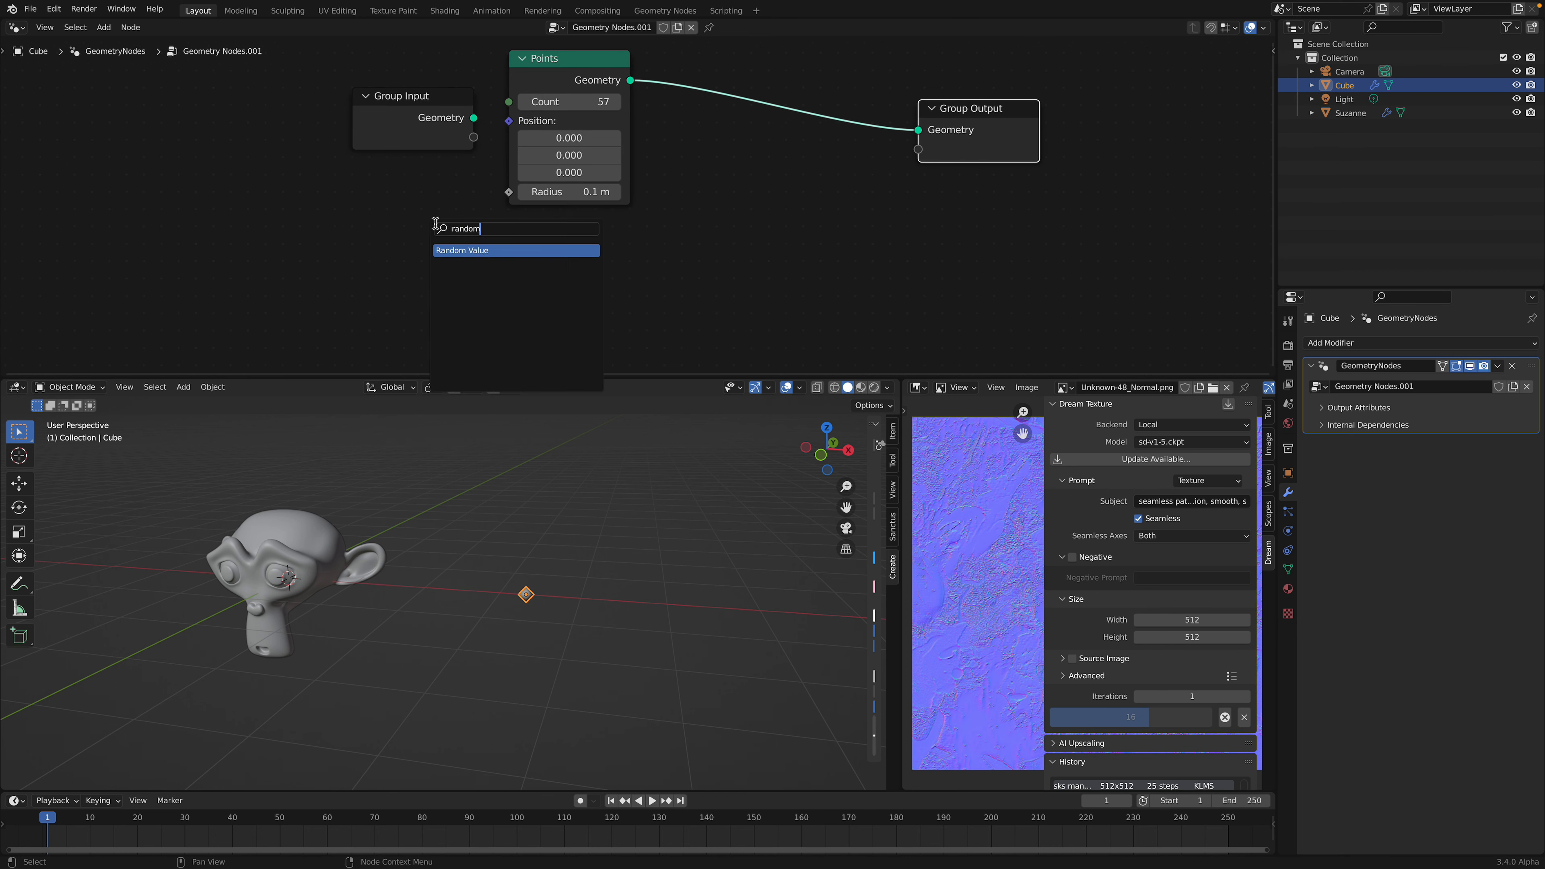
key(Return)
click(329, 200)
- Set the Random Value node's data type to Vector and connect its value to the Points node's Position
click(374, 236)
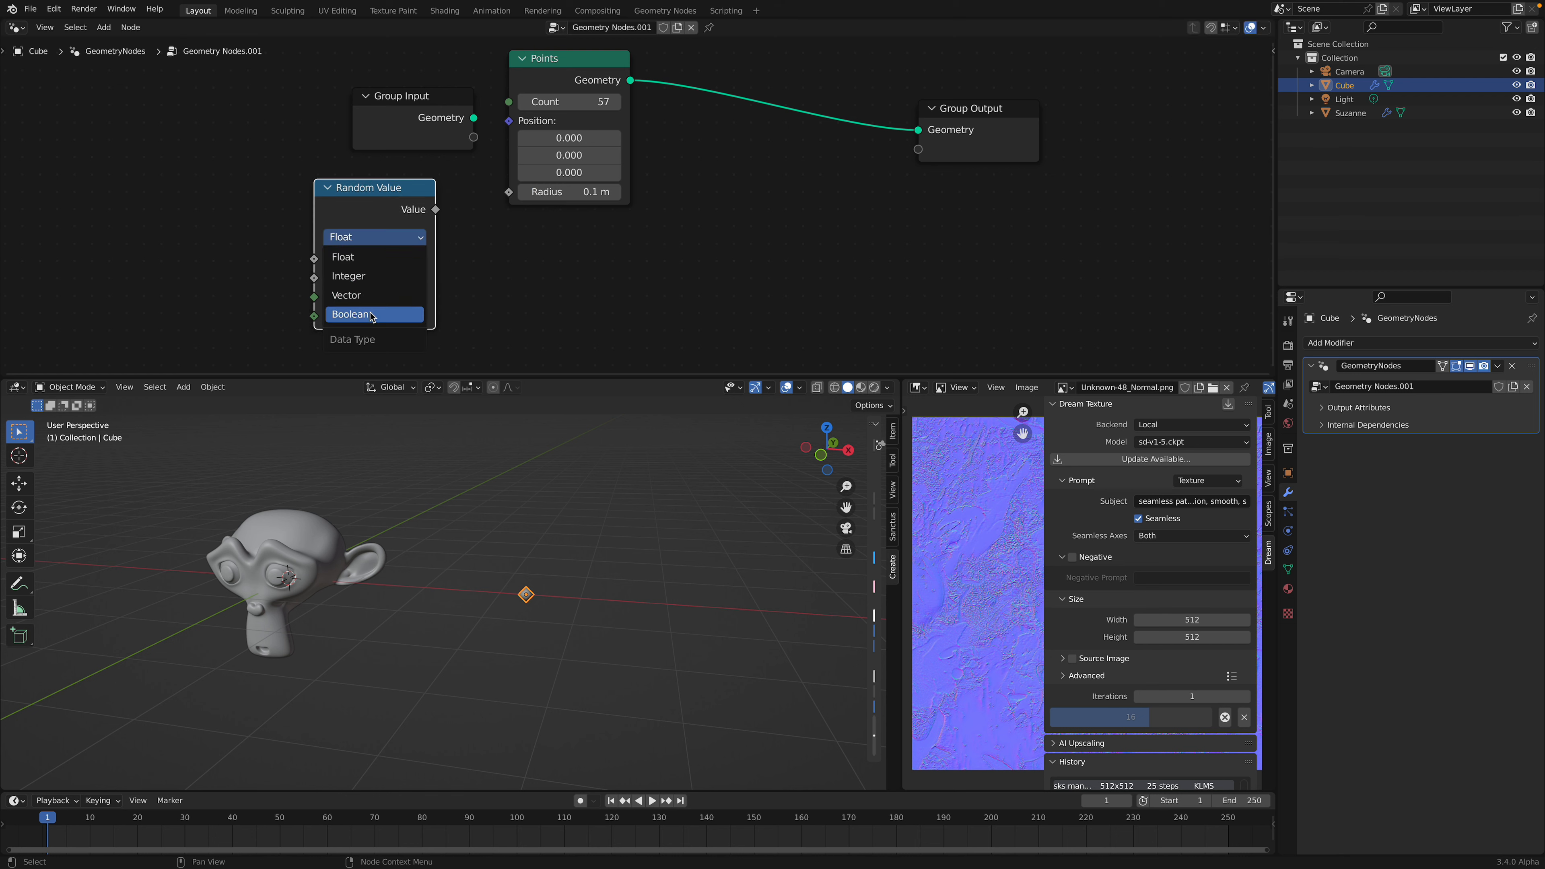
click(371, 295)
drag(508, 128, 510, 127)
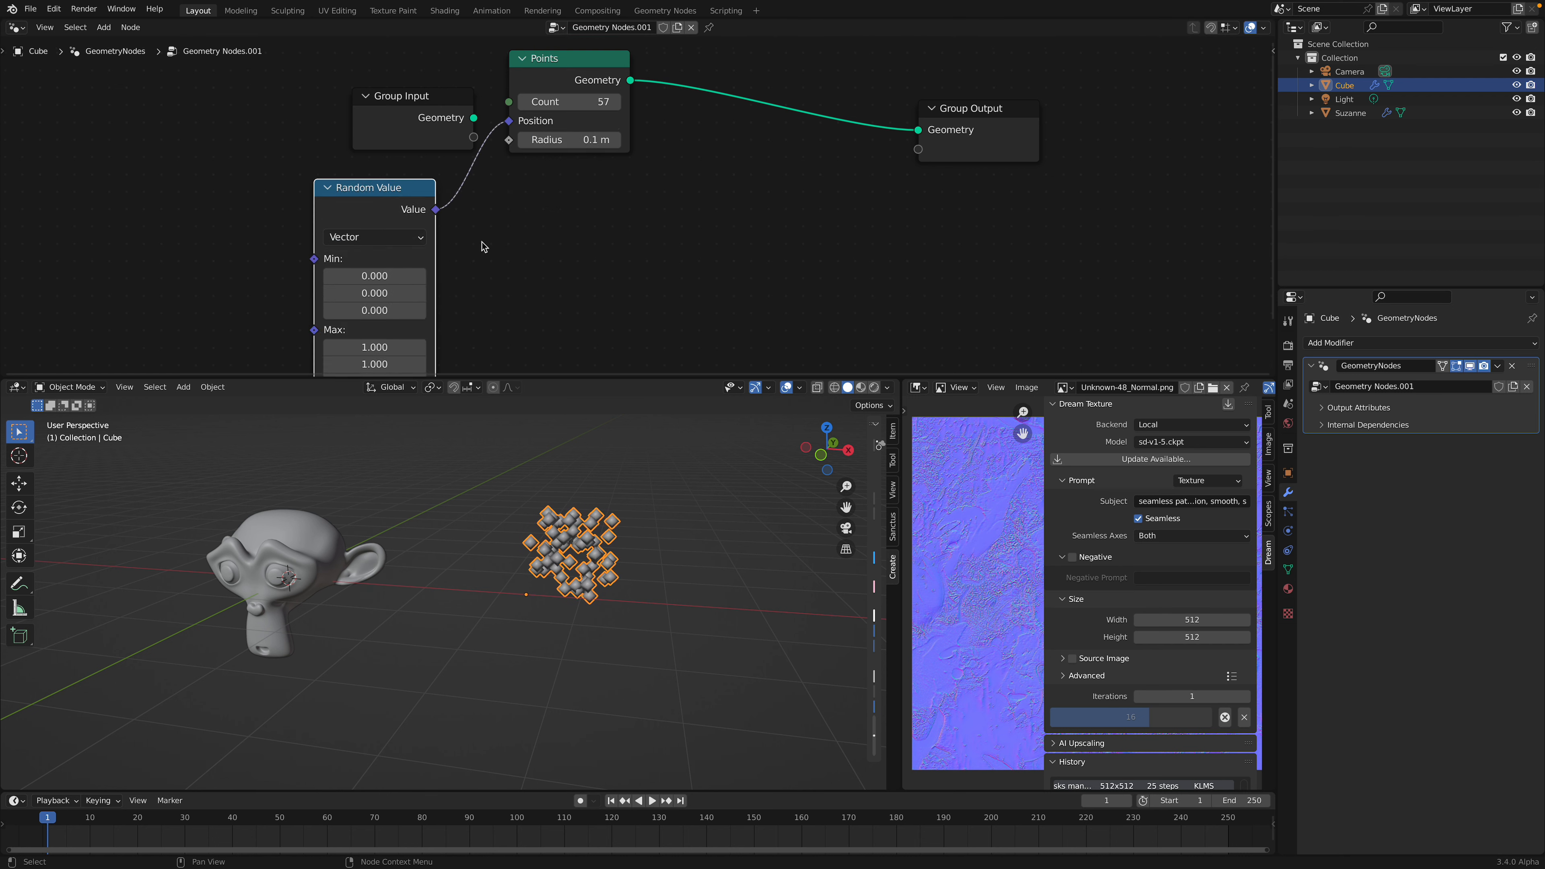
- Set all three minimum components of the Random Value node to -1
middle_drag(483, 245, 481, 223)
drag(389, 255, 348, 289)
click(390, 256)
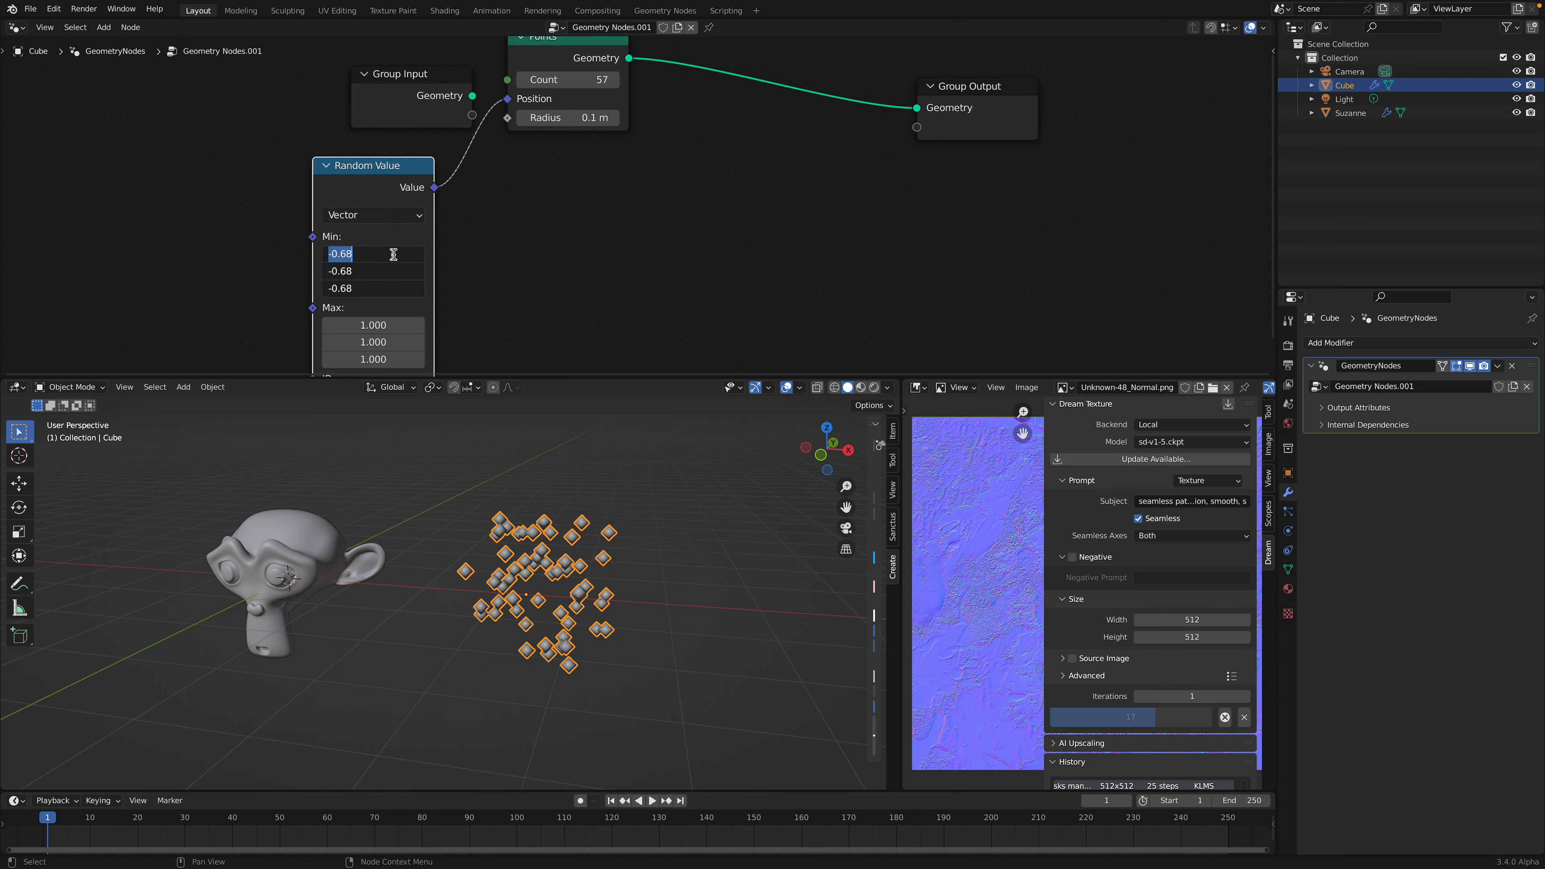
text(-1)
key(Return)
- Set the Random Value node's seed to 180 and the Points node's radius to 0.16 m
middle_drag(438, 257, 409, 188)
scroll(408, 201, down, 1)
drag(342, 317, 389, 316)
middle_drag(518, 179, 482, 275)
mouse_move(492, 158)
mouse_down()
mouse_move(521, 158)
mouse_move(496, 158)
mouse_up()
middle_drag(578, 178, 542, 198)
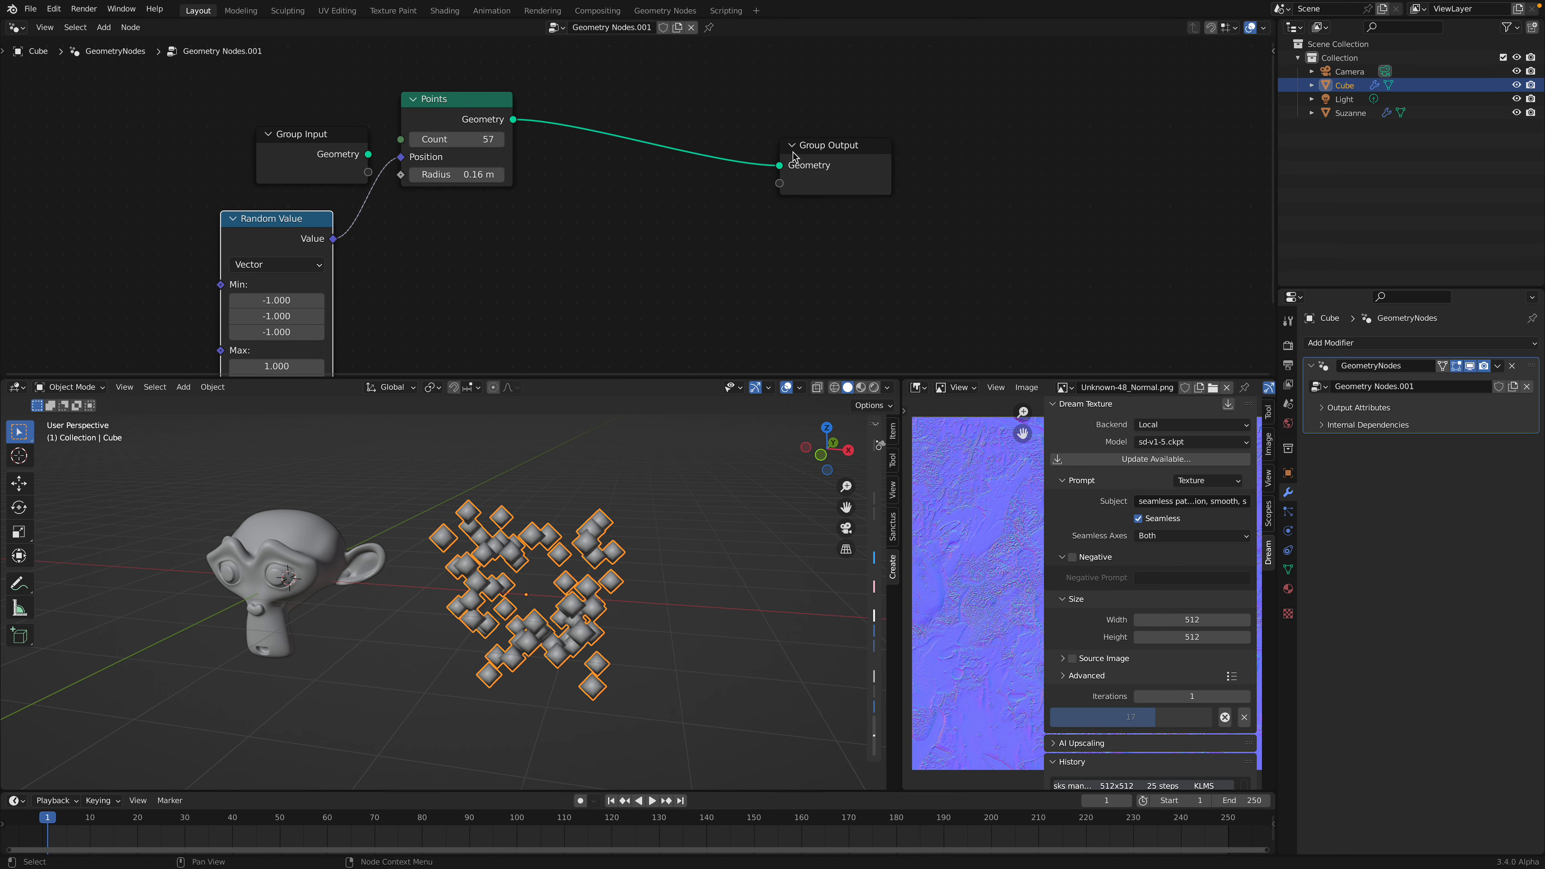
- Move the Group Output node farther out and add an Instance on Points node after the Points node
drag(791, 151, 833, 176)
key(shift+a)
click(568, 204)
text(instan)
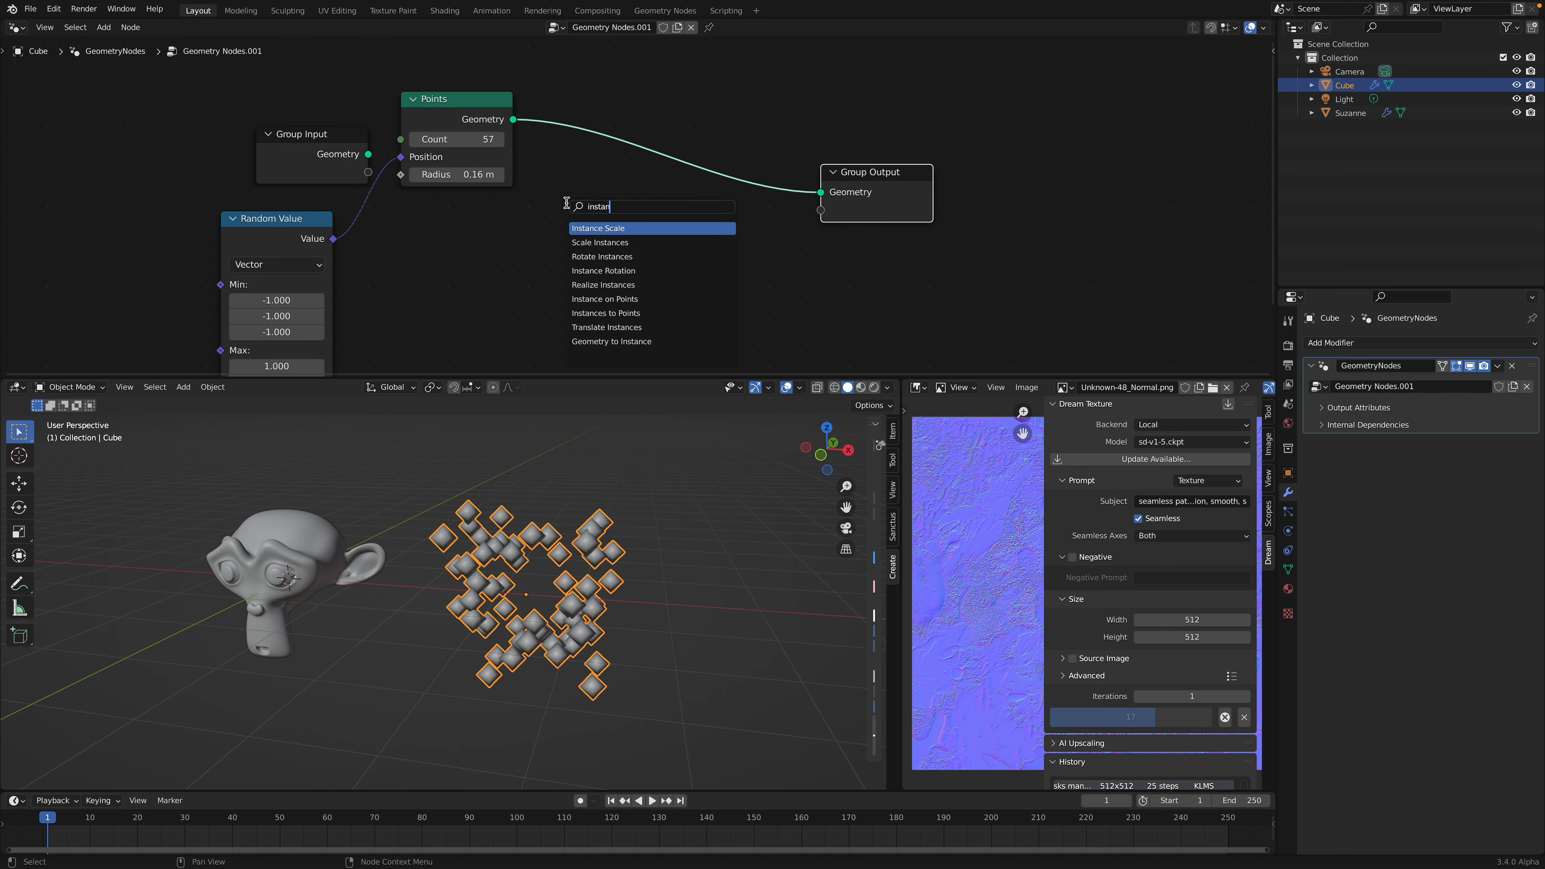
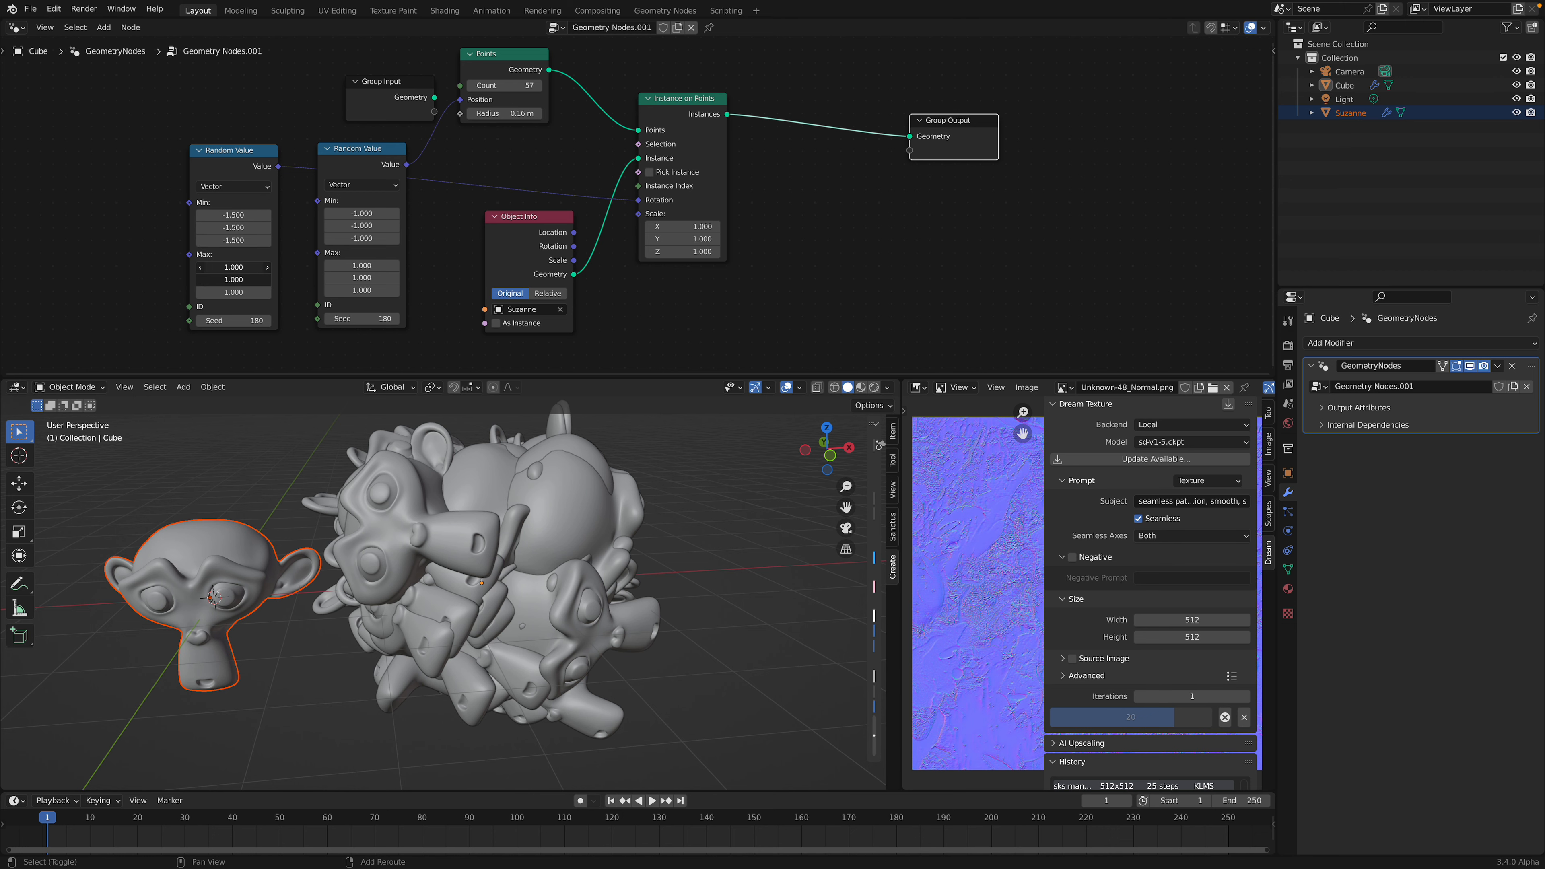
- Save the file and move the Group Output node farther from the Instance on Points node
middle_drag(583, 470, 563, 469)
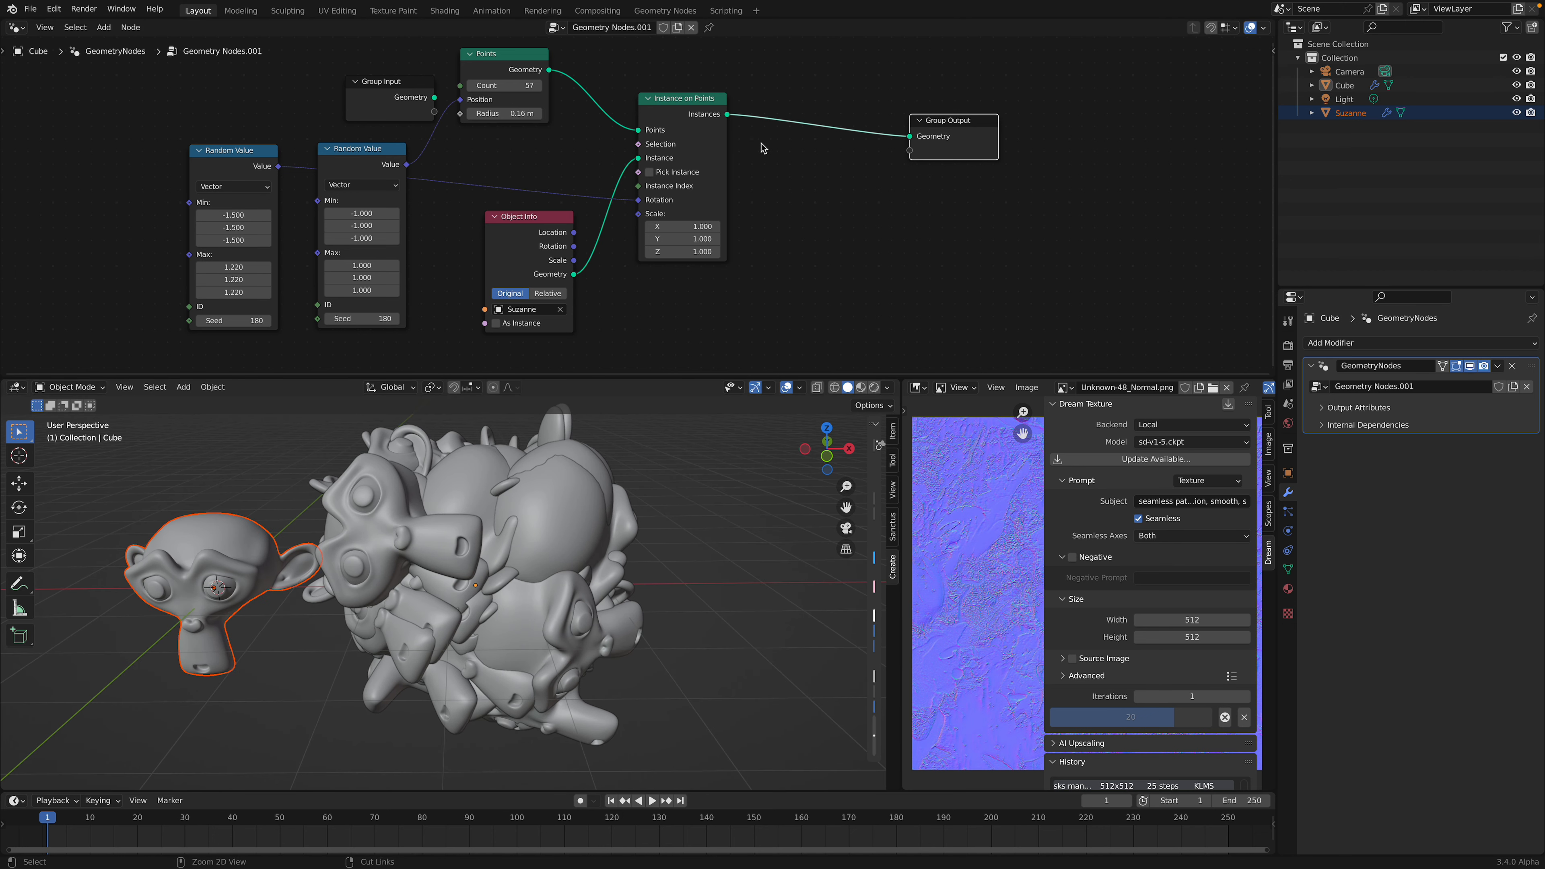
key(ctrl+s)
middle_drag(765, 148, 651, 171)
drag(855, 147, 912, 160)
- Insert a Mesh to Volume node between the Instance on Points and Group Output nodes
key(shift+a)
key(s)
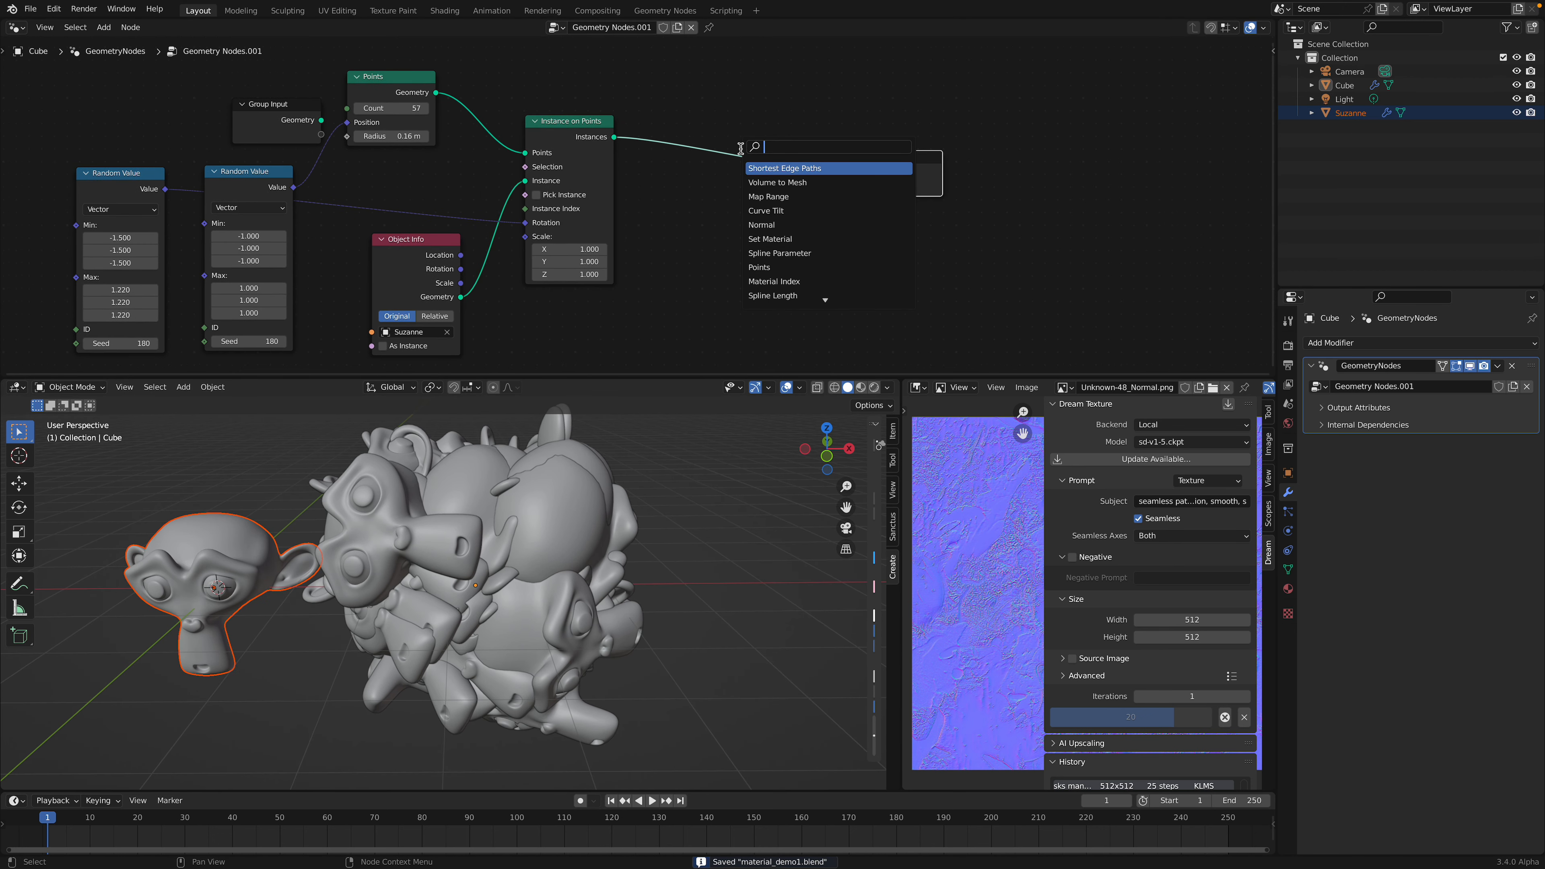
text(geom)
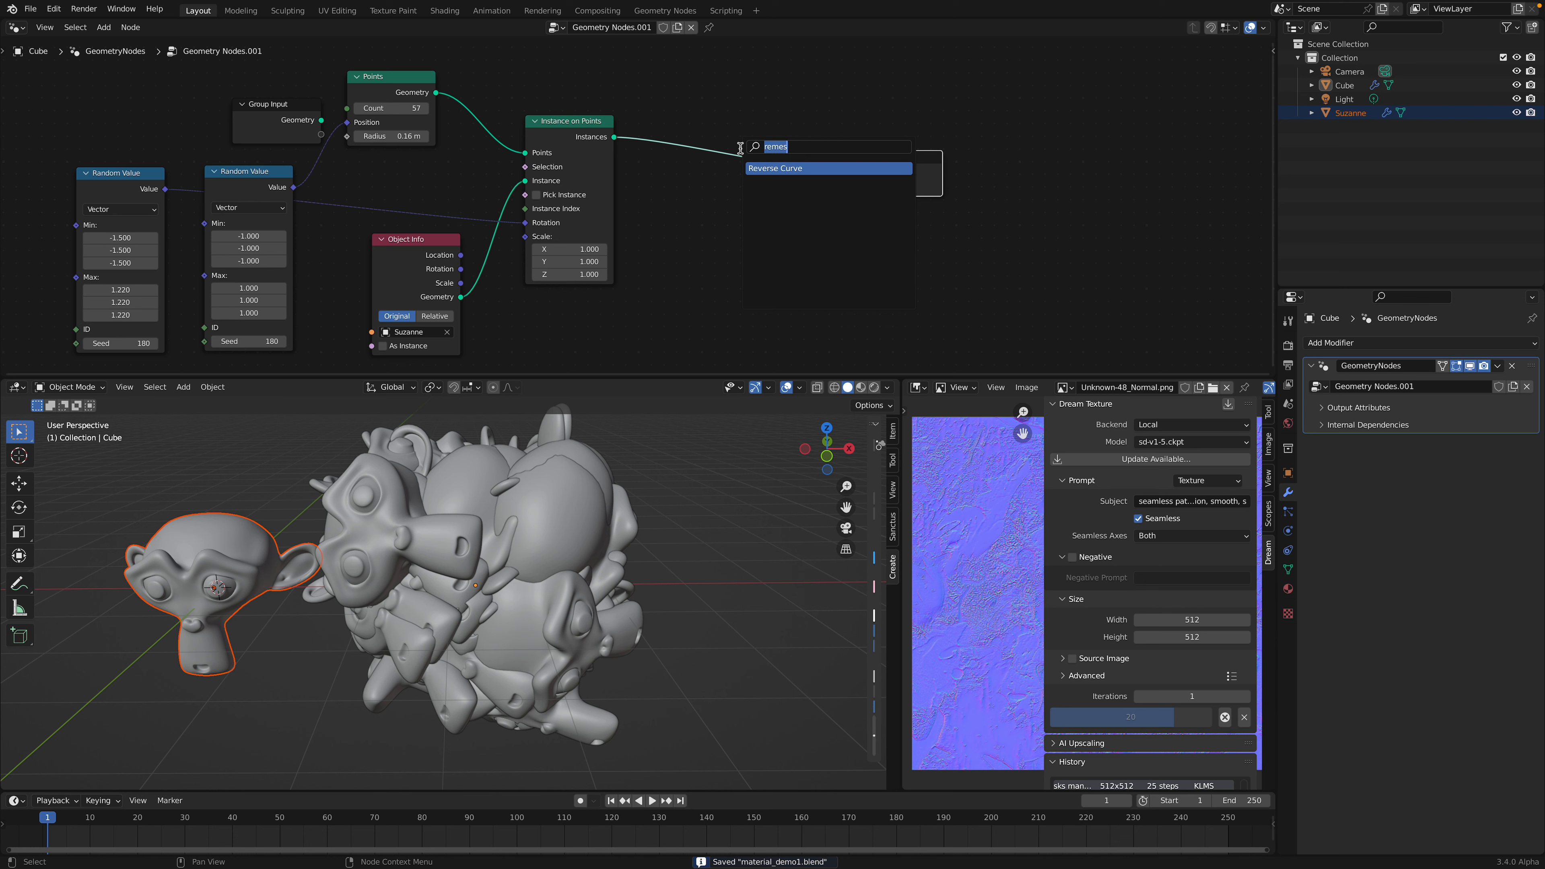
key(BackSpace)
key(BackSpace)
key(BackSpace)
key(BackSpace)
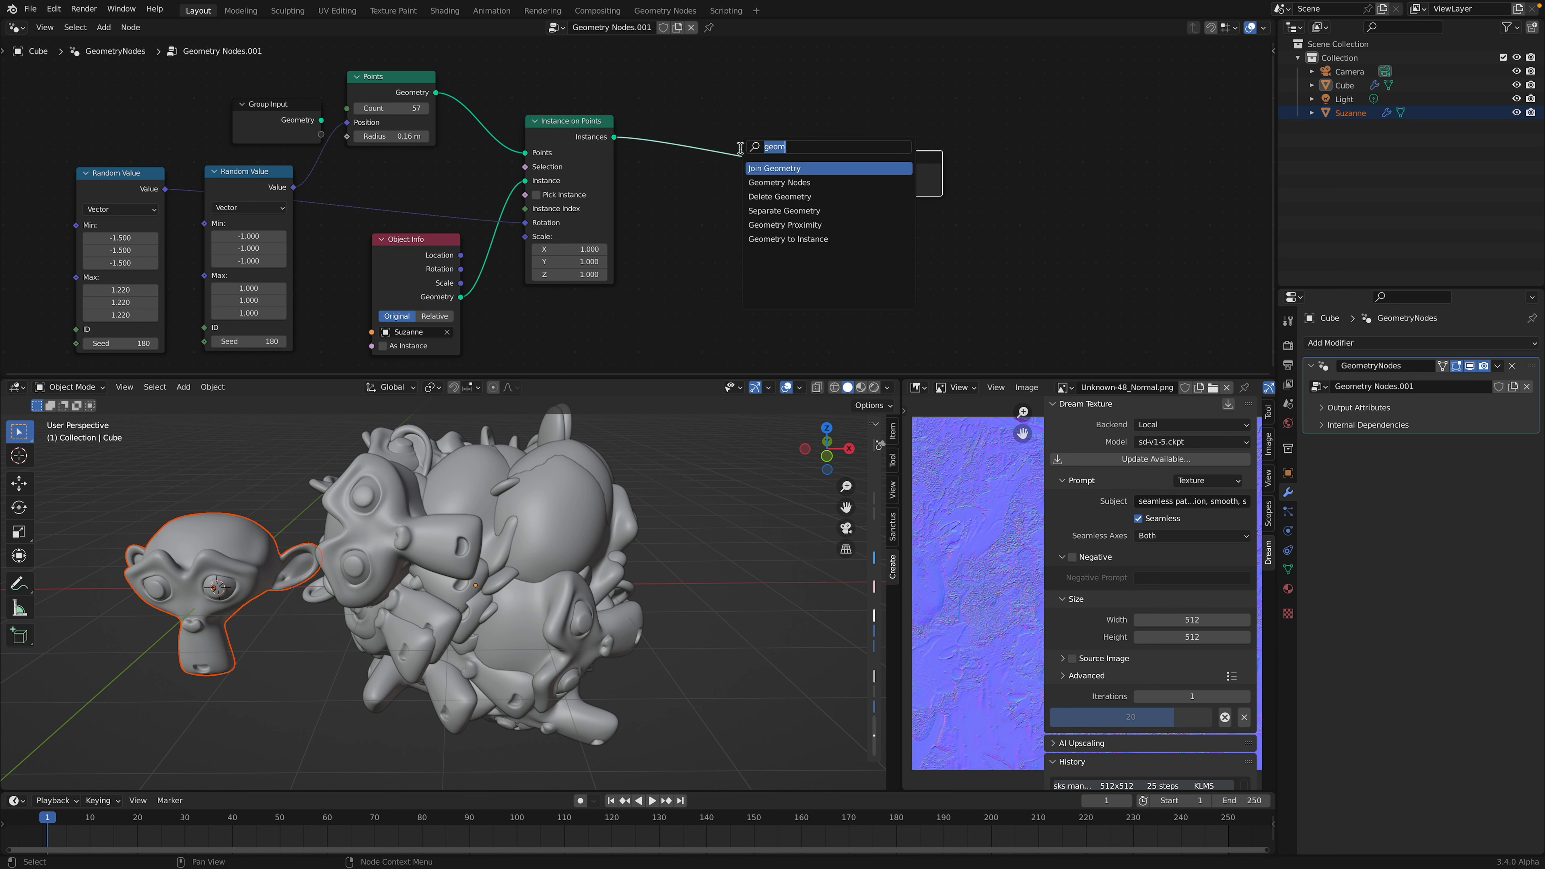
text(reme)
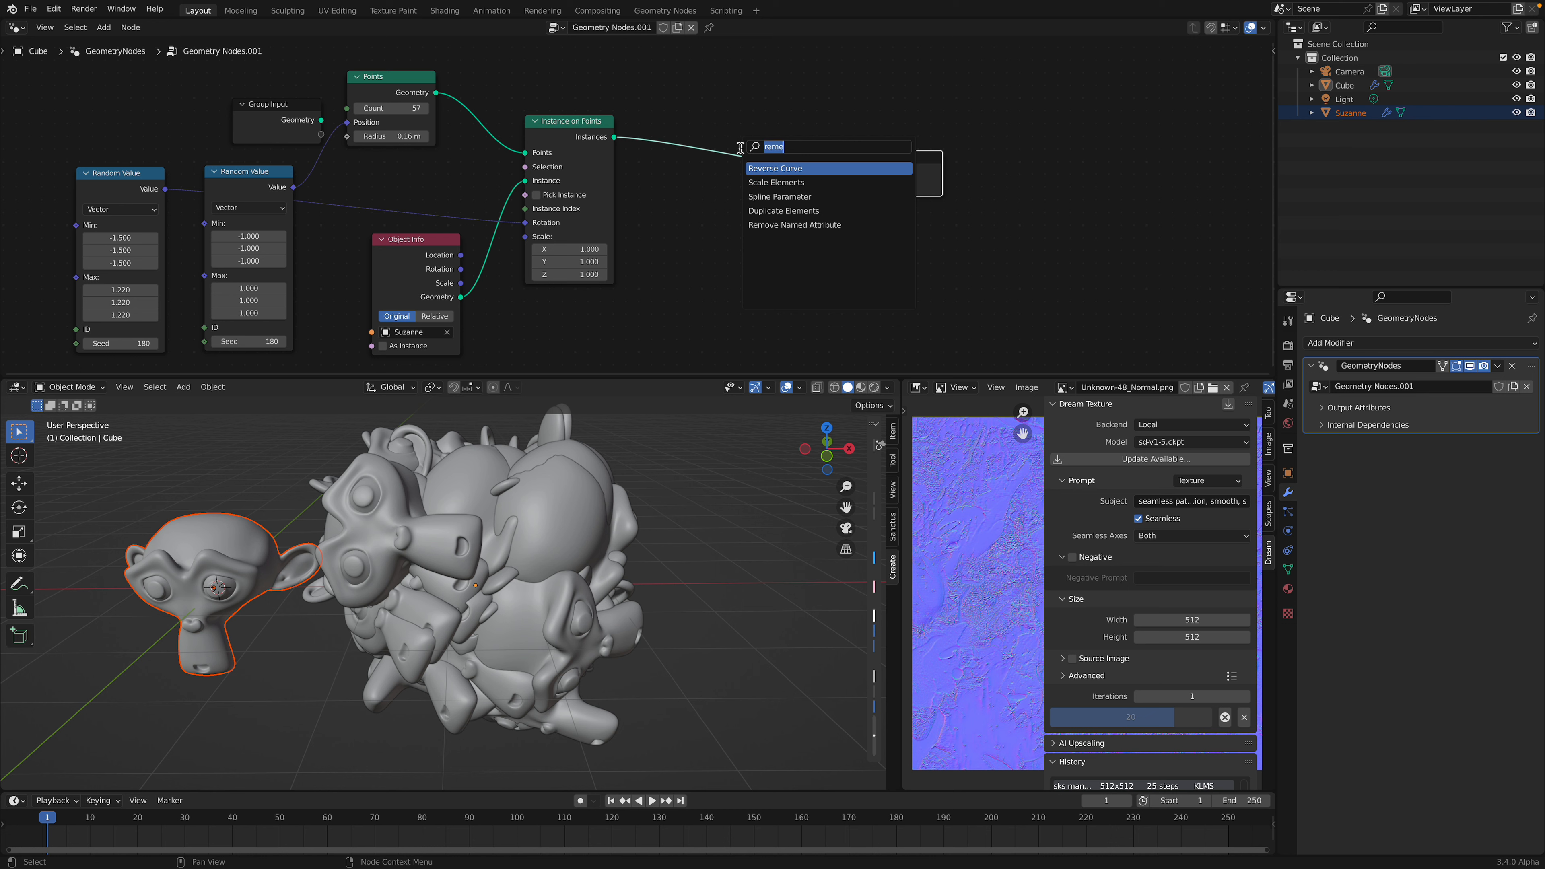
text(mesh to v)
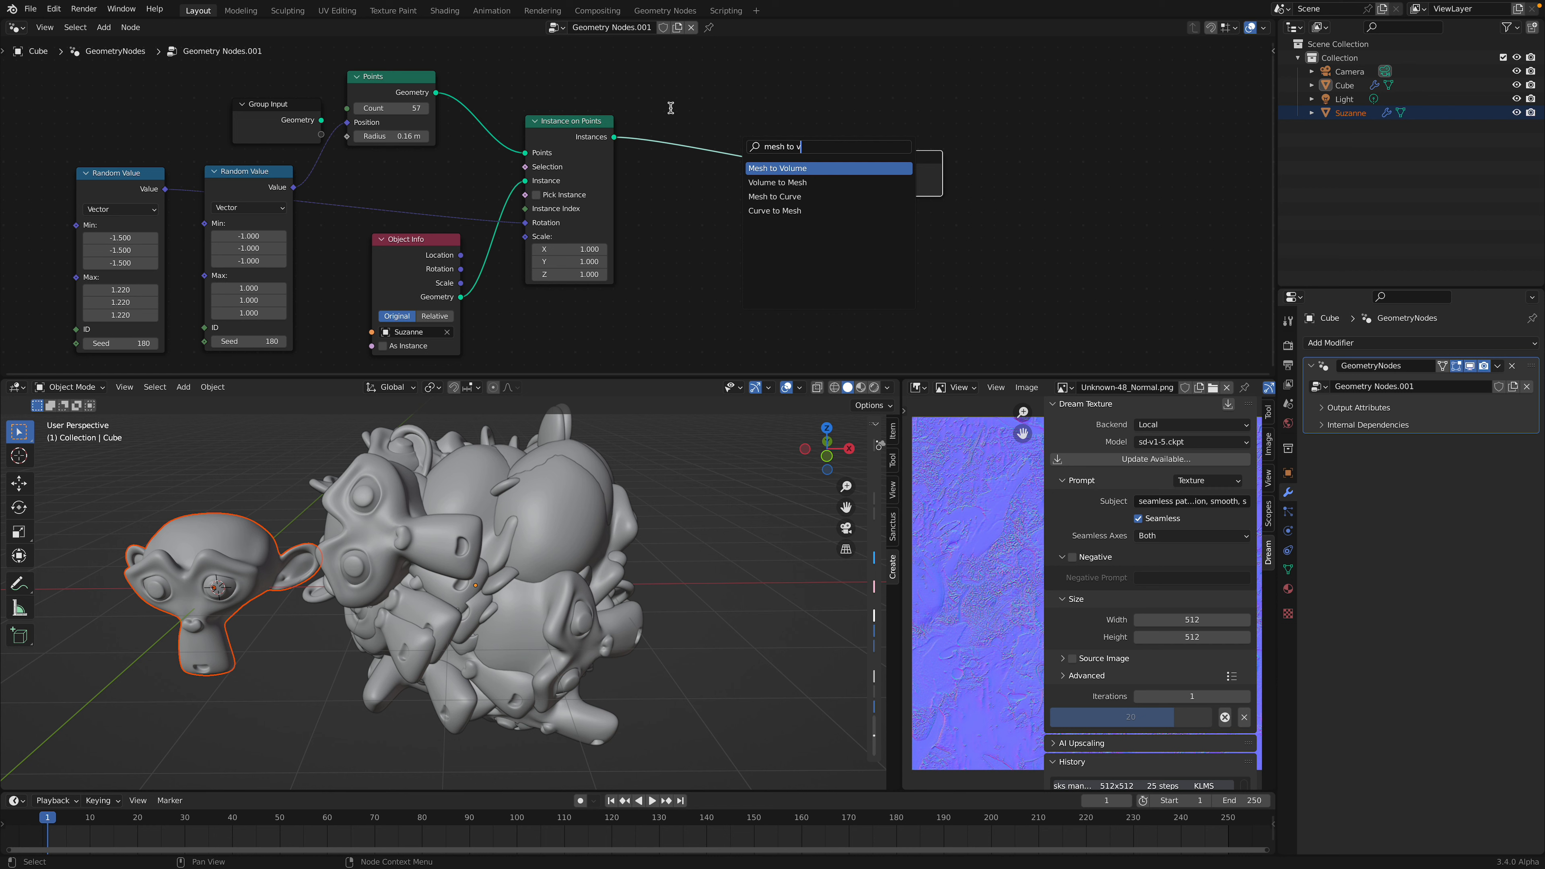
key(Return)
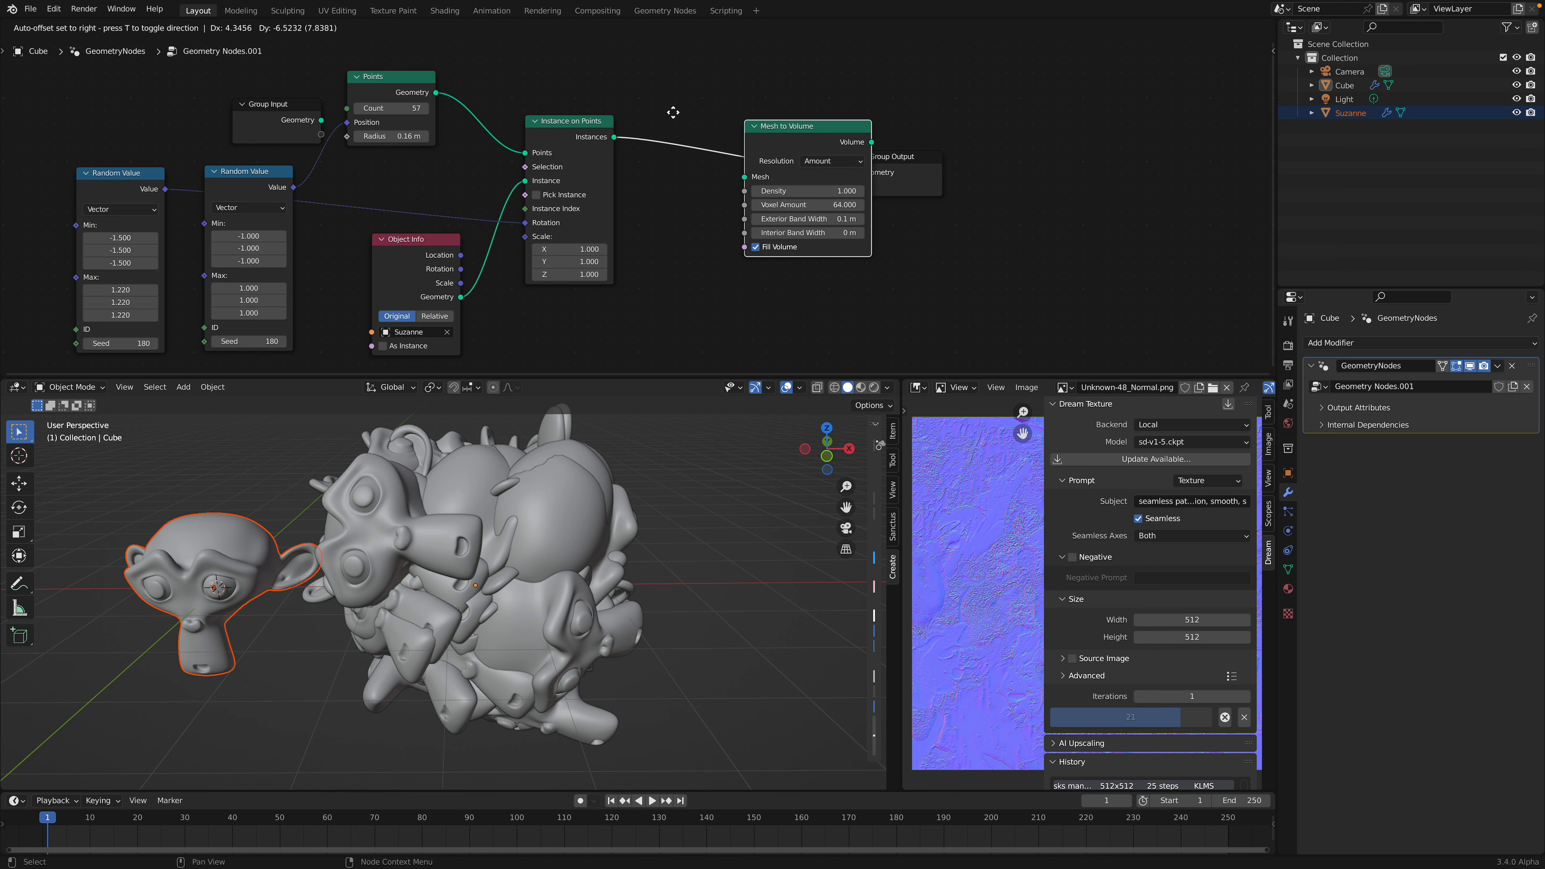
click(616, 157)
- Insert a Volume to Mesh node between the Mesh to Volume and Group Output nodes
key(shift+a)
text(volume to)
key(Return)
click(846, 154)
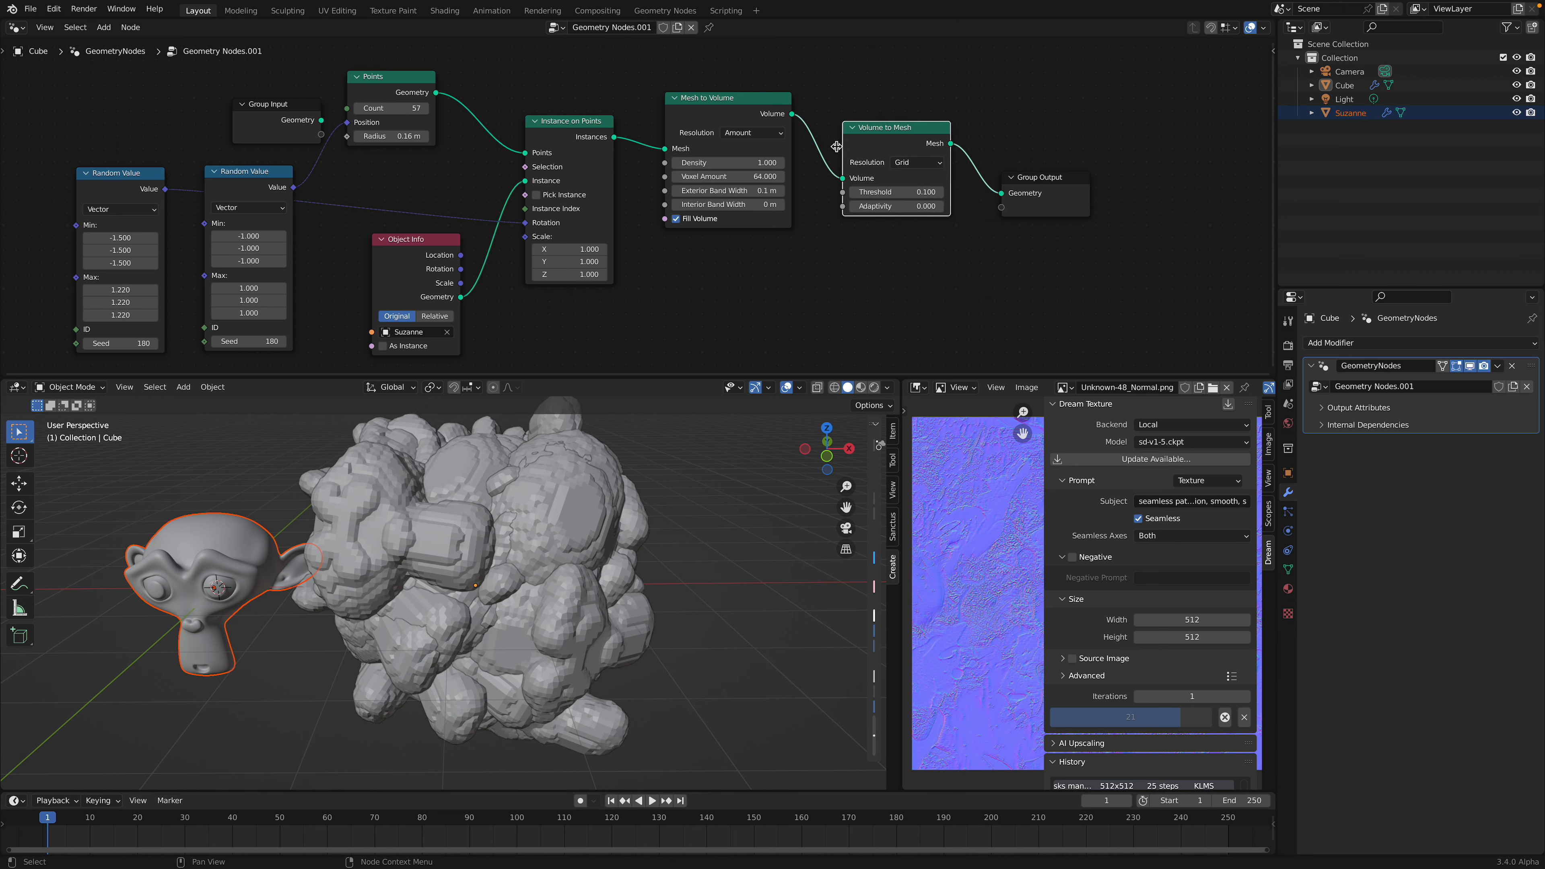
- Insert a Realize Instances node between the Instance on Points and Mesh to Volume nodes
middle_drag(636, 550, 600, 572)
scroll(578, 563, up, 3)
scroll(599, 569, down, 2)
middle_drag(728, 212, 666, 236)
scroll(668, 232, up, 1)
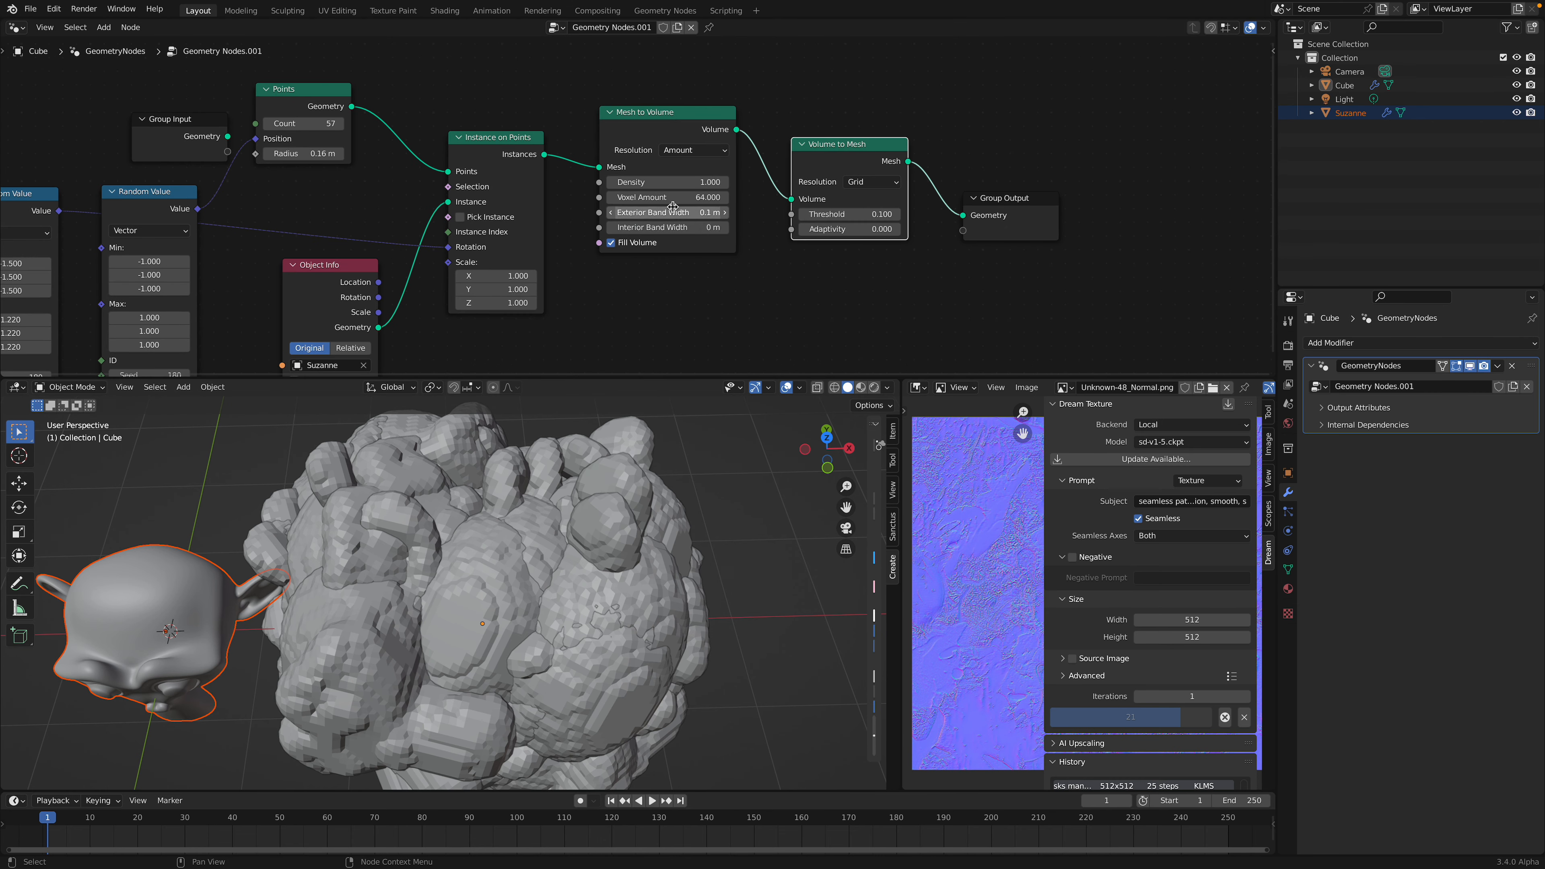
key(shift+a)
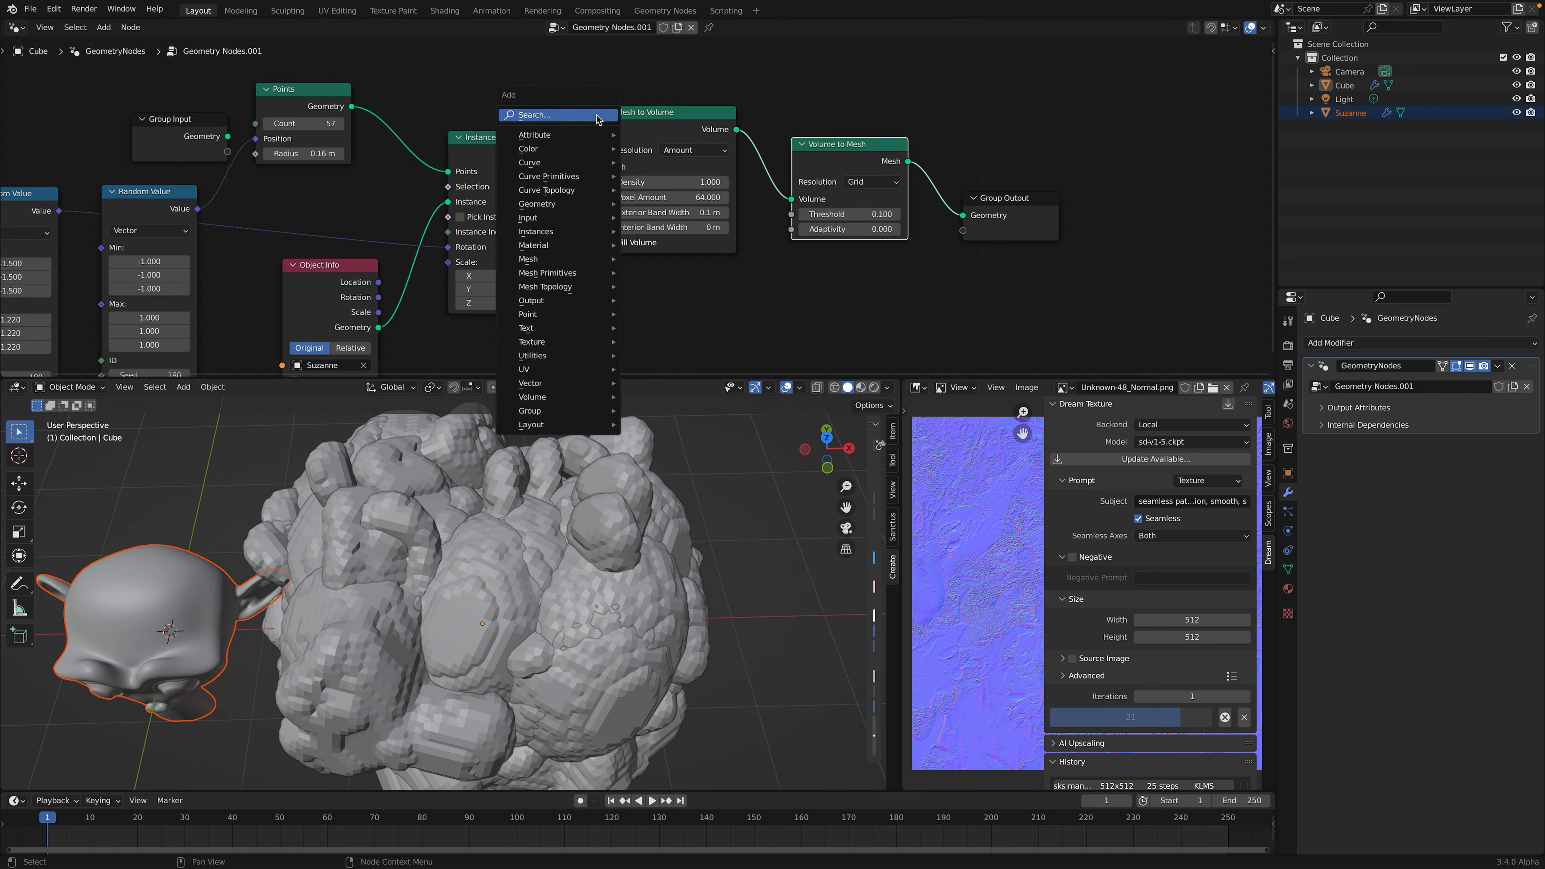
text(reali)
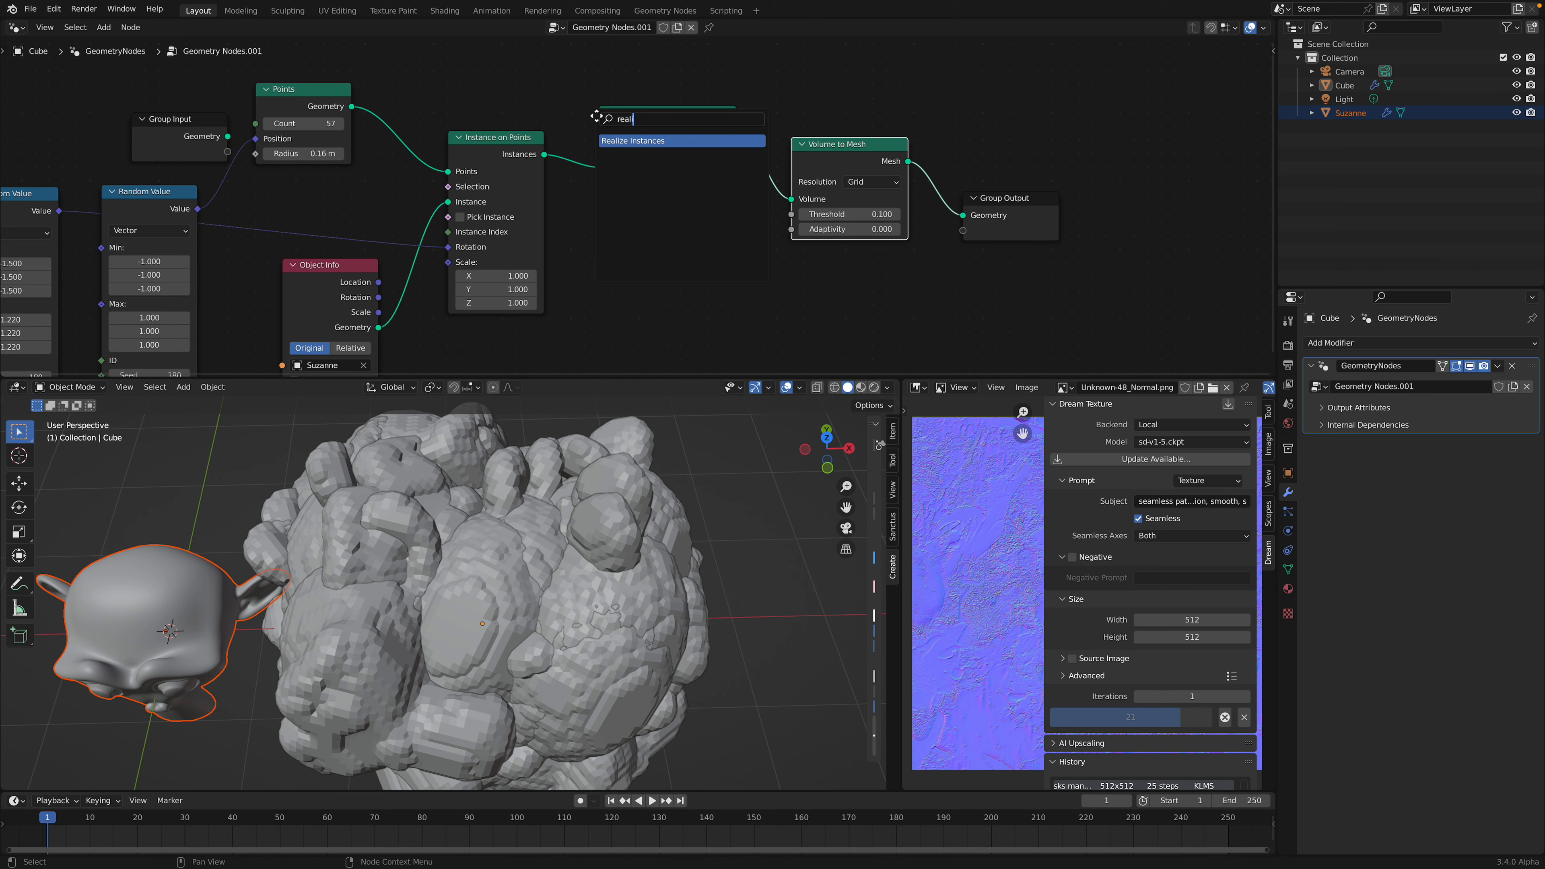
key(Return)
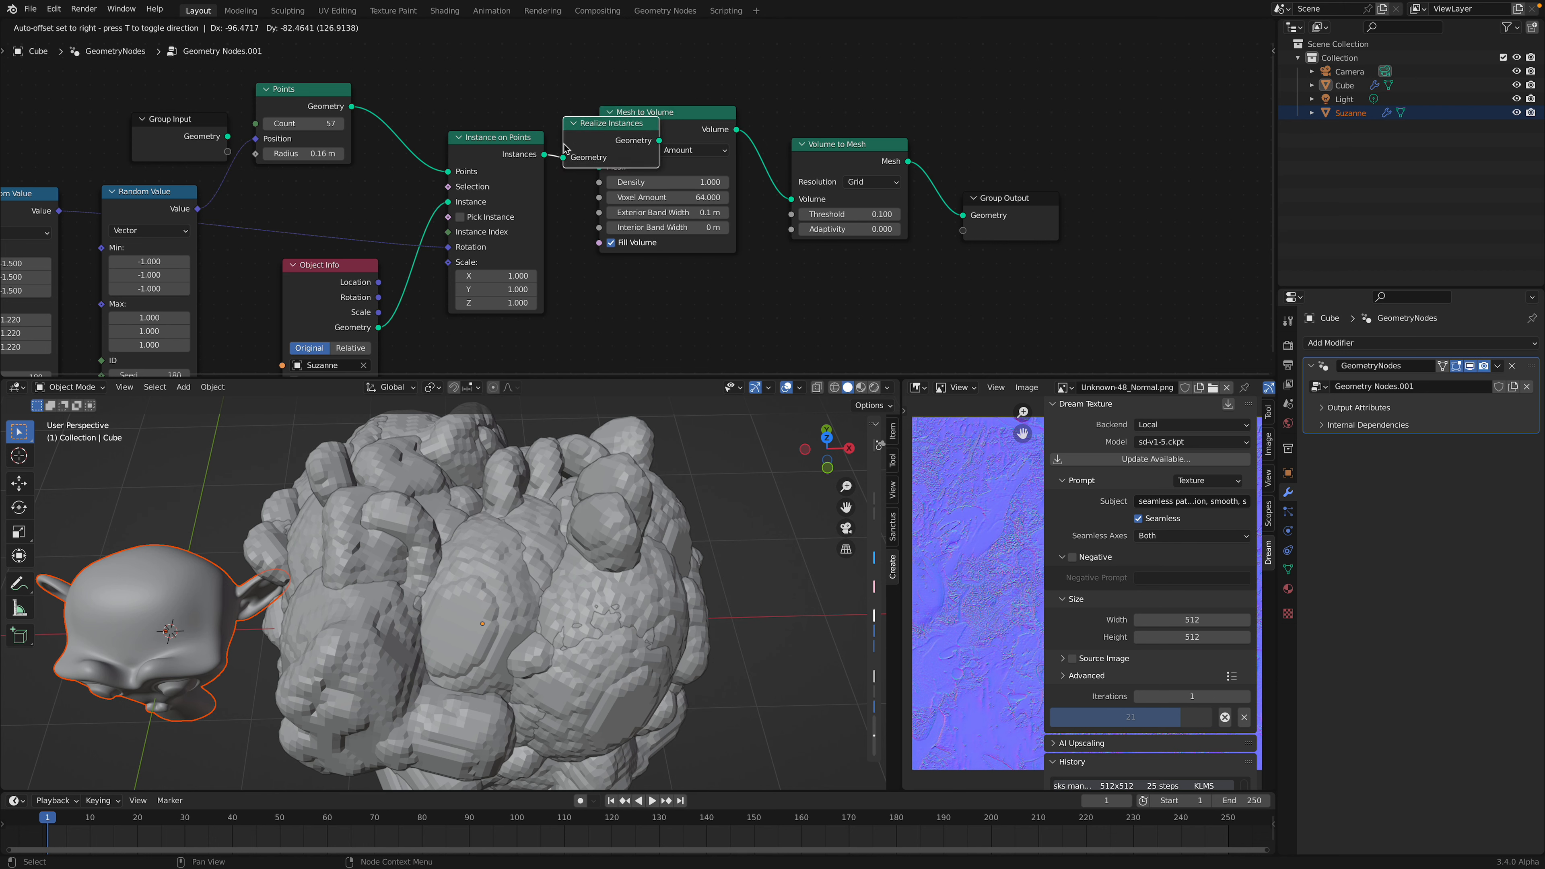
click(565, 149)
- Set the Mesh to Volume node's voxel amount to 150 and its exterior band width to 0.04 m
middle_drag(639, 485, 611, 433)
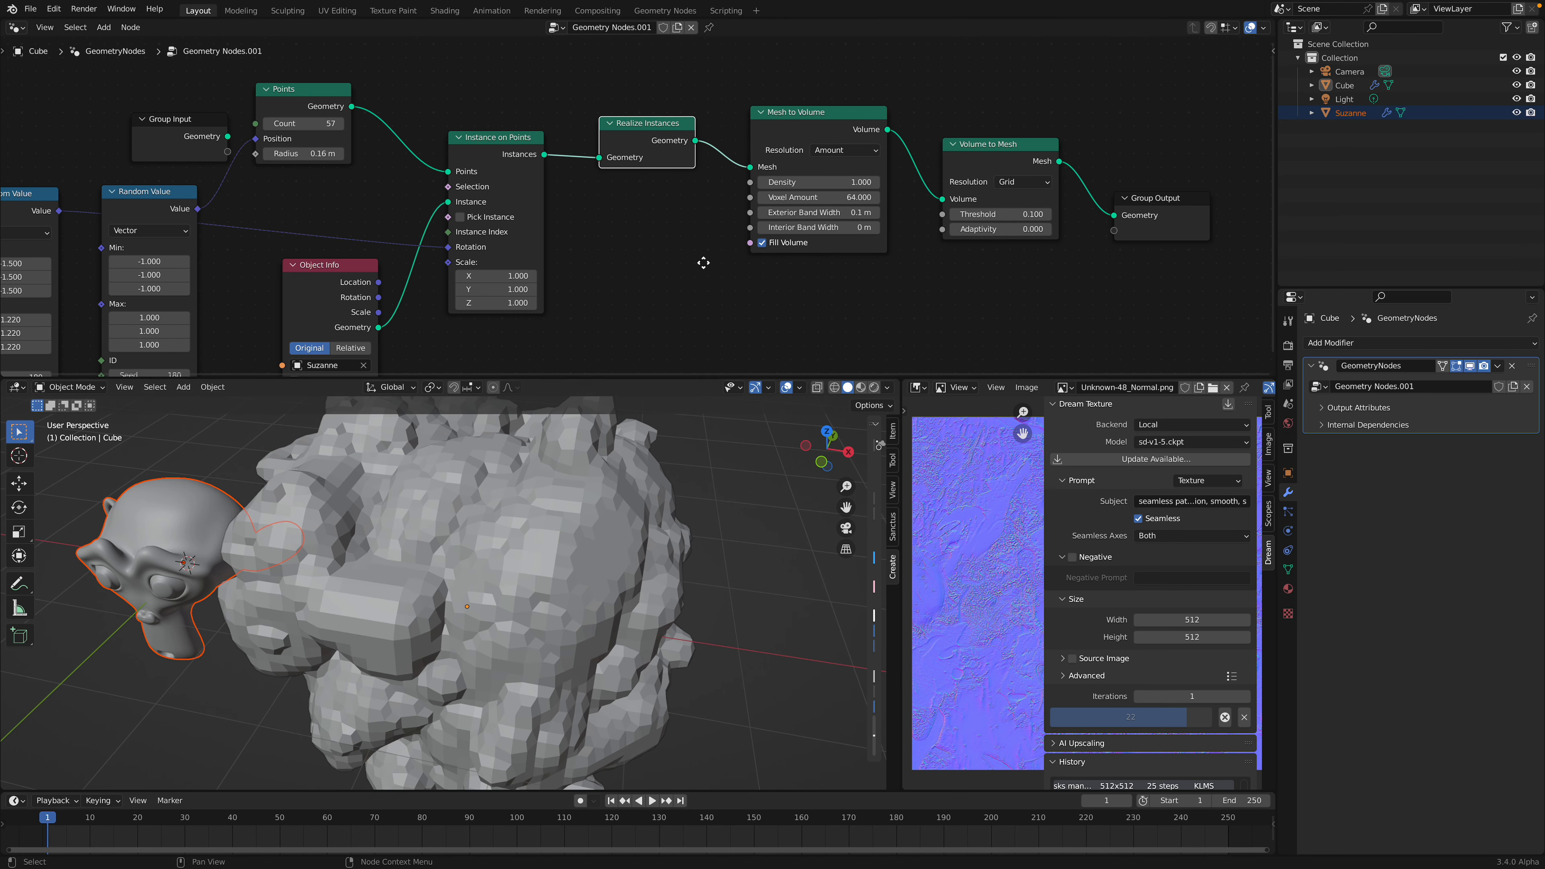
middle_drag(708, 272, 701, 262)
click(800, 191)
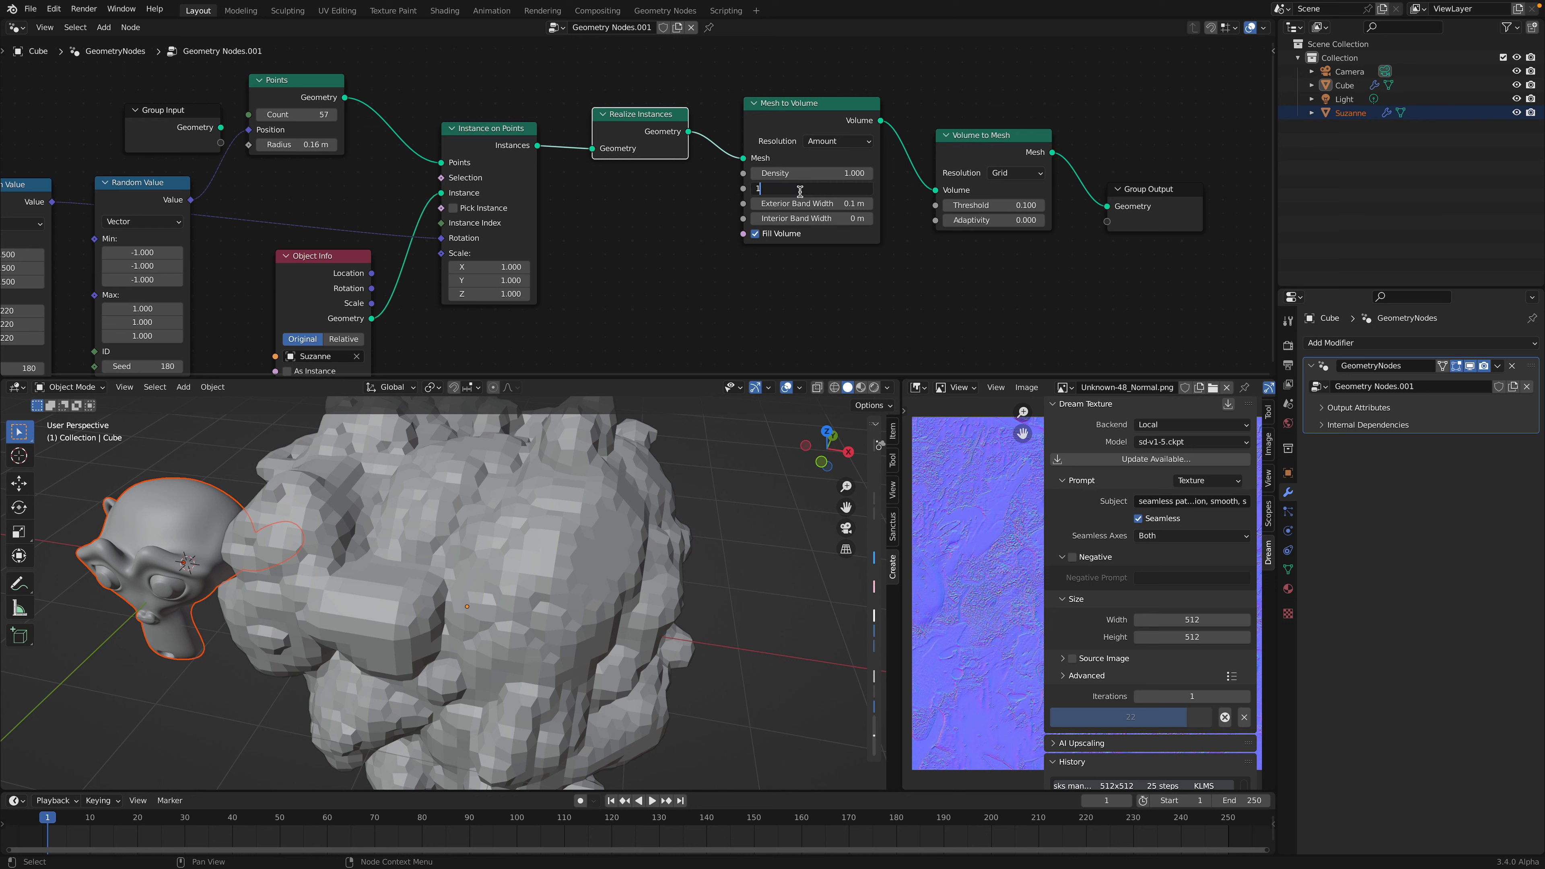
text(150)
key(Return)
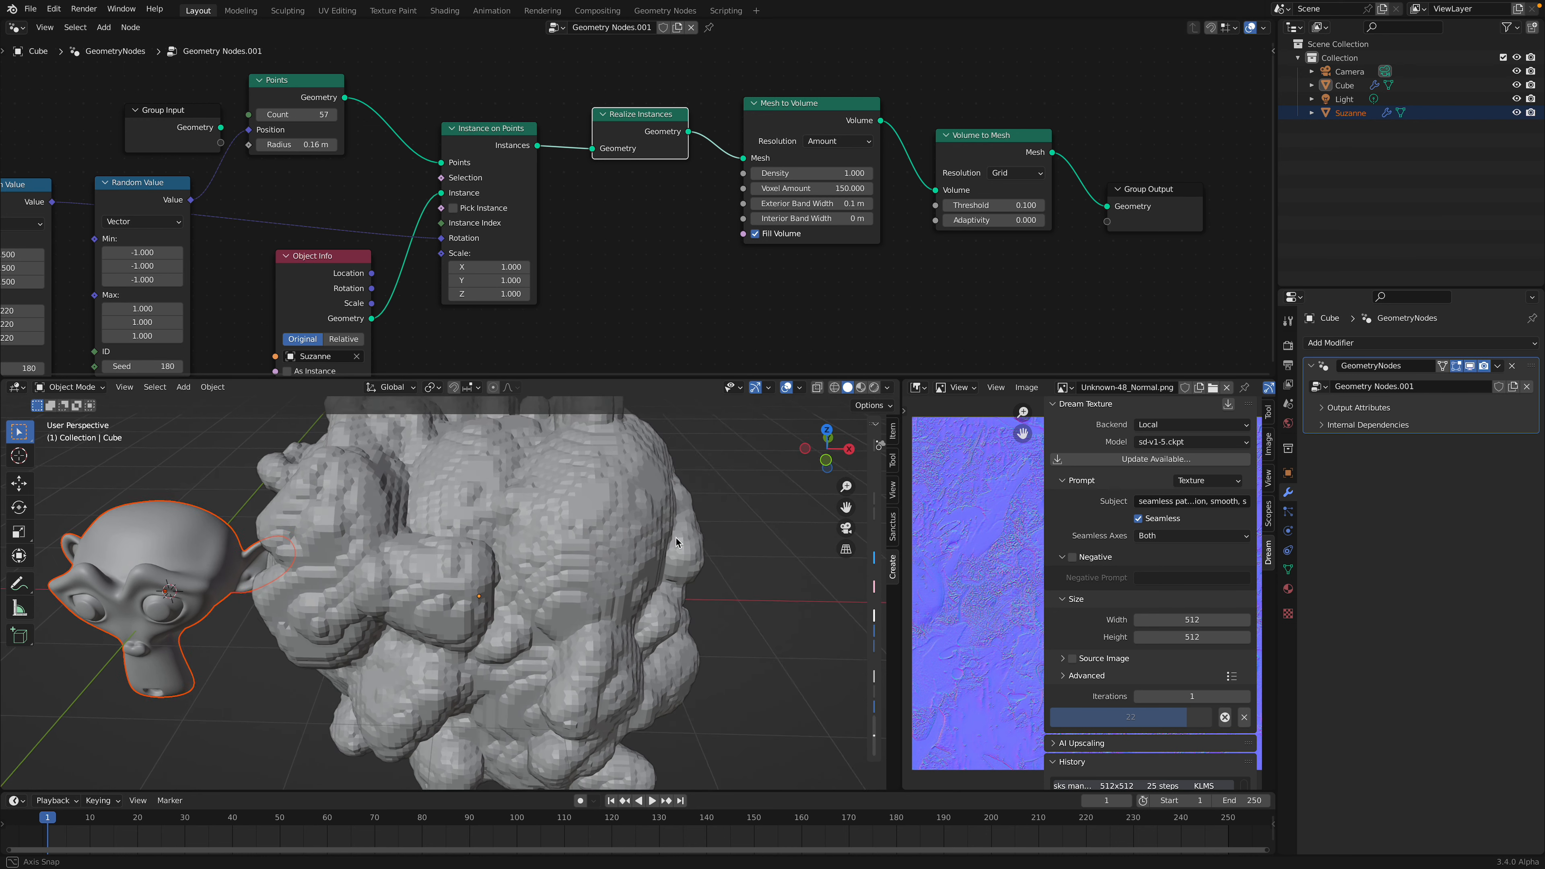
click(808, 204)
text(0.04)
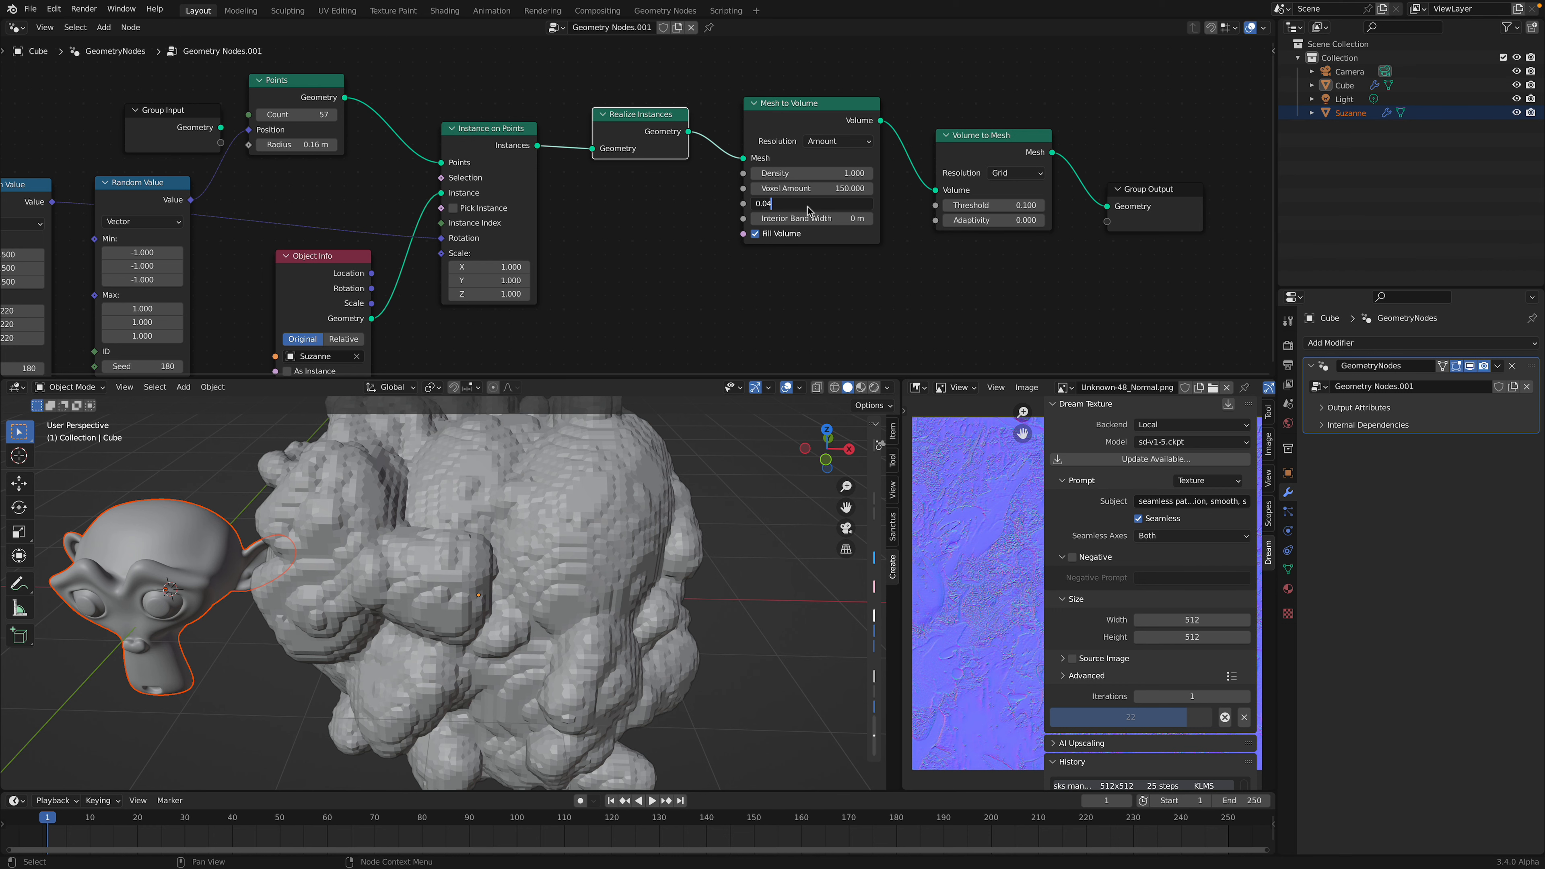
key(Return)
middle_drag(656, 581, 636, 569)
- Move the Group Output node aside and insert a Set Shade Smooth node after the Volume to Mesh node
middle_drag(1002, 247, 843, 262)
drag(992, 208, 1032, 213)
key(shift+a)
text(ssmoo)
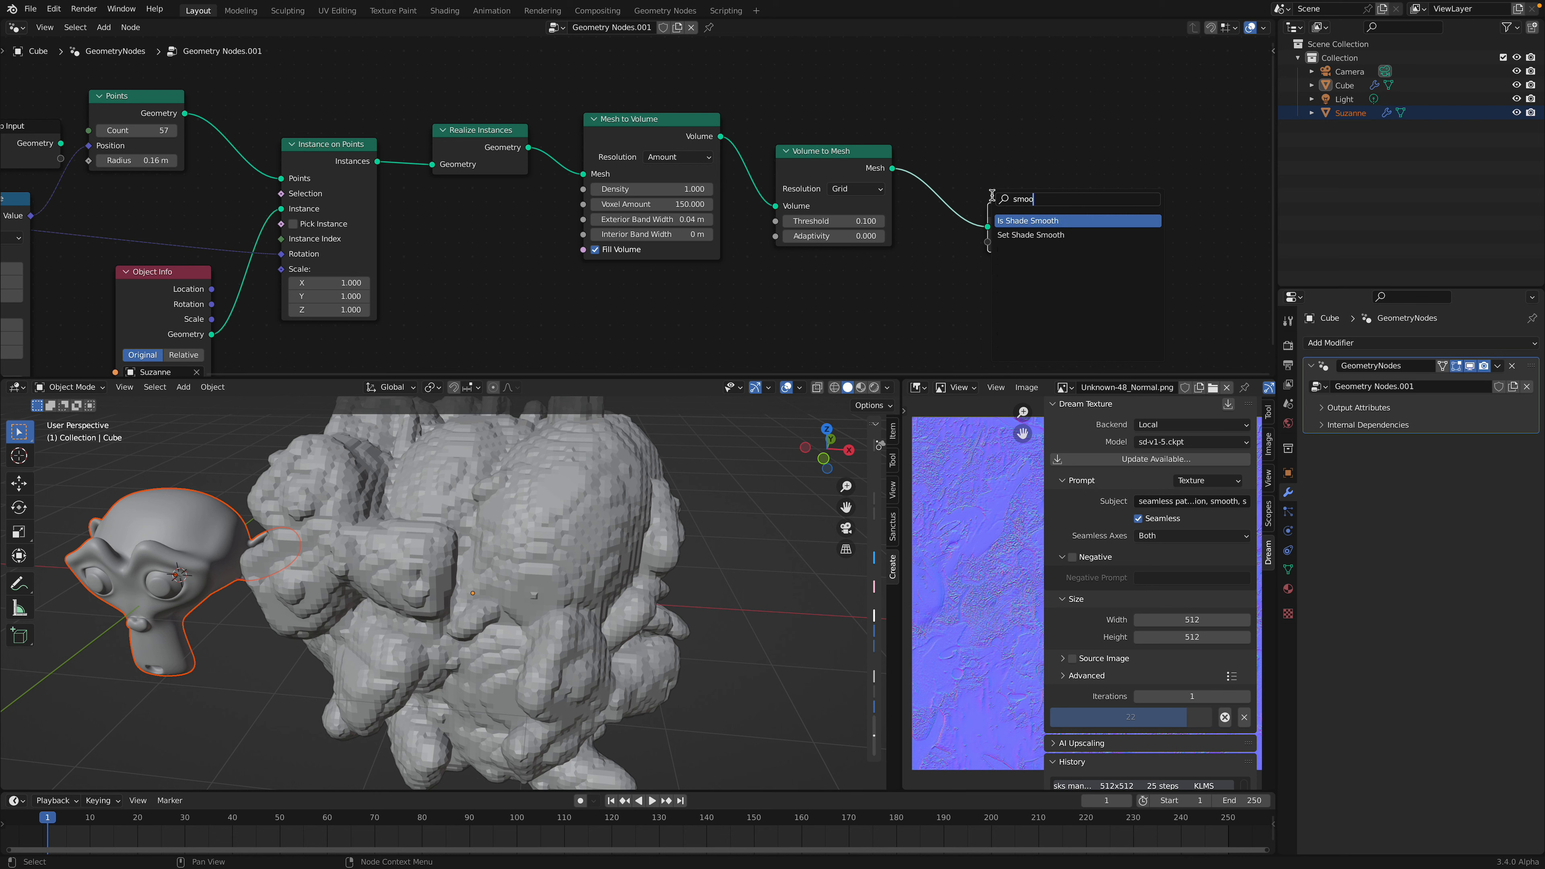
key(Down)
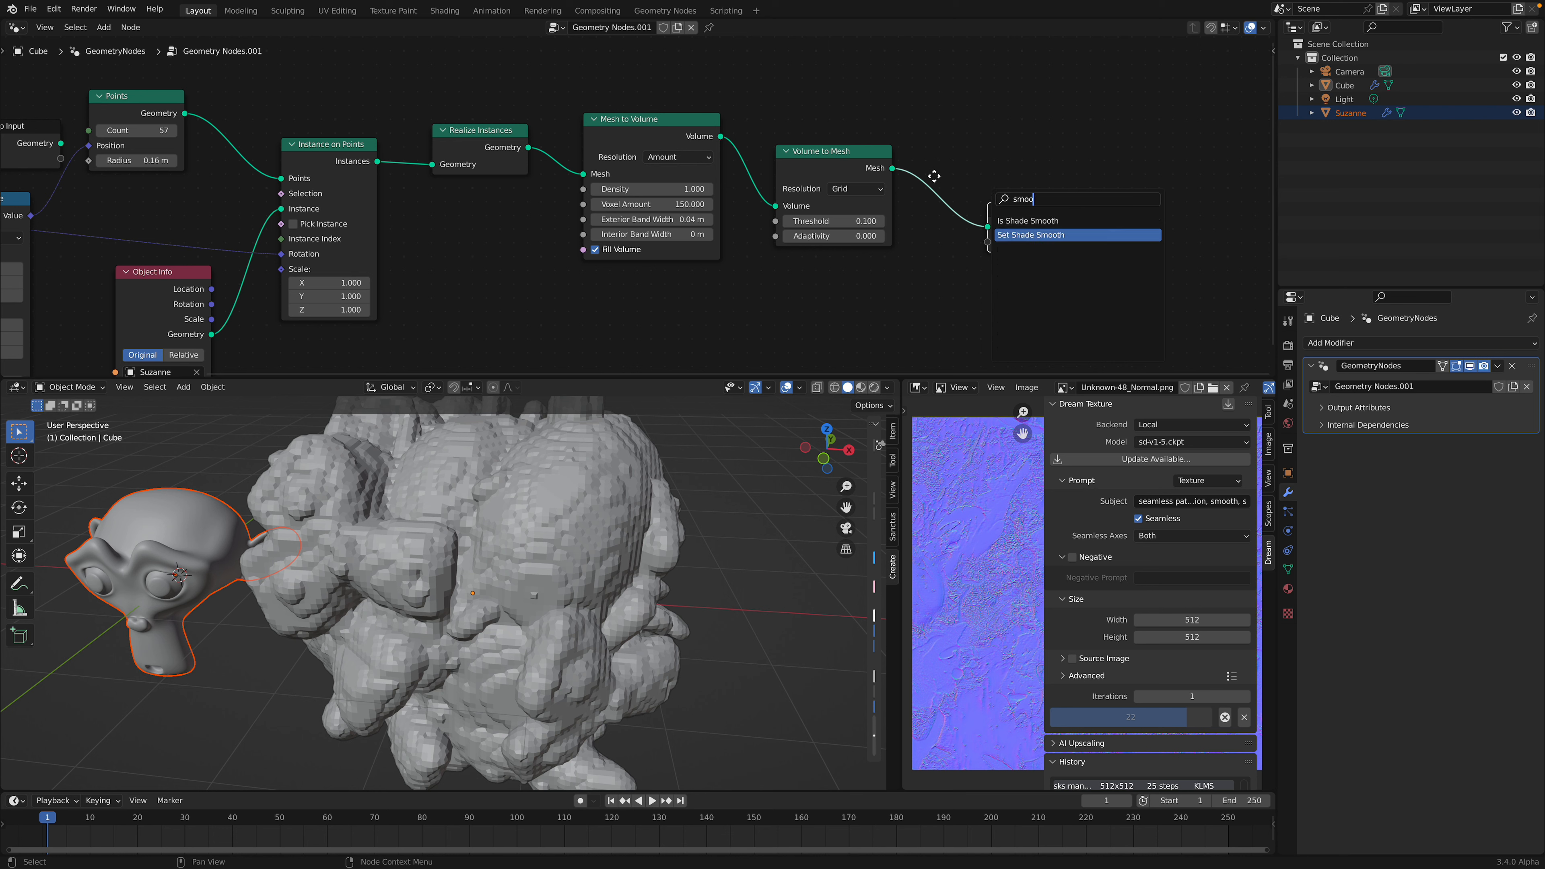
key(Return)
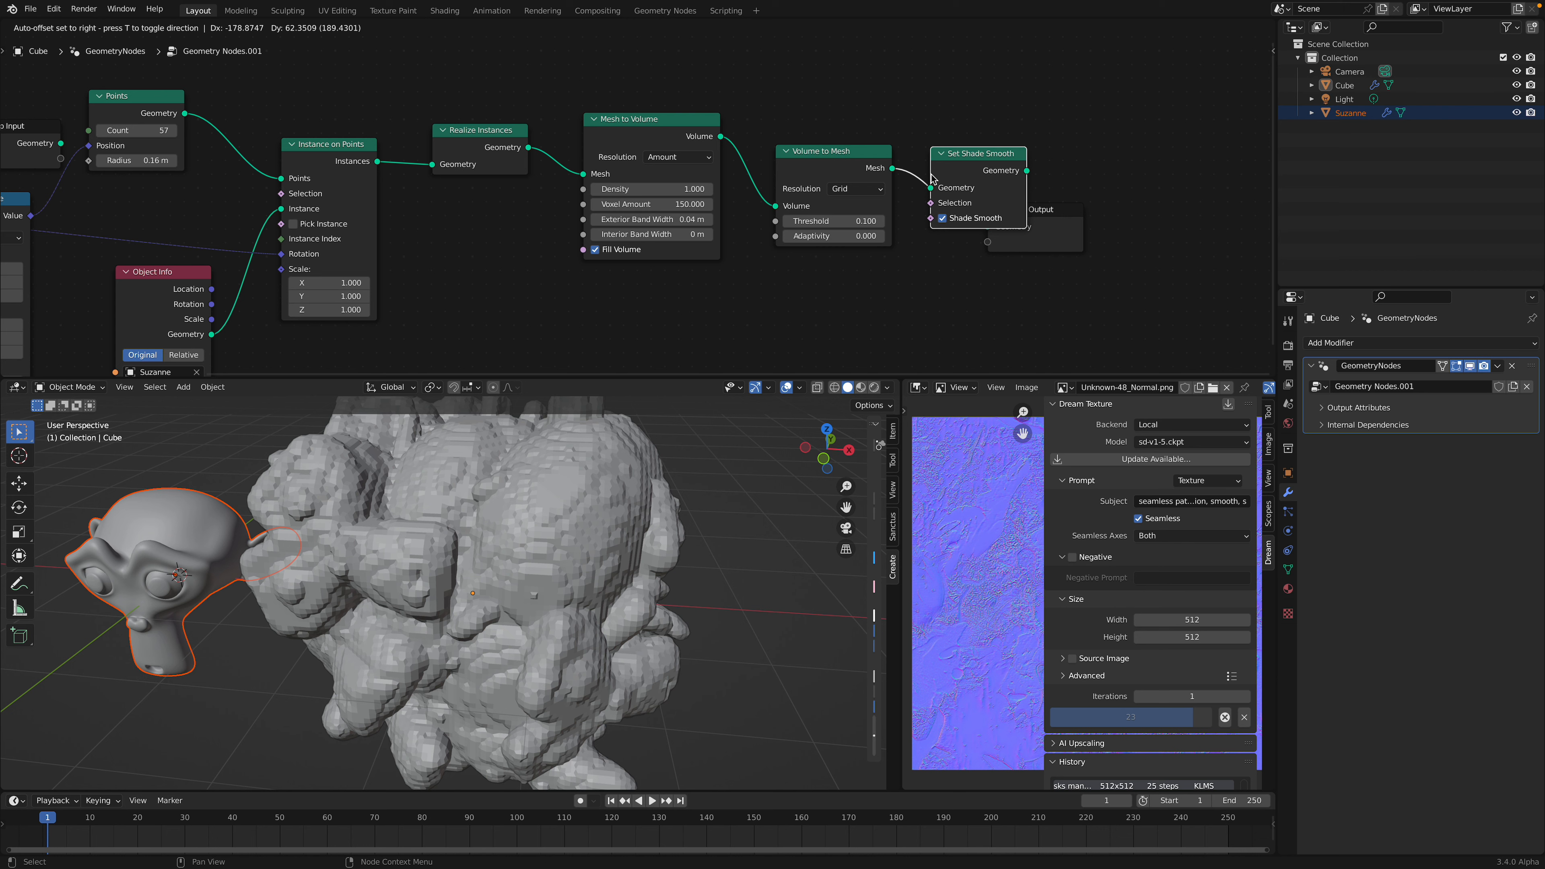
click(949, 179)
- Move Suzanne along the X axis away from the merged cluster and save the file
middle_drag(535, 524, 608, 527)
key(g)
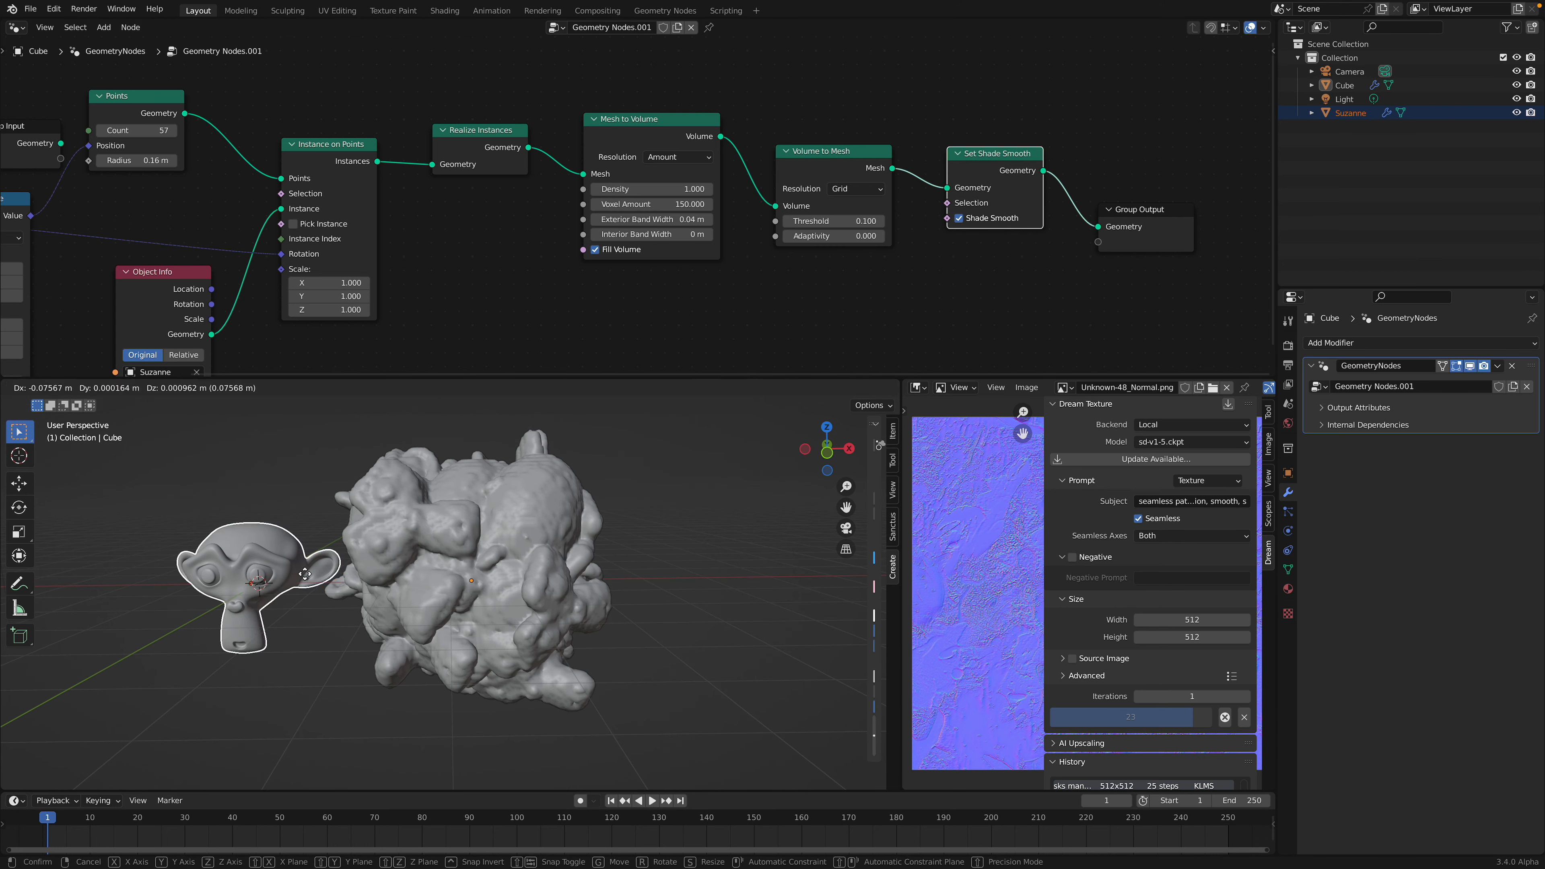
key(x)
click(602, 550)
middle_drag(602, 550, 578, 557)
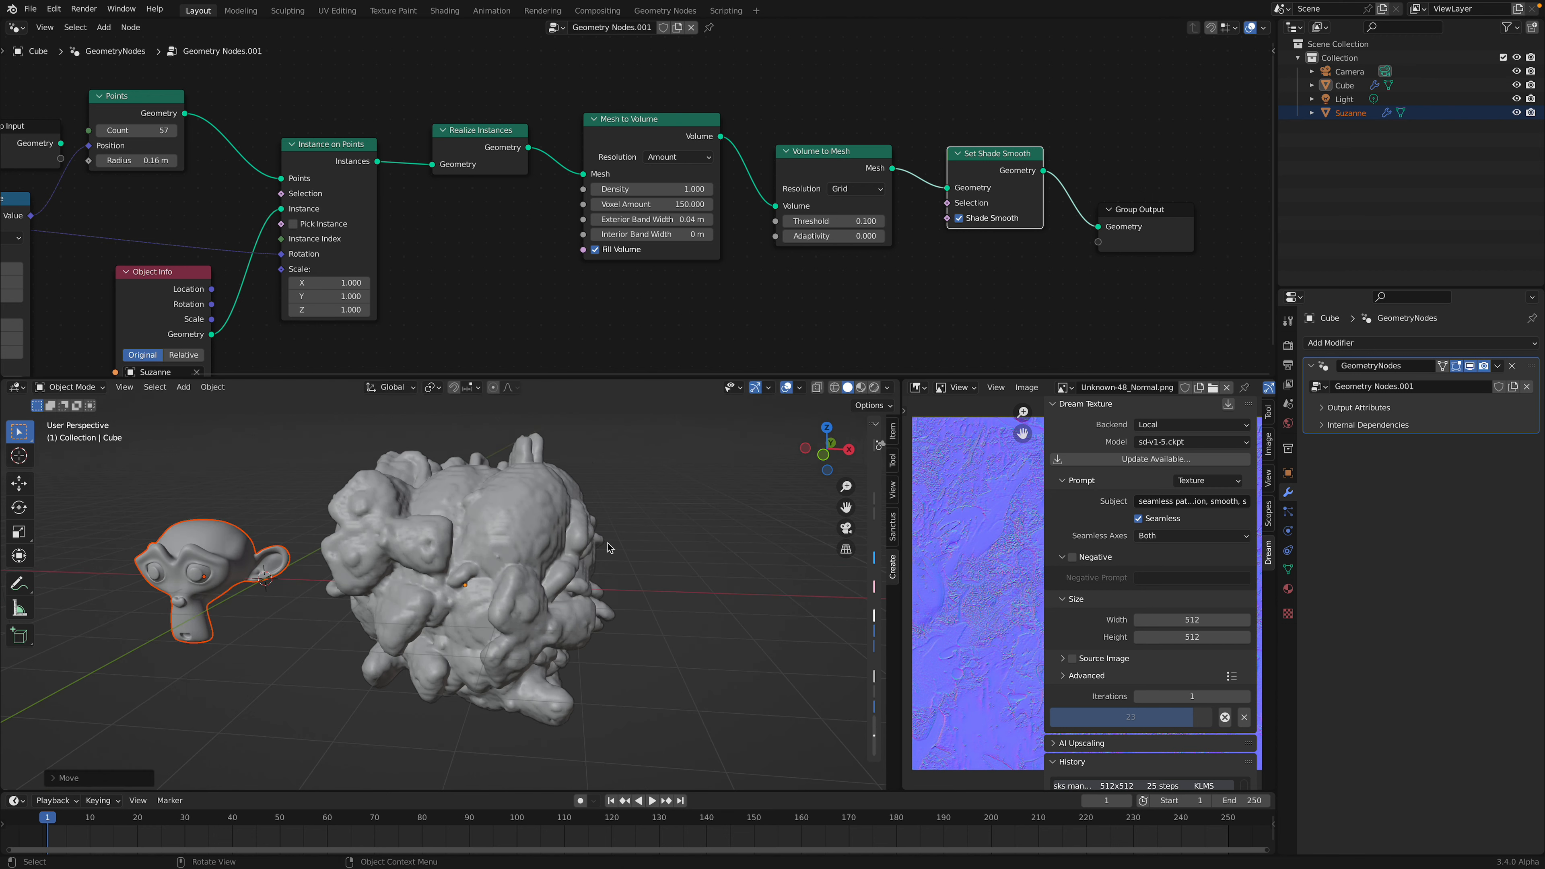
key(ctrl+s)
- Move the Group Output node aside and insert a Set Material node after the Set Shade Smooth node
middle_drag(1075, 232, 833, 231)
drag(909, 215, 998, 235)
key(shift+a)
click(913, 206)
text(set ma)
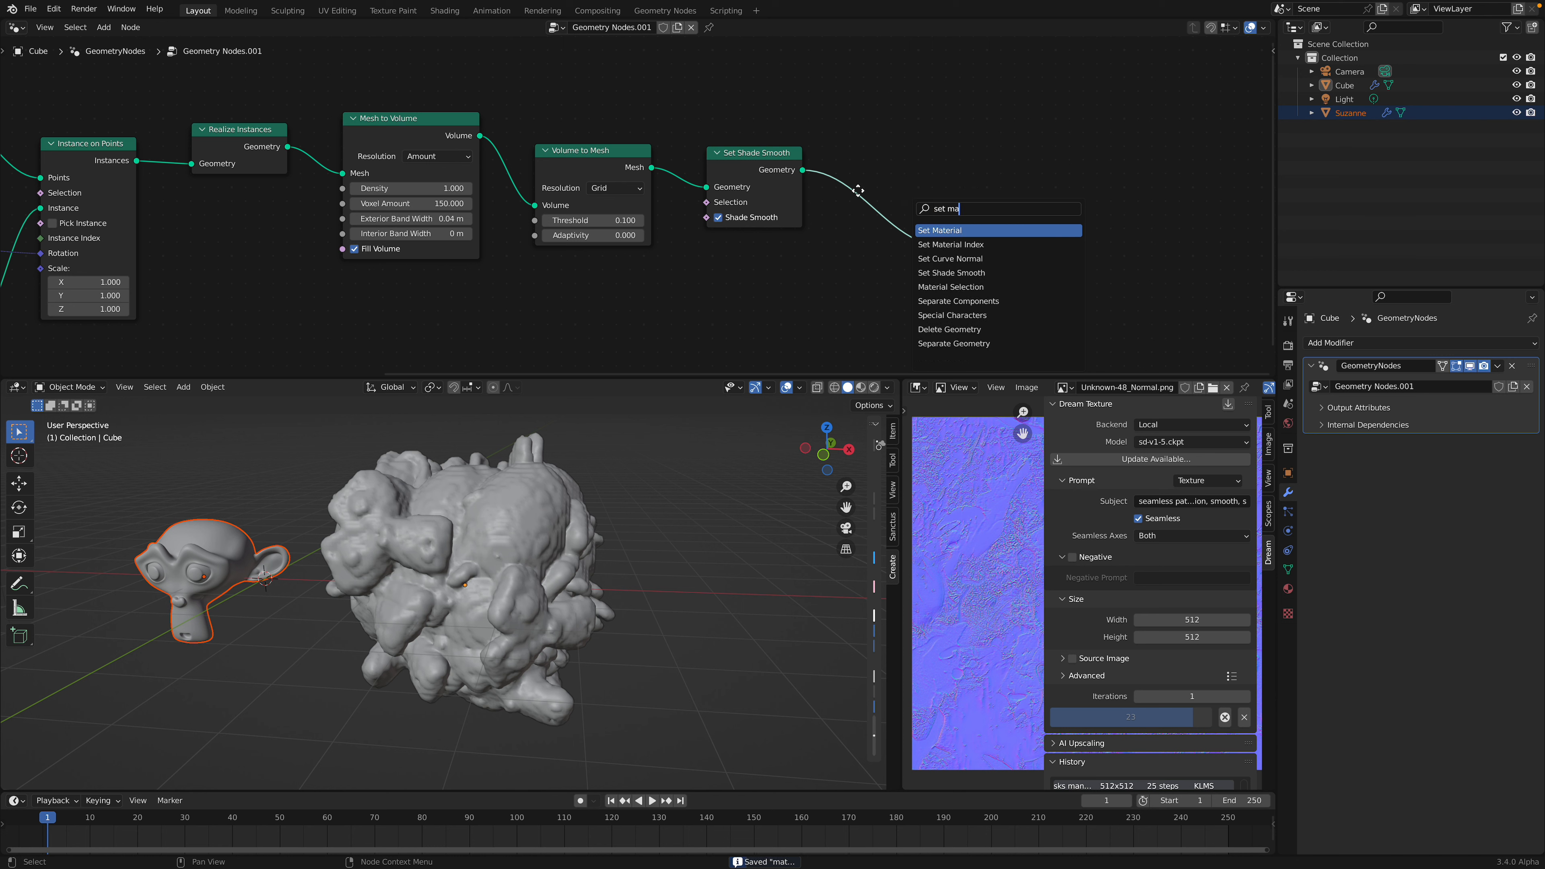
key(Return)
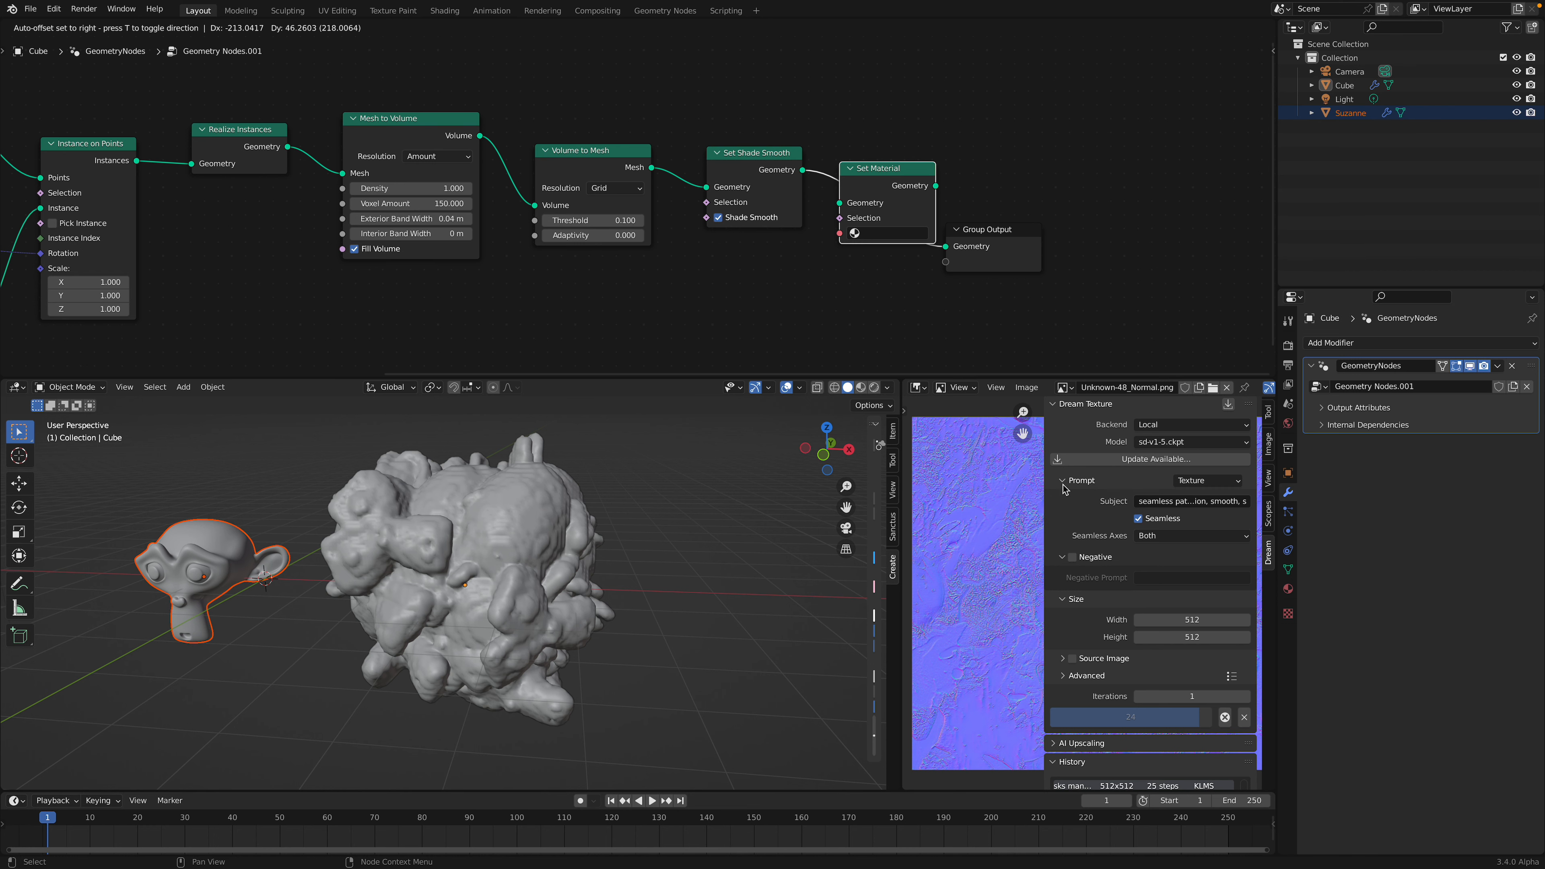
click(938, 511)
- Widen the image editor area and assign Material.001 in the Set Material node
drag(898, 510, 778, 510)
click(894, 234)
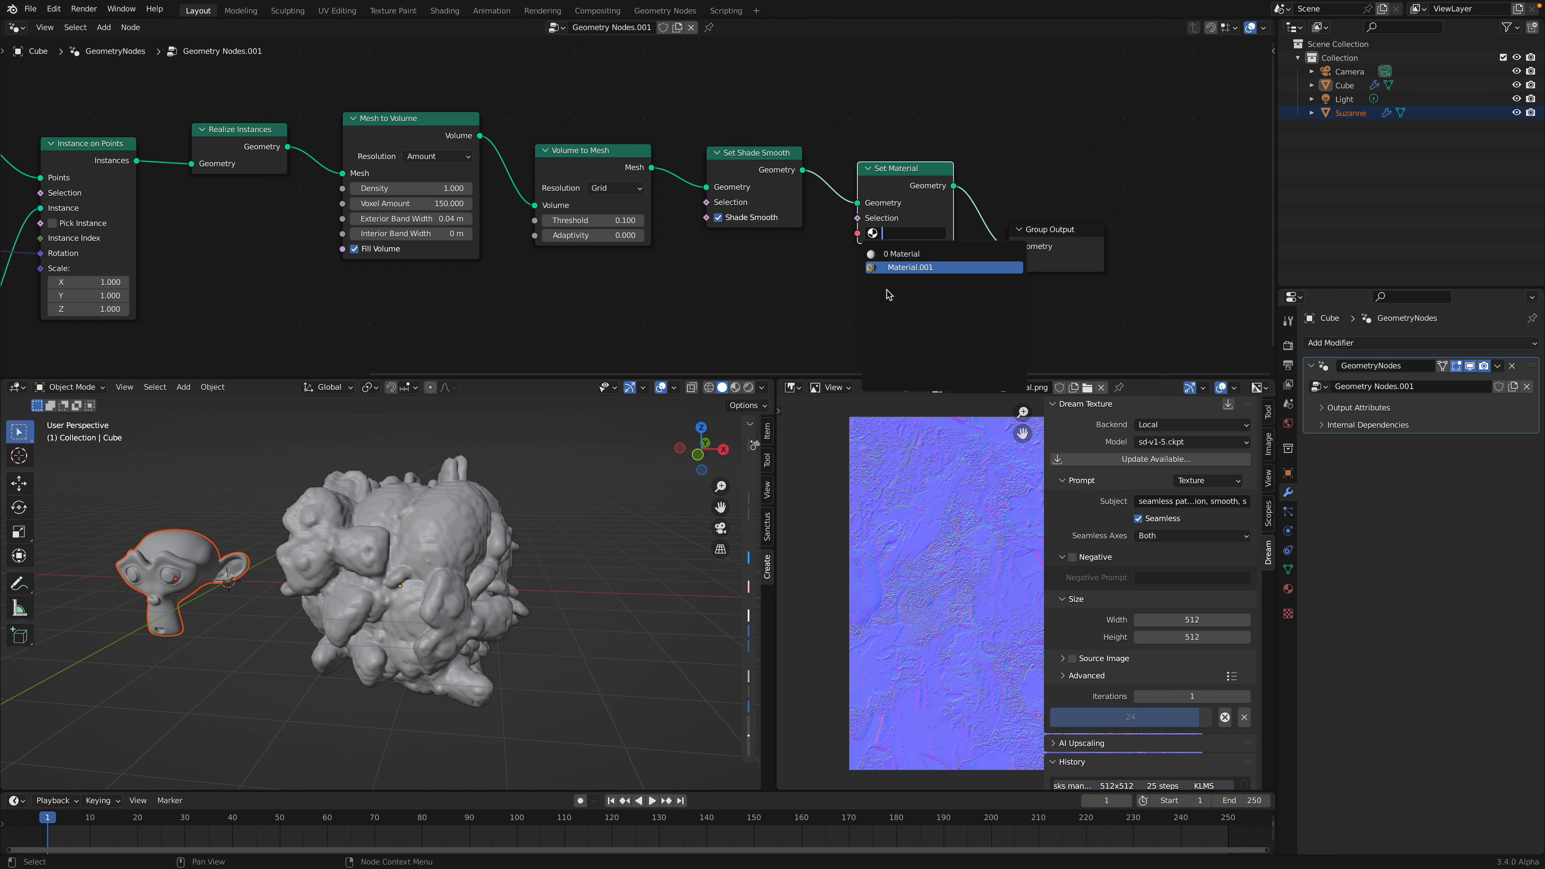
click(885, 270)
middle_drag(511, 539, 501, 546)
ctrl+middle_drag(501, 546, 541, 517)
ctrl+middle_drag(540, 518, 537, 531)
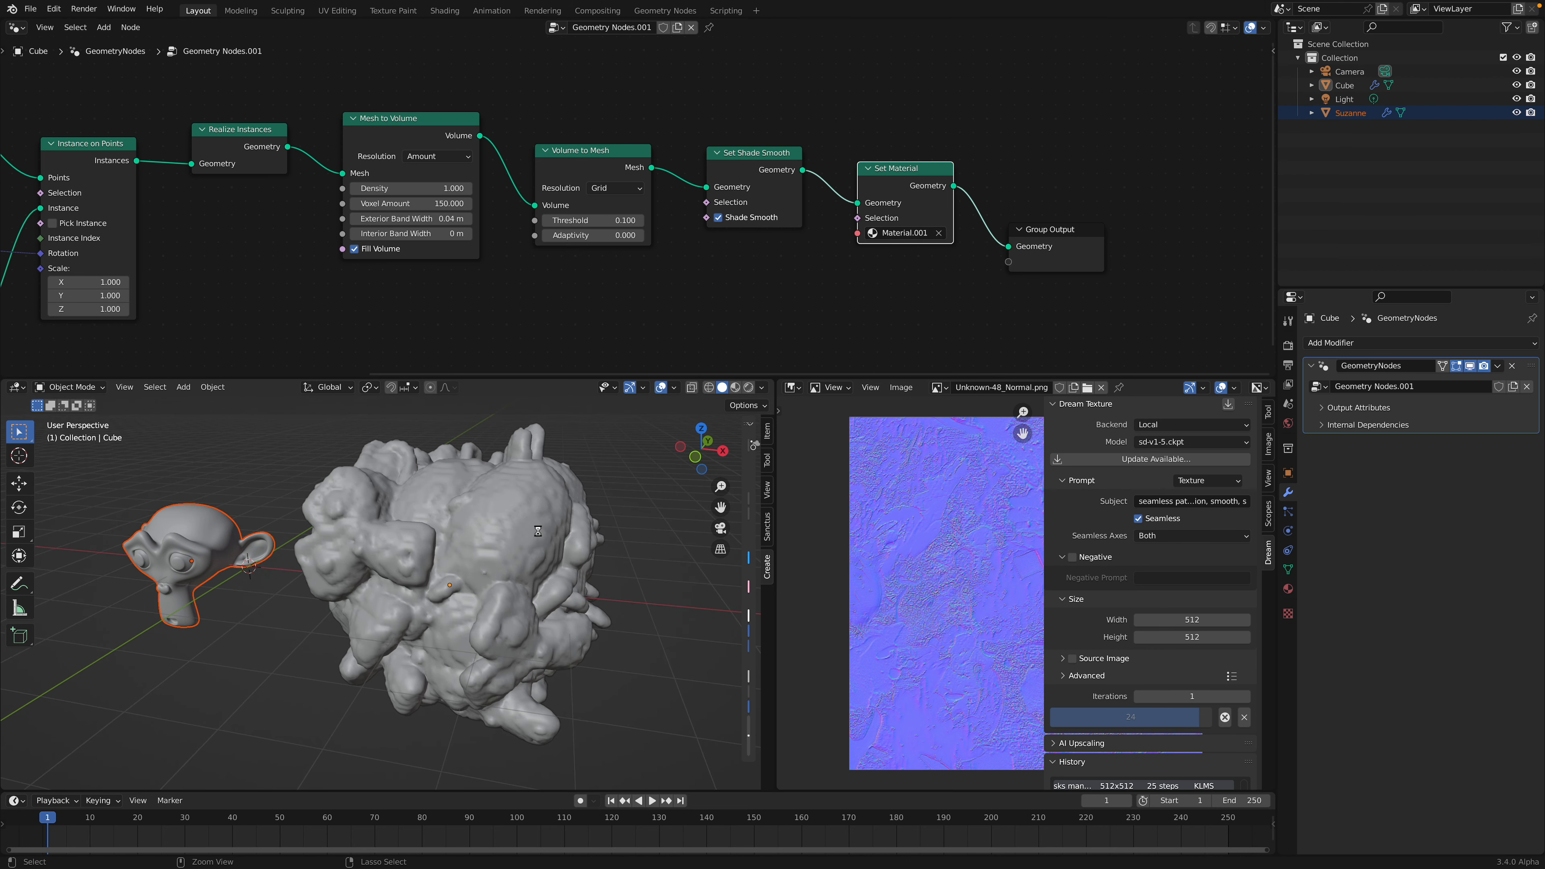
- Show the merged cluster in rendered shading and assign Material.001 to its cube object in the Shader Editor
click(566, 542)
click(750, 388)
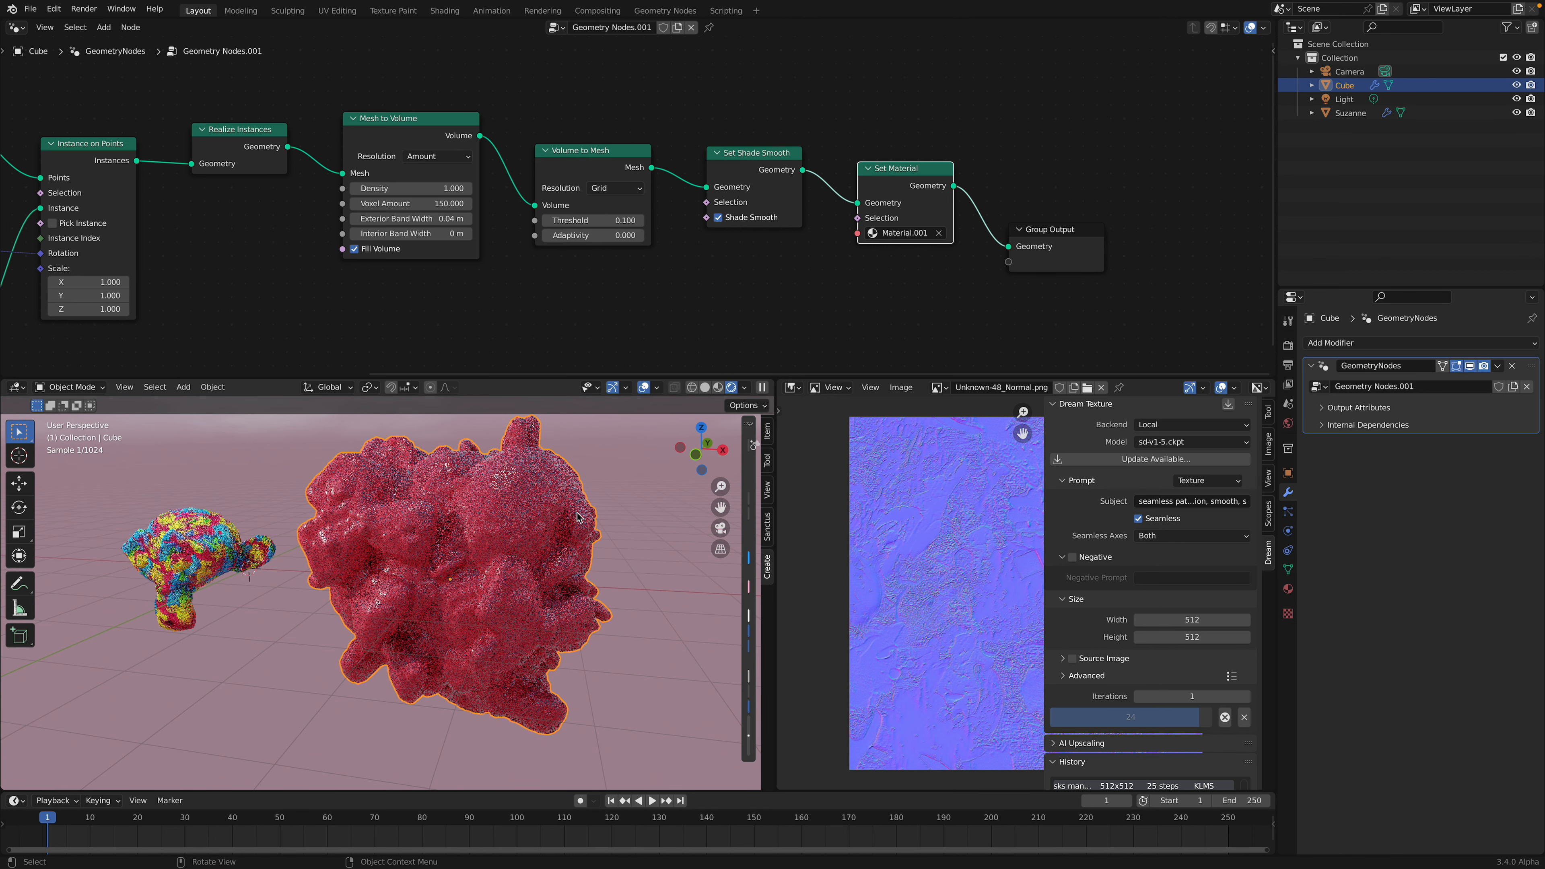
click(18, 28)
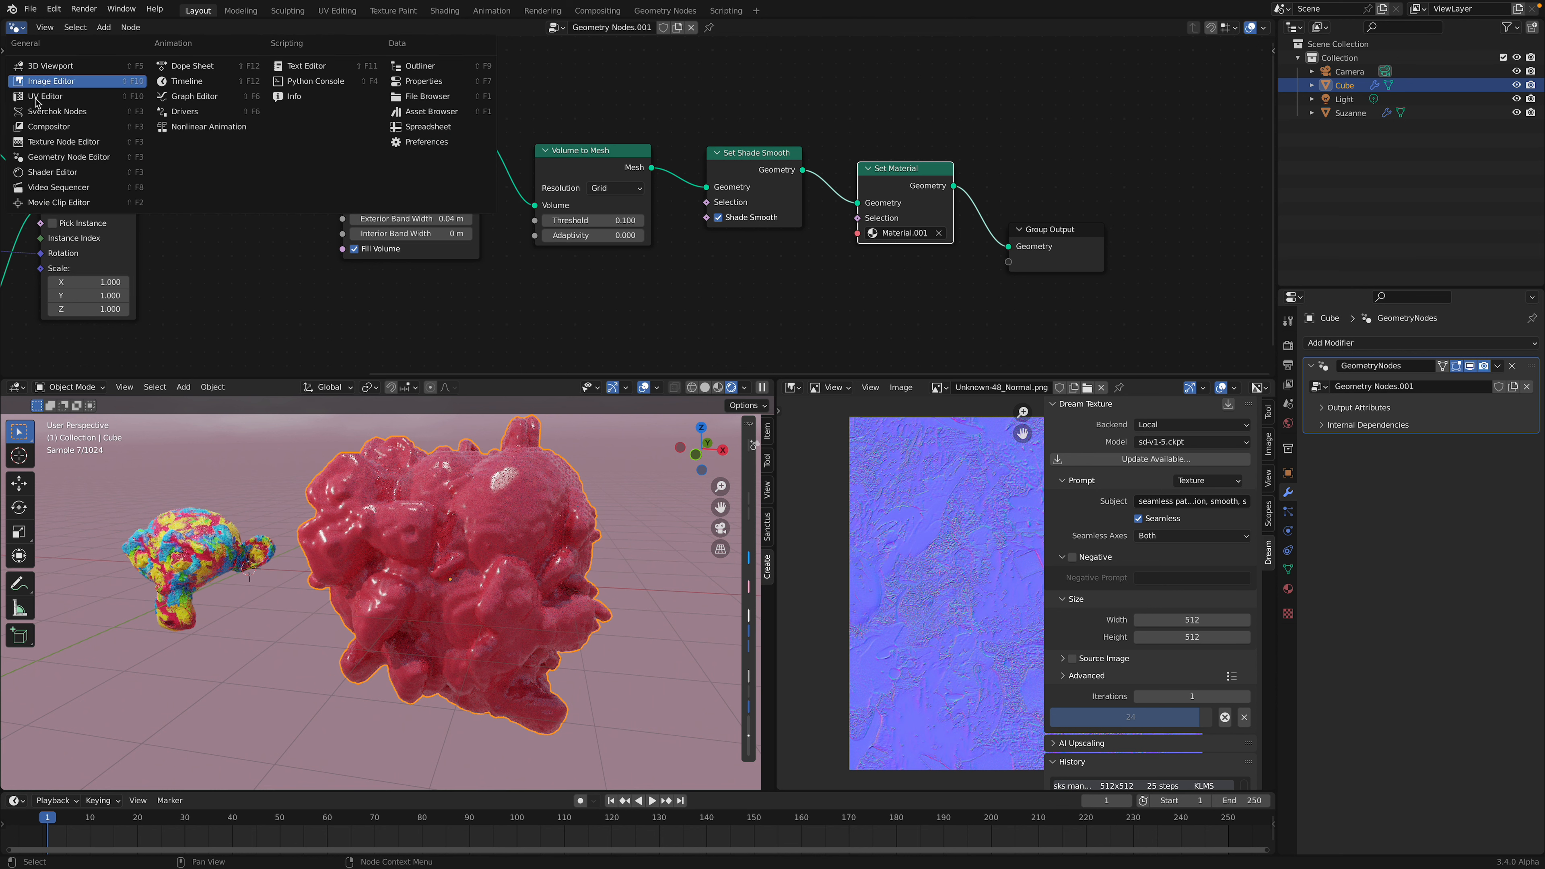
click(57, 175)
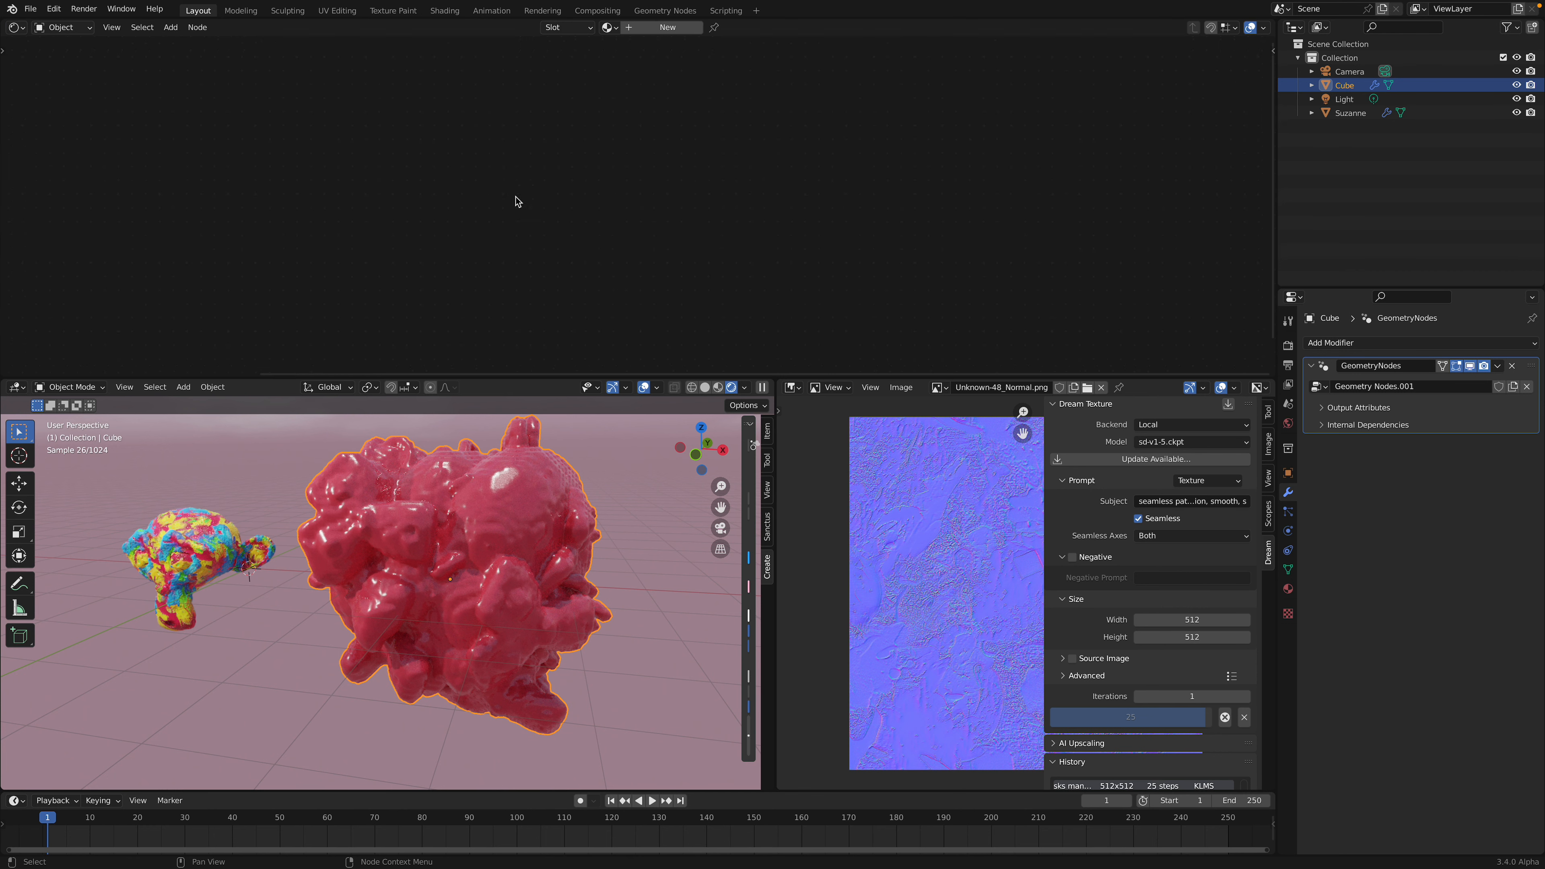
click(609, 27)
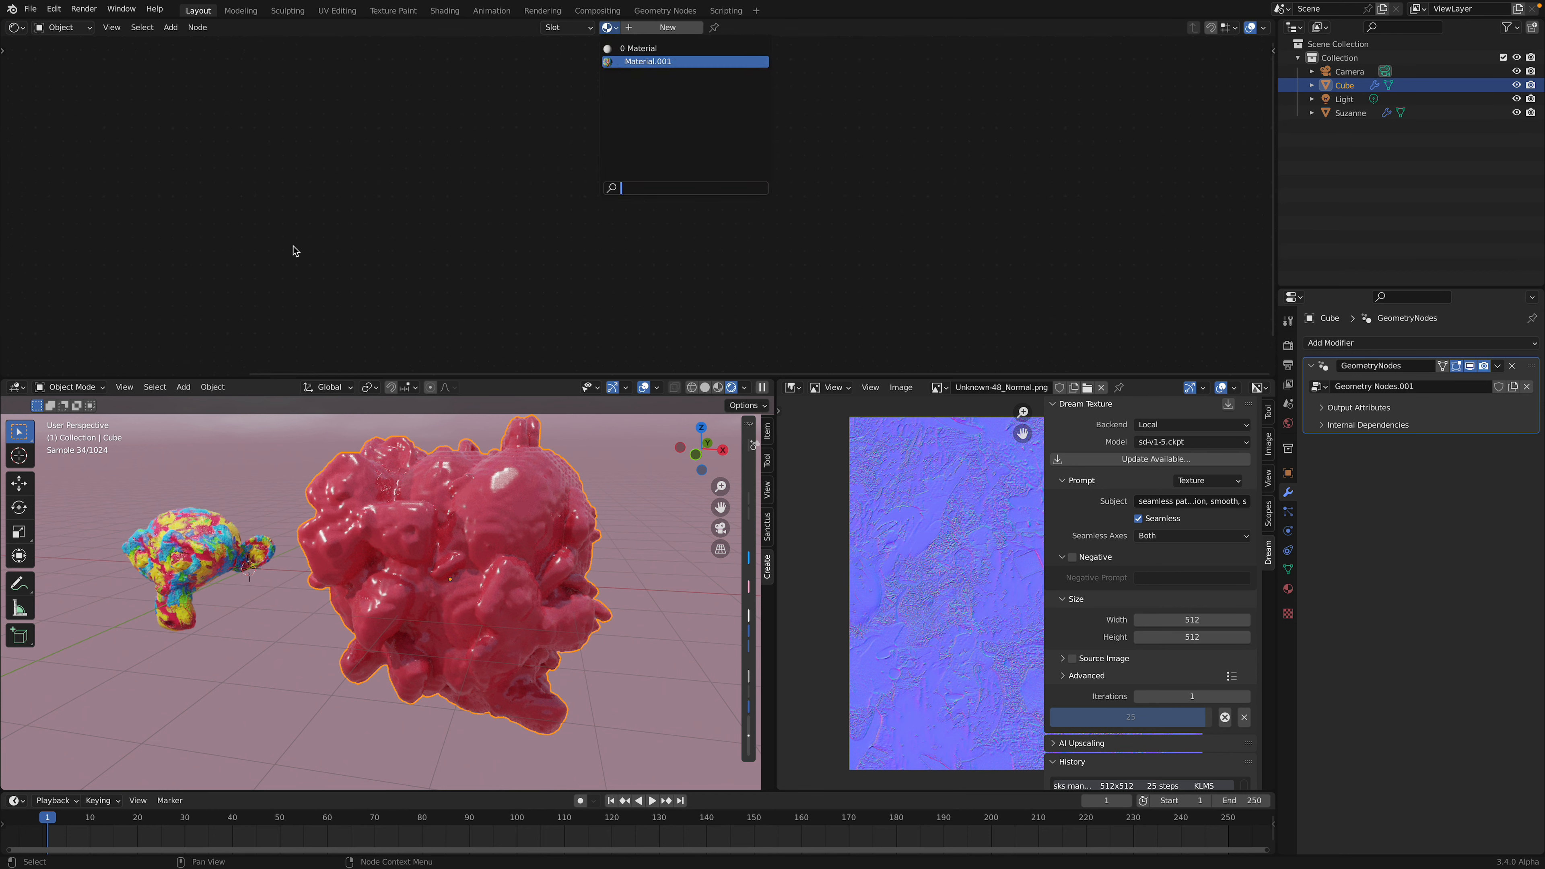
scroll(330, 192, left, 15)
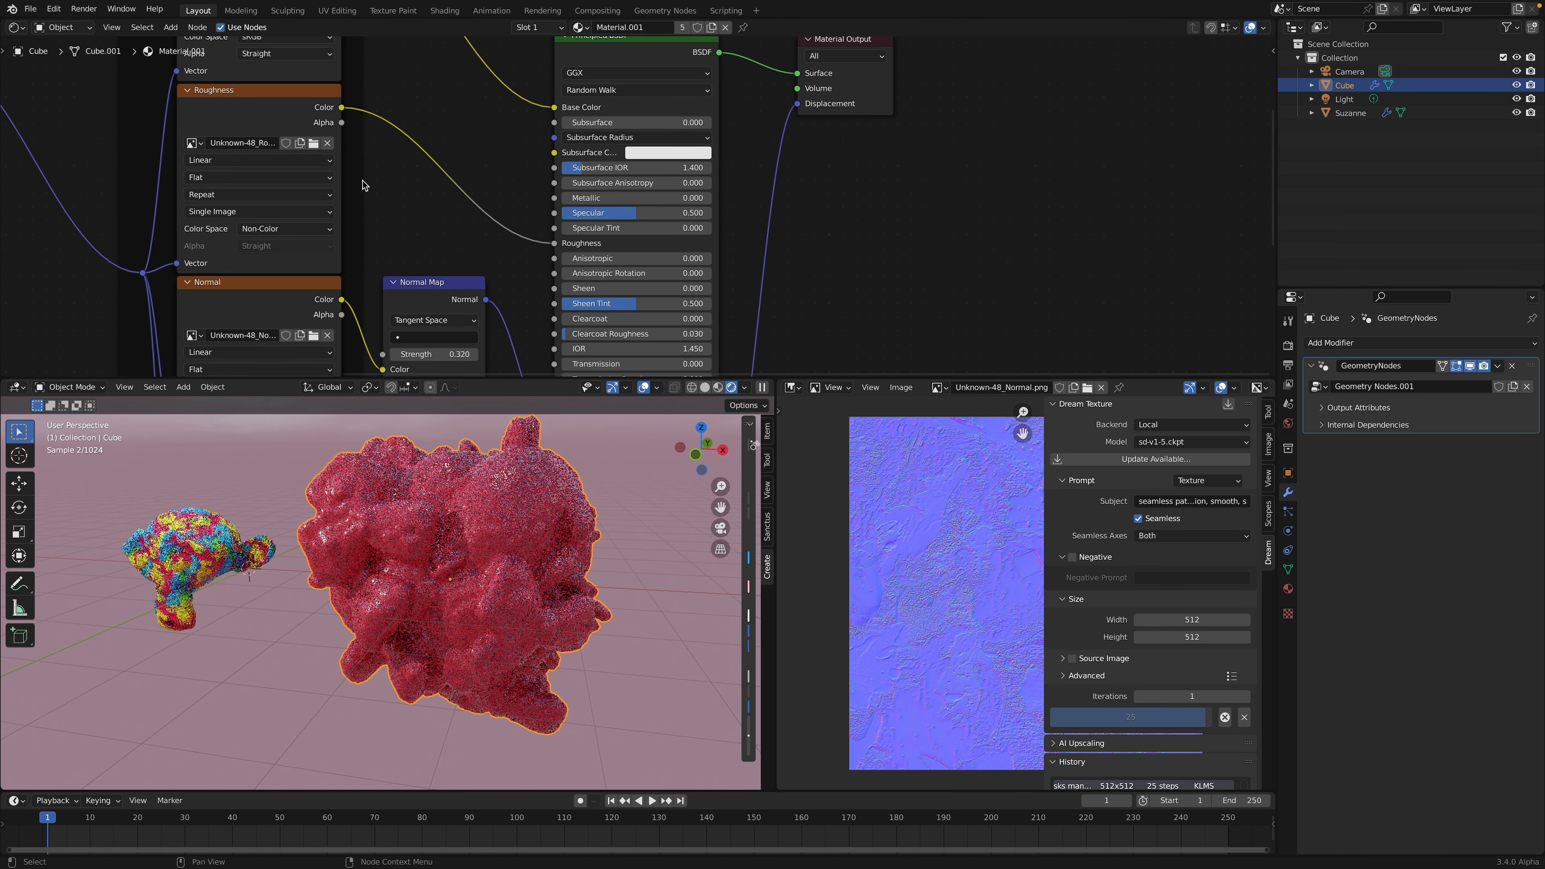
- Try the Generated and Object texture coordinates as the Mapping node's vector input
scroll(325, 170, up, 1)
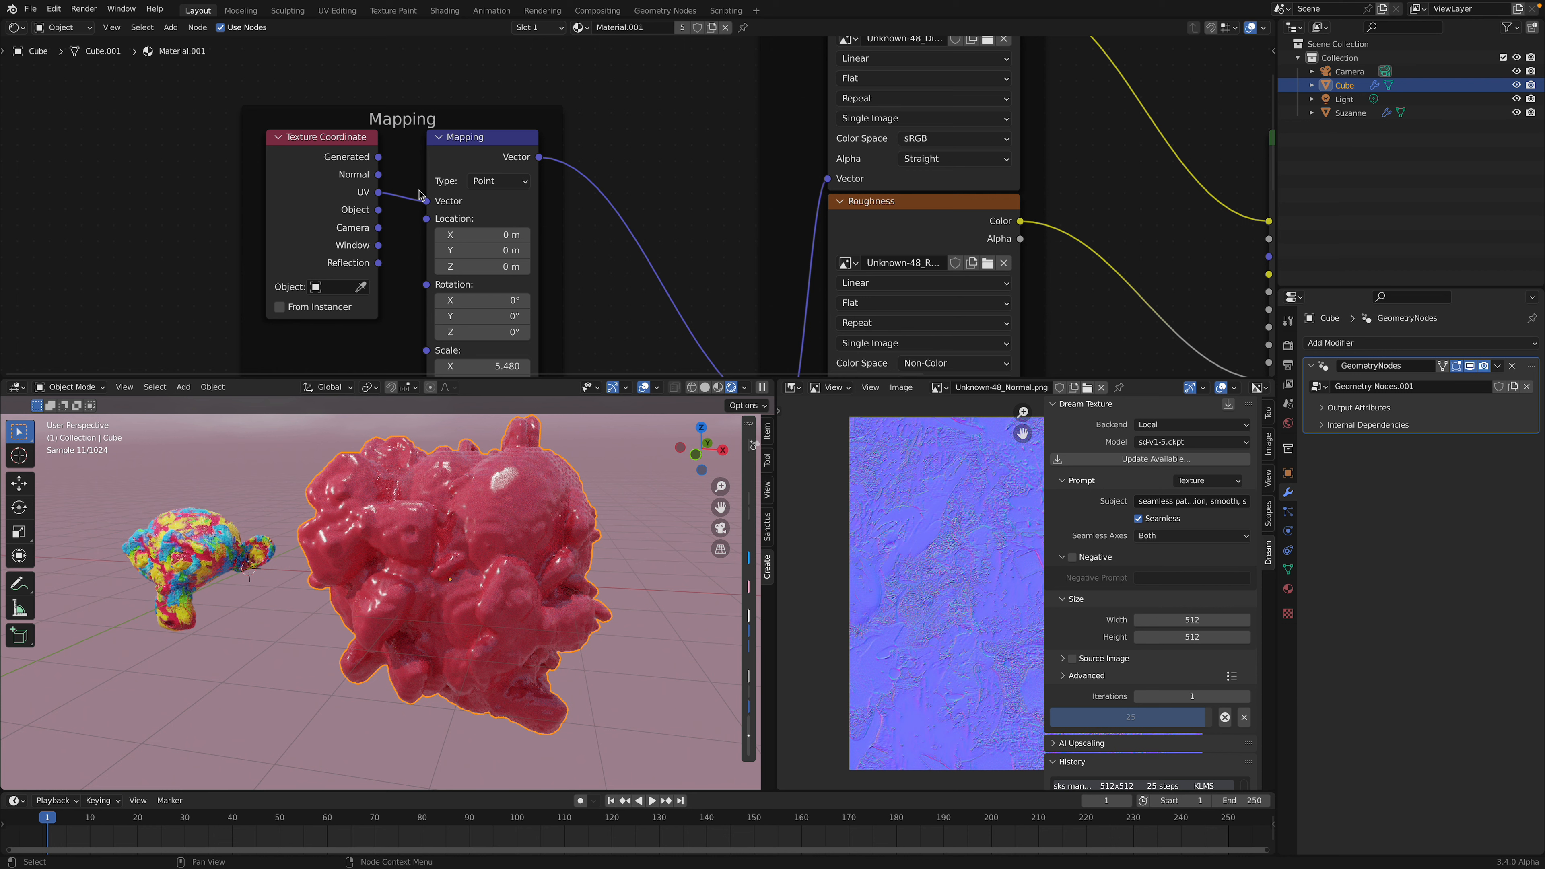
drag(378, 157, 428, 202)
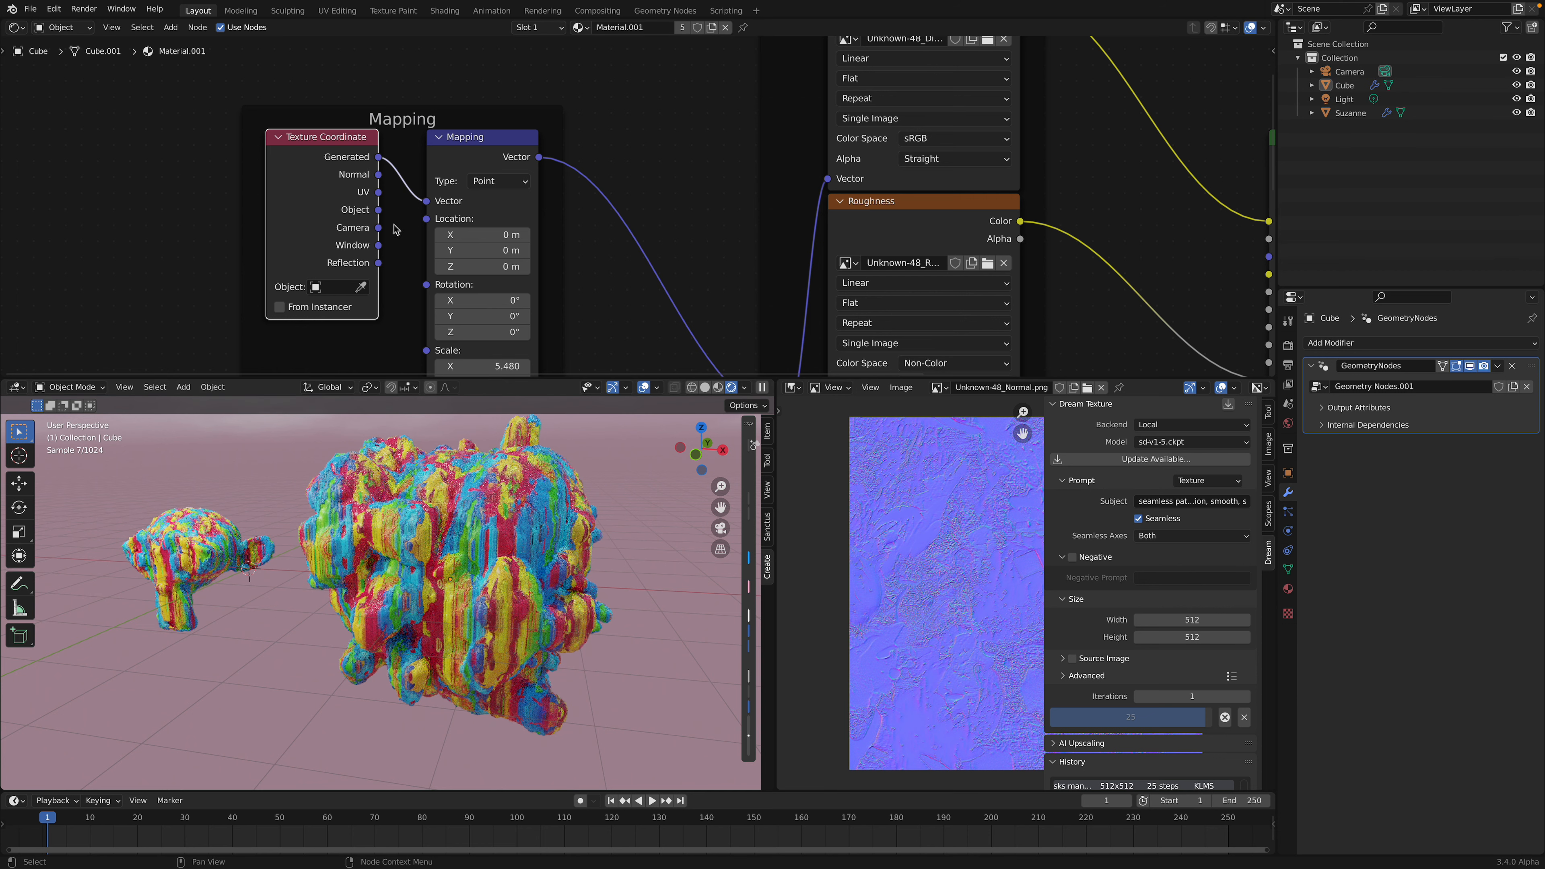
drag(379, 209, 427, 201)
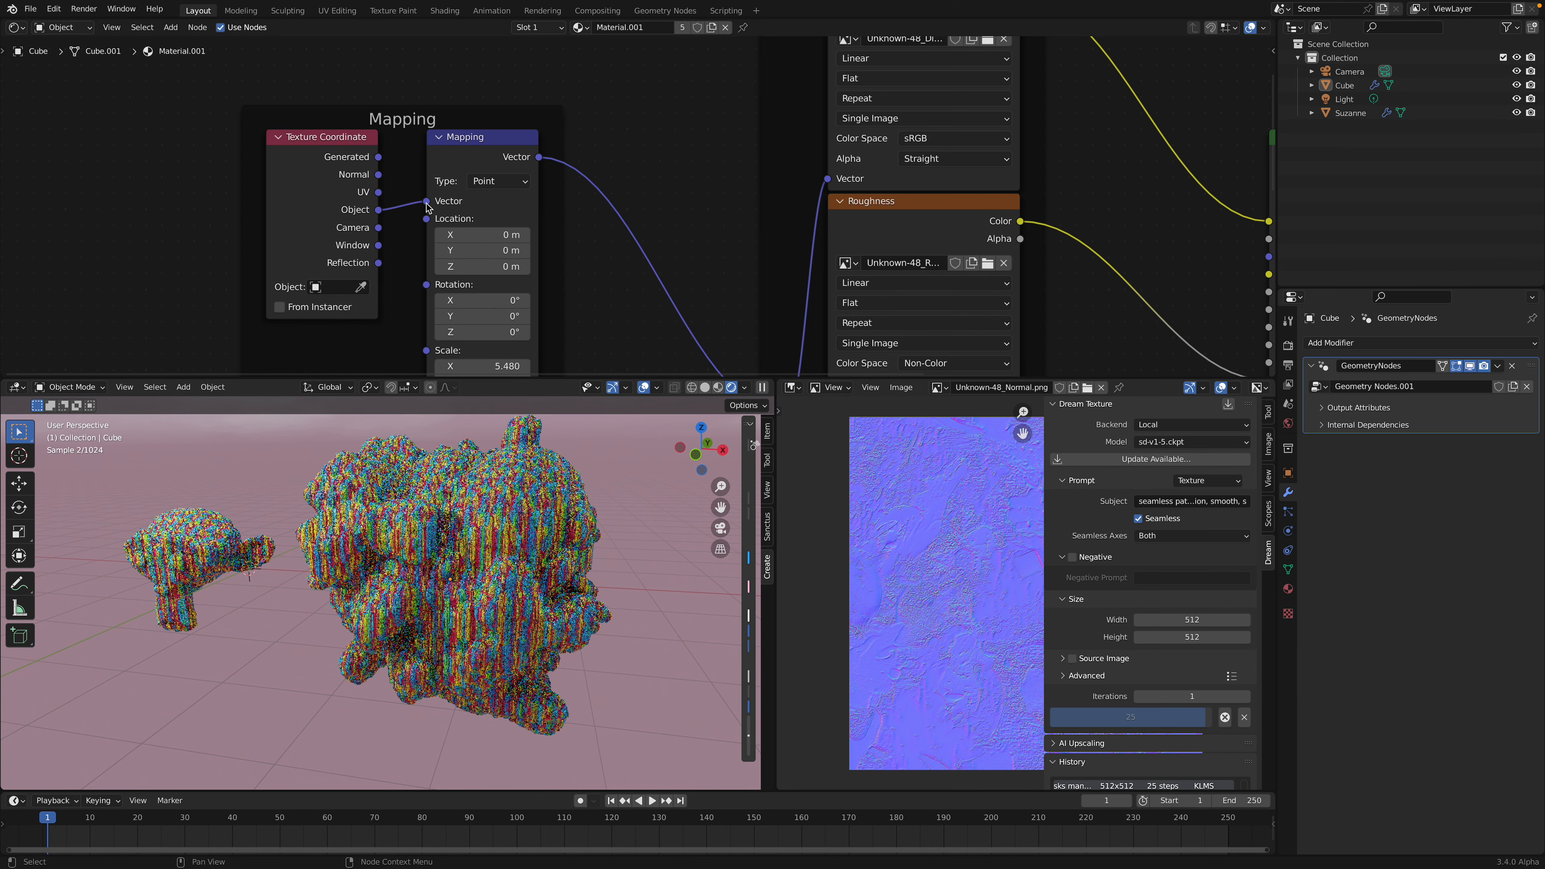
drag(380, 159, 425, 201)
scroll(608, 219, down, 2)
middle_drag(622, 219, 493, 190)
scroll(558, 208, down, 2)
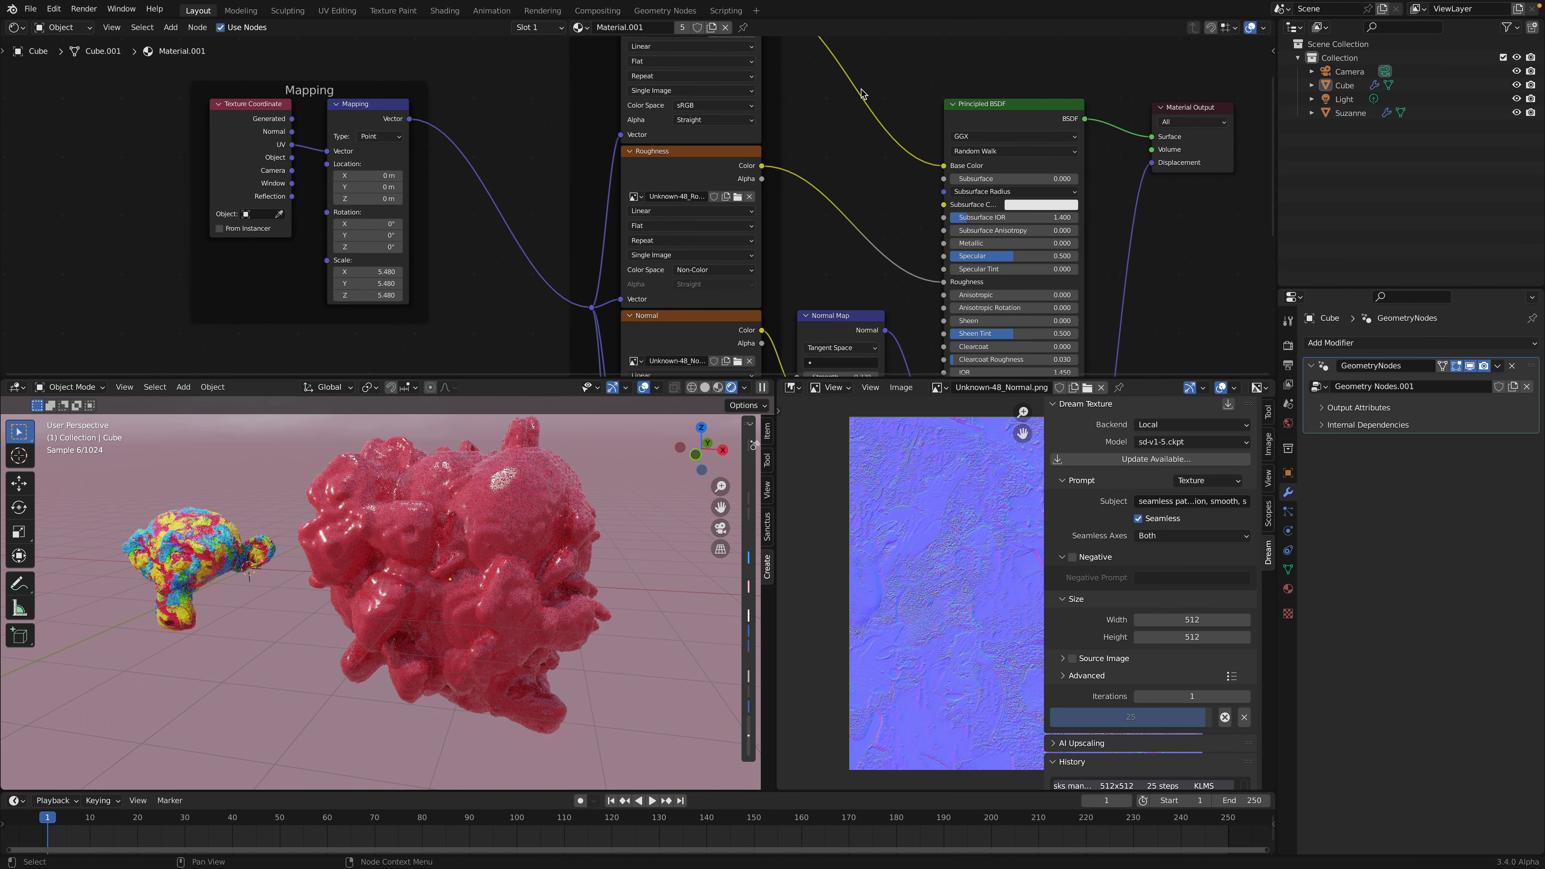
scroll(634, 212, down, 1)
- Switch the viewport to solid shading and widen the image editor to show the generated gold texture
click(705, 387)
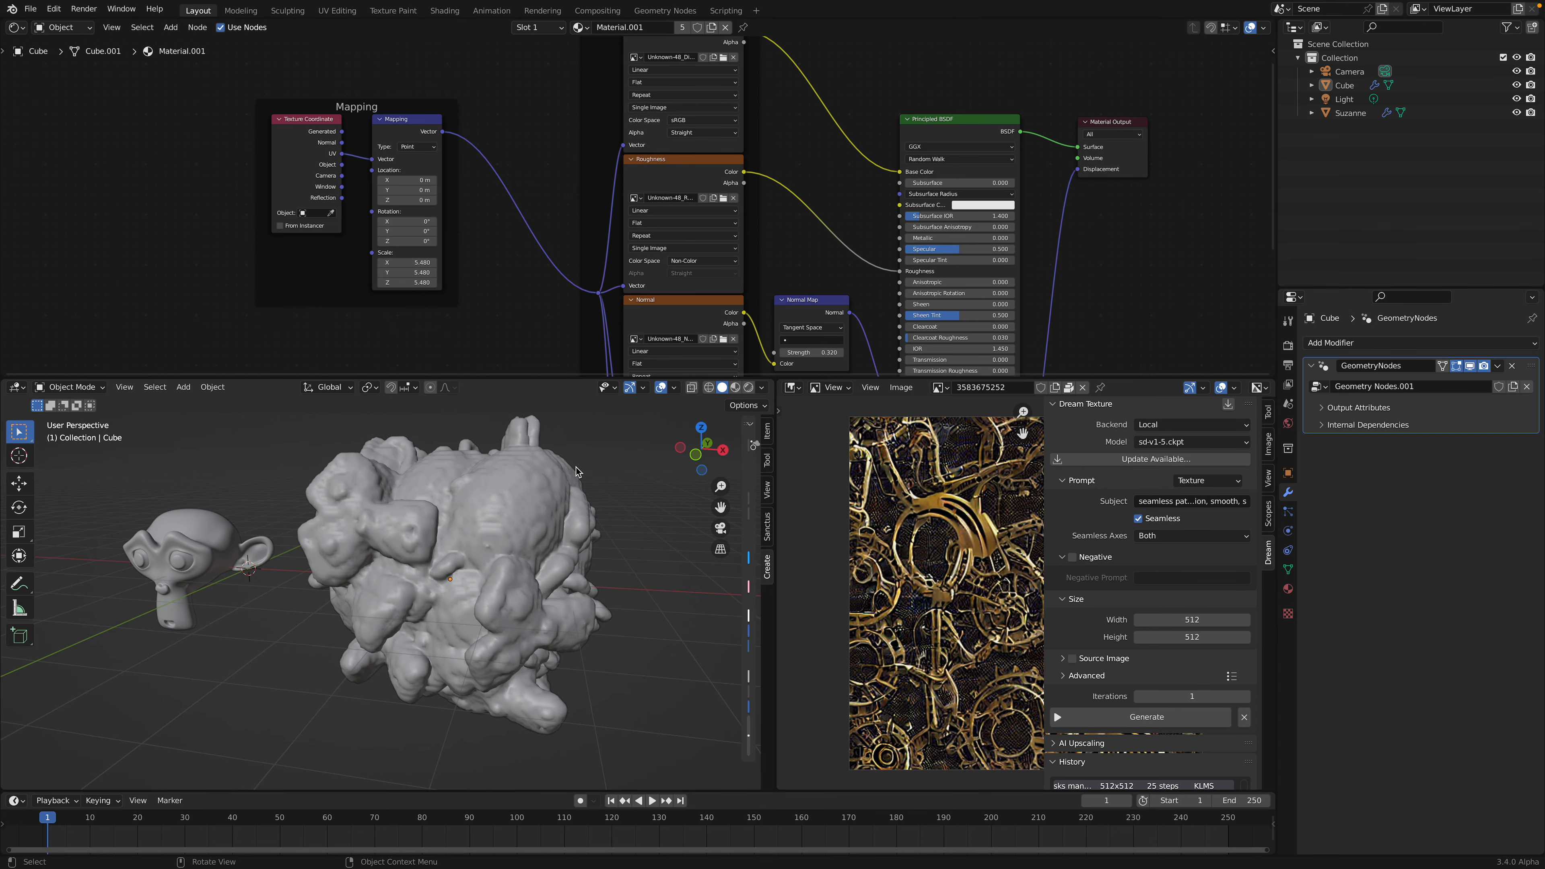
click(535, 487)
drag(776, 502, 548, 501)
scroll(831, 516, down, 2)
middle_drag(831, 516, 716, 510)
scroll(716, 509, up, 2)
- Save the generated texture as 3583675252.png in the textures folder
click(673, 388)
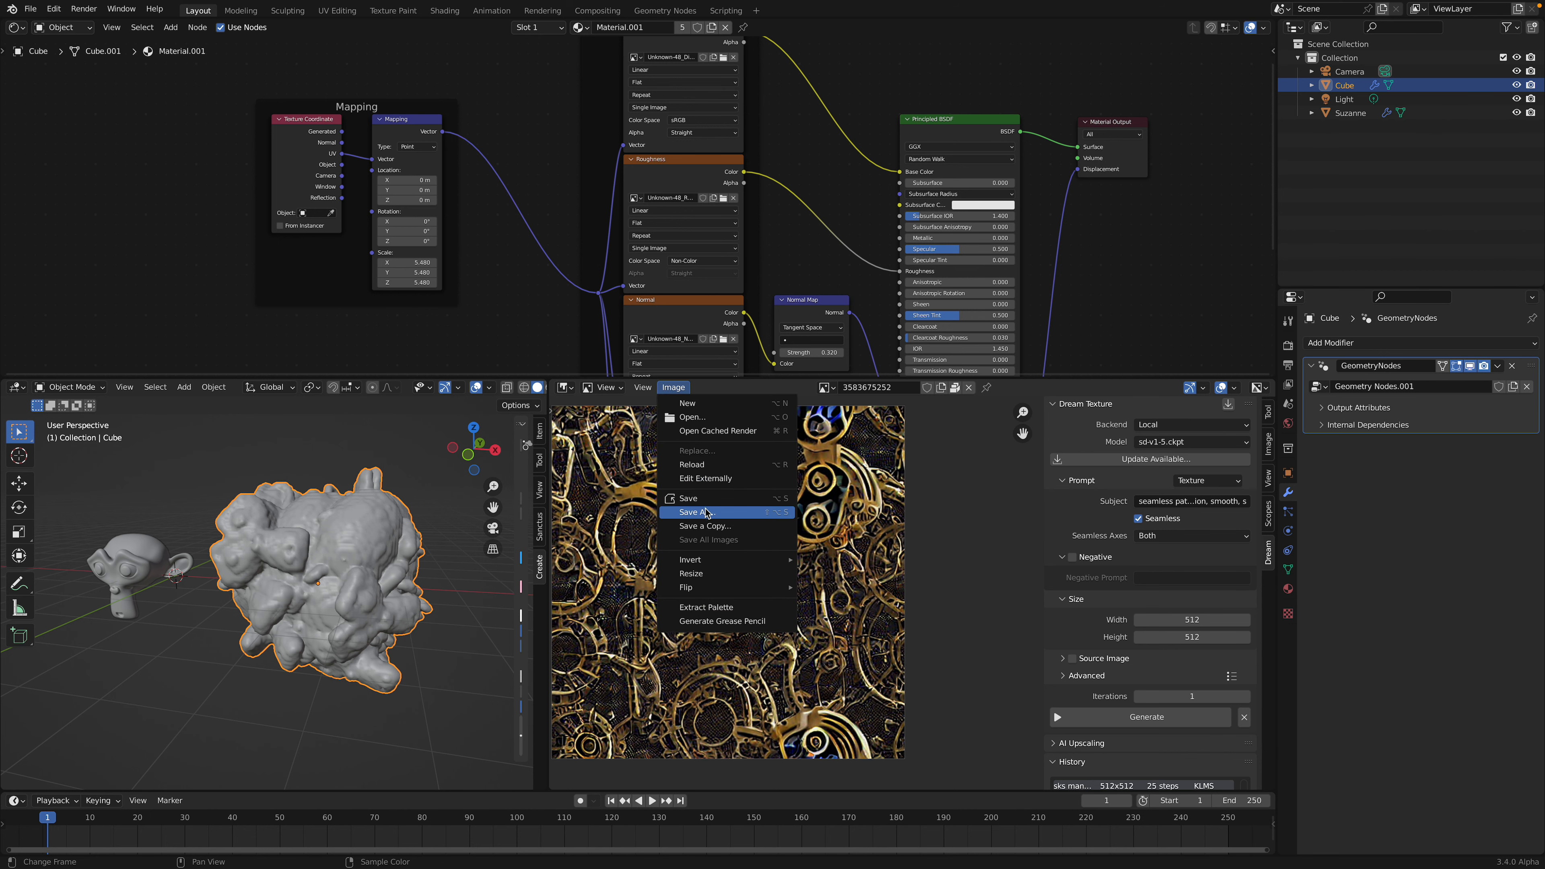
click(693, 513)
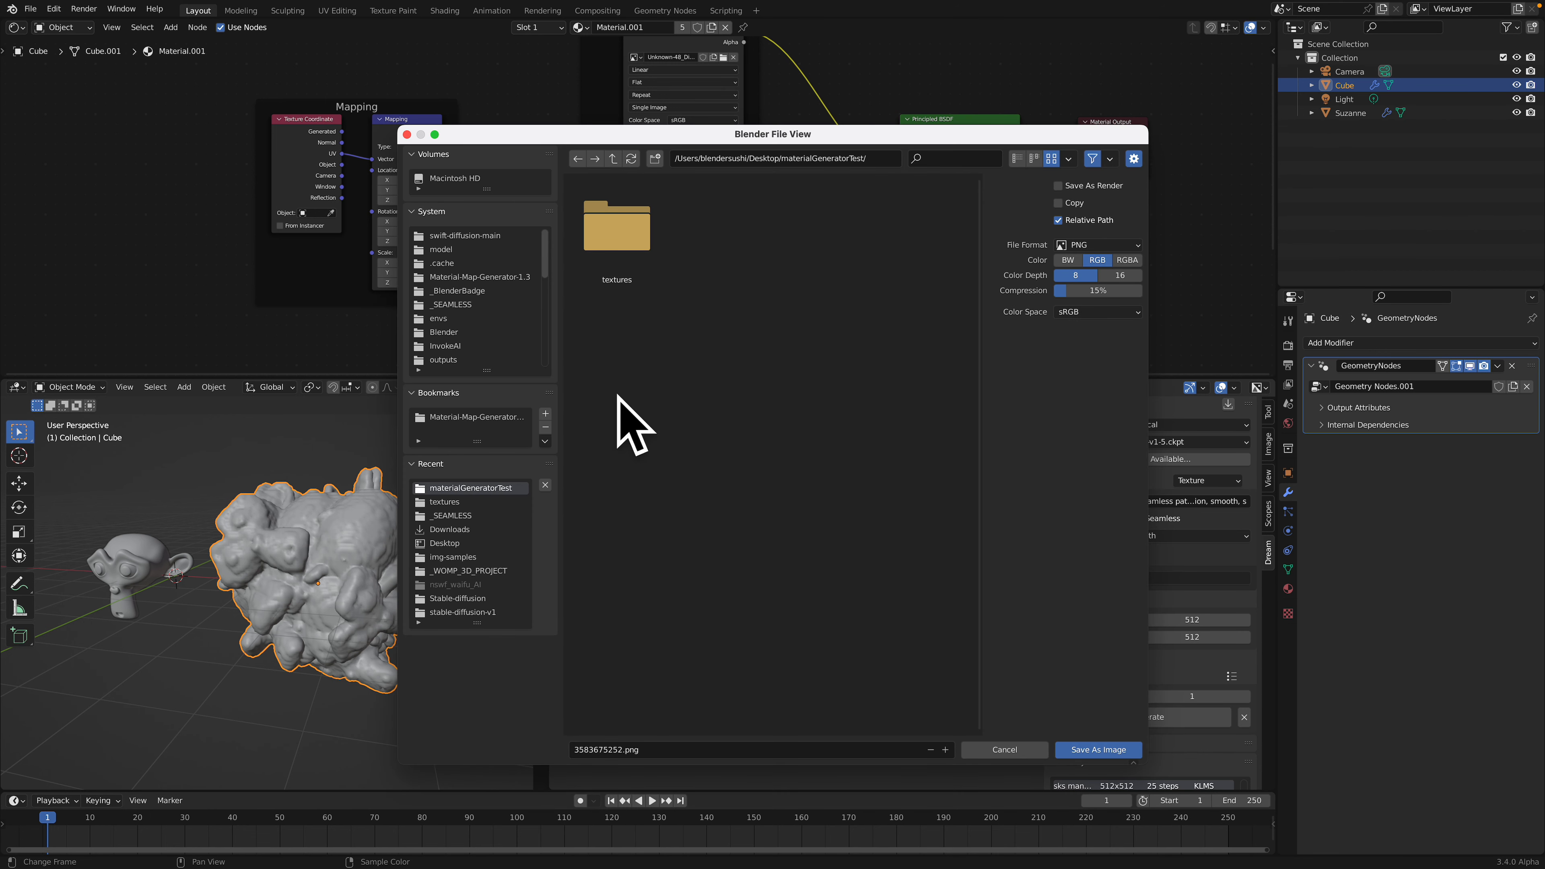
double_click(637, 264)
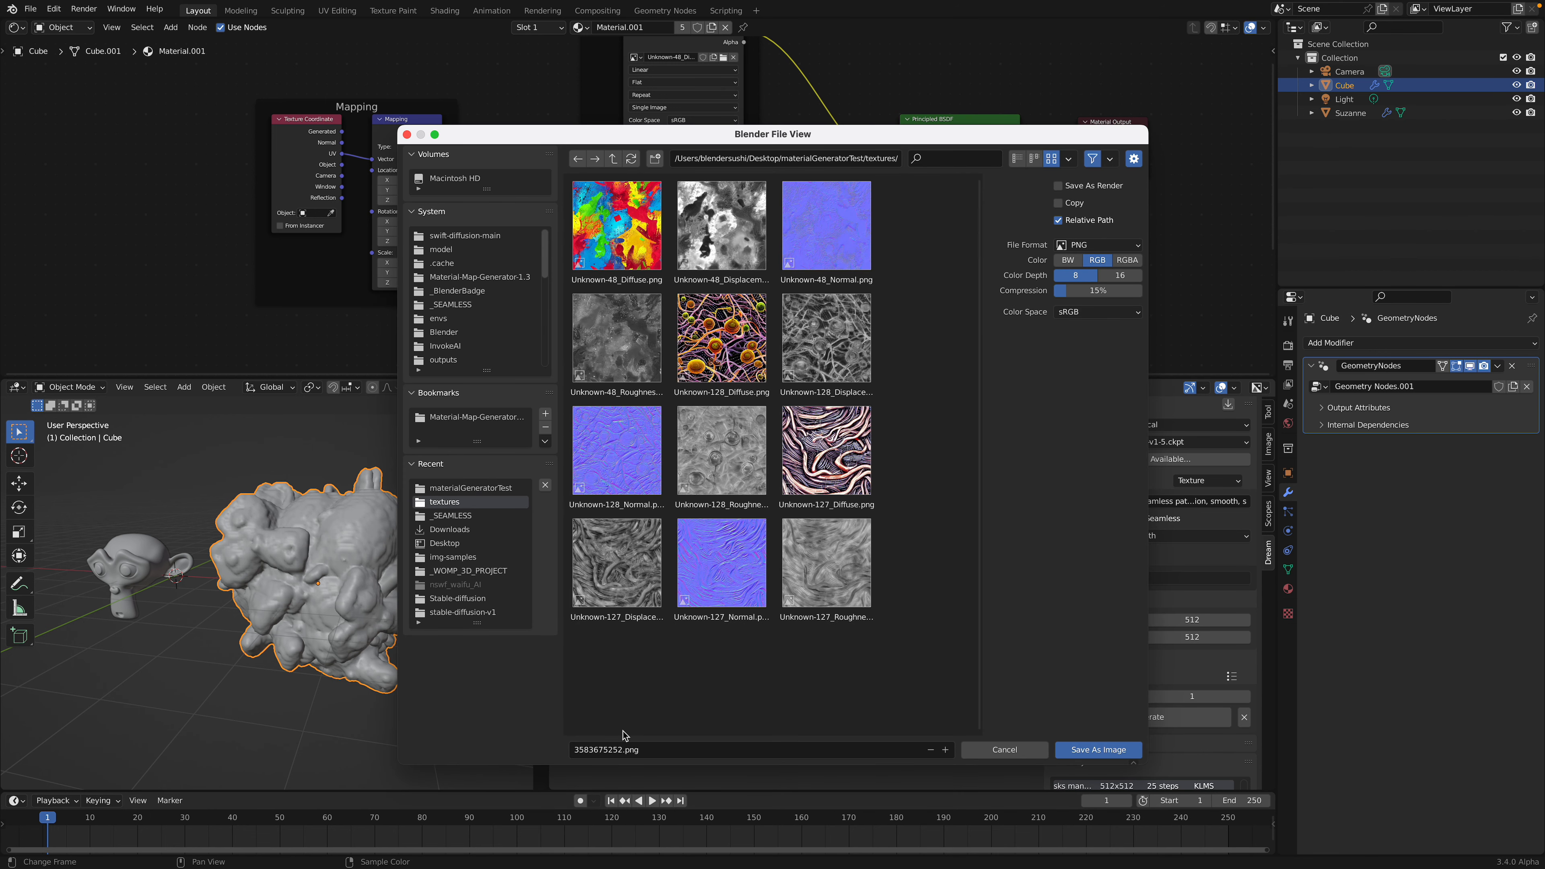
click(624, 750)
click(624, 750)
click(1098, 750)
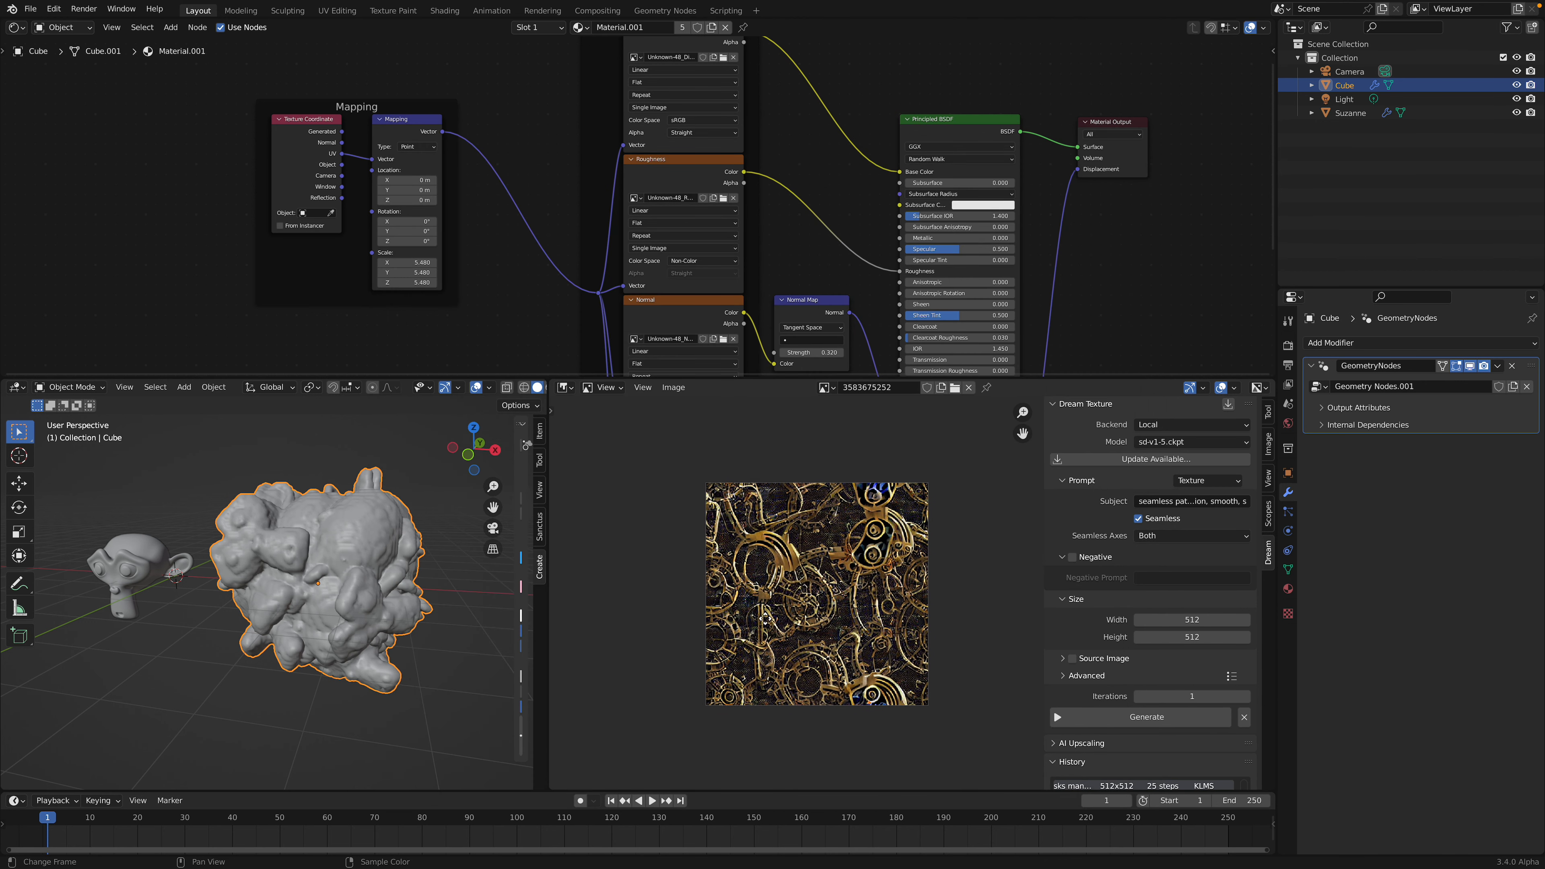
- Save the blend file and widen the 3D viewport again
scroll(765, 617, up, 1)
key(ctrl+s)
scroll(504, 305, down, 2)
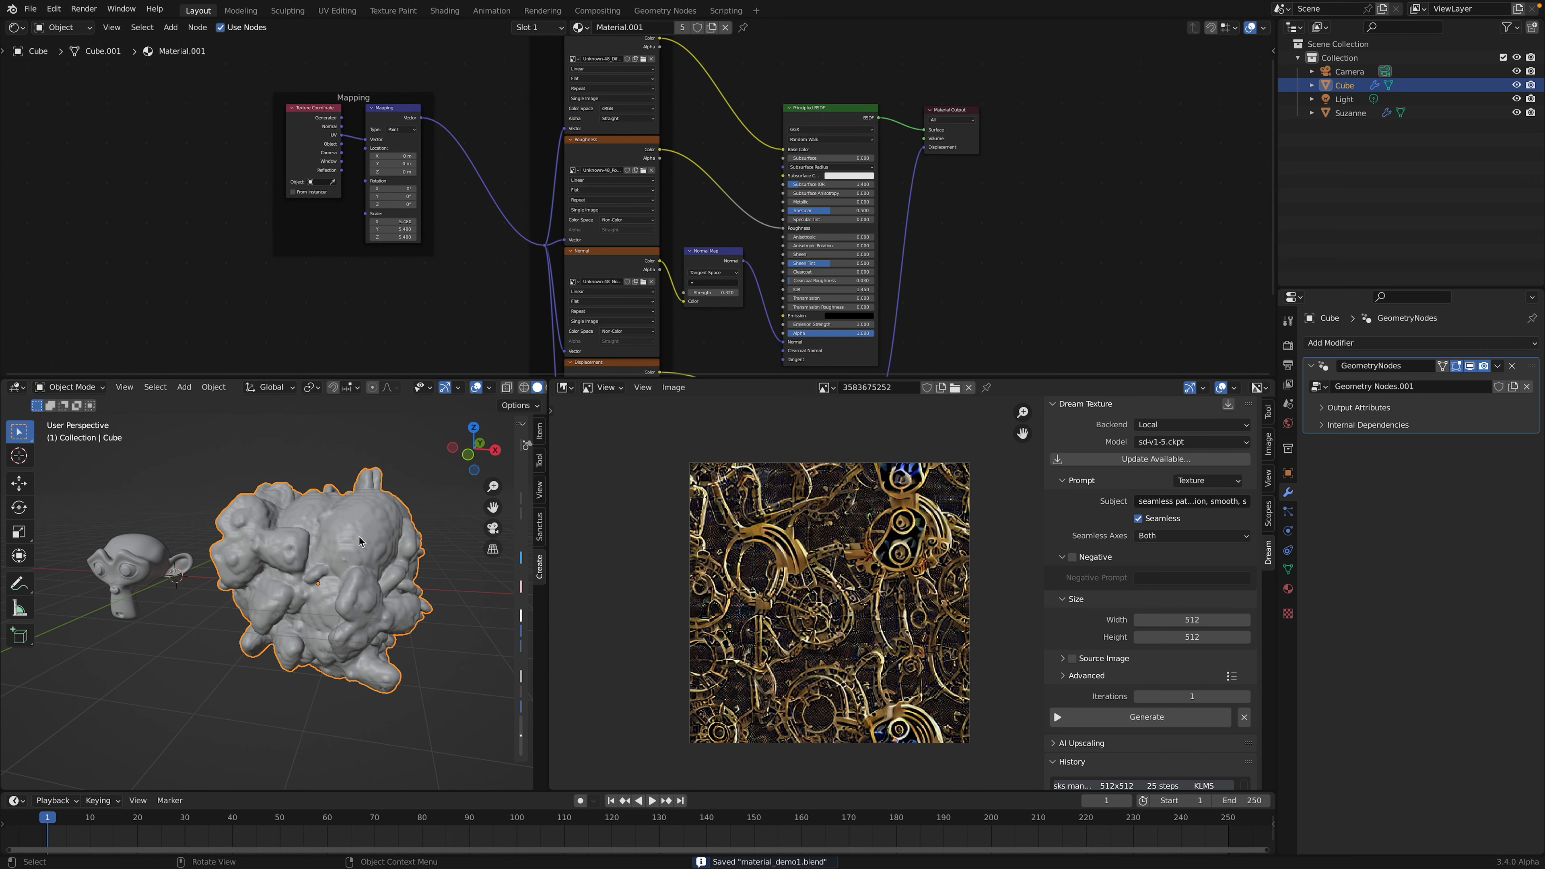
middle_drag(380, 508, 351, 515)
drag(548, 499, 744, 500)
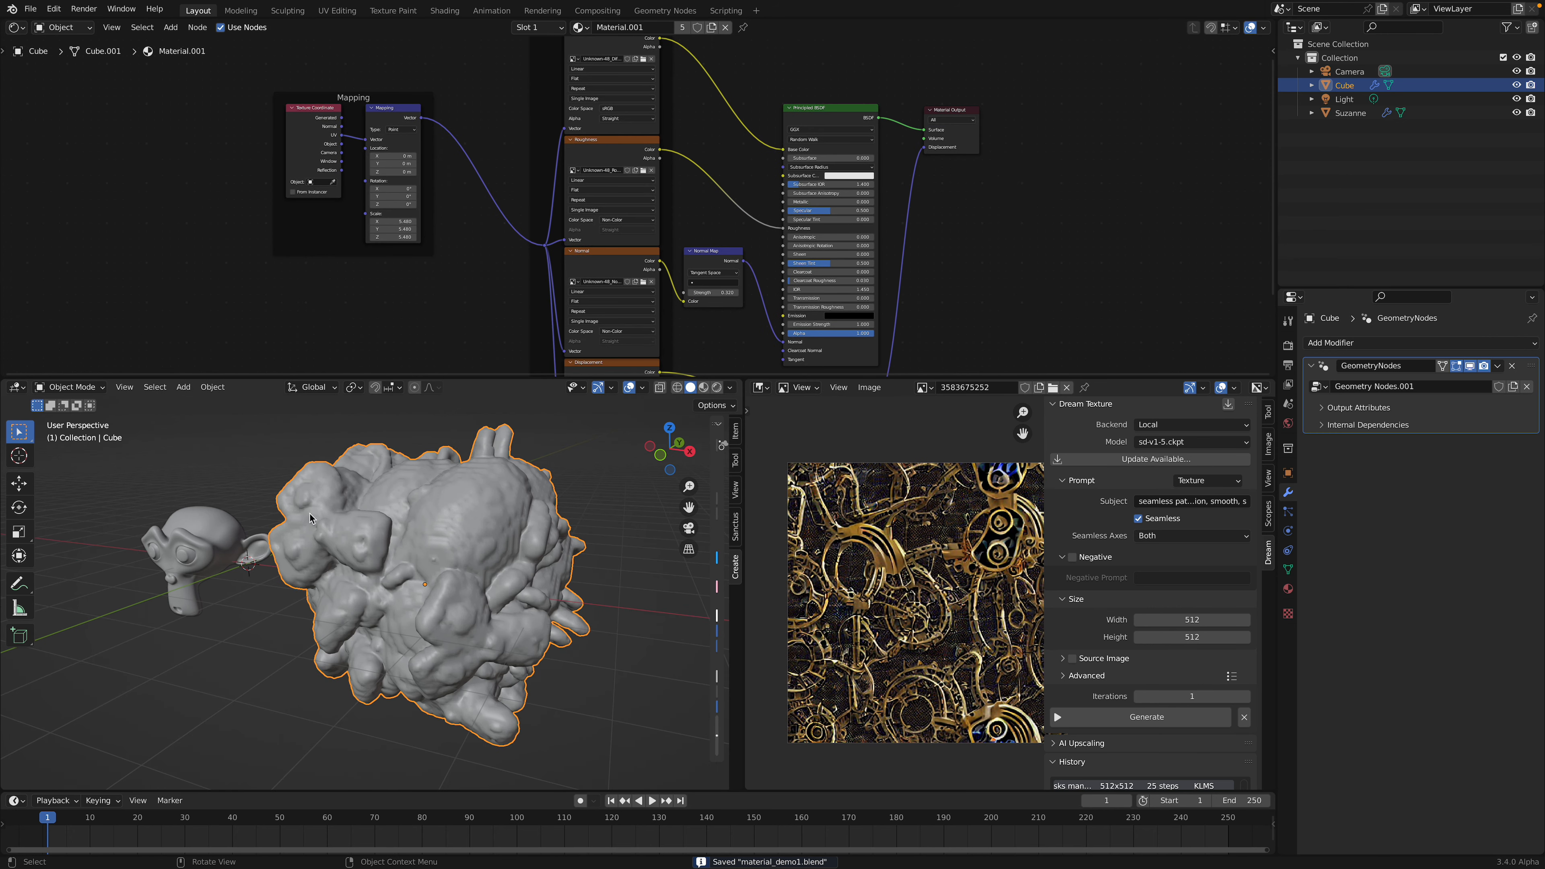
scroll(310, 518, down, 3)
- Duplicate Suzanne and place the copy beside the original along the X axis
click(358, 549)
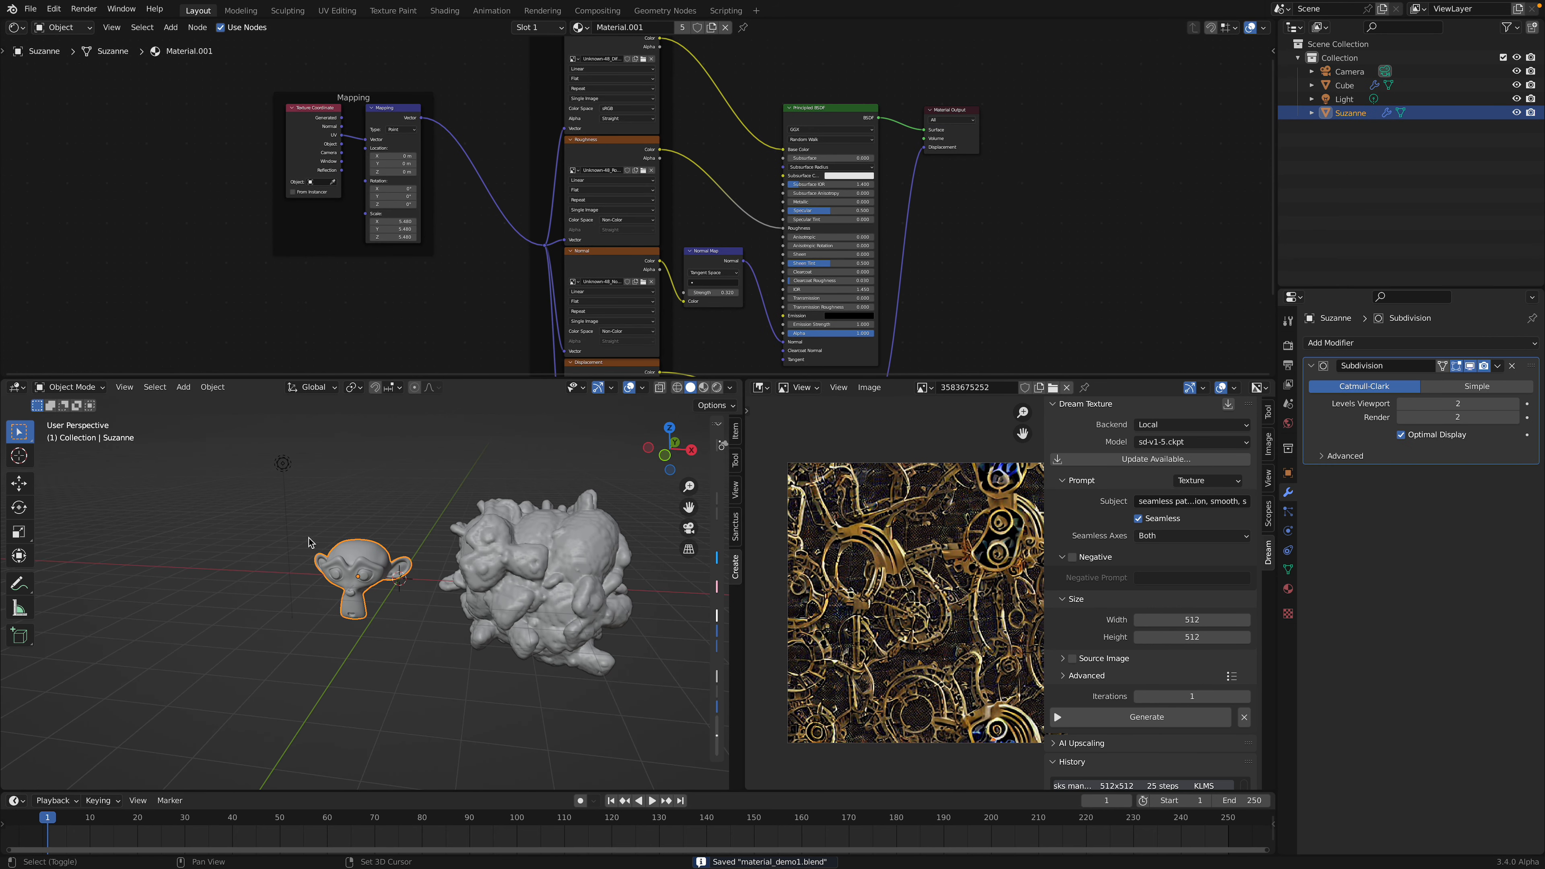
key(shift+d)
key(x)
click(303, 540)
shift+middle_drag(314, 531, 429, 526)
scroll(430, 525, up, 3)
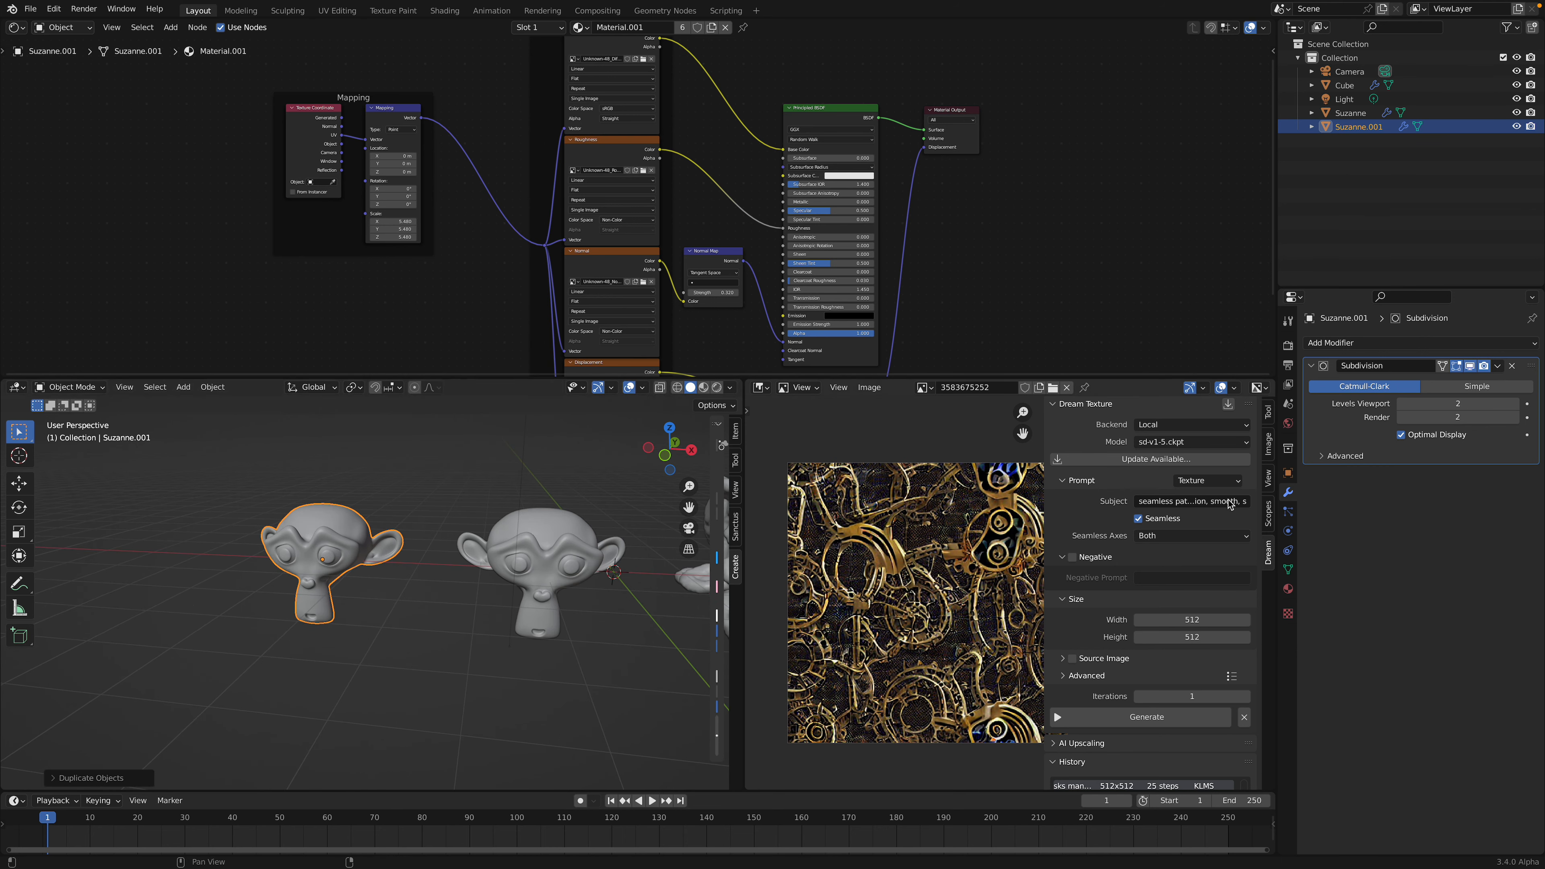
- Remove the duplicate Suzanne's material slot and give it a new material
click(1288, 589)
click(1533, 357)
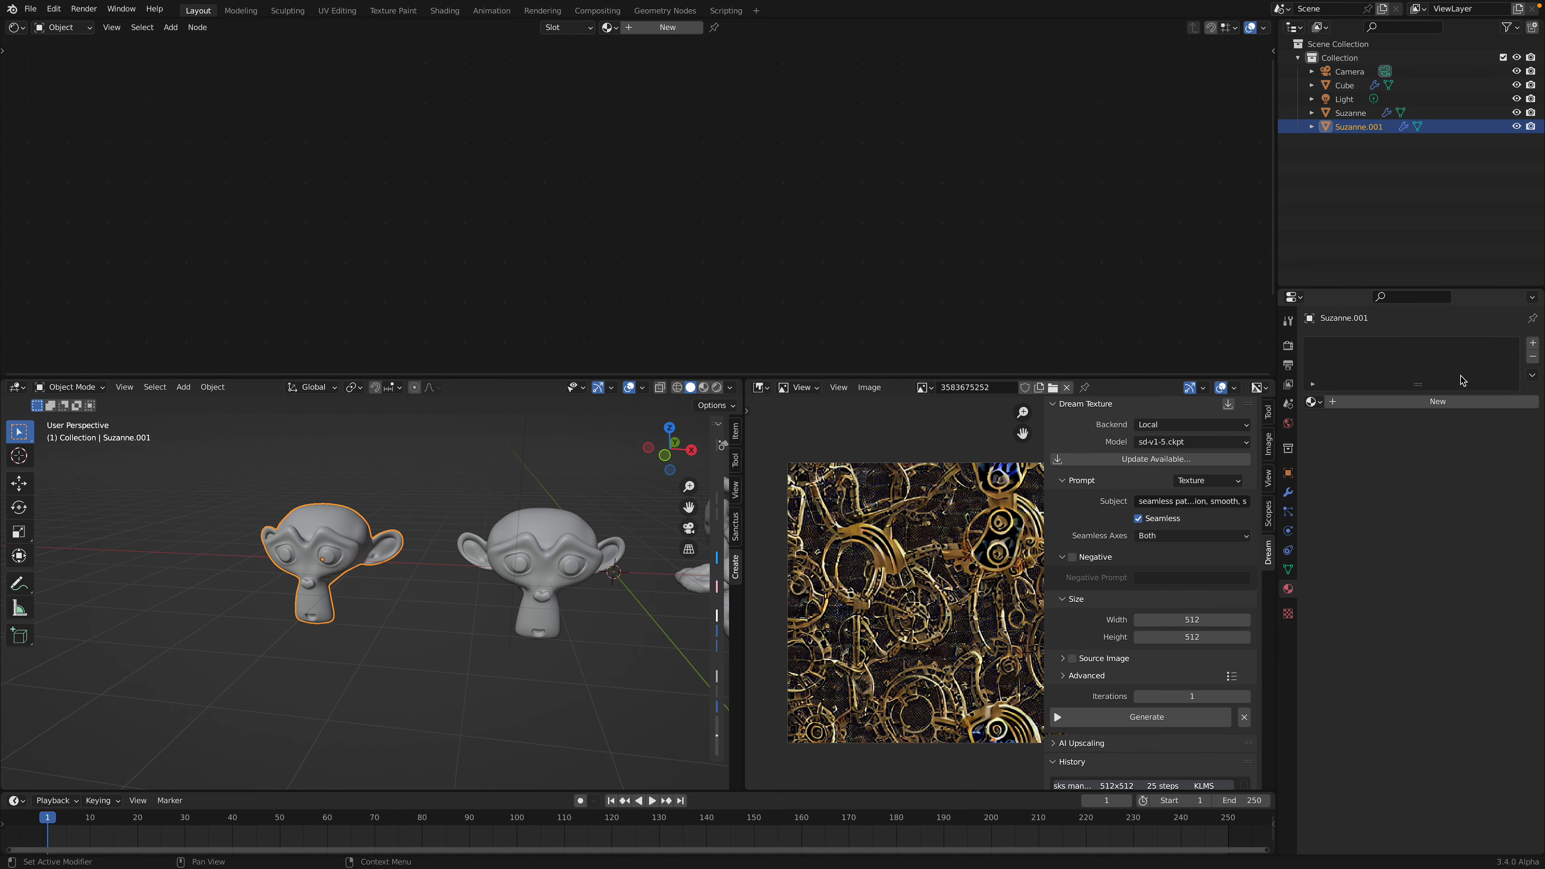
click(1454, 402)
scroll(696, 273, up, 3)
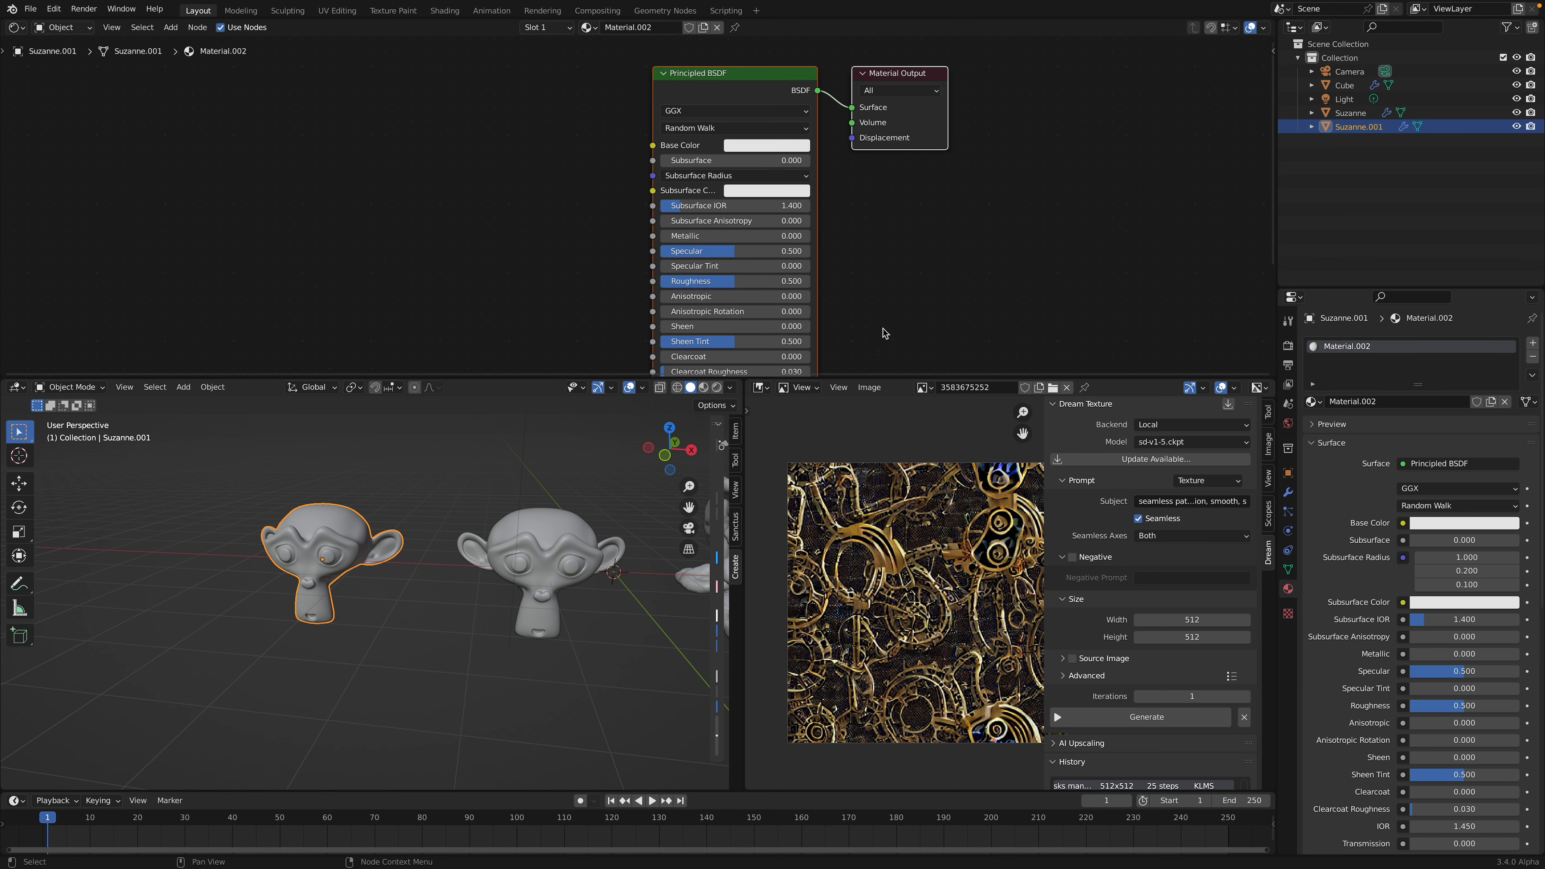
- Bring the generated image into the shader graph as an image texture node beside the Principled BSDF
drag(924, 388, 424, 155)
scroll(516, 182, up, 2)
drag(516, 181, 480, 162)
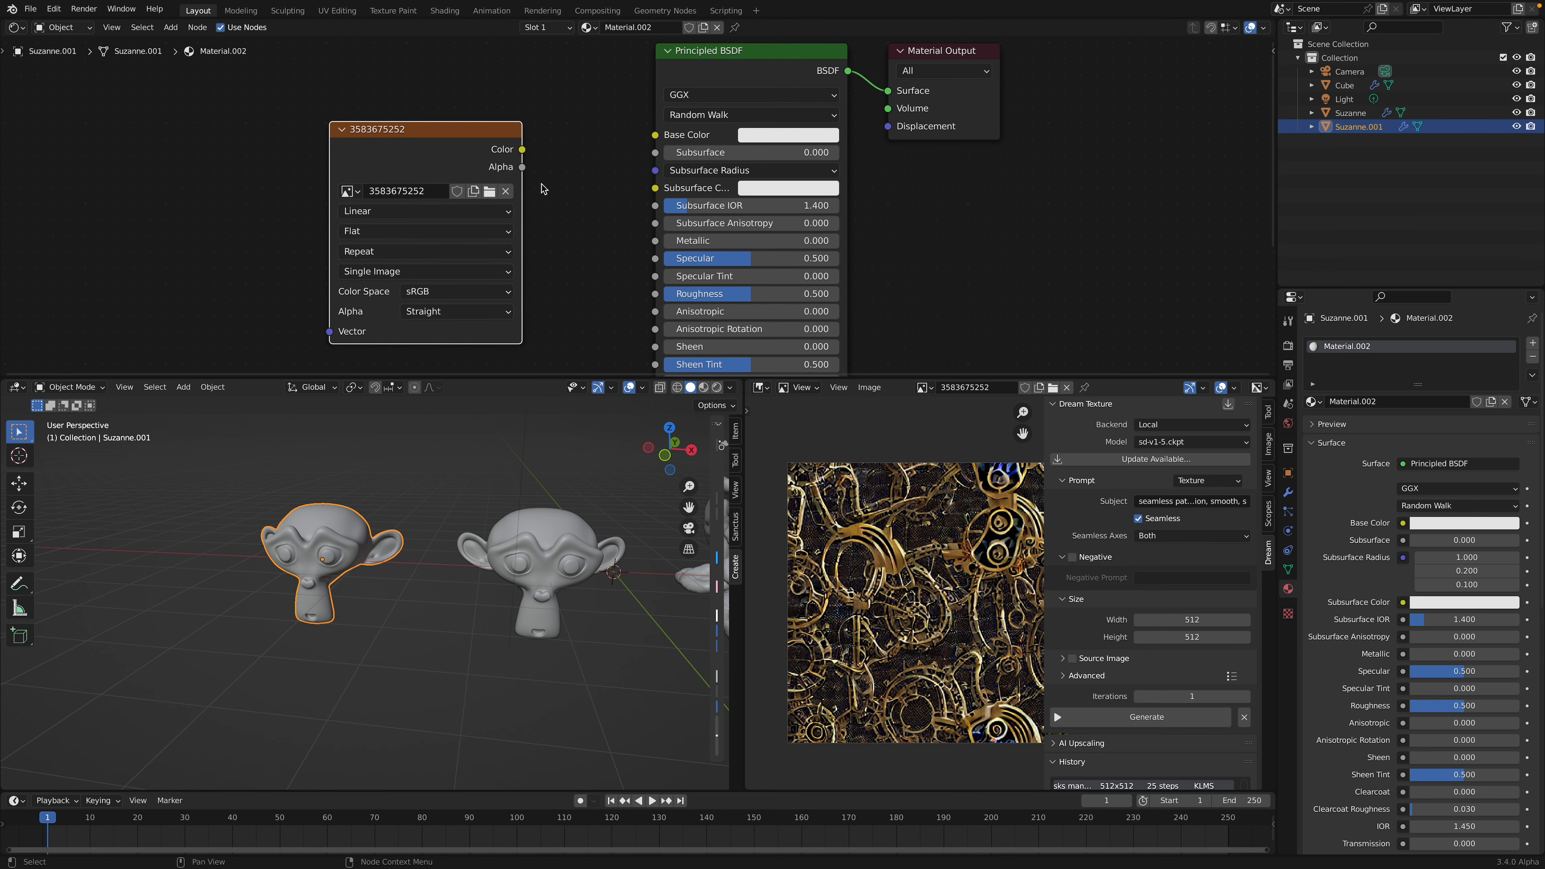
- Try to generate material maps from the image texture node and save the blend file
click(197, 27)
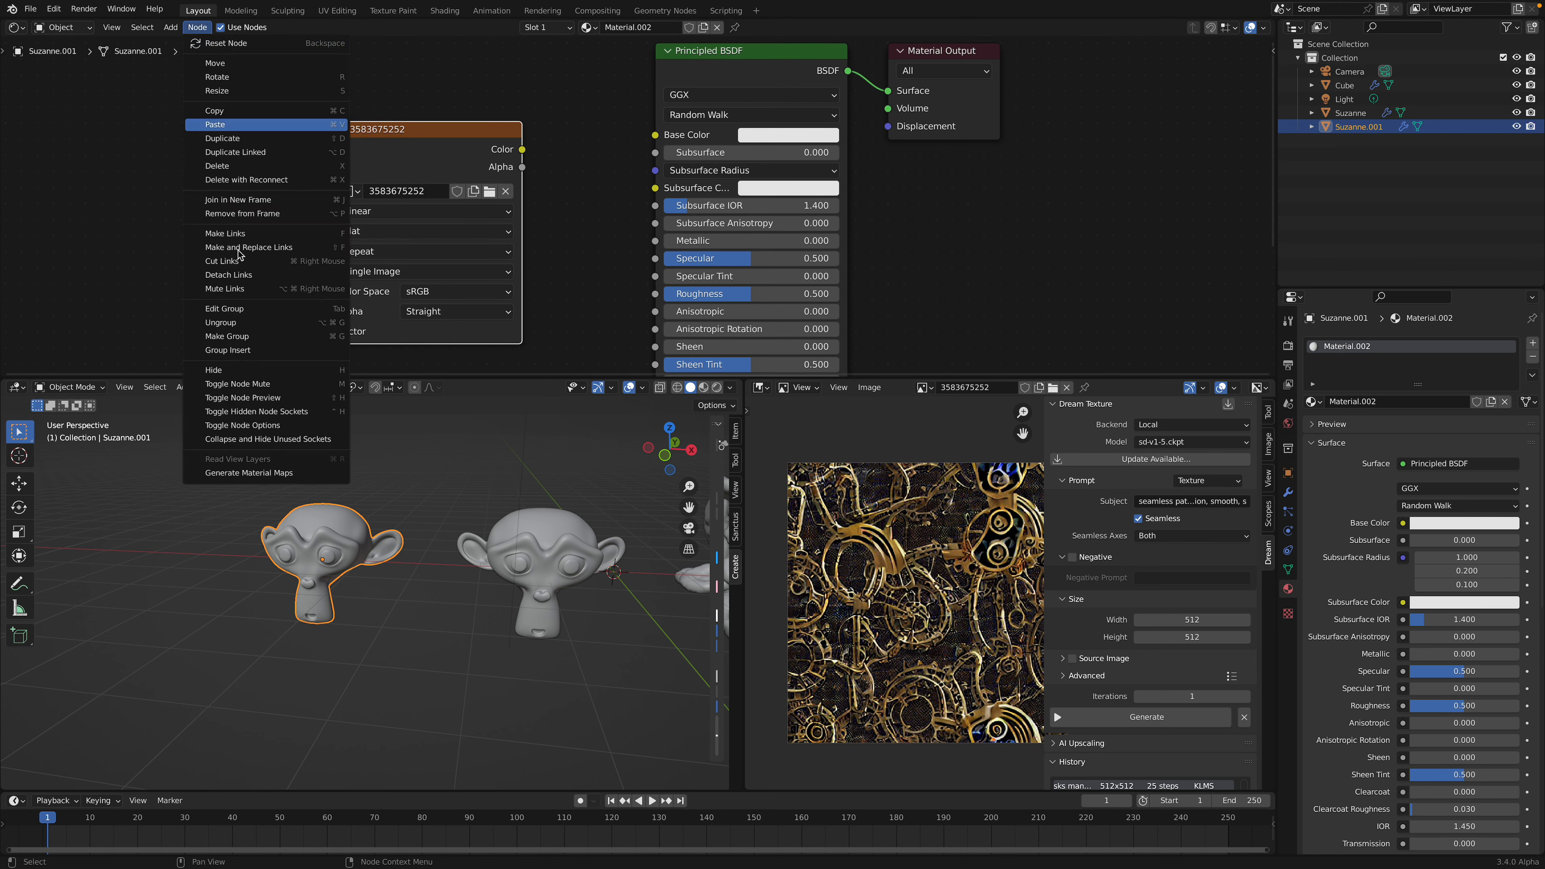
click(256, 467)
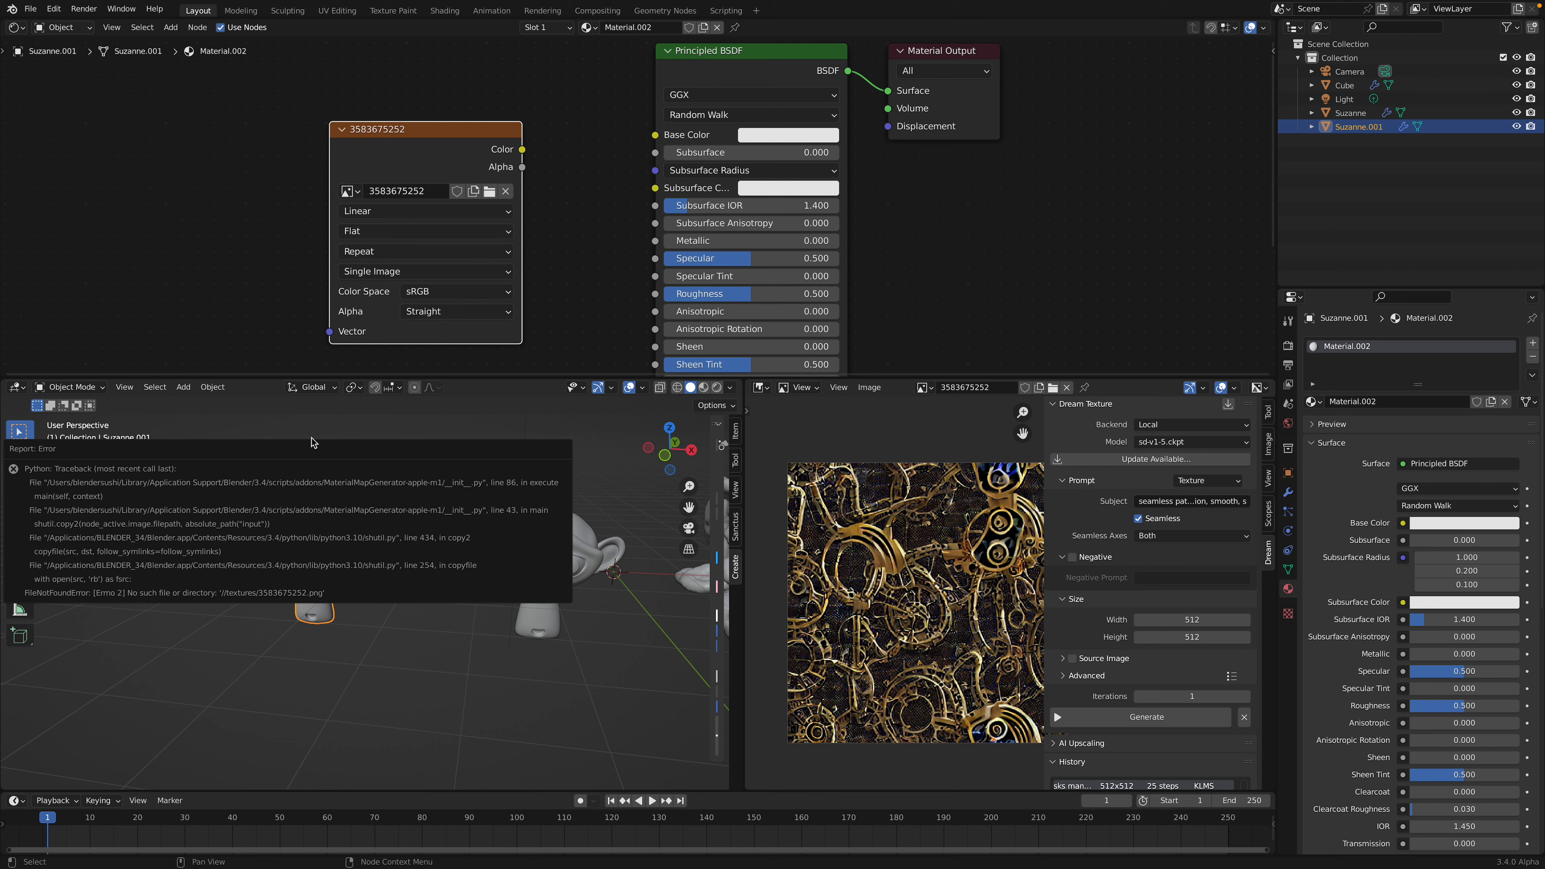
click(197, 27)
click(269, 479)
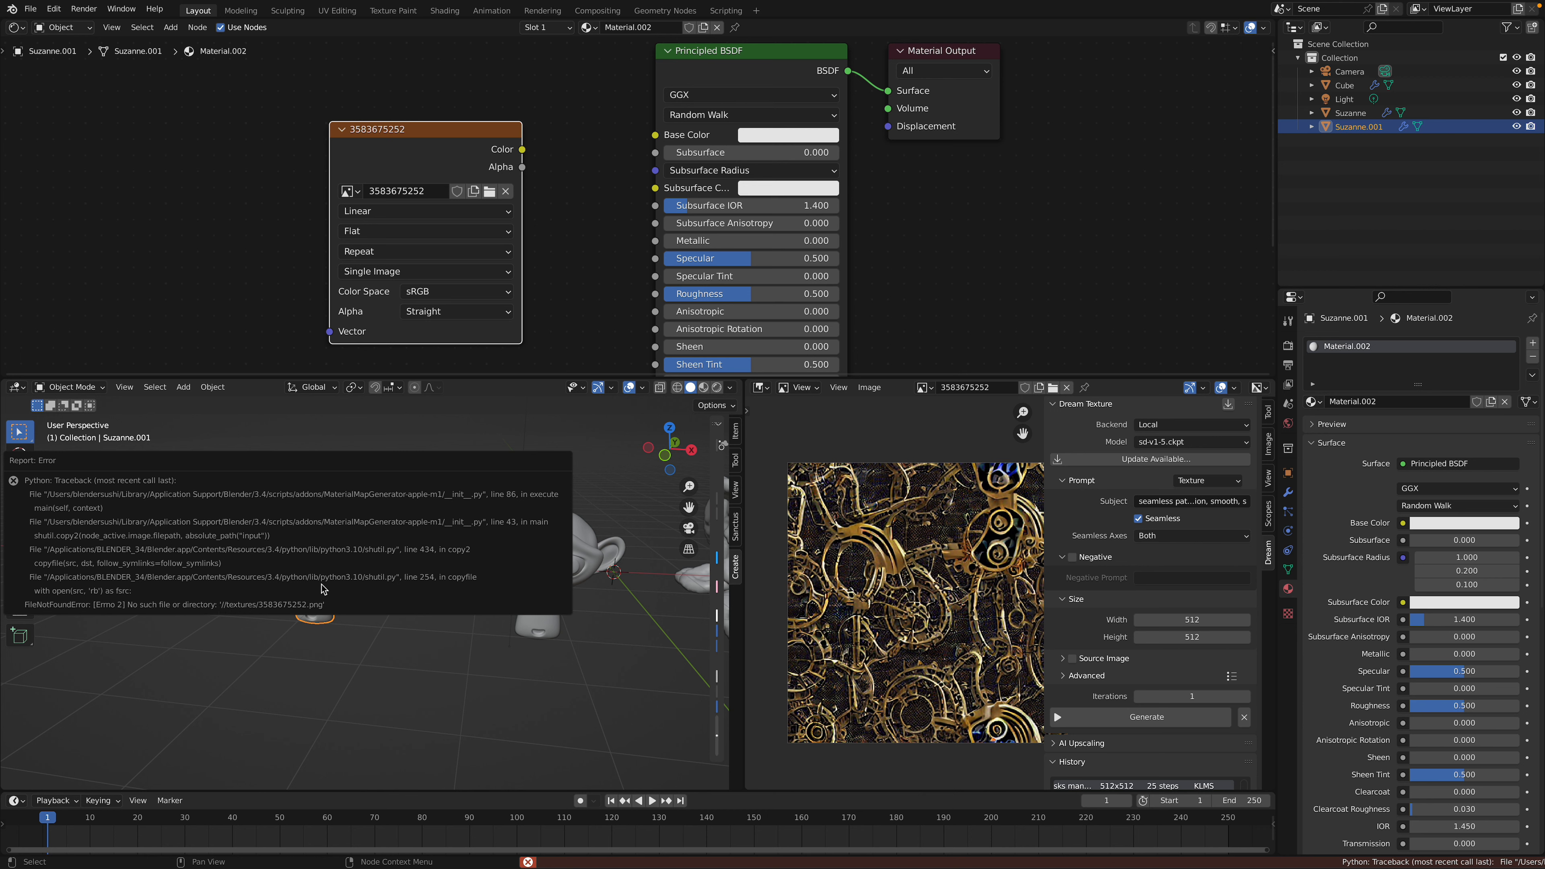
scroll(524, 322, down, 2)
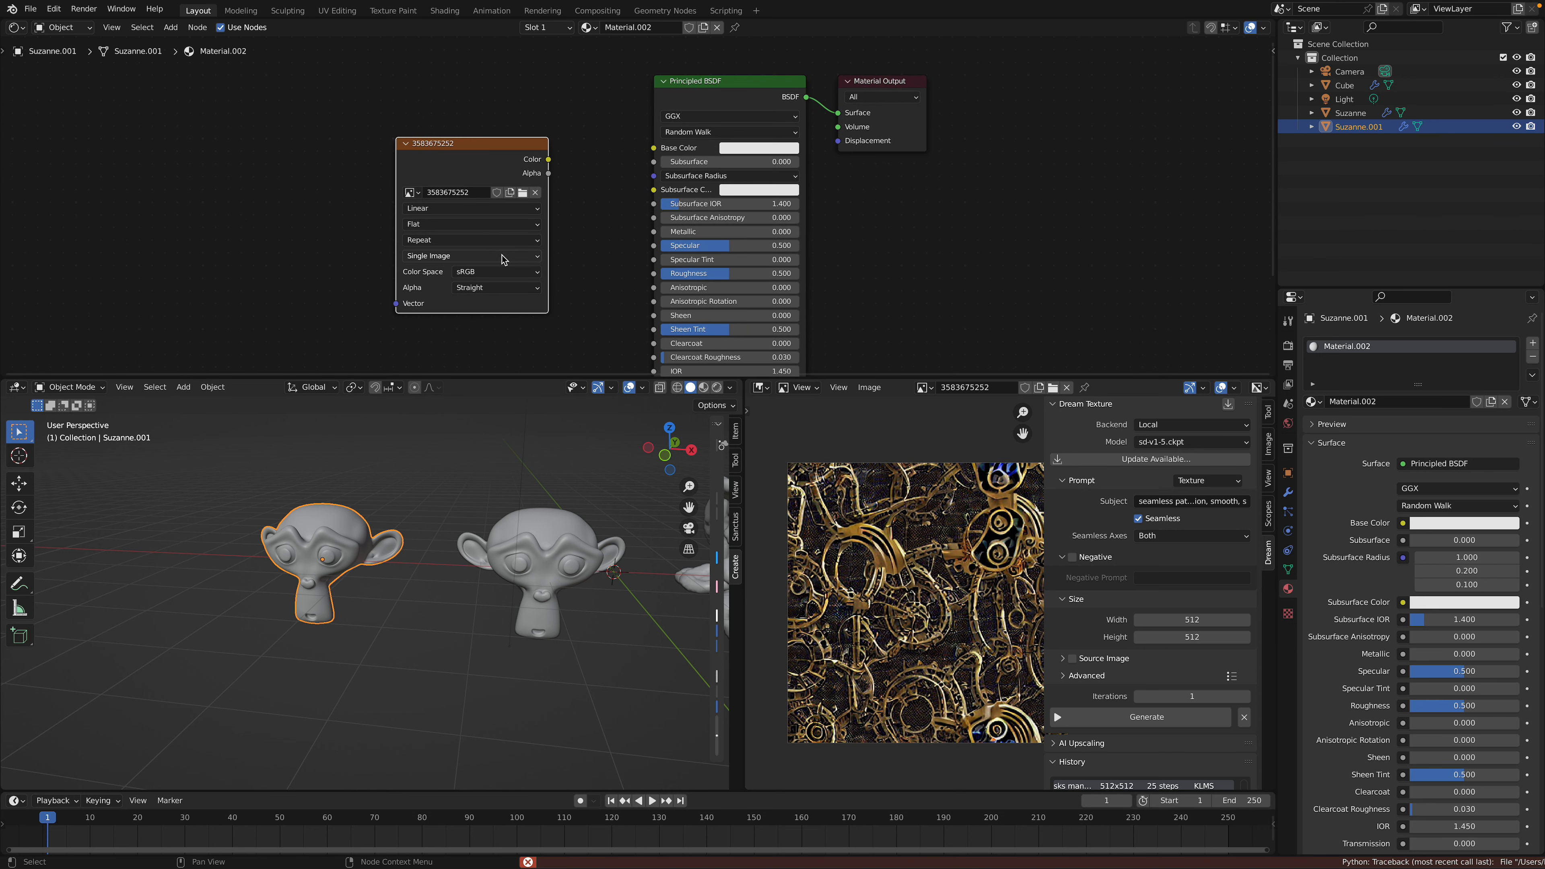
key(ctrl+s)
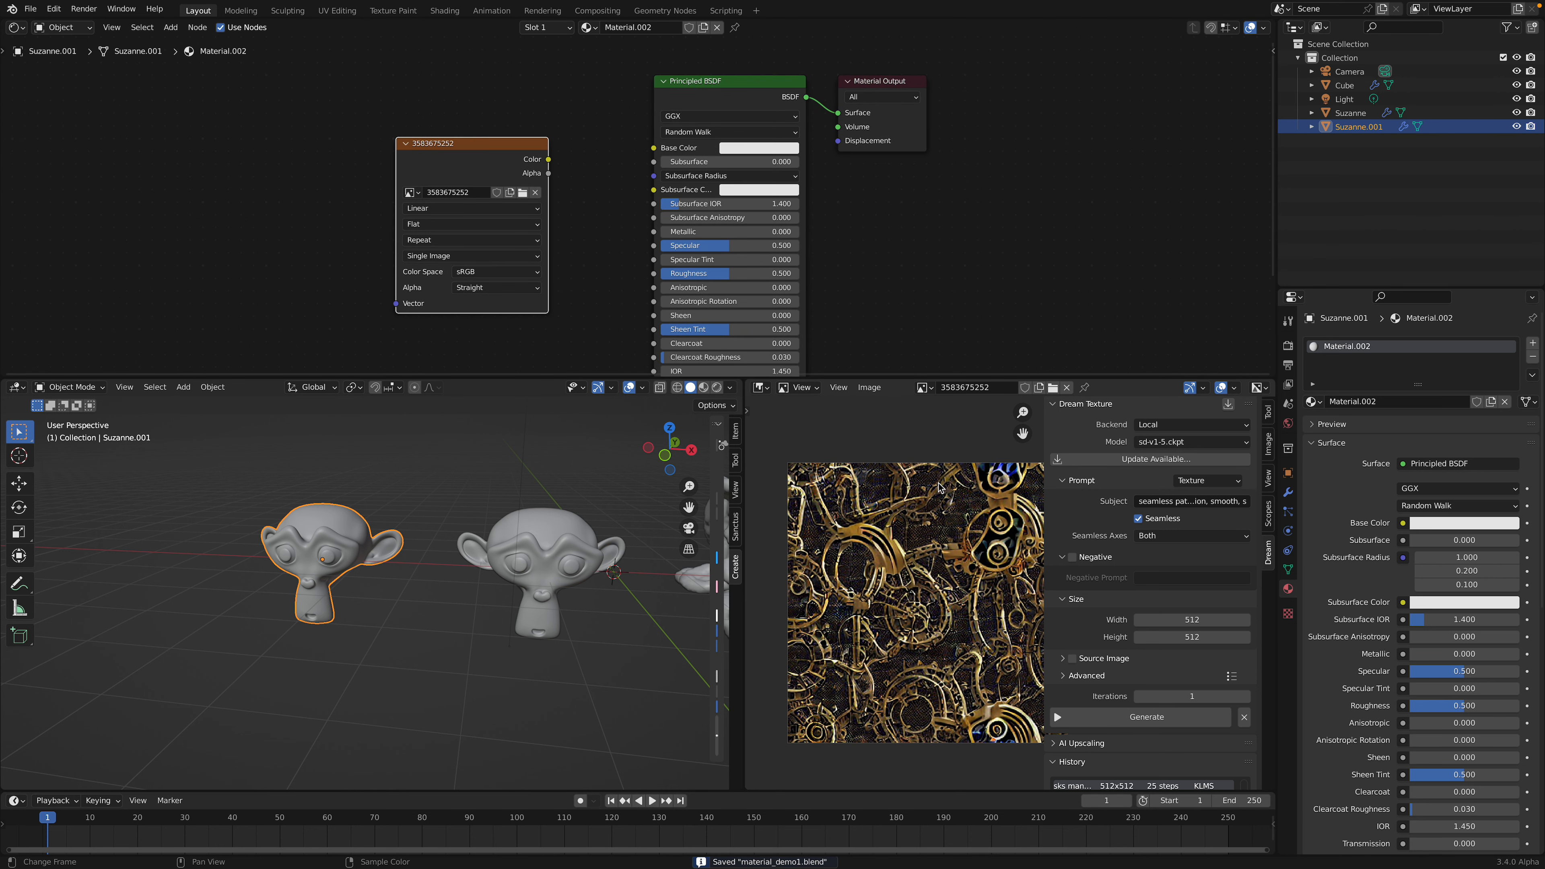
scroll(596, 199, down, 2)
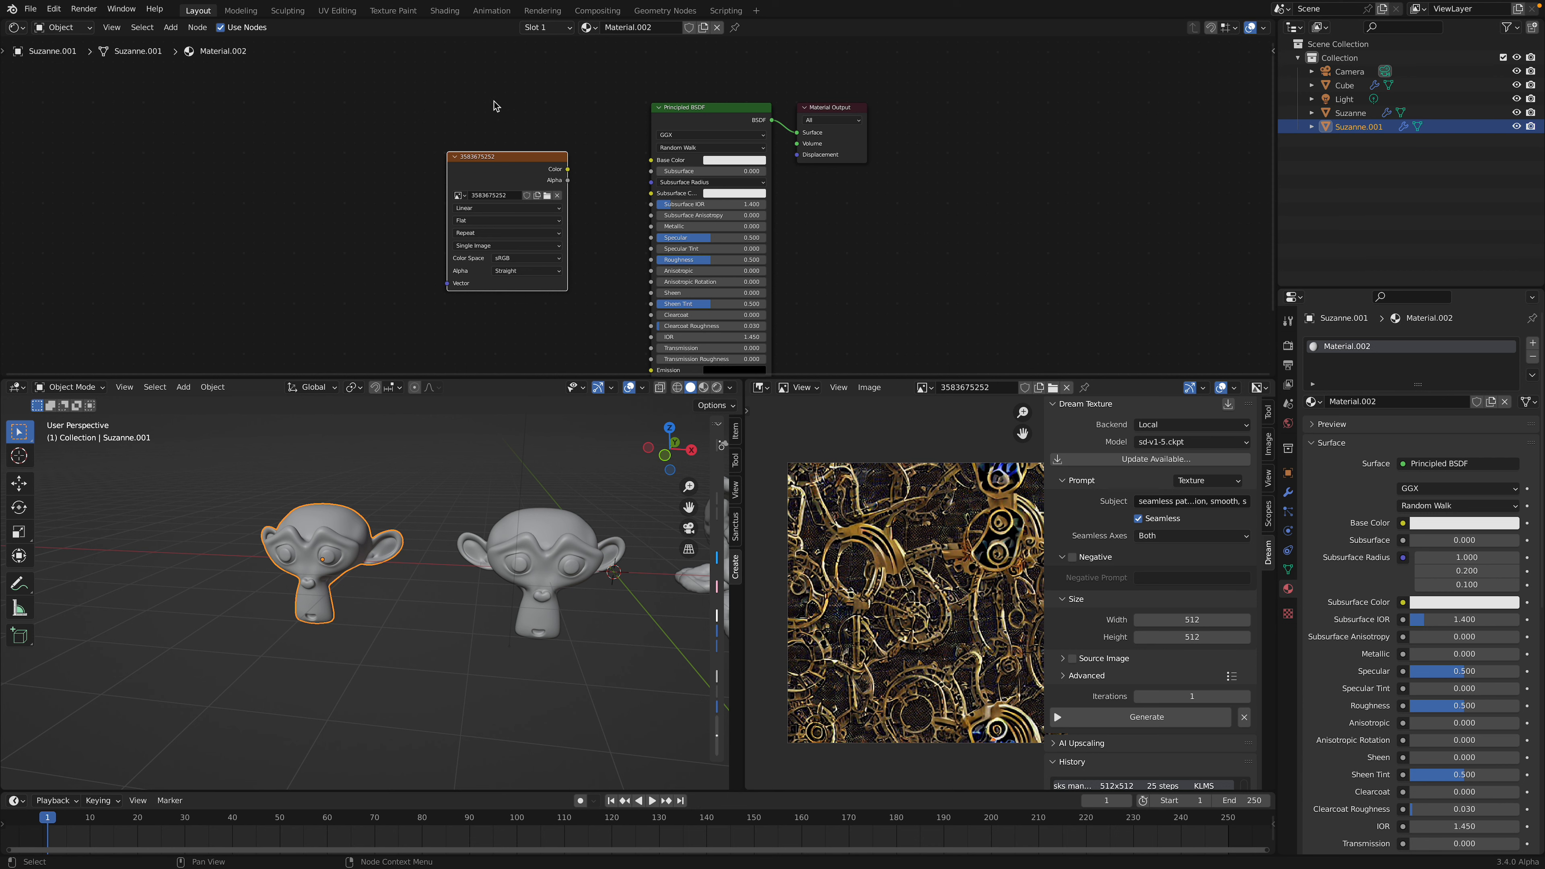
- Replace the image node with a new Image Texture node that loads 3583675252.png from the textures folder
click(491, 157)
key(x)
key(shift+a)
text(simag)
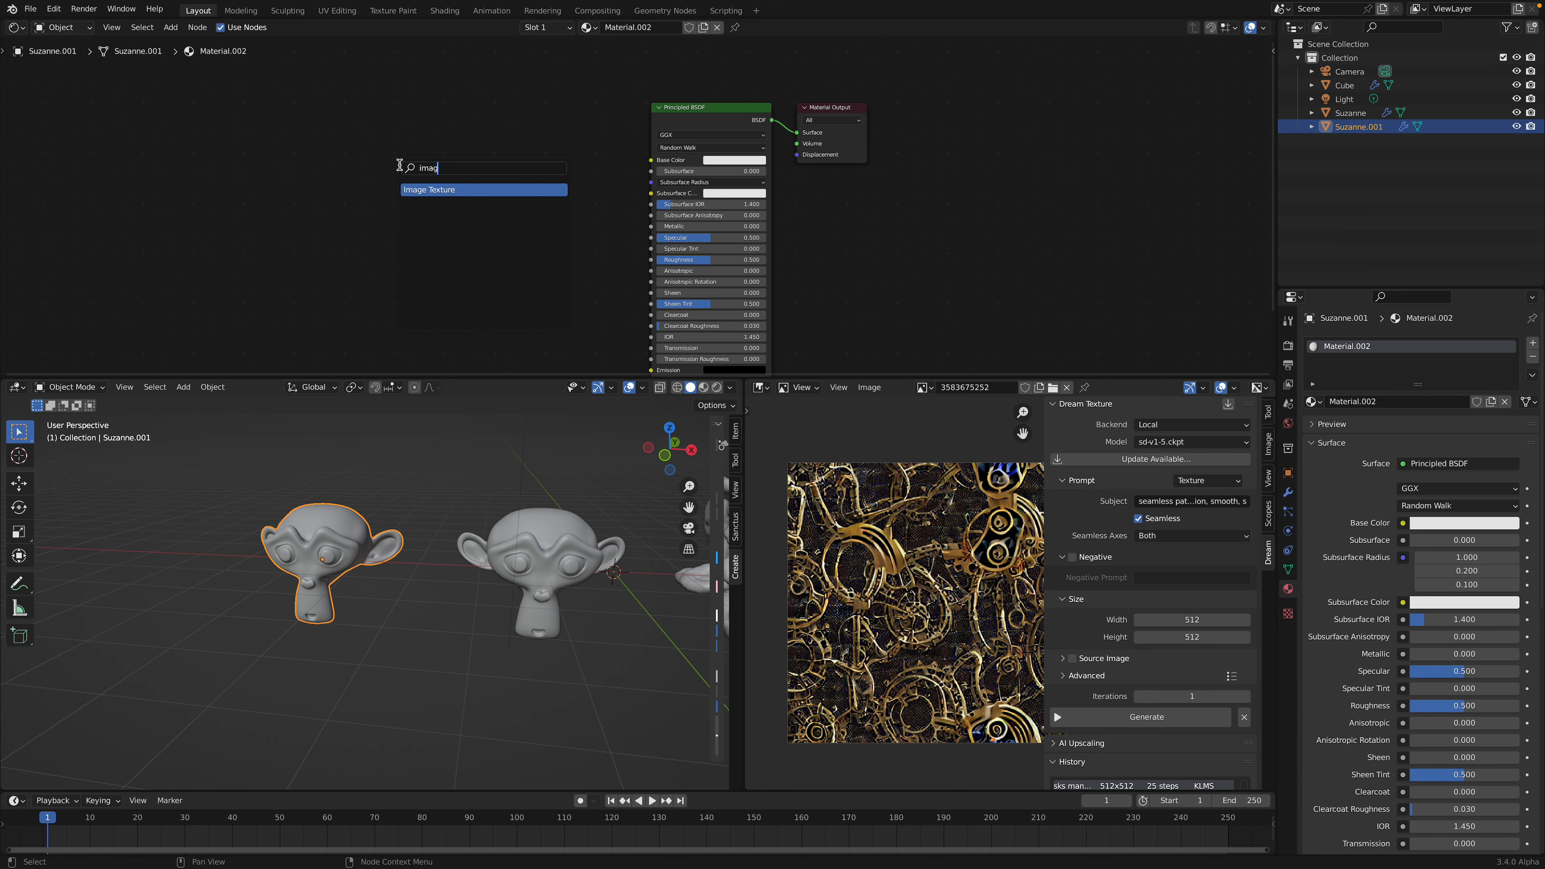
key(Return)
click(399, 164)
scroll(402, 171, up, 2)
click(453, 182)
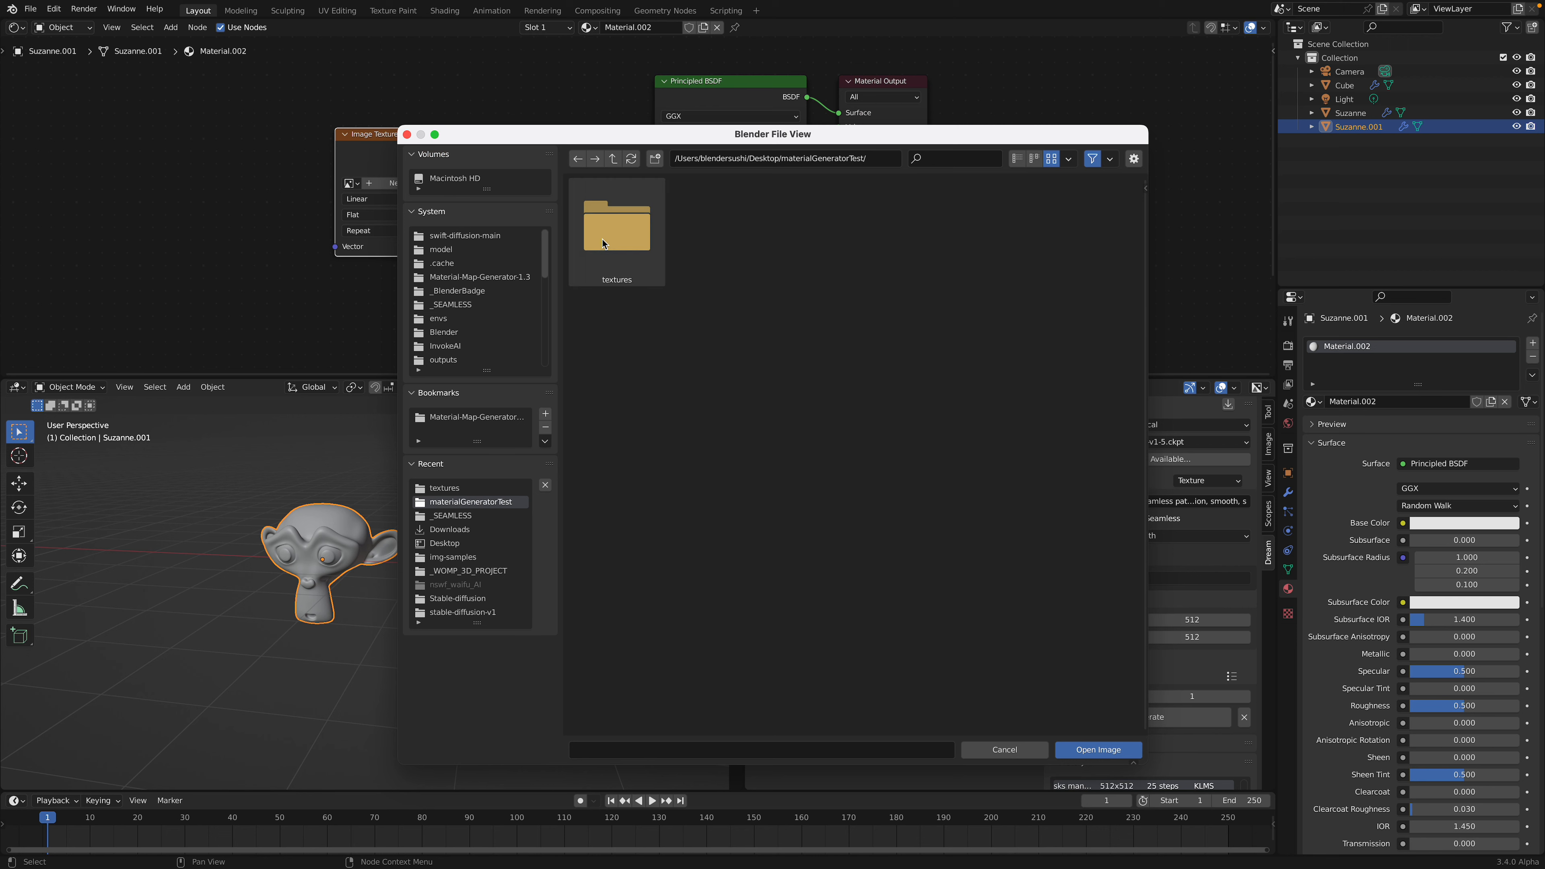
double_click(621, 207)
- Connect the image's Color output to Base Color and try again to generate its material maps
drag(489, 151, 653, 149)
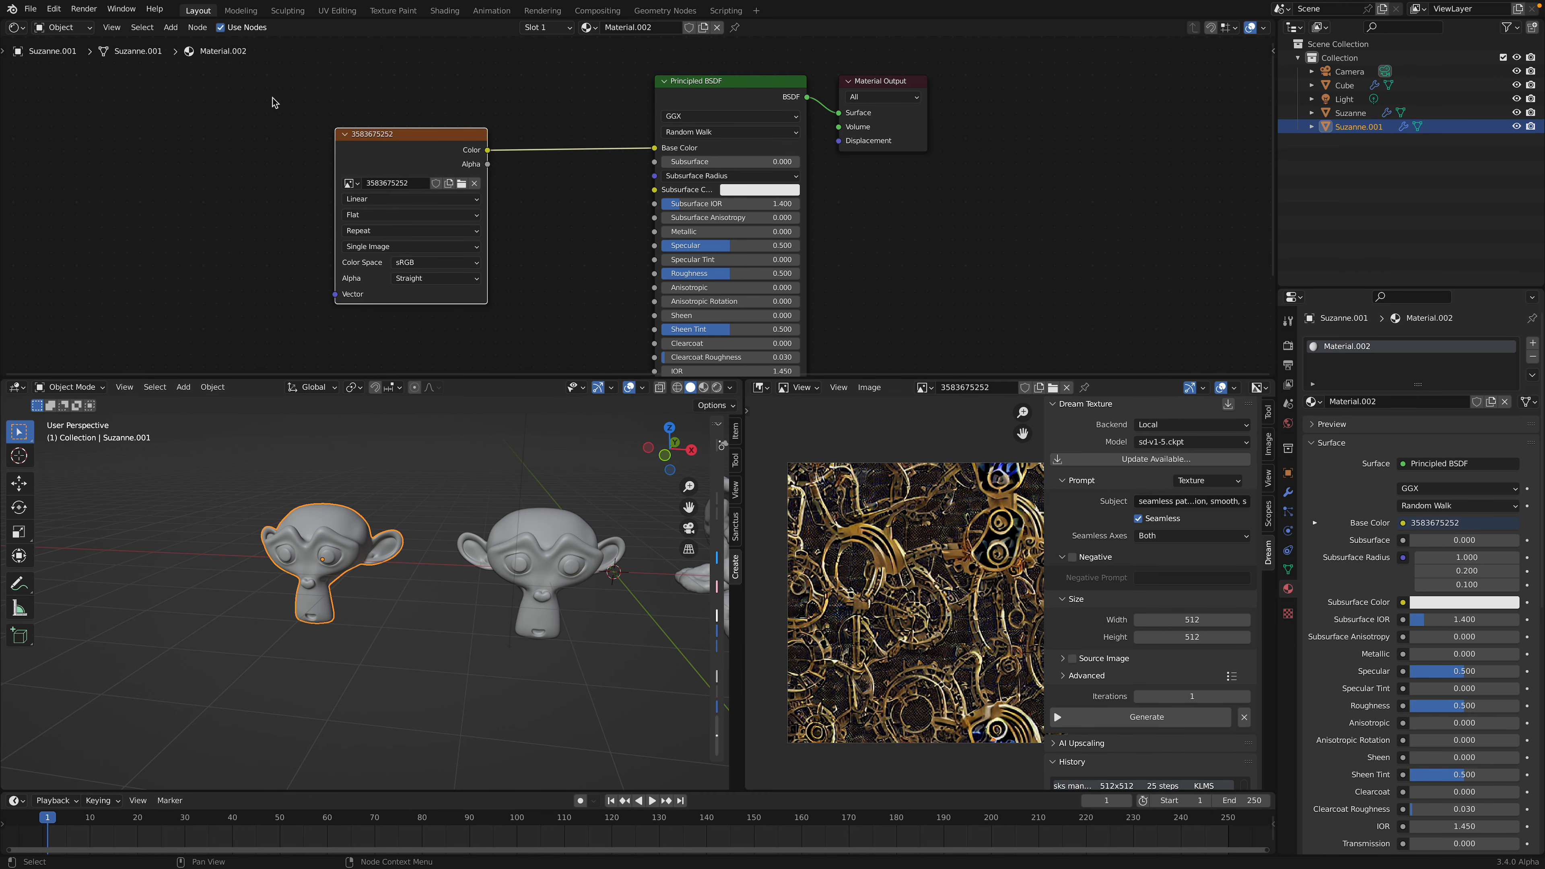
click(198, 27)
click(263, 474)
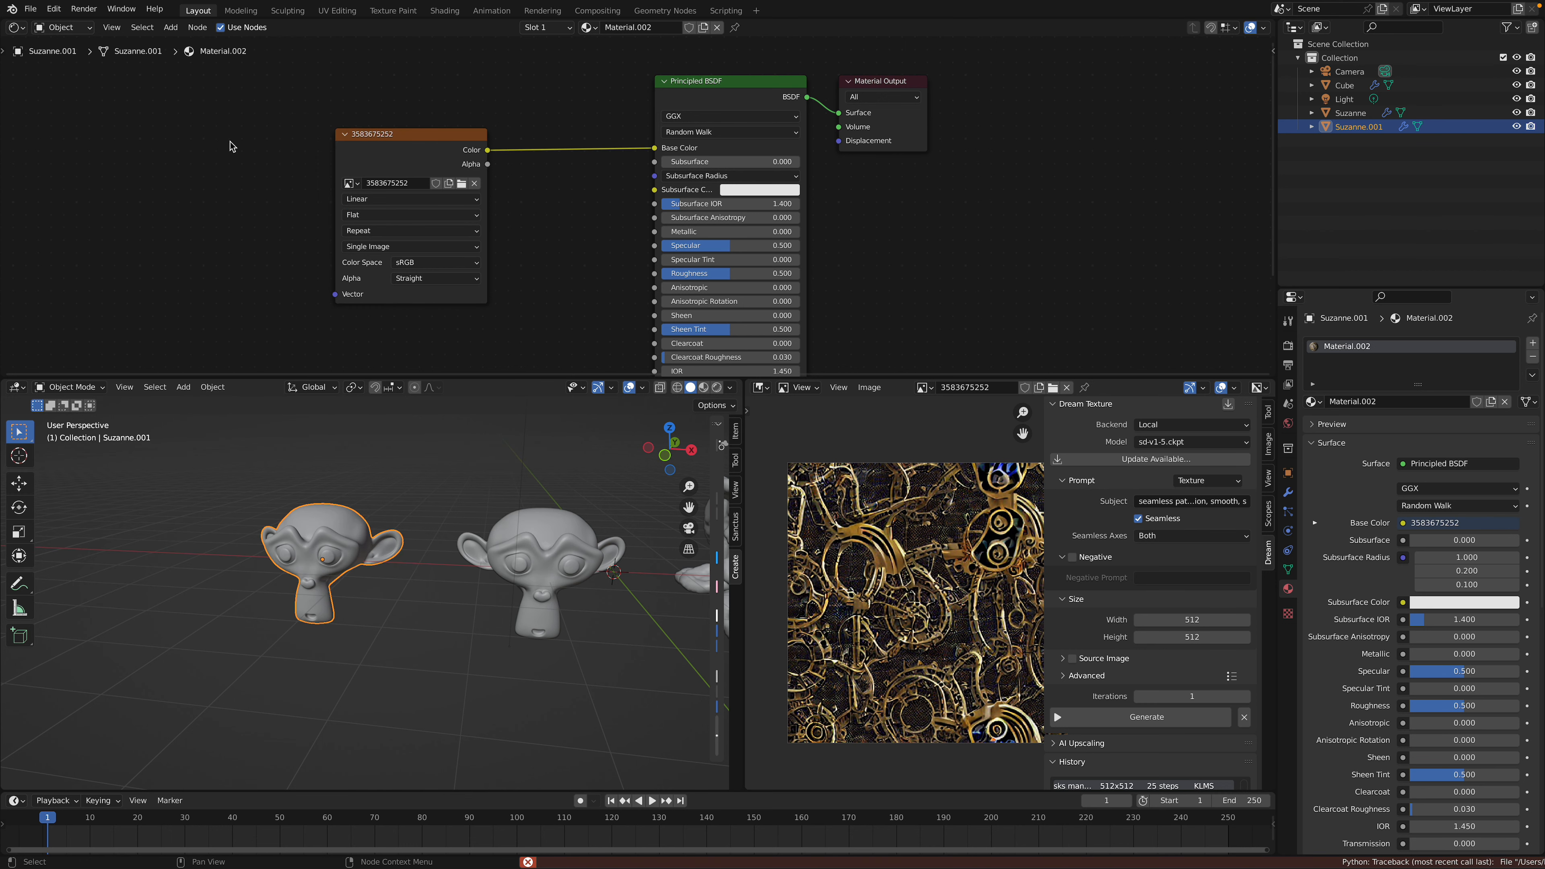
- Start a new General file and close the current scene
click(30, 8)
mouse_move(46, 24)
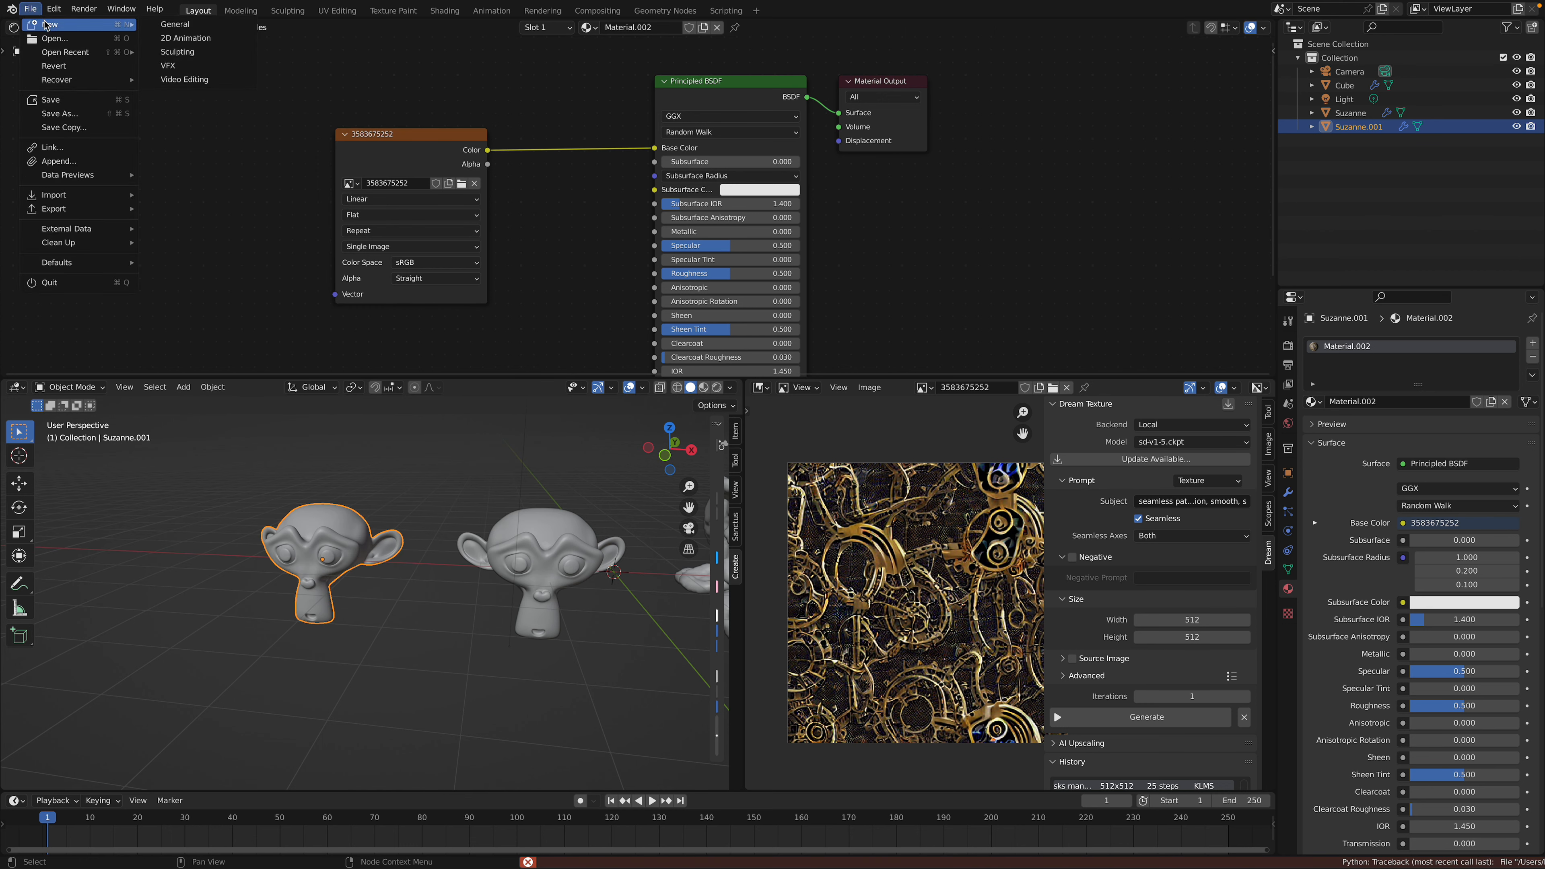
click(185, 24)
click(724, 456)
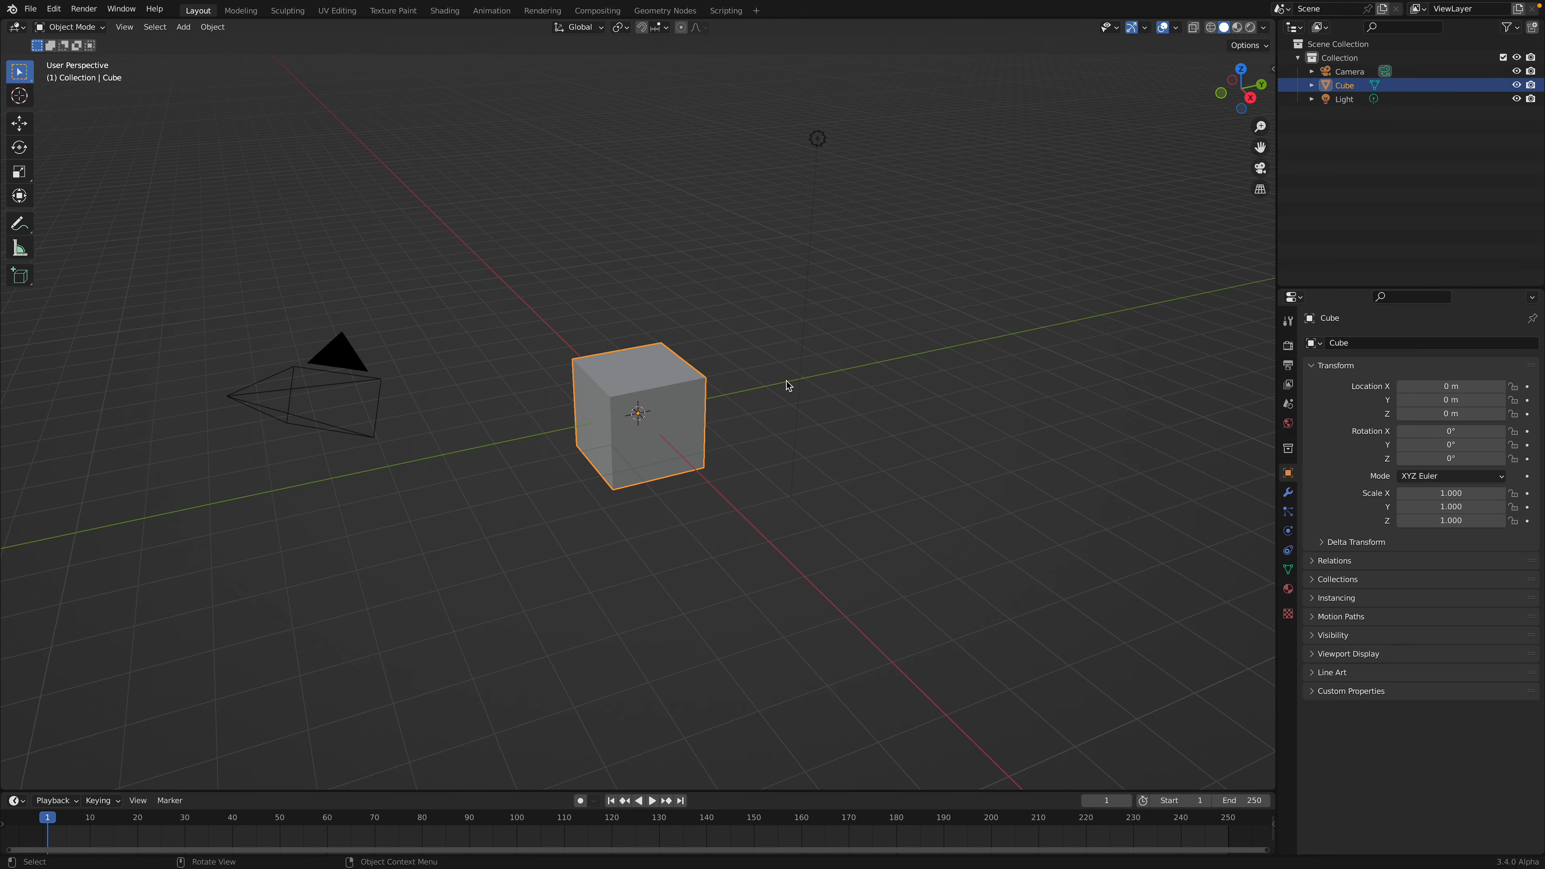
- Split the 3D viewport into two stacked areas and make the upper one a Shader Editor
drag(1272, 25, 1271, 453)
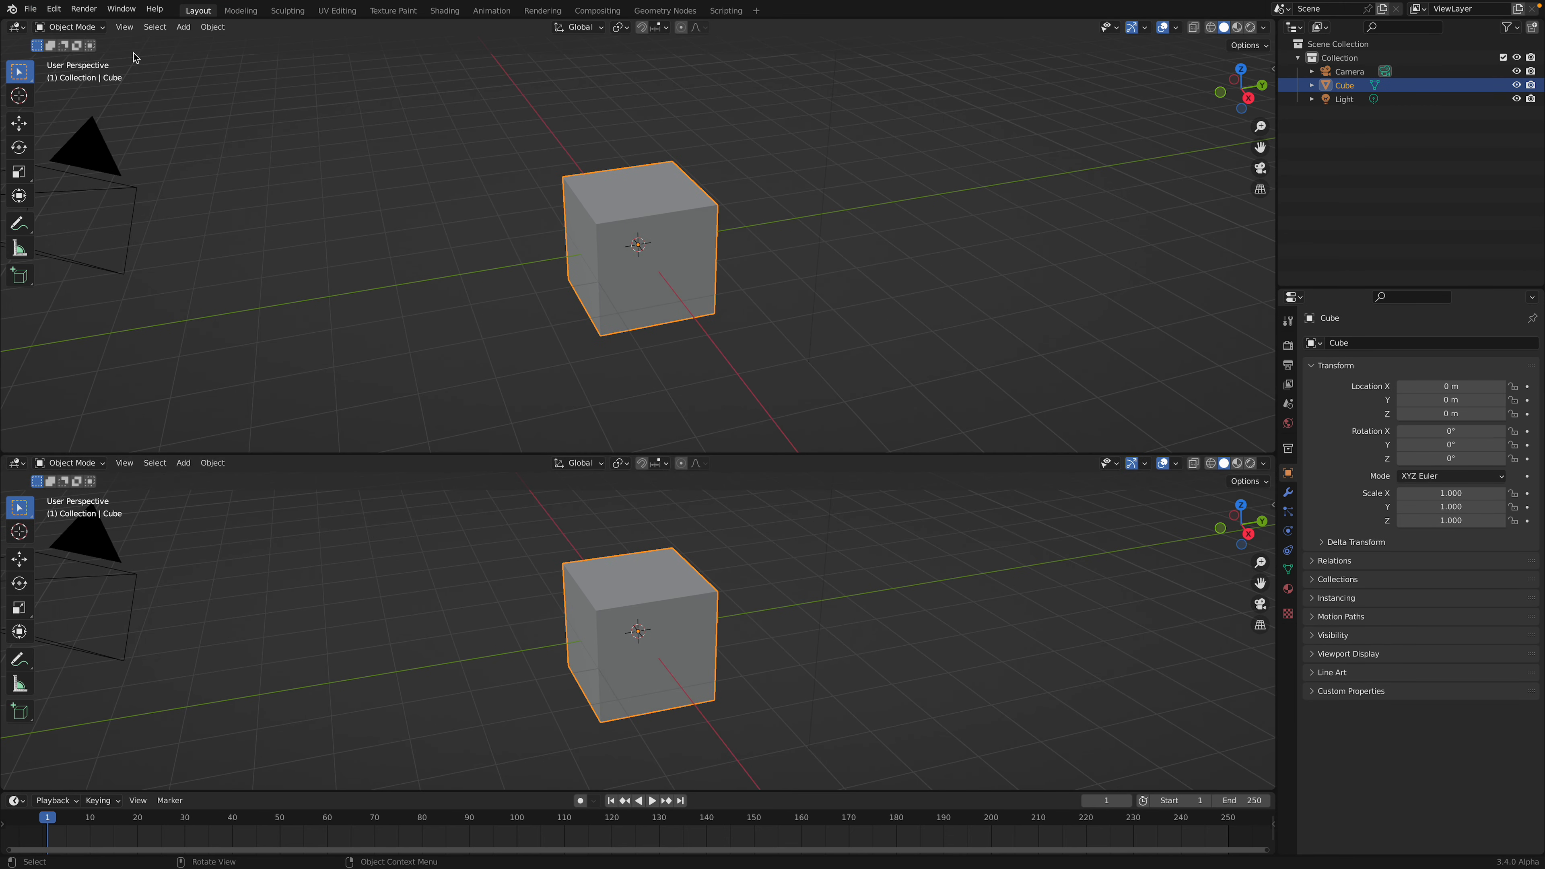
click(17, 27)
click(72, 173)
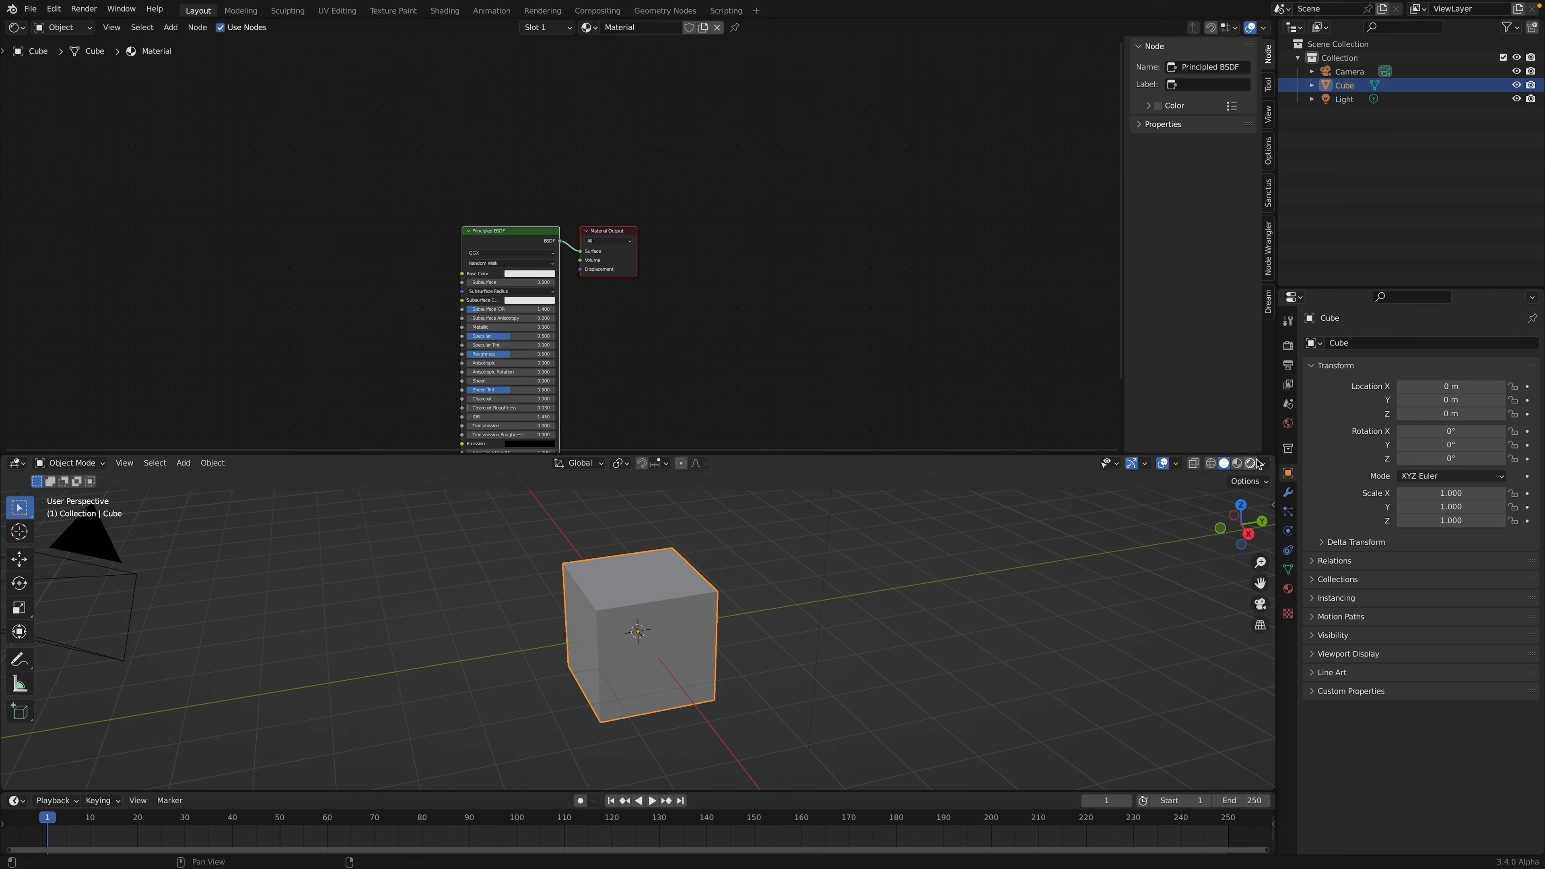
- Split the lower 3D viewport into two side-by-side areas and make the new one an Image Editor
drag(1274, 458, 728, 487)
click(743, 463)
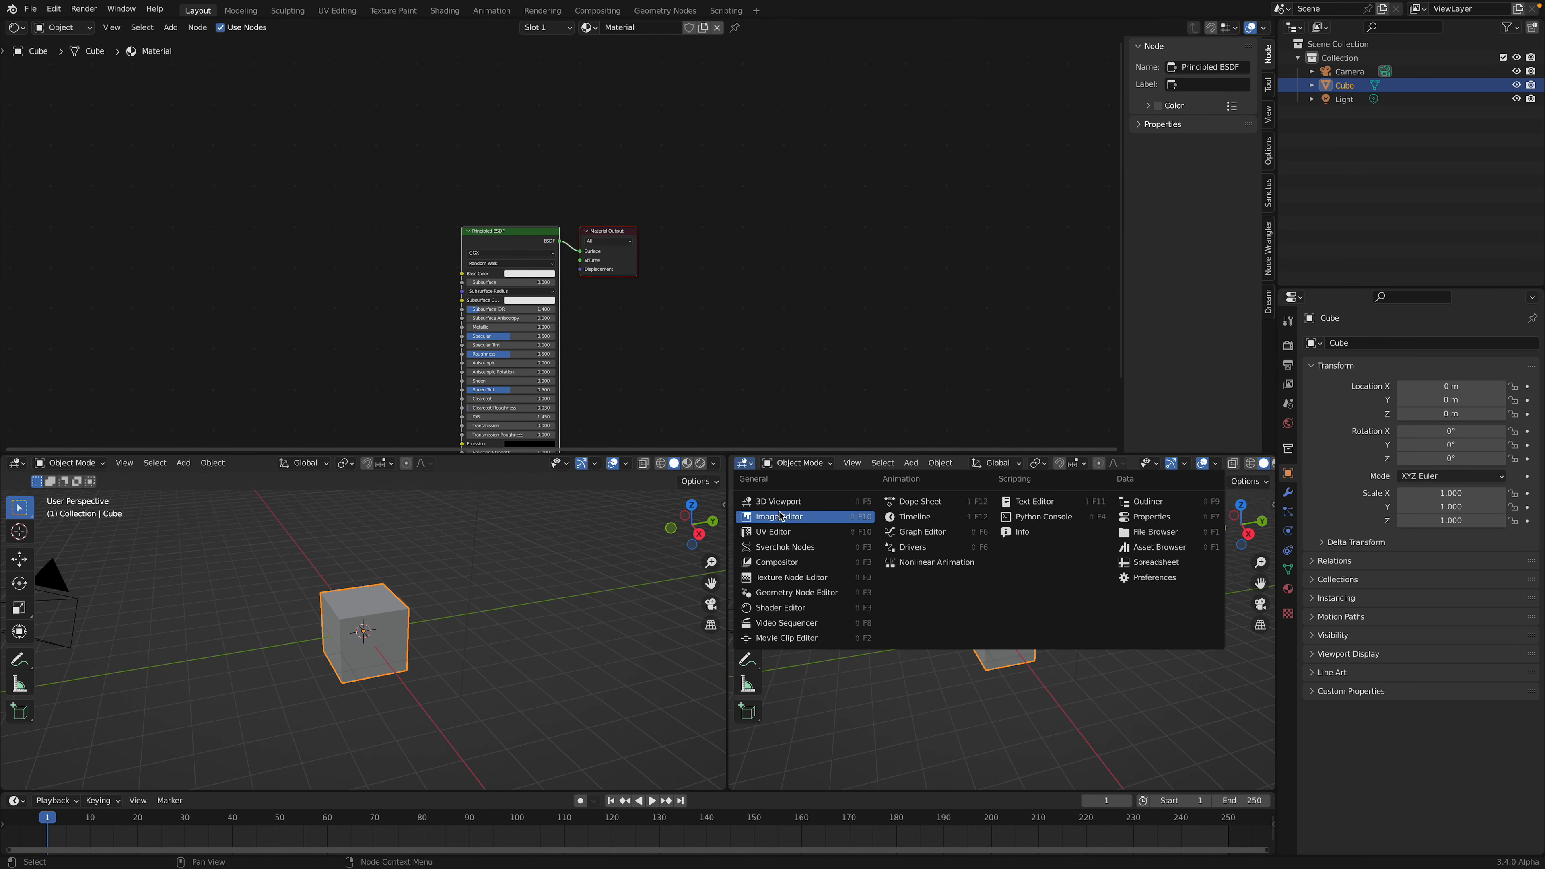
click(791, 517)
- Open the image 3583675252.png from the textures folder inside materialGeneratorTest in the Image Editor
click(1035, 464)
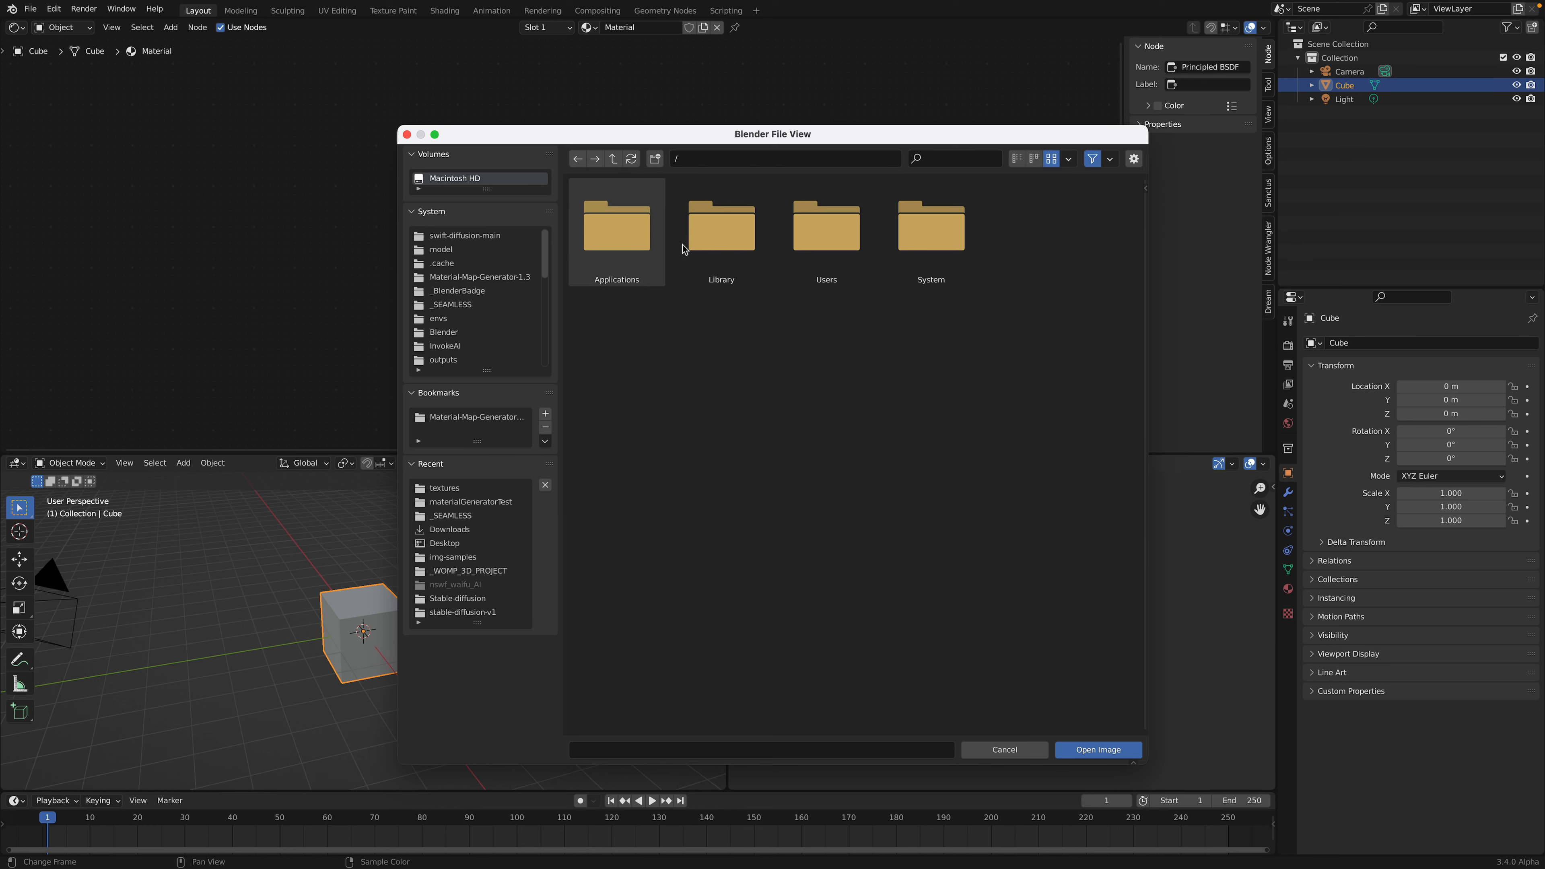
scroll(500, 317, down, 3)
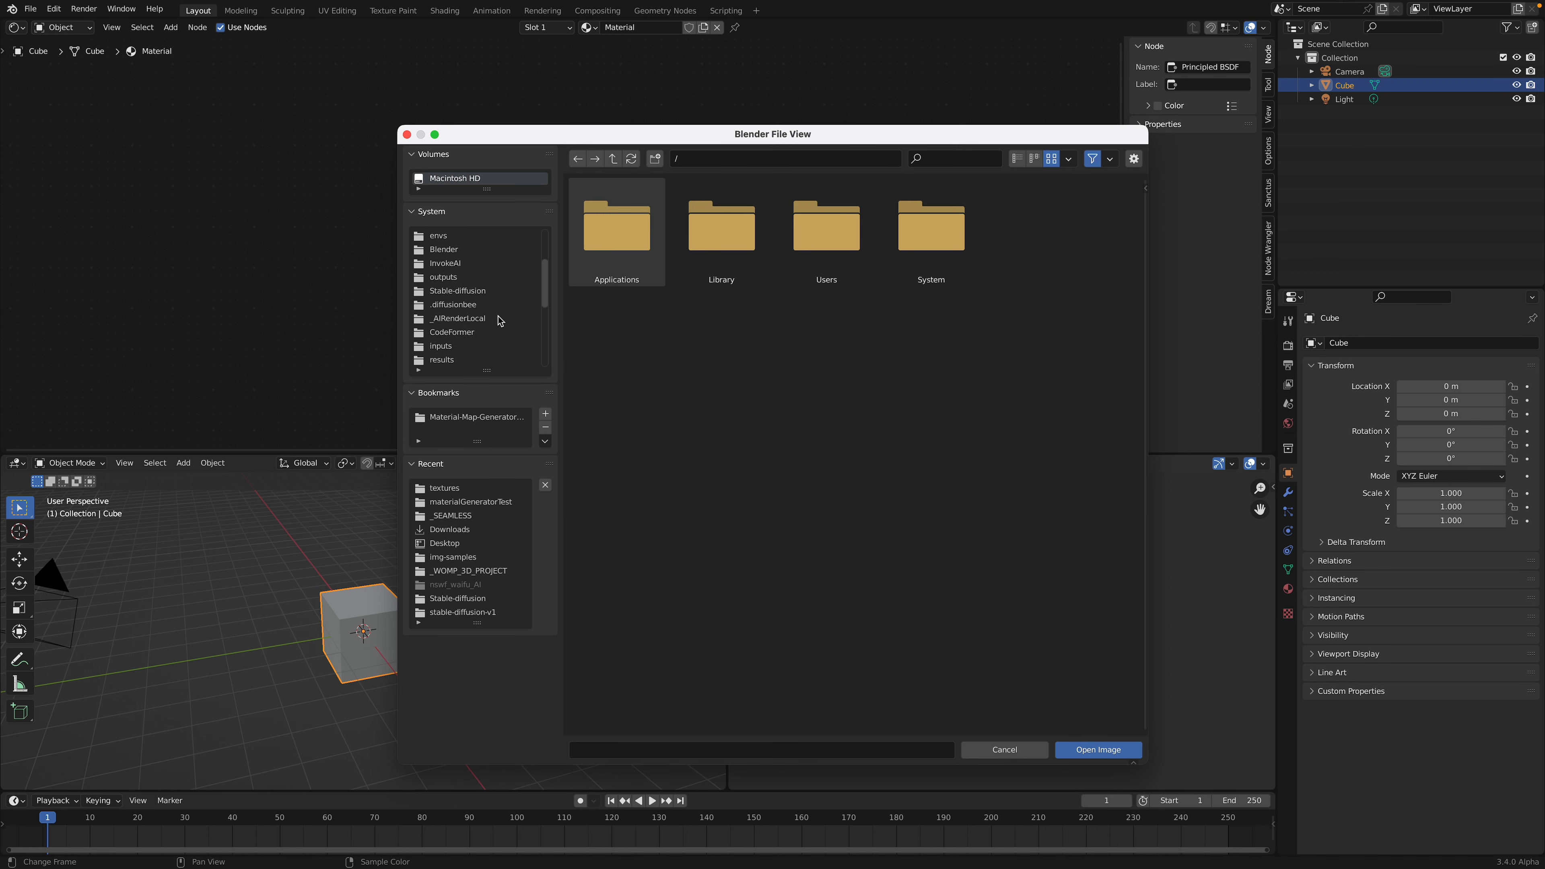
scroll(500, 321, up, 2)
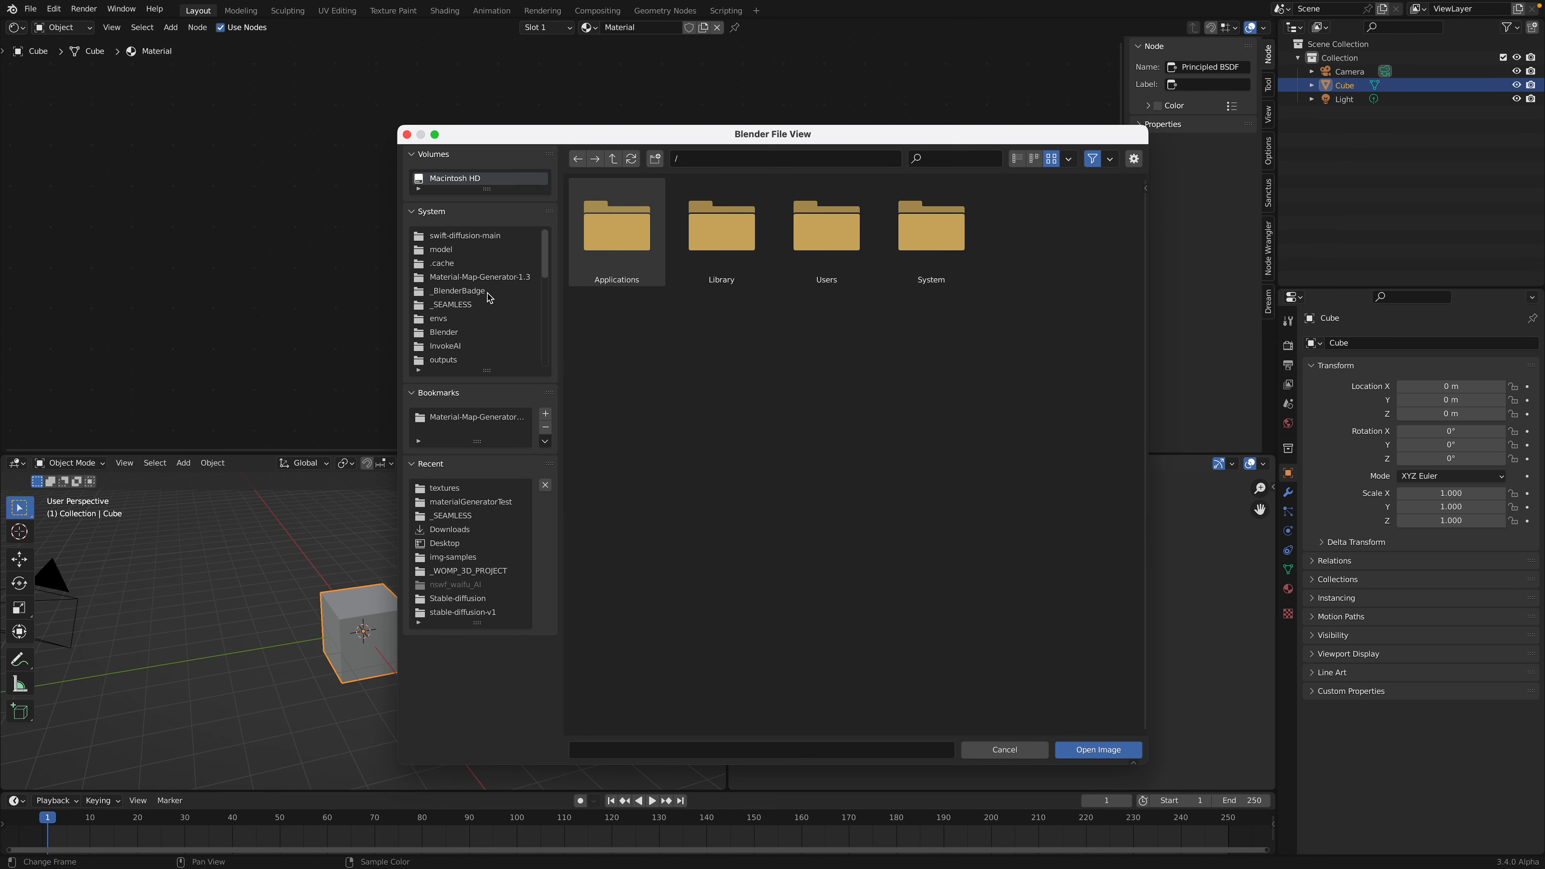
scroll(476, 301, down, 2)
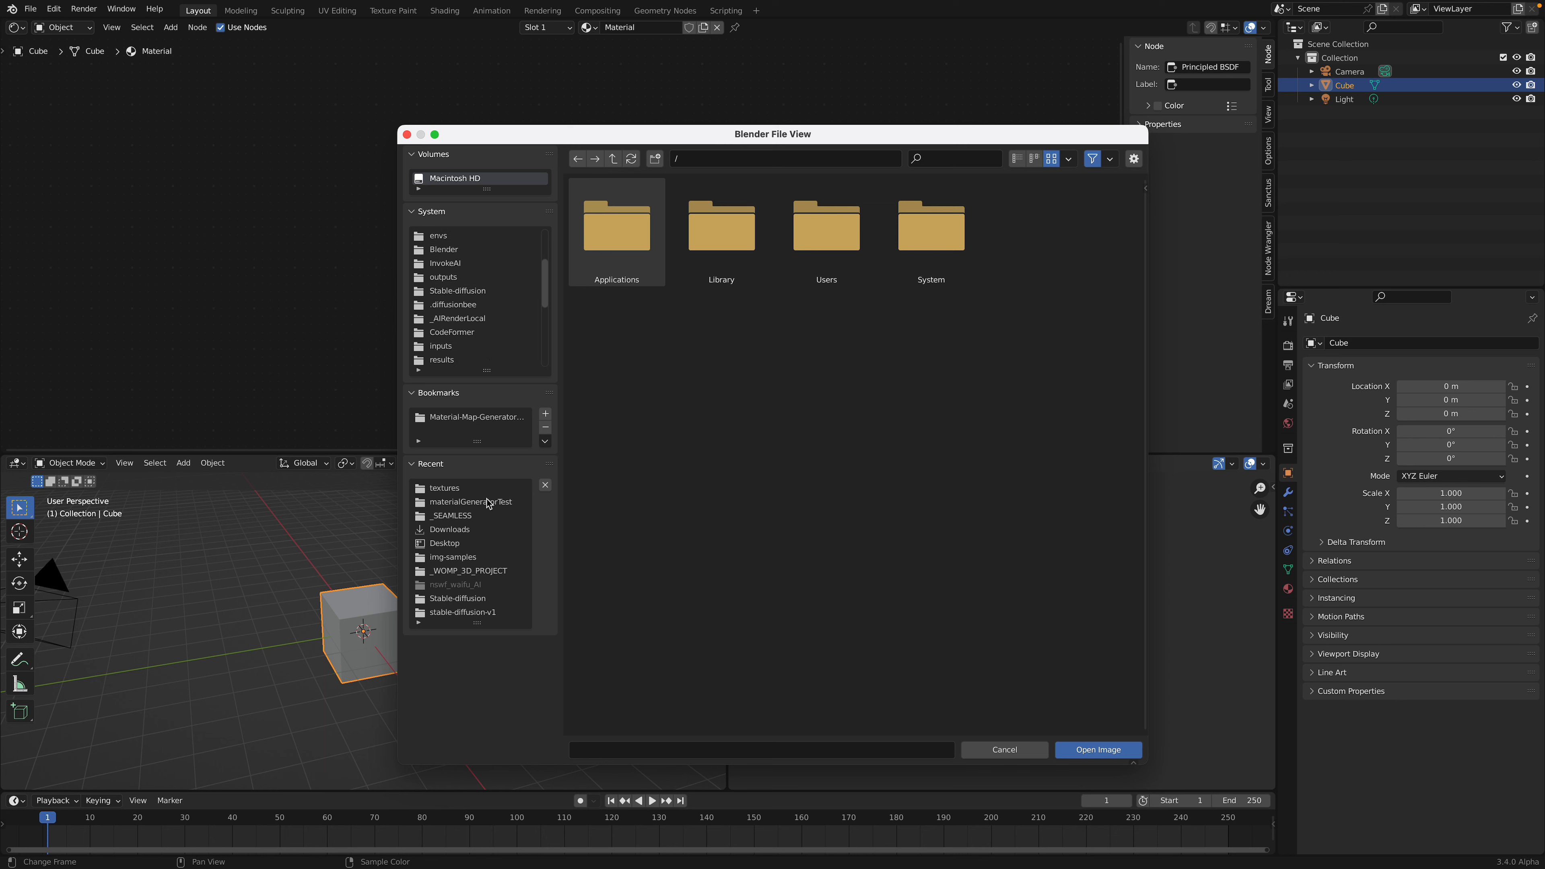
click(473, 538)
click(626, 237)
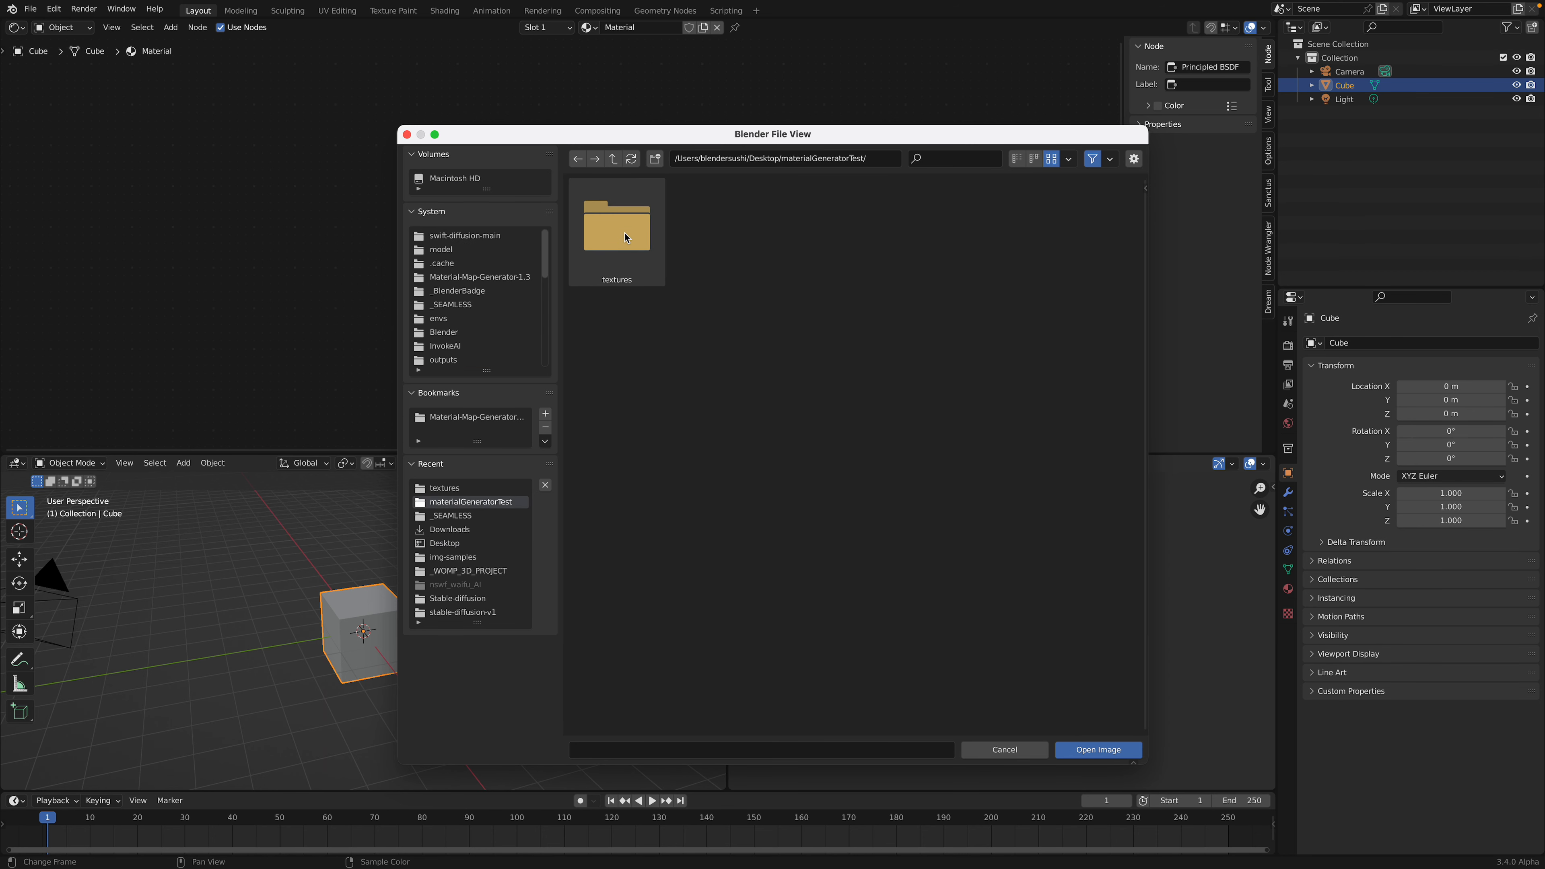
double_click(627, 237)
click(626, 237)
double_click(627, 238)
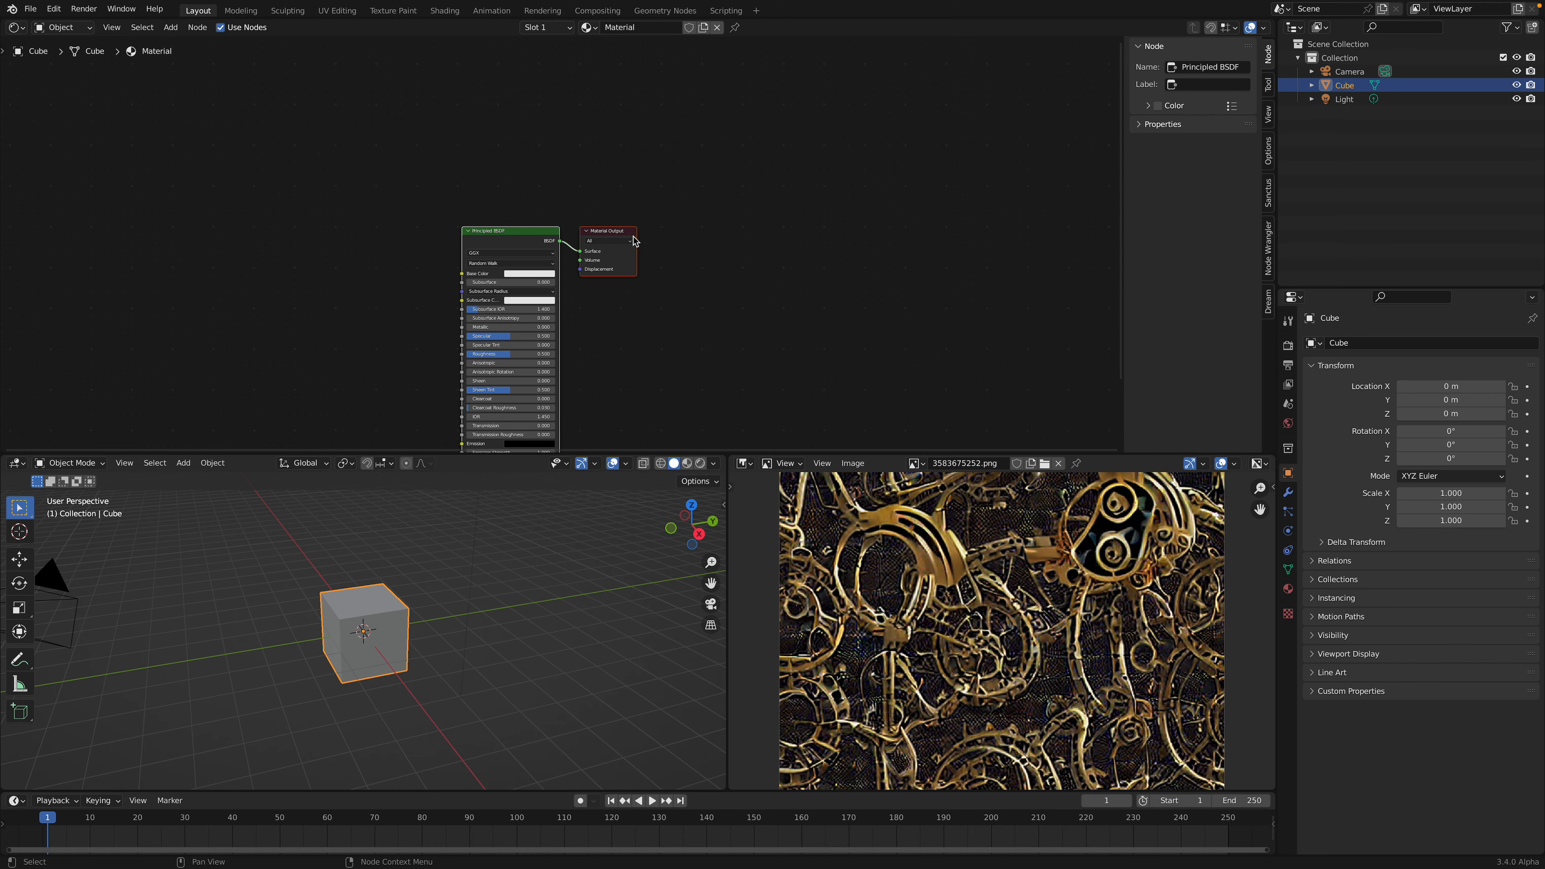
- Add the opened image to the cube's material as an Image Texture node and run Generate Material Maps on it
middle_drag(704, 272, 738, 194)
scroll(560, 238, up, 4)
middle_drag(543, 230, 582, 208)
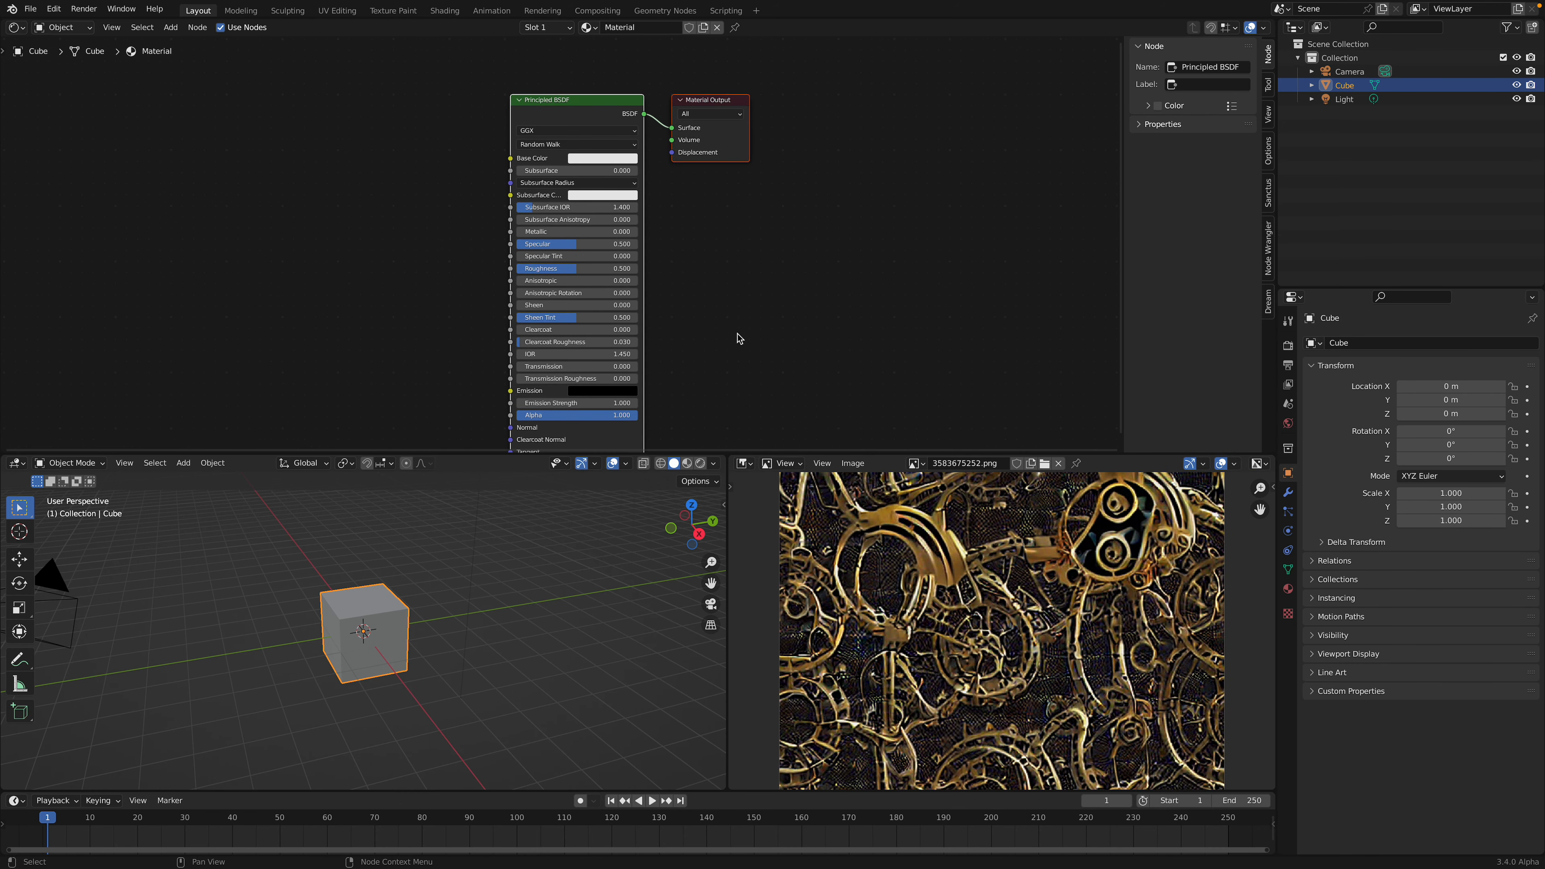
drag(915, 463, 479, 293)
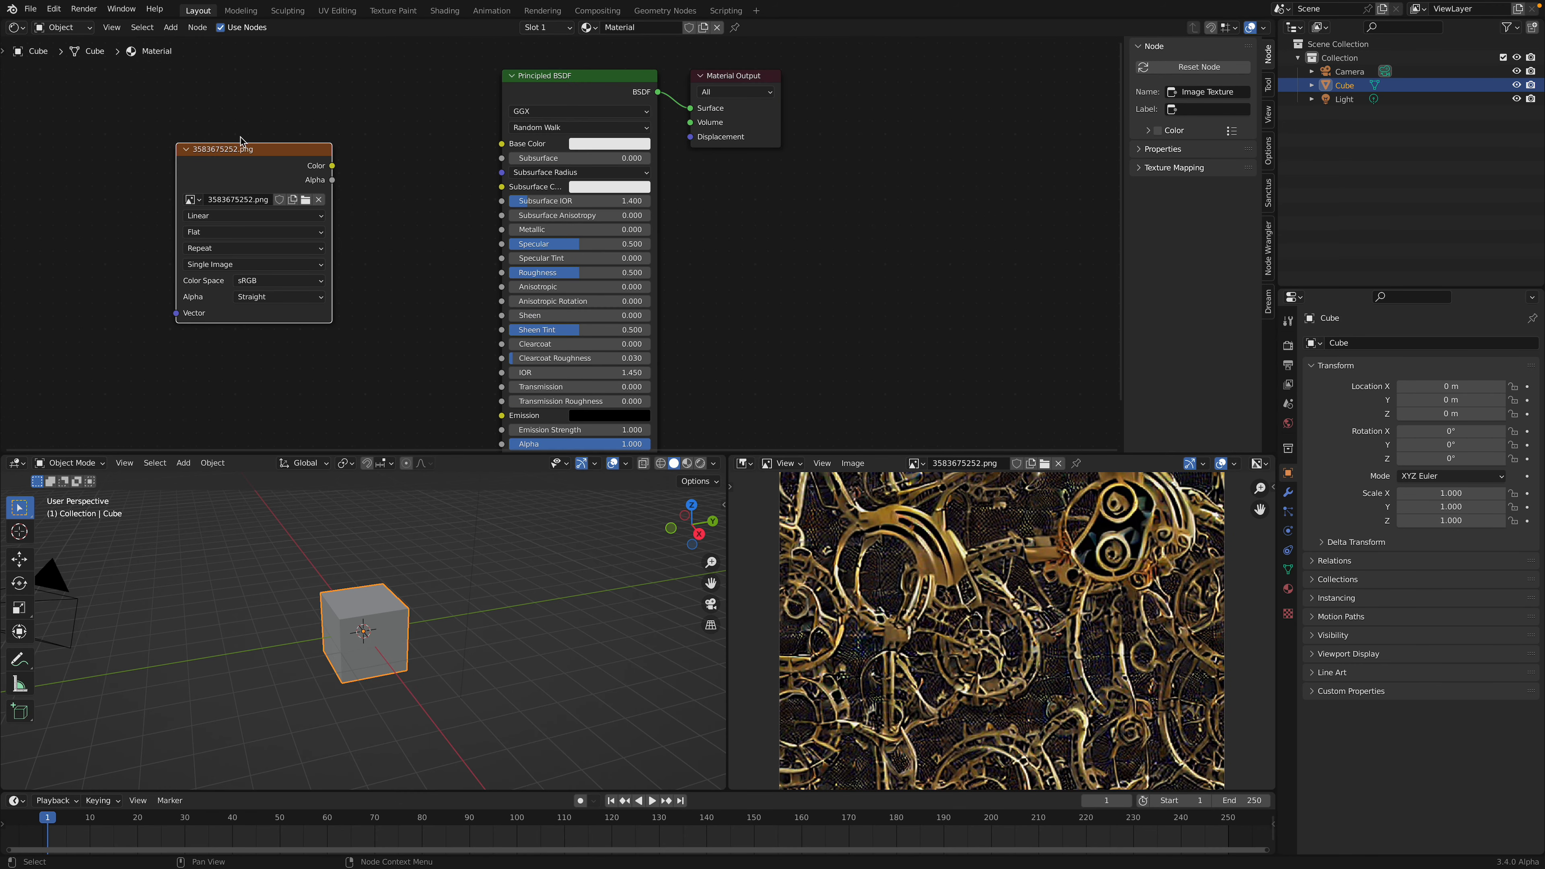
click(197, 27)
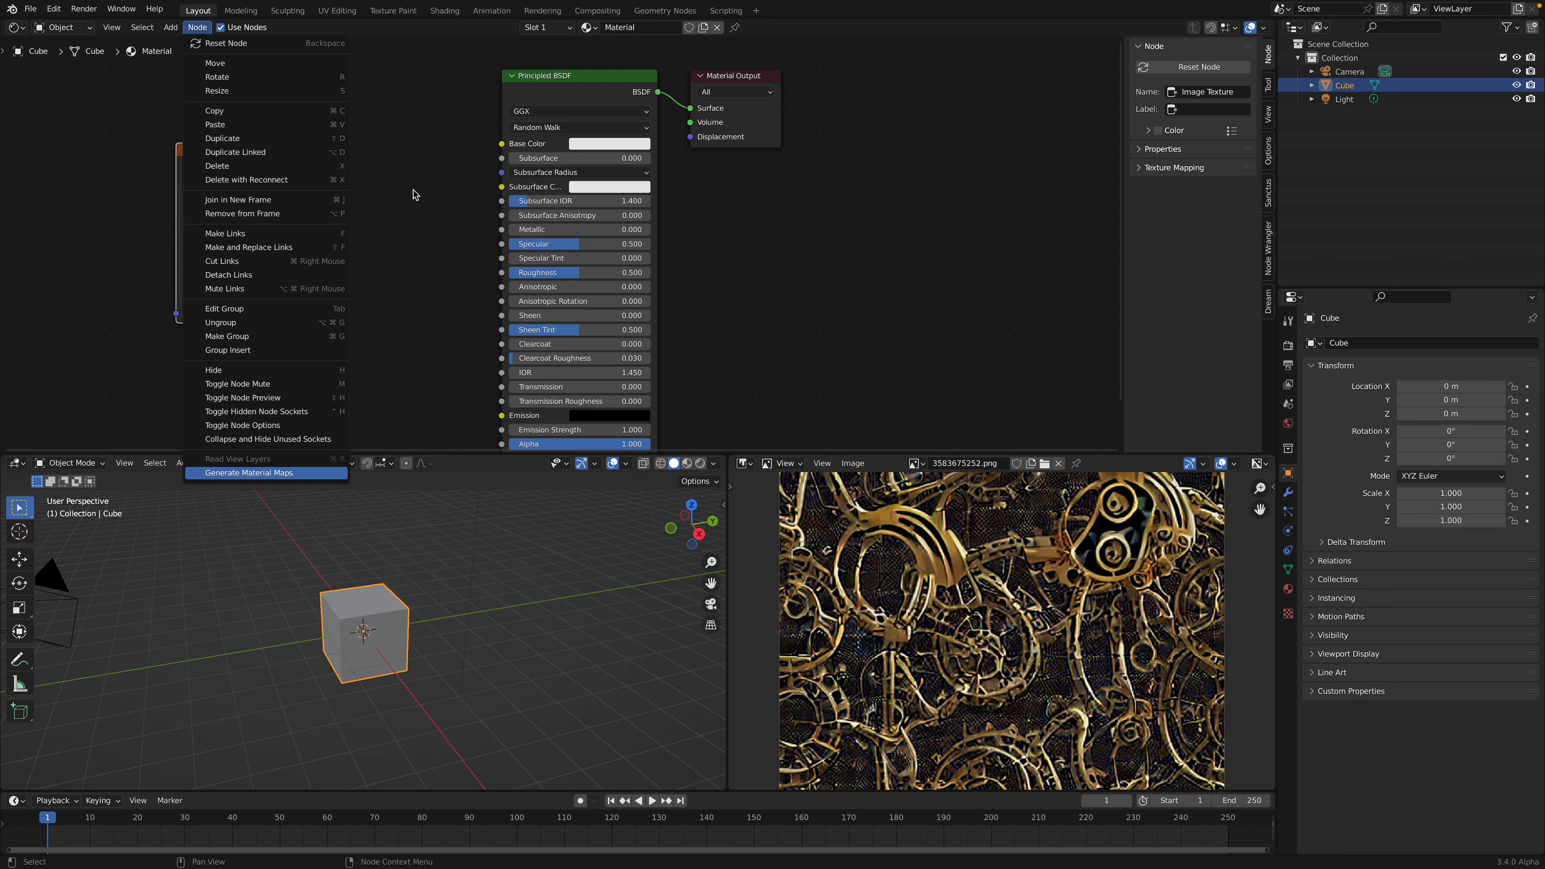
- Switch to the Lexica page in Safari and look through the variants of the seamless steampunk headphones pattern
key(ctrl+Left)
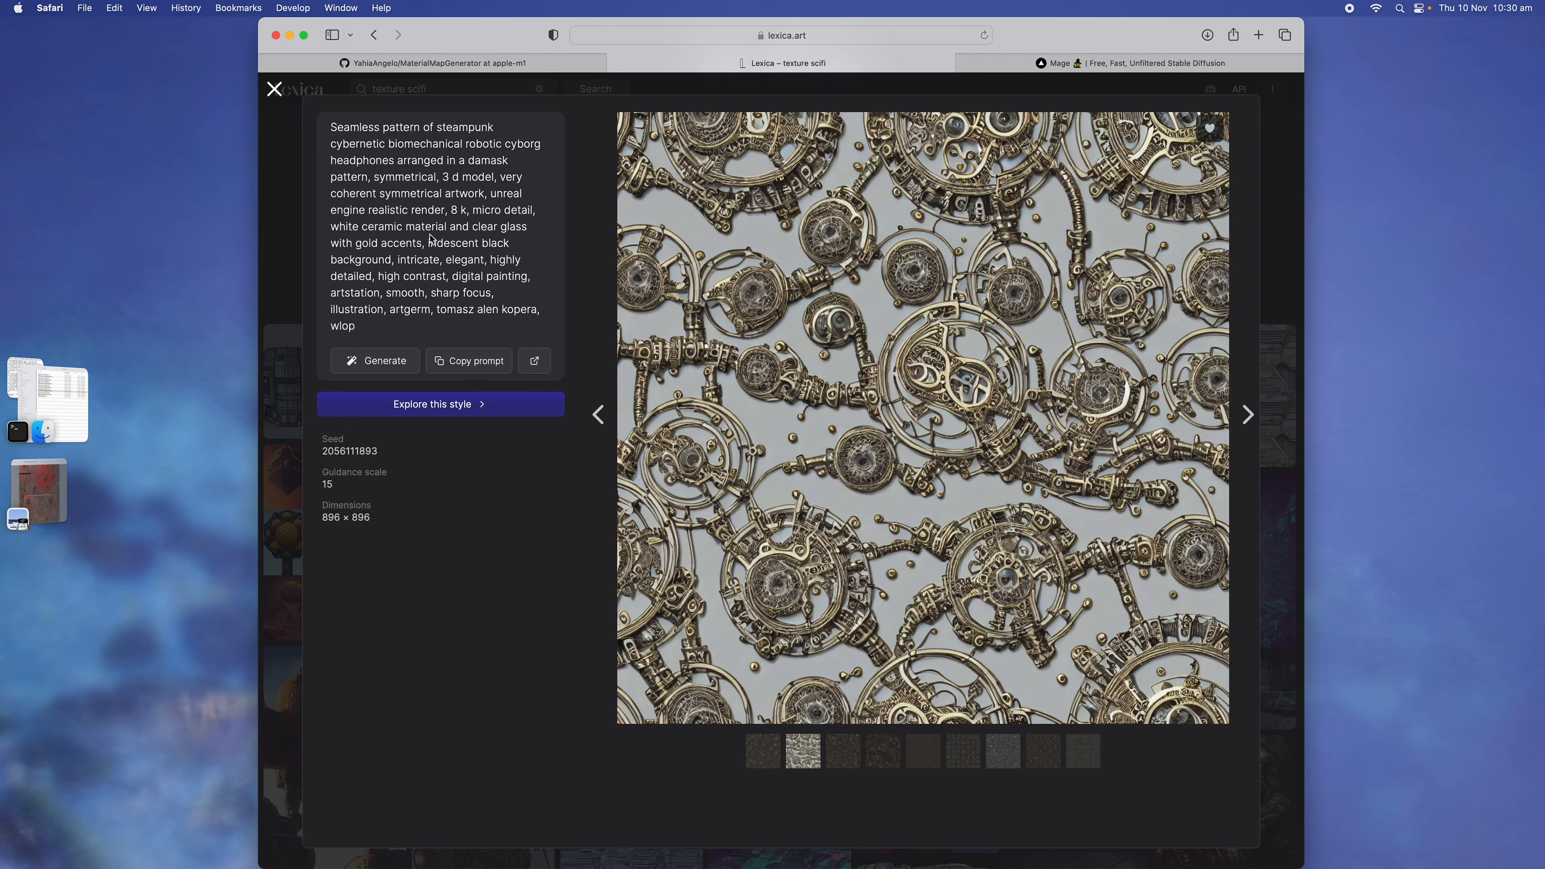
drag(429, 243, 391, 259)
click(843, 755)
click(930, 754)
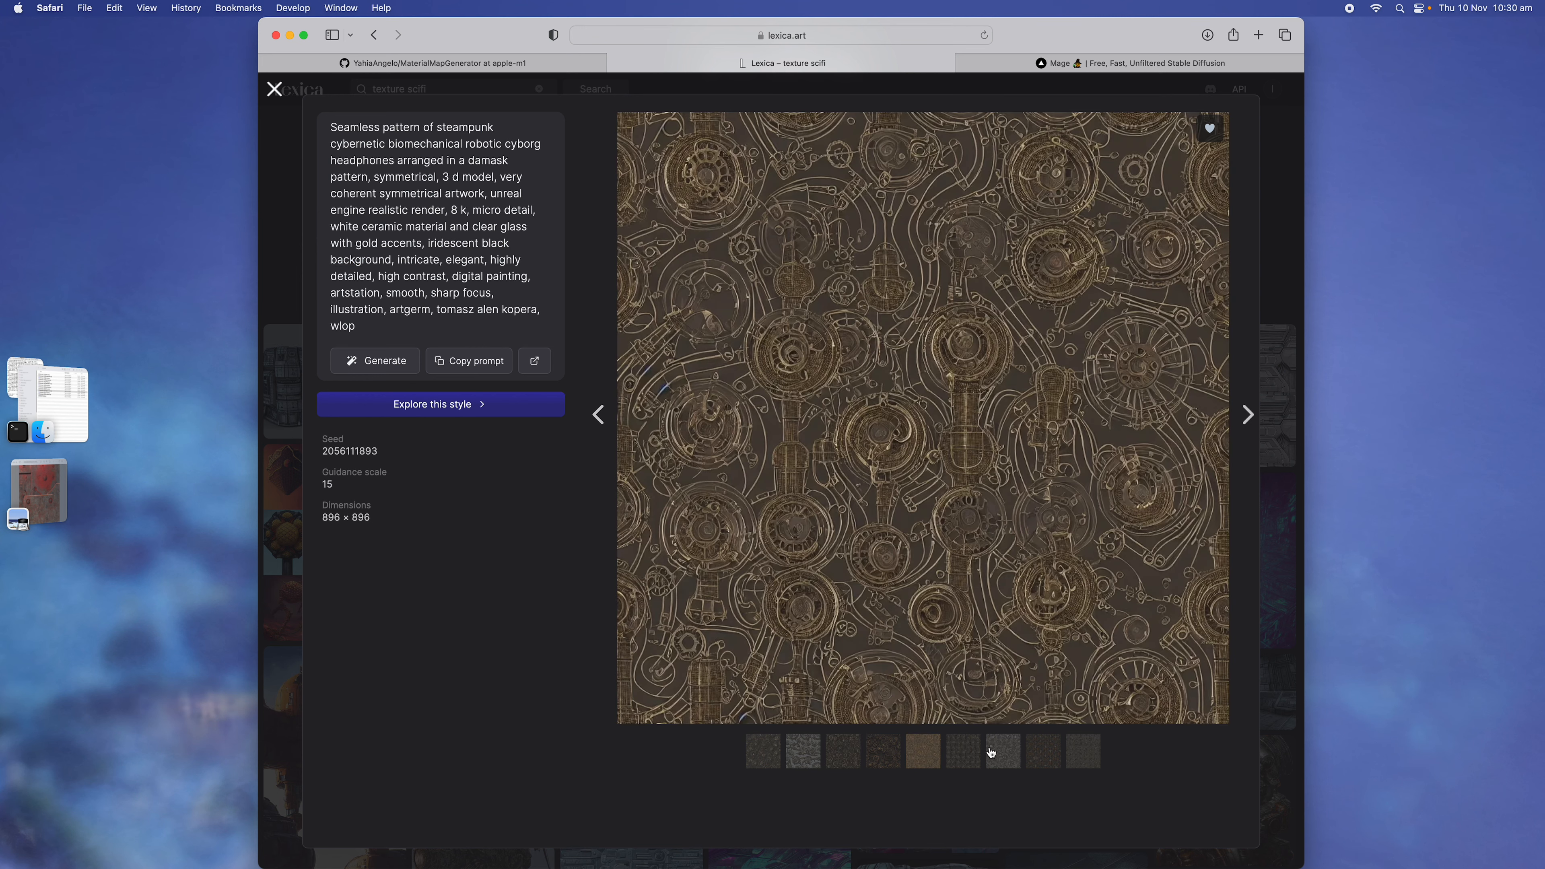
click(991, 754)
click(1072, 759)
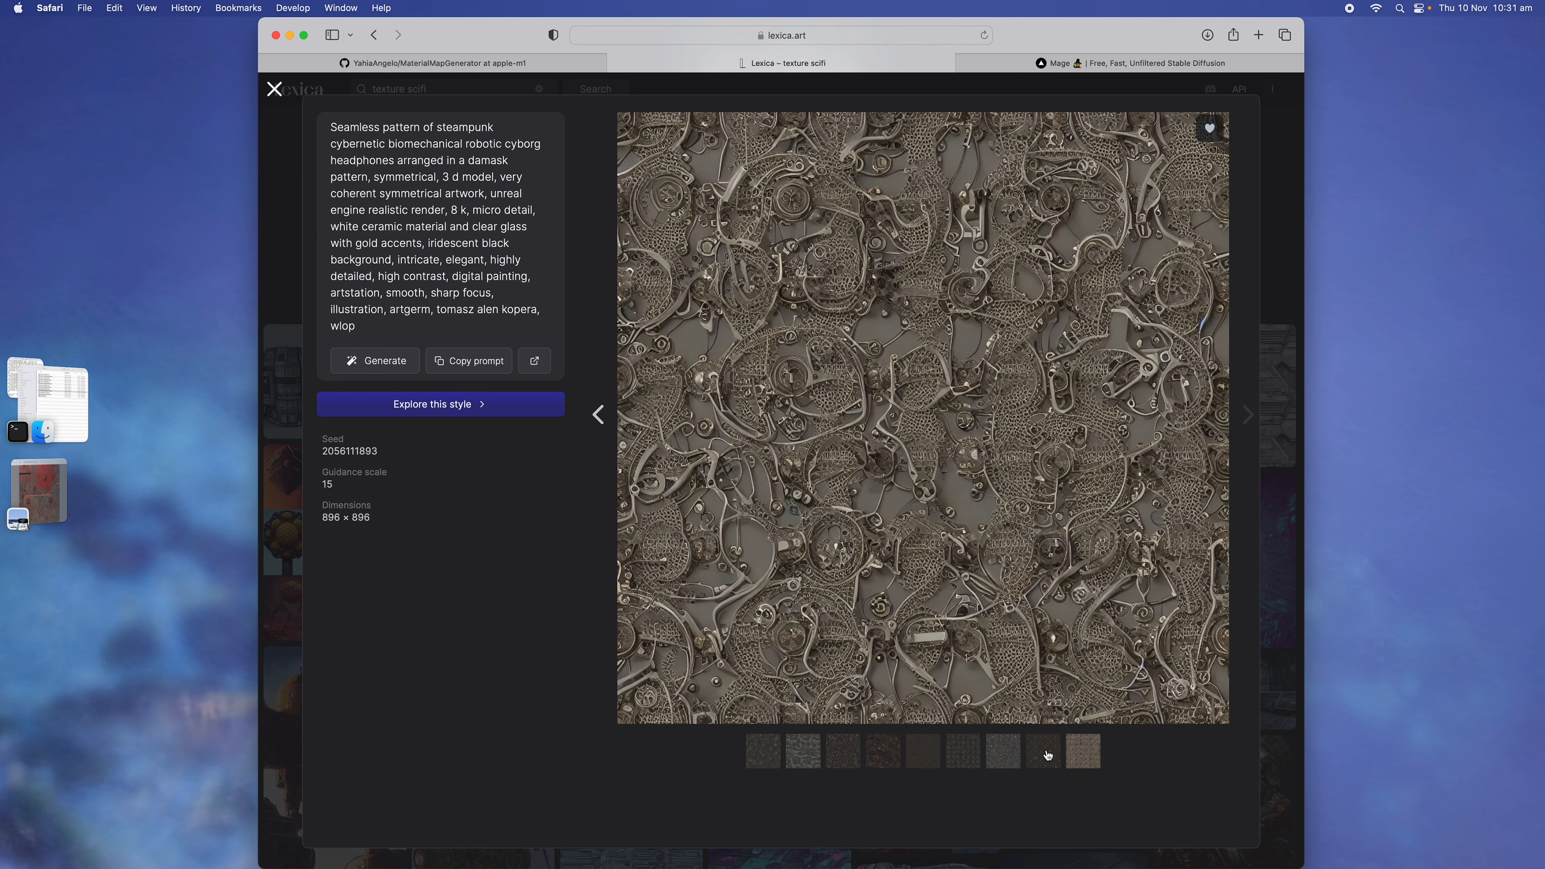
click(1045, 753)
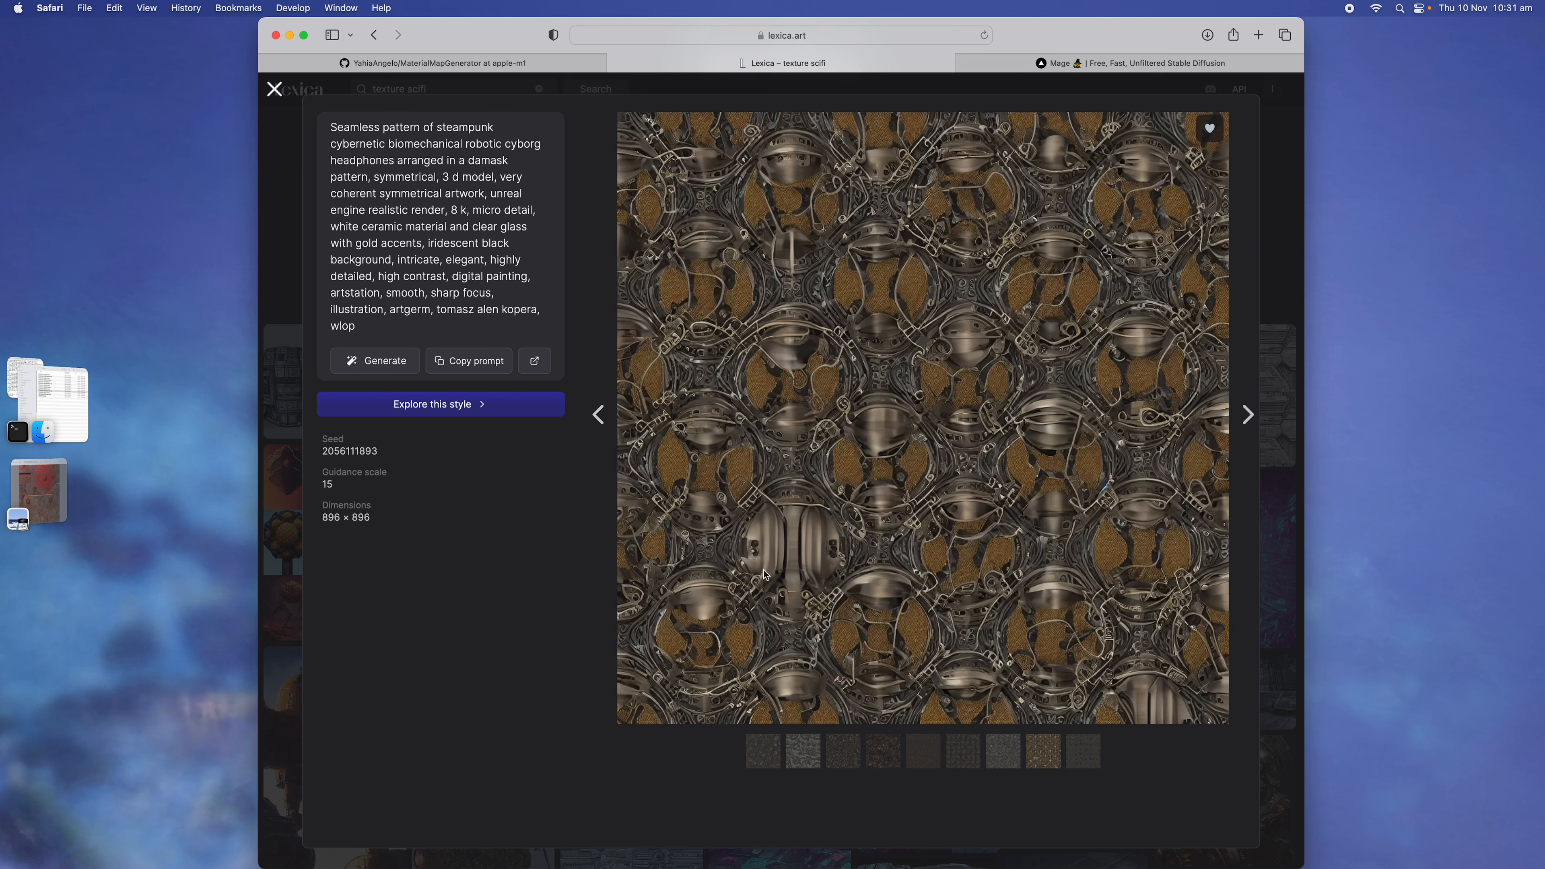
- Return to the "texture scifi" results and browse for another texture, checking the seamless steampunk guitars pattern
click(274, 90)
scroll(597, 479, down, 10)
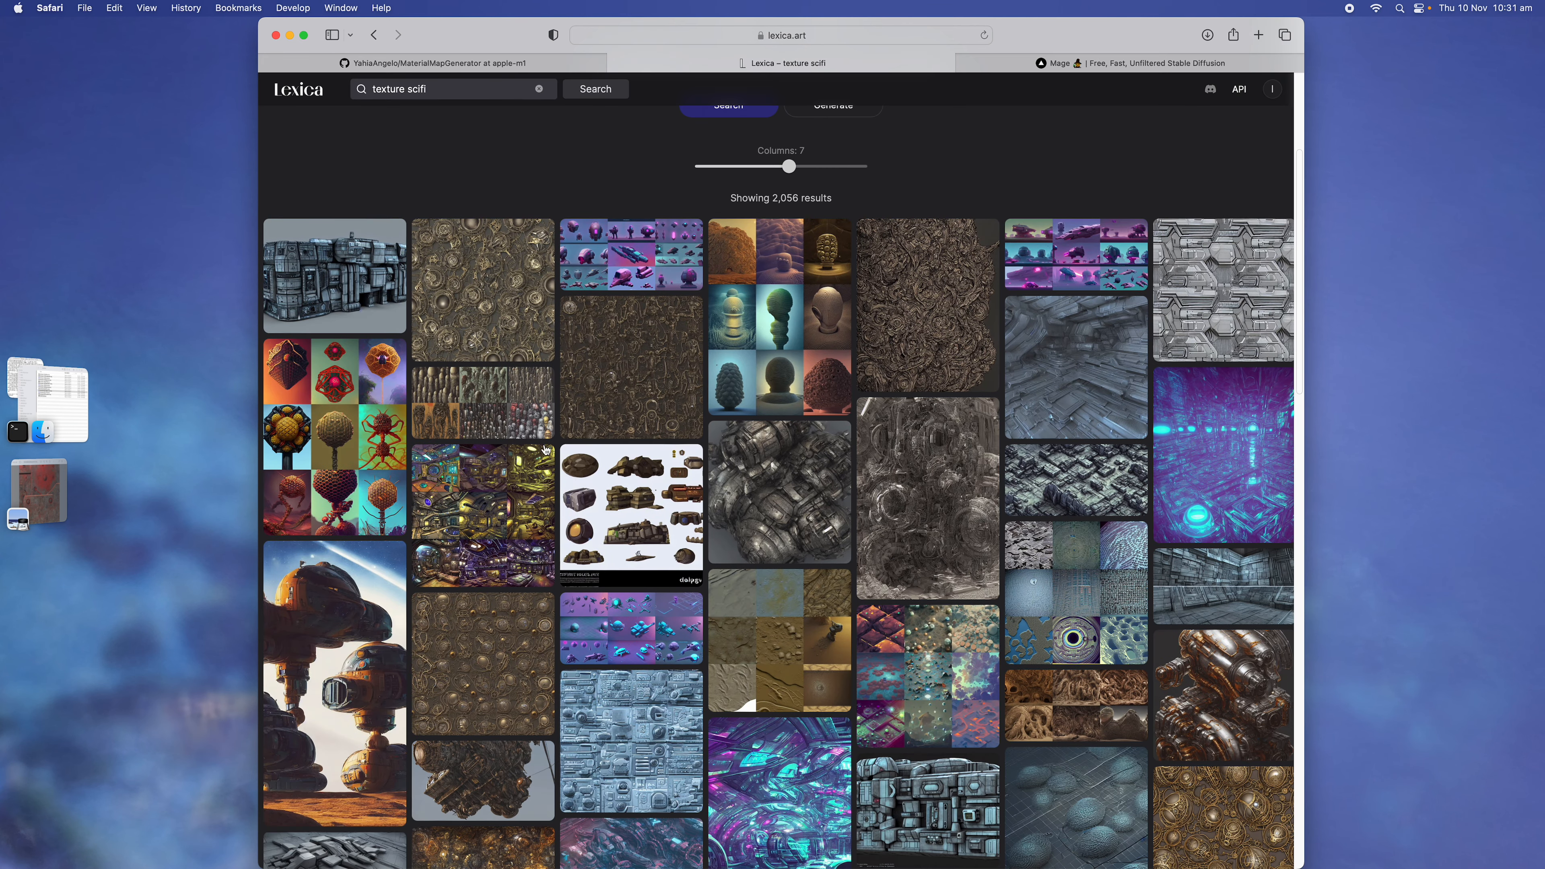
scroll(596, 479, down, 3)
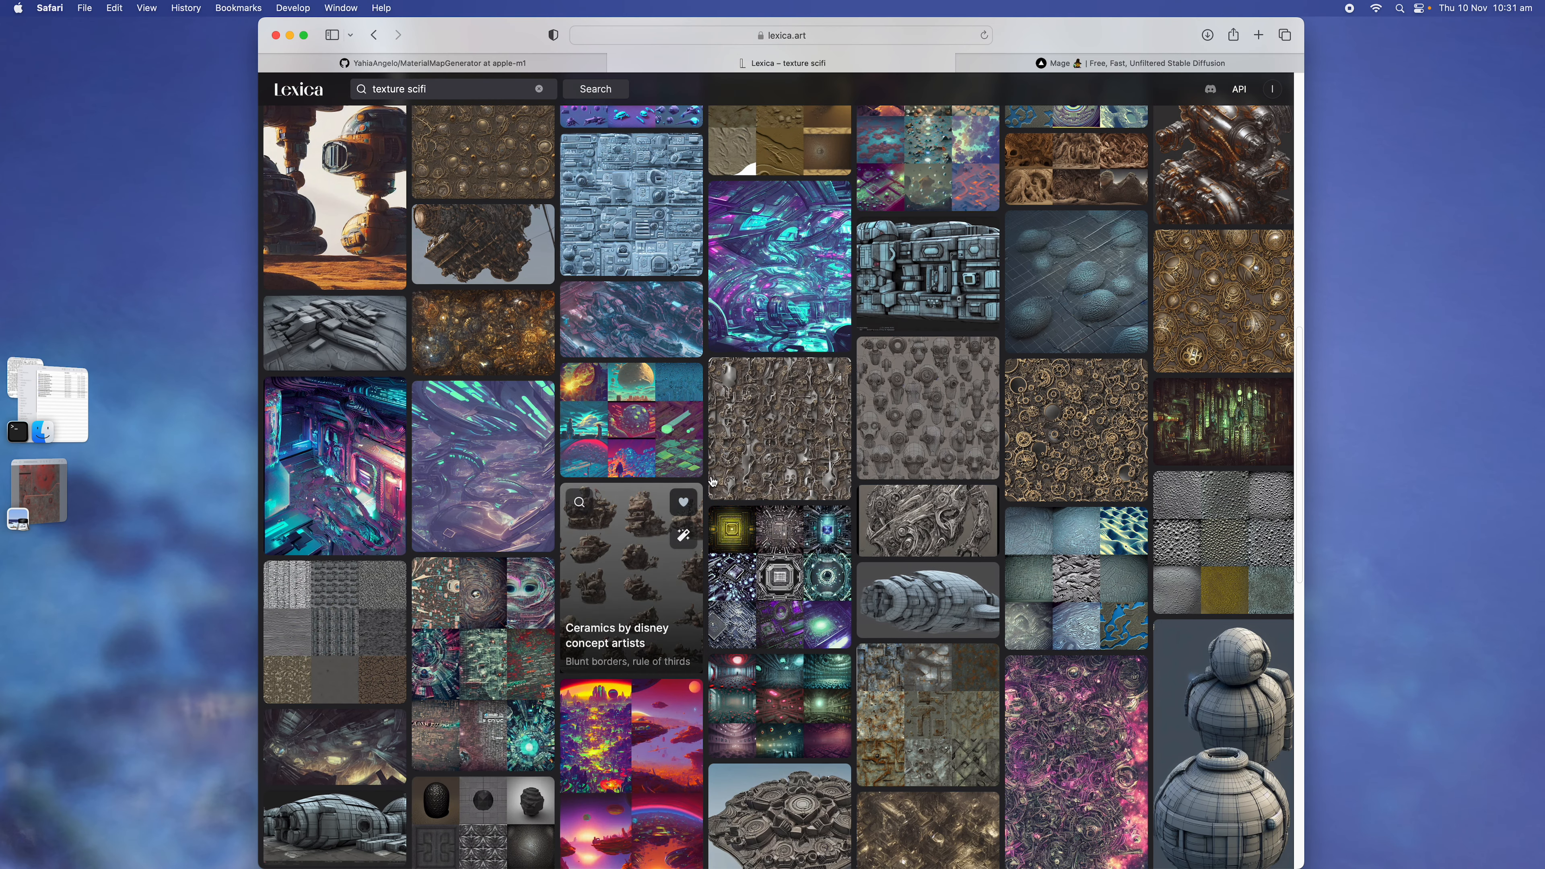
mouse_move(796, 471)
click(791, 404)
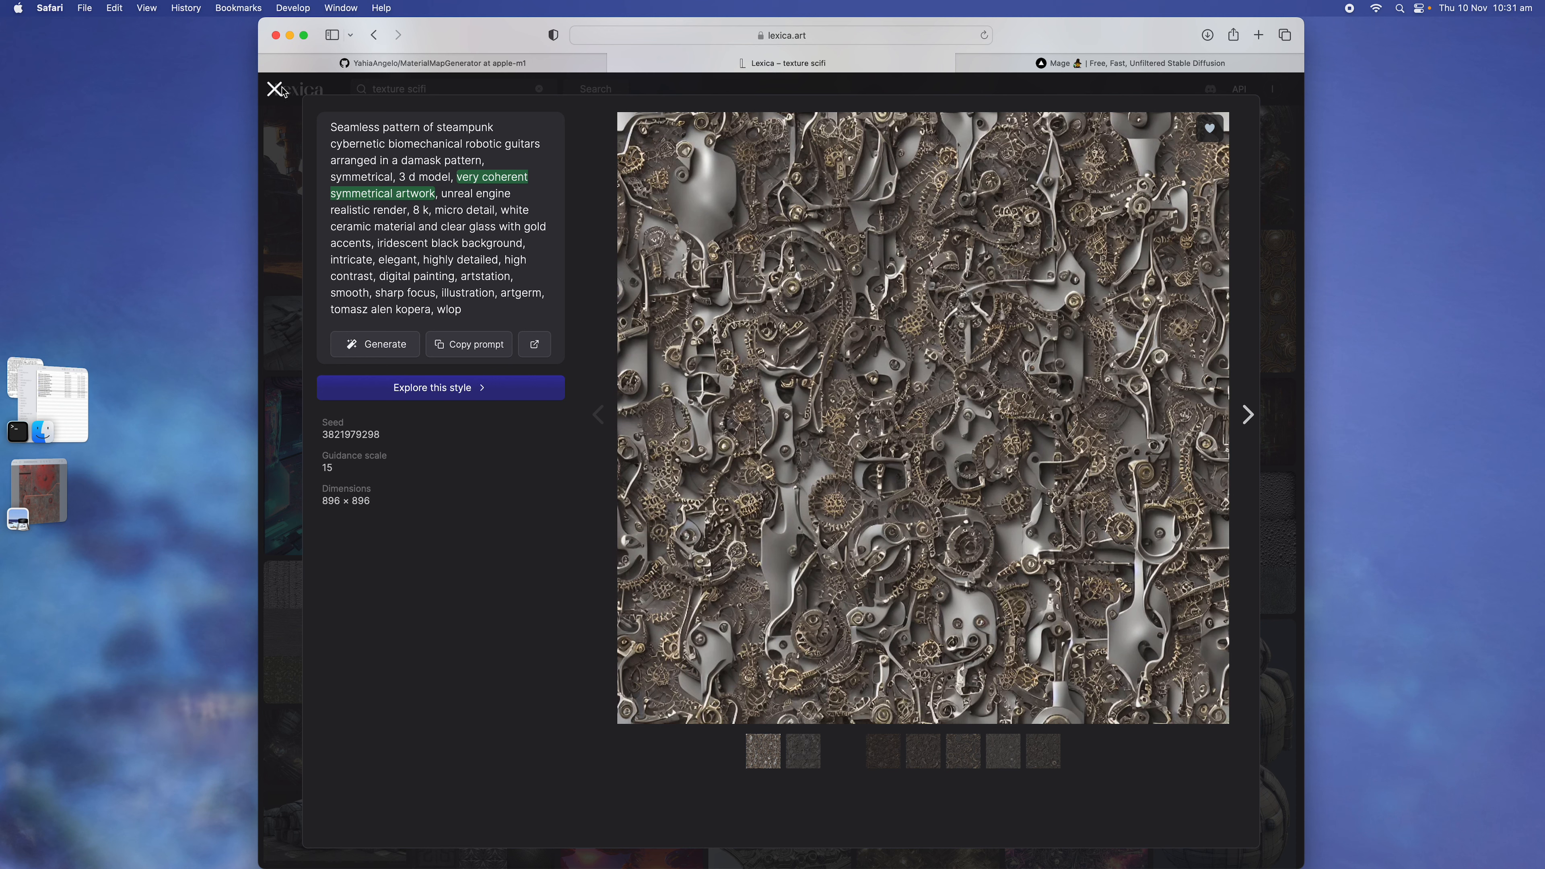
key(Escape)
scroll(895, 497, down, 5)
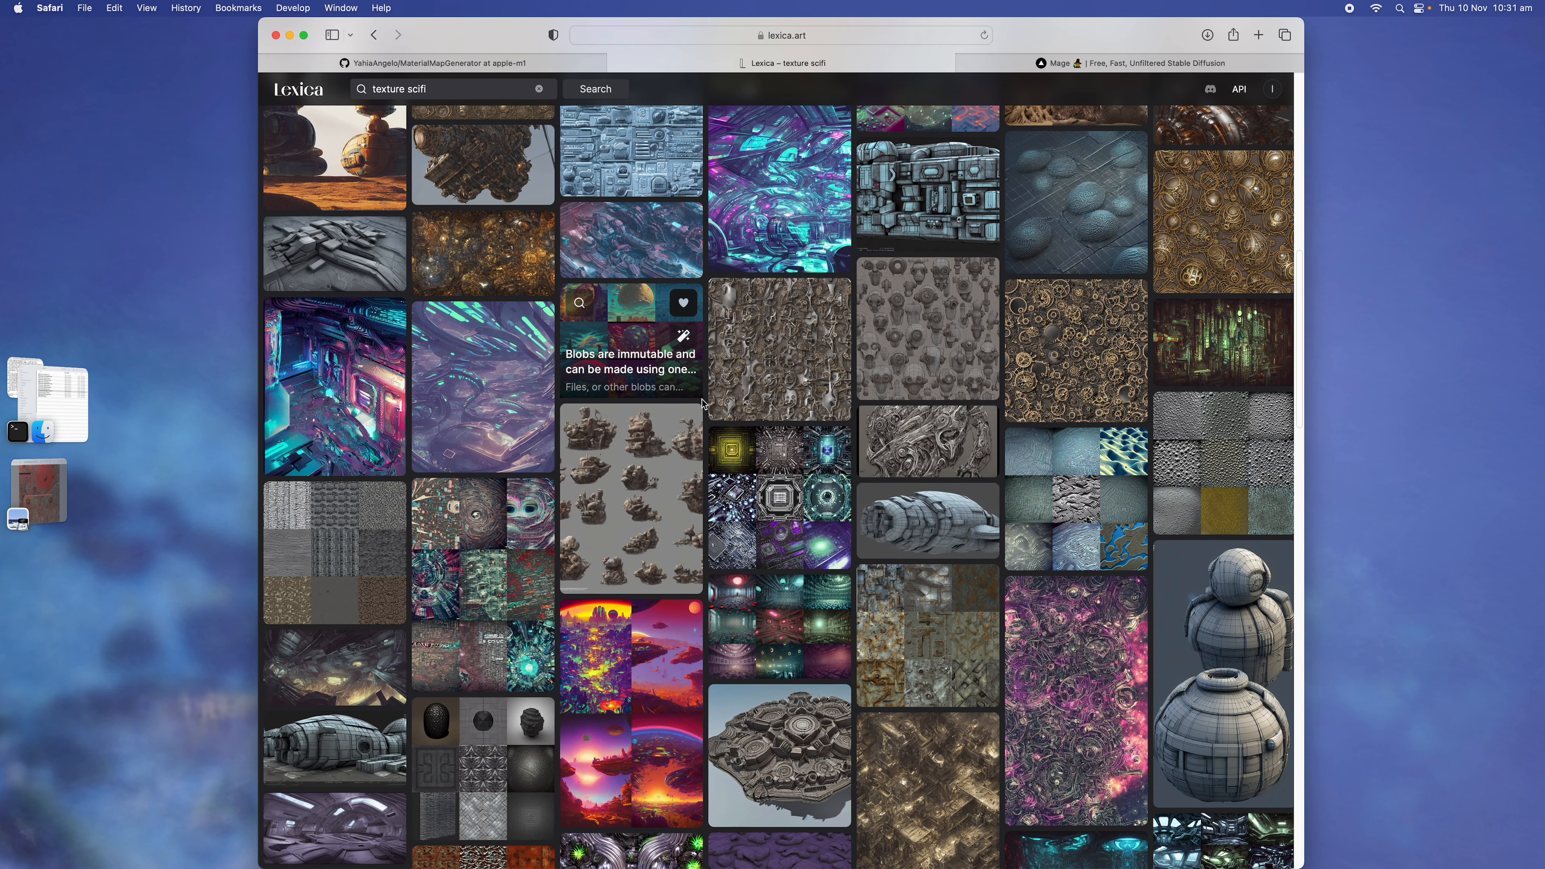
scroll(895, 497, down, 5)
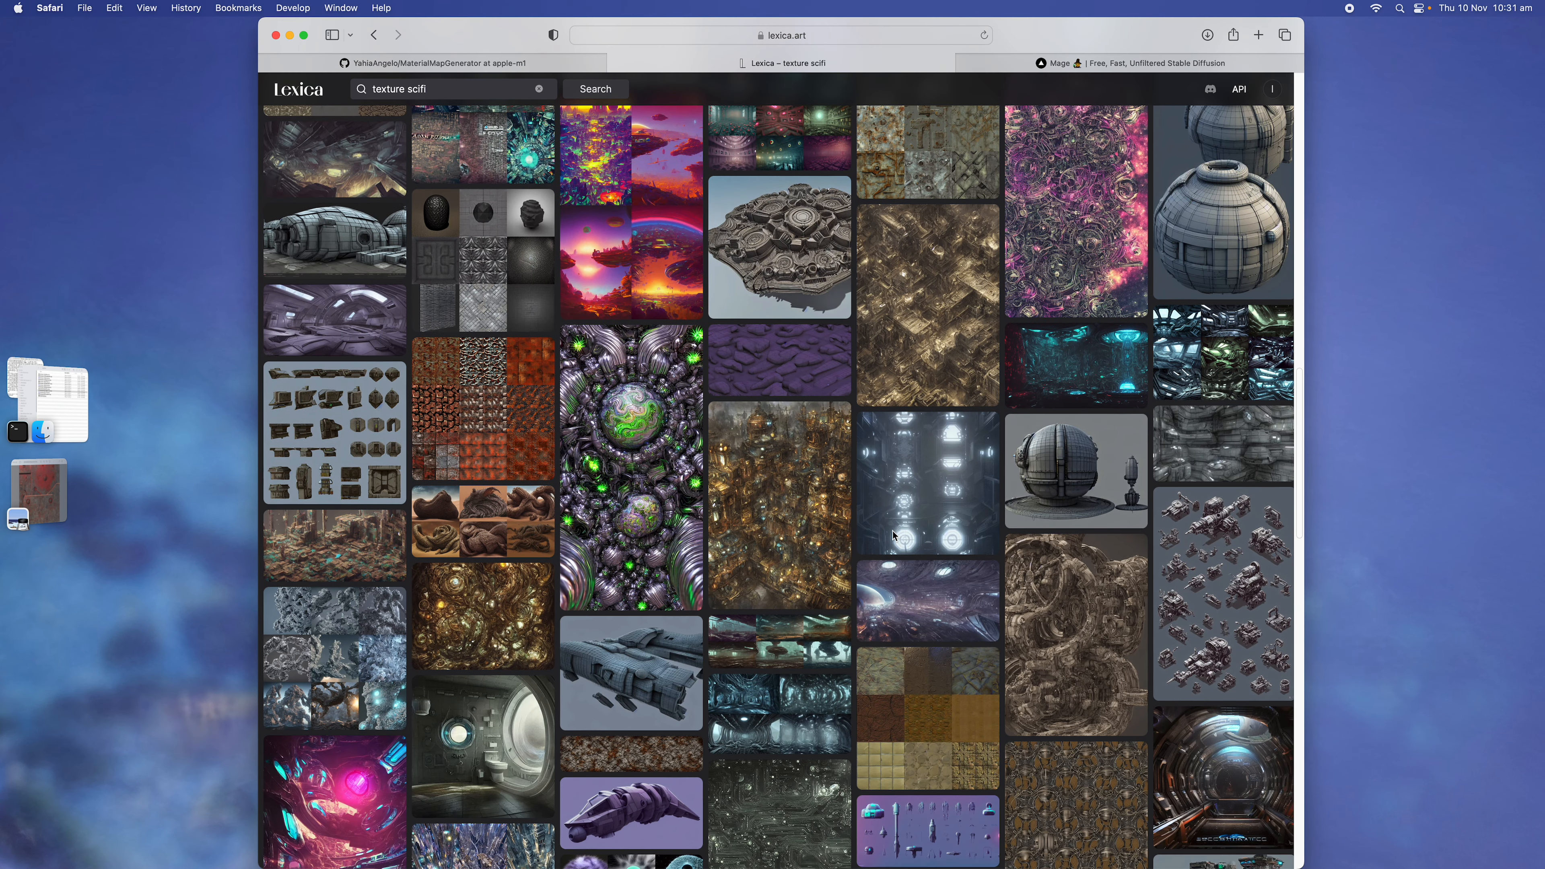
mouse_move(630, 459)
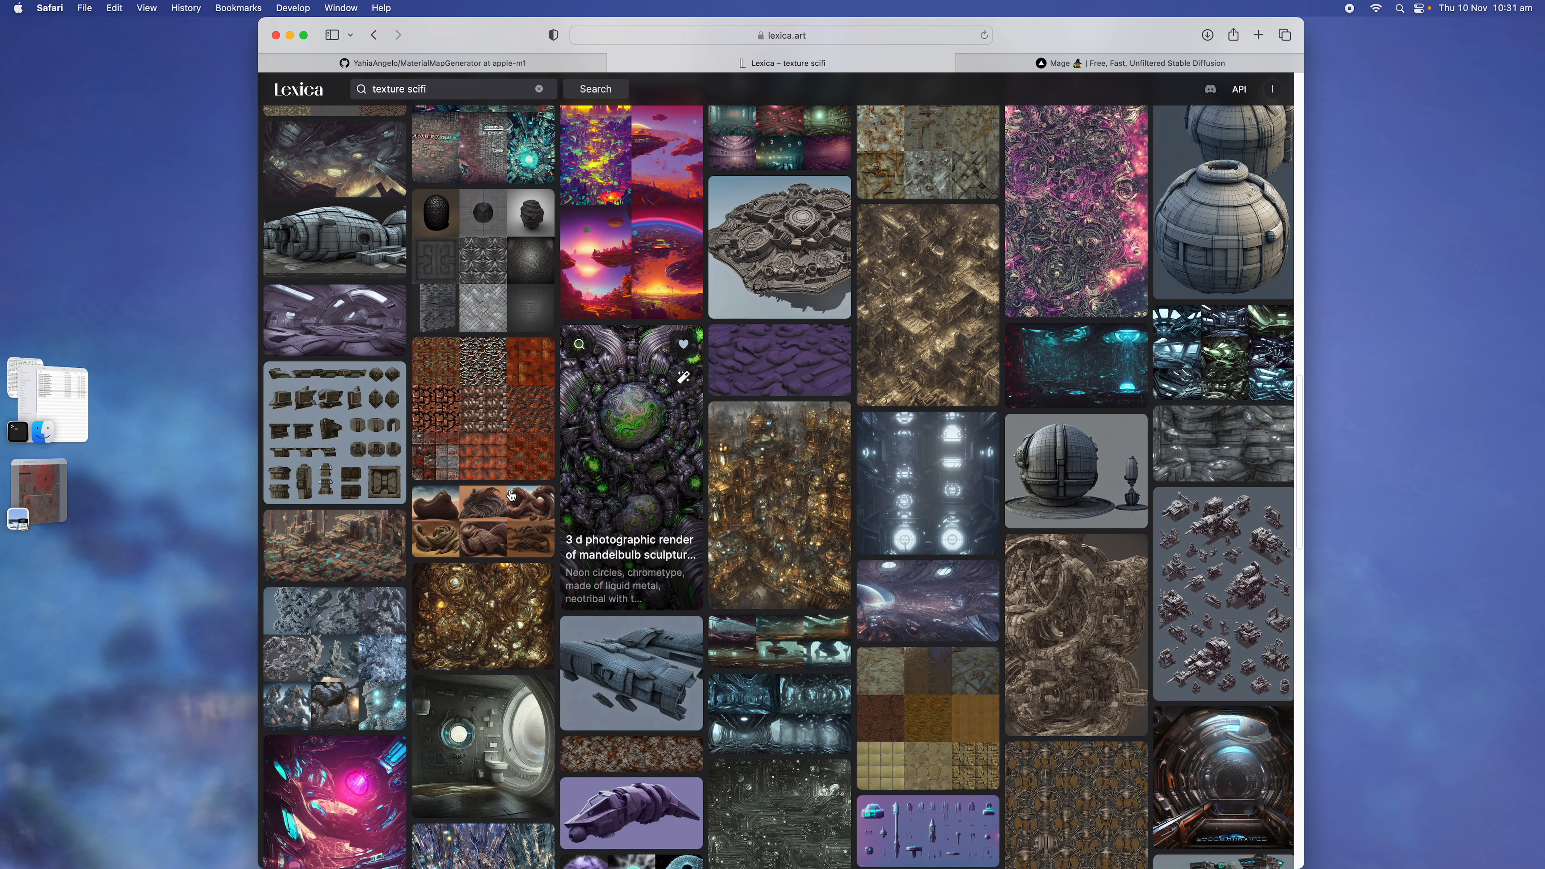
- Copy the prompt of the golden music studio machinery image and replace the old mage.space prompt with it
click(512, 584)
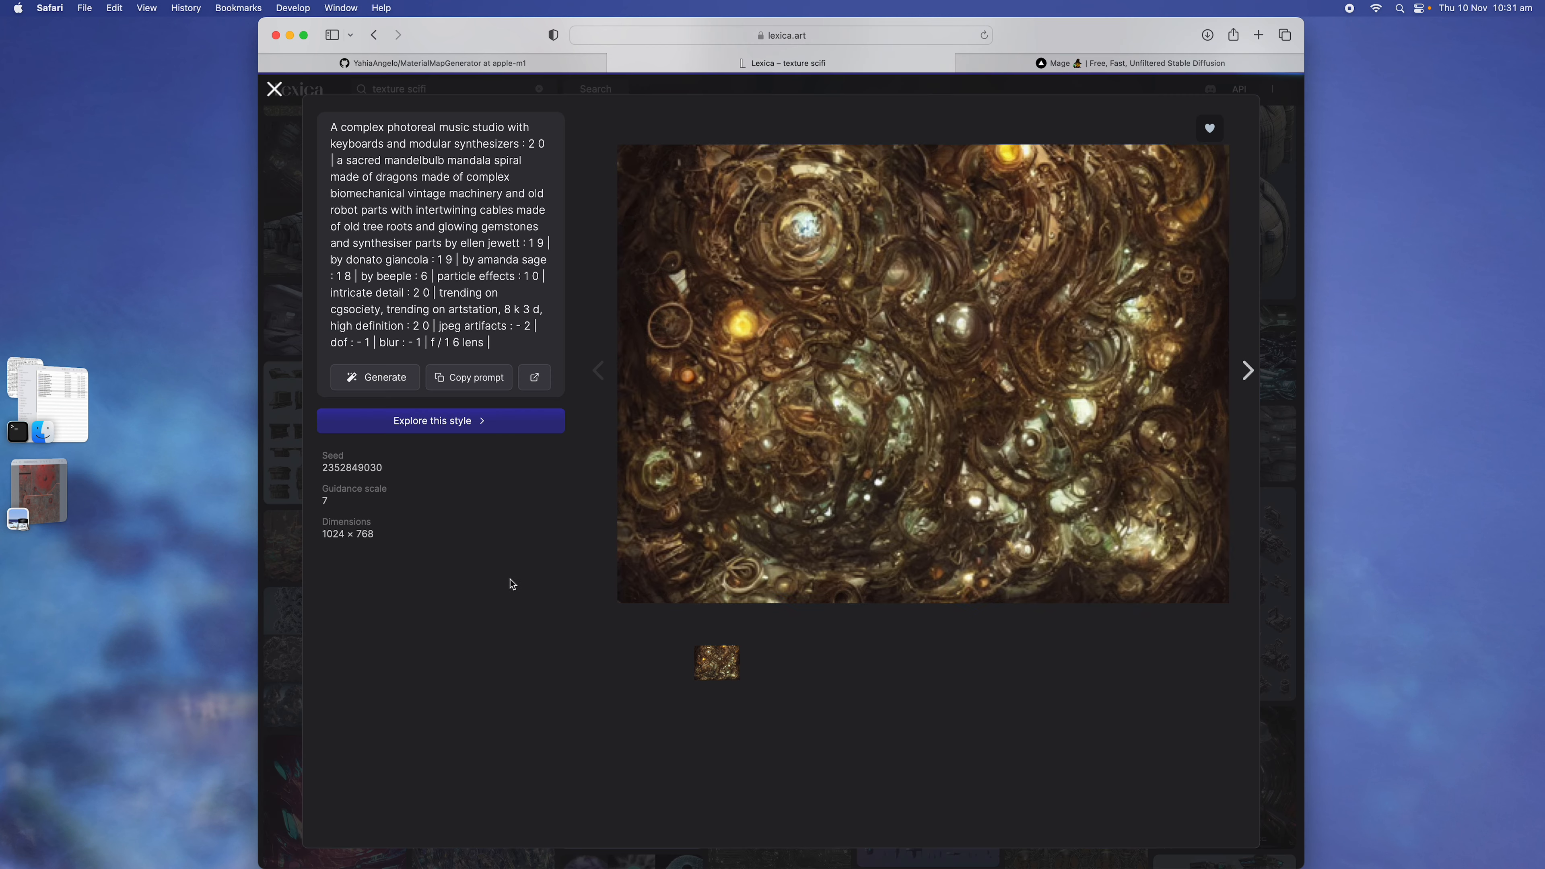
click(478, 383)
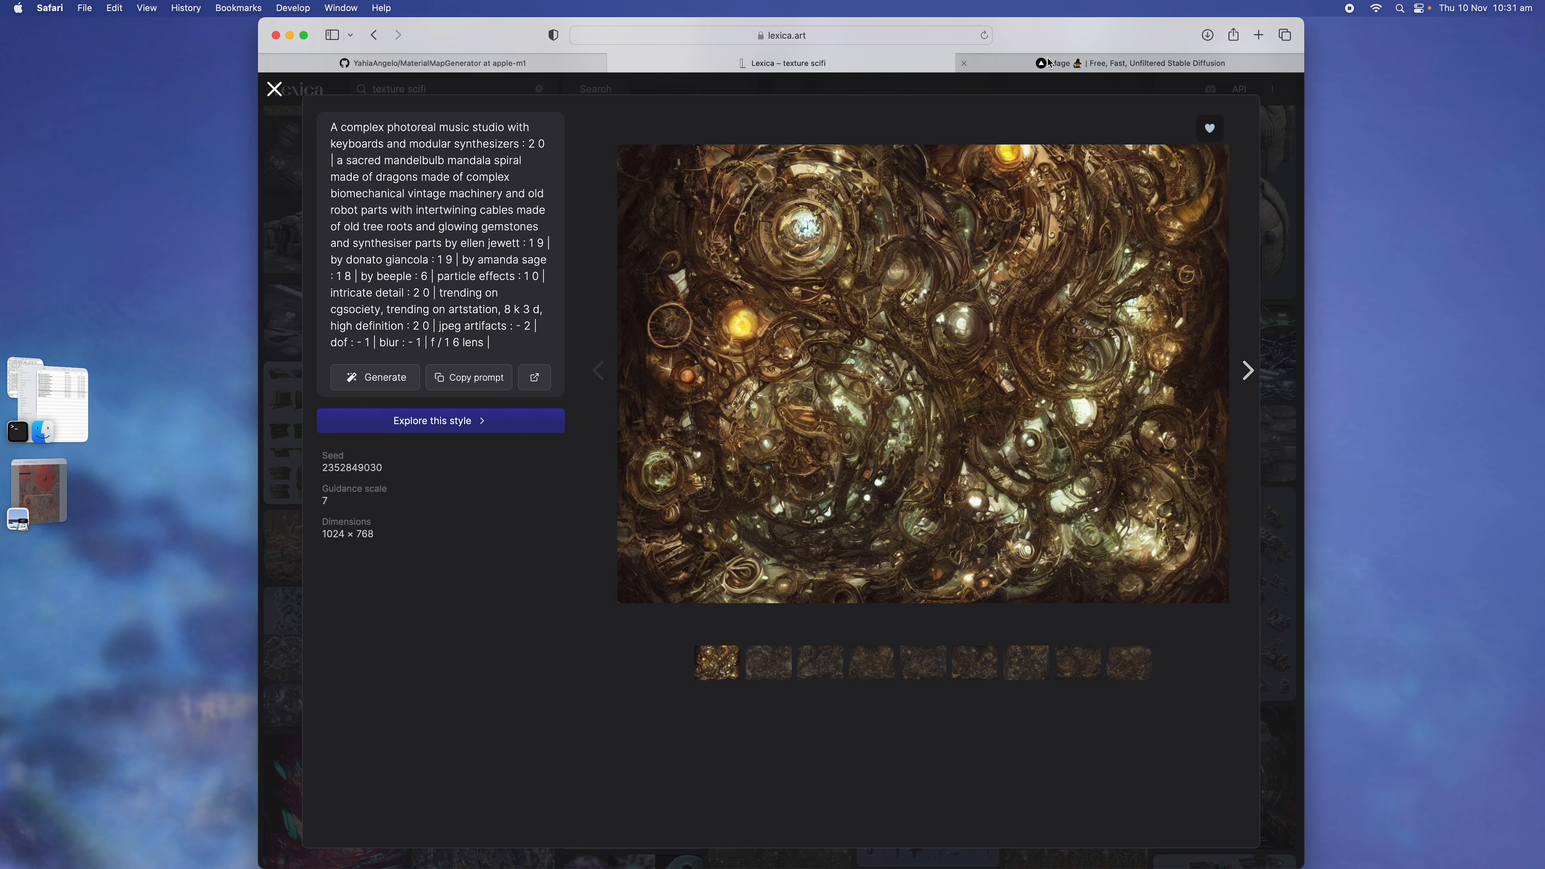
click(1049, 62)
click(1173, 184)
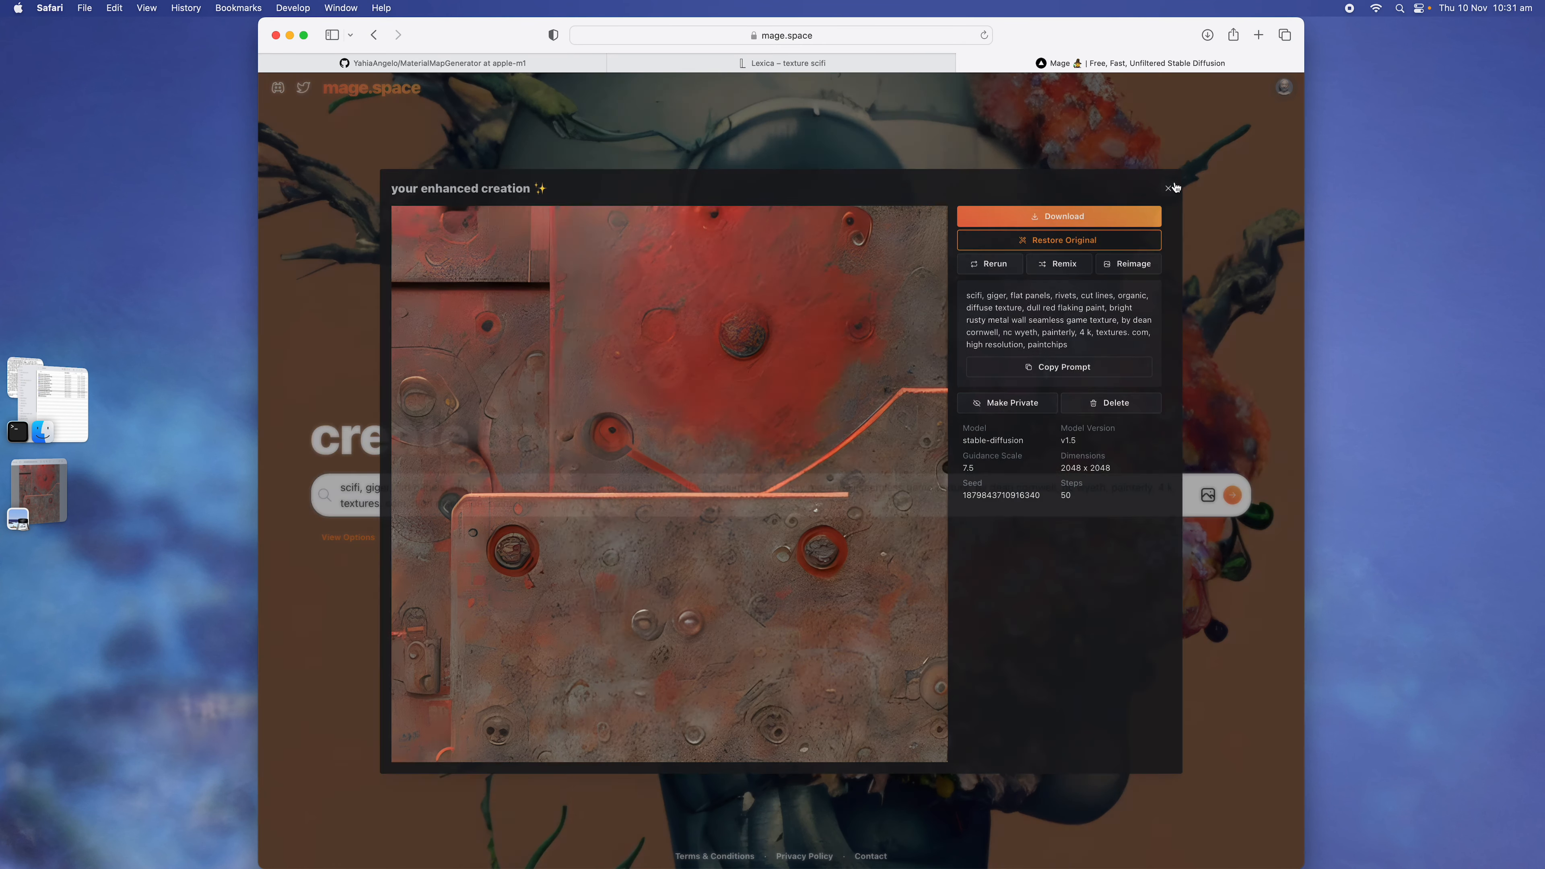
key(cmd+a)
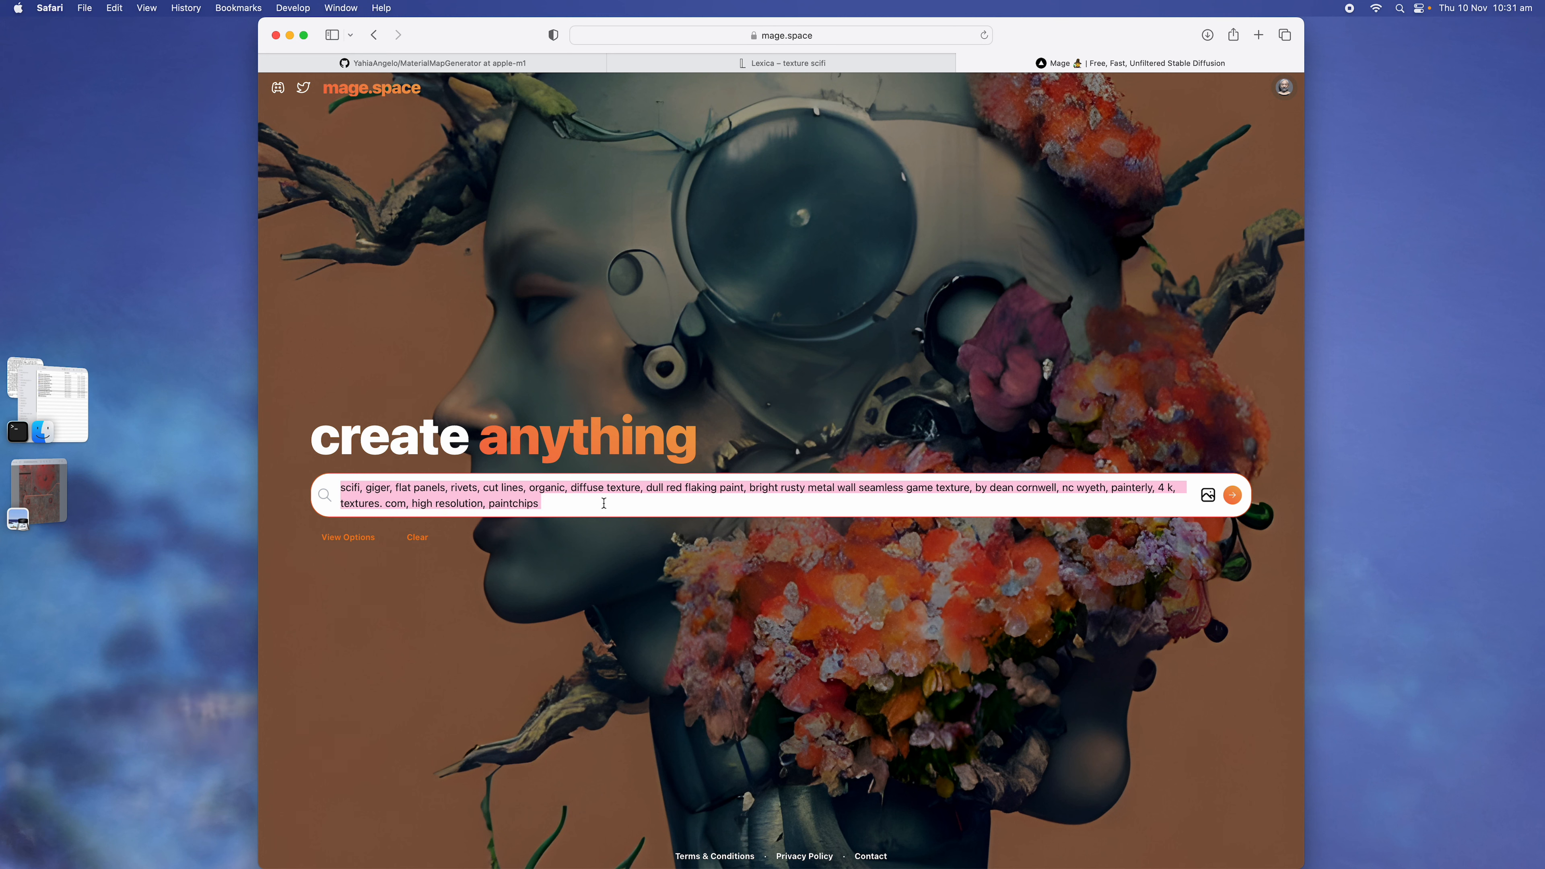
key(cmd+v)
- Delete the prompt's ending after the third artist's name, including all remaining weights and style terms, and generate the image
drag(441, 505, 700, 511)
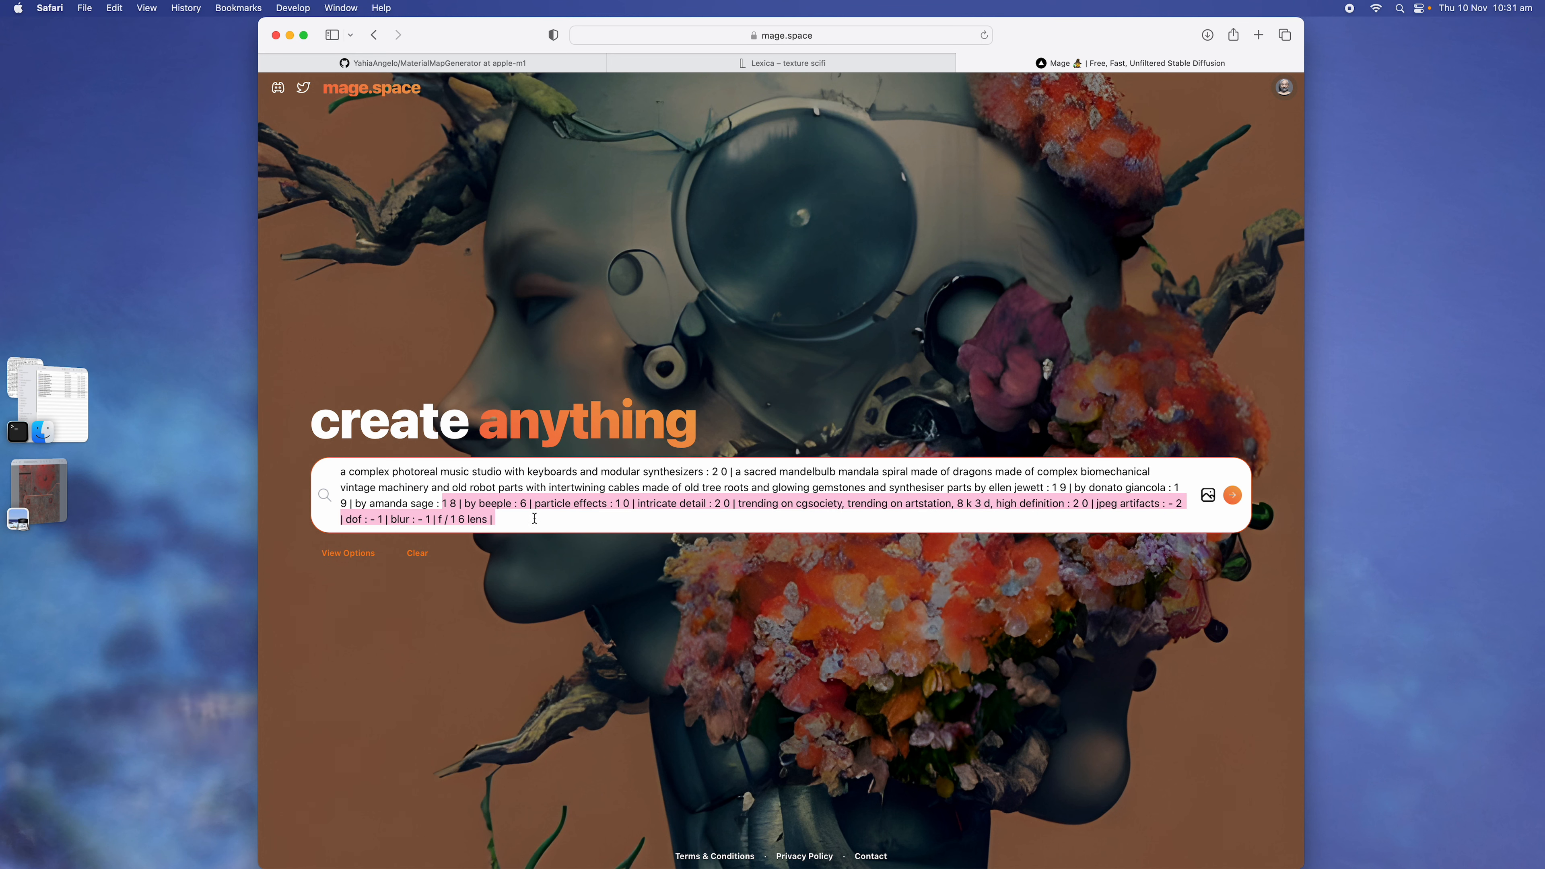
key(BackSpace)
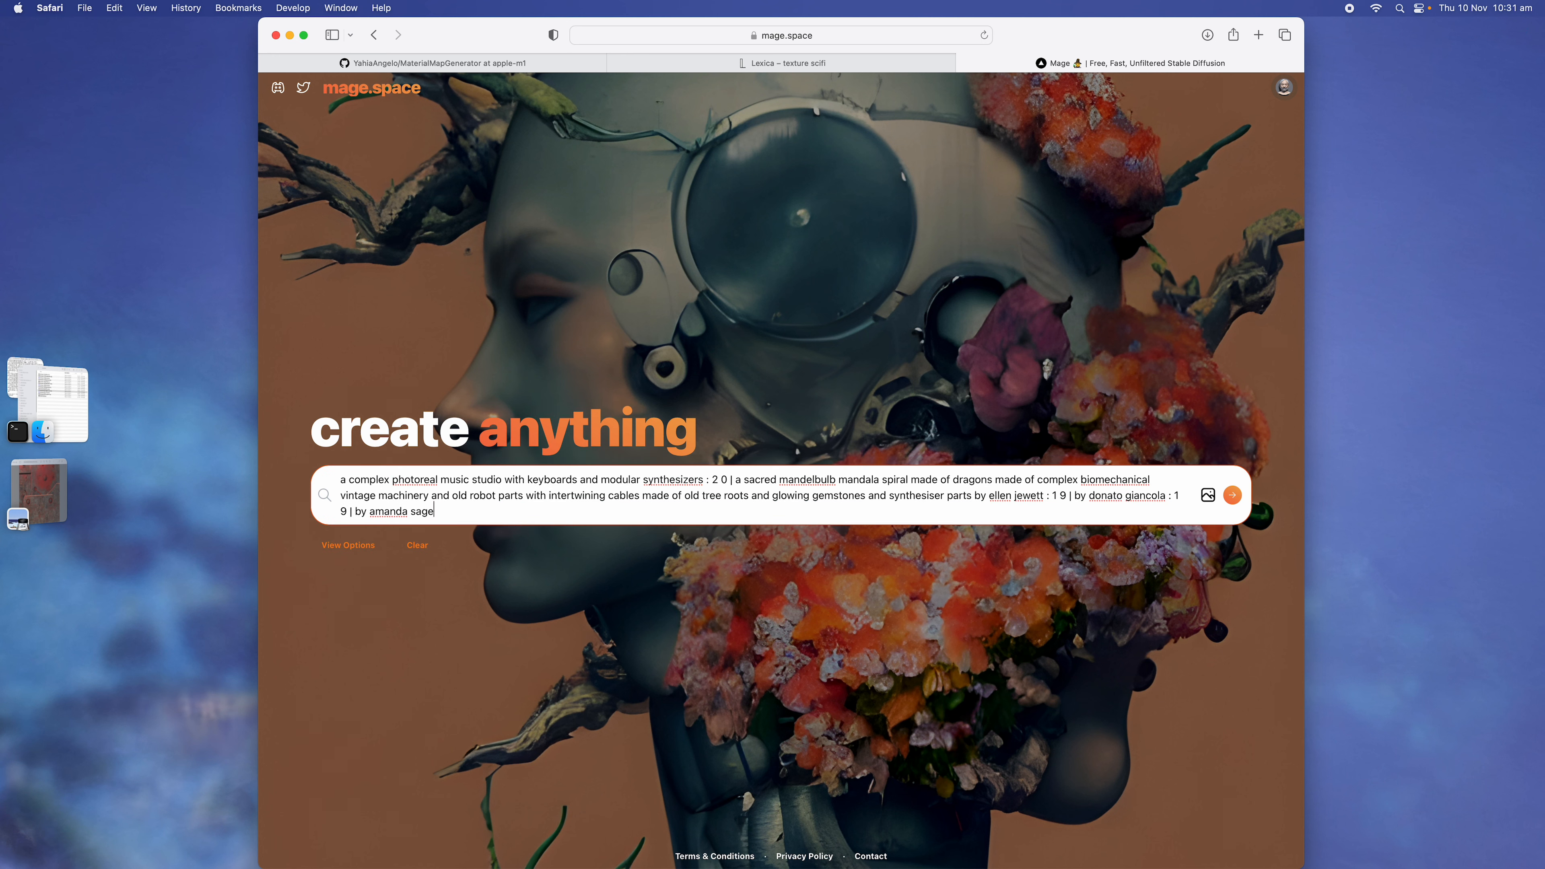
click(1229, 495)
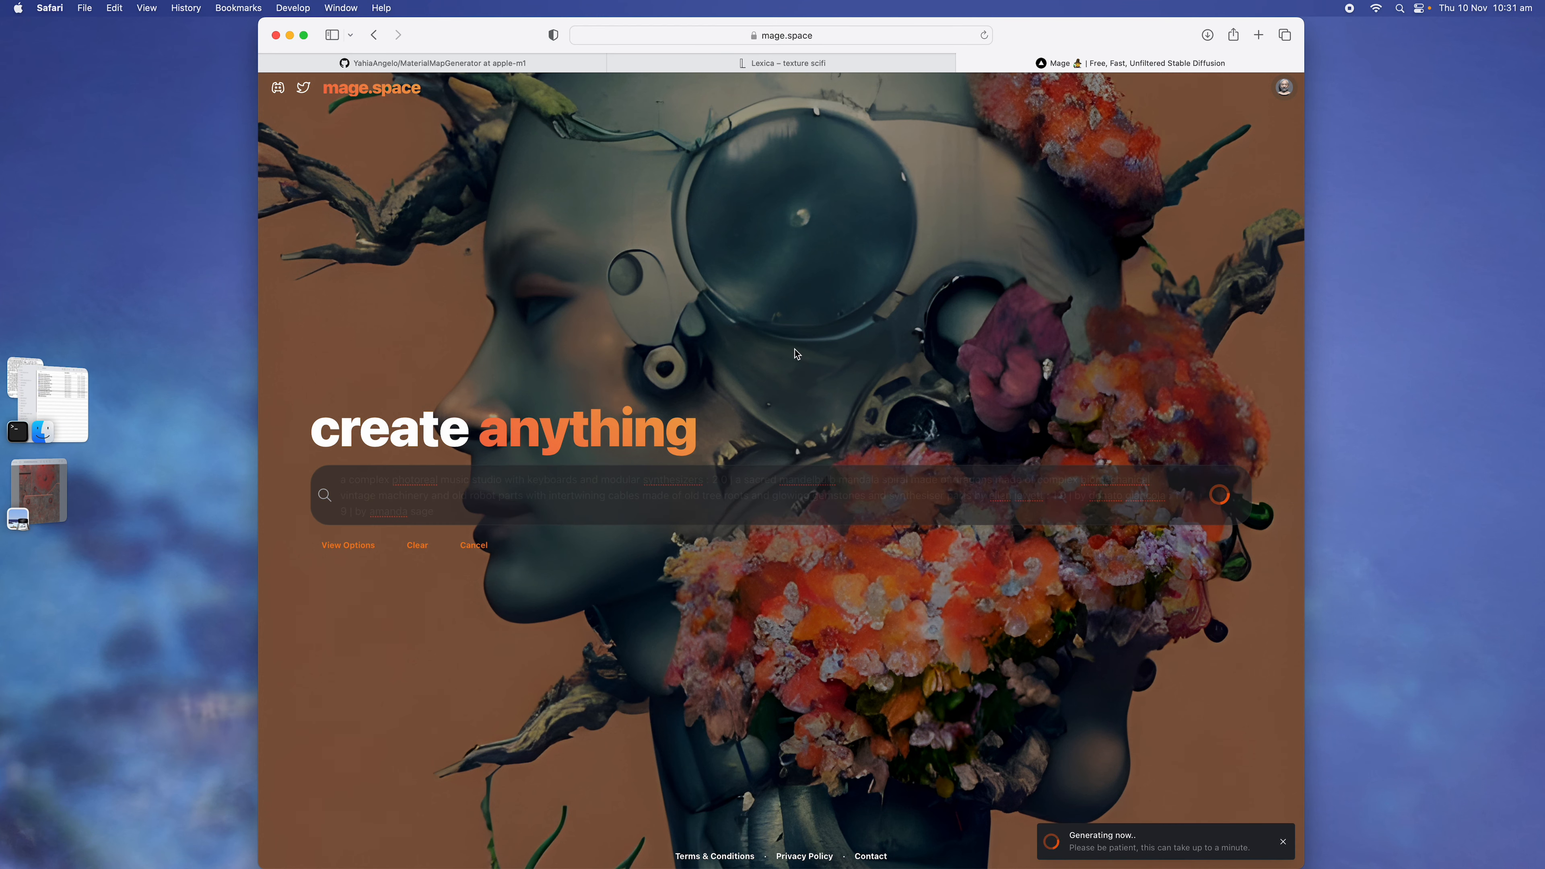
- Switch to the Terminal and Finder windows and move the textures folder window aside to check the generator's log
click(27, 382)
drag(424, 366, 407, 406)
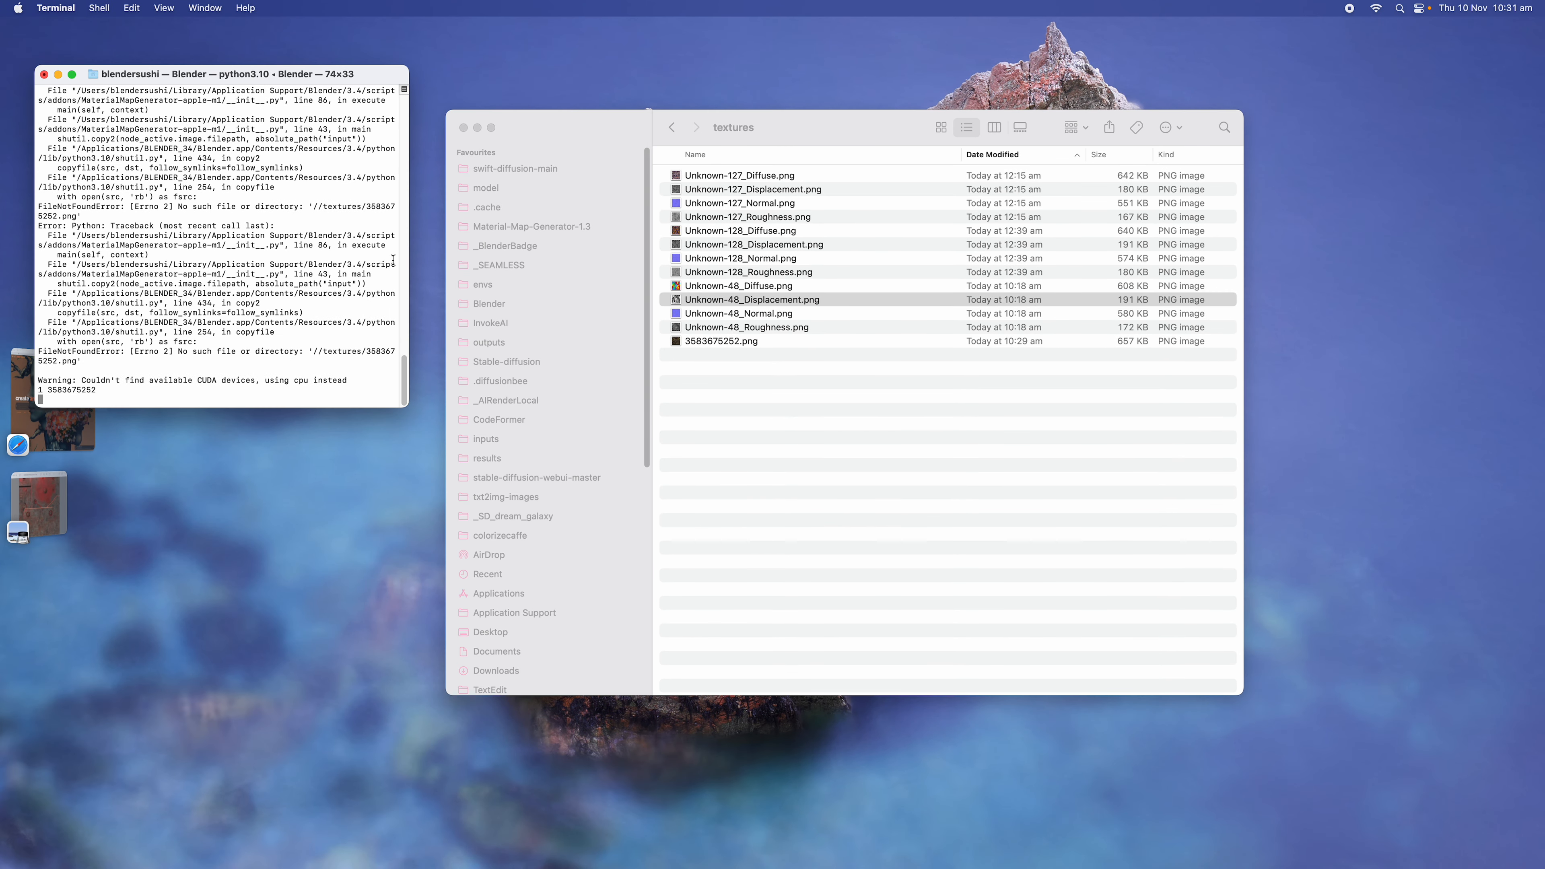
drag(604, 131, 702, 127)
- Preview the PNG files in the textures folder one by one, from Unknown-127_Diffuse.png to 3583675252.png
click(845, 174)
key(space)
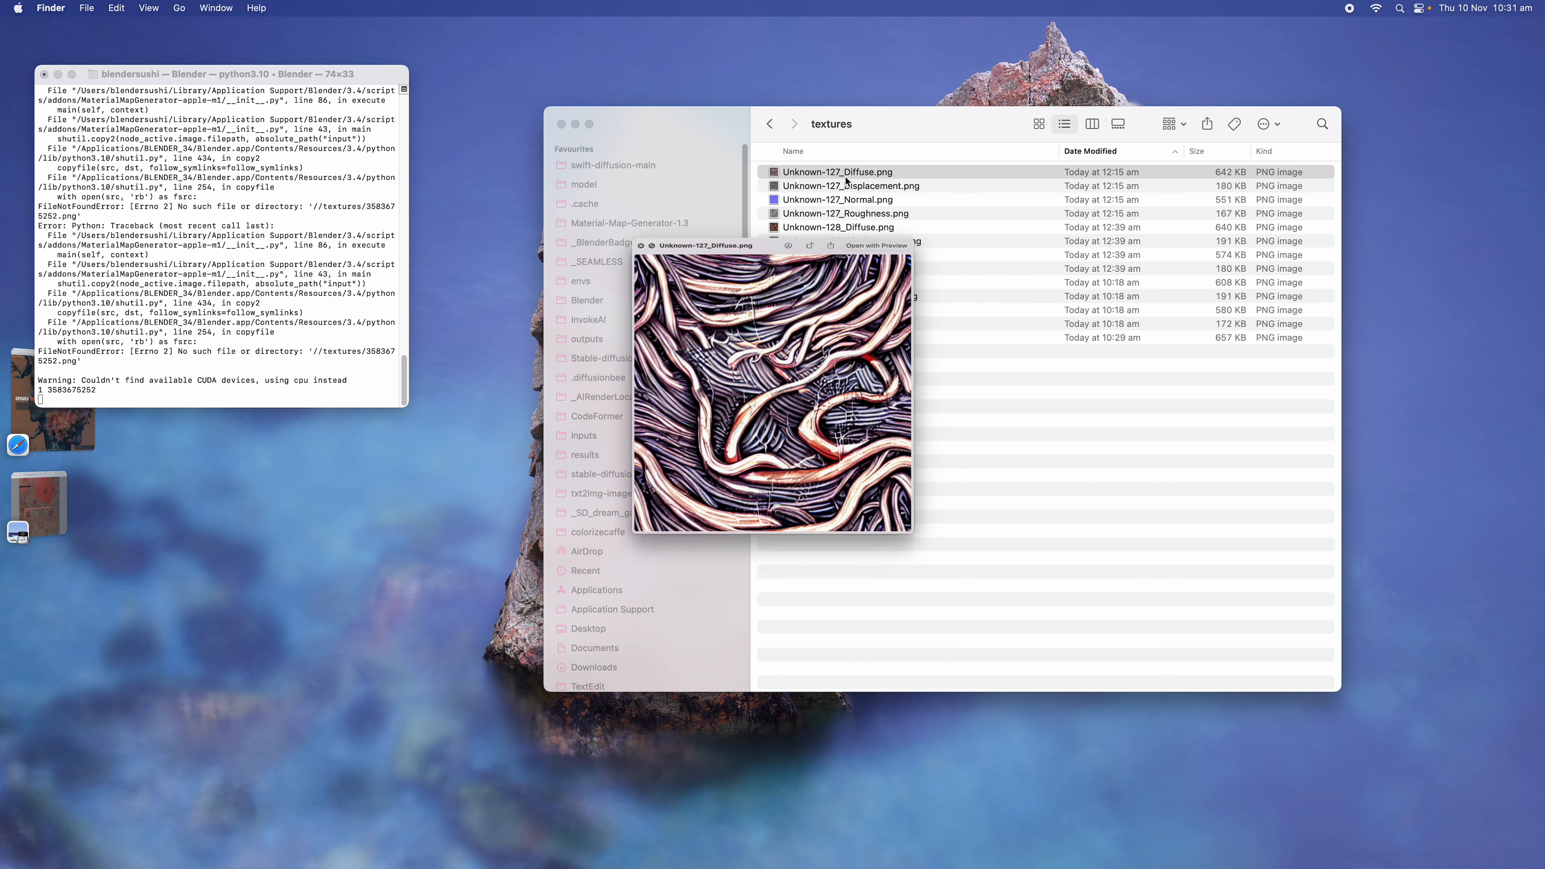
key(Down)
key(Down)
key(Down)
key(Down)
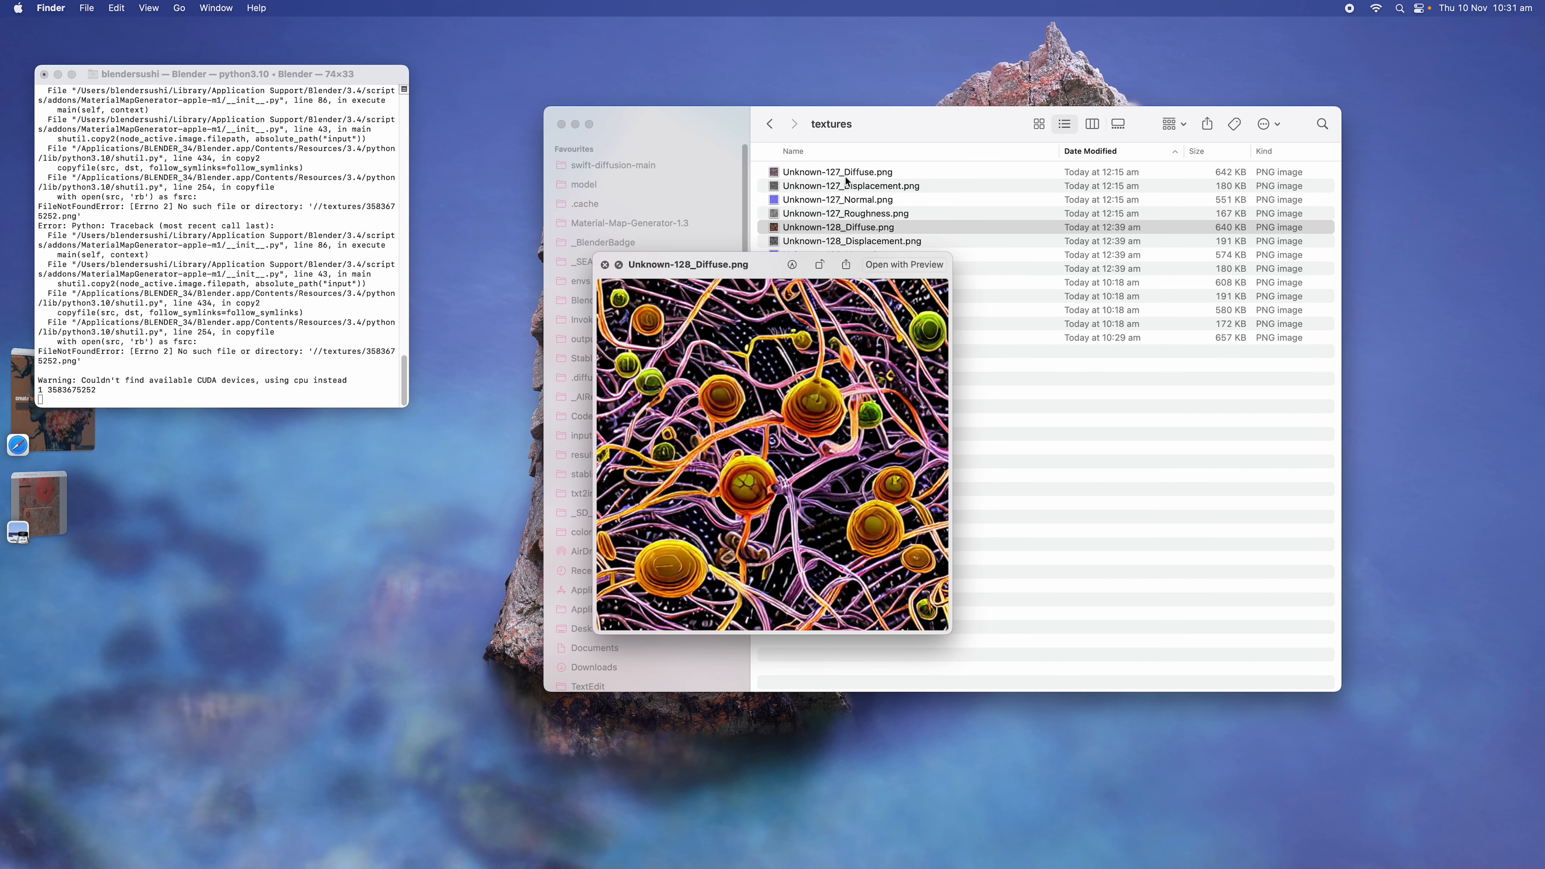
key(Down)
key(Down)
key(Down)
key(Down)
key(Down)
key(Down)
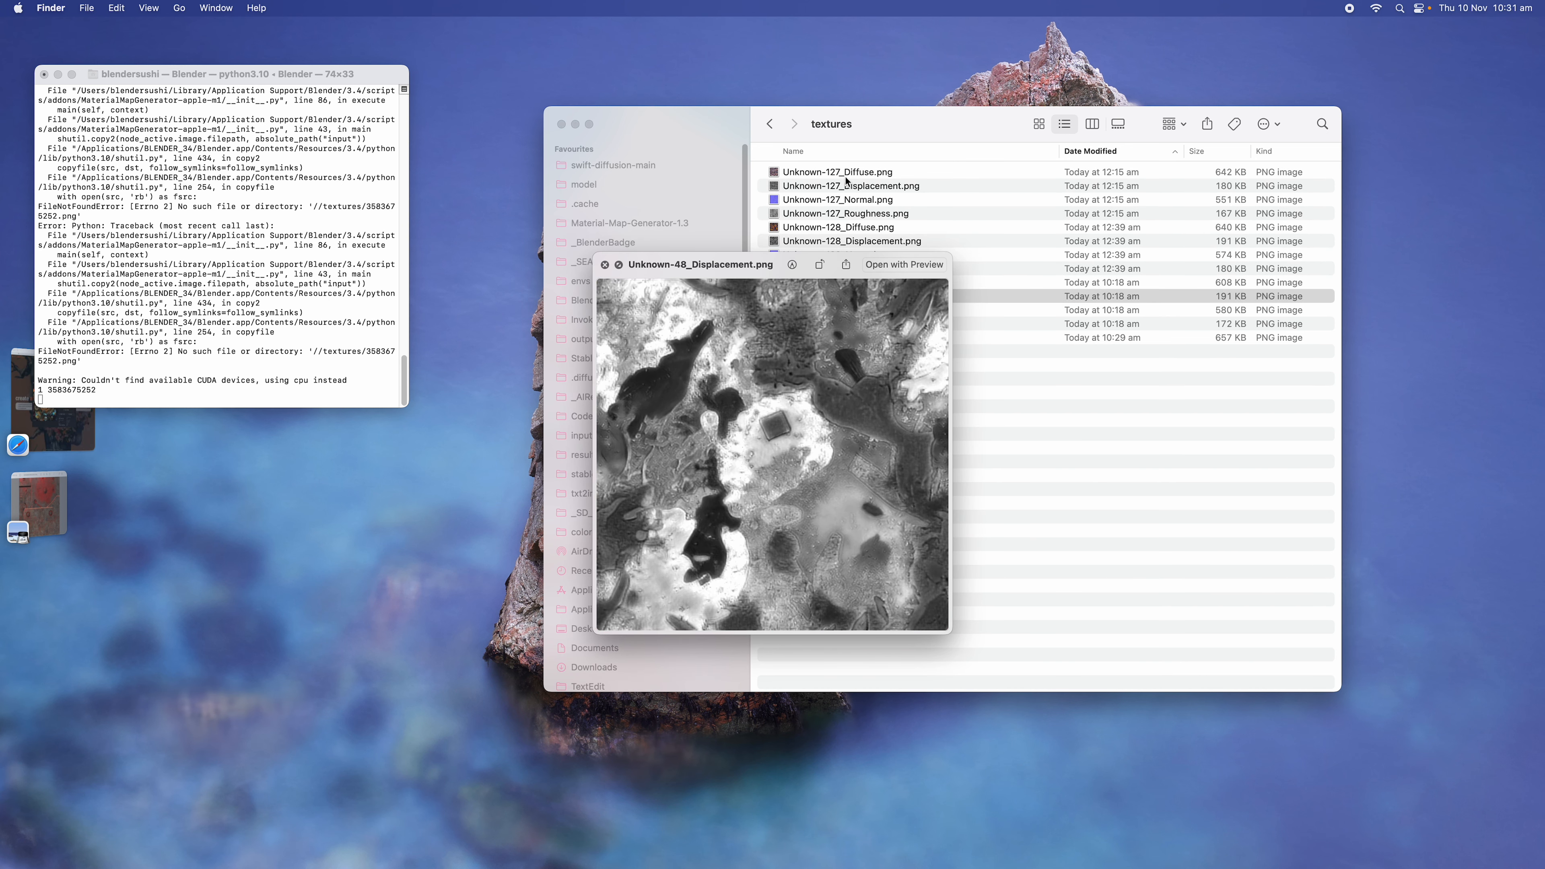
key(Down)
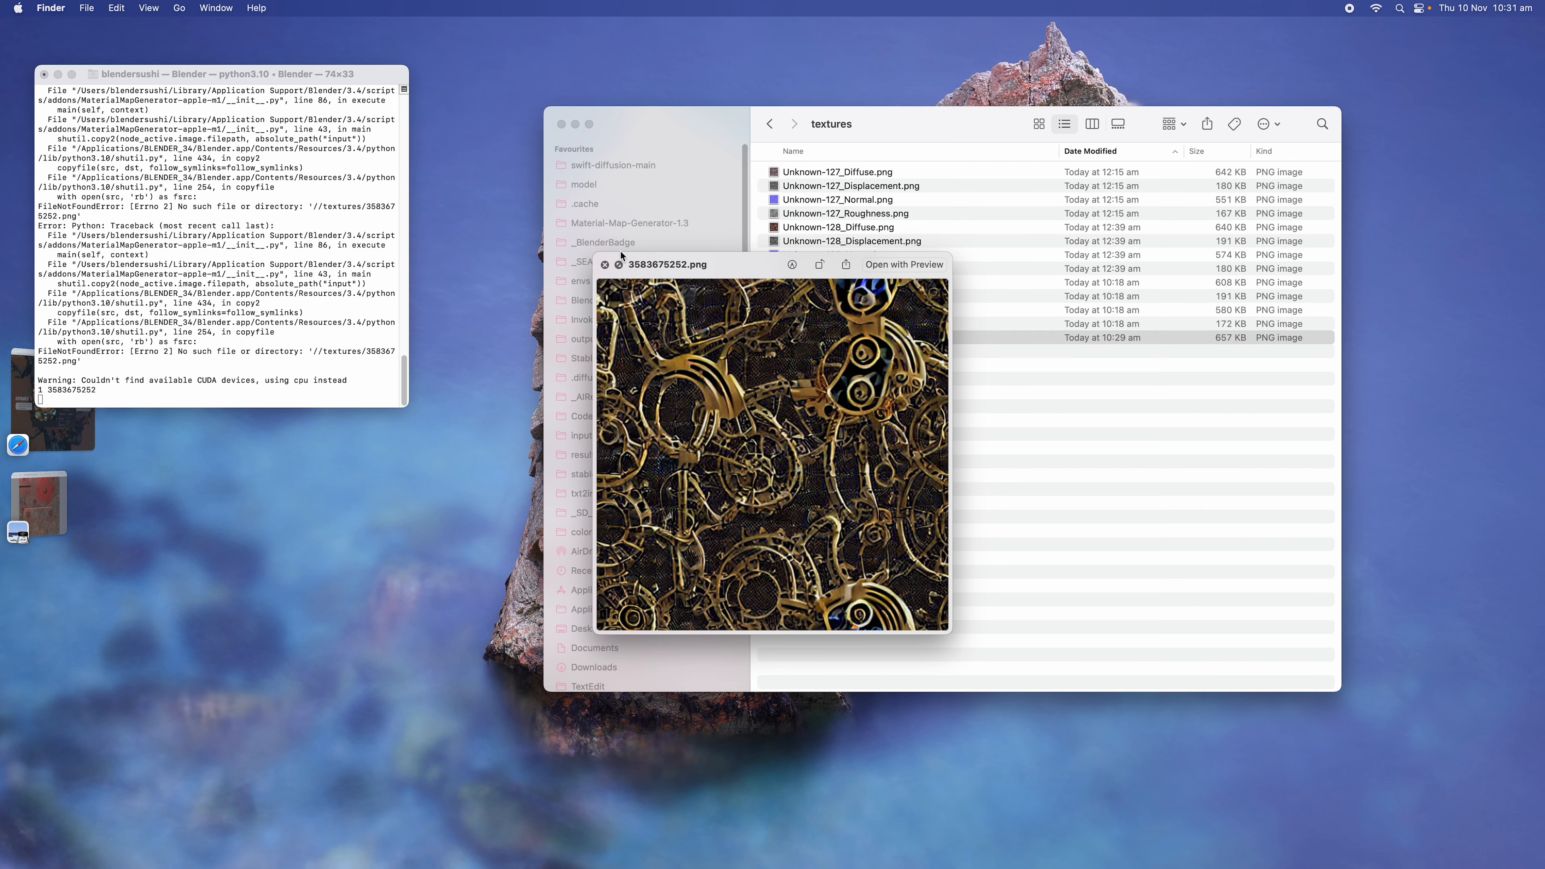
click(605, 265)
key(Up)
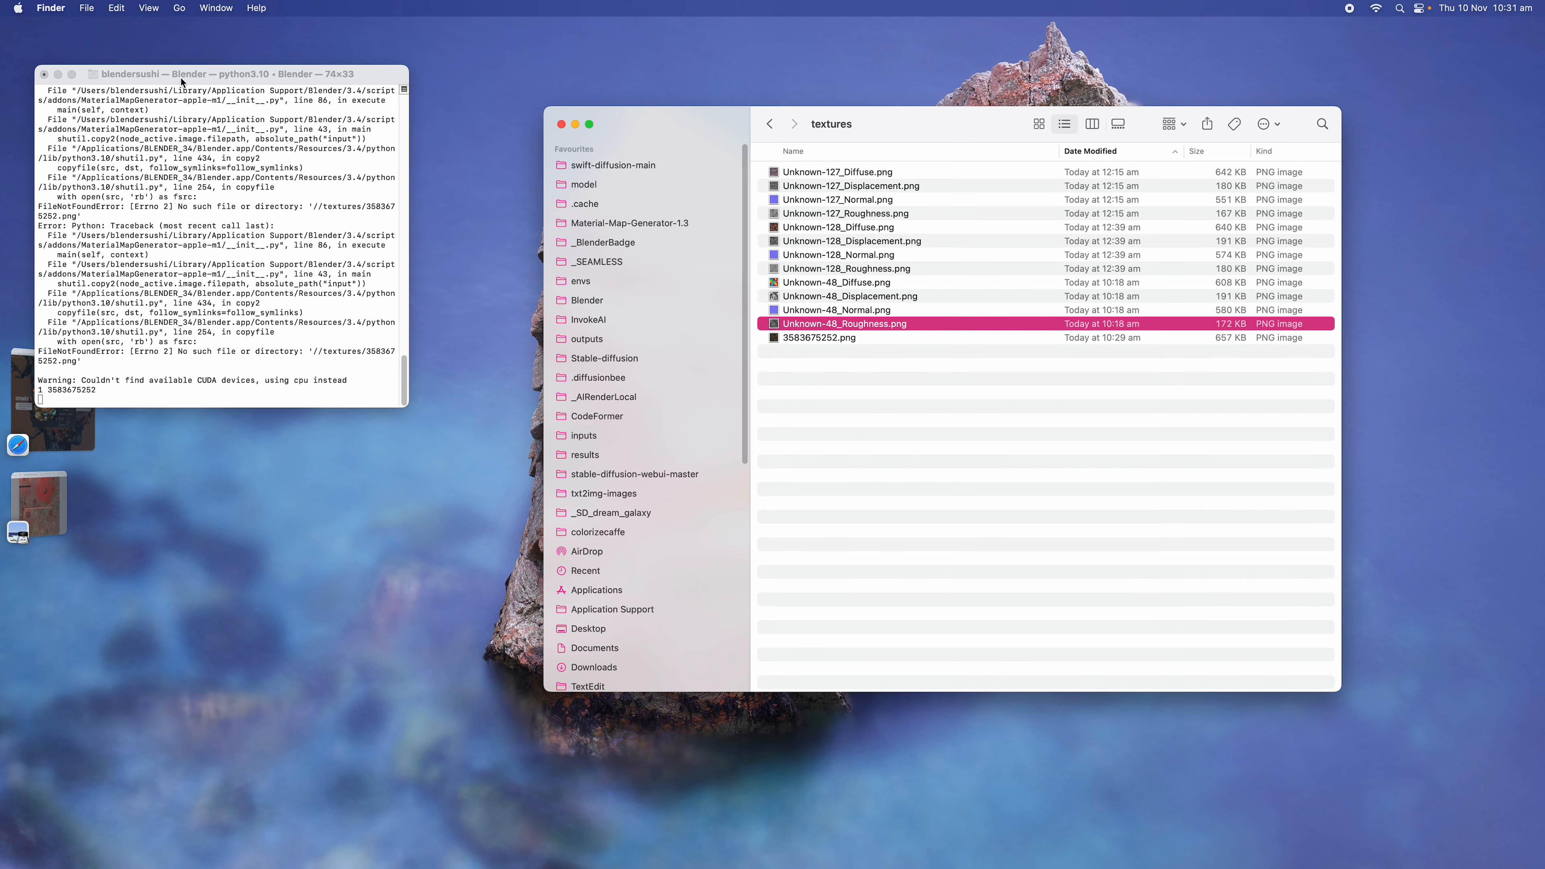
- Return to mage.space in Safari, download the generated creation and view it in the image viewer
click(52, 389)
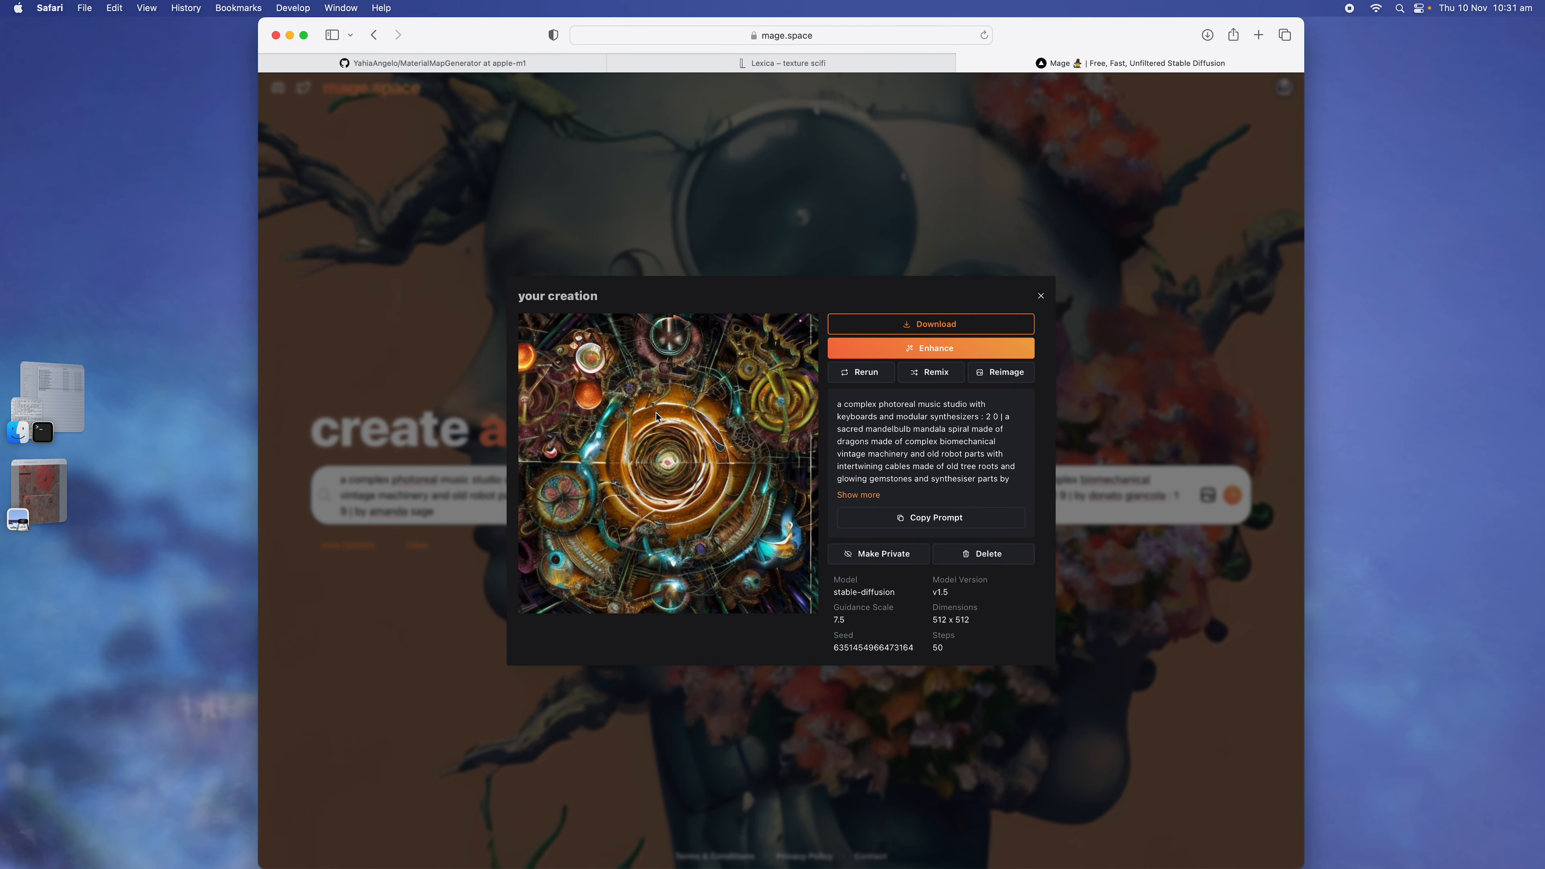
click(911, 326)
click(57, 498)
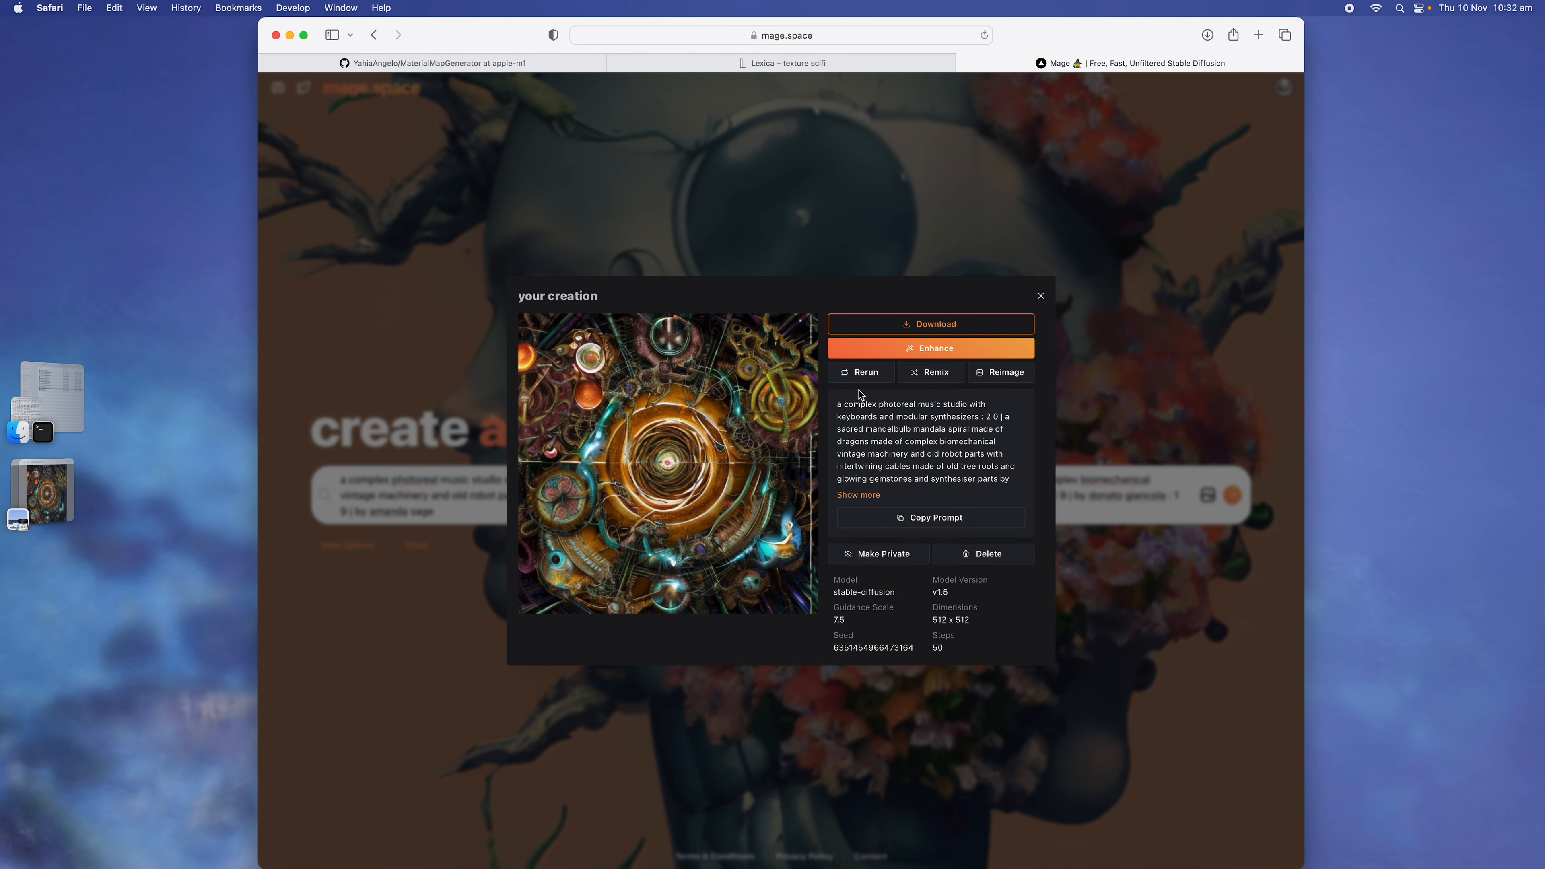
- Rerun the mage.space creation with the same prompt and return to the texture scifi results on Lexica
click(862, 372)
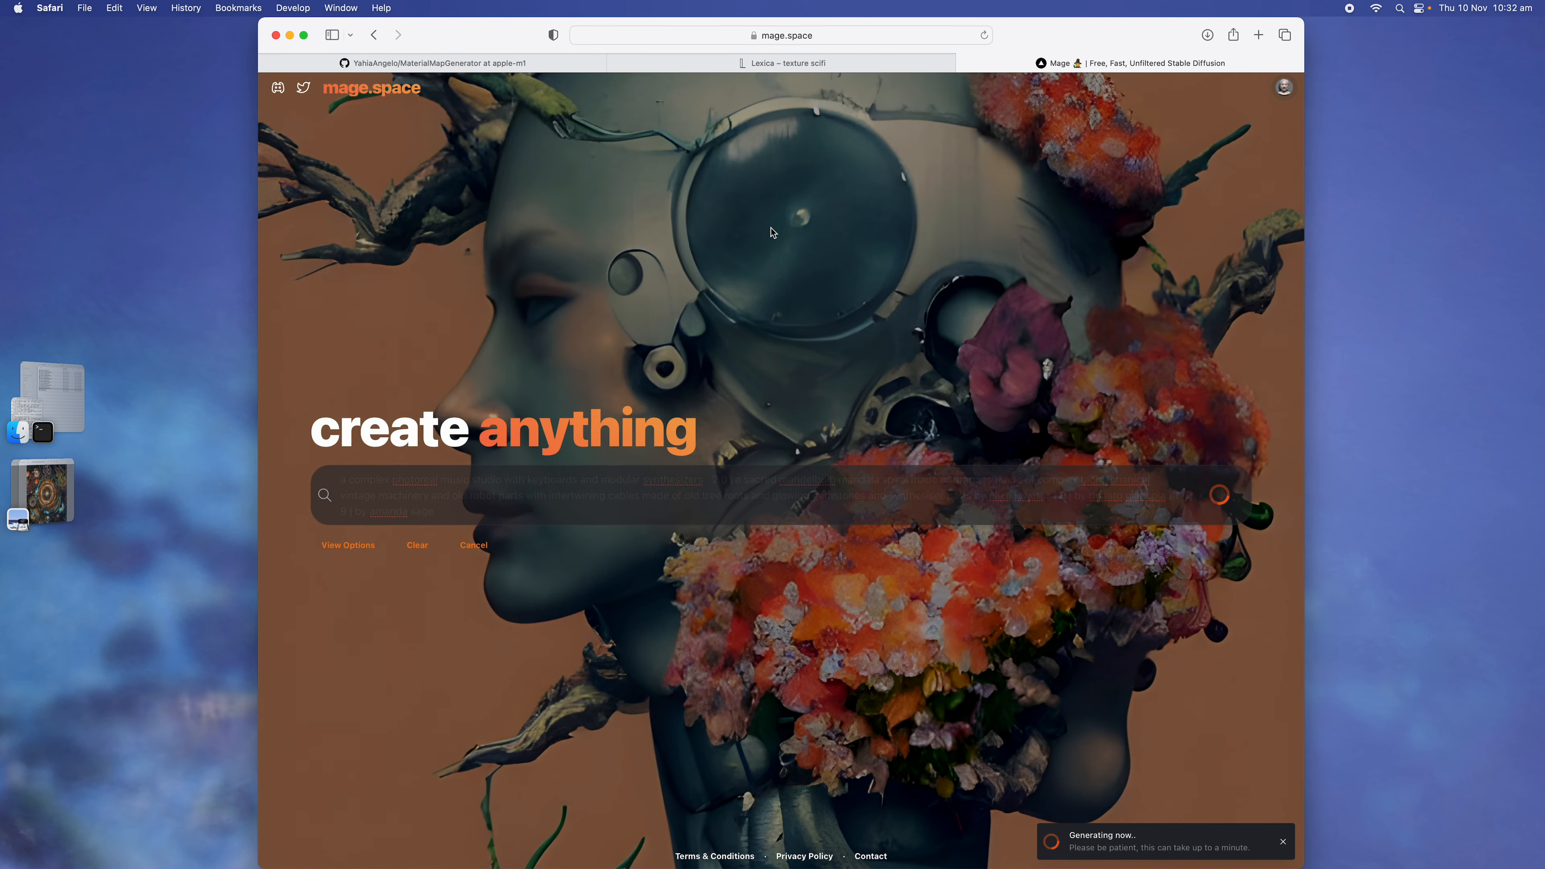
click(861, 65)
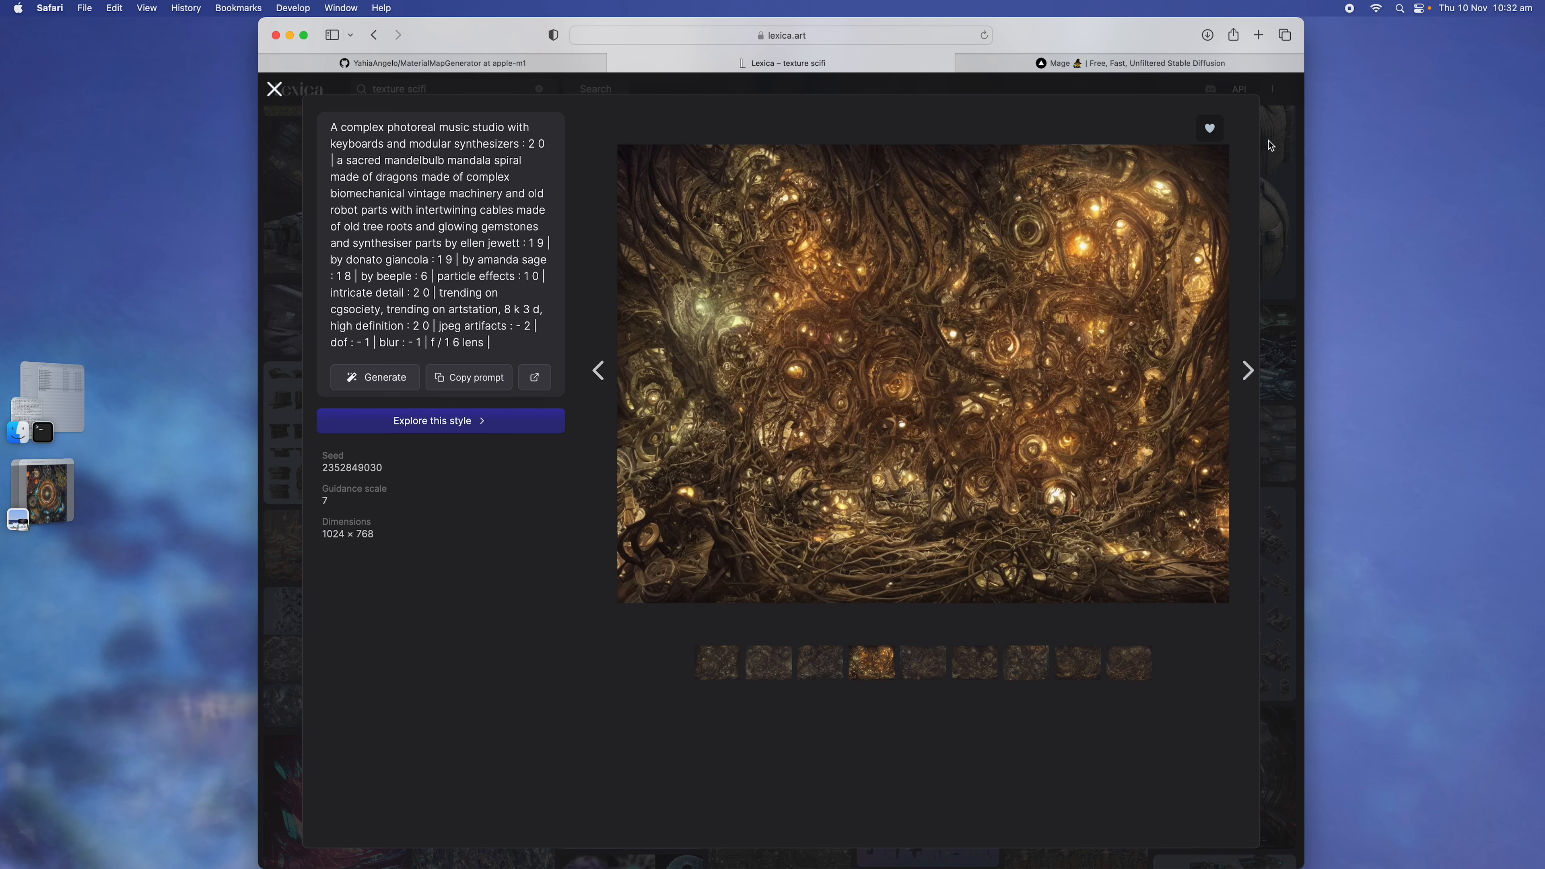
key(Escape)
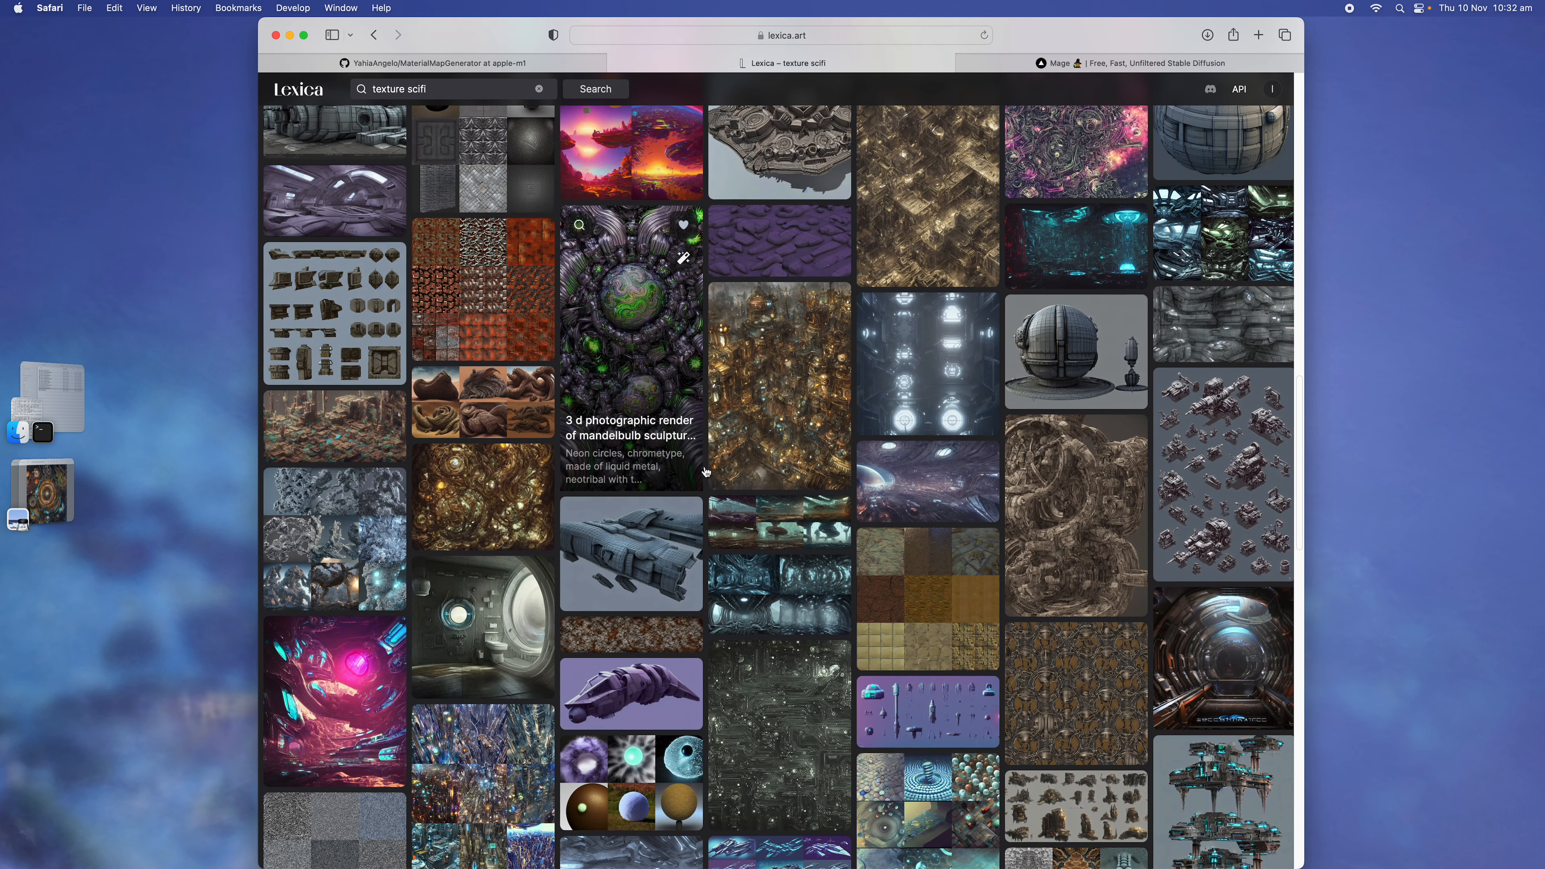
- Browse the texture scifi results and run an image similarity search on the golden clockwork texture
scroll(706, 472, down, 8)
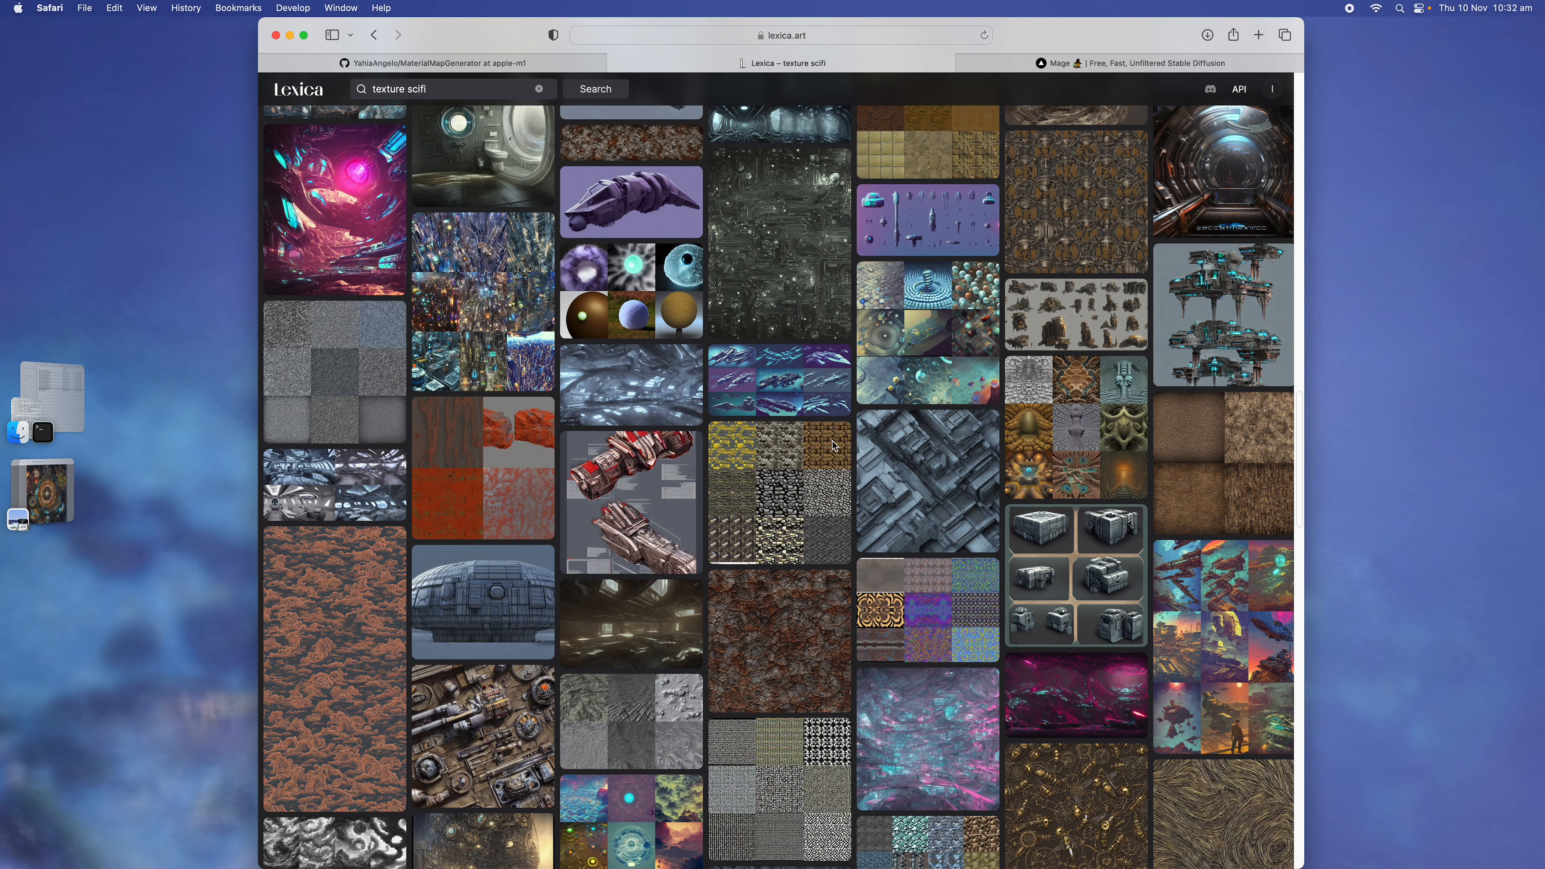
scroll(834, 447, down, 15)
scroll(756, 481, down, 10)
scroll(719, 437, down, 3)
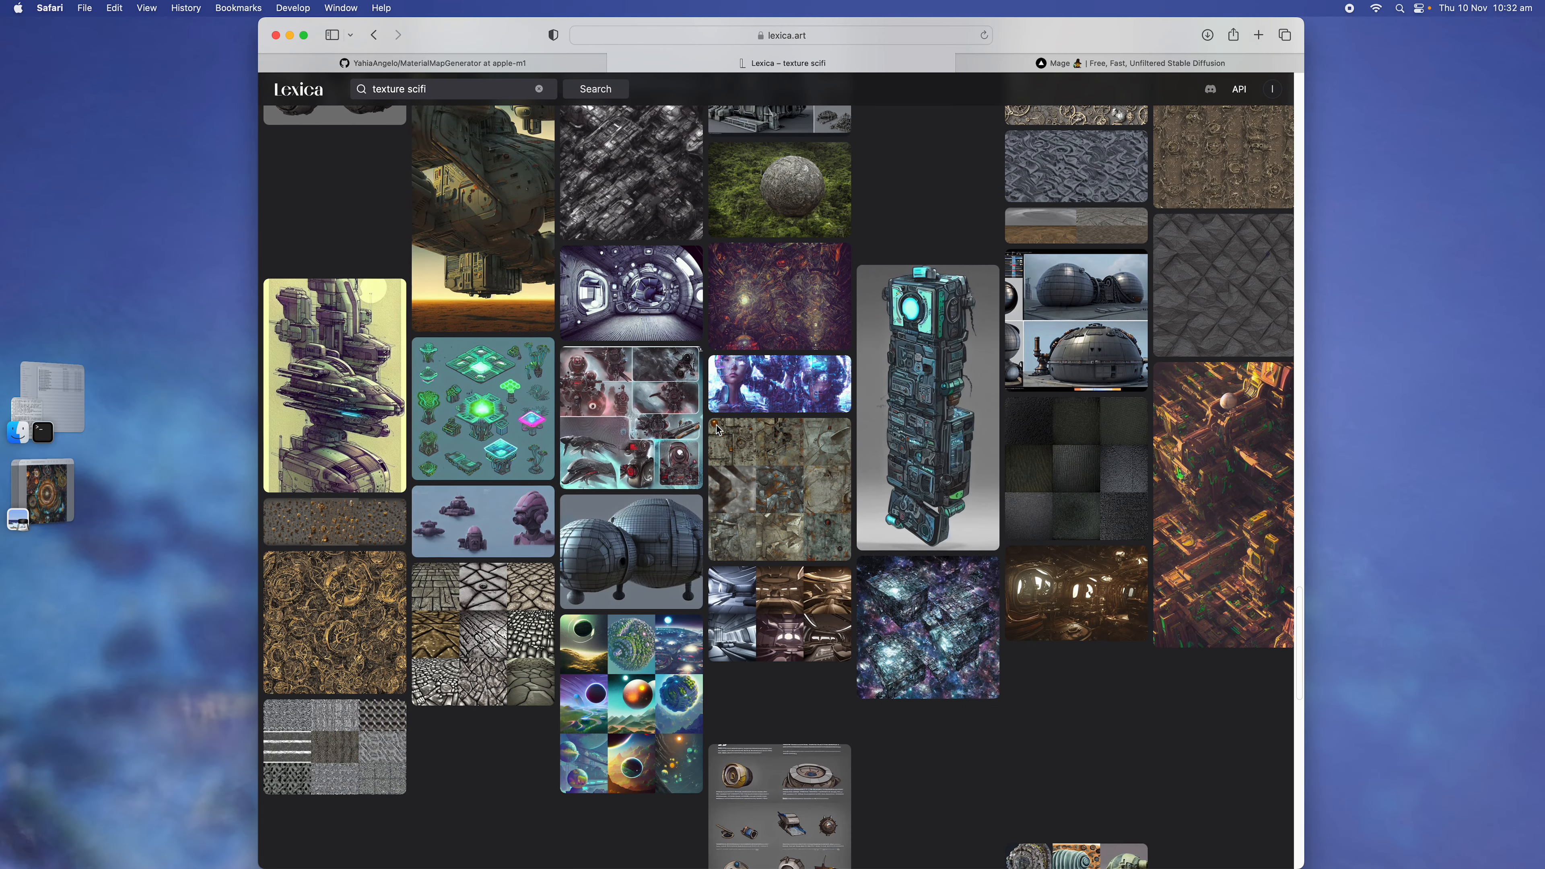
scroll(720, 438, down, 5)
click(379, 341)
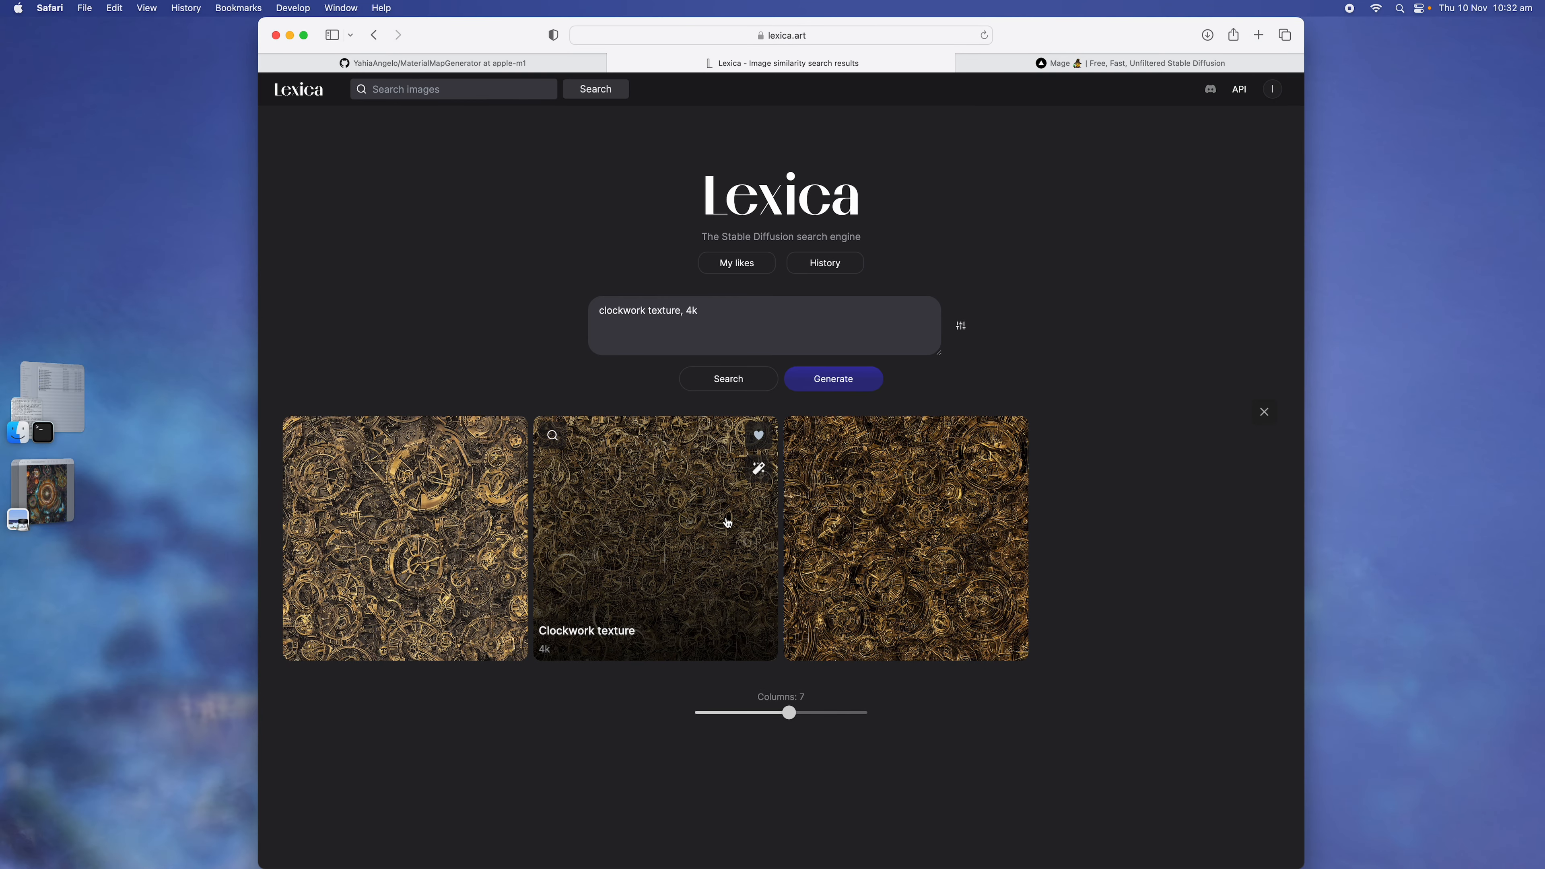
- Browse the images similar to the clockwork texture and open the swirling haunted music sheets picture
scroll(1135, 510, down, 2)
scroll(1095, 505, down, 3)
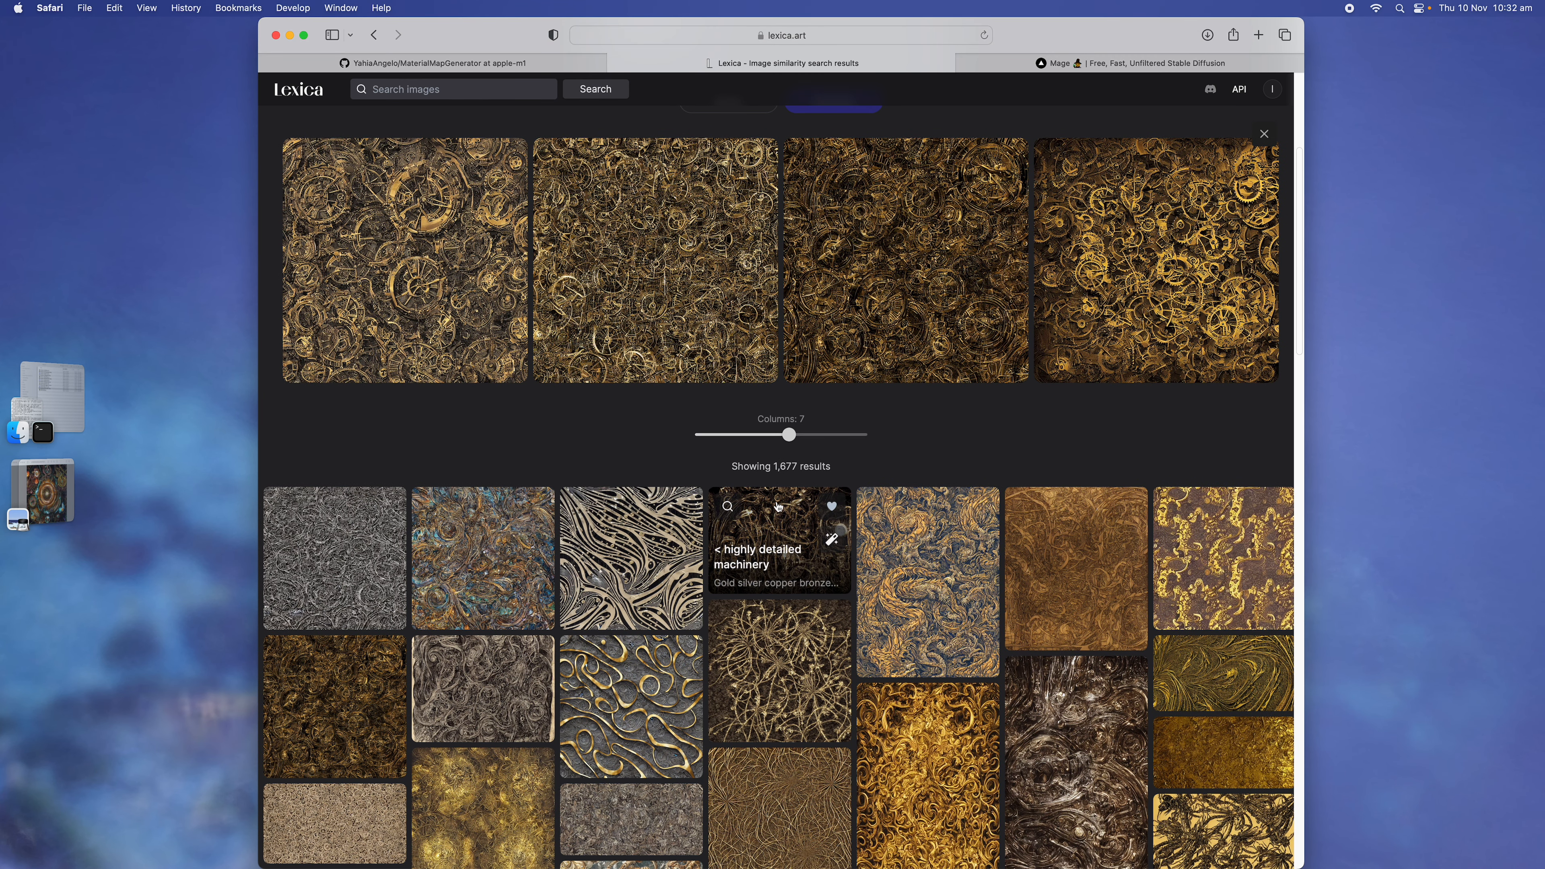
click(493, 669)
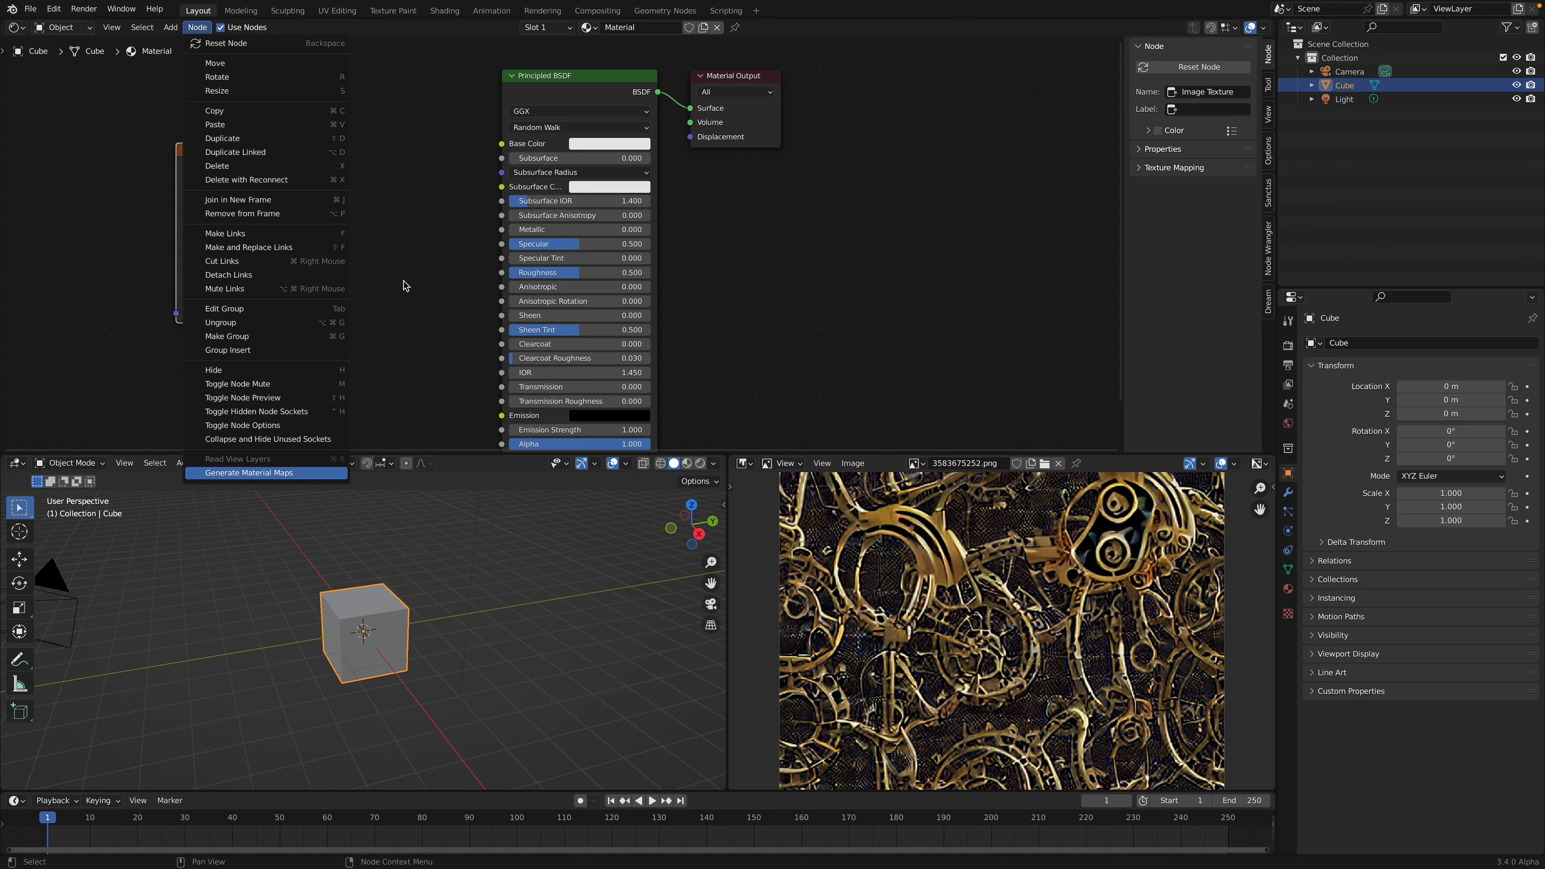
- Arrange a narrower Terminal window beside the textures folder, check the map generator's log, and return to Blender
key(ctrl+Left)
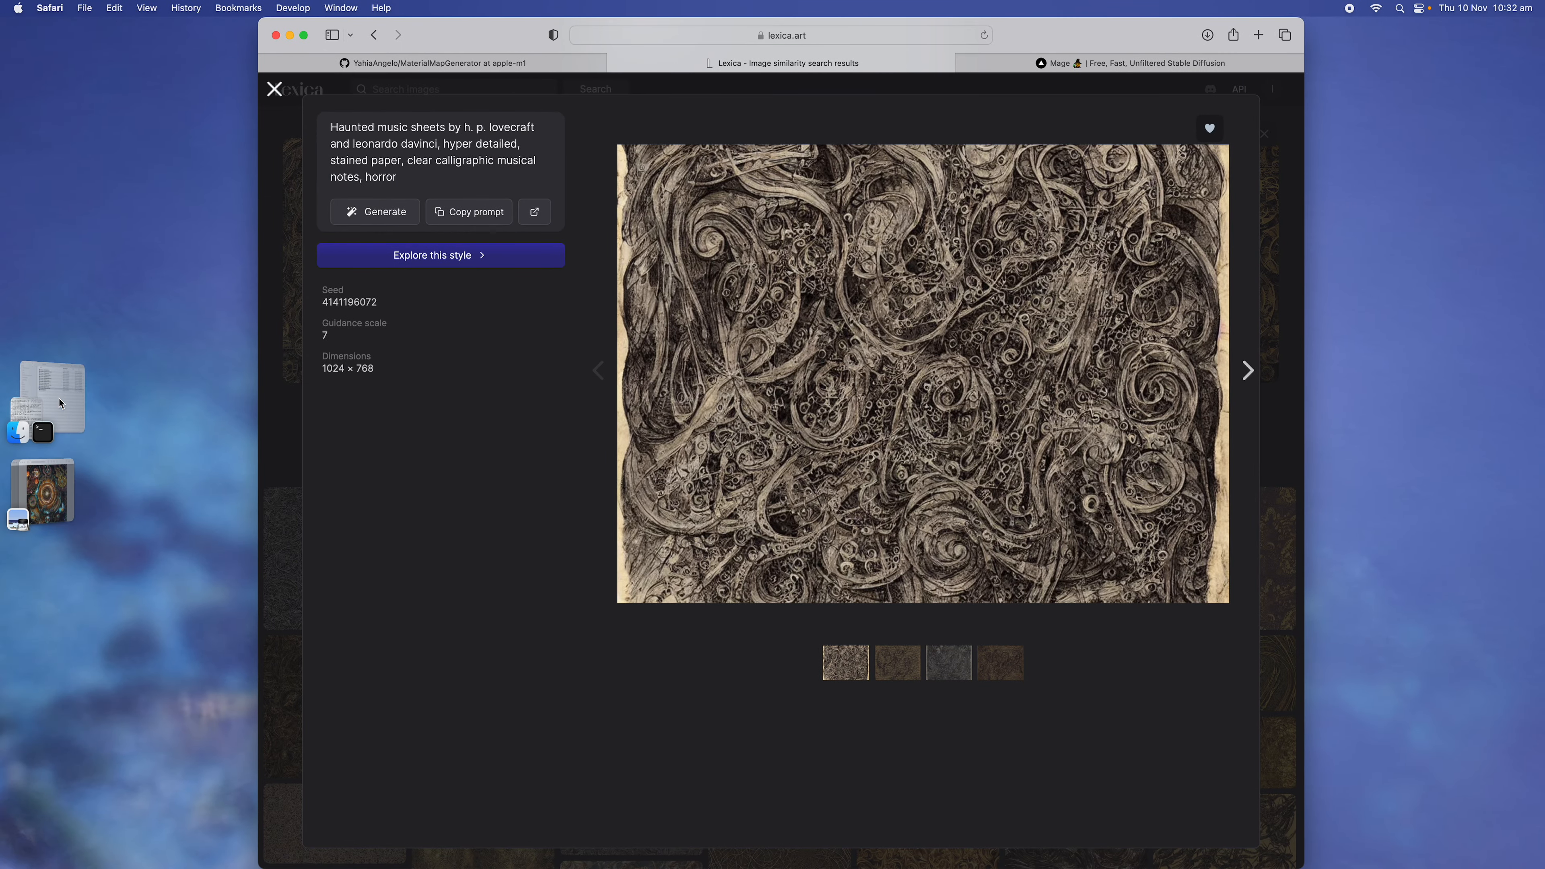
click(59, 399)
drag(237, 393, 154, 379)
drag(175, 308, 317, 419)
click(322, 289)
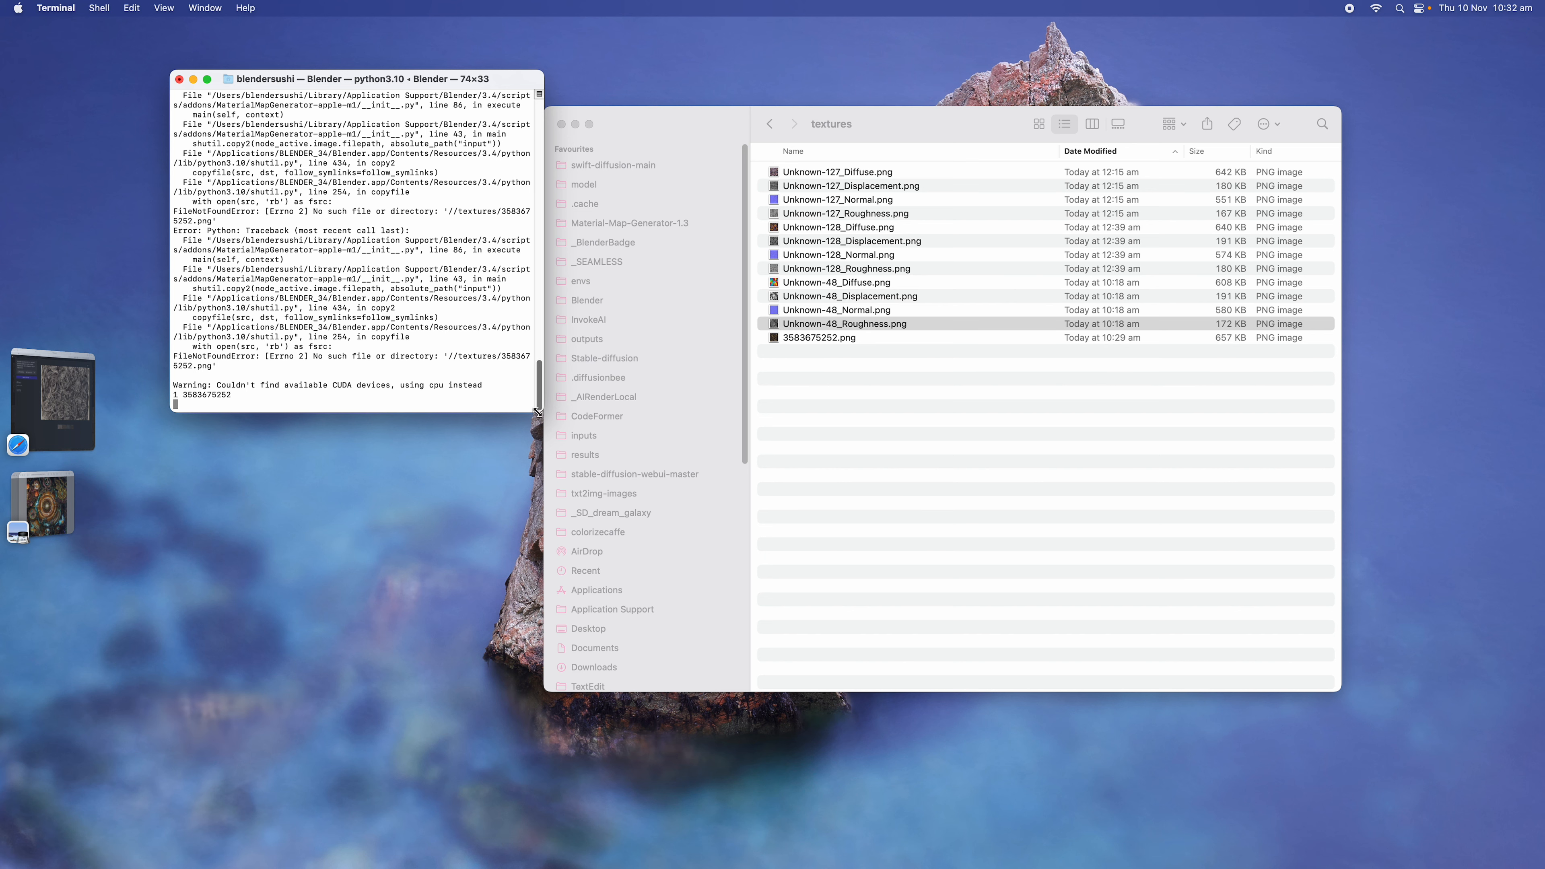
drag(537, 414, 469, 424)
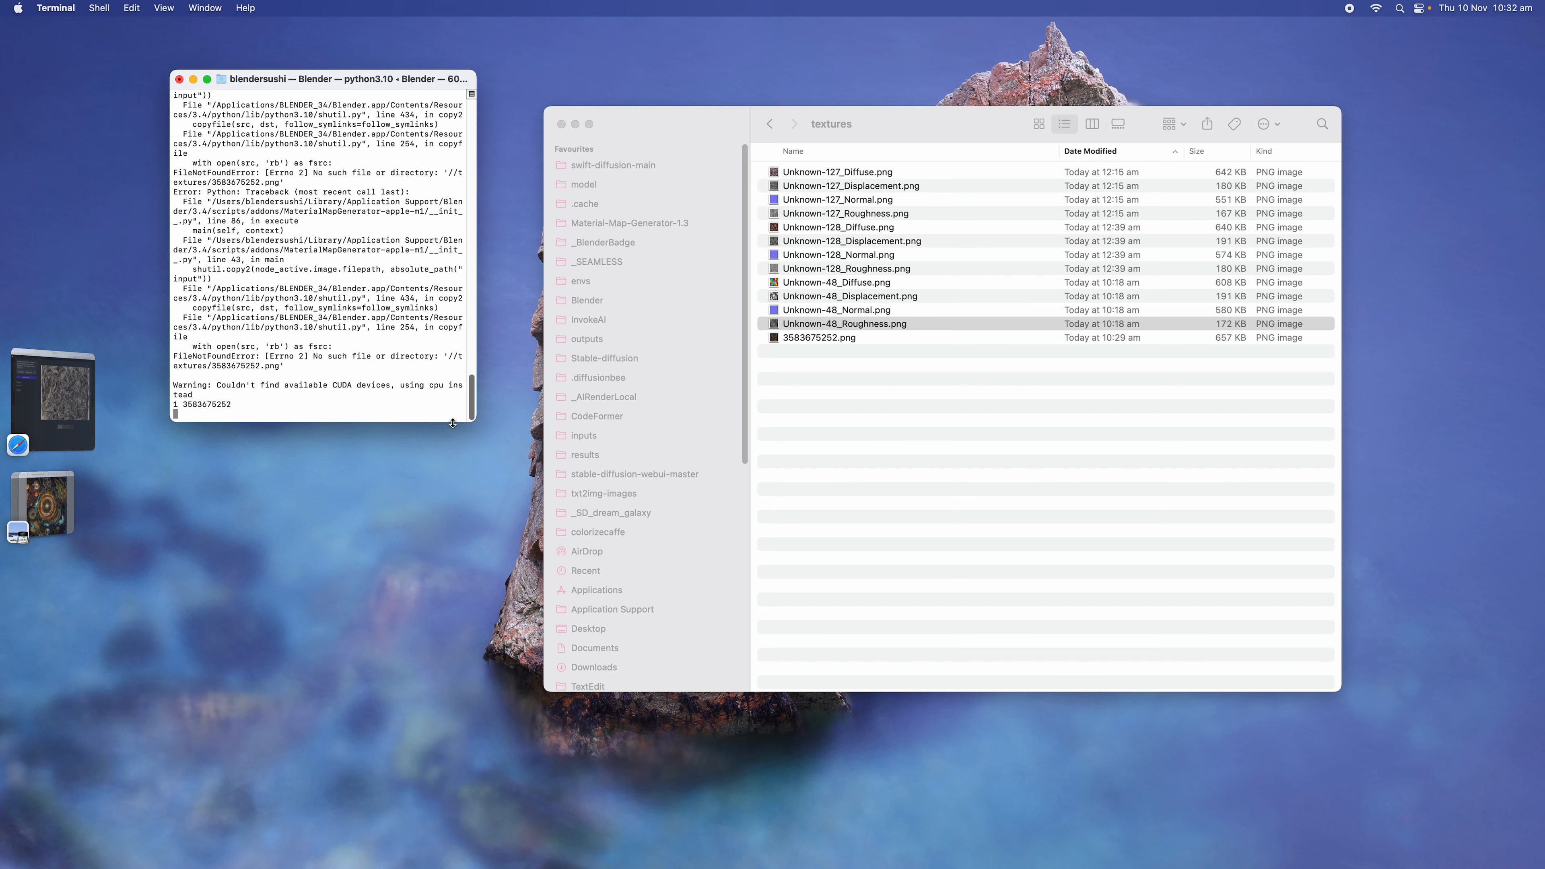
key(ctrl+Right)
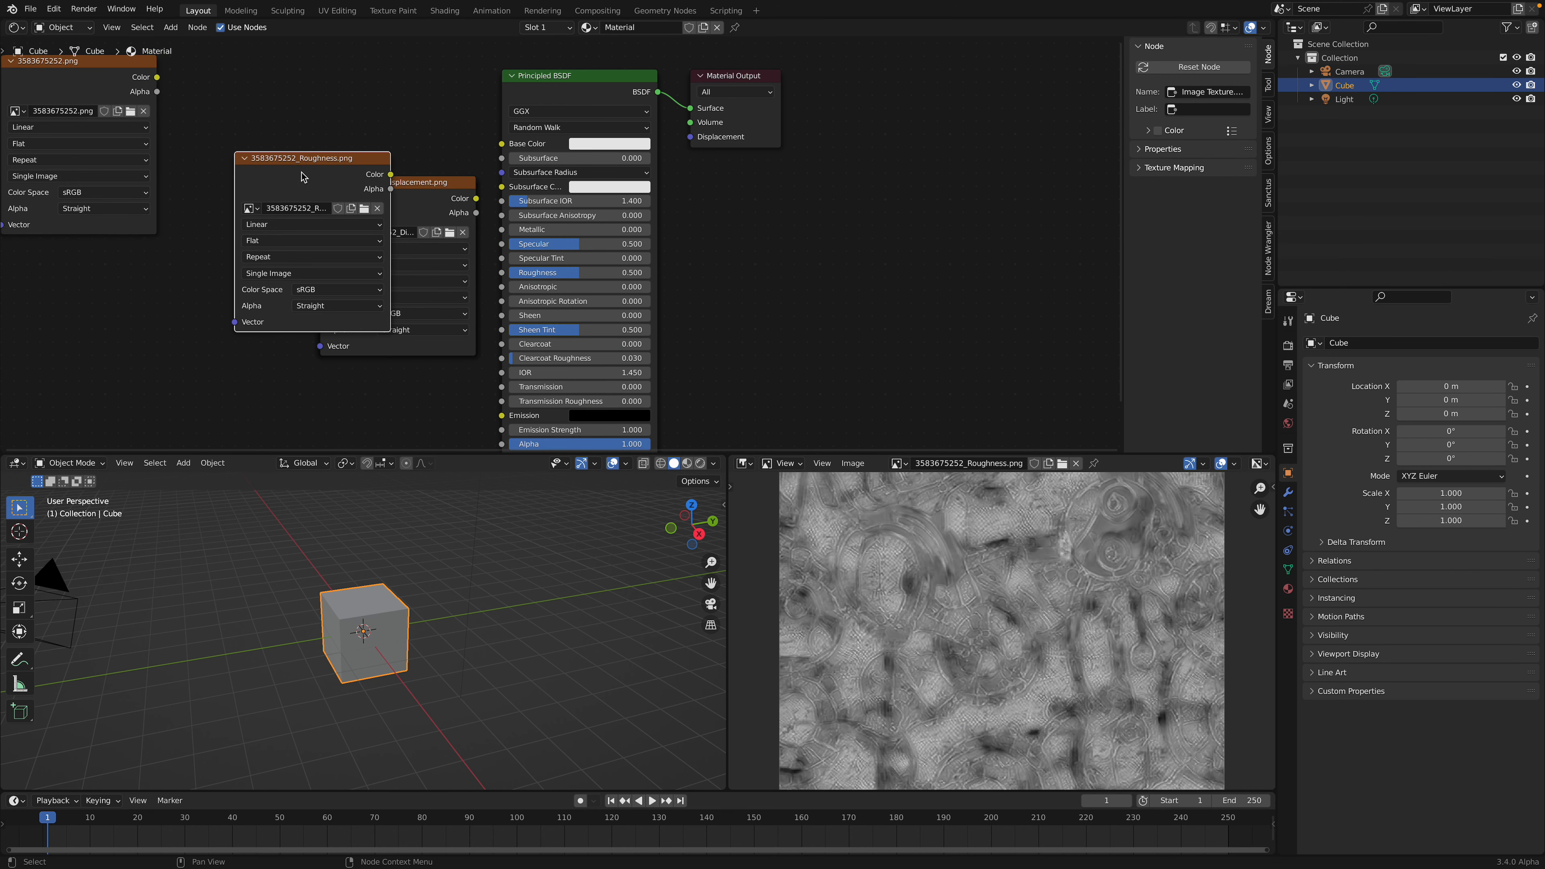
- Save the Blender file as fractal_texture.blend in the materialGeneratorTest folder
click(29, 9)
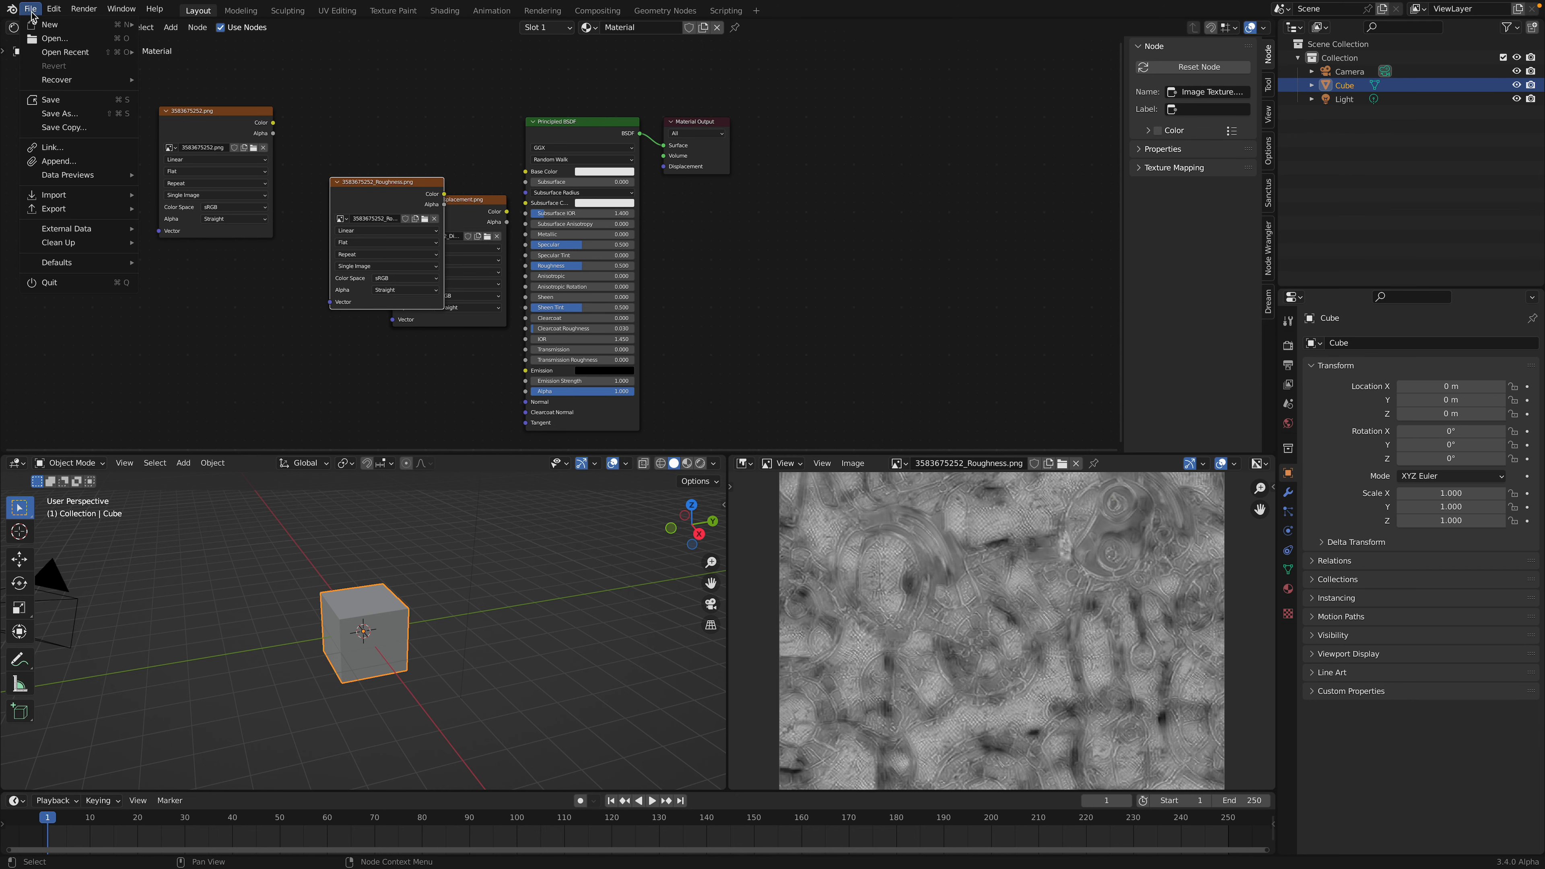
click(65, 113)
text(fractal+te.blend)
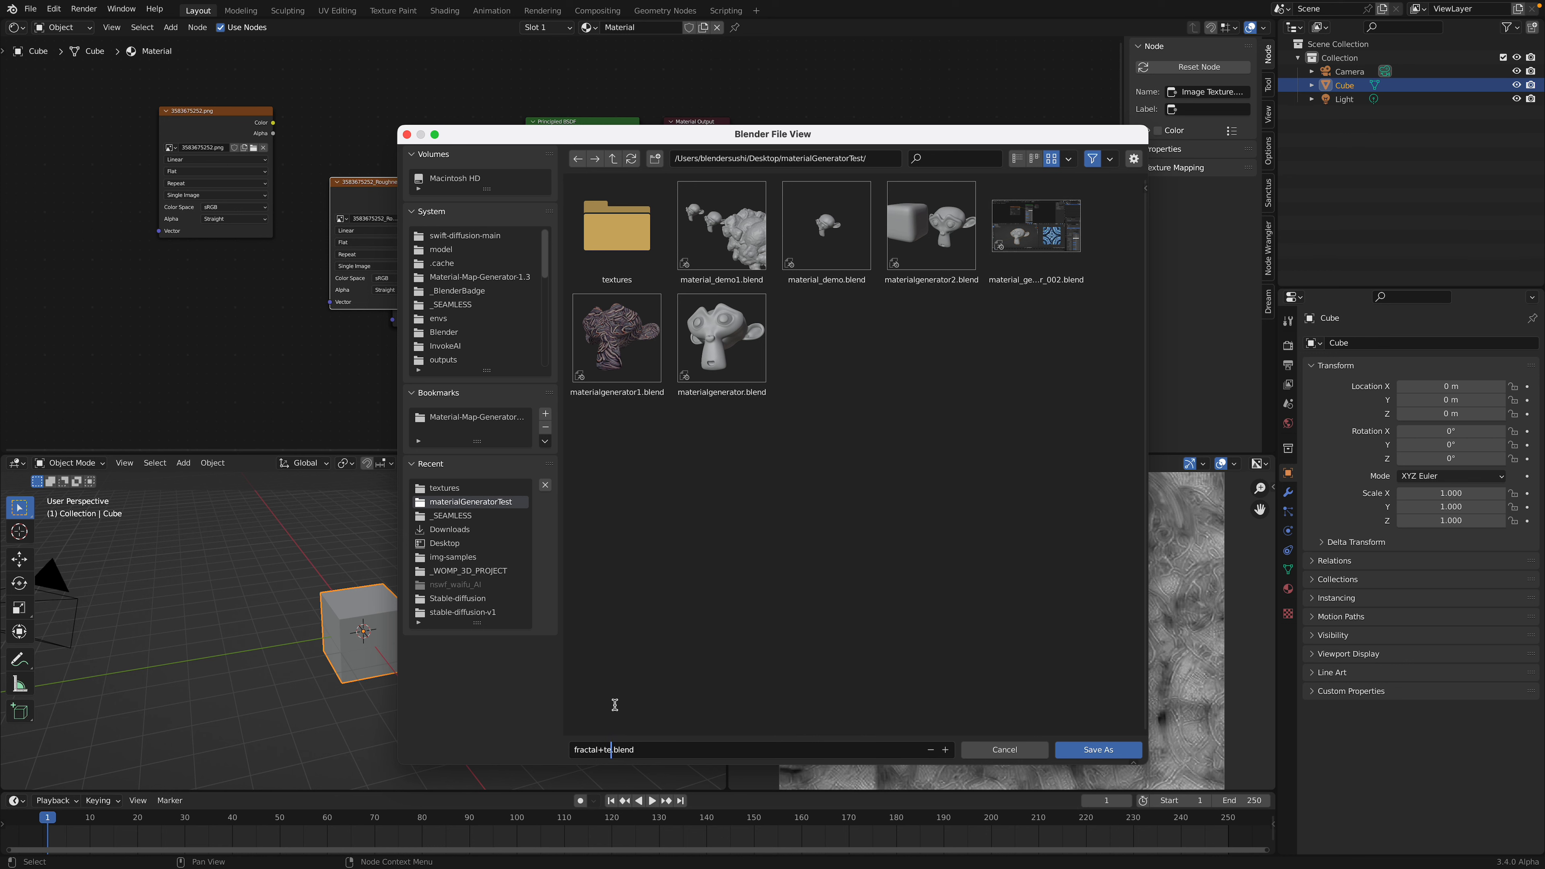
text(texture)
click(1098, 750)
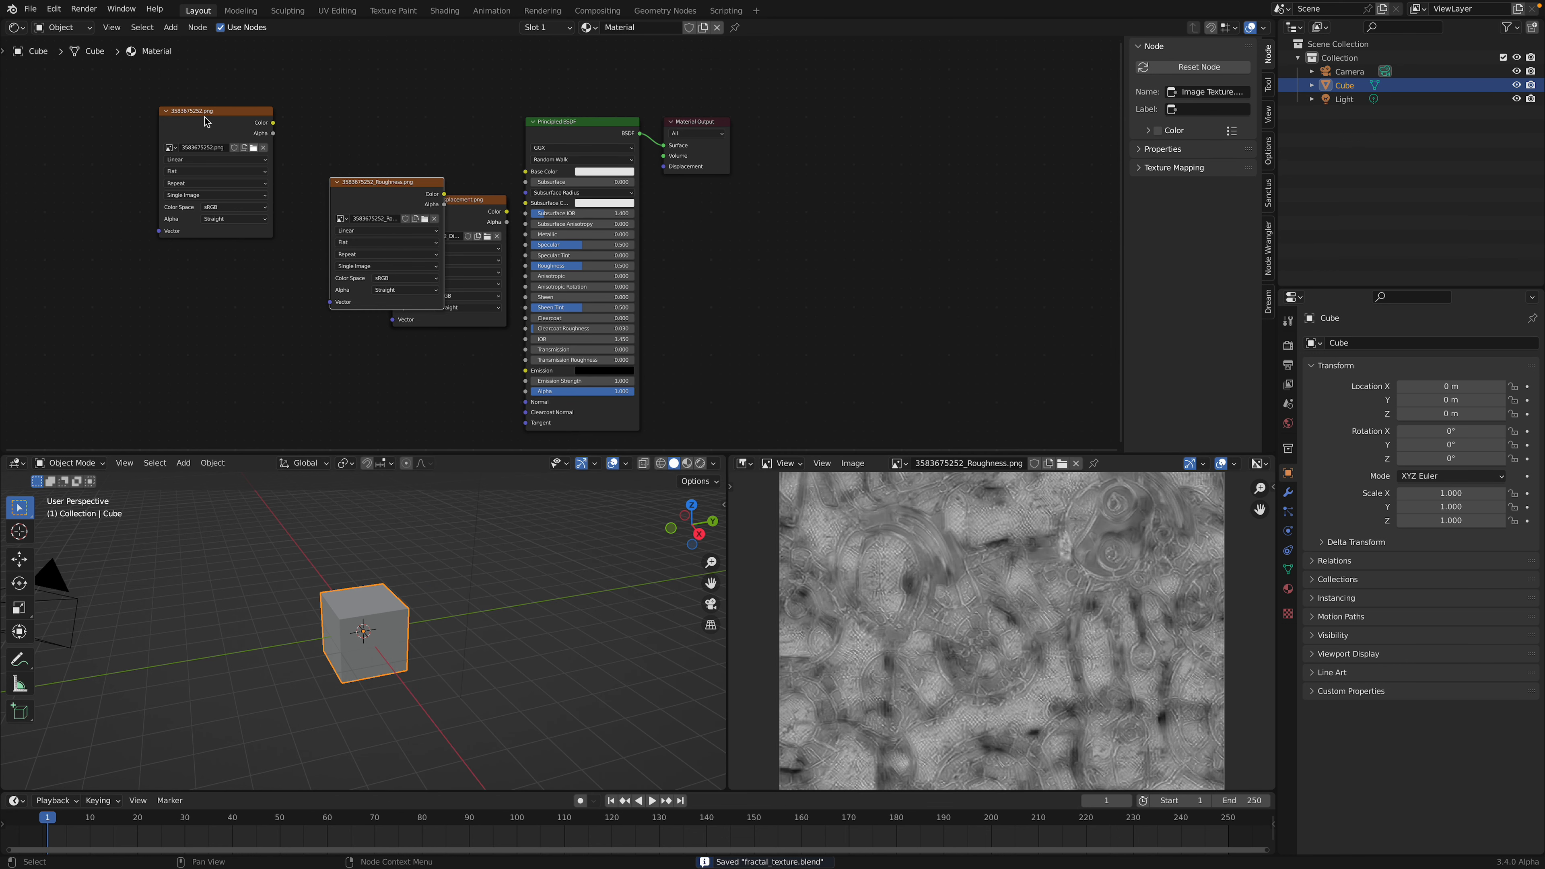
- Examine the Dream Texture prompt, size and history settings beside the node graph, widening their area for readability
click(31, 11)
click(1269, 301)
scroll(1222, 291, down, 3)
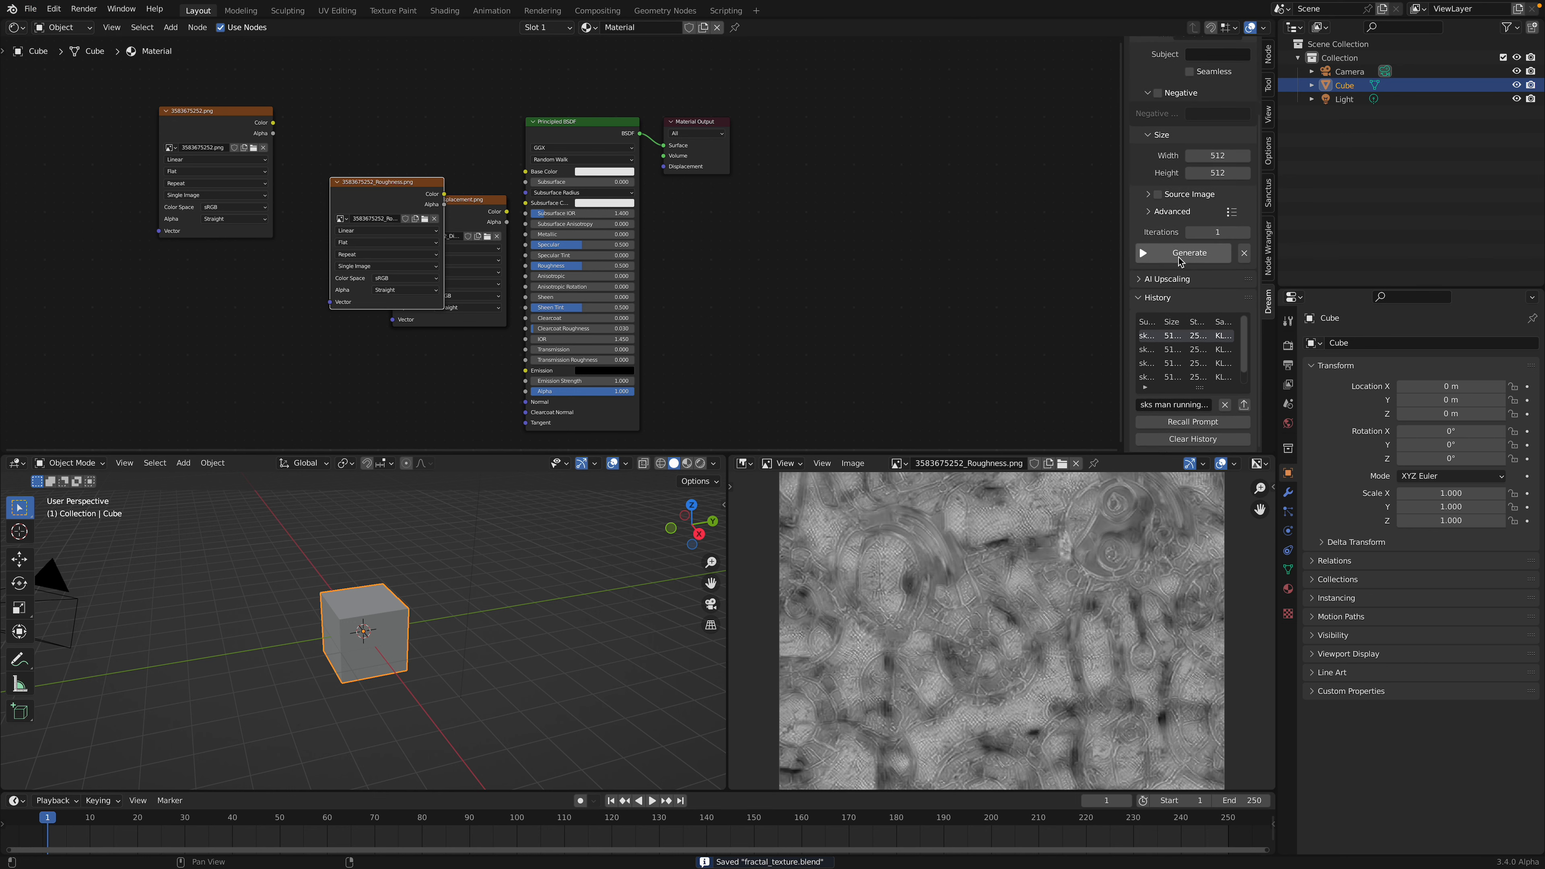
drag(1119, 232, 1029, 231)
scroll(1145, 228, up, 2)
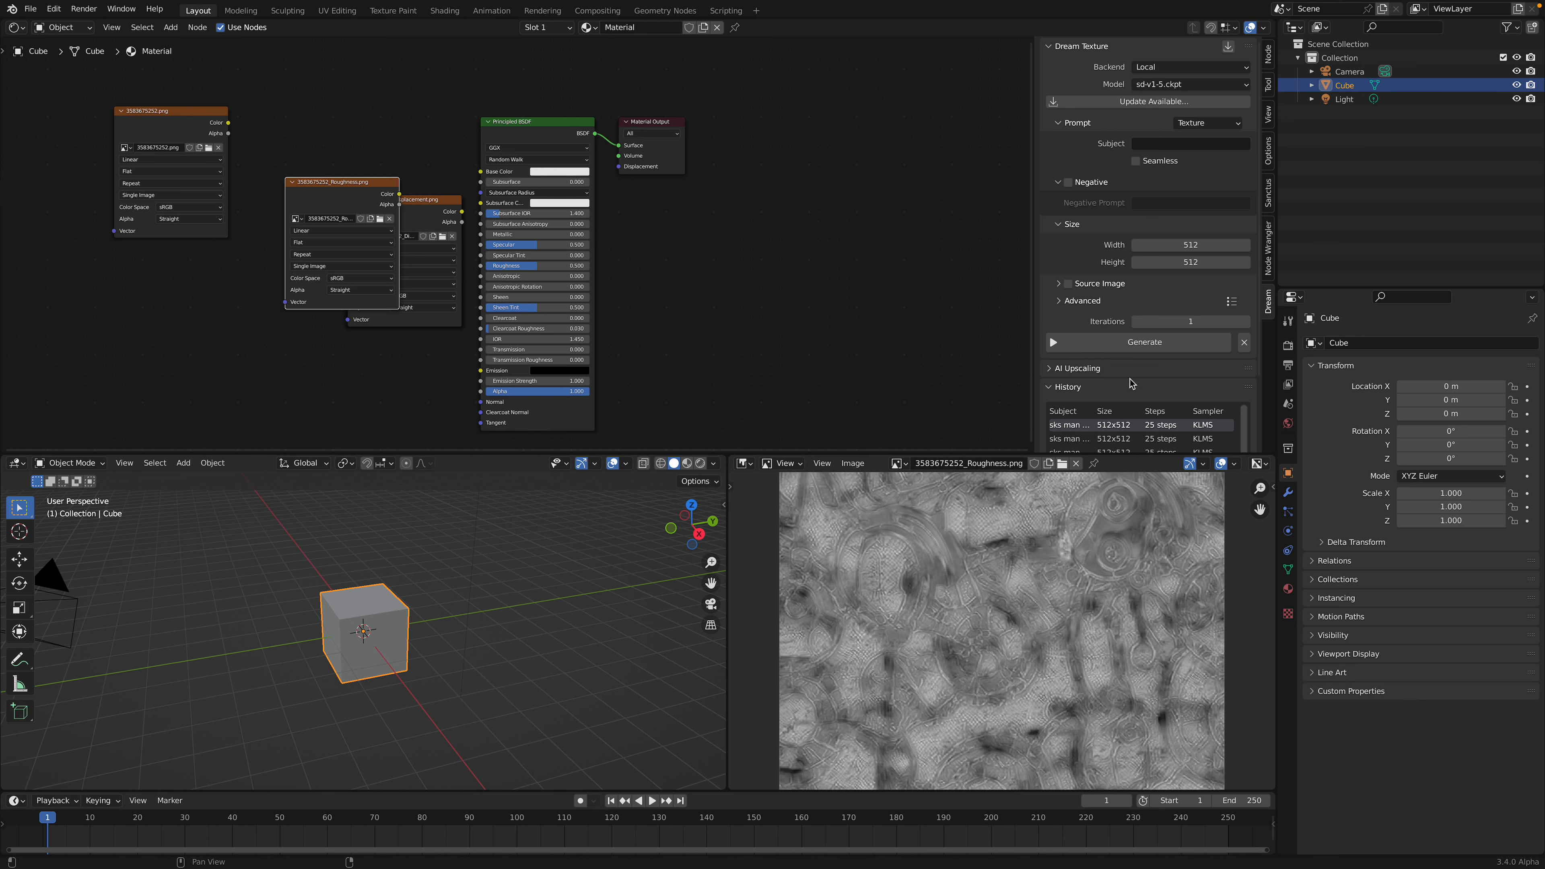
scroll(1132, 382, down, 2)
scroll(1123, 356, down, 1)
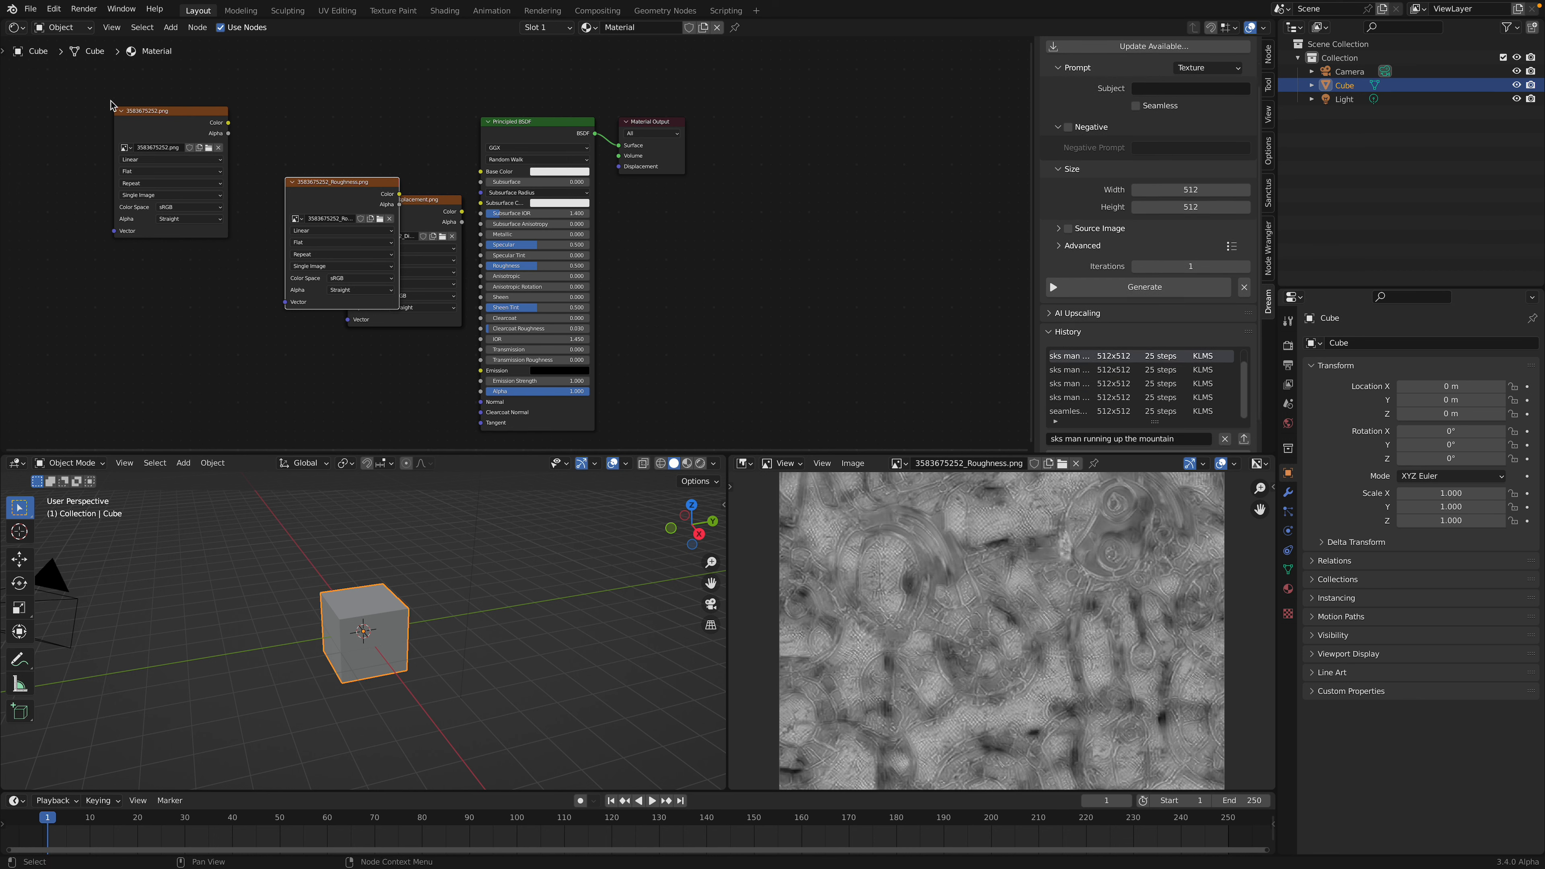
- Reopen the recent file material_demo1.blend
click(31, 8)
mouse_move(67, 54)
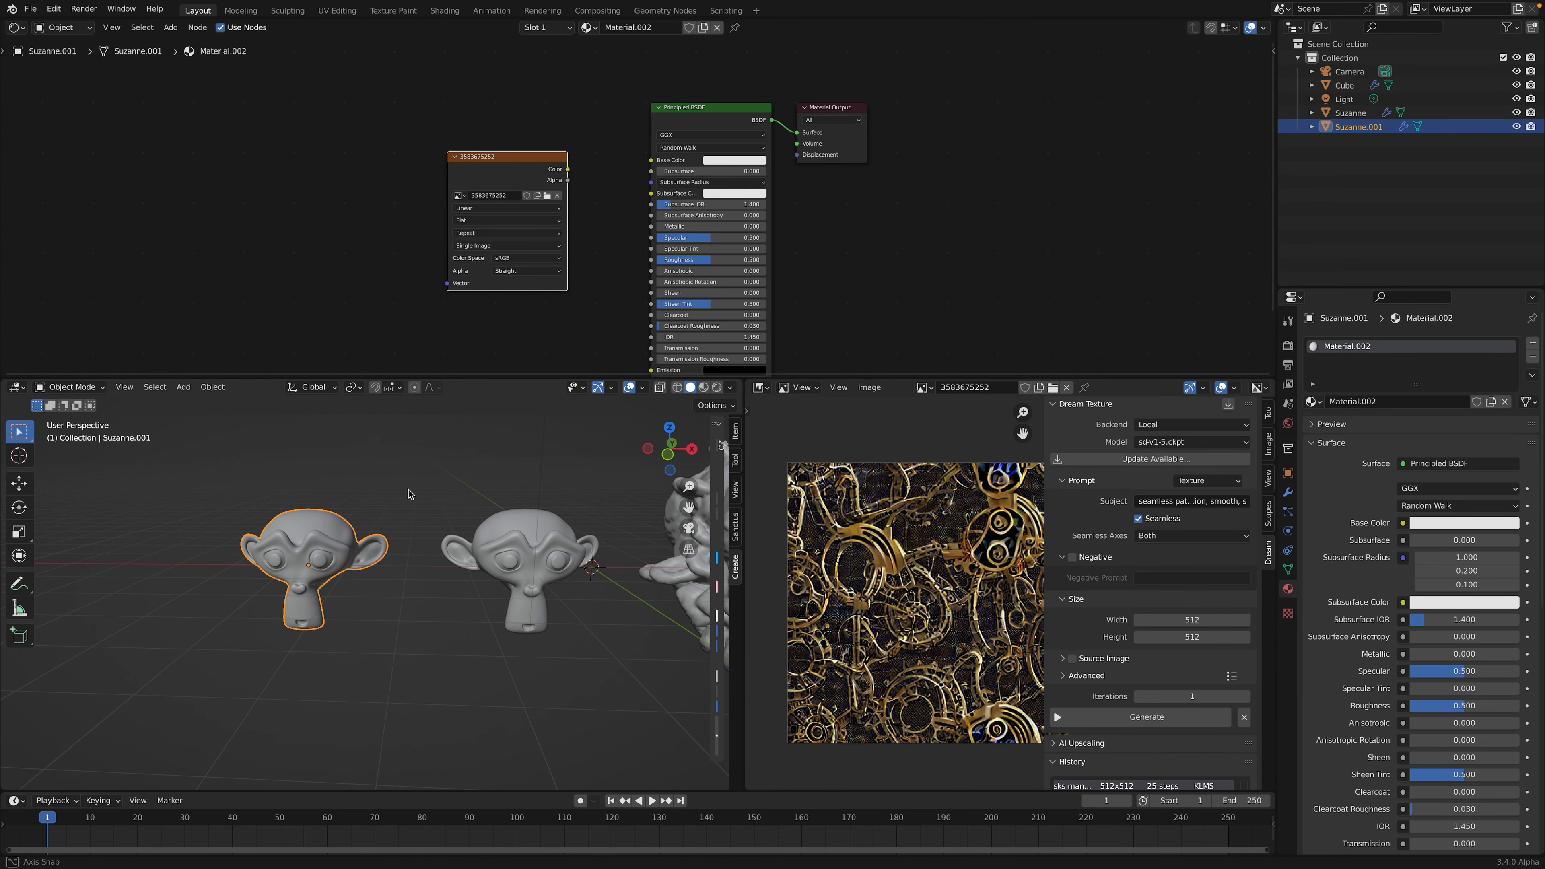
key(ctrl+Left)
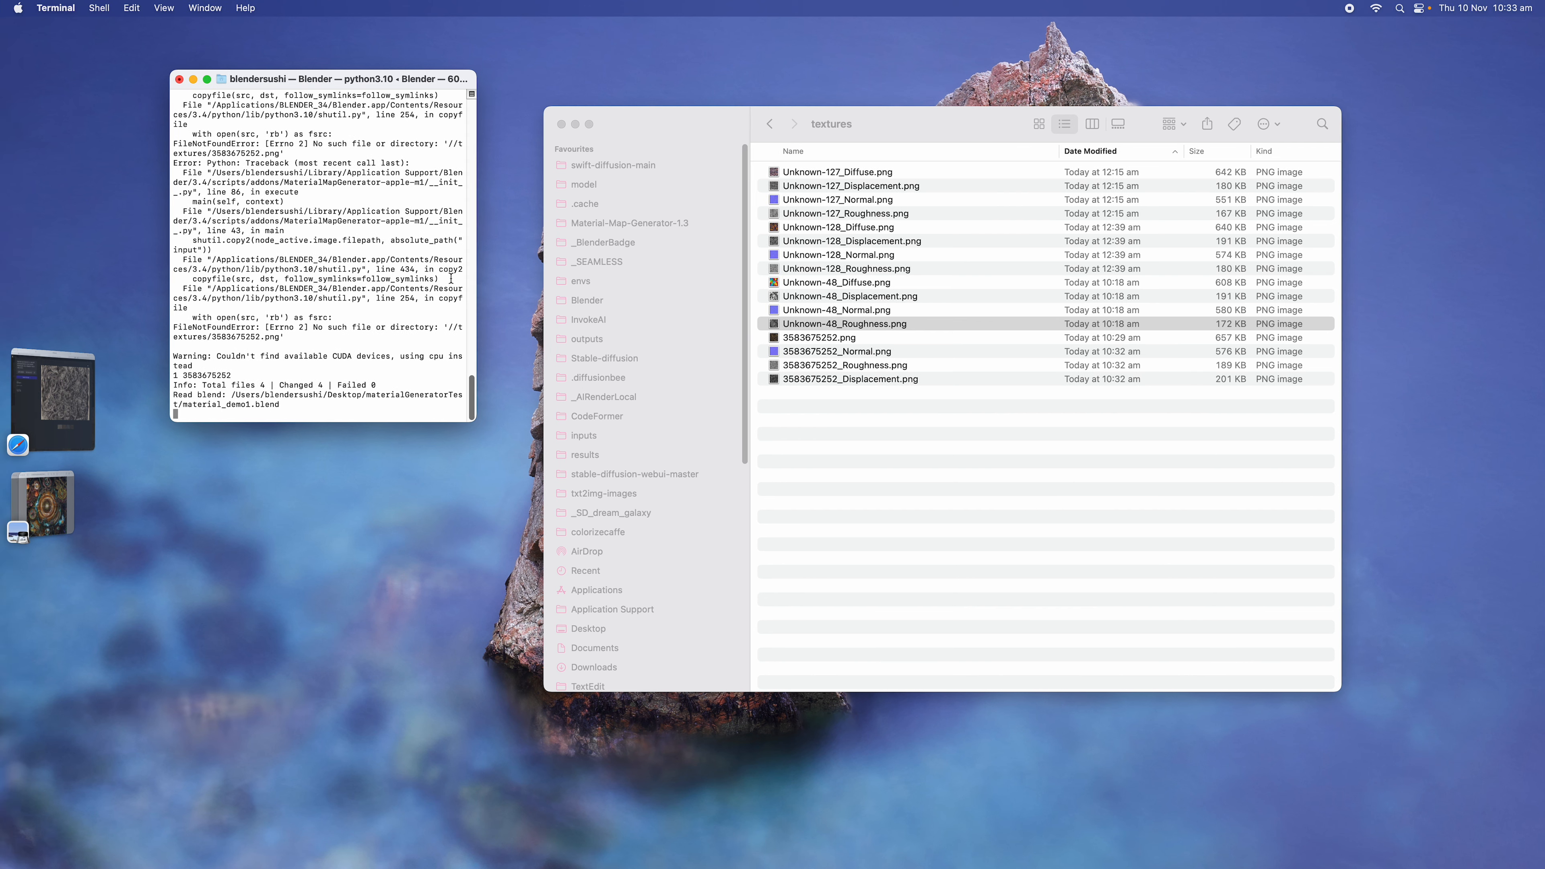
click(839, 338)
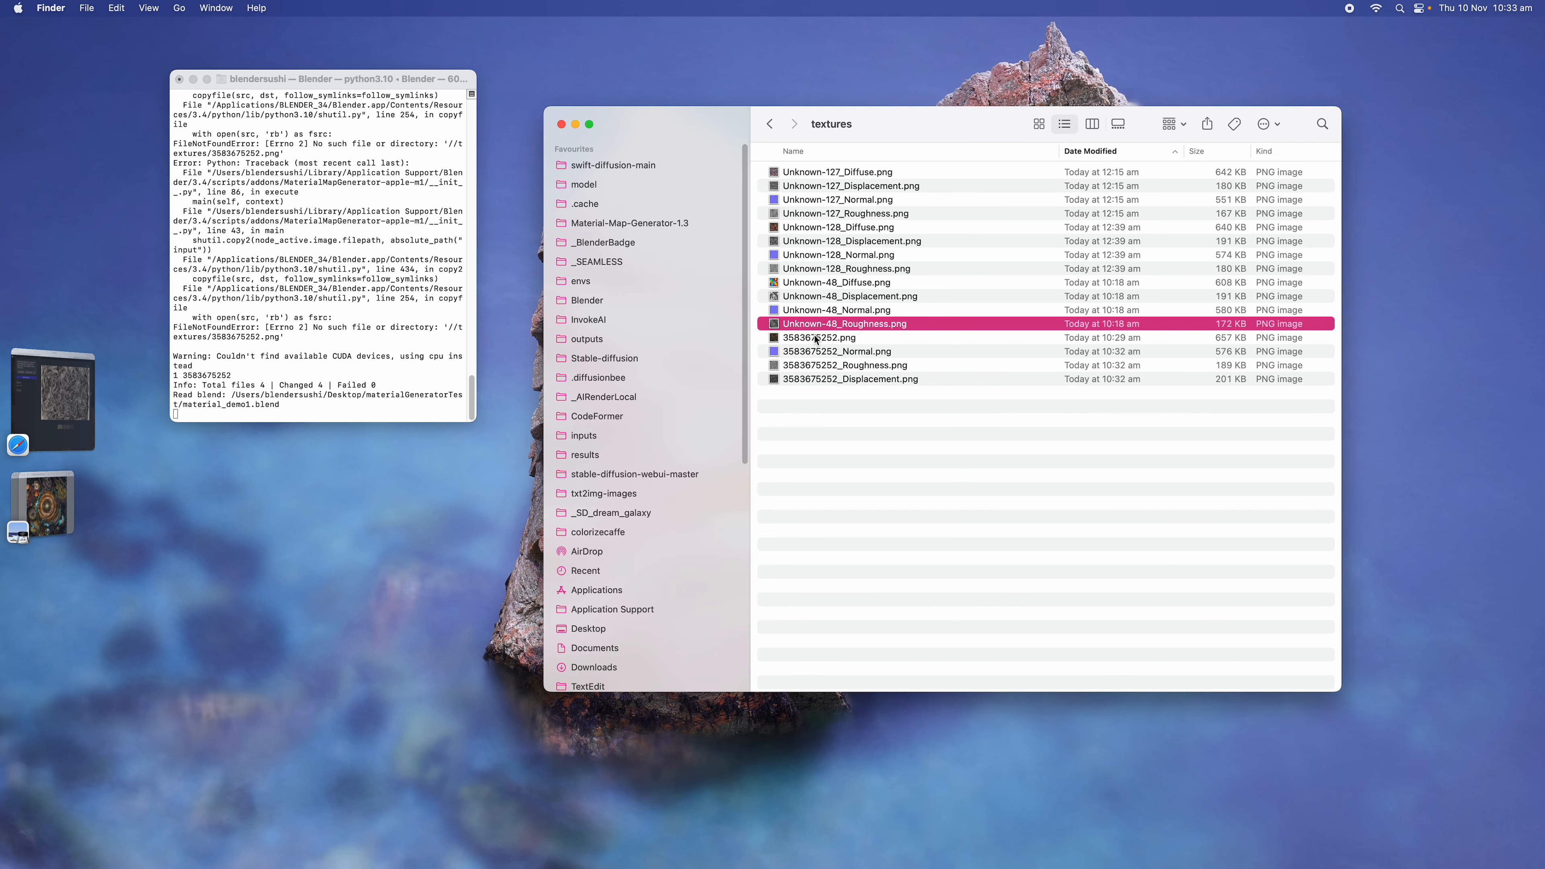
click(838, 339)
text(_Diffuse)
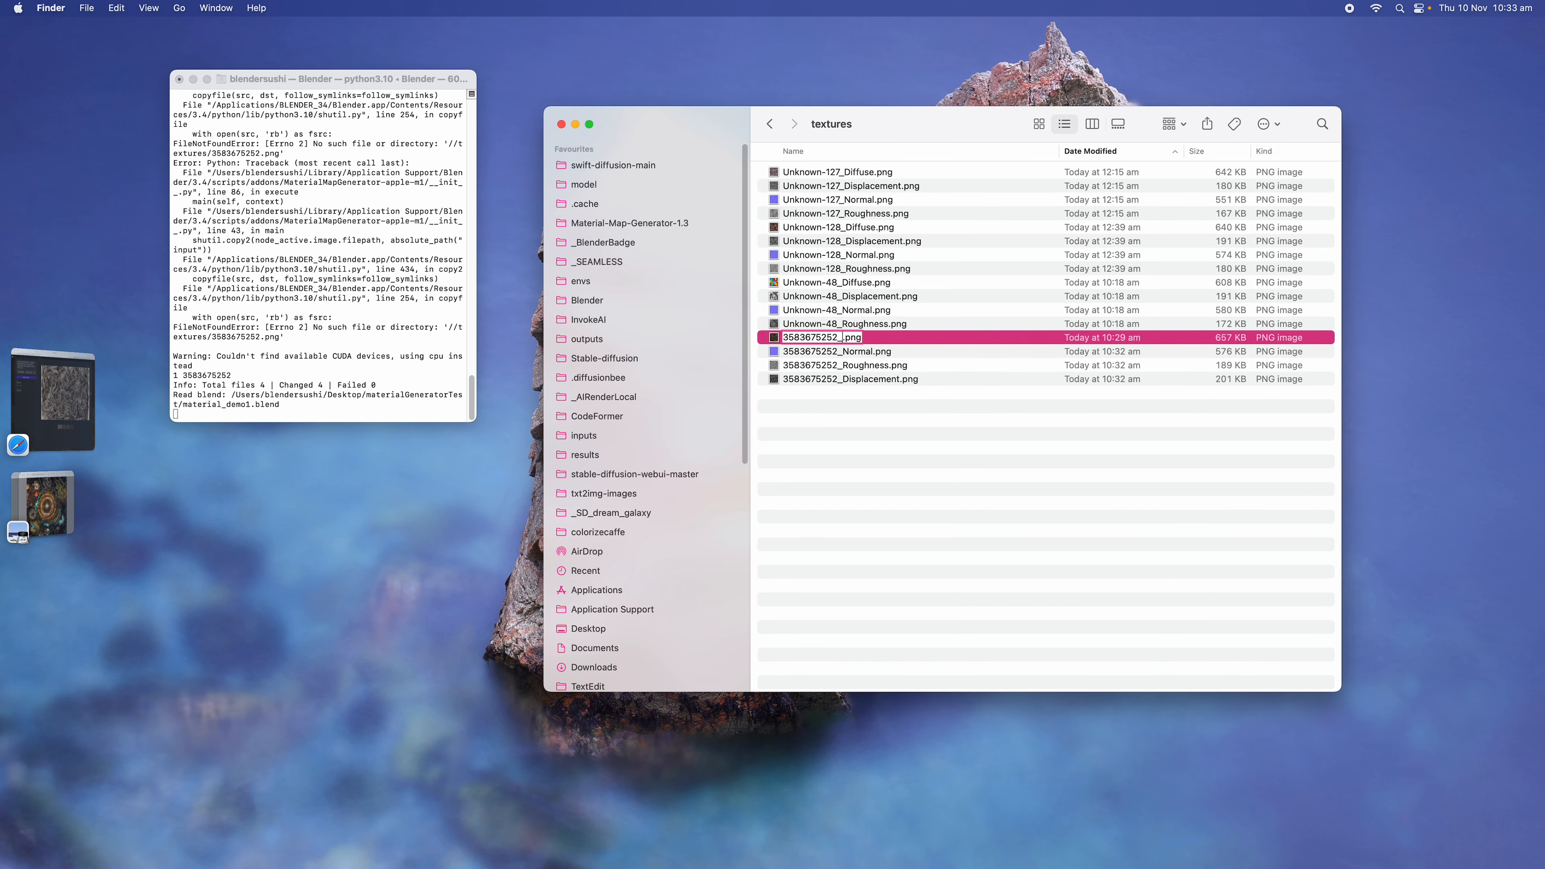
key(Return)
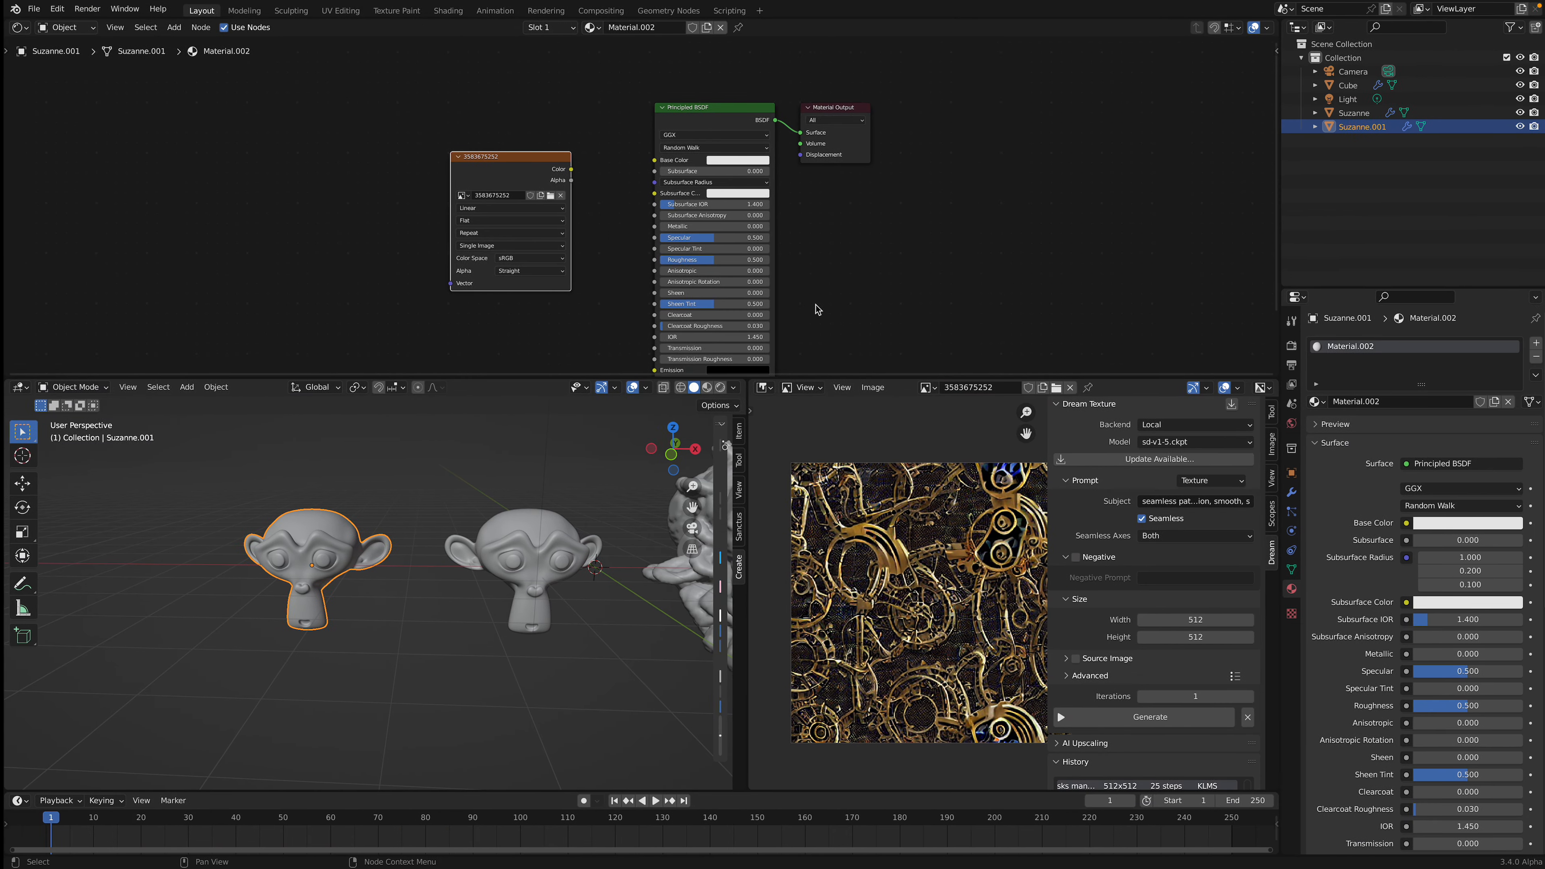
drag(500, 170, 483, 162)
key(x)
drag(667, 117, 657, 115)
middle_drag(610, 124, 597, 119)
key(ctrl+shift+t)
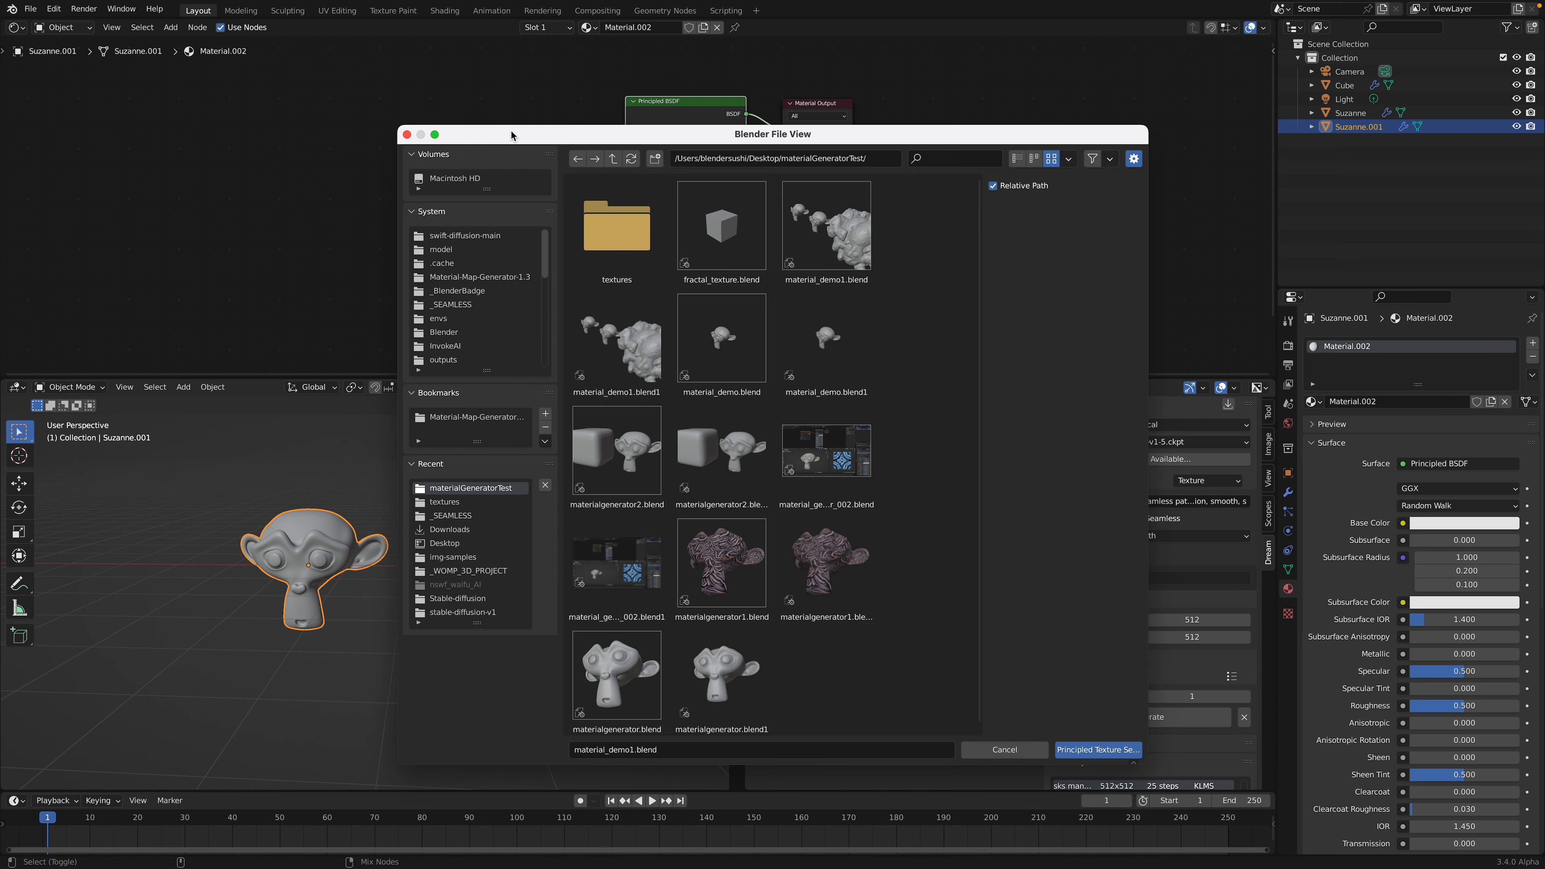
click(635, 239)
shift+click(718, 239)
shift+click(812, 240)
shift+click(633, 332)
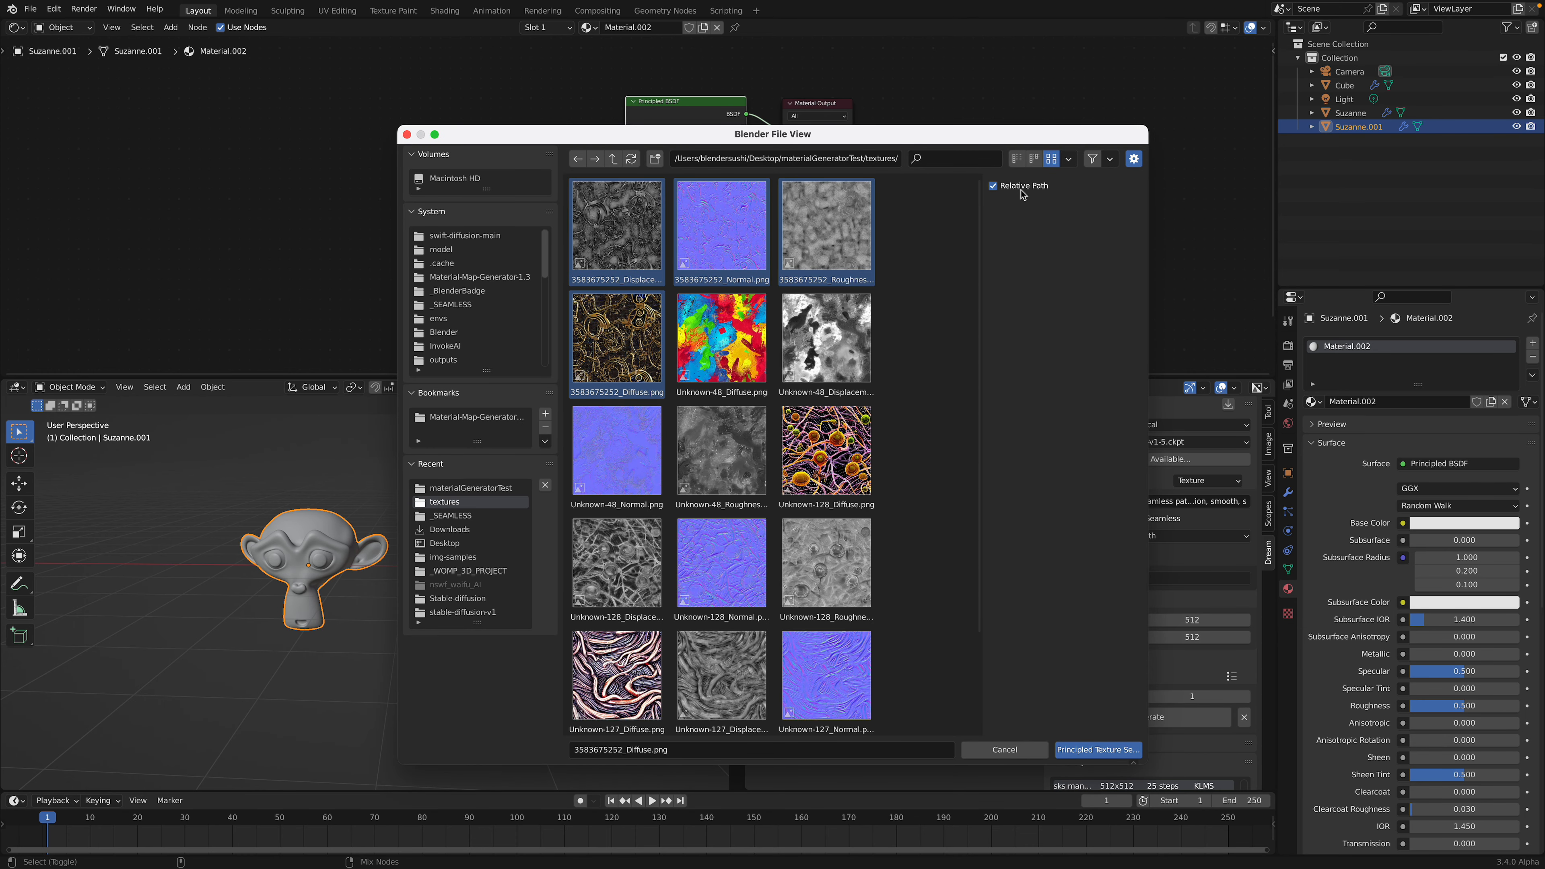
click(1095, 752)
- Show the viewport in material preview shading and set the Mapping node's X, Y and Z scale to 4.620
scroll(543, 580, up, 1)
middle_drag(132, 245, 399, 202)
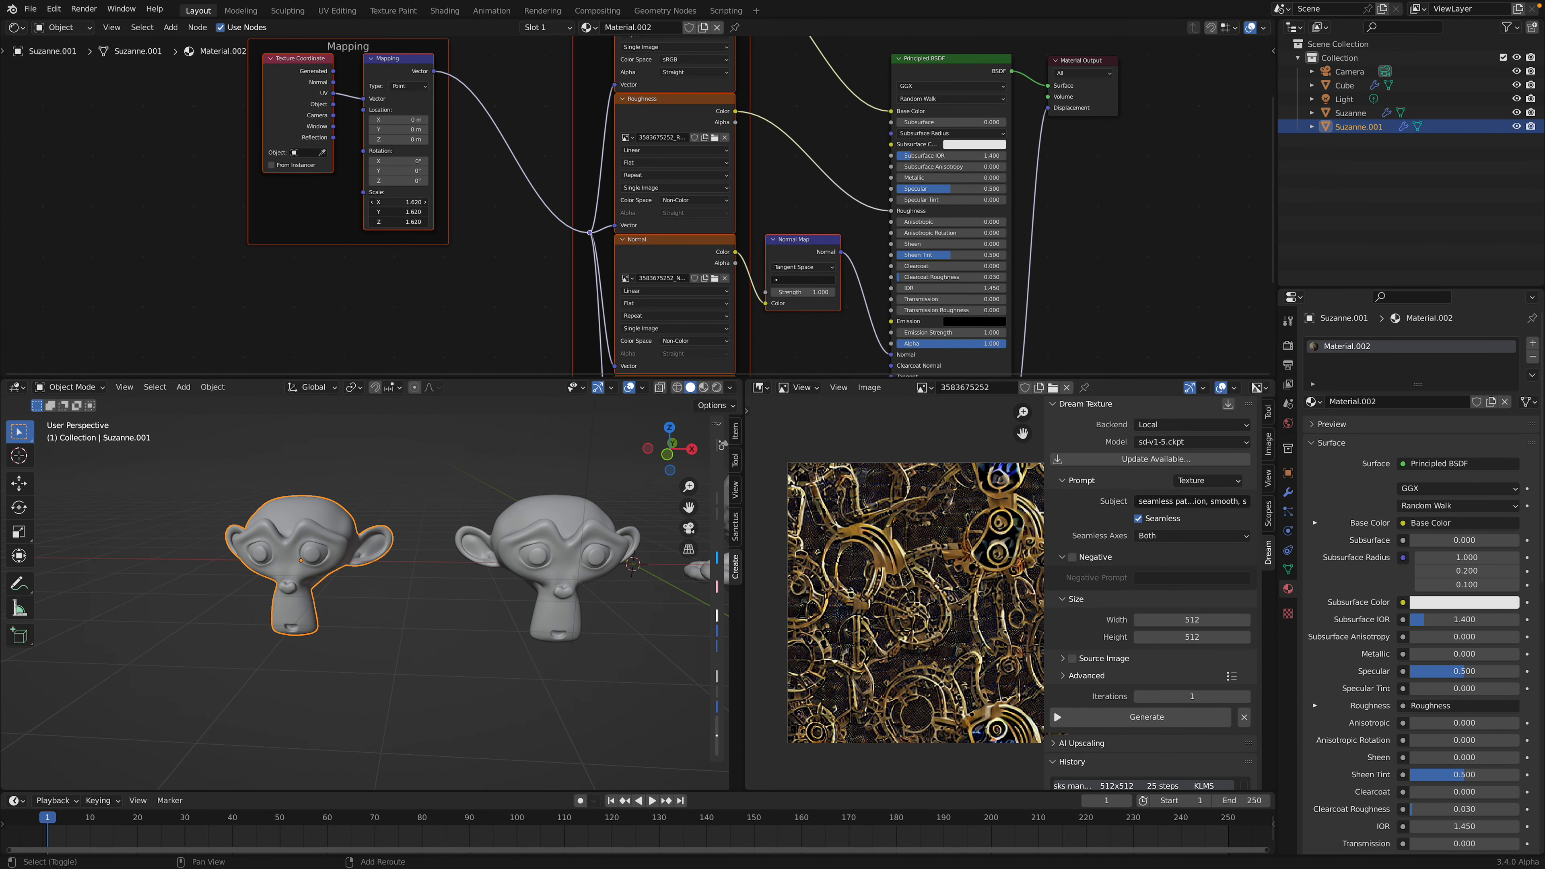
drag(398, 202, 439, 202)
click(704, 388)
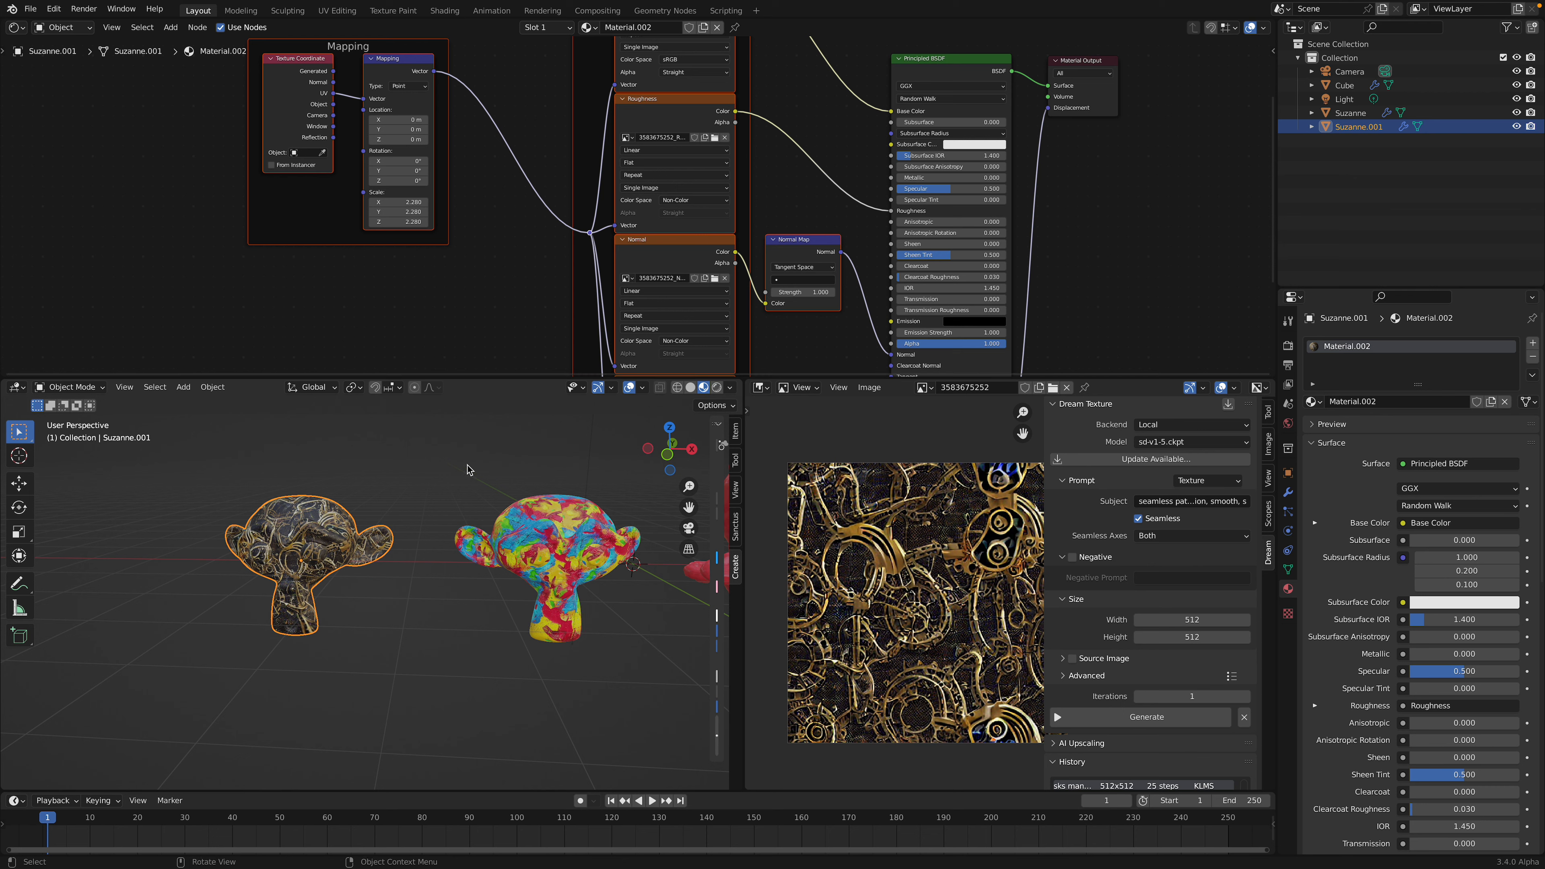
scroll(468, 469, up, 1)
drag(399, 202, 507, 202)
- Set Material.002's surface displacement method to Displacement and Bump
middle_drag(303, 456, 377, 519)
scroll(1364, 669, down, 3)
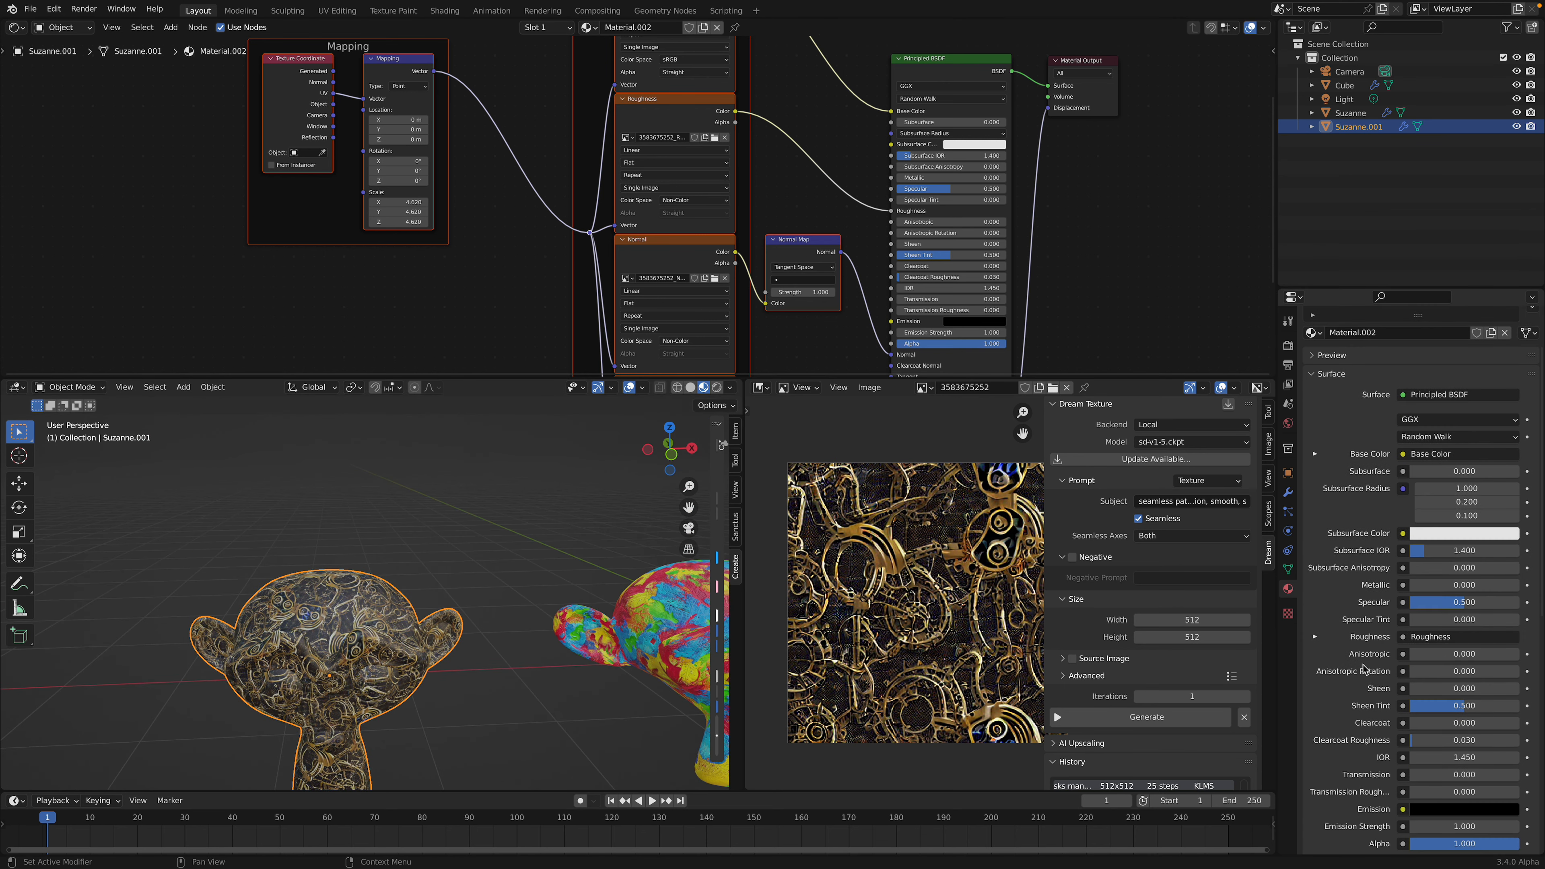
scroll(1363, 669, down, 10)
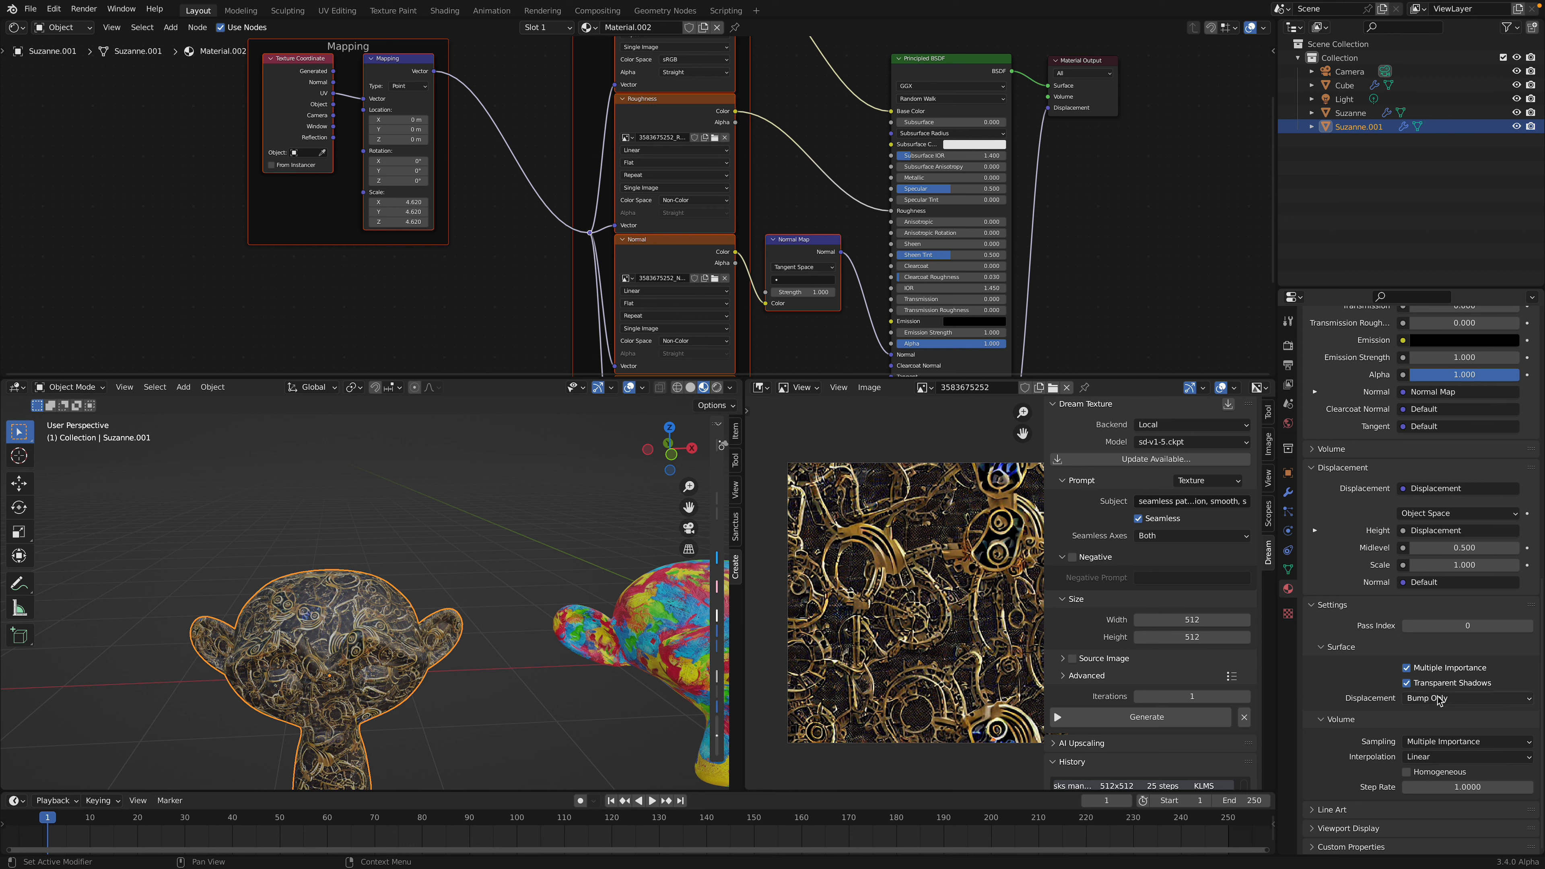
click(1439, 701)
click(1443, 743)
- Set the Normal Map node's strength to 0.4 and the Displacement node's scale to 0.3
middle_drag(745, 269, 630, 235)
scroll(630, 236, up, 3)
mouse_move(701, 264)
shift+mouse_down()
mouse_move(678, 264)
mouse_move(698, 264)
shift+mouse_up()
middle_drag(865, 347, 655, 170)
scroll(657, 192, up, 3)
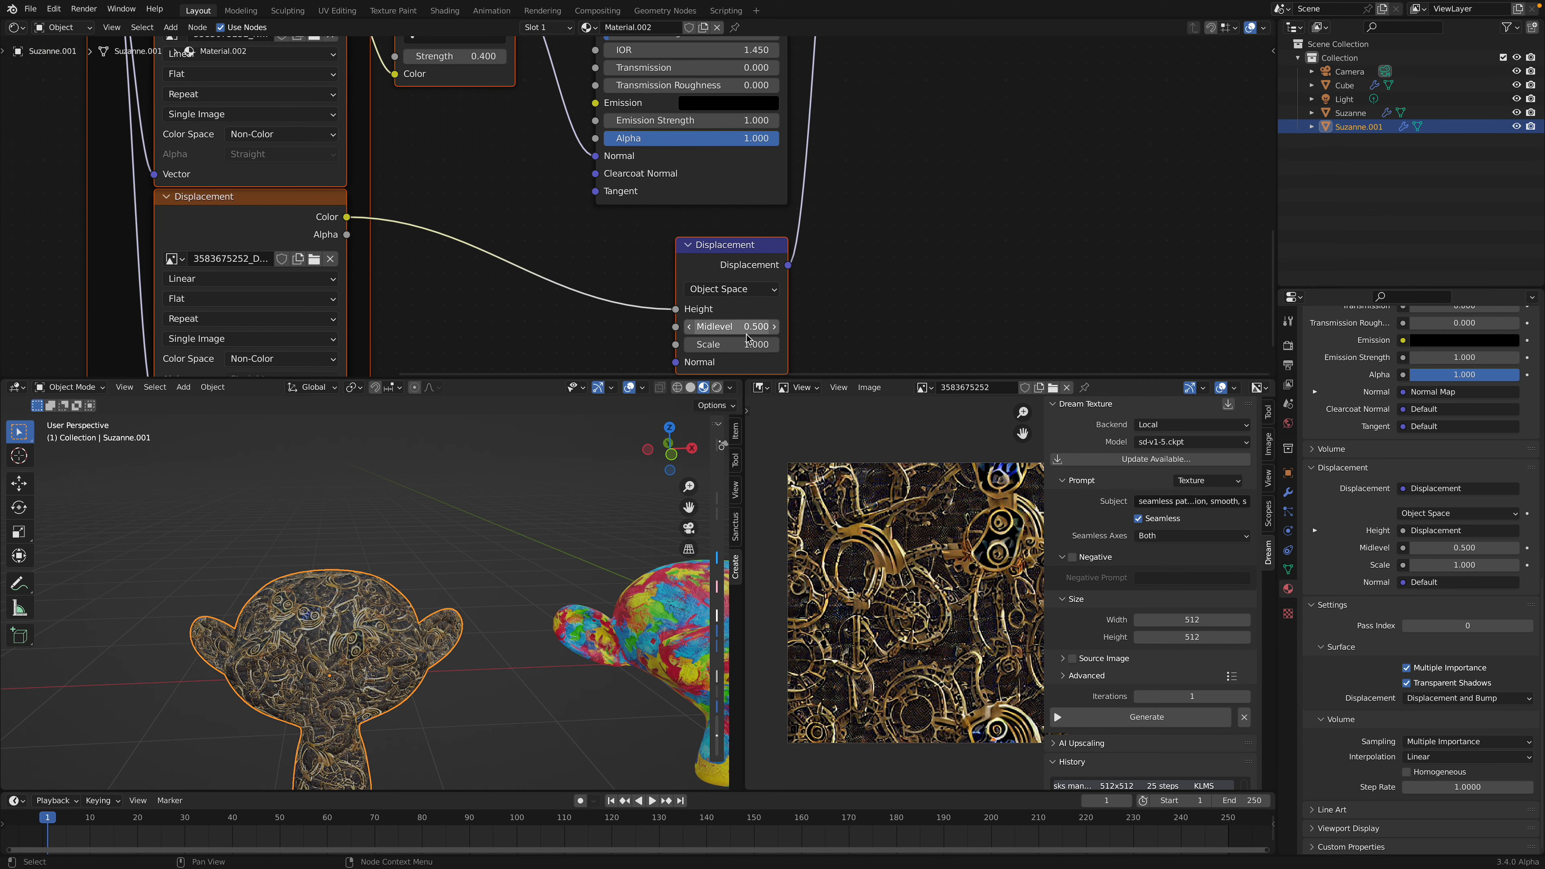
click(761, 345)
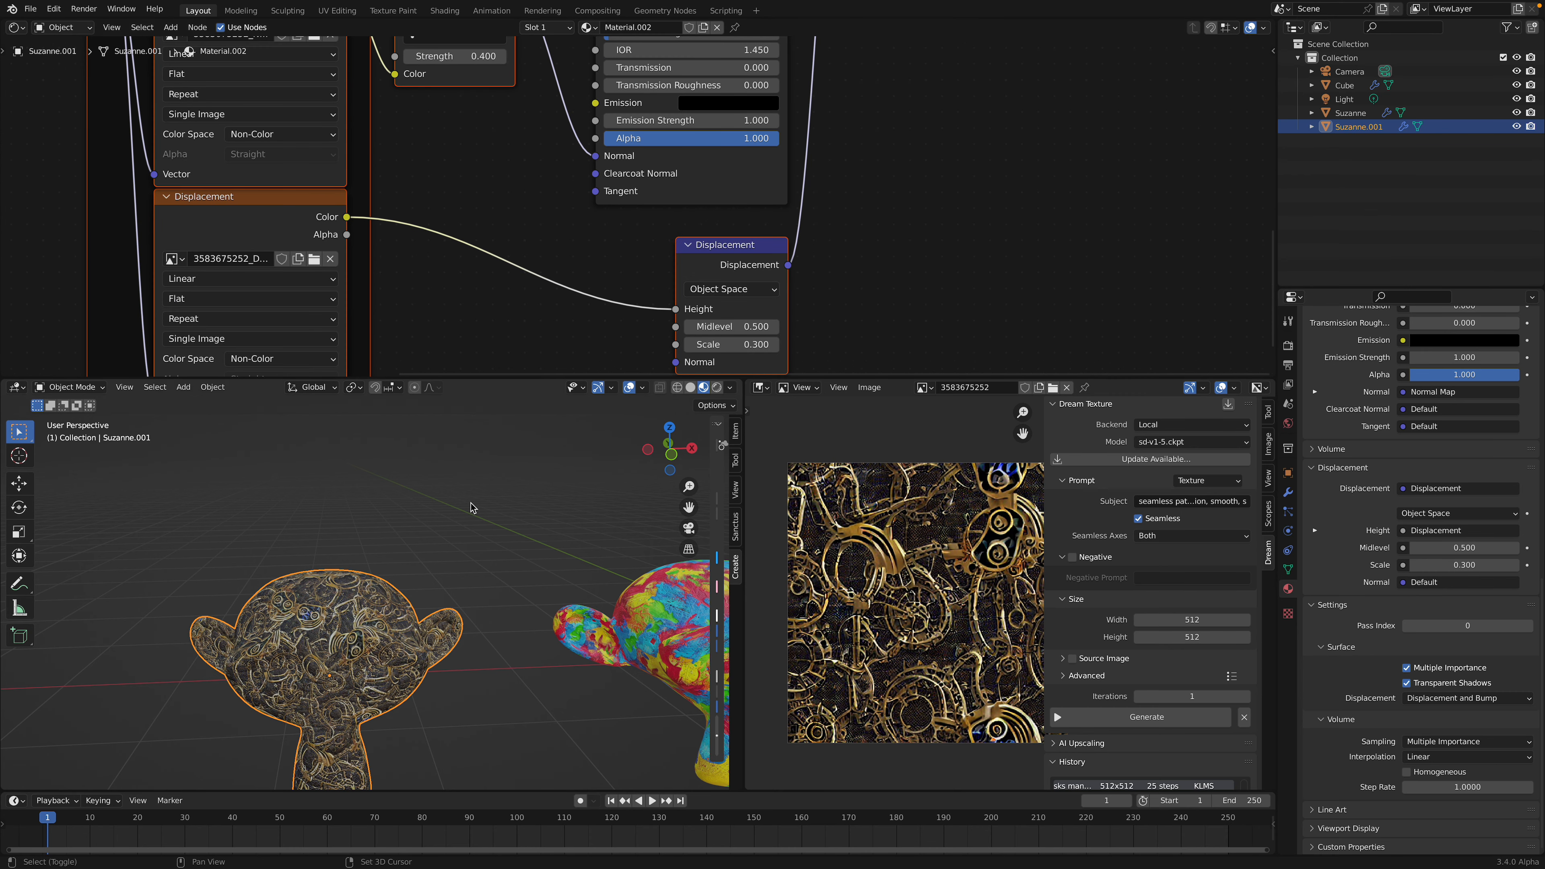
- Save material_demo1.blend, display the viewport in rendered shading and inspect the clockwork monkey head up close
shift+middle_drag(474, 509, 454, 488)
scroll(454, 488, down, 1)
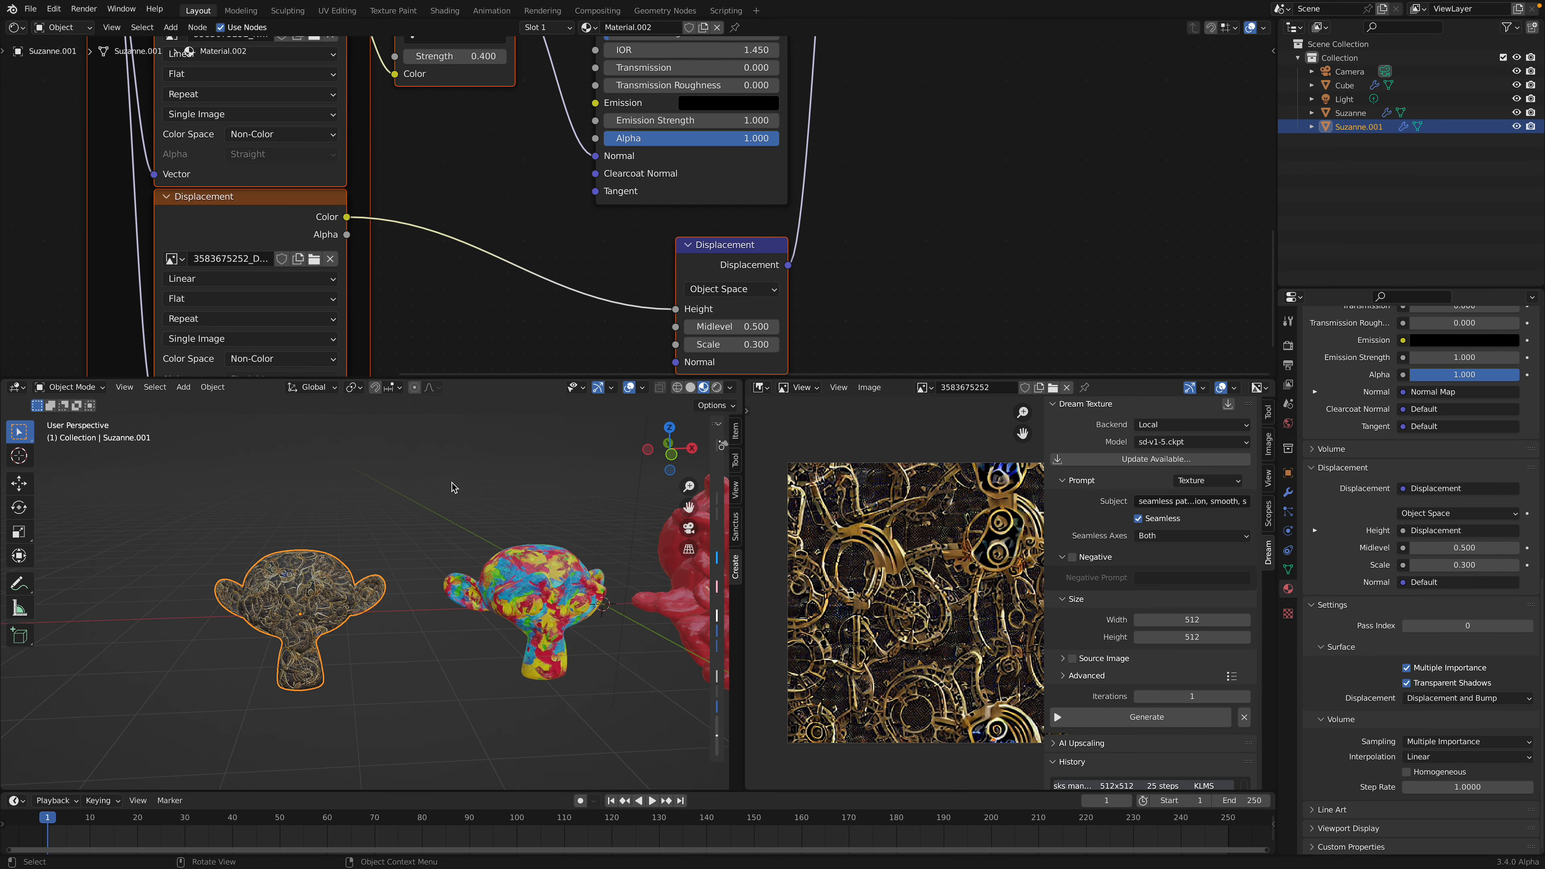
click(722, 391)
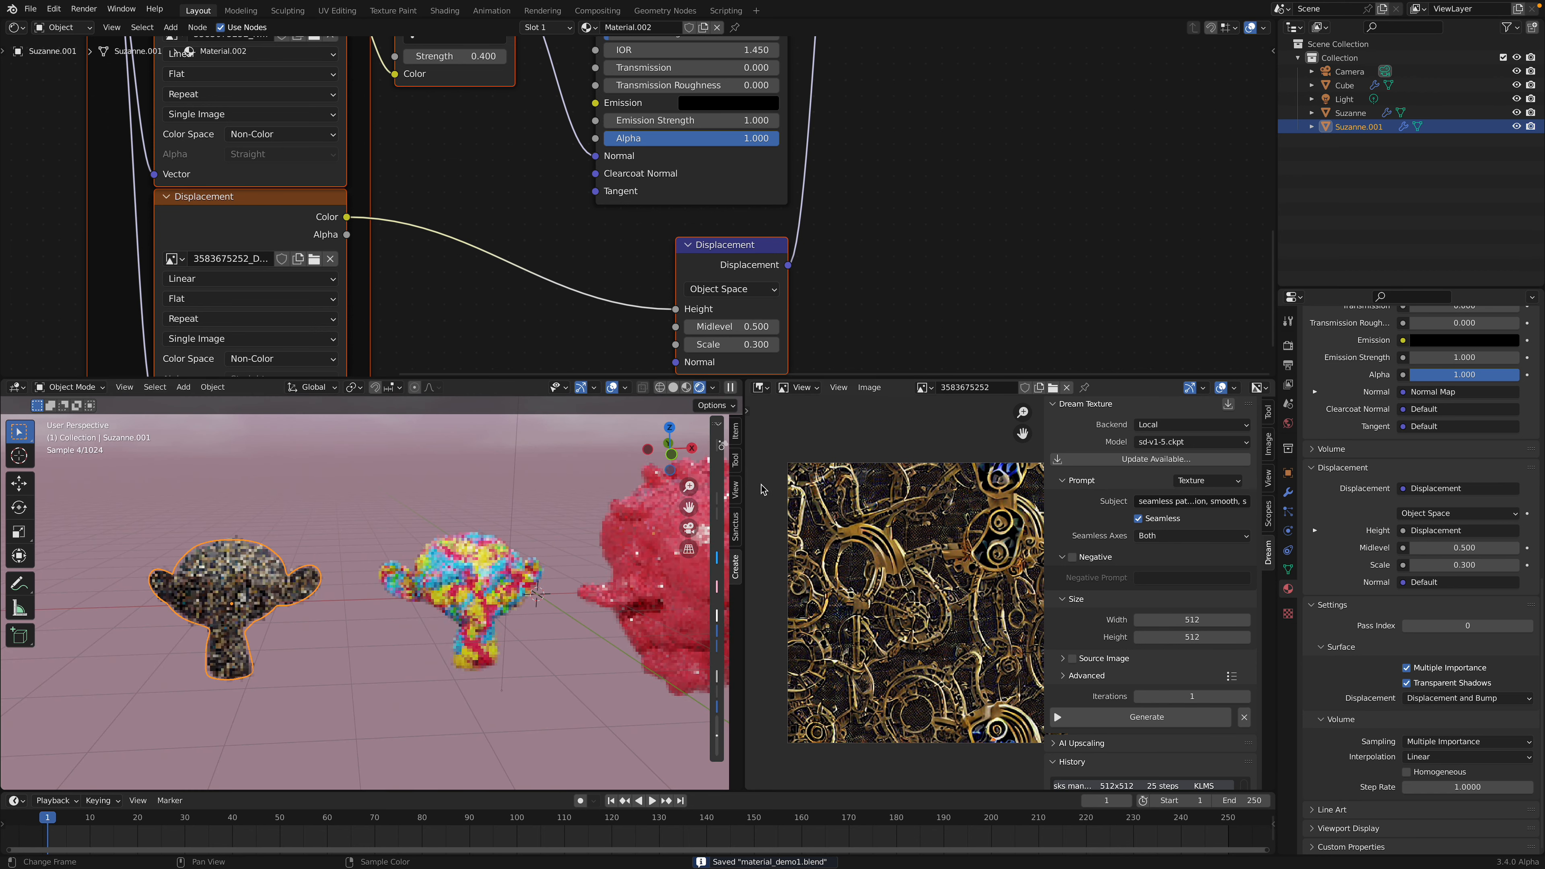
shift+middle_drag(260, 540, 378, 518)
scroll(378, 517, up, 2)
scroll(396, 530, up, 1)
click(516, 613)
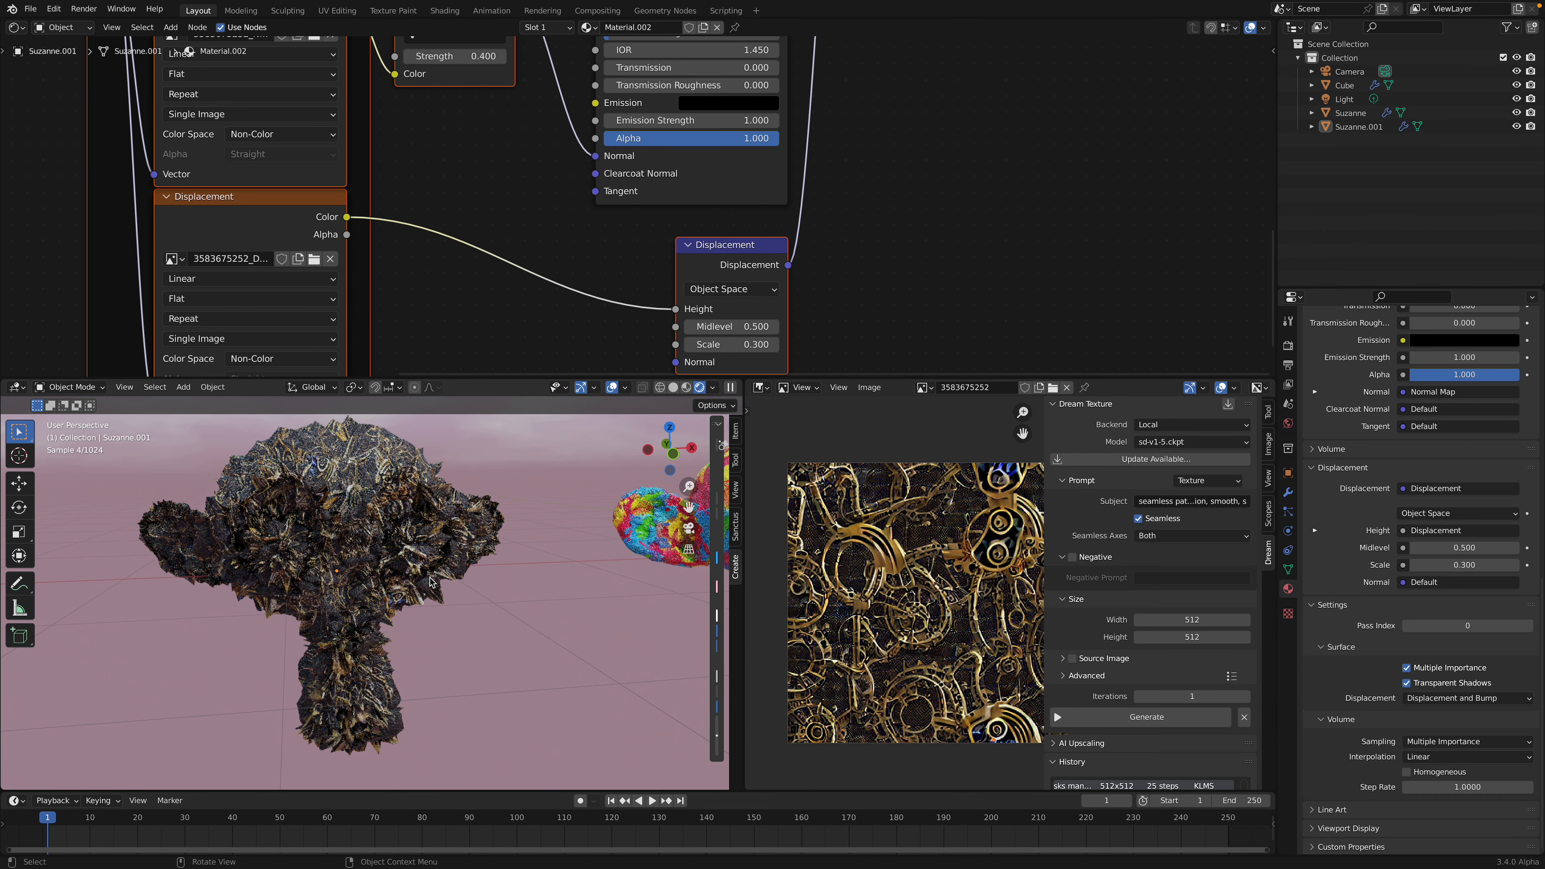
- Set the clockwork monkey head's Subdivision modifier to 3 levels for both viewport and render
click(362, 563)
click(1289, 493)
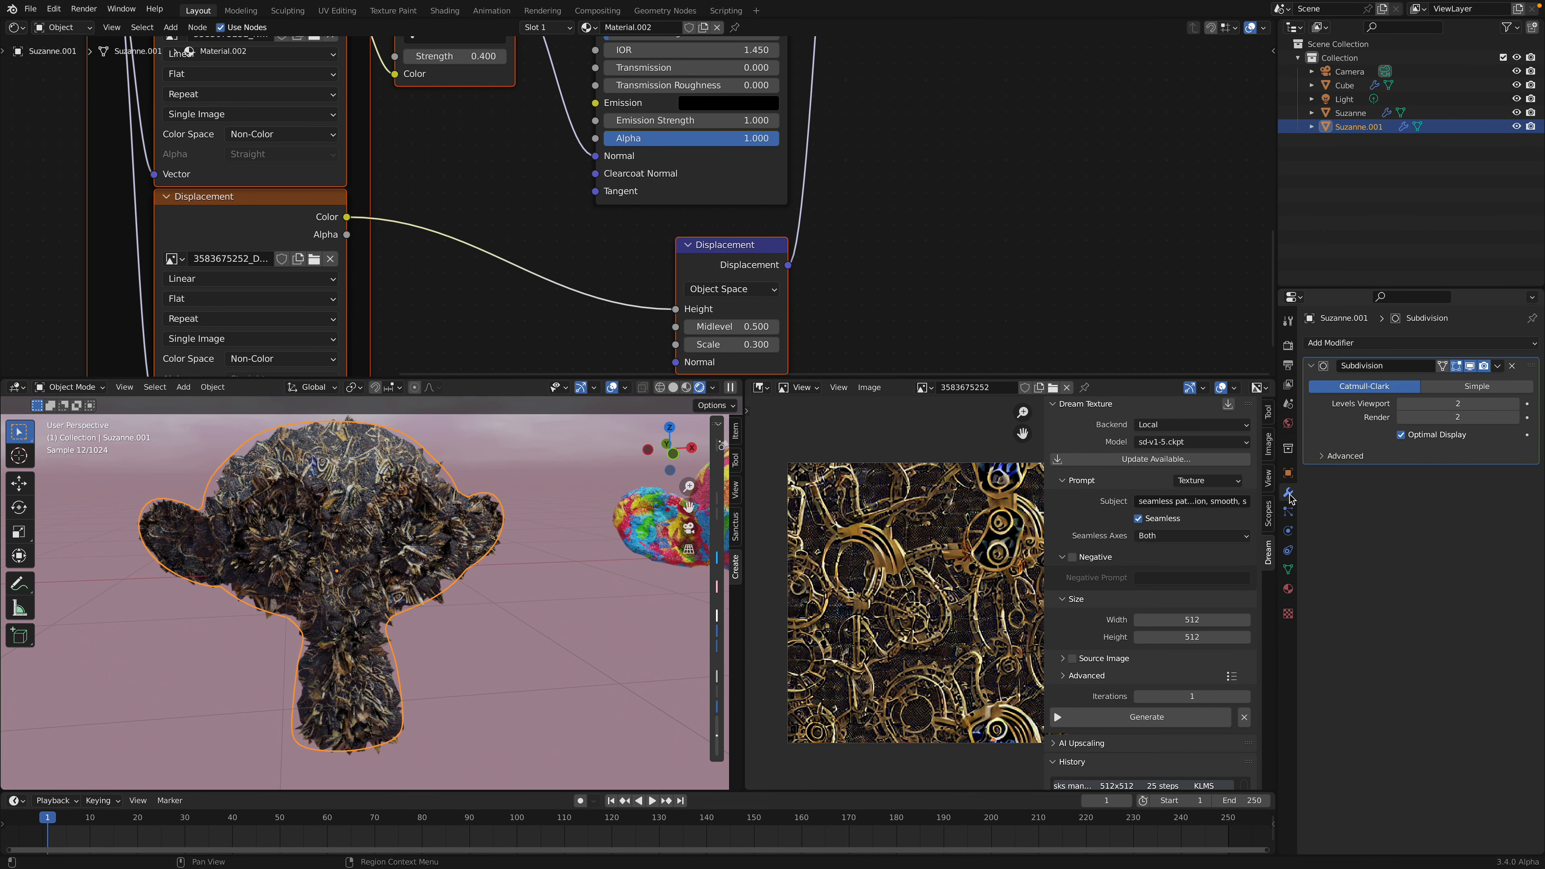
click(1515, 405)
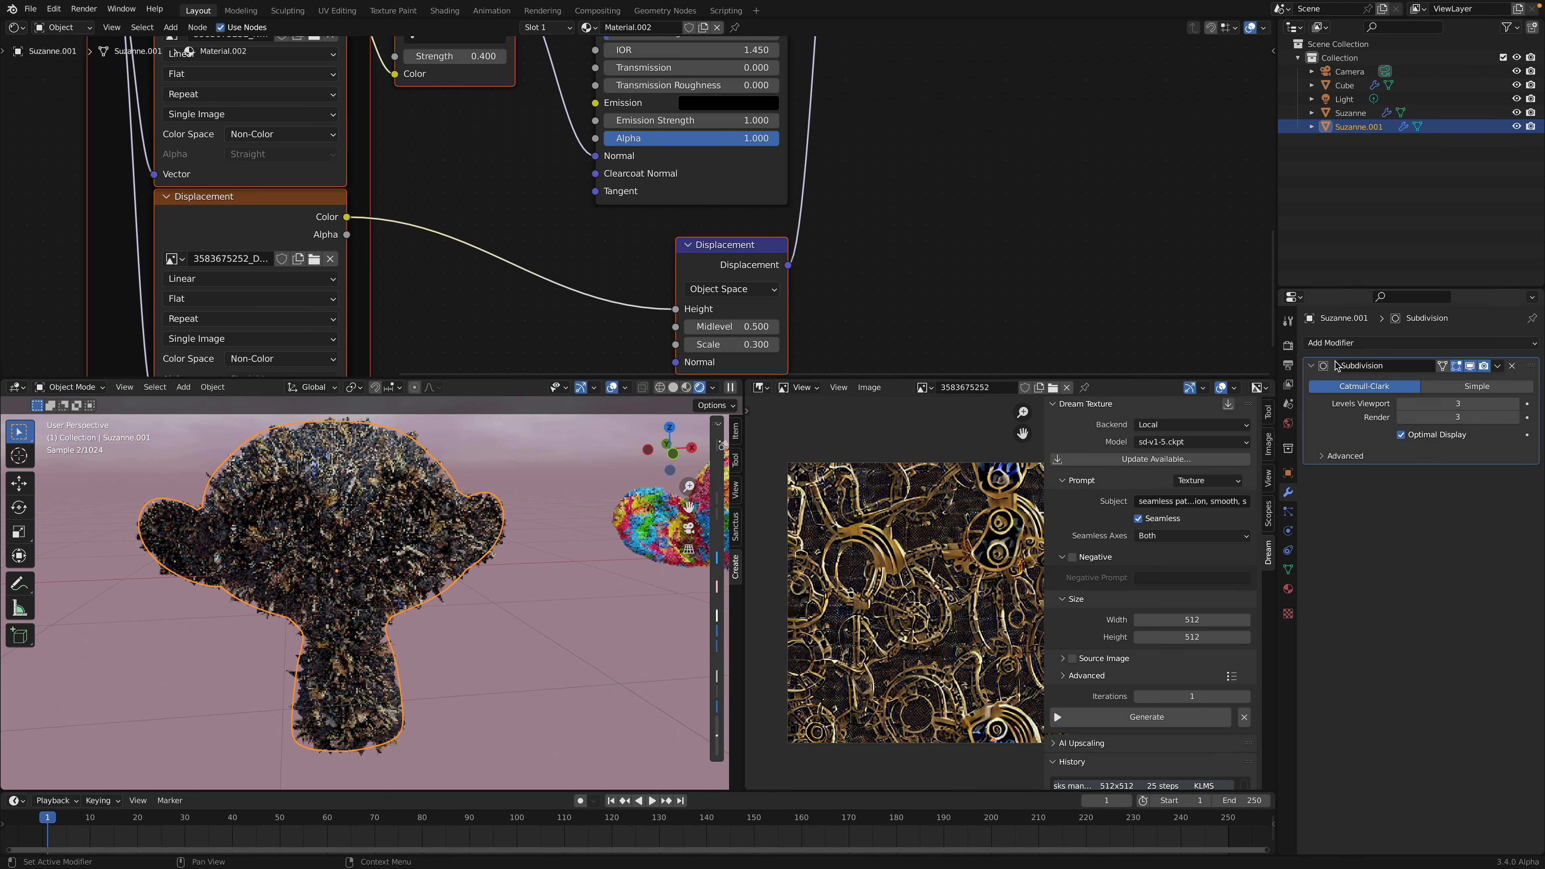
- Use the Cycles render engine with the Experimental feature set and enable adaptive subdivision on the clockwork monkey's Subdivision modifier
click(1289, 346)
click(1424, 343)
click(1420, 389)
click(1436, 360)
click(1440, 391)
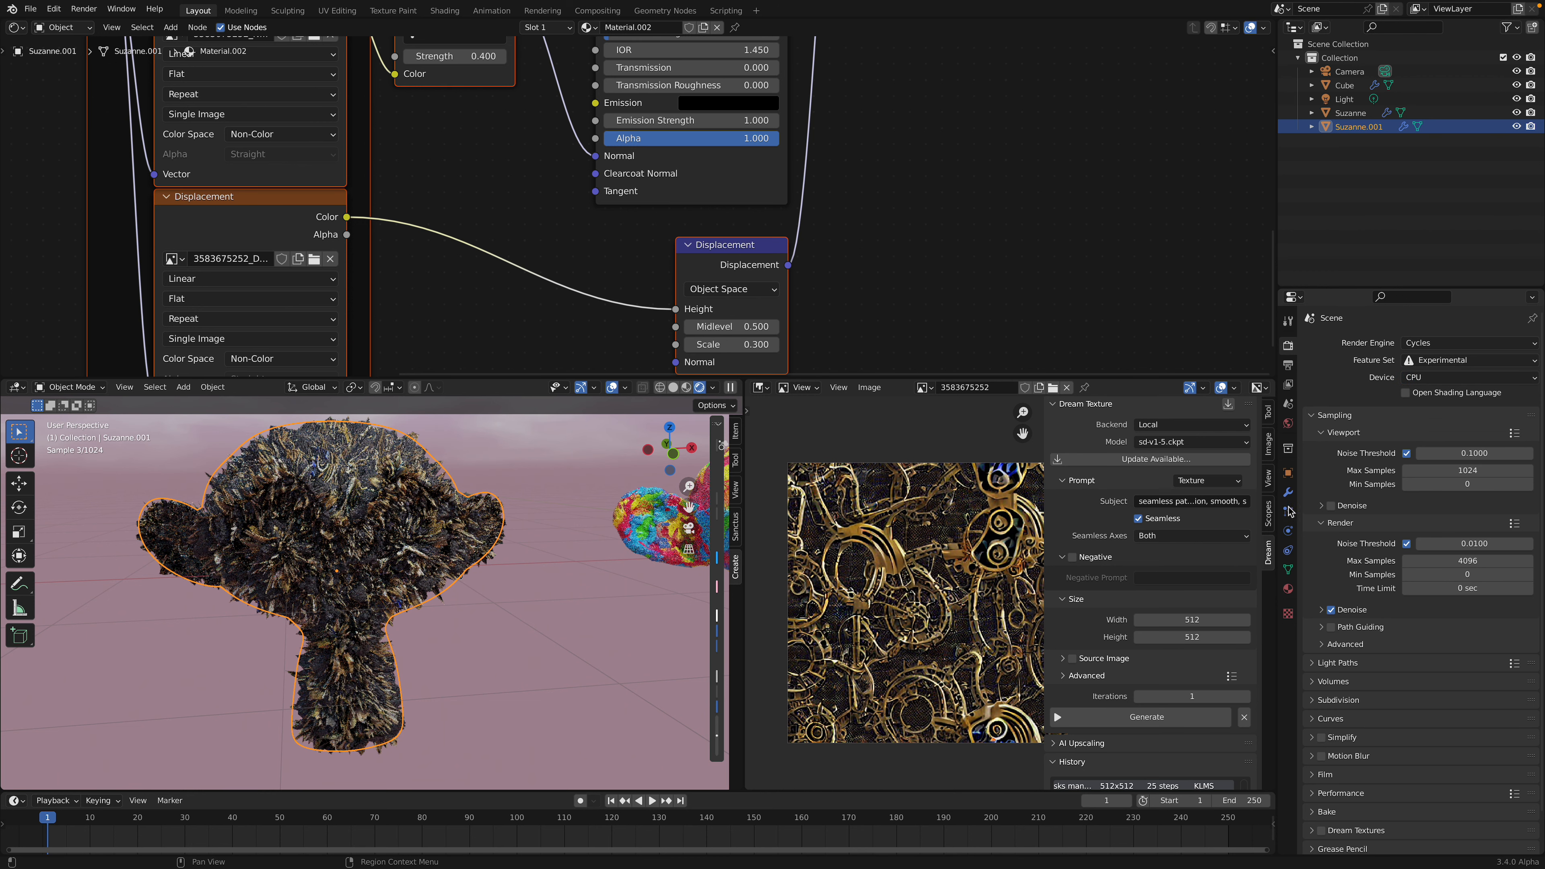
click(1289, 493)
click(1409, 404)
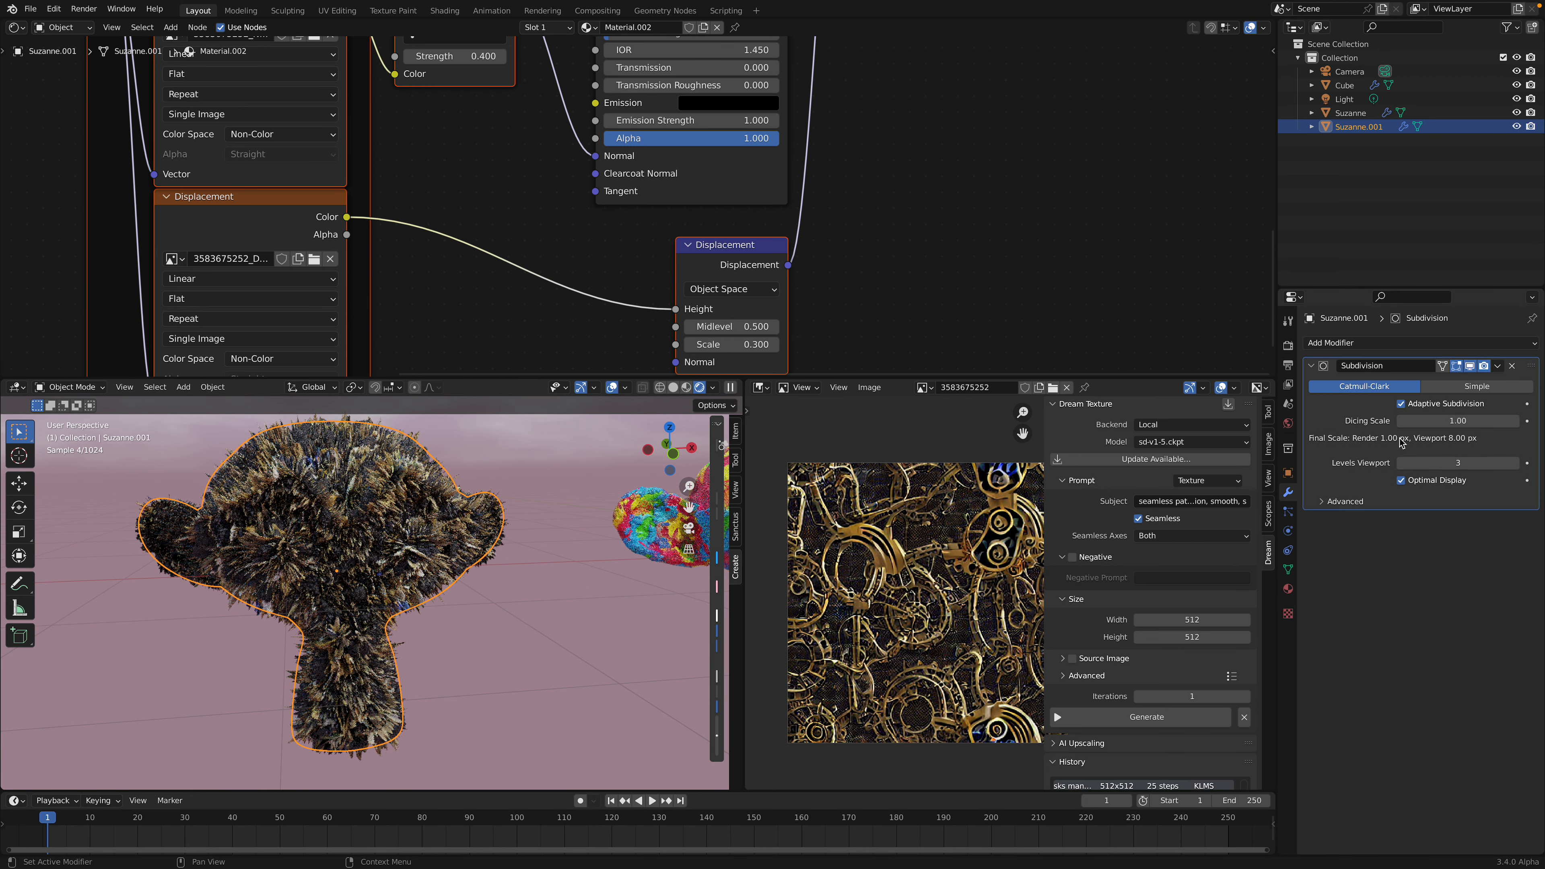
- Set the scale of Material.002's Displacement node to 0.05
middle_drag(745, 333, 744, 330)
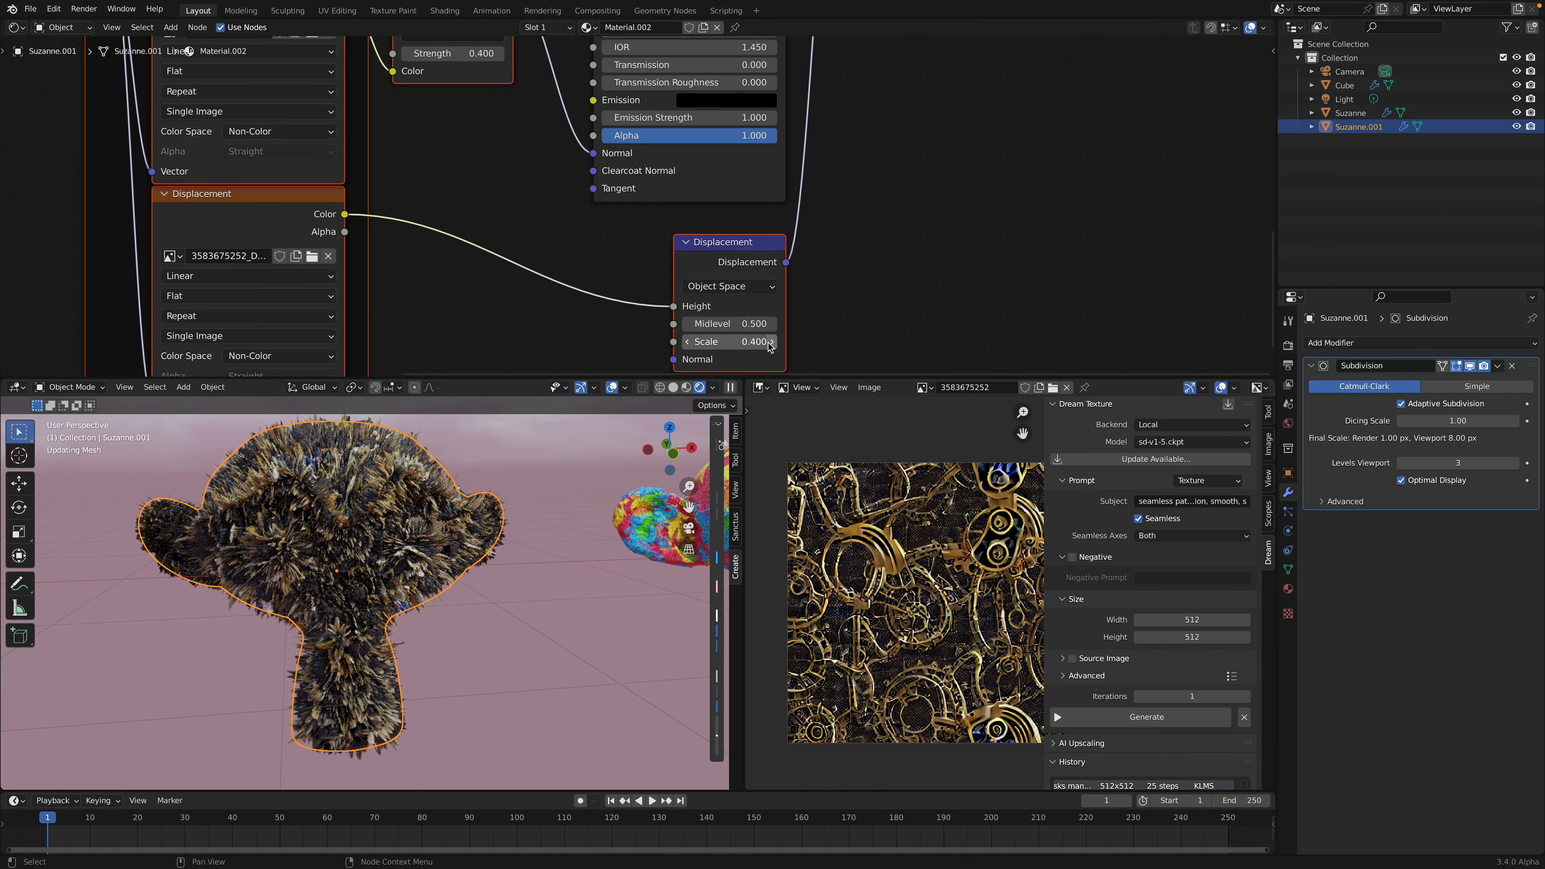
click(739, 341)
text(0.05)
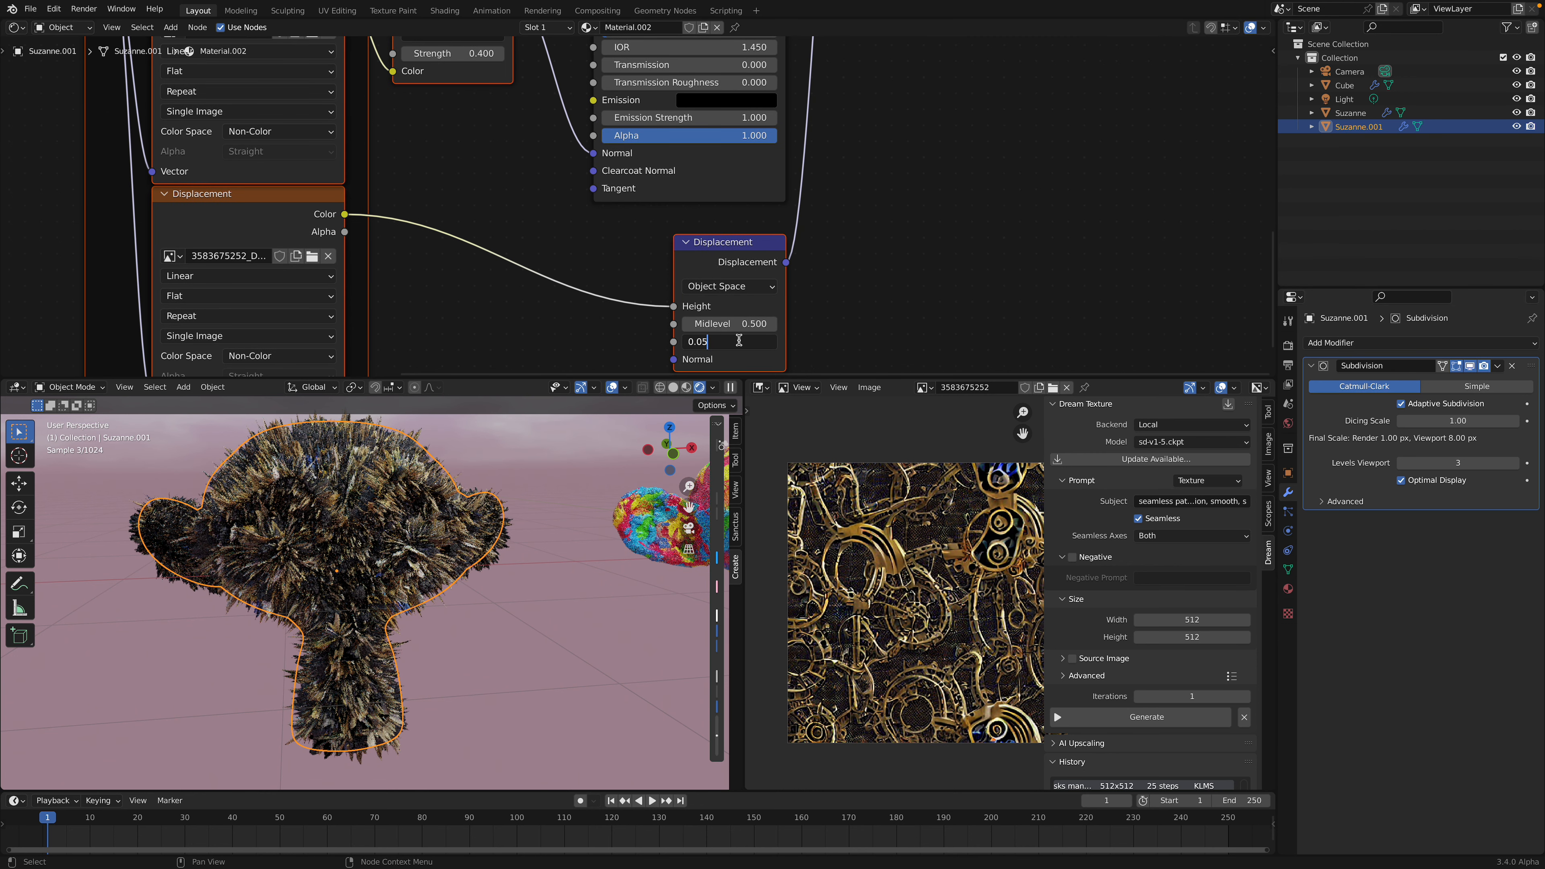
click(516, 593)
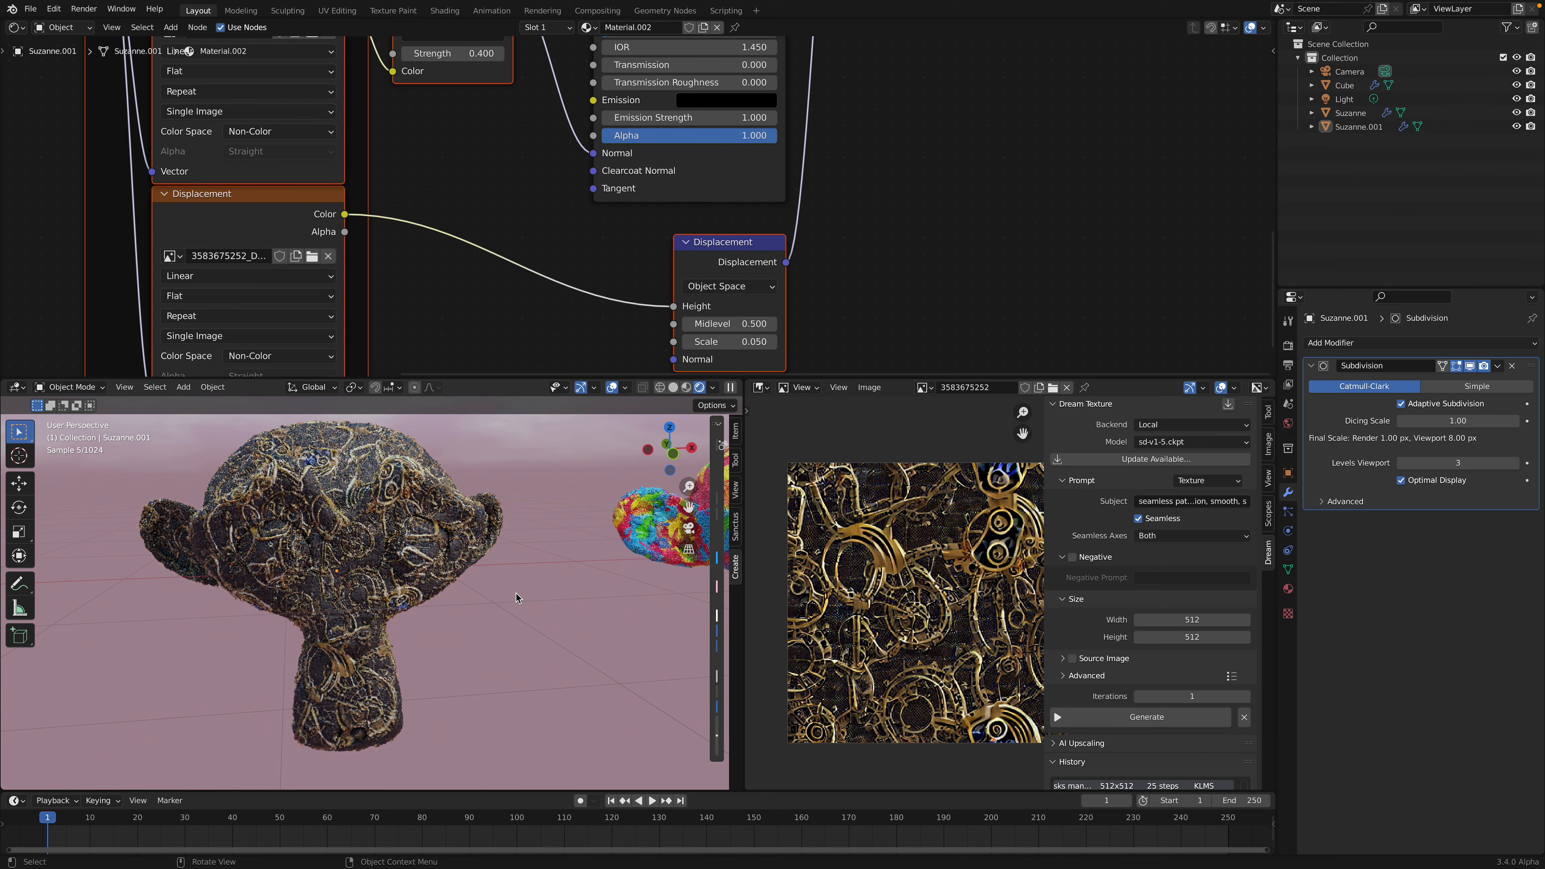
- Save material_demo1.blend with the red Cube object selected and show its geometry node tree in the node editor
middle_drag(515, 593, 463, 566)
click(576, 553)
key(ctrl+s)
scroll(565, 339, down, 6)
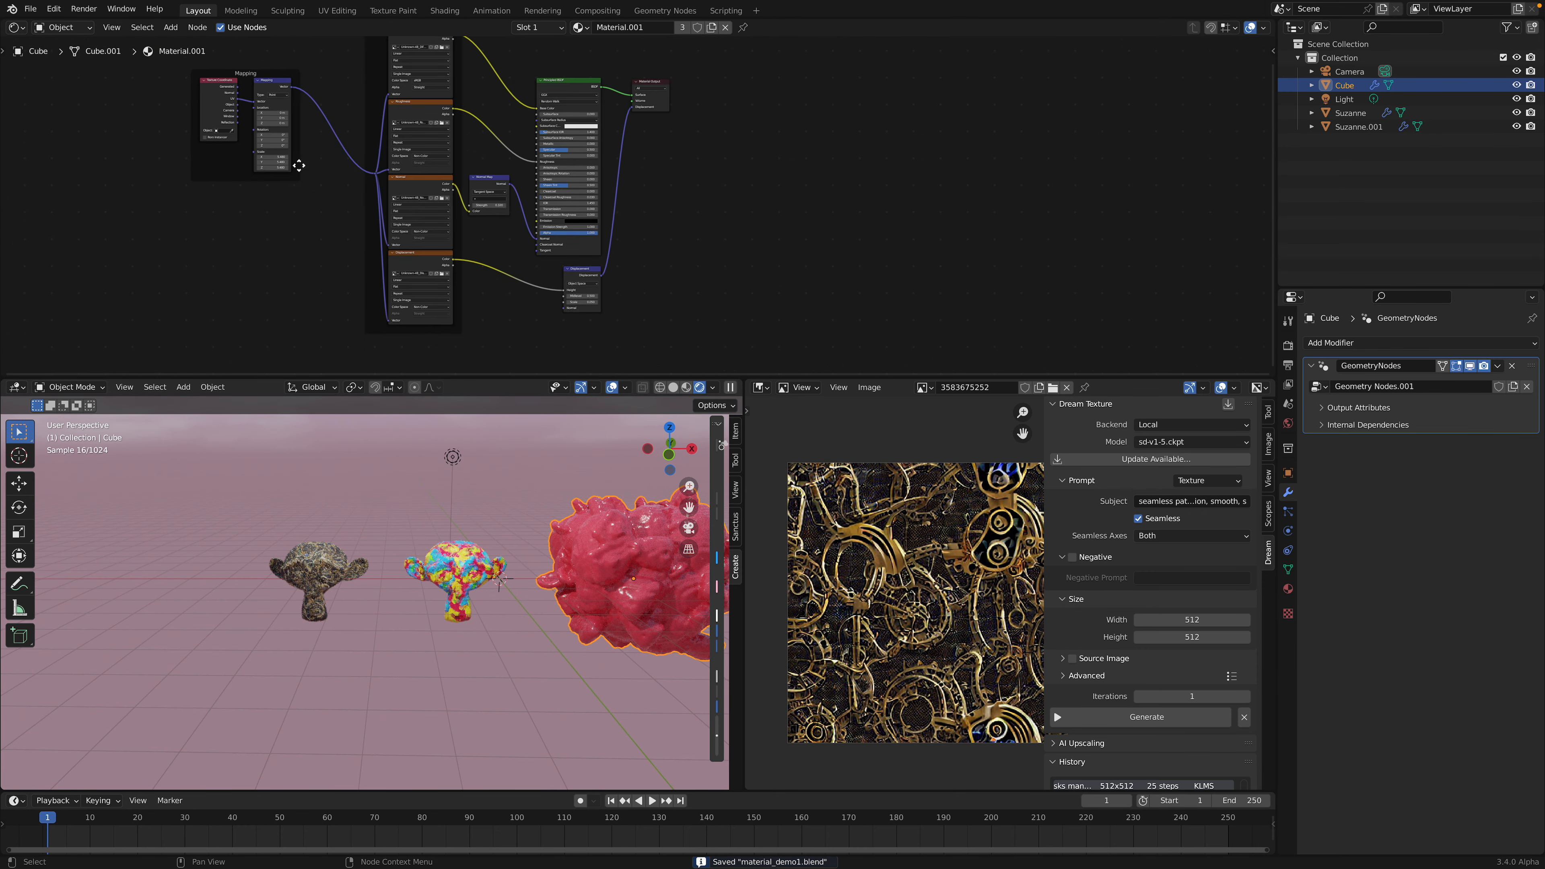
click(15, 27)
click(70, 154)
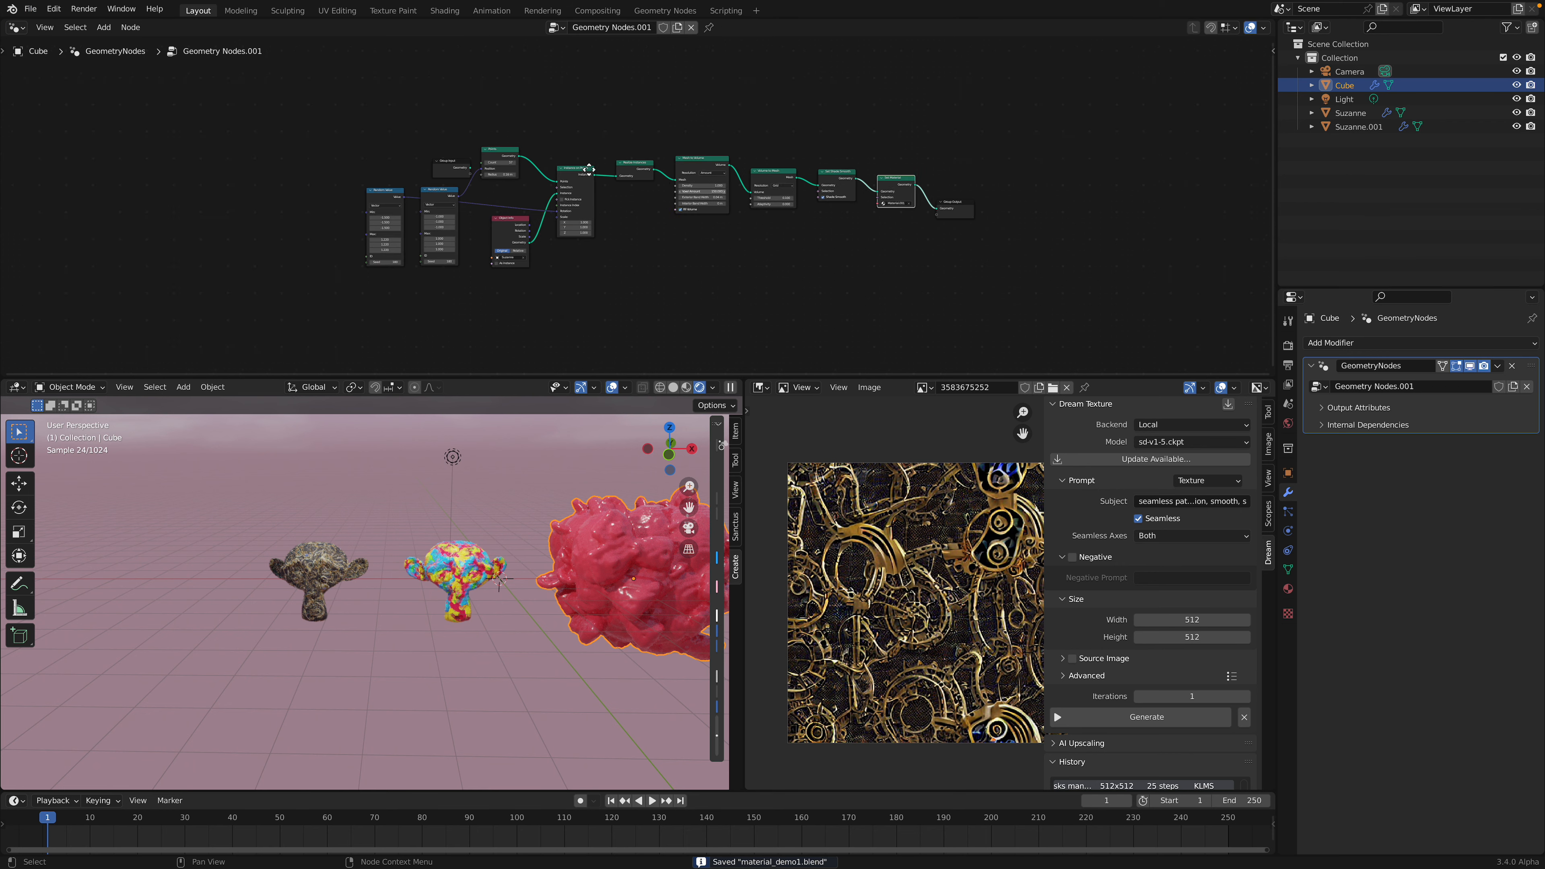
- Add a UV Unwrap node below the Set Material node and move the Group Output node up slightly
scroll(681, 157, up, 3)
key(shift+a)
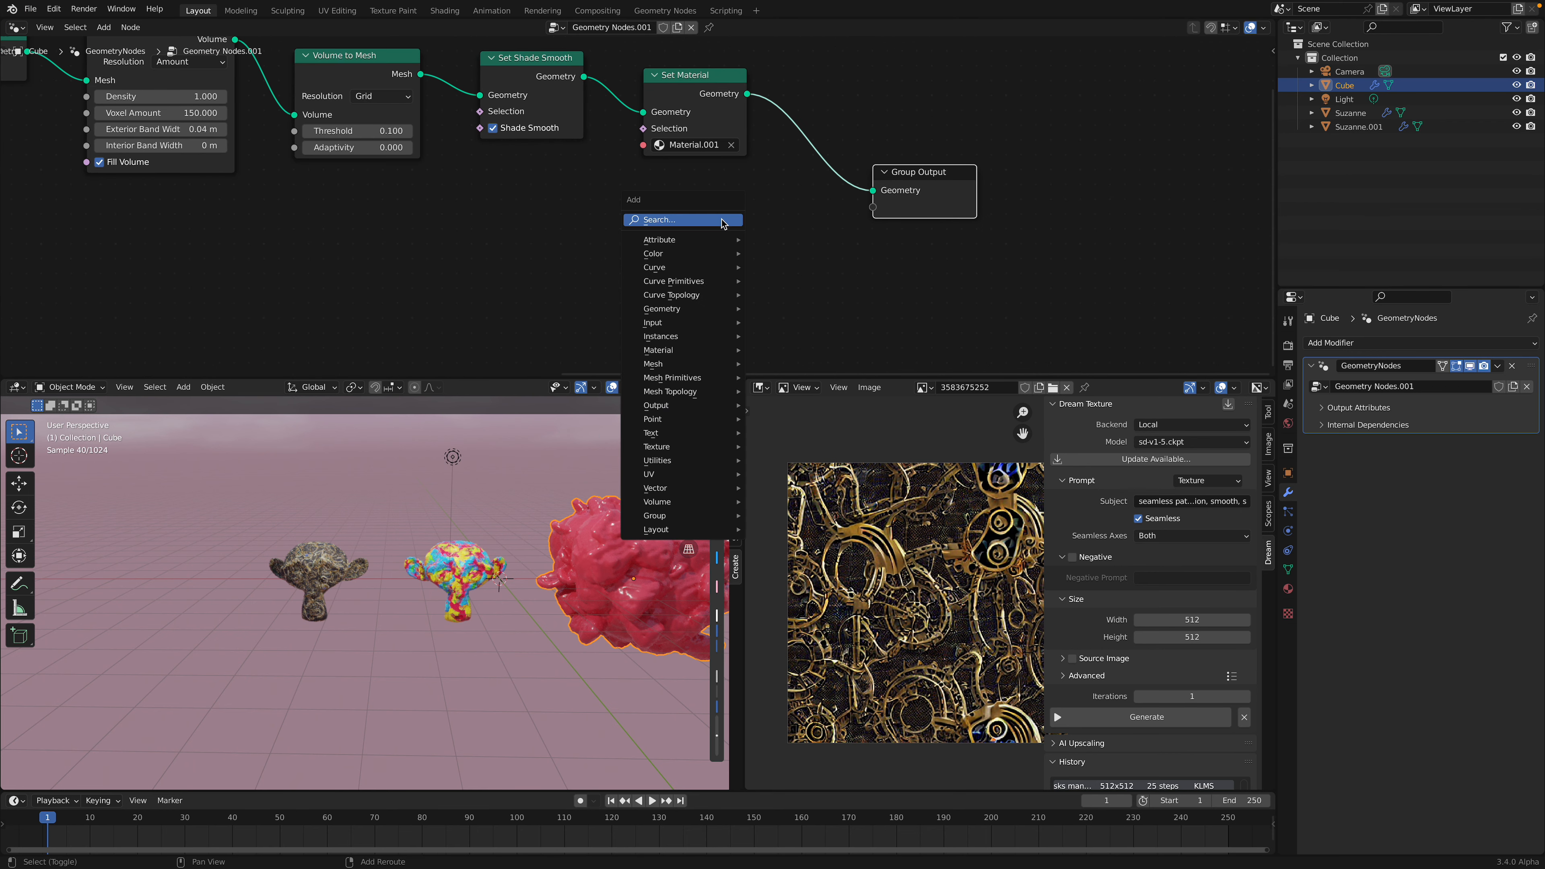
click(721, 219)
text(unwra)
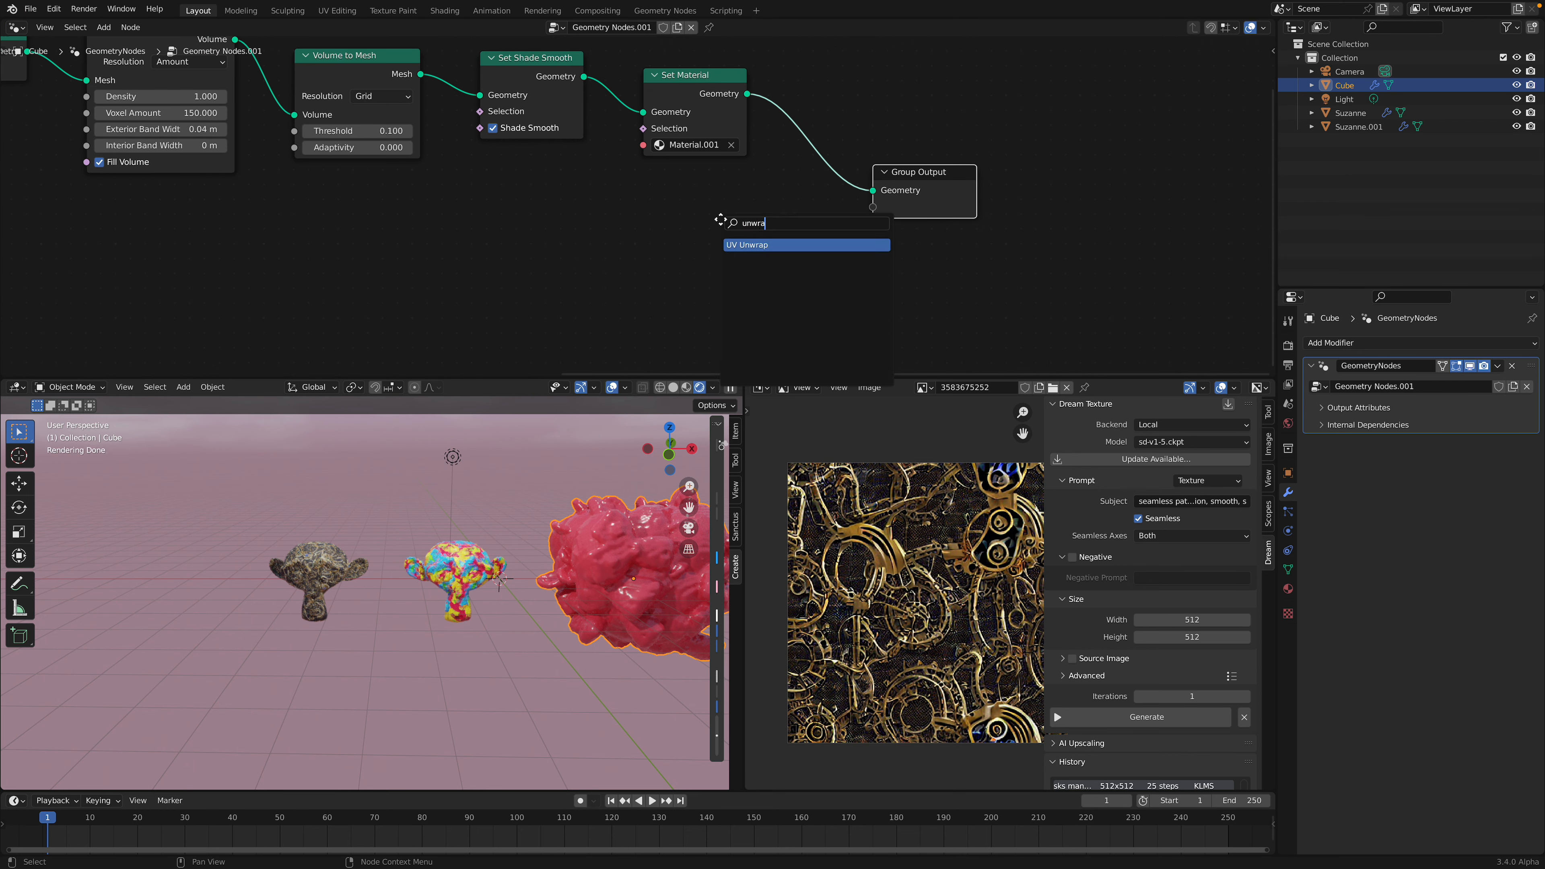
key(Return)
click(613, 214)
scroll(681, 213, down, 1)
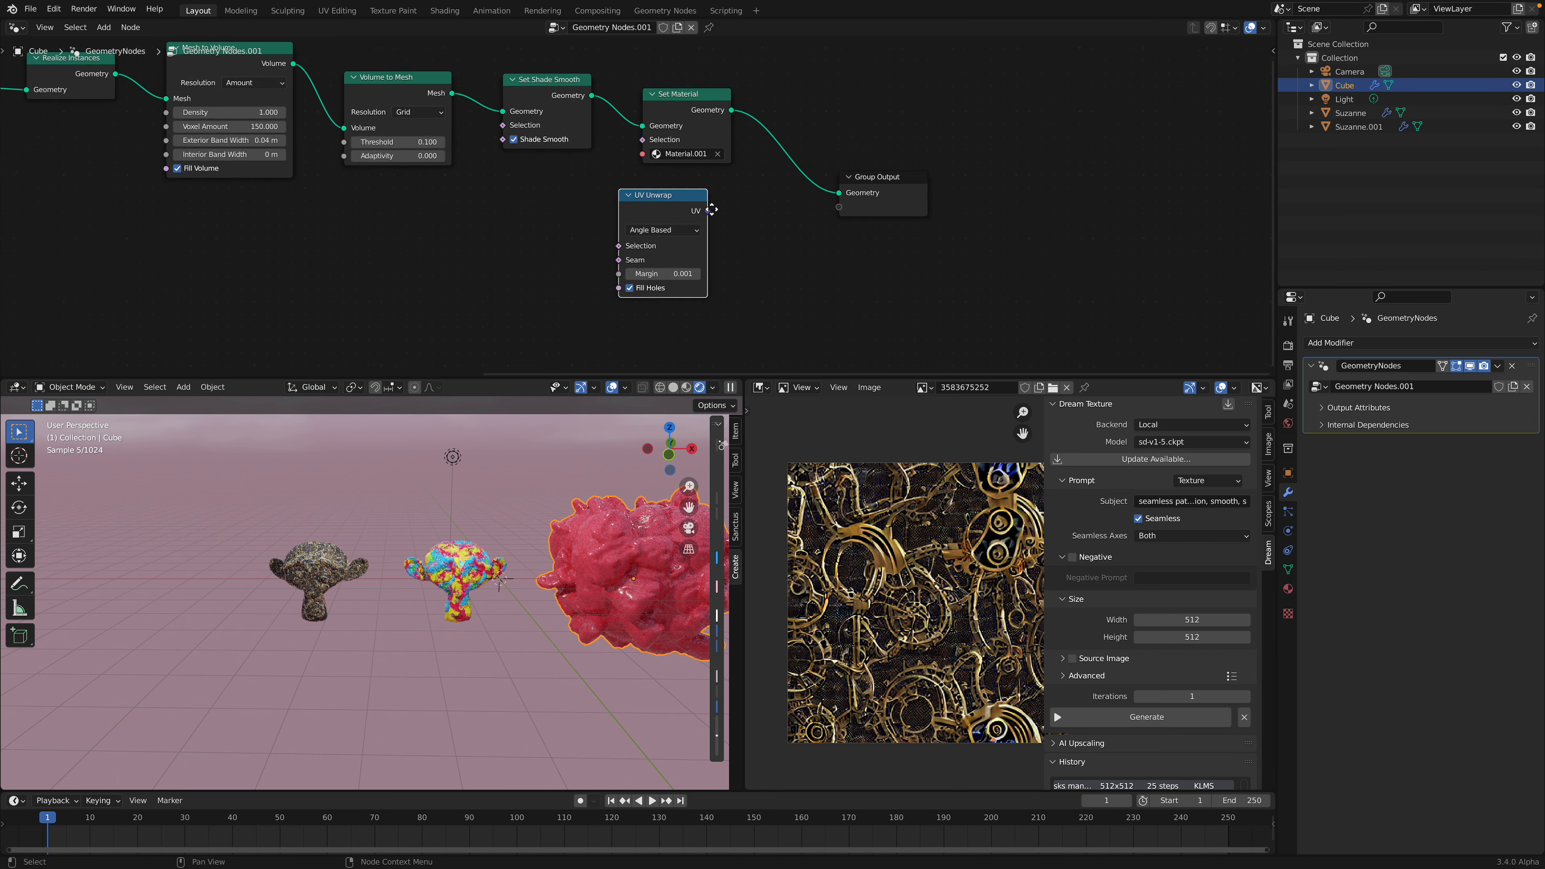
middle_drag(721, 211, 672, 210)
drag(826, 185, 846, 143)
drag(656, 218, 685, 220)
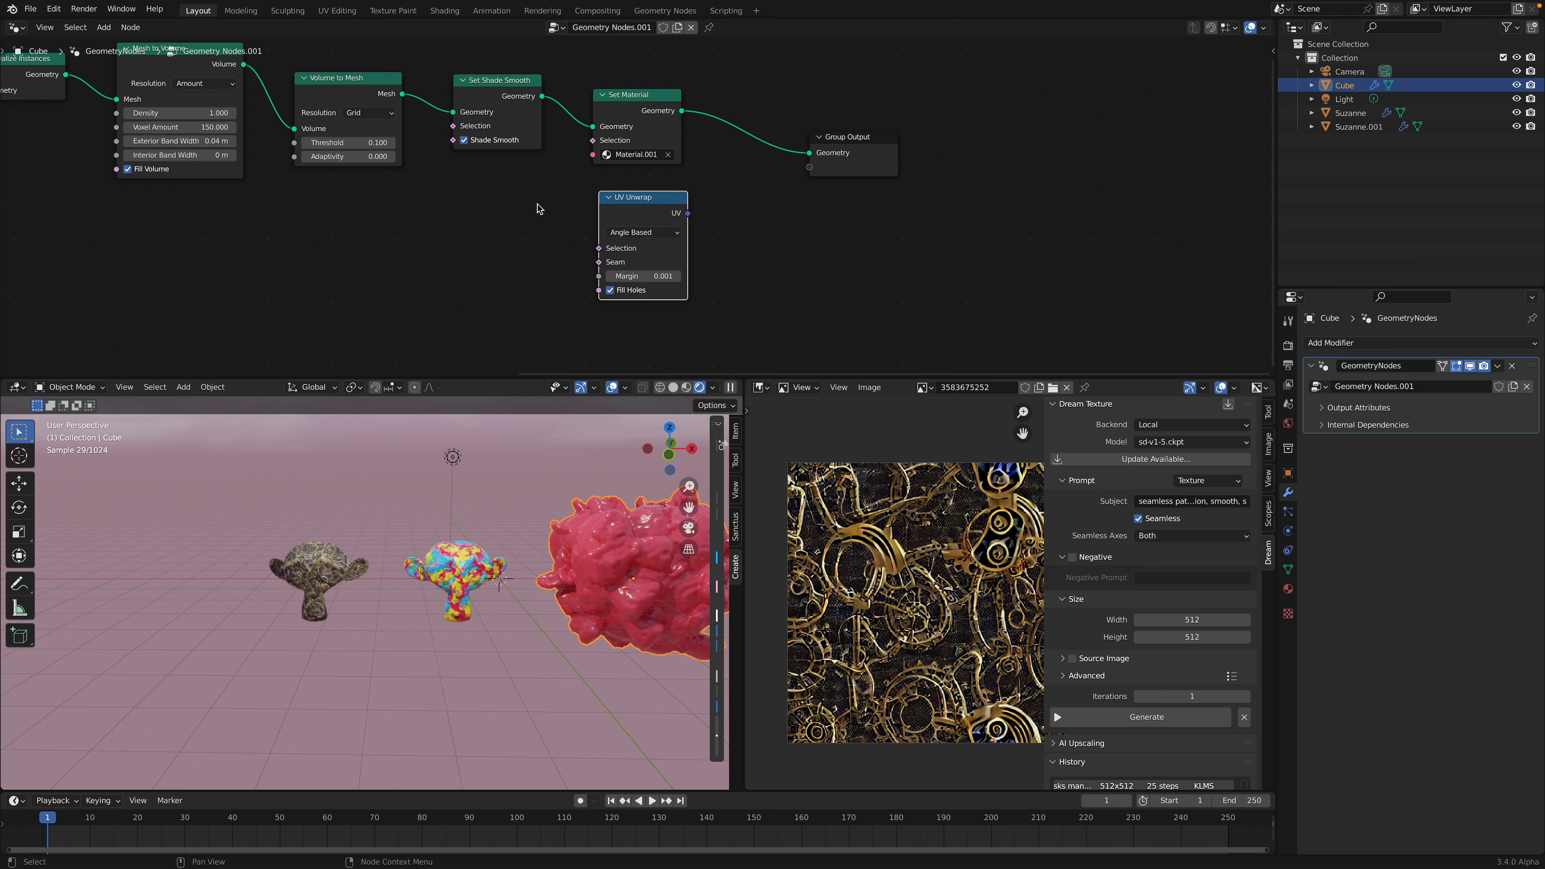
- Add a Random Value node to the left of the UV Unwrap node in the cube's geometry node tree
middle_drag(503, 221, 535, 219)
key(shift+a)
click(534, 216)
text(random)
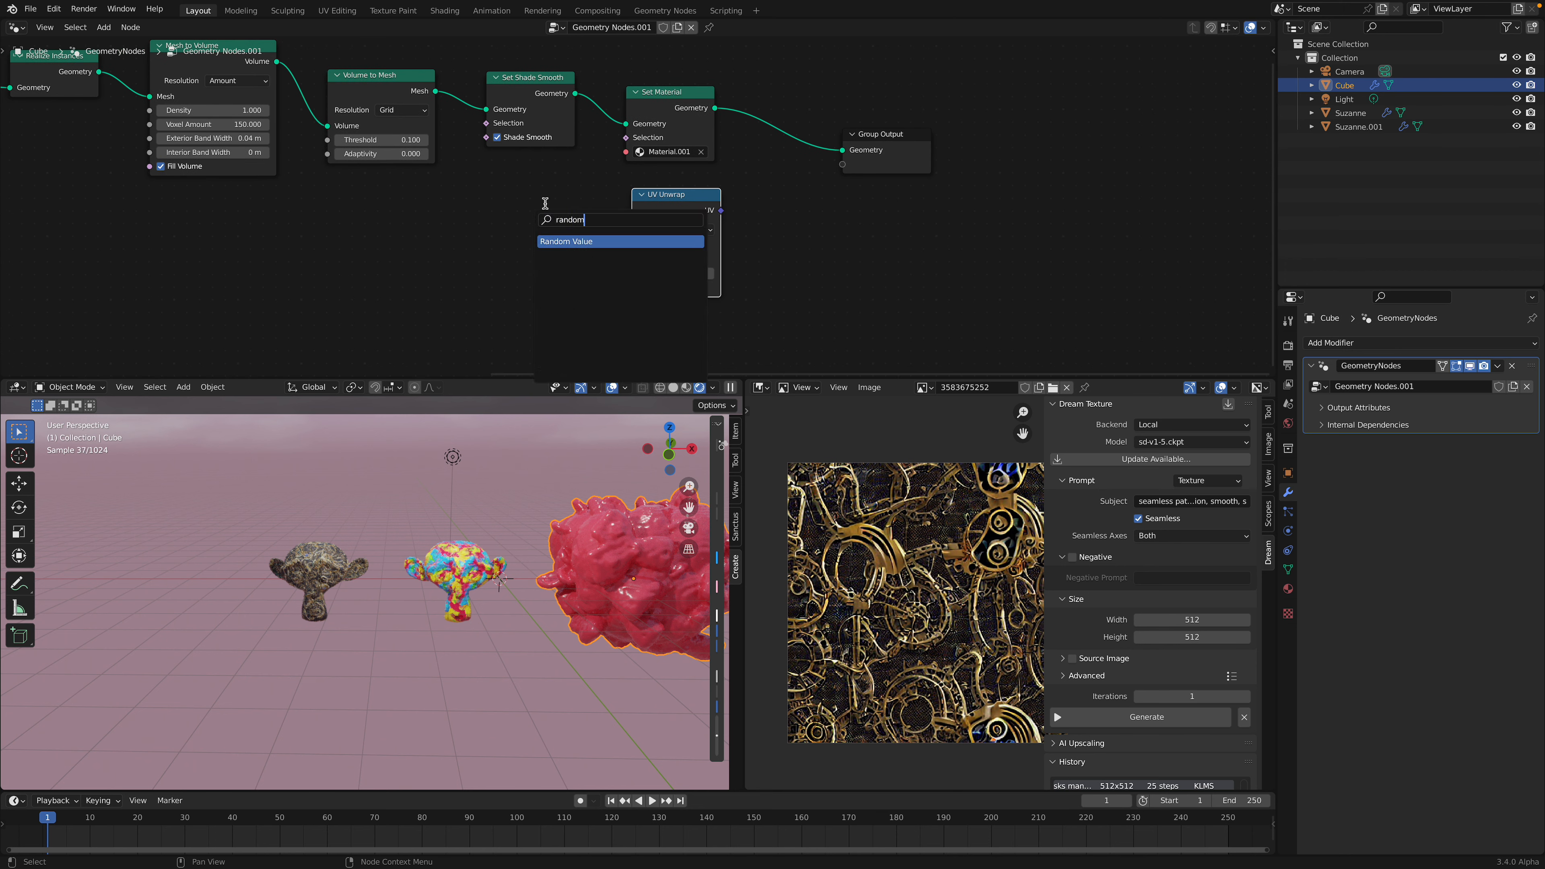
key(Return)
click(472, 223)
drag(555, 231, 610, 259)
- Save material_demo1.blend and widen the 3D viewport against the image editor
click(389, 513)
scroll(390, 518, up, 4)
scroll(536, 557, down, 2)
middle_drag(543, 562, 482, 554)
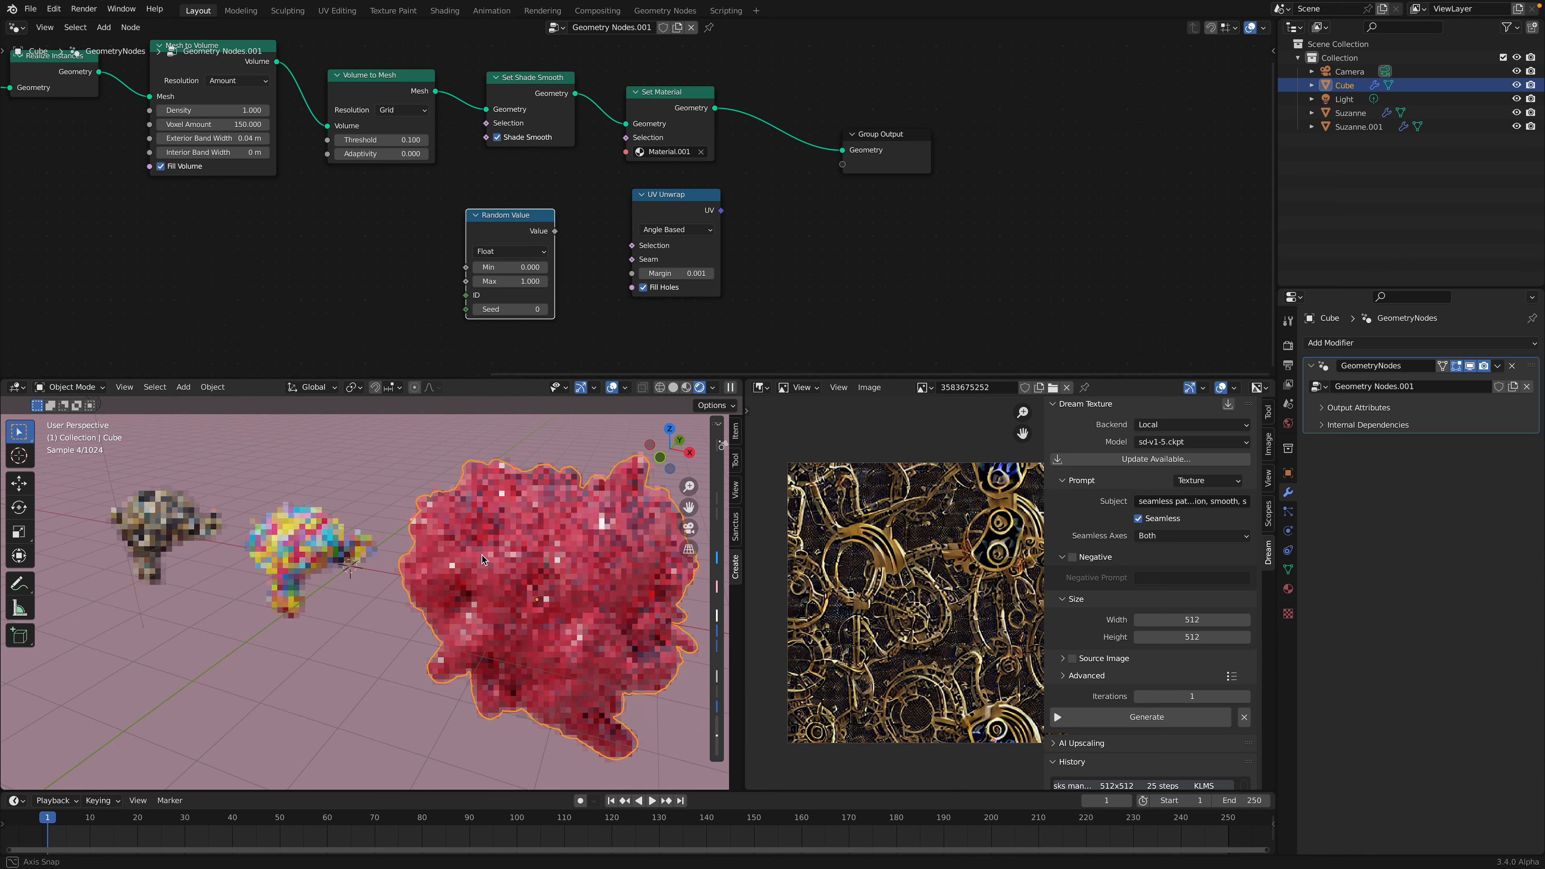
key(ctrl+s)
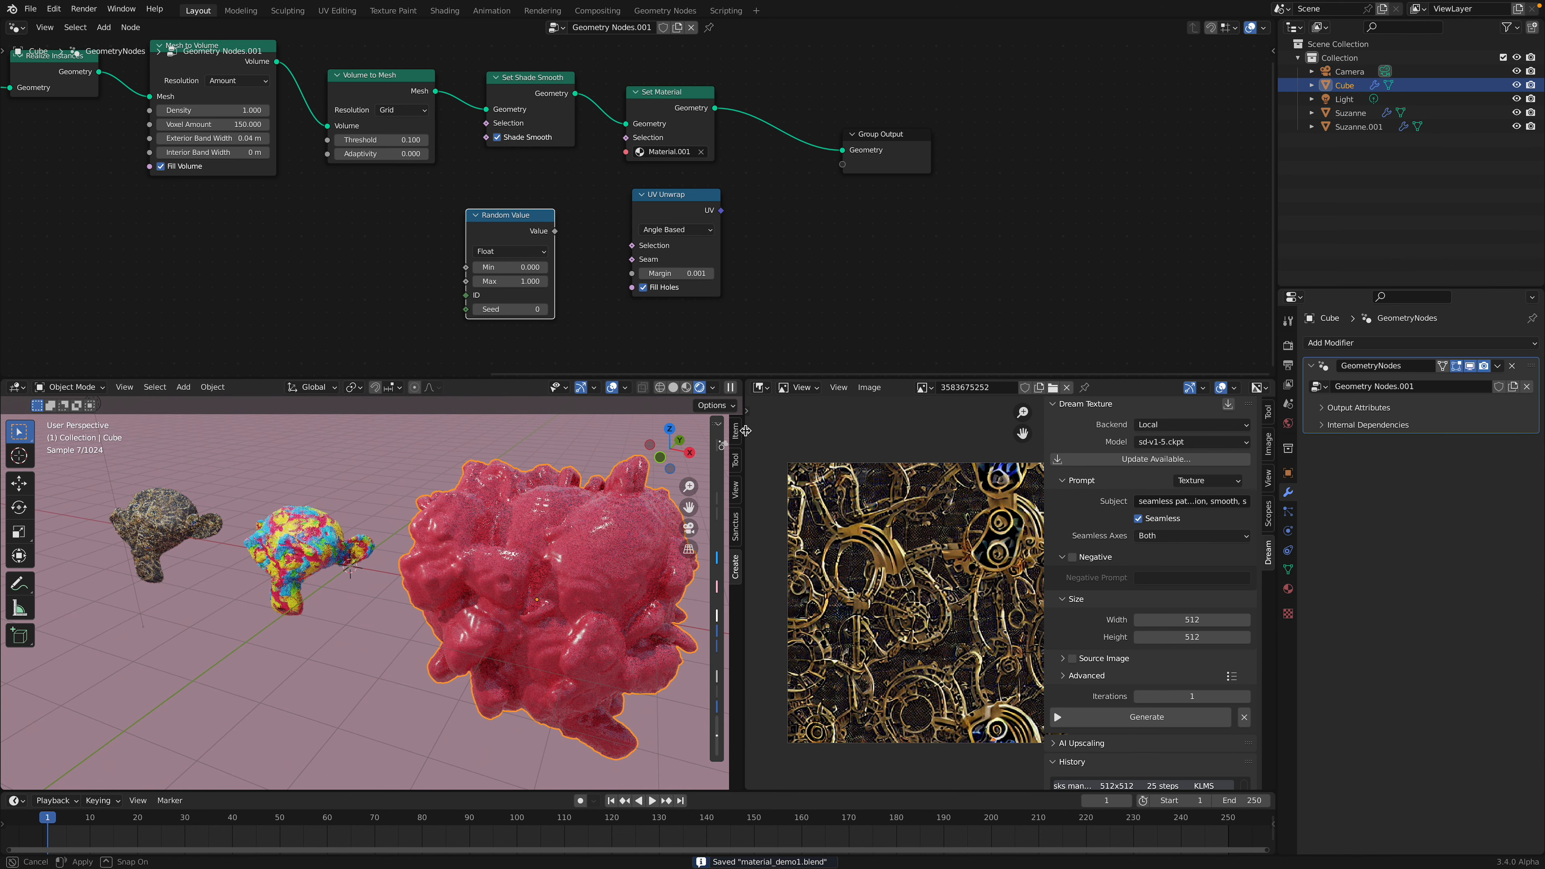
drag(745, 431, 785, 430)
- Look over the Dream Texture generation settings and open the image editor's list of available images
scroll(1191, 561, down, 3)
scroll(1191, 560, up, 2)
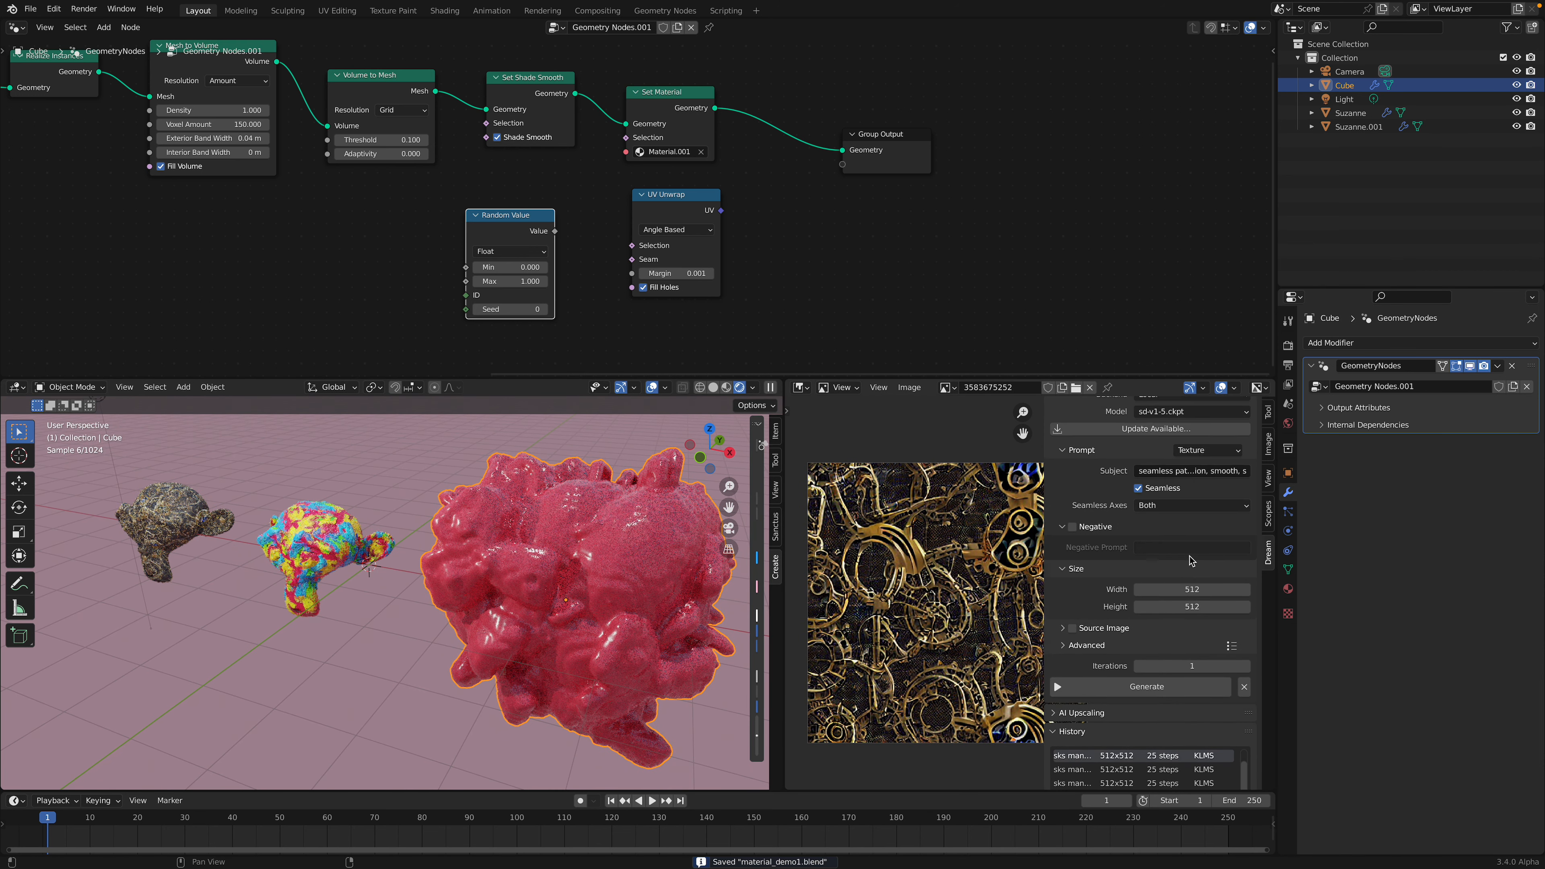
scroll(1190, 561, up, 2)
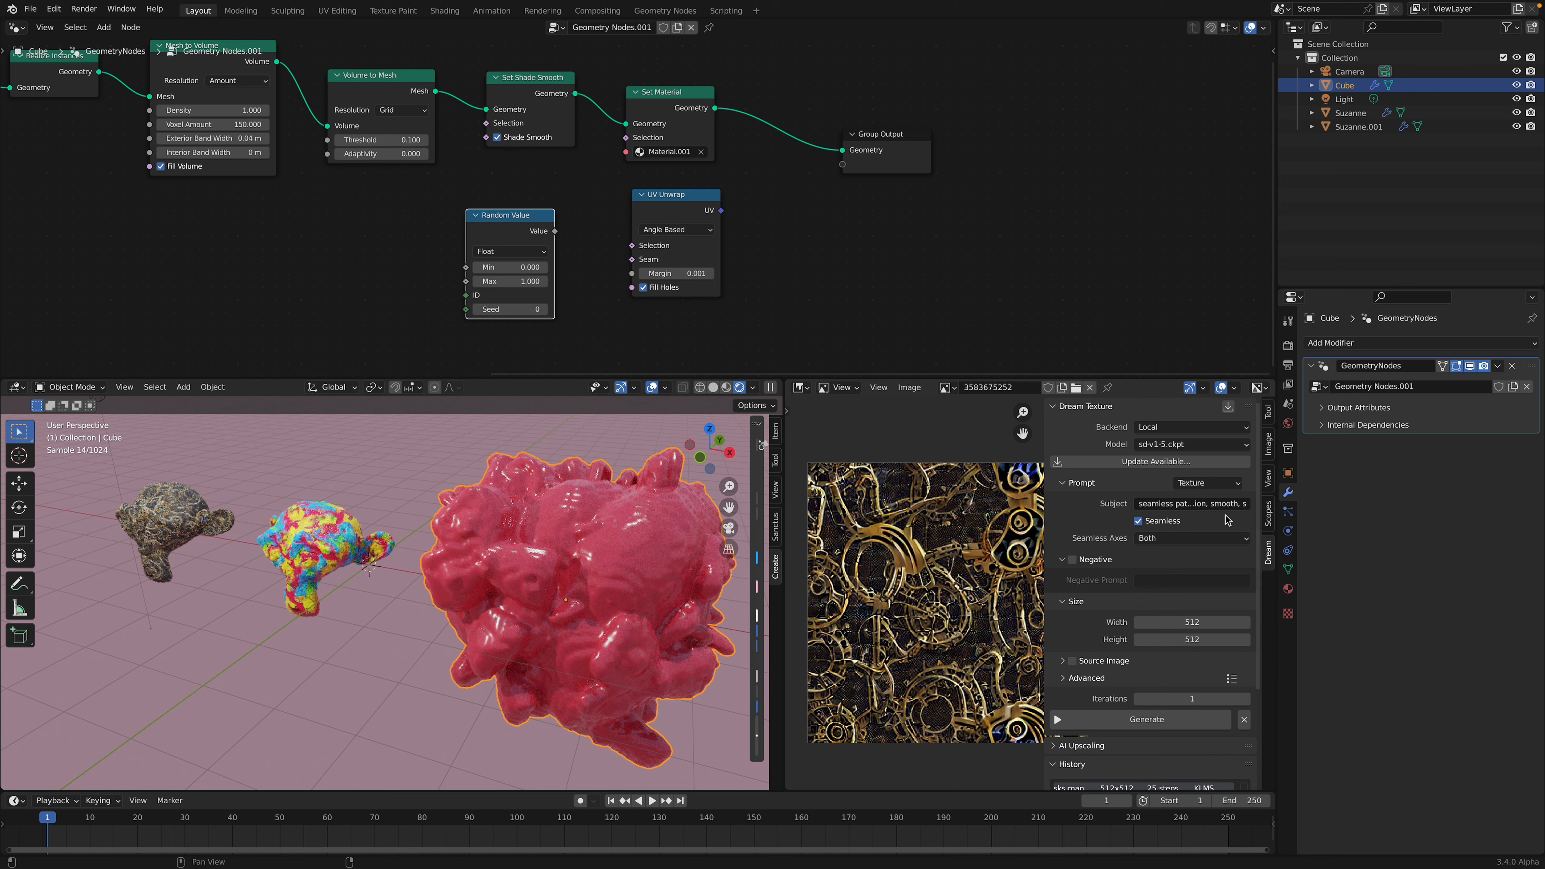
scroll(1032, 600, up, 3)
click(945, 388)
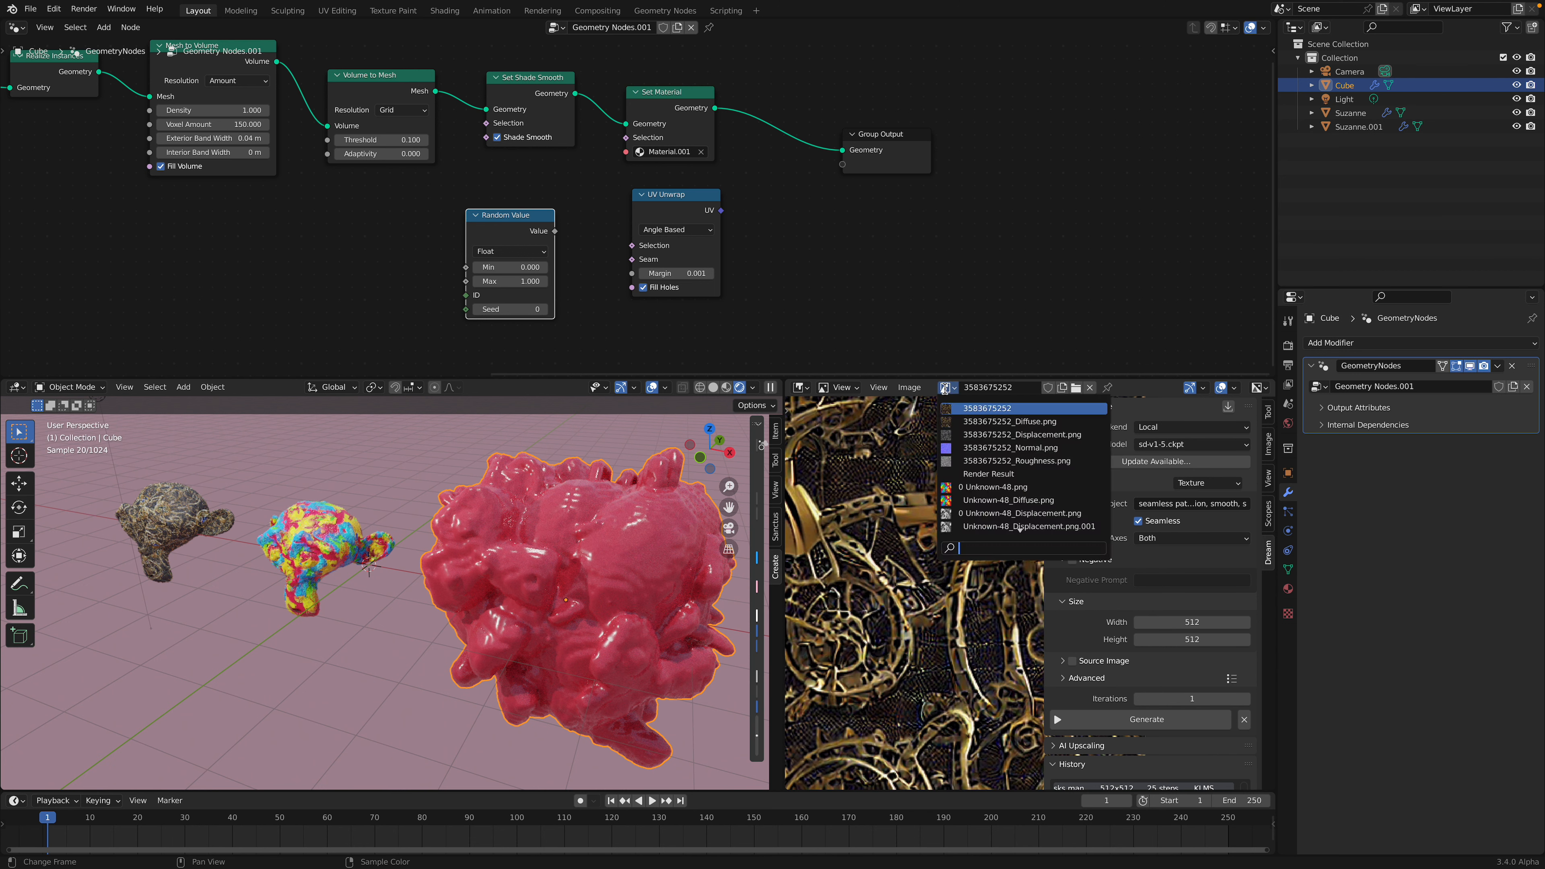